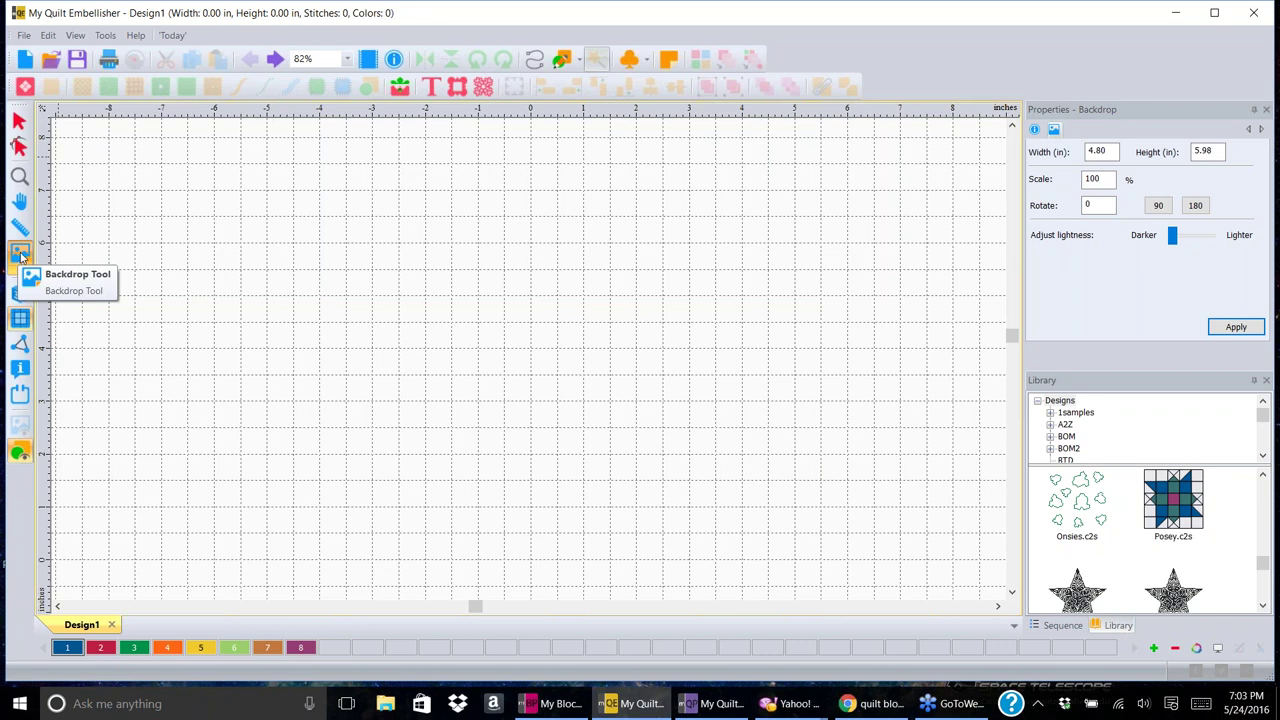
# - Start loading a backdrop and look through the pictures and folders in the Images folder
pyautogui.click(19, 255)
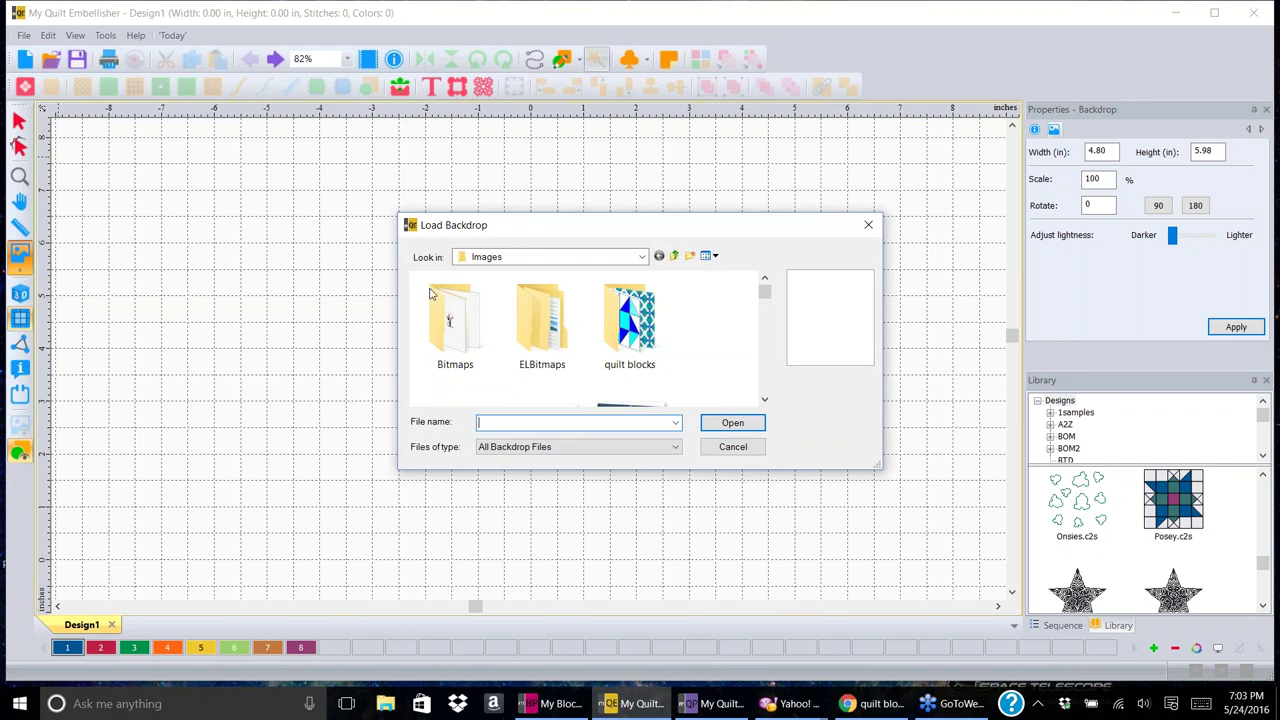
pyautogui.click(643, 257)
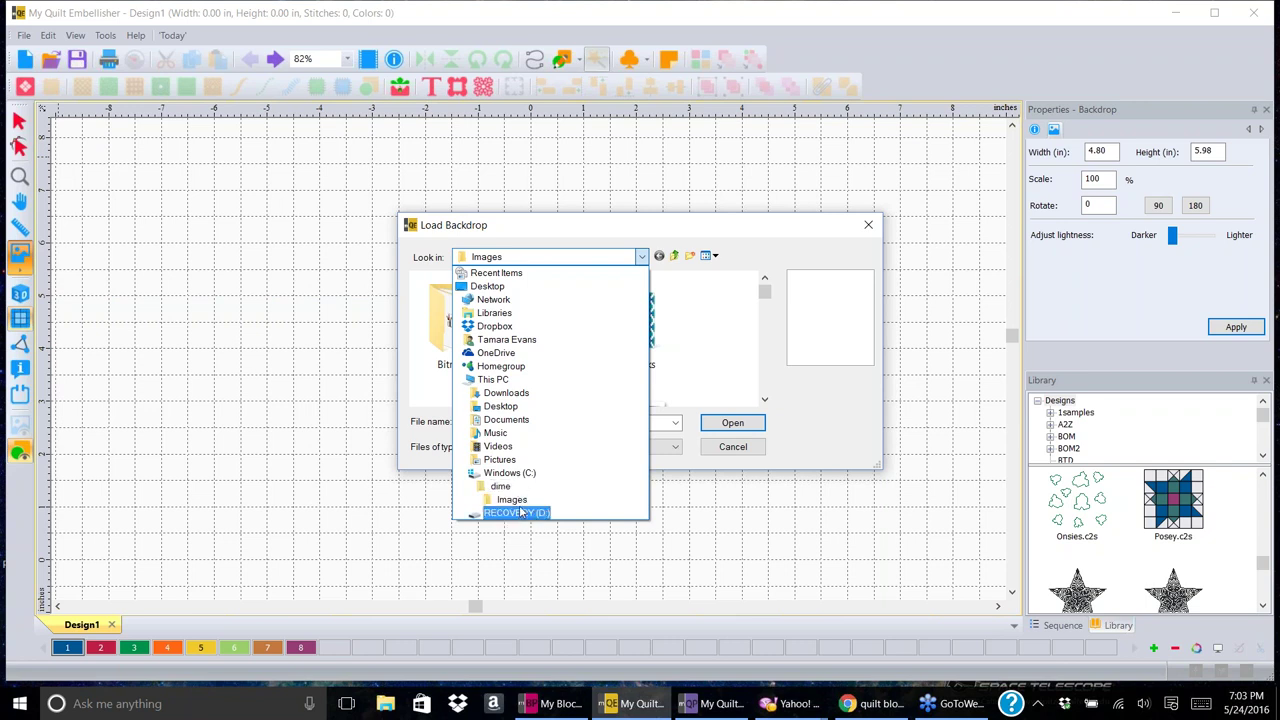
pyautogui.click(514, 500)
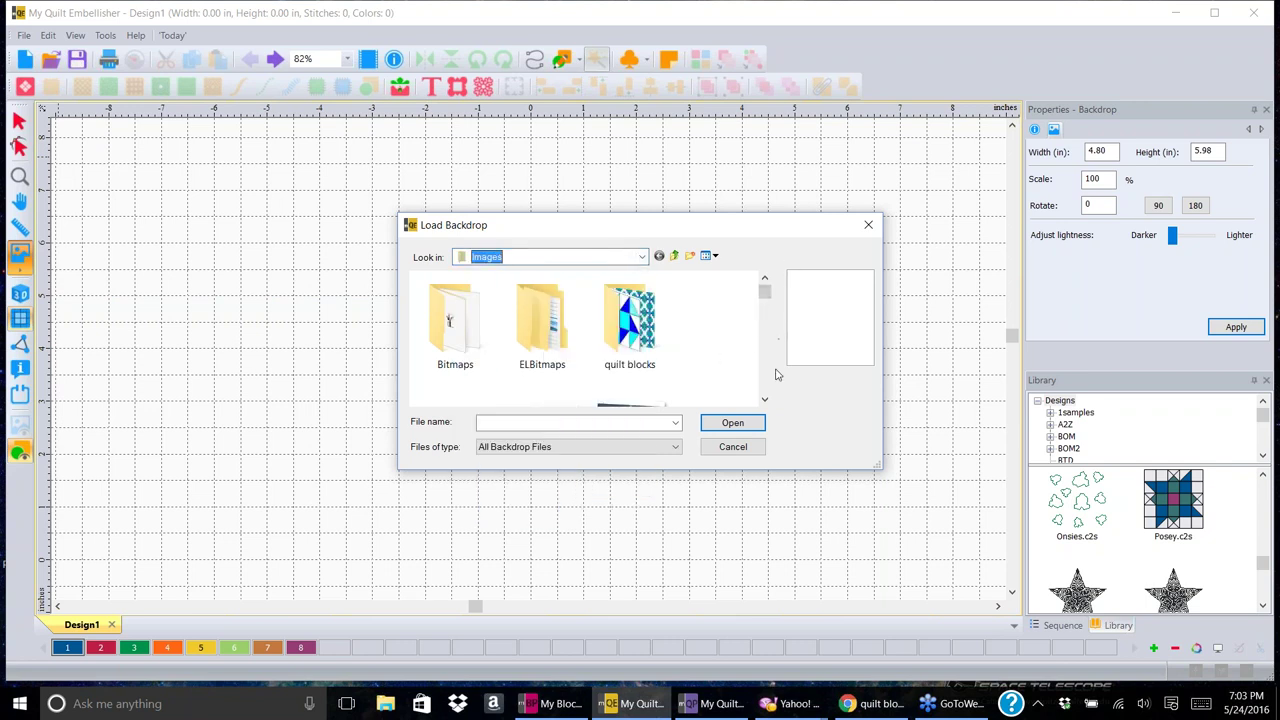
pyautogui.click(765, 401)
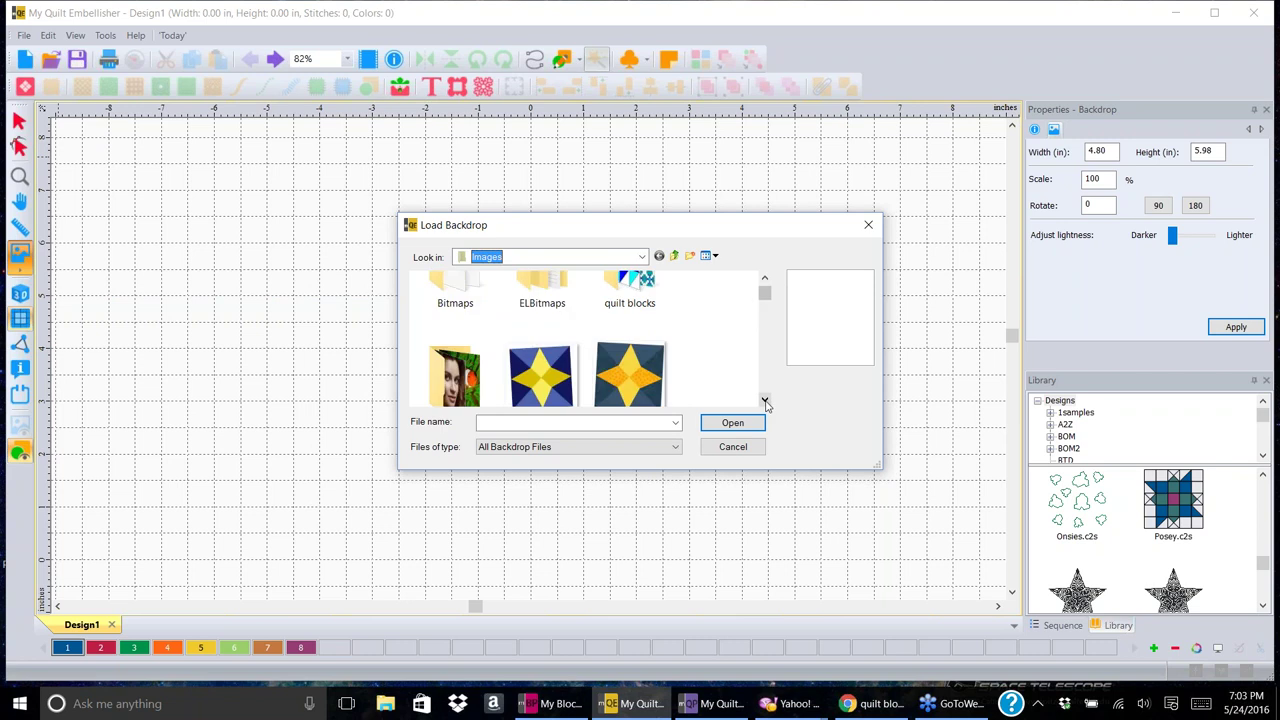
pyautogui.click(765, 401)
pyautogui.click(765, 401)
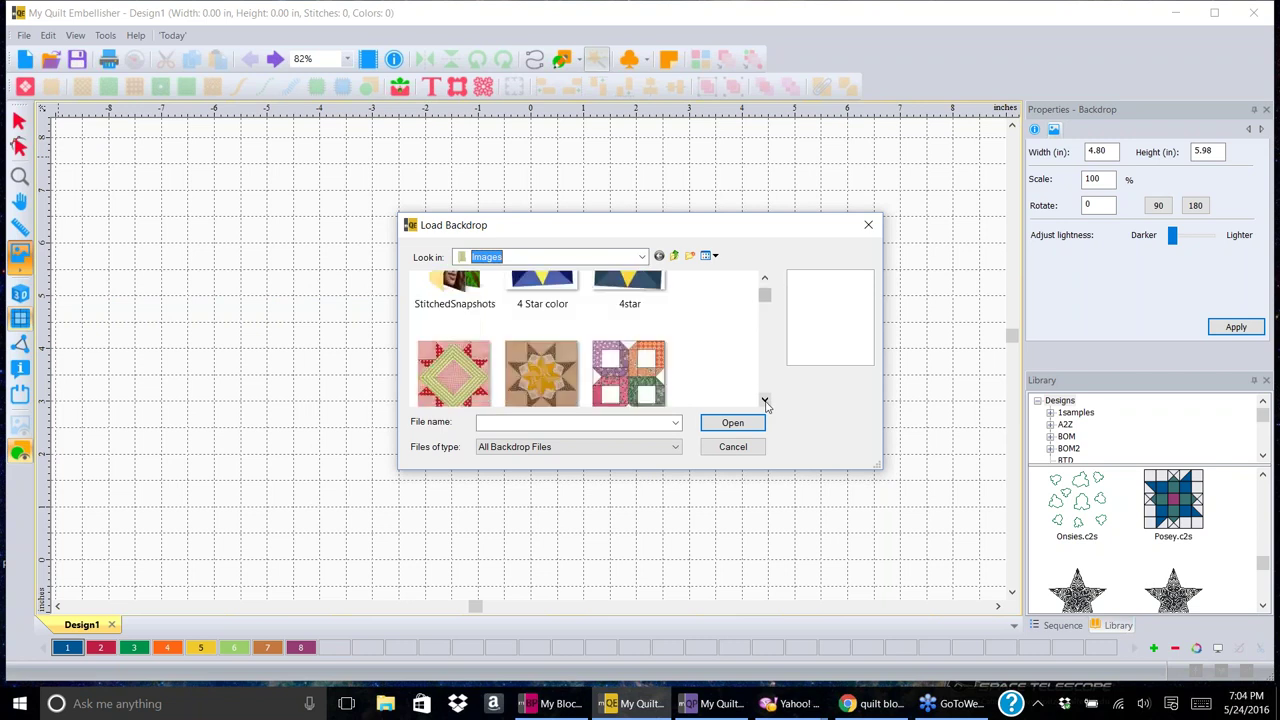
pyautogui.click(765, 401)
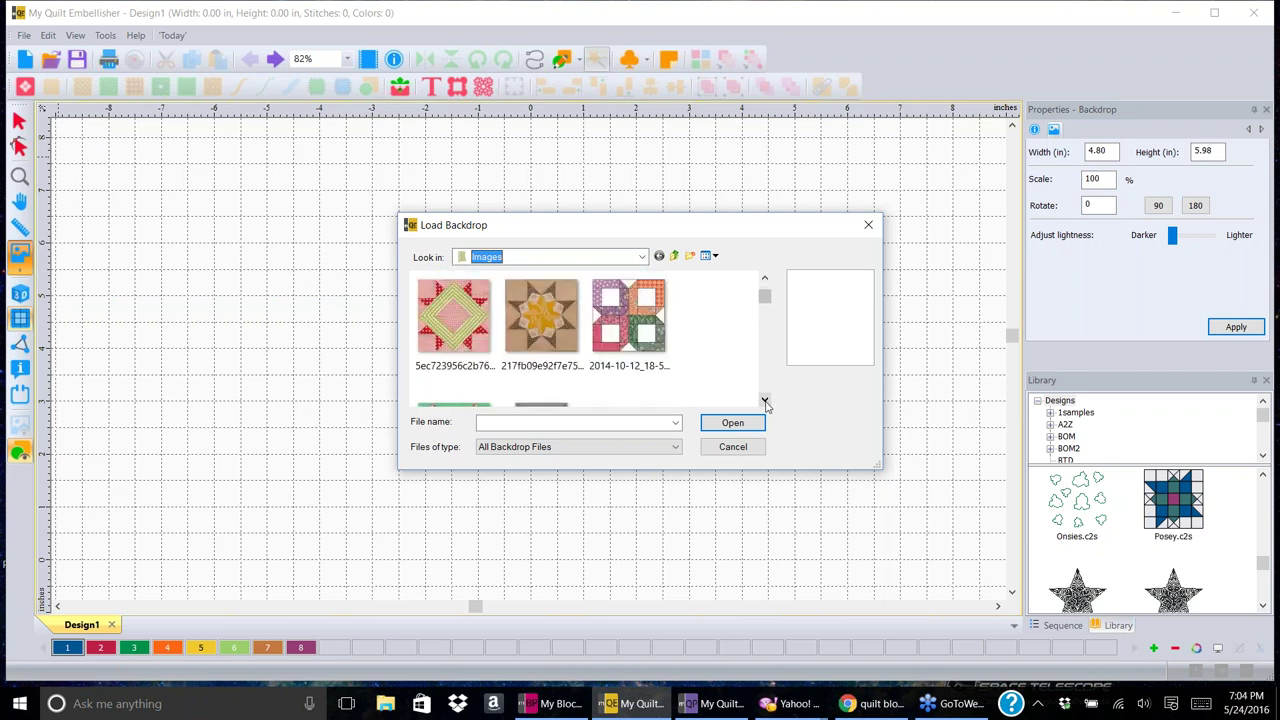
pyautogui.click(765, 401)
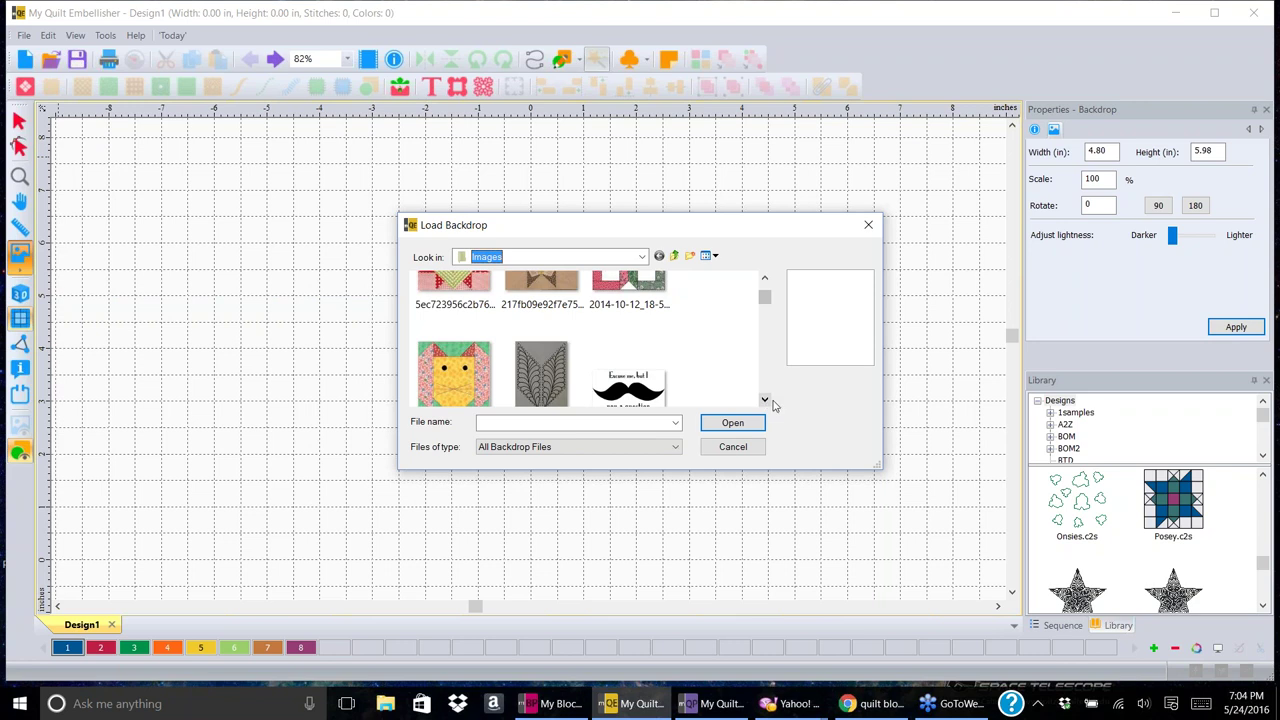
pyautogui.click(765, 401)
pyautogui.click(765, 401)
pyautogui.click(765, 401)
pyautogui.click(765, 401)
pyautogui.click(765, 401)
pyautogui.click(765, 401)
pyautogui.click(765, 401)
pyautogui.click(765, 401)
pyautogui.click(765, 401)
pyautogui.click(765, 401)
pyautogui.click(765, 401)
pyautogui.click(765, 401)
pyautogui.moveTo(765, 318); pyautogui.dragTo(766, 291)
# - Load the block1 image from the quilt blocks folder as the backdrop
pyautogui.click(629, 320)
pyautogui.click(731, 425)
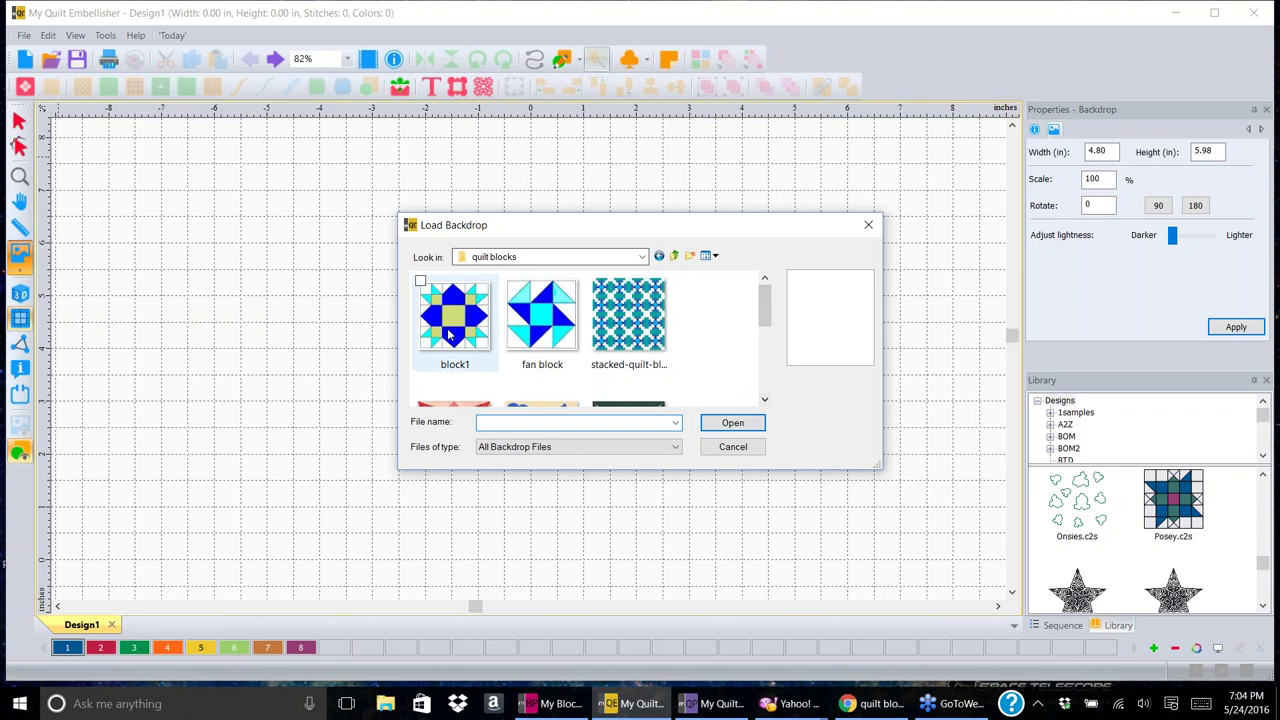
pyautogui.click(449, 336)
pyautogui.click(732, 427)
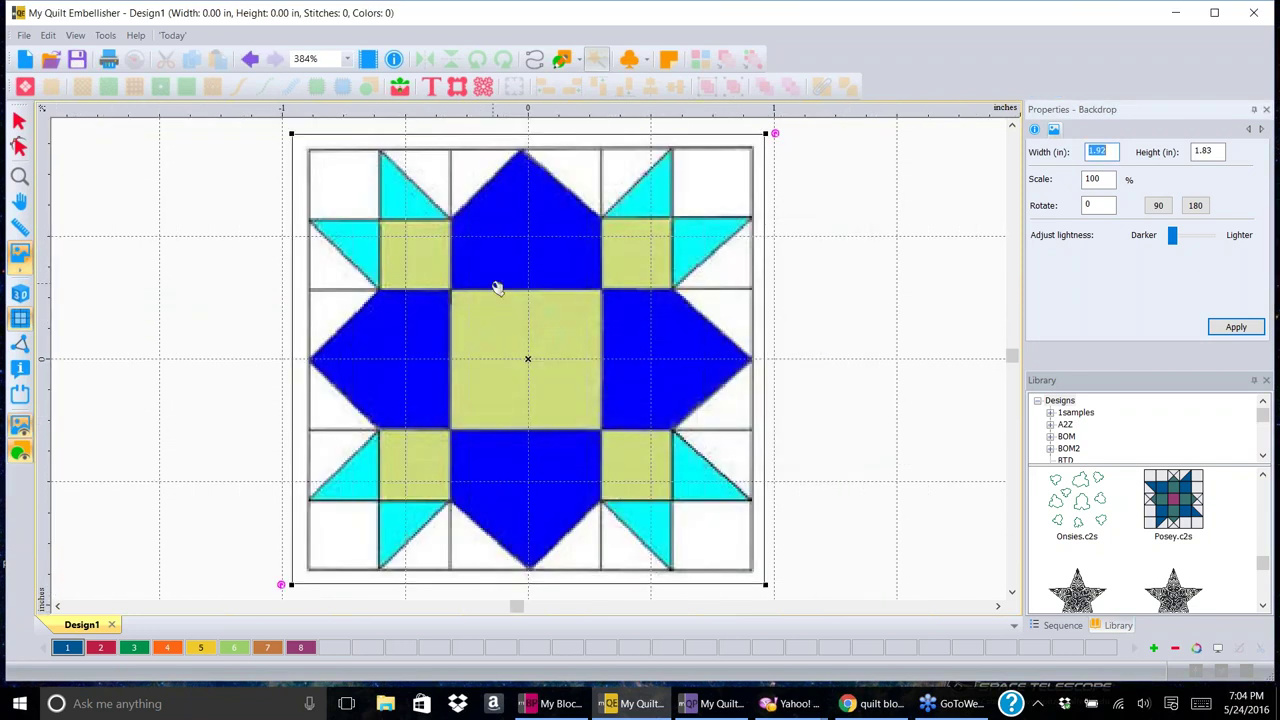
# - Examine the block1 backdrop close up, from its center to the upper tip, to judge the edge sharpness
pyautogui.scroll(5, 500, 286)
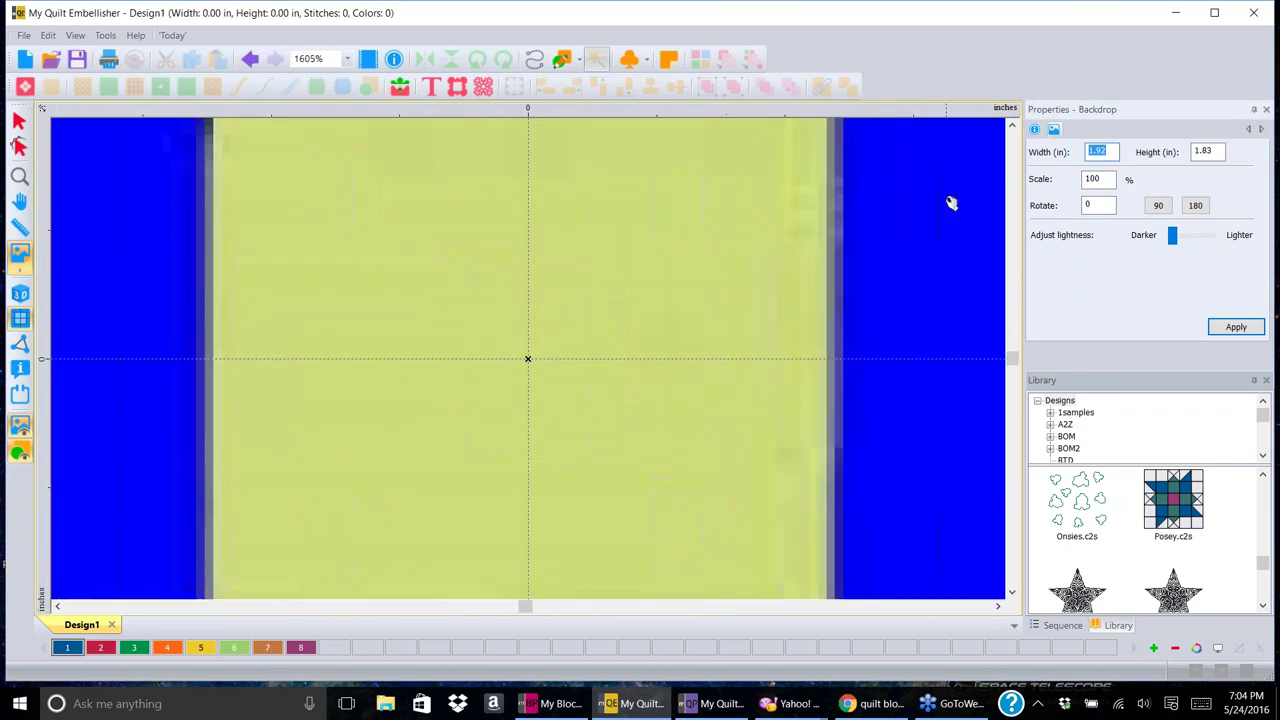
pyautogui.click(1012, 127)
pyautogui.click(1012, 127)
pyautogui.click(1012, 127)
pyautogui.click(1012, 127)
pyautogui.click(1012, 127)
pyautogui.click(1012, 127)
pyautogui.click(1012, 127)
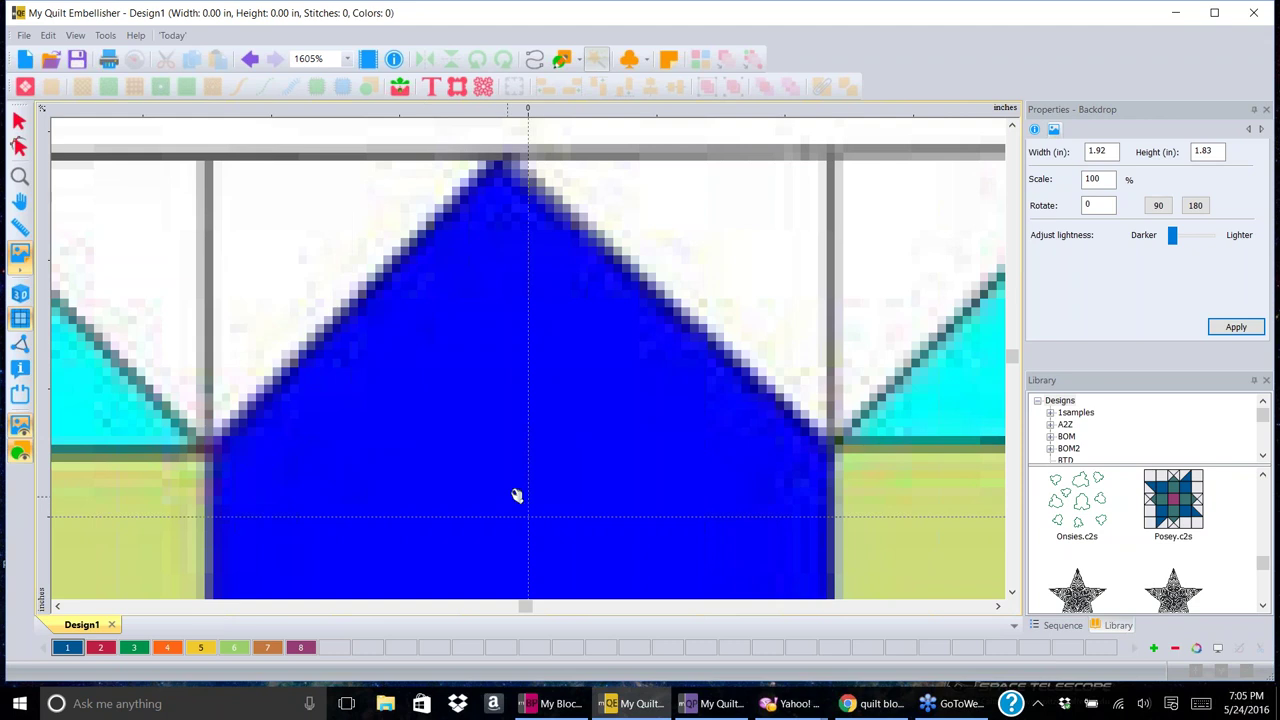
# - Switch to Chrome and look through the Google image results for quilt blocks back to the first results
pyautogui.click(878, 713)
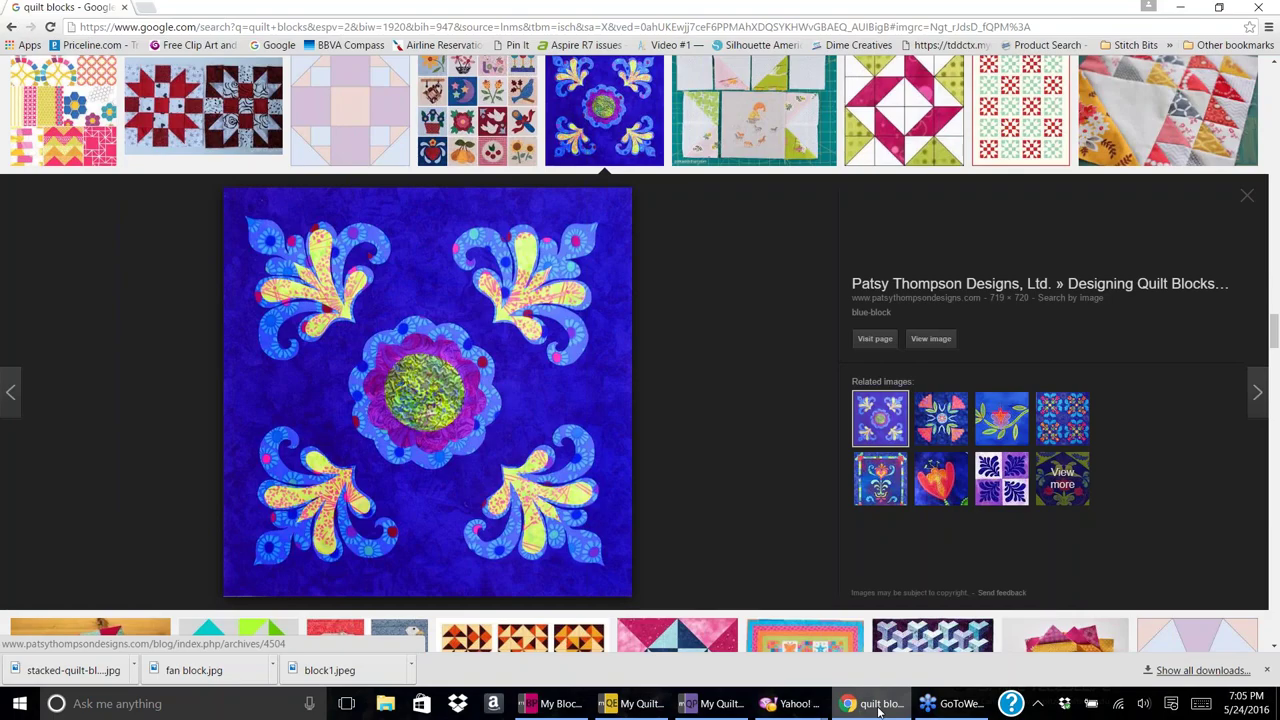
pyautogui.scroll(-1, 715, 325)
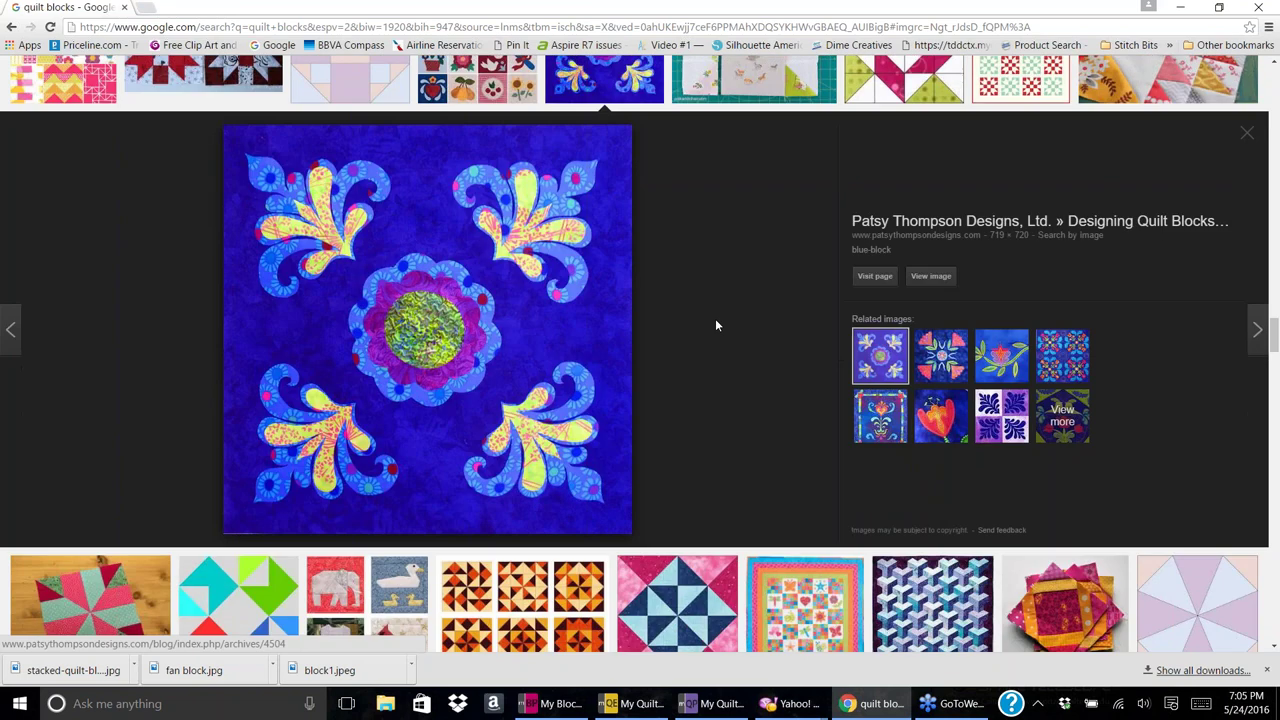
pyautogui.scroll(6, 715, 325)
pyautogui.scroll(6, 715, 323)
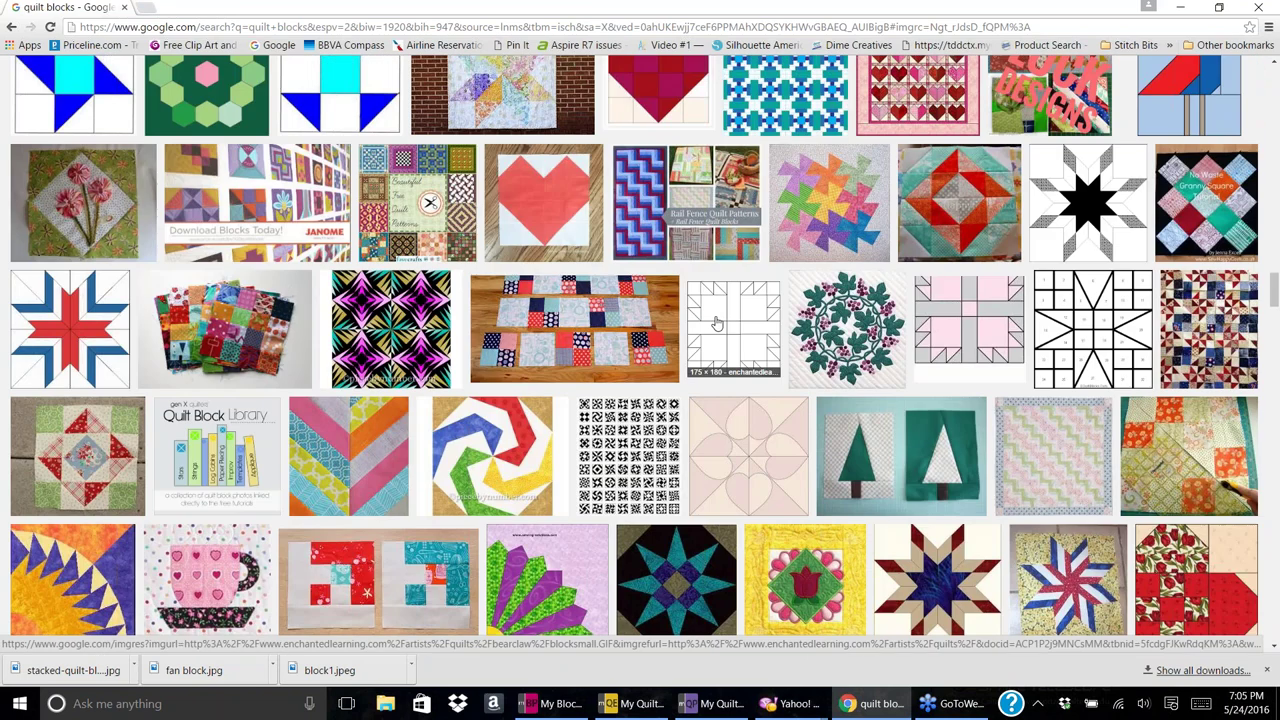
pyautogui.scroll(6, 716, 323)
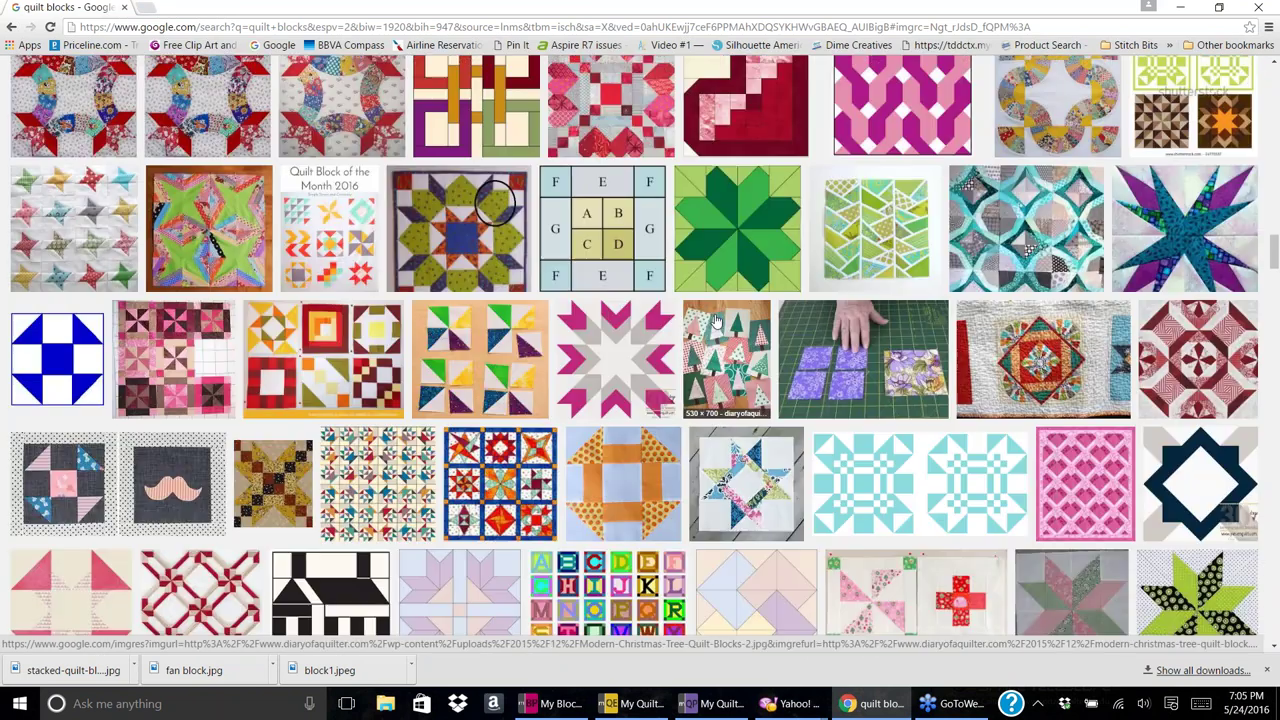
pyautogui.scroll(6, 716, 323)
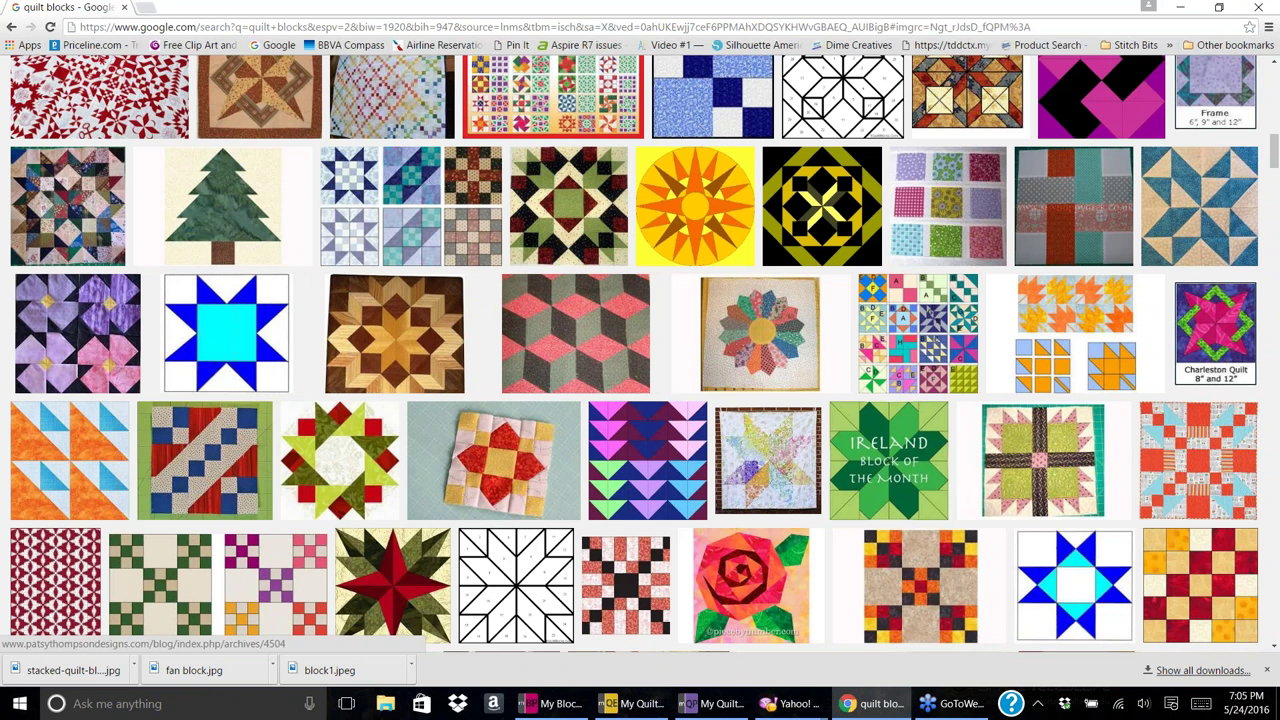
pyautogui.scroll(15, 640, 350)
pyautogui.click(140, 116)
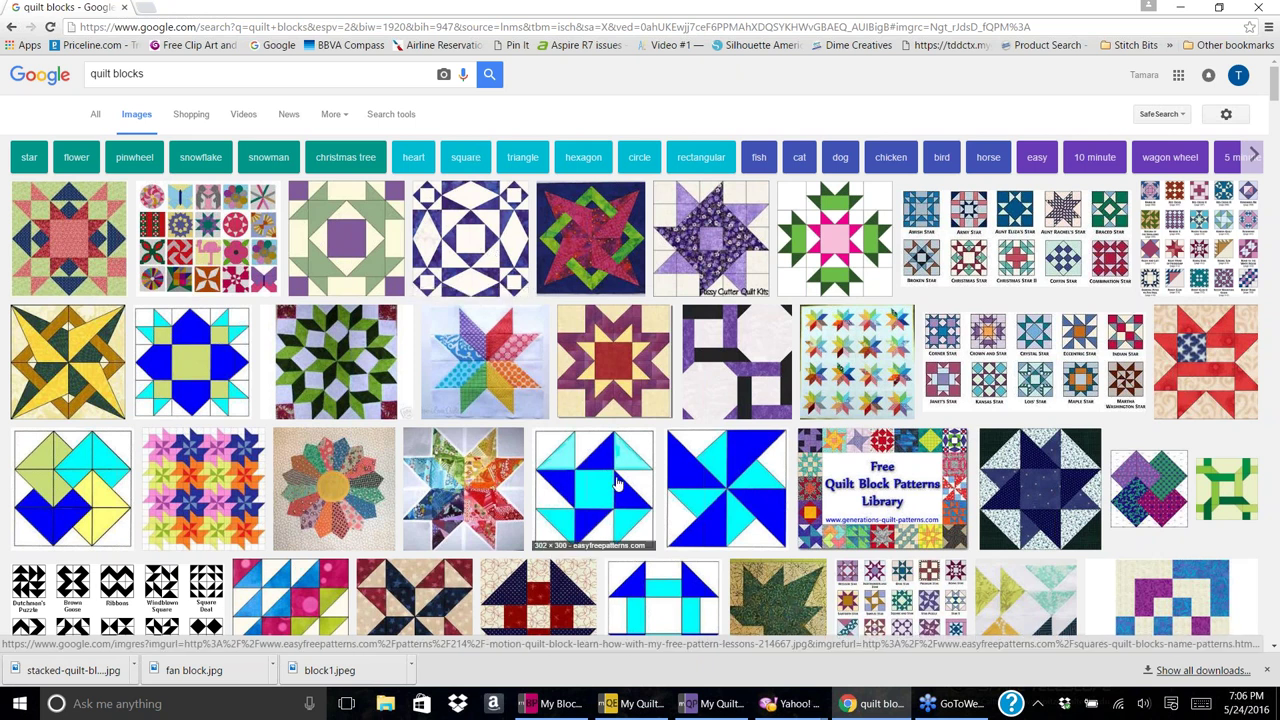
# - Open the scrappy rainbow star quilt block picture and save it as a JPG in the quilt blocks folder
pyautogui.click(452, 499)
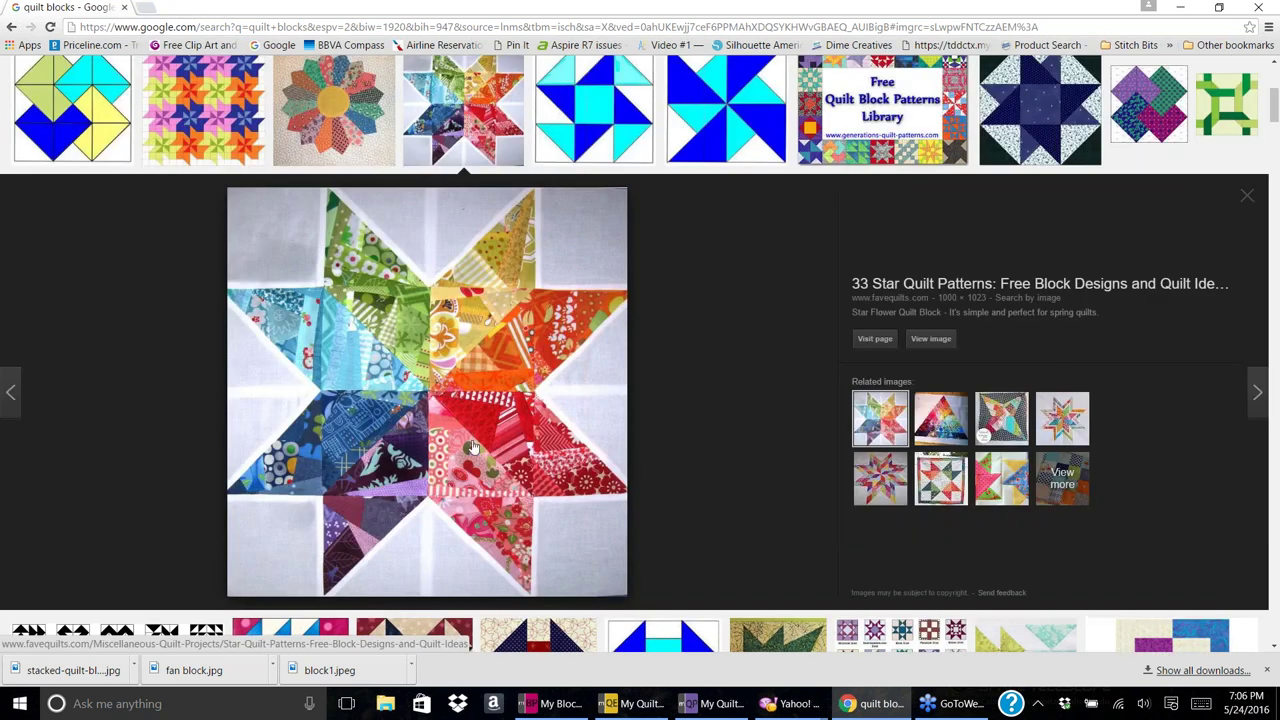
pyautogui.rightClick(404, 386)
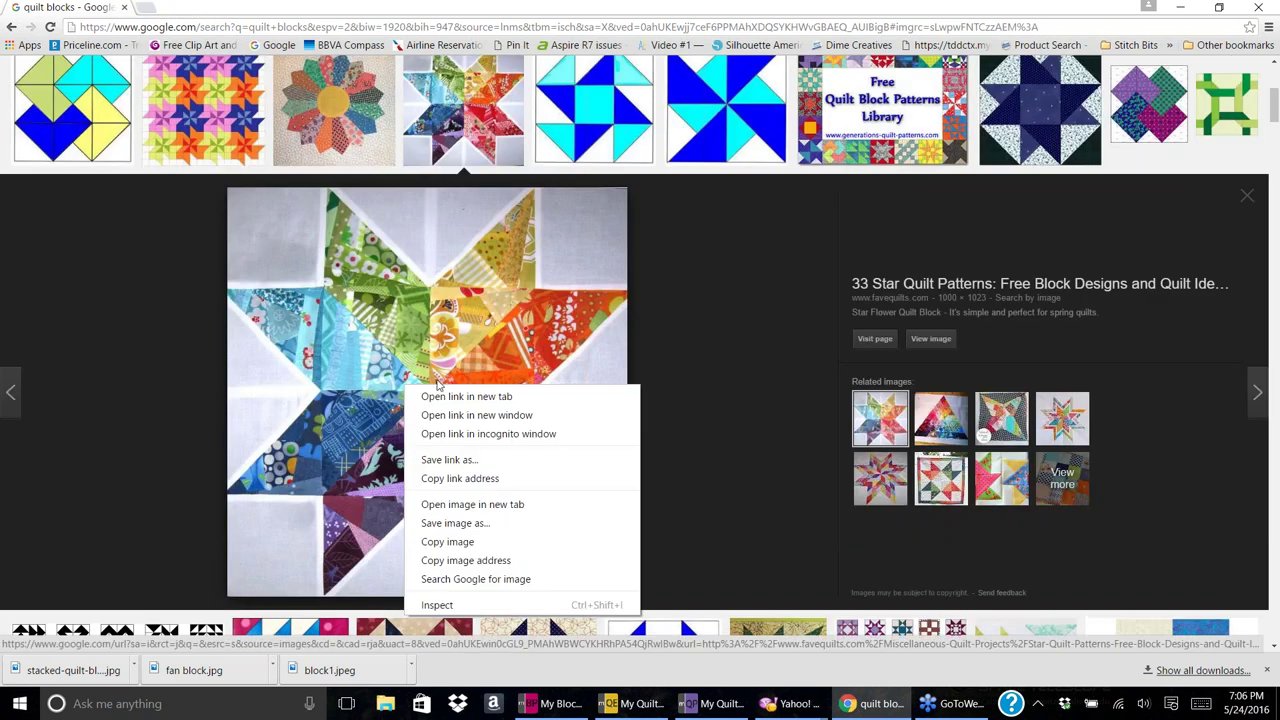
pyautogui.click(512, 525)
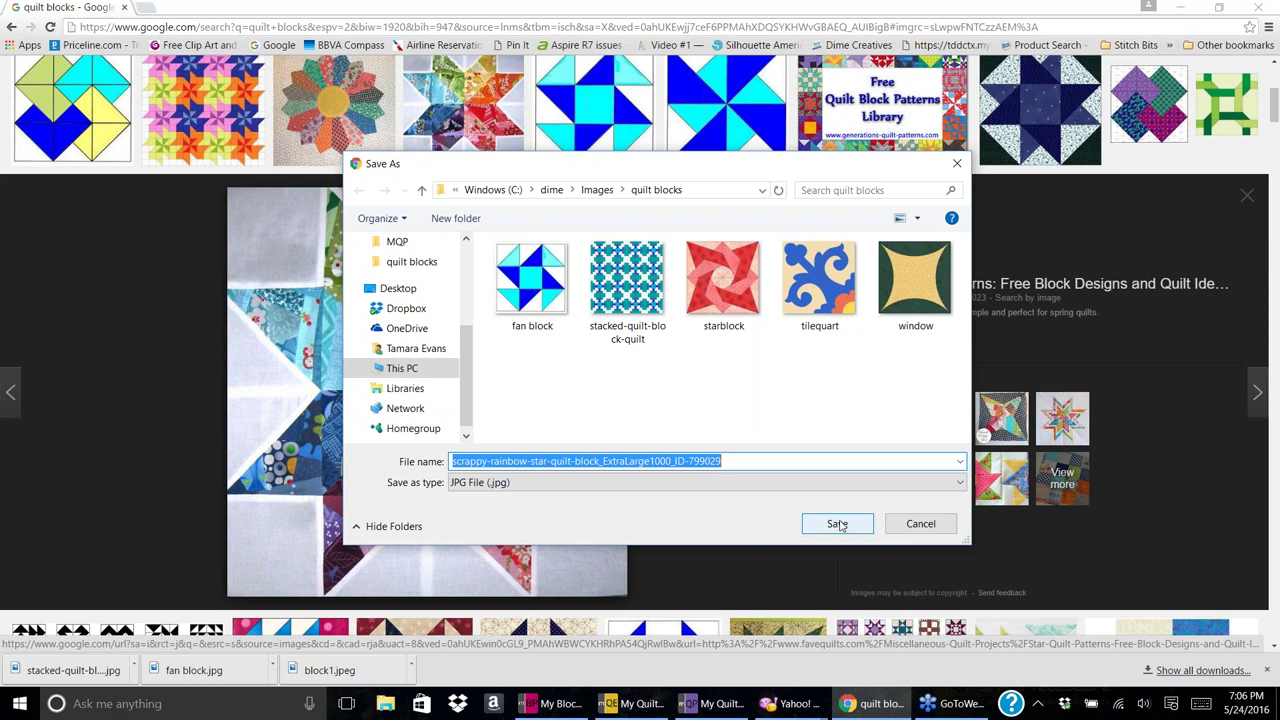
pyautogui.click(839, 526)
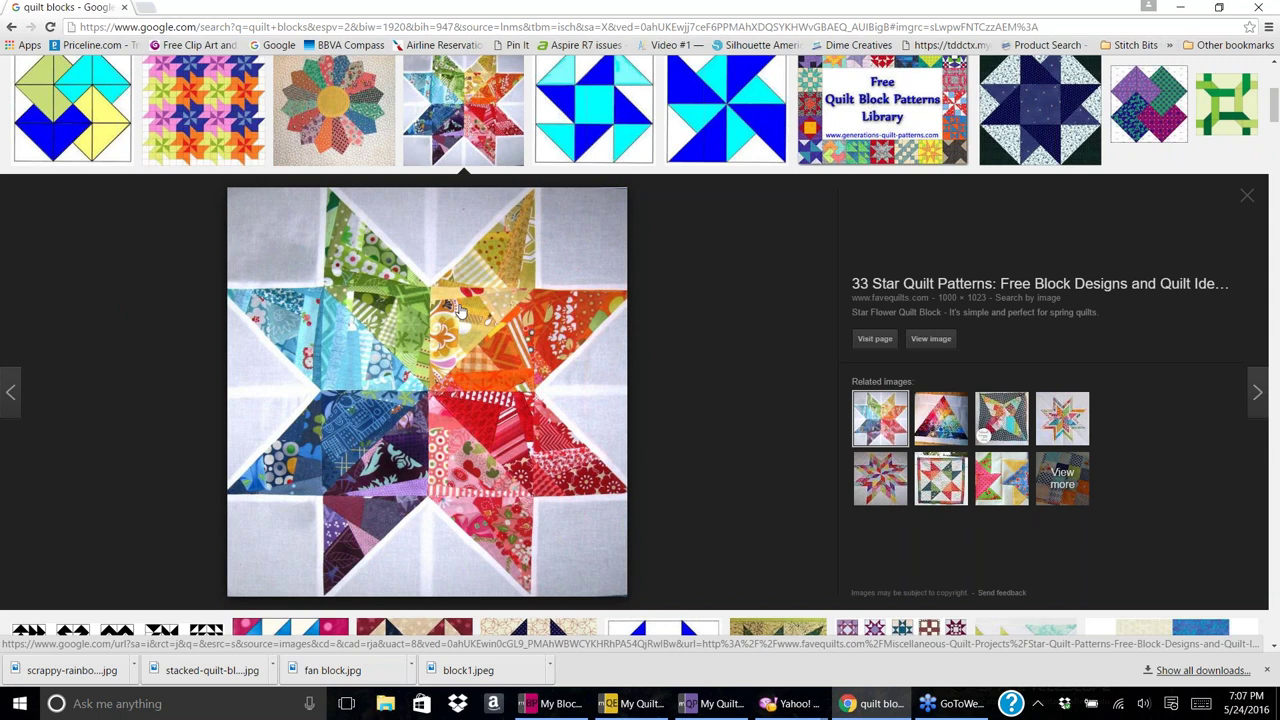
# - Return to My Quilt Embellisher and enlarge the block1 backdrop to about 4.97 in wide
pyautogui.click(1183, 10)
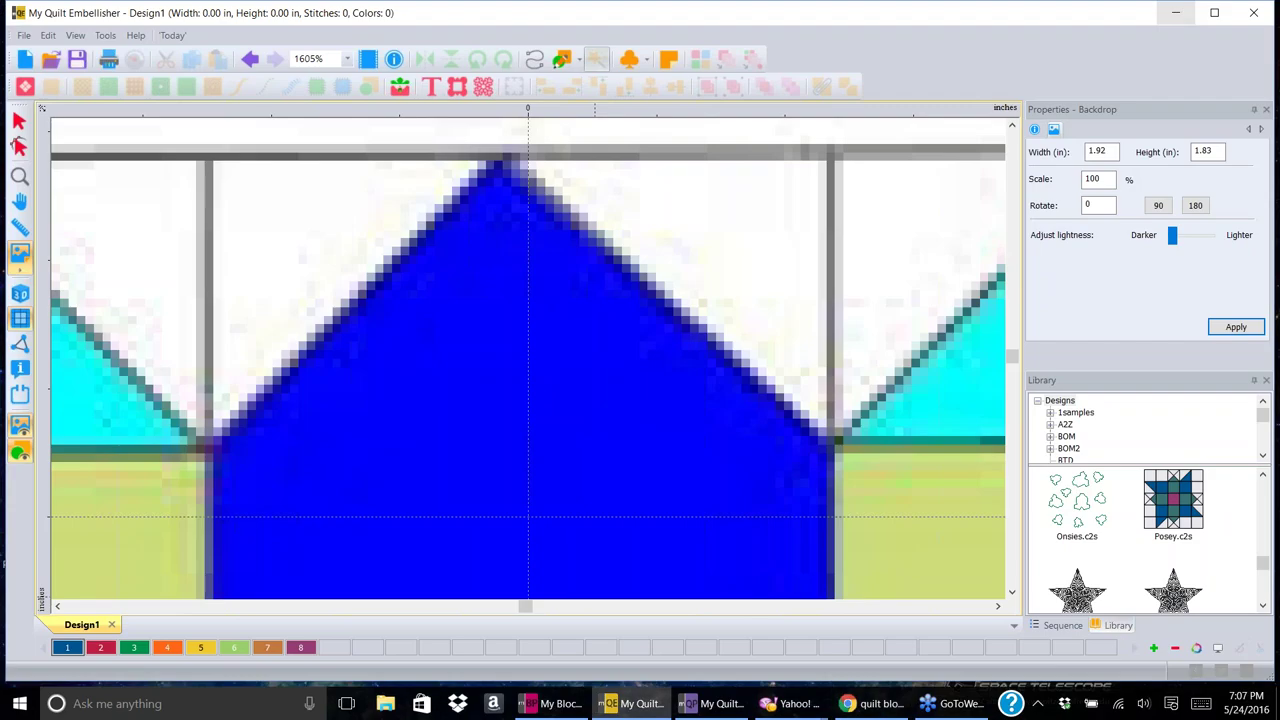
pyautogui.scroll(-2, 365, 355)
pyautogui.scroll(-4, 365, 355)
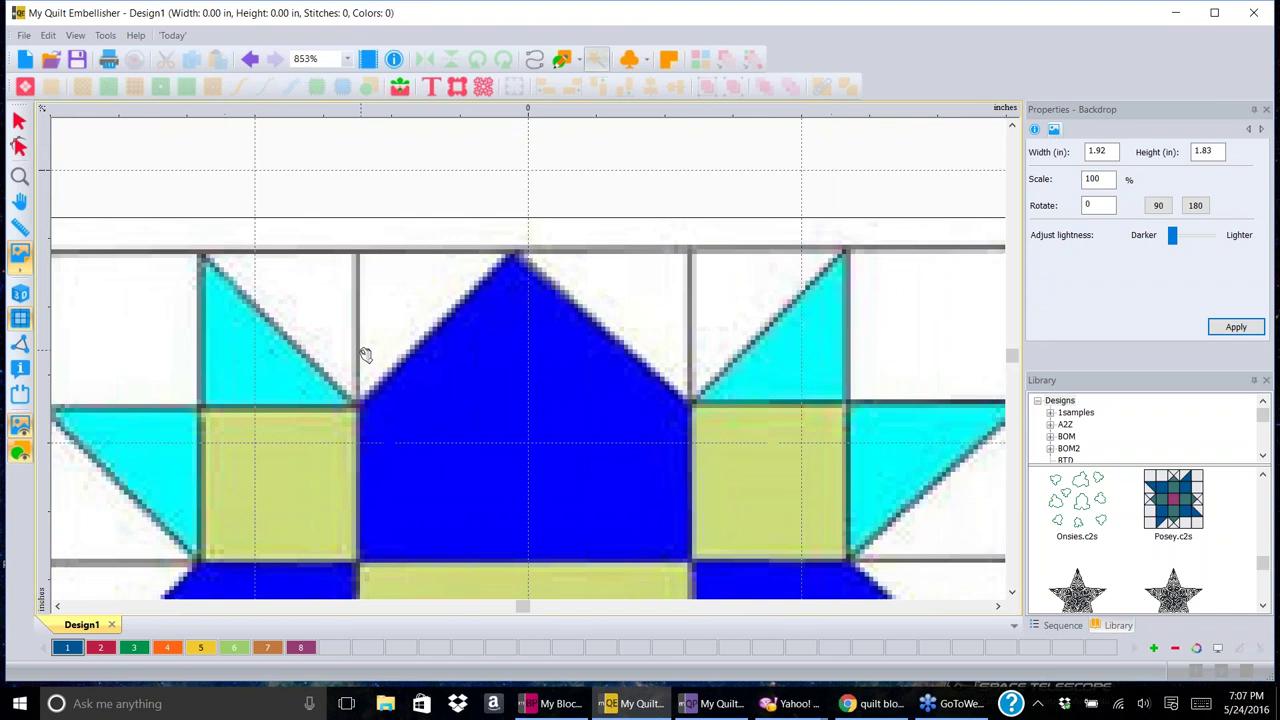
pyautogui.click(248, 58)
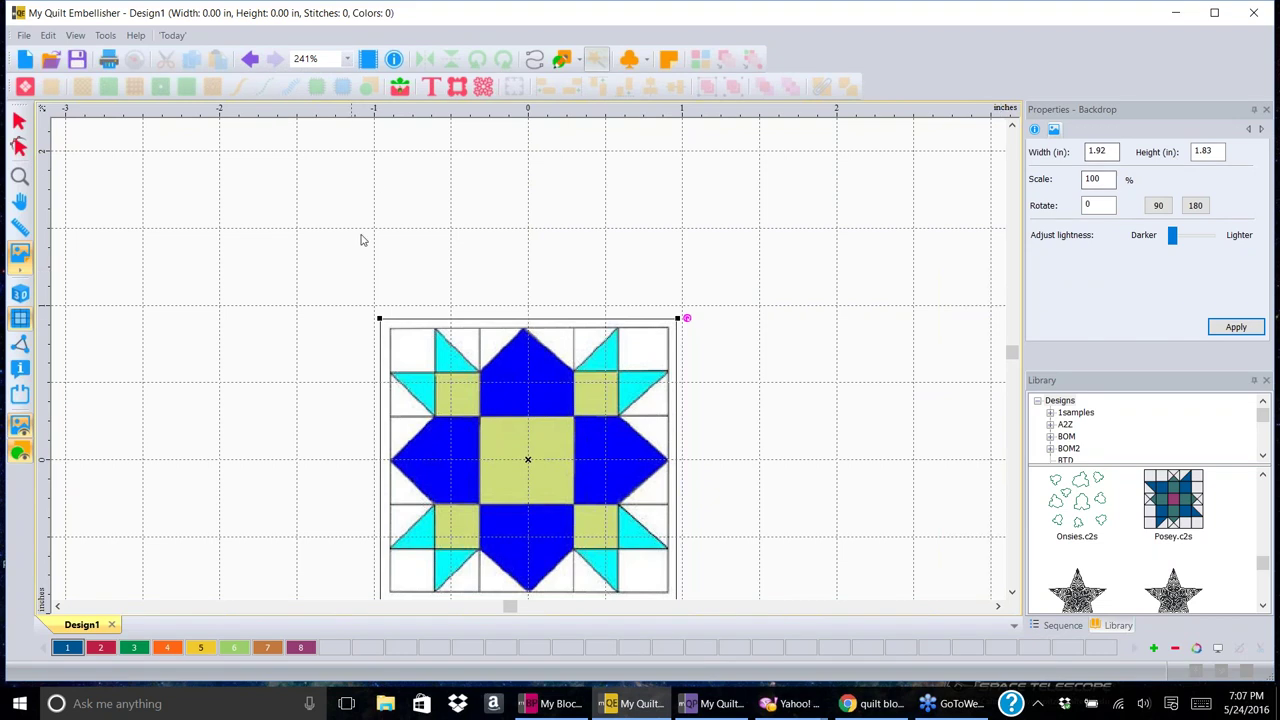
pyautogui.moveTo(377, 318); pyautogui.dragTo(110, 134)
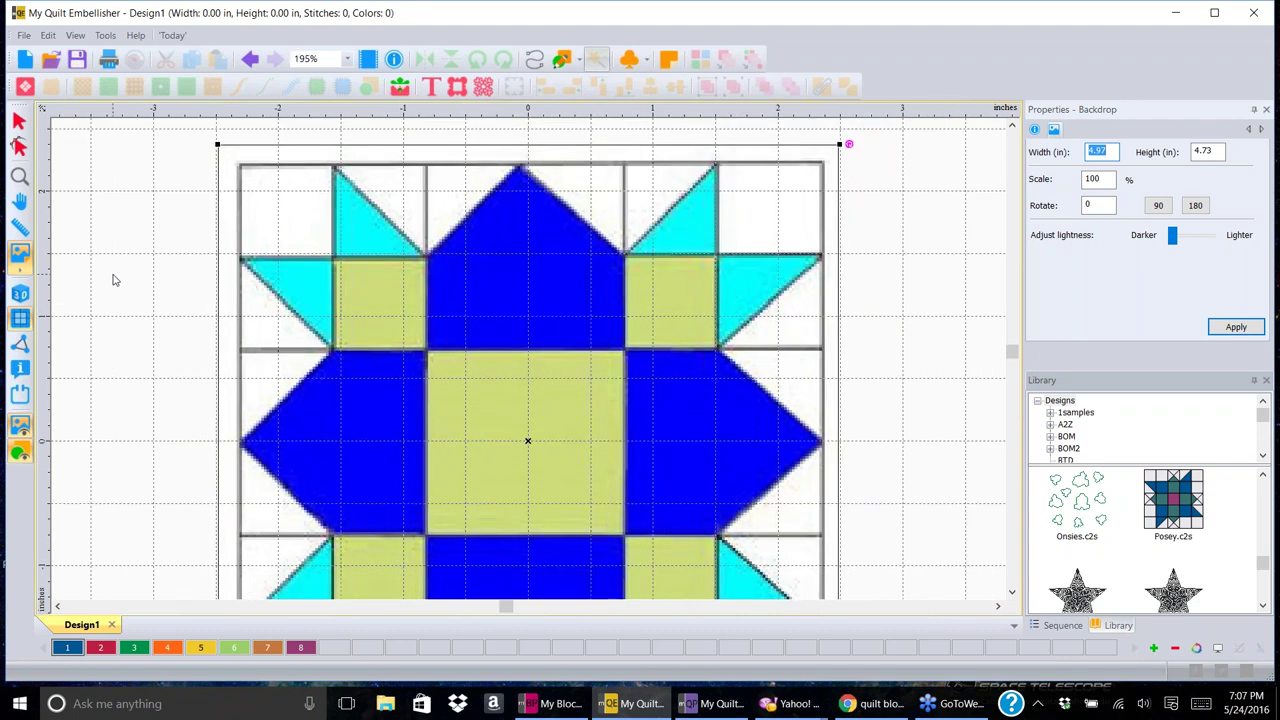
pyautogui.scroll(-2, 113, 280)
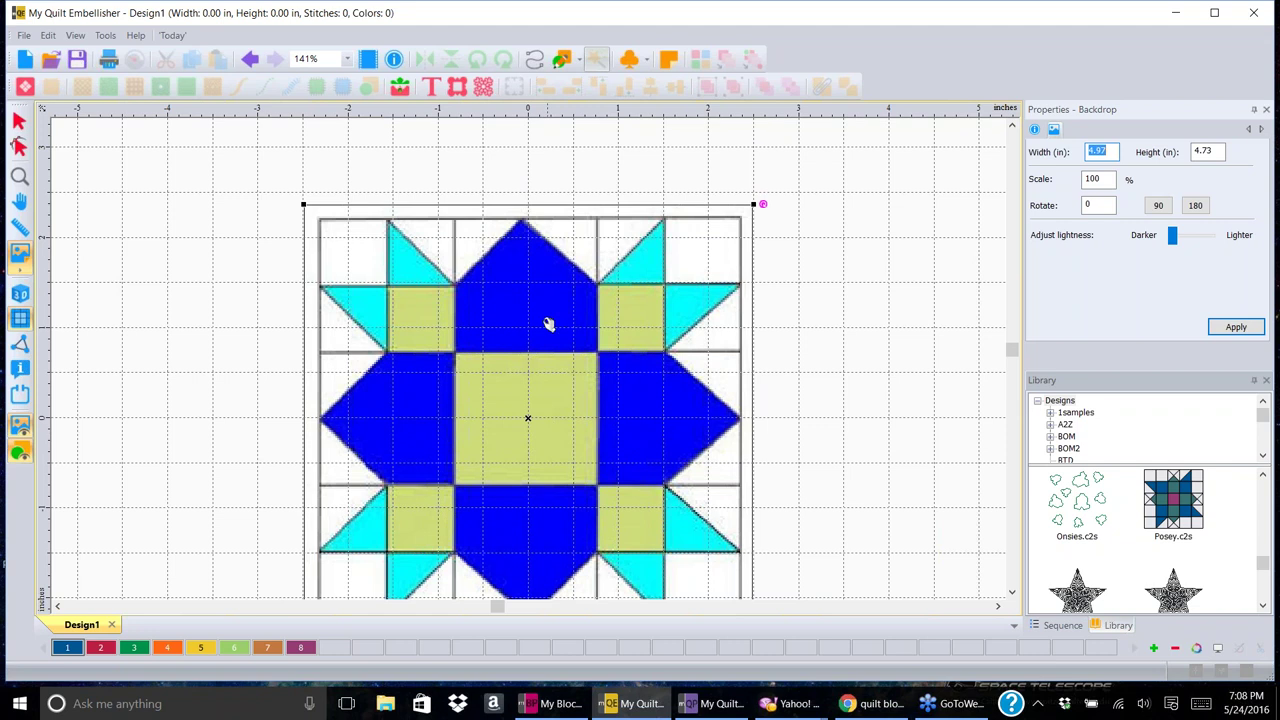
# - Undo the resizing and loading of the block1 backdrop, and load the scrappy-rainbow-star-quilt-block image as the backdrop instead
pyautogui.click(250, 62)
pyautogui.click(250, 62)
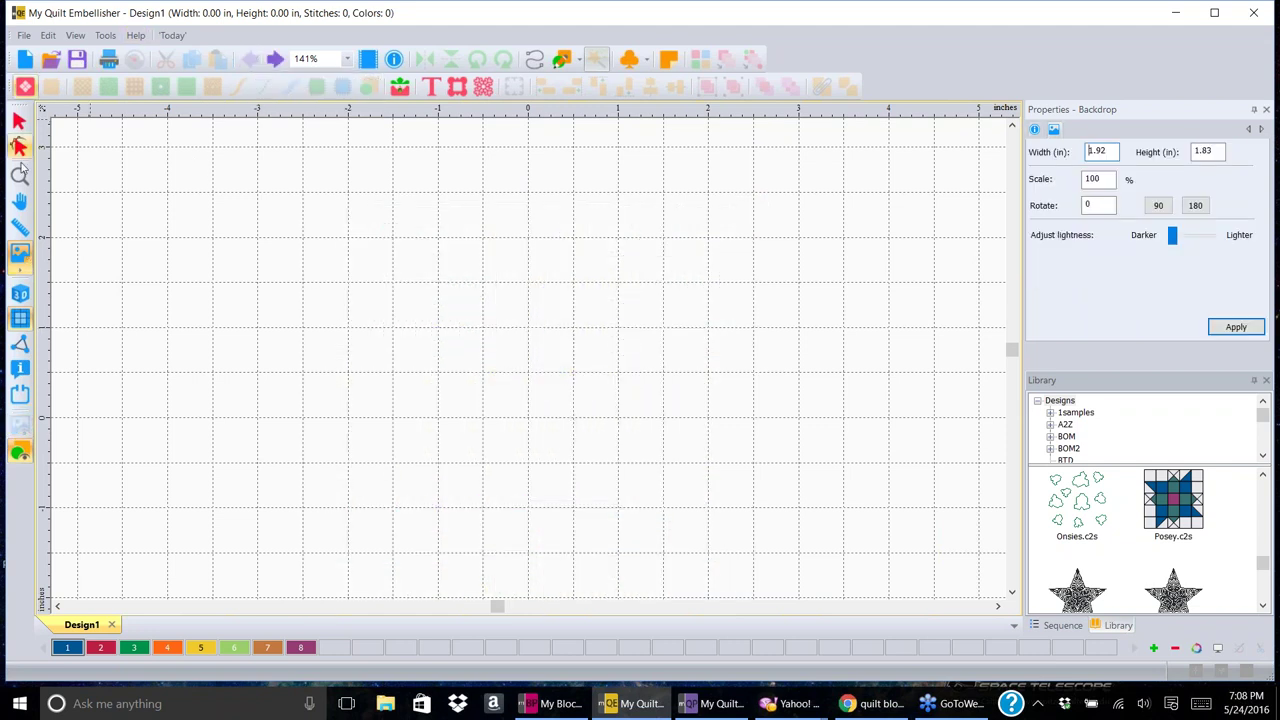
pyautogui.click(17, 253)
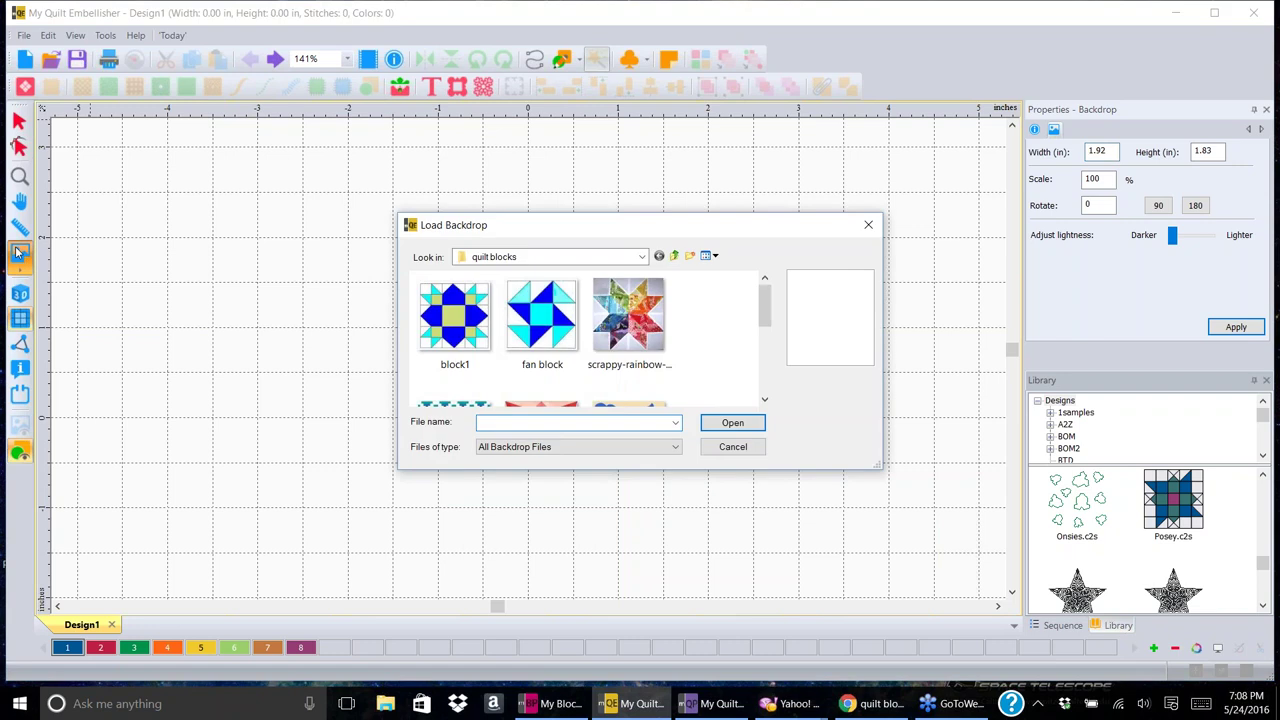
pyautogui.click(623, 322)
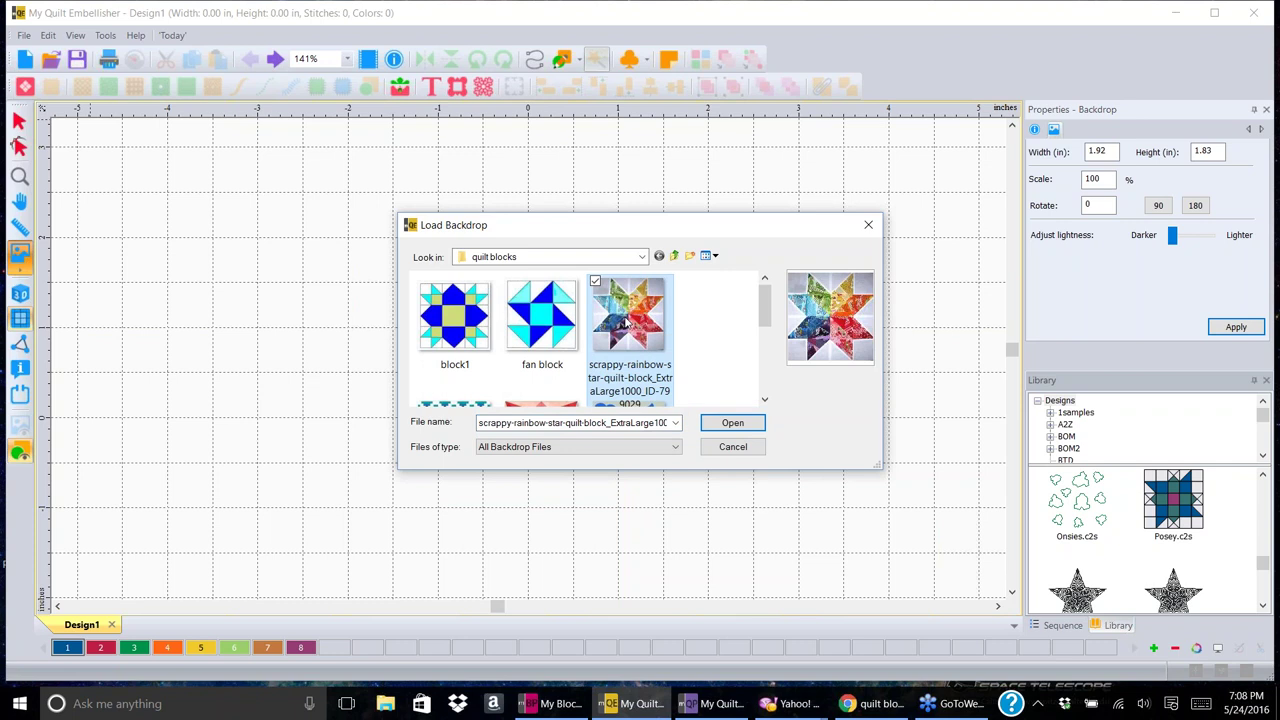
pyautogui.click(734, 423)
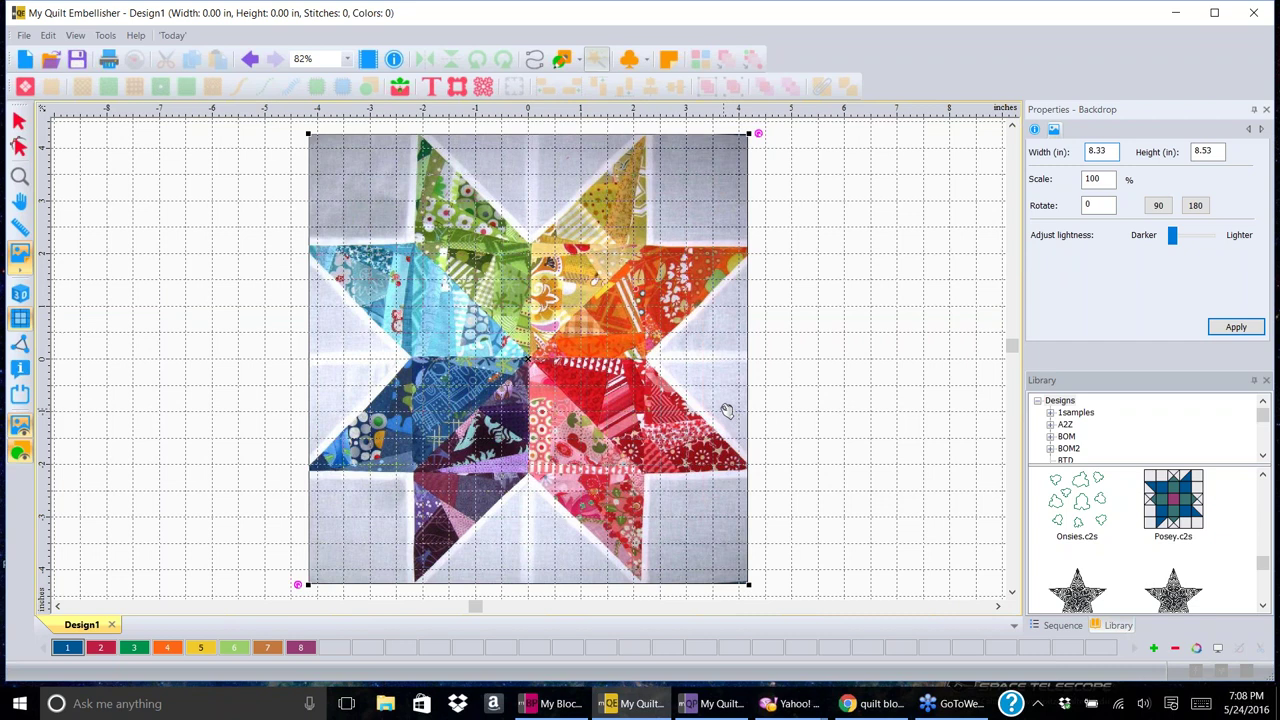
# - Set the star backdrop's width to 12 in and apply it
pyautogui.click(1188, 120)
pyautogui.click(1089, 151)
pyautogui.moveTo(1110, 150); pyautogui.dragTo(1083, 146)
pyautogui.write('12')
pyautogui.click(1238, 330)
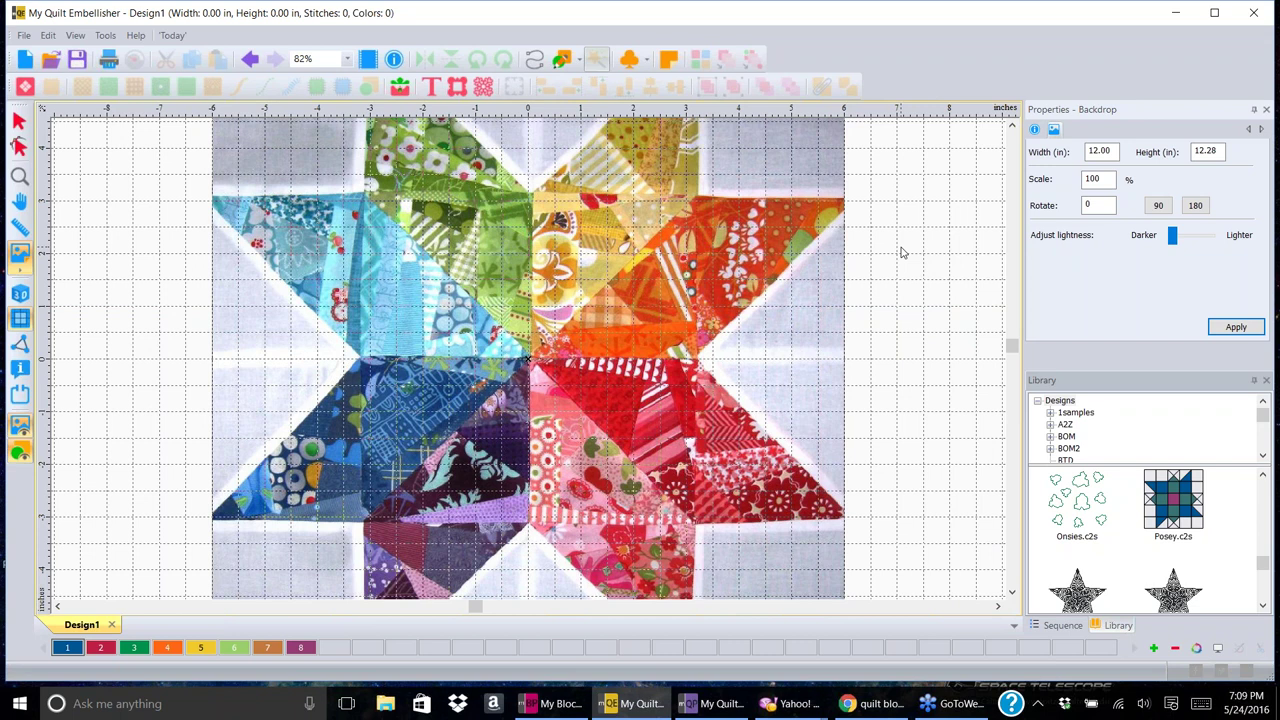
# - Examine the enlarged star backdrop as a whole and close up at its center to judge the picture quality
pyautogui.scroll(-1, 900, 252)
pyautogui.scroll(-1, 900, 252)
pyautogui.scroll(-1, 900, 252)
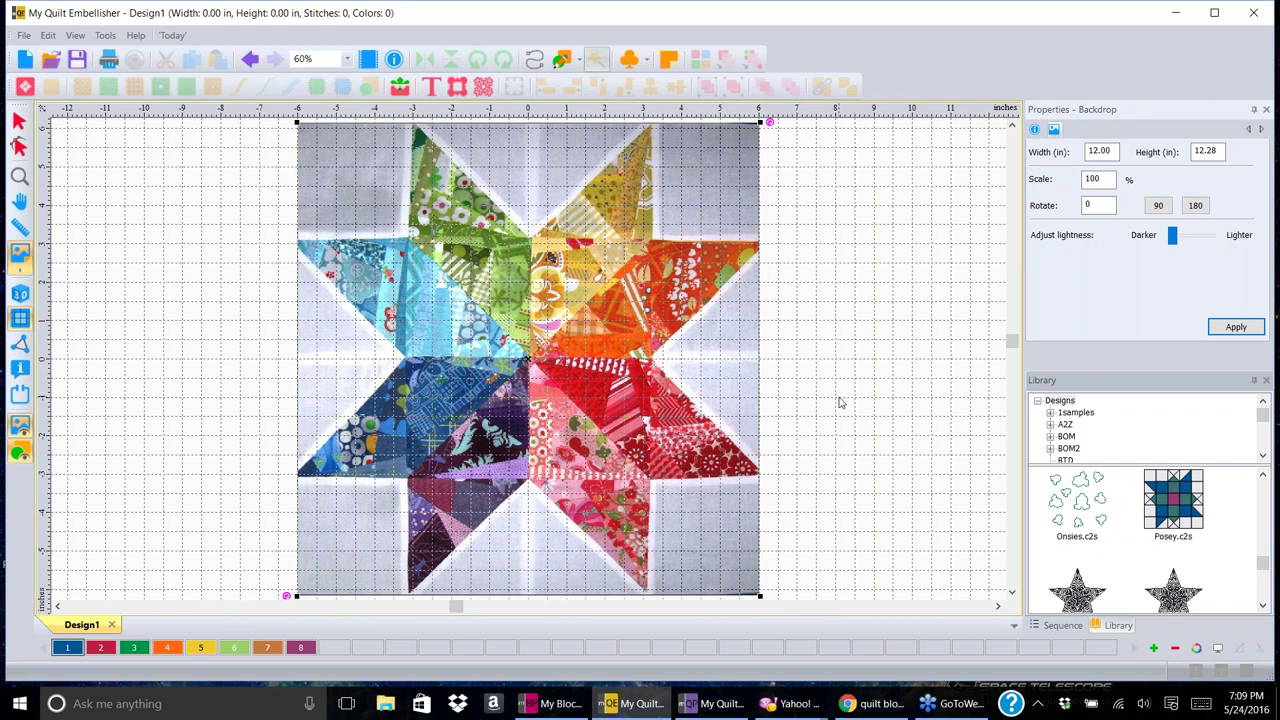
pyautogui.scroll(1, 840, 402)
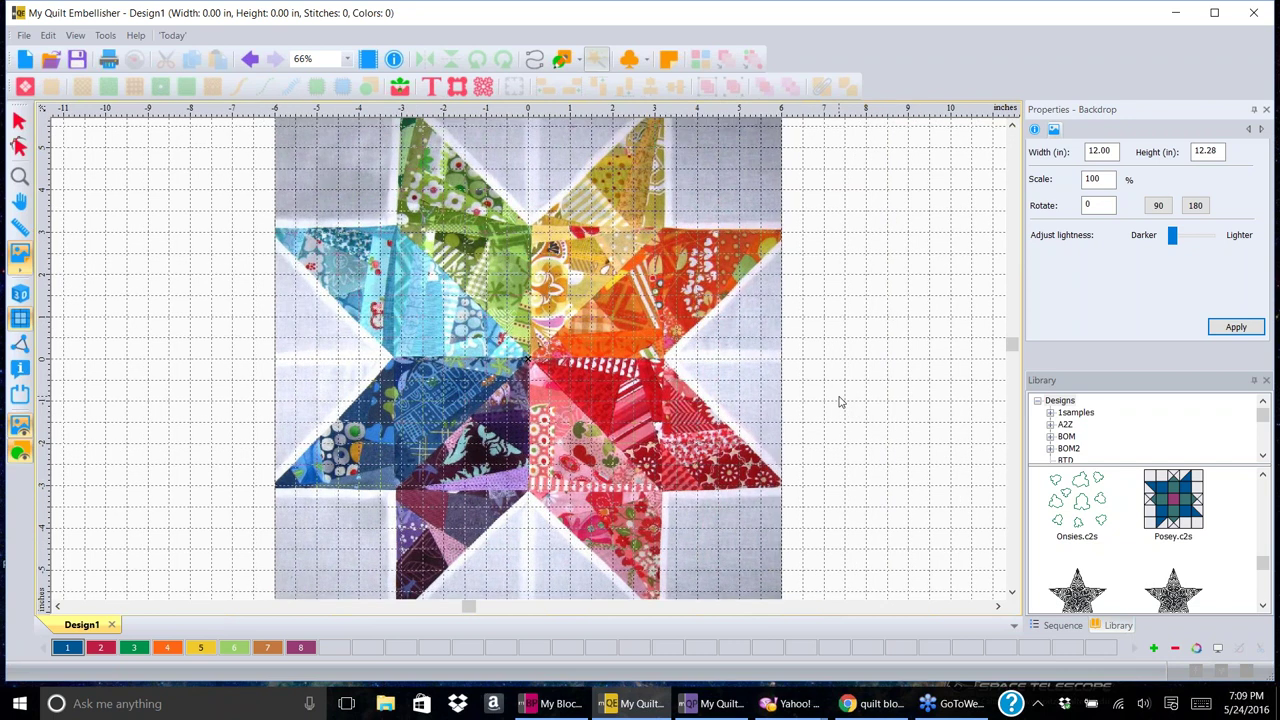
pyautogui.scroll(20, 840, 402)
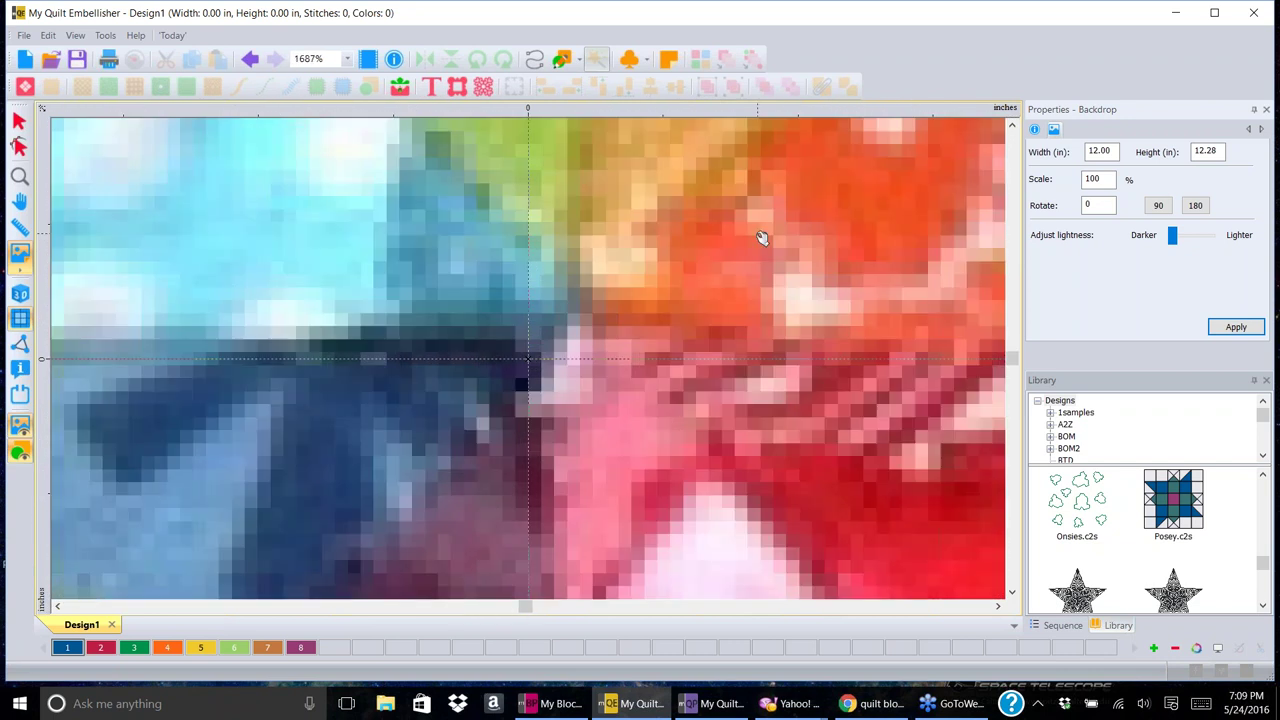
pyautogui.scroll(-3, 760, 237)
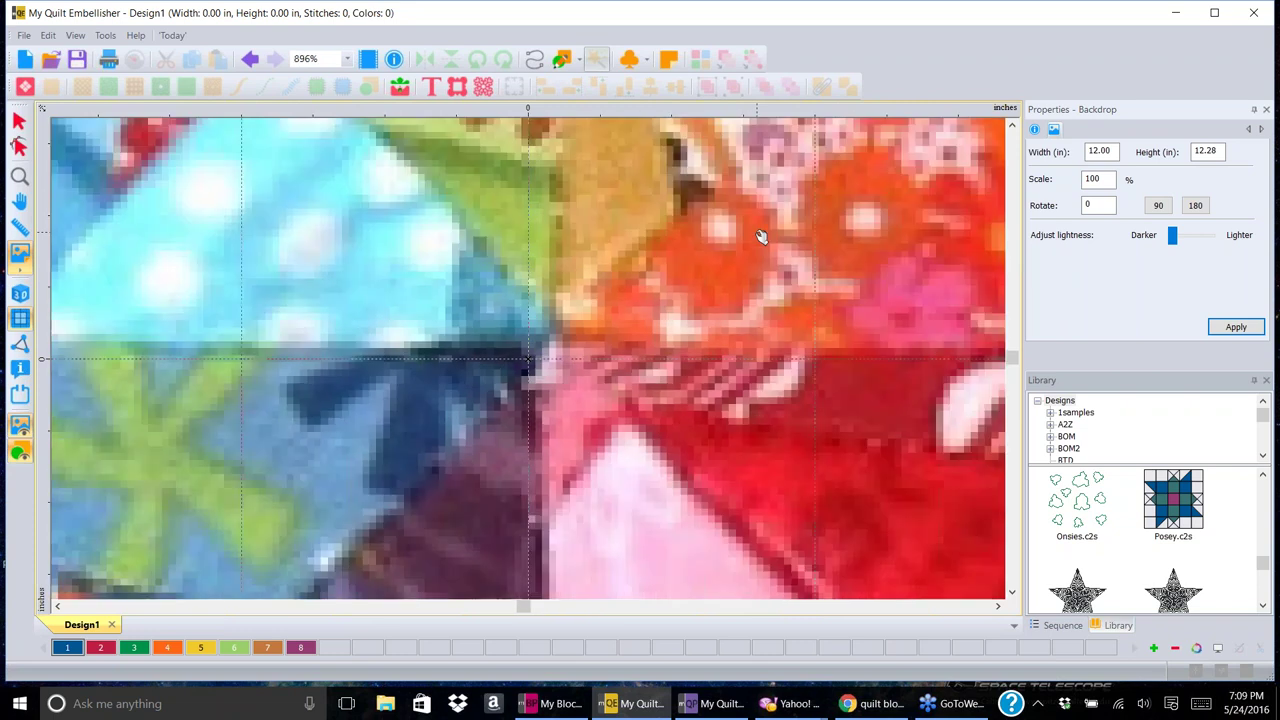
# - Enlarge the star backdrop from its corner to about 12.97 in wide, display the sequence list and leave backdrop editing
pyautogui.scroll(-2, 760, 237)
pyautogui.scroll(-2, 760, 237)
pyautogui.scroll(-2, 760, 237)
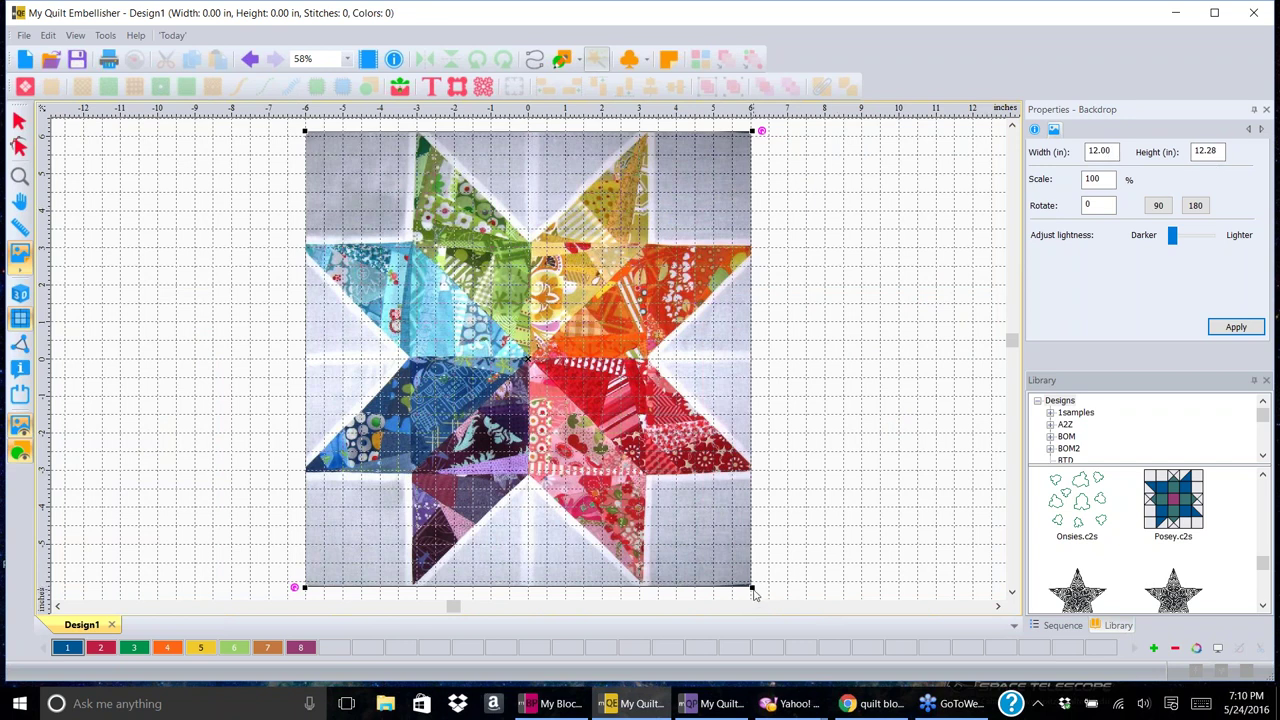
pyautogui.moveTo(754, 590); pyautogui.dragTo(772, 605)
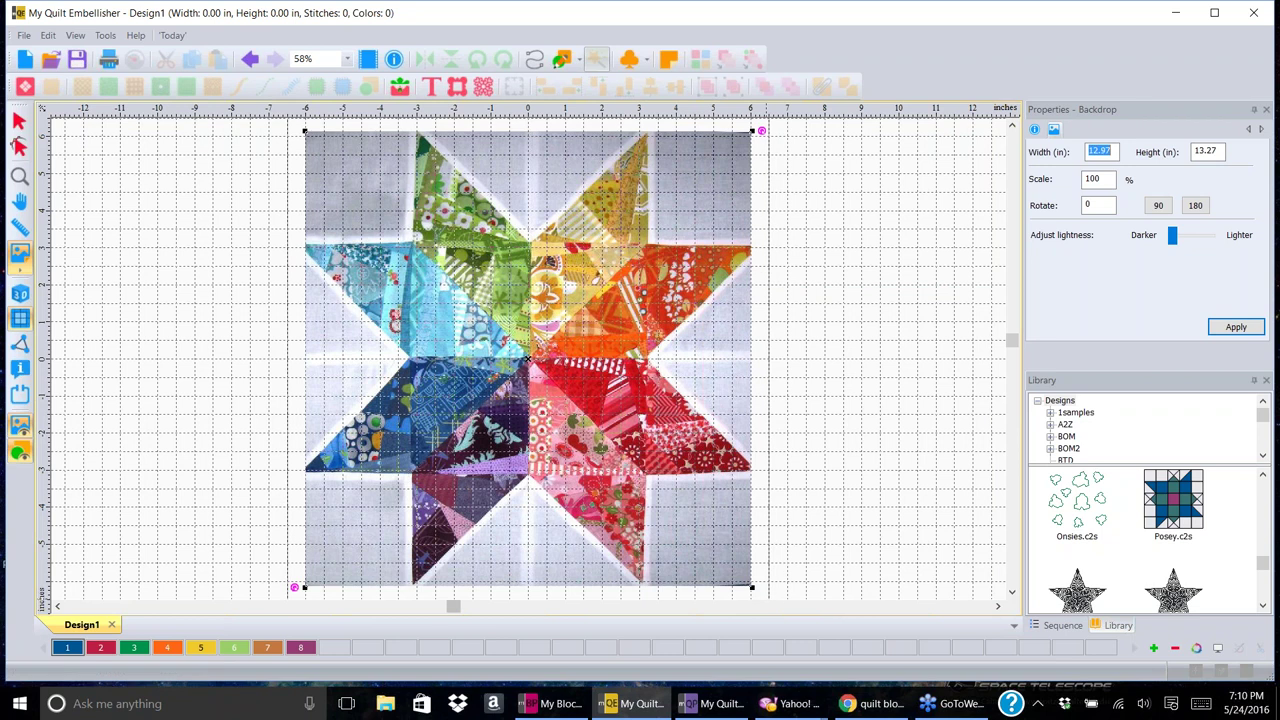
pyautogui.scroll(-1, 866, 340)
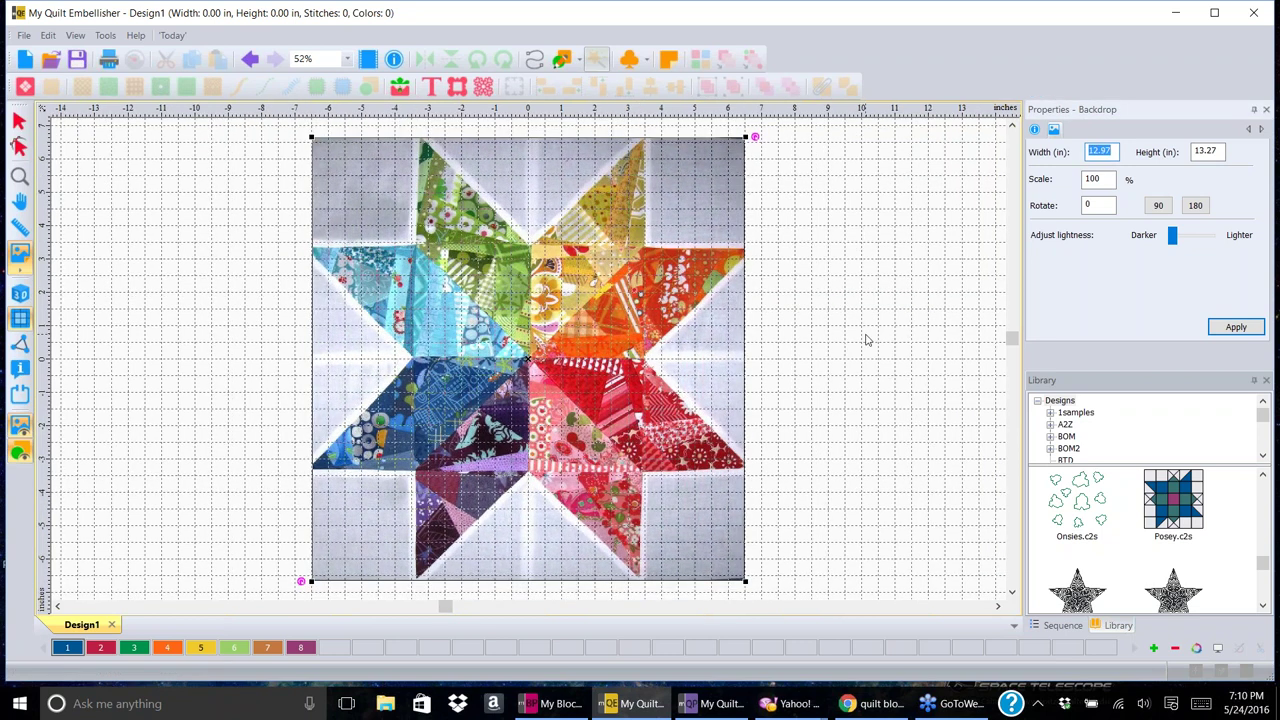
pyautogui.scroll(-1, 866, 340)
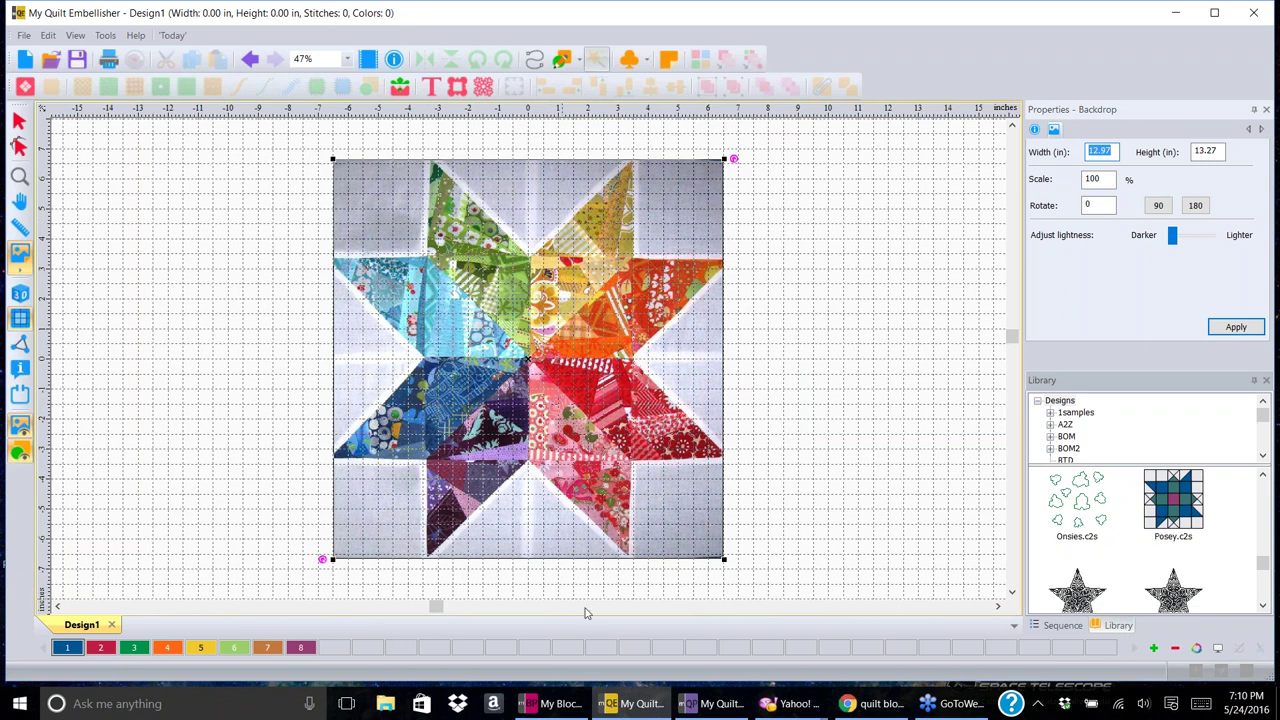
pyautogui.click(1064, 626)
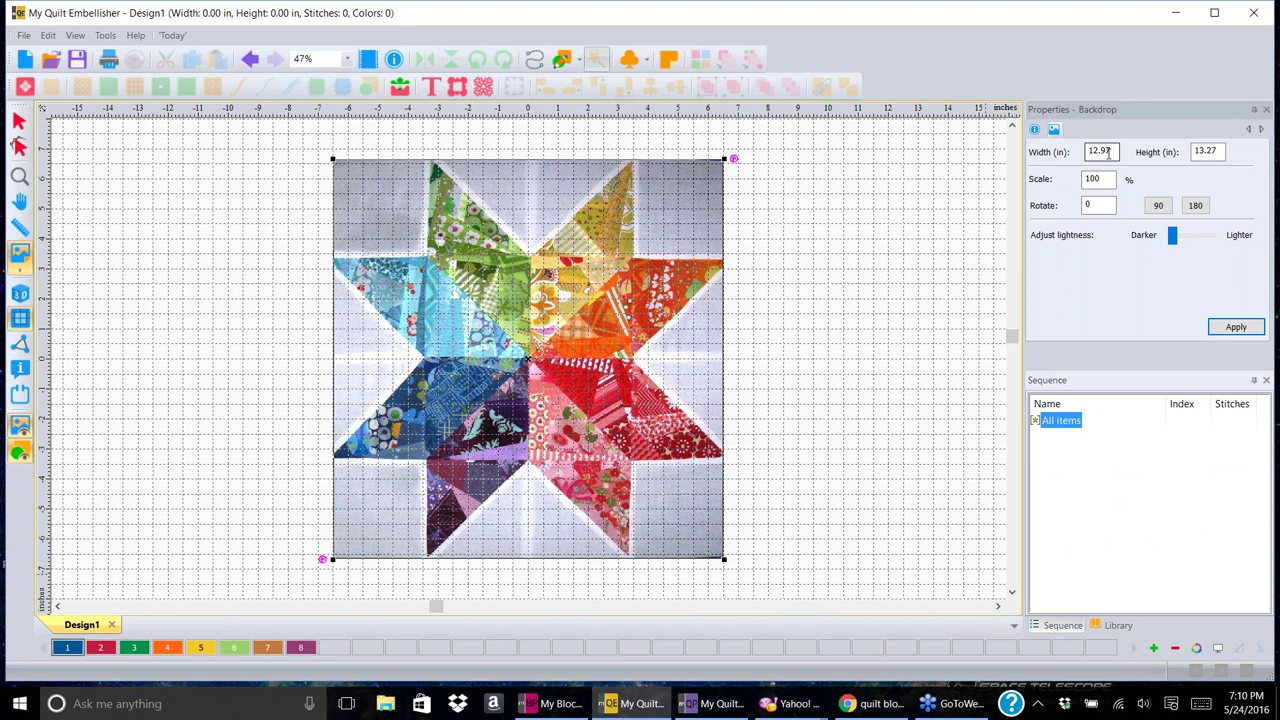
pyautogui.press('Escape')
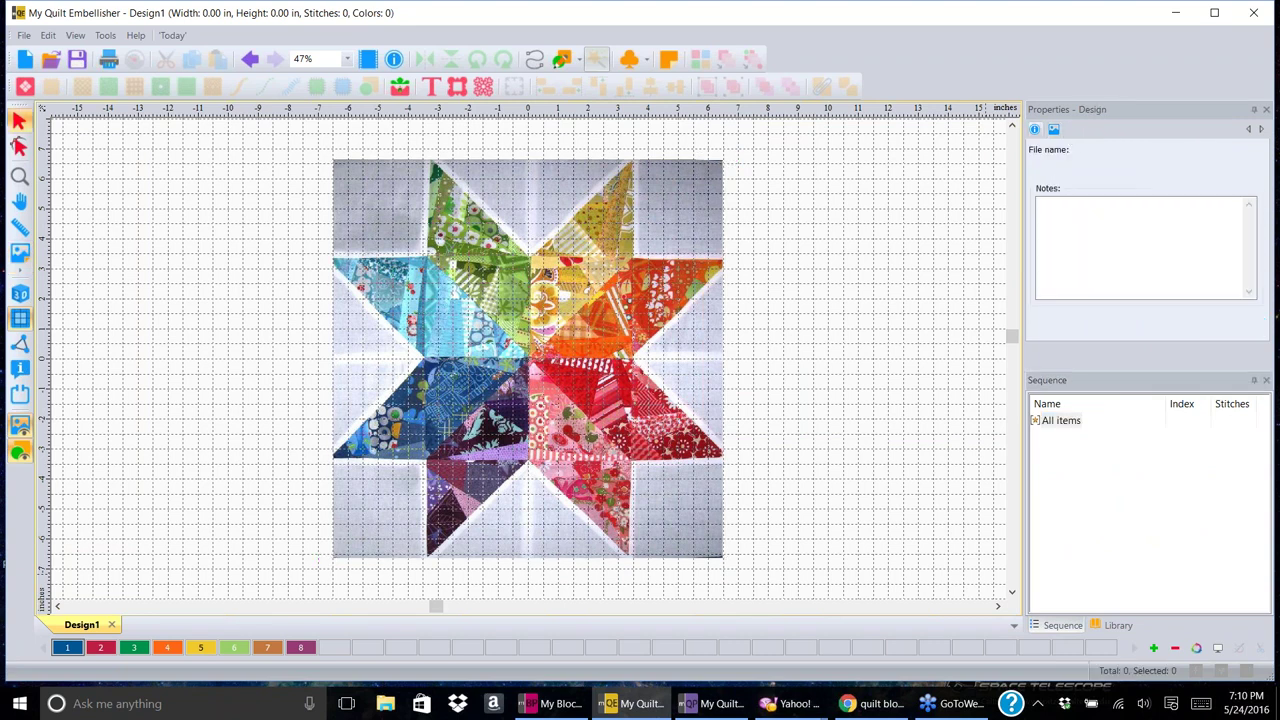
# - Apply a lighter setting to the star backdrop, and restore its darkest lightness setting
pyautogui.click(1054, 129)
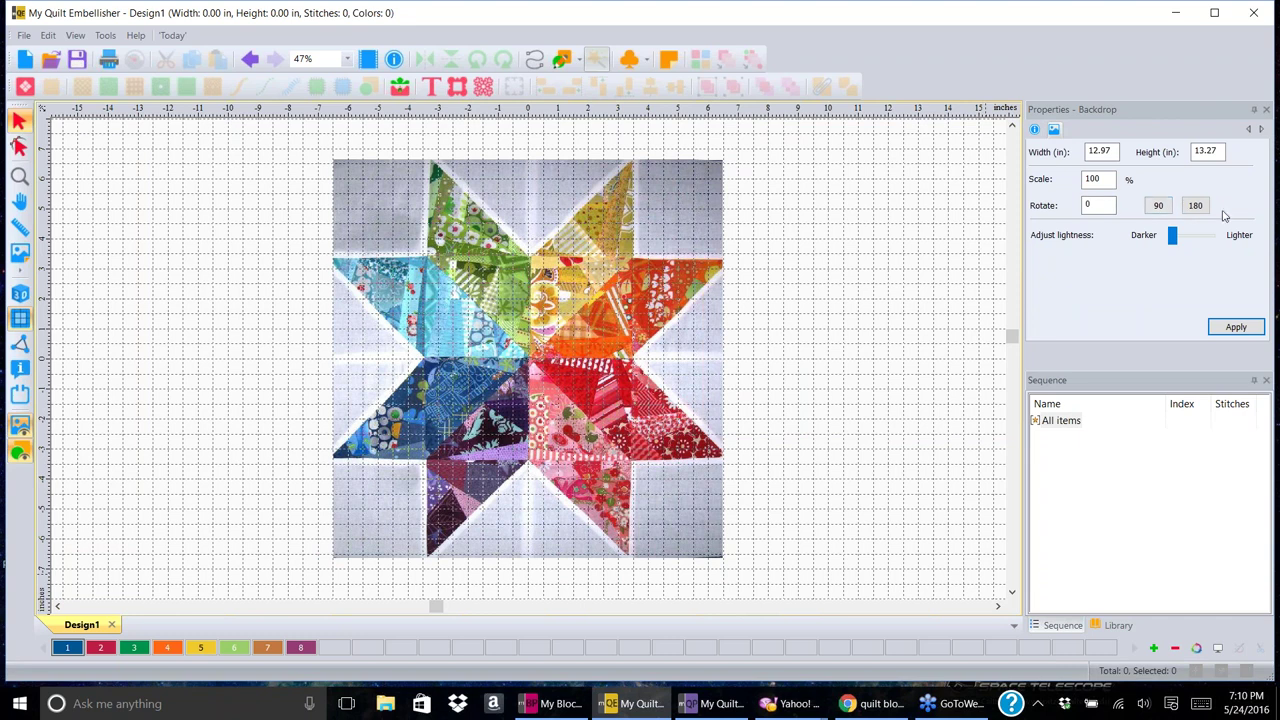
pyautogui.doubleClick(1098, 205)
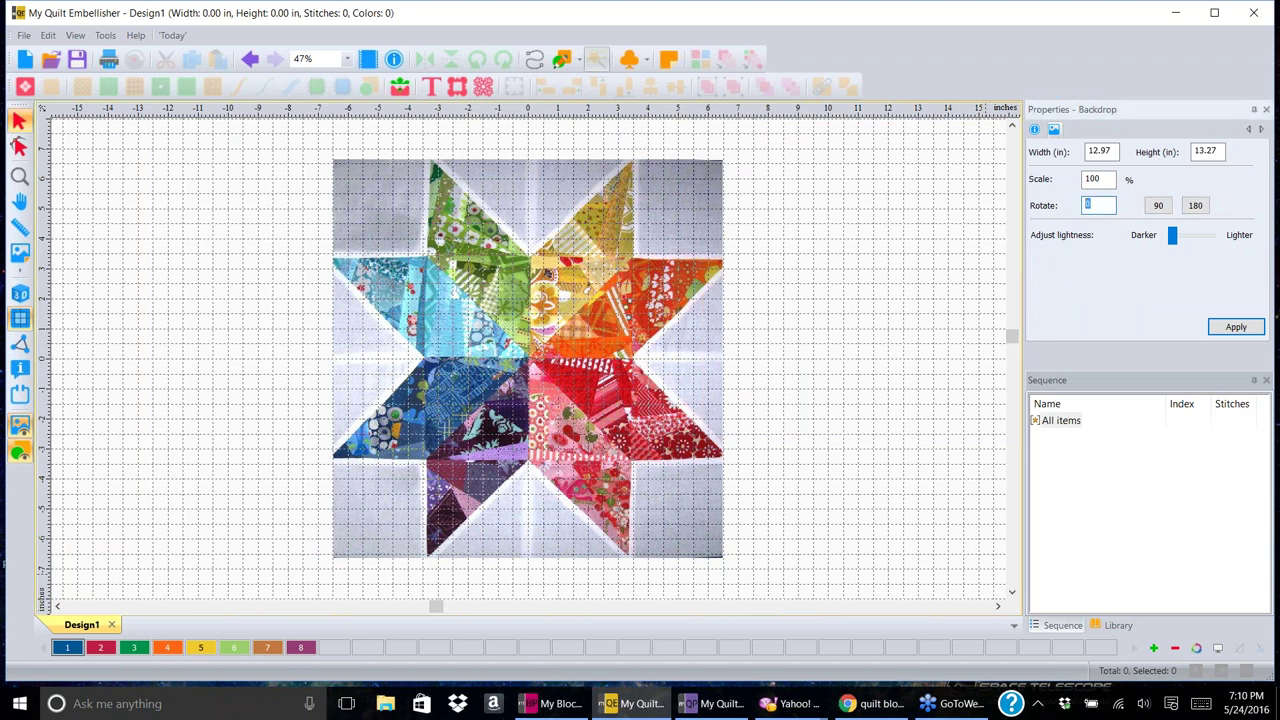
pyautogui.moveTo(1174, 239); pyautogui.dragTo(1198, 243)
pyautogui.click(1224, 333)
pyautogui.moveTo(1198, 240); pyautogui.dragTo(1172, 240)
pyautogui.click(1236, 330)
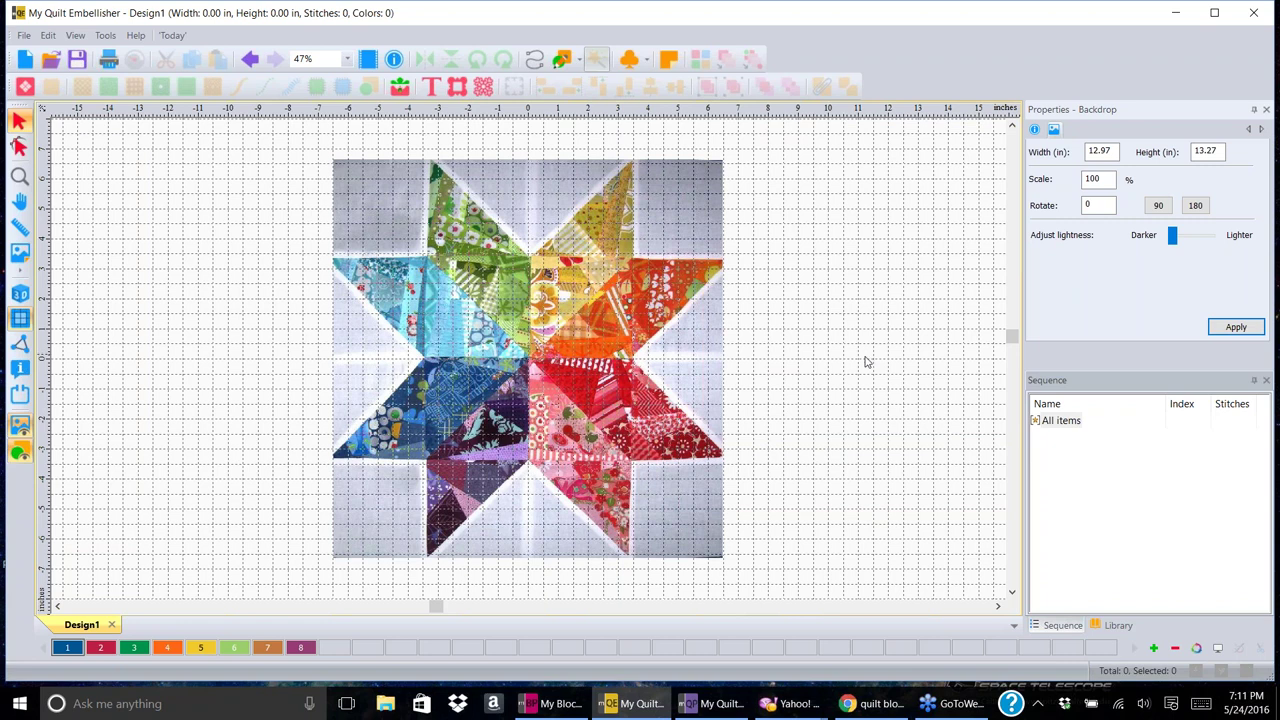
# - Toggle the star backdrop's visibility to compare the workspace with and without the picture
pyautogui.click(20, 428)
pyautogui.click(20, 428)
pyautogui.click(20, 428)
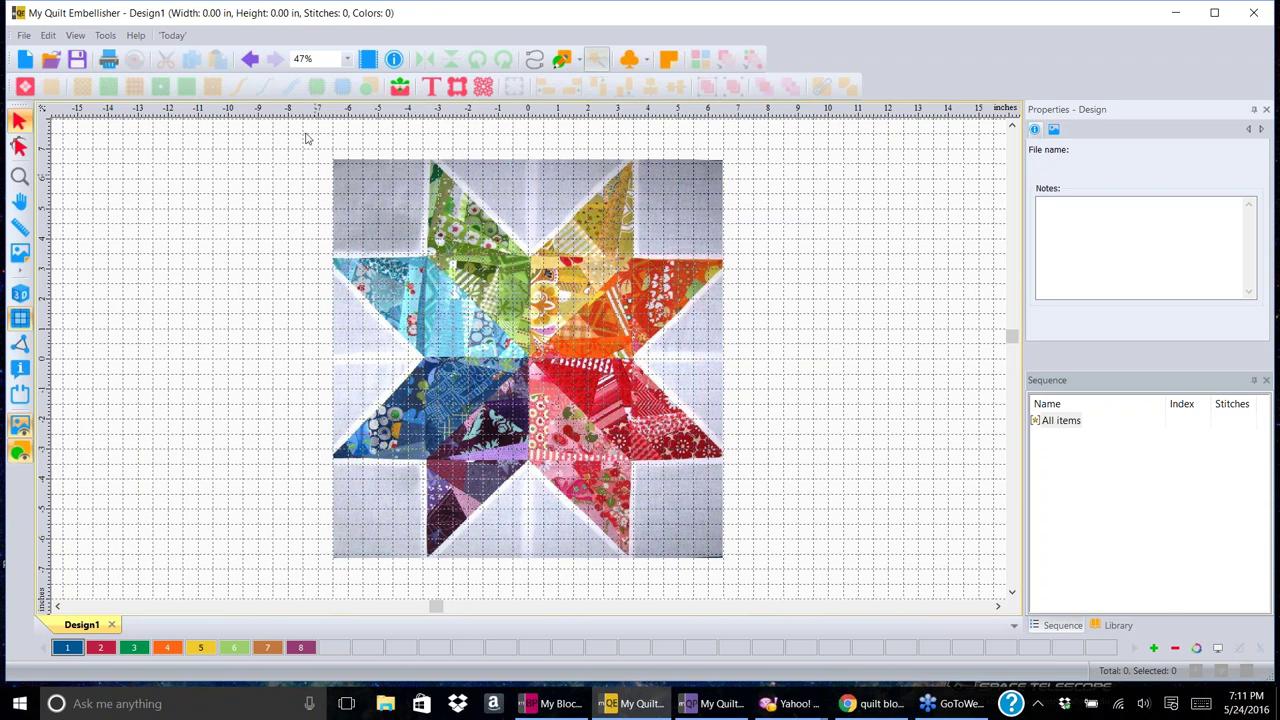
# - Create a new design and insert the Honey Bee album block at a custom size of 7.5 in
pyautogui.click(26, 60)
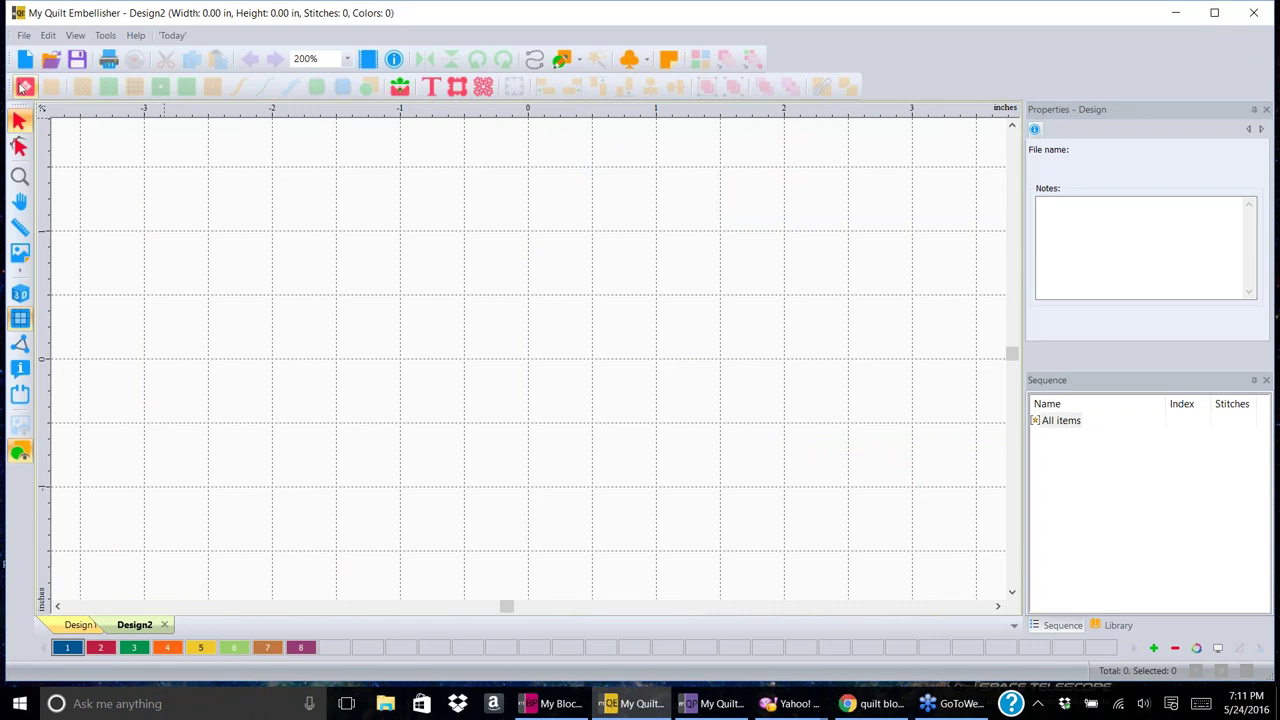
pyautogui.click(25, 87)
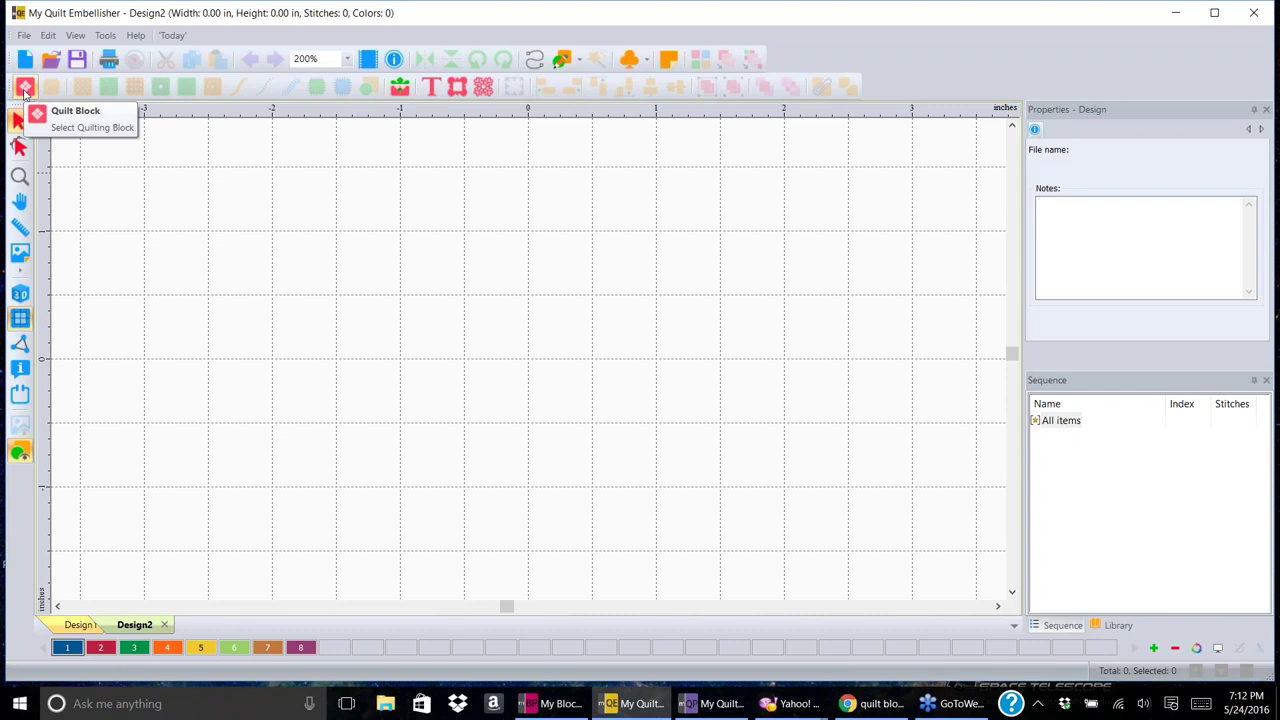
pyautogui.click(25, 88)
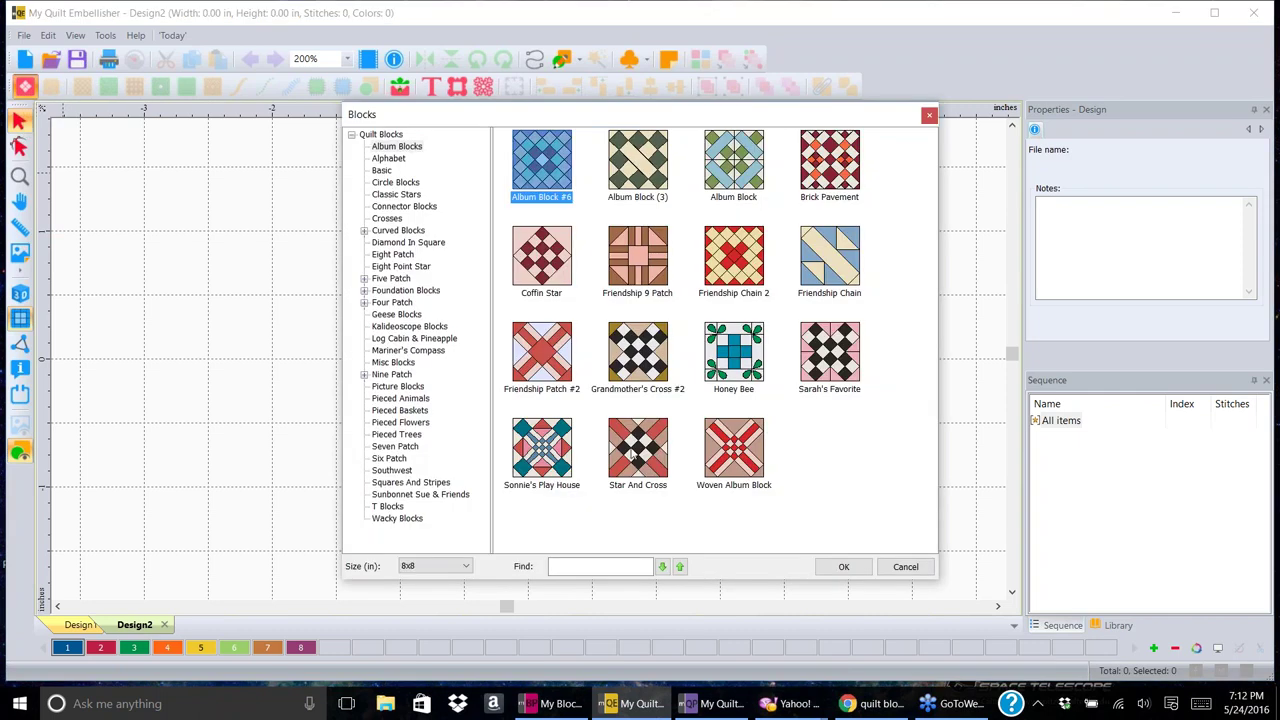
pyautogui.click(742, 364)
pyautogui.click(465, 567)
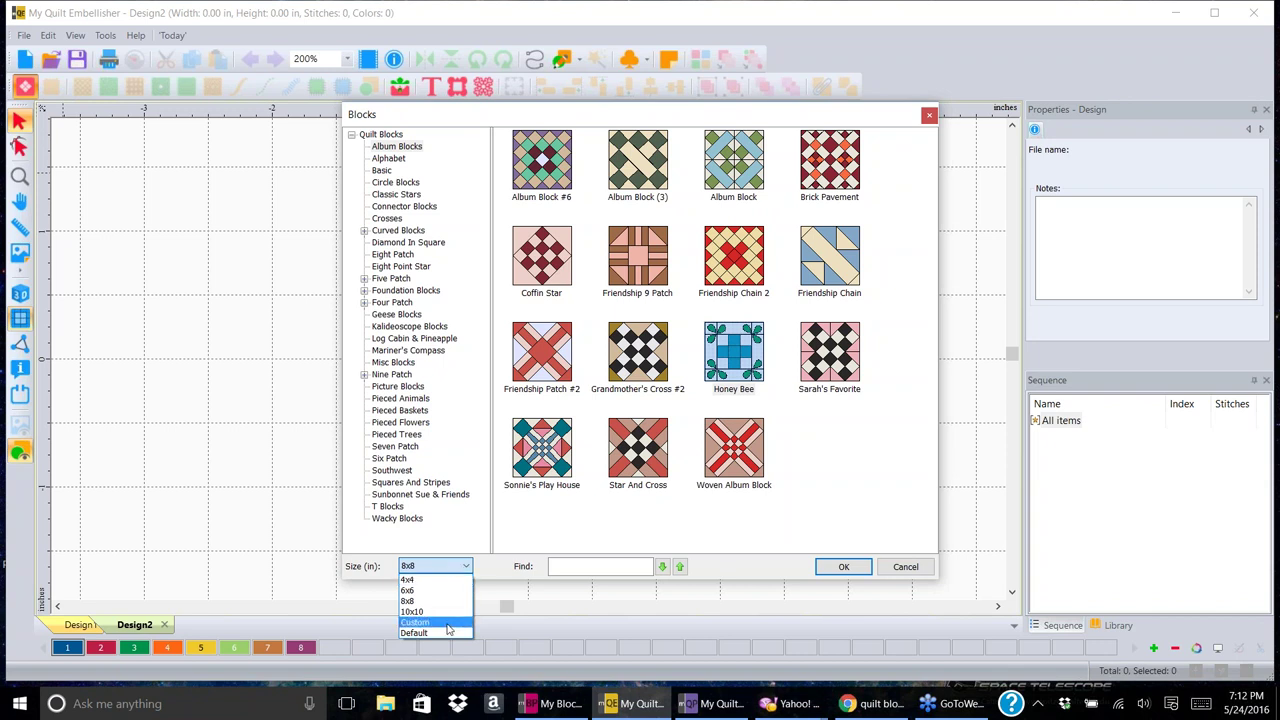
pyautogui.click(447, 623)
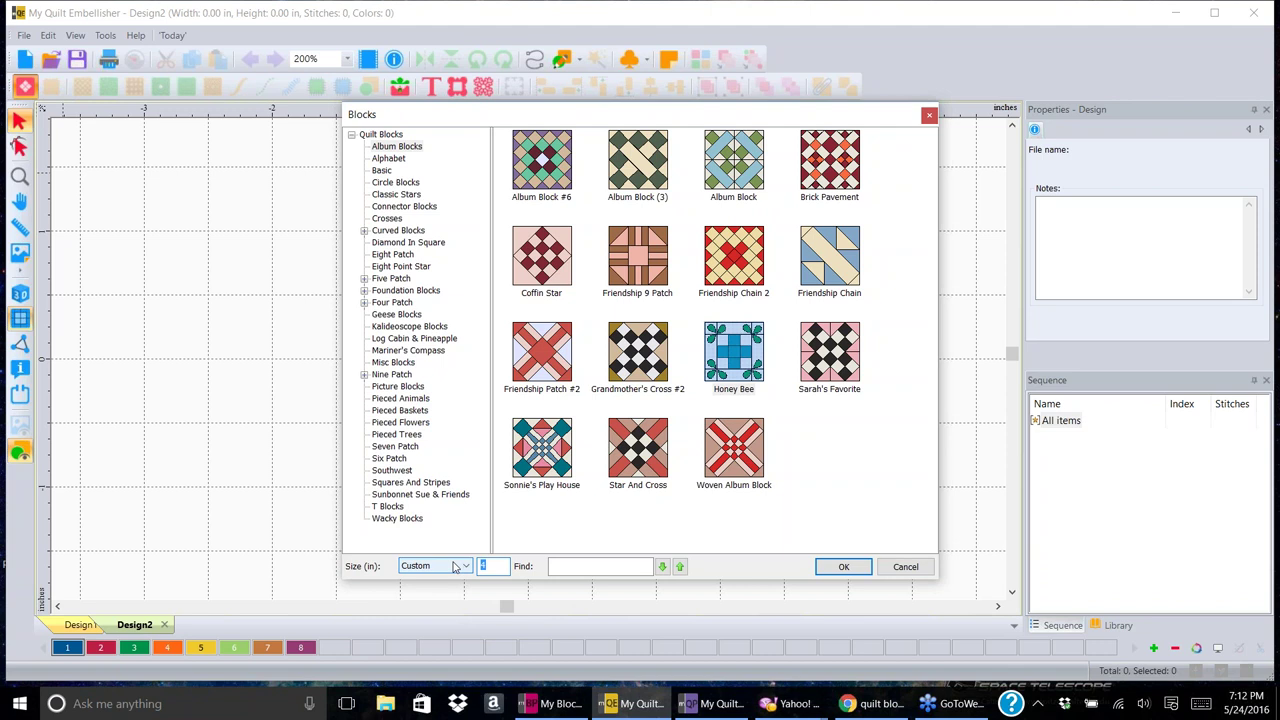
pyautogui.write('7.5')
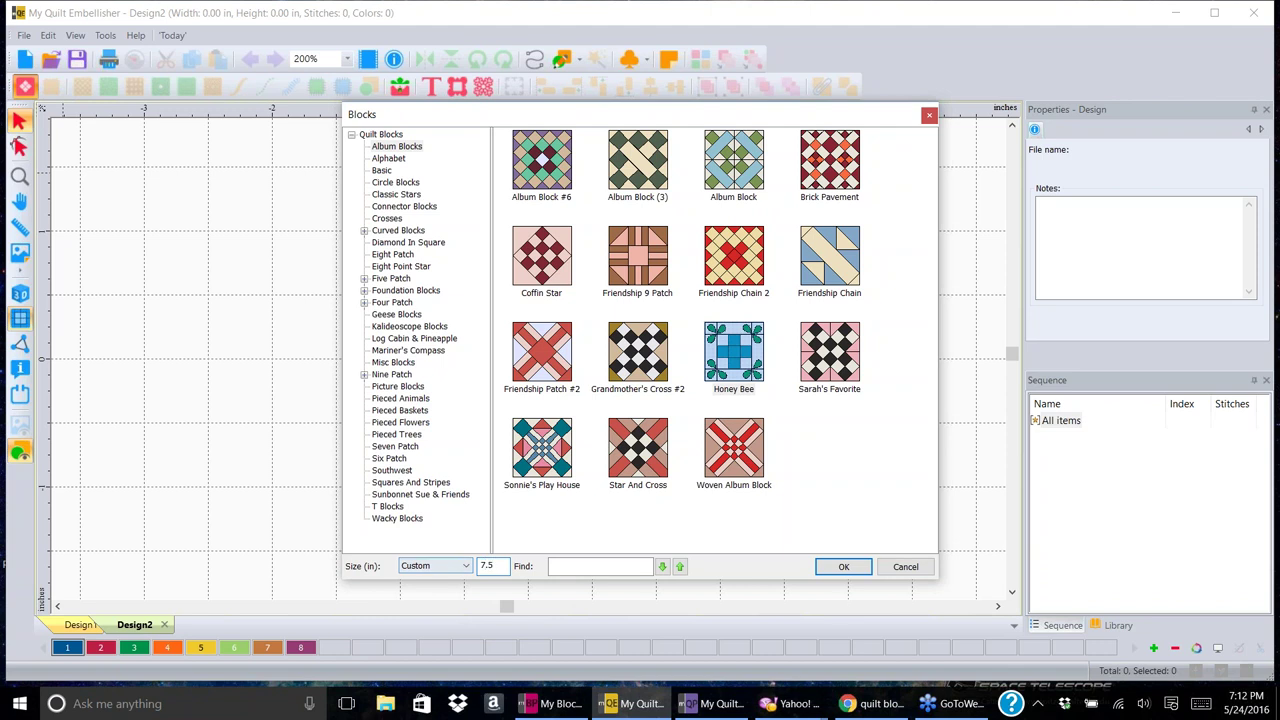
pyautogui.click(844, 567)
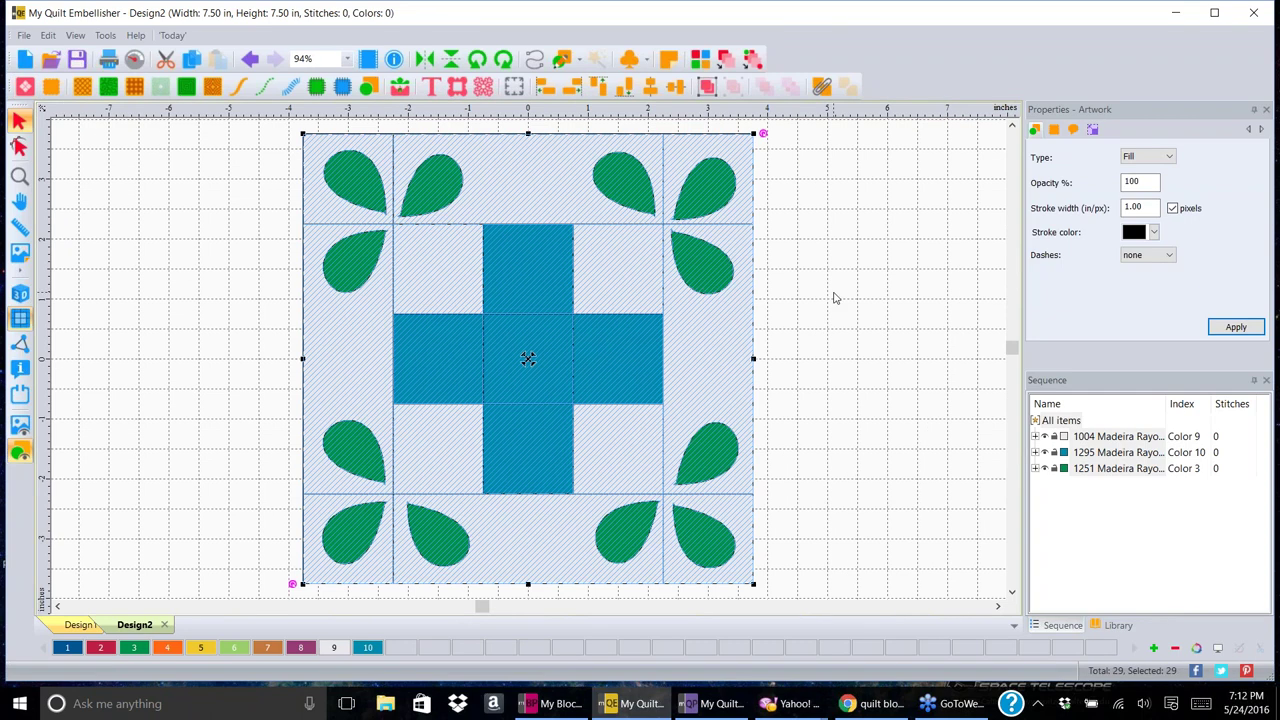
# - Hide the white, blue and green color layers of the Honey Bee block and show its backdrop picture
pyautogui.click(1047, 447)
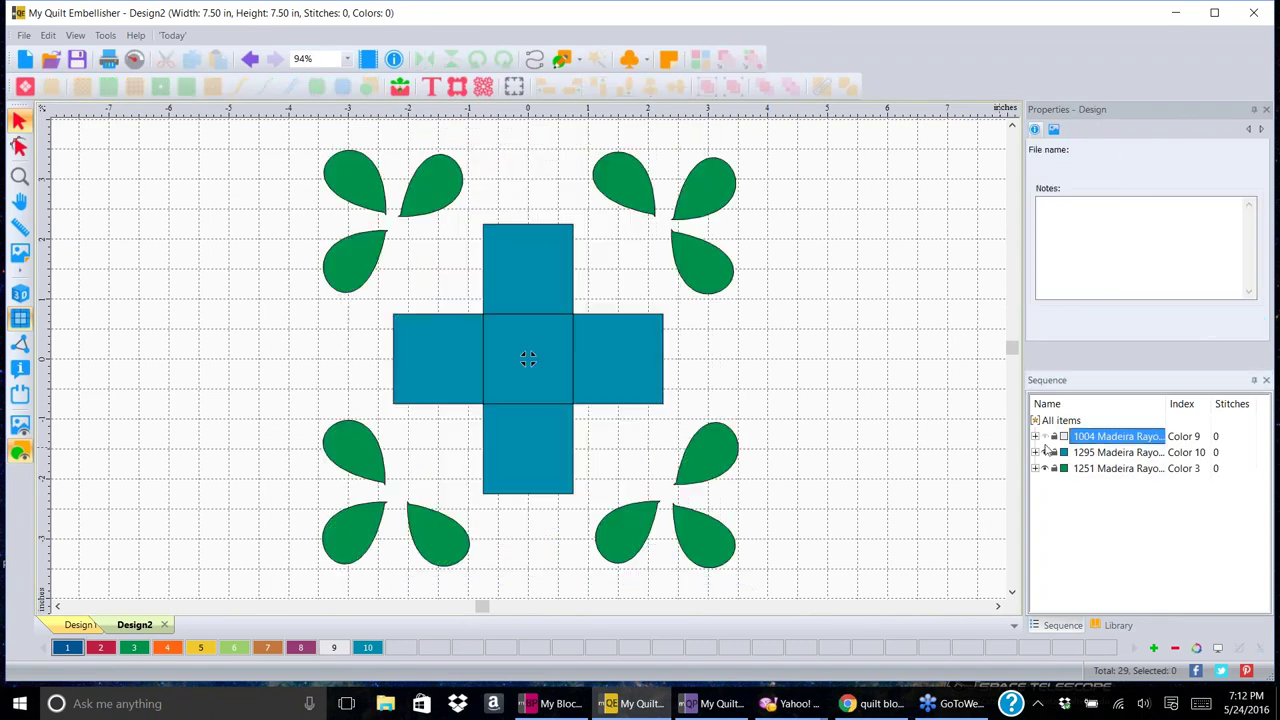
pyautogui.click(1046, 455)
pyautogui.click(1047, 470)
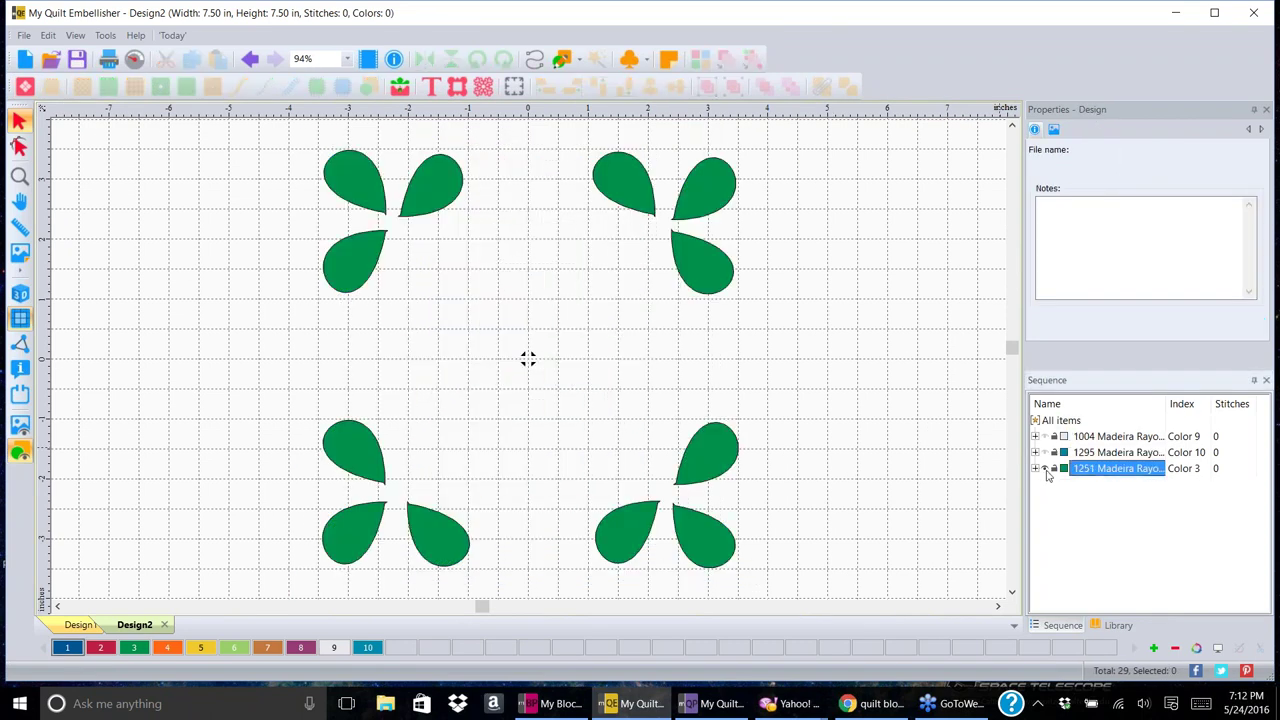
pyautogui.click(20, 428)
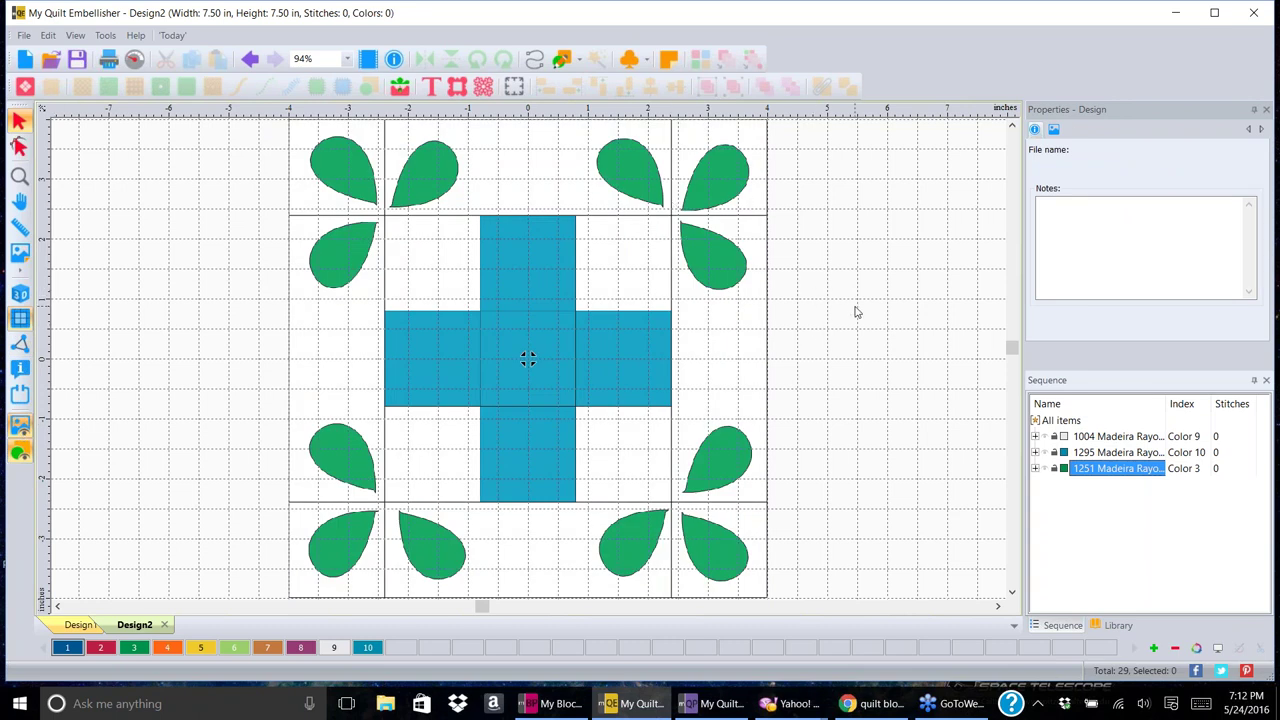
# - Set the Honey Bee backdrop's width to 7.5 in so it matches the block artwork
pyautogui.scroll(1, 850, 310)
pyautogui.scroll(-2, 848, 309)
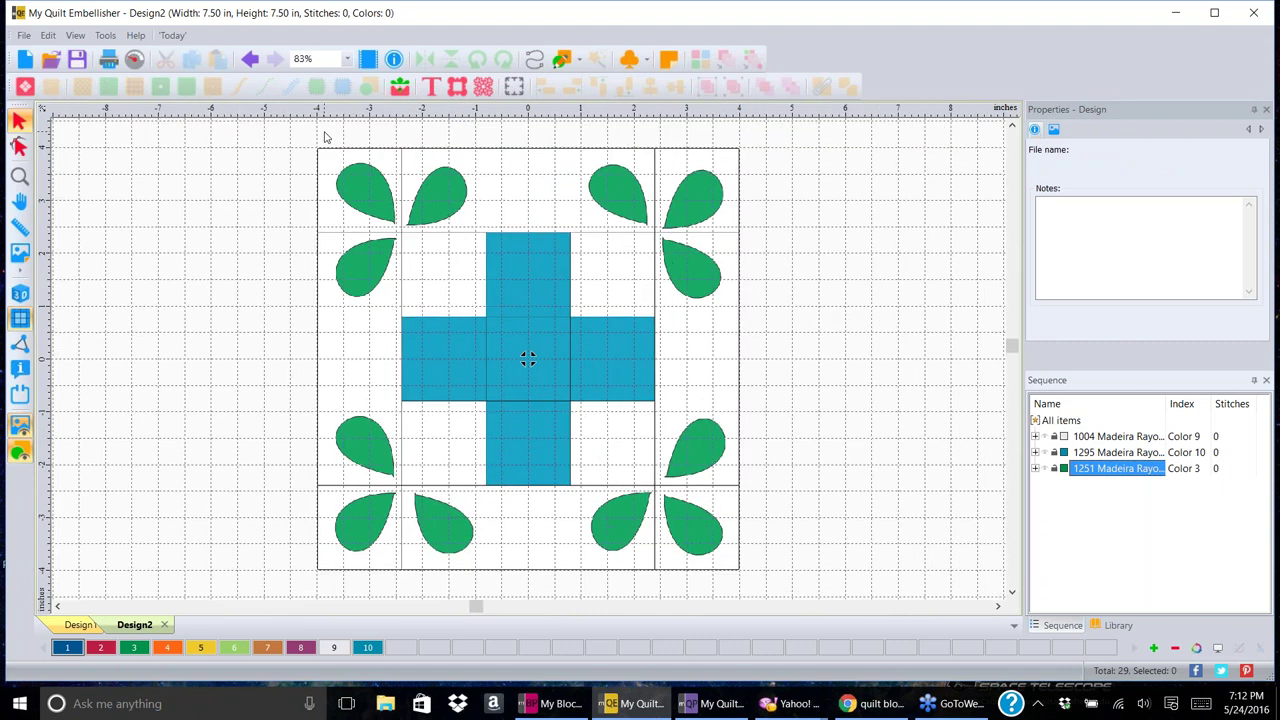
pyautogui.click(350, 160)
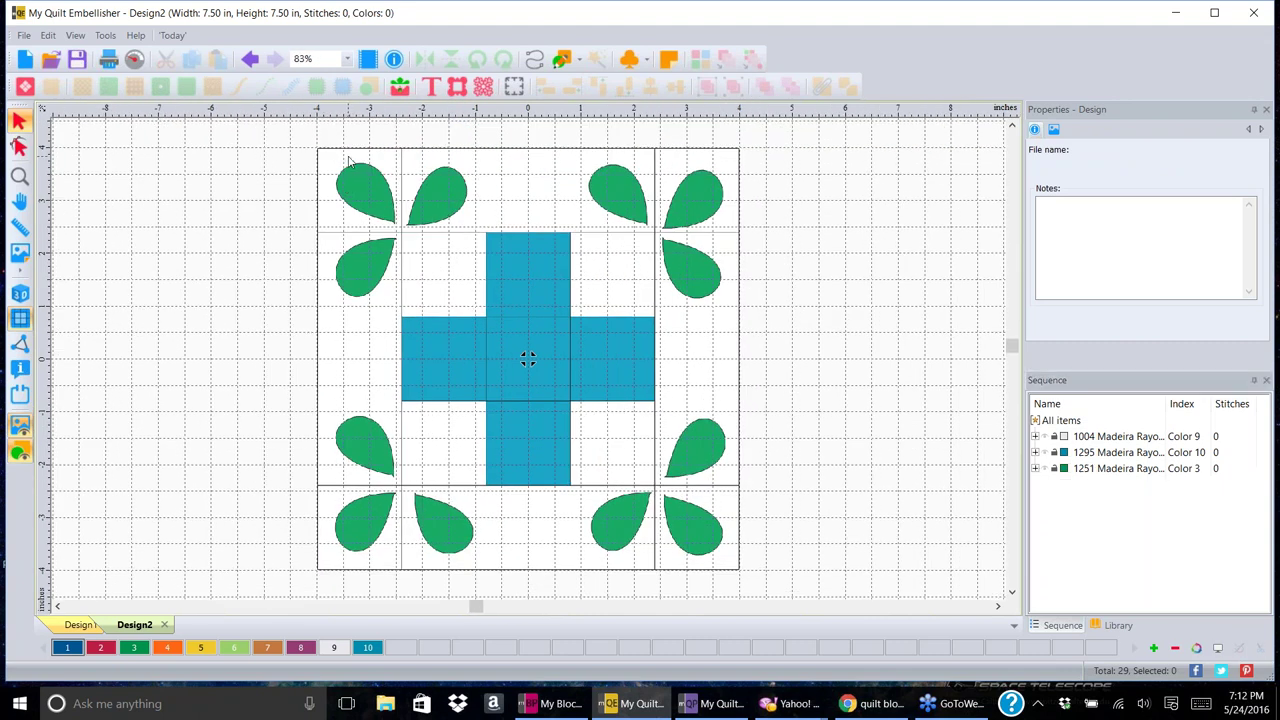
pyautogui.click(20, 254)
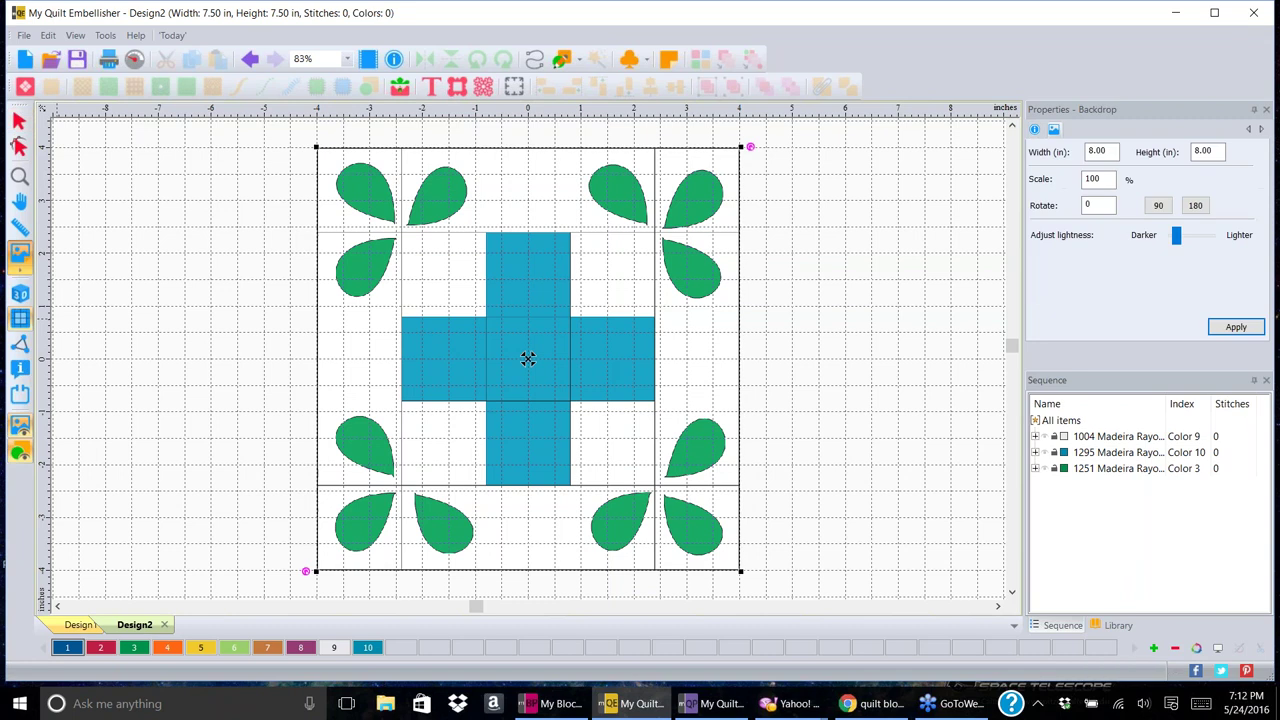
pyautogui.click(1118, 151)
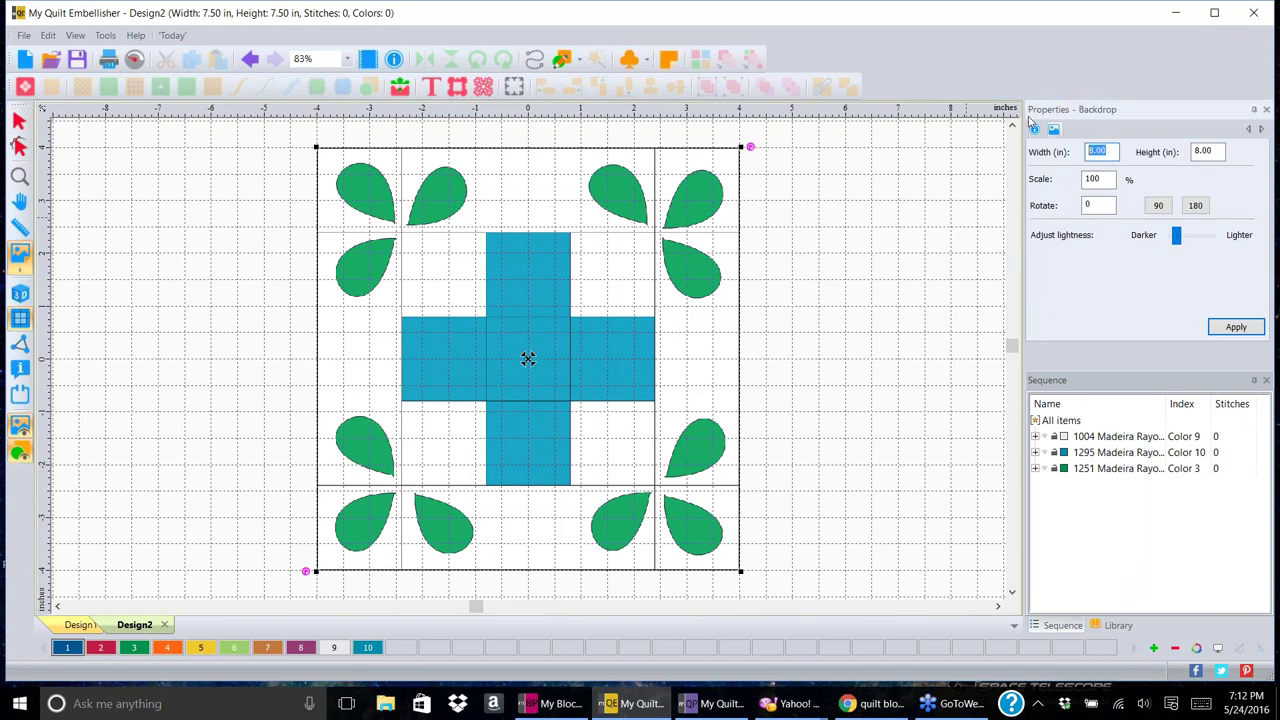
pyautogui.write('7.5')
pyautogui.press('Return')
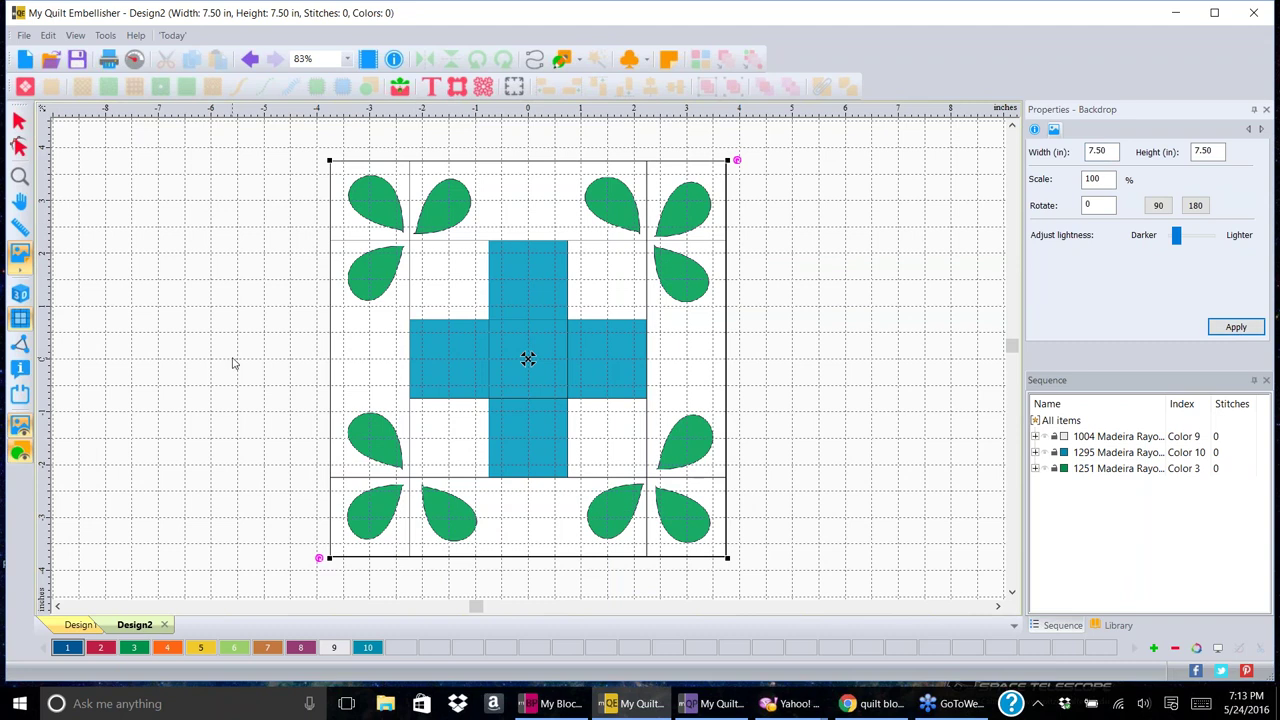
pyautogui.click(27, 428)
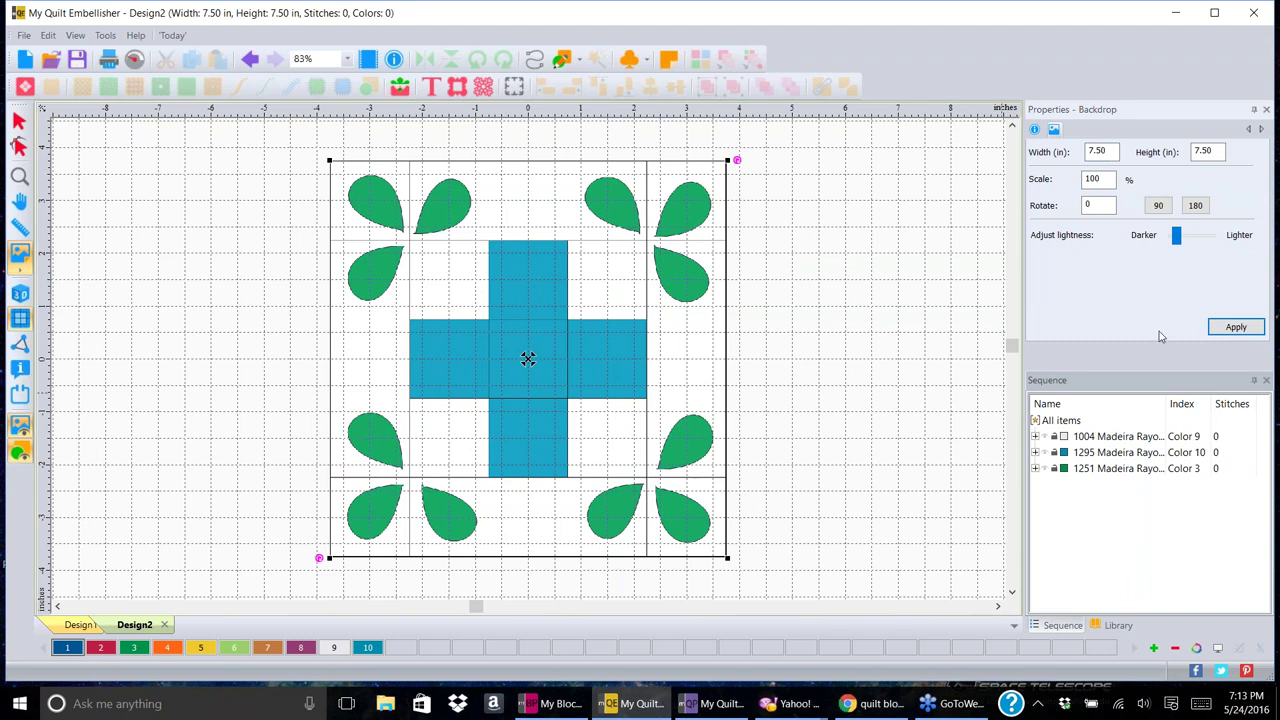
# - Make the white, blue and green color layers visible again and clear the selection
pyautogui.click(1046, 437)
pyautogui.click(1049, 452)
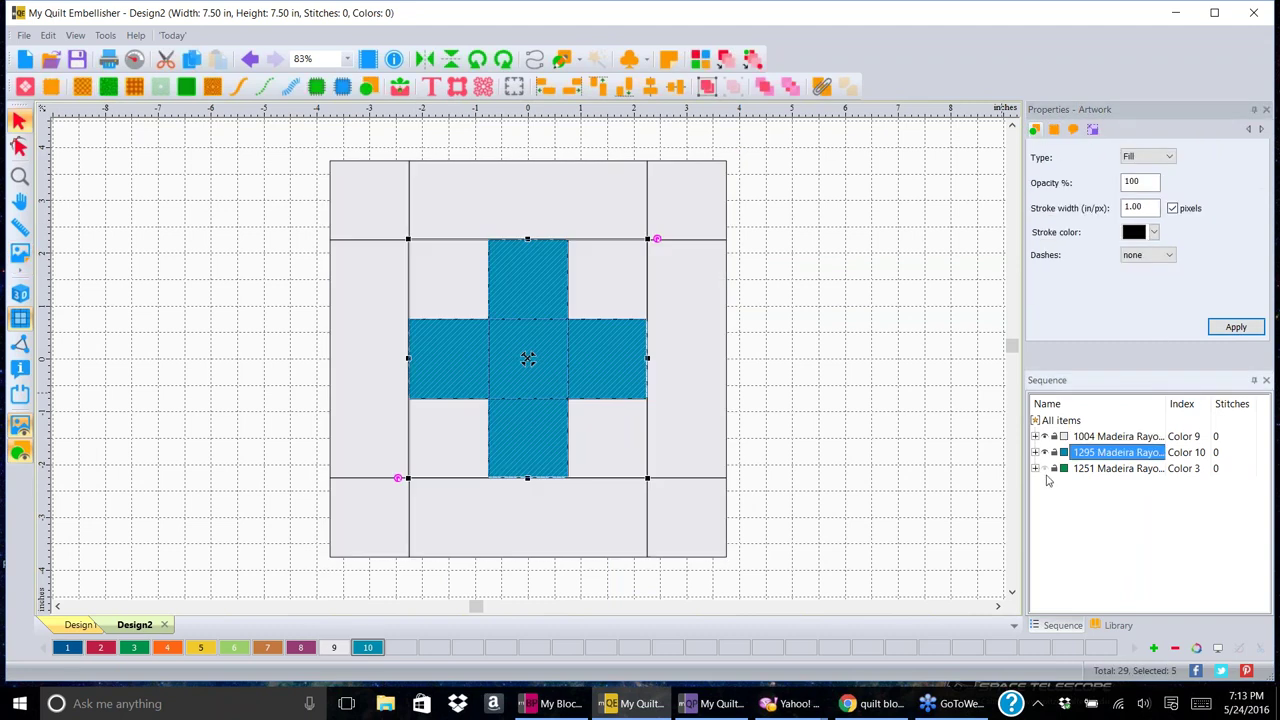
pyautogui.click(1052, 468)
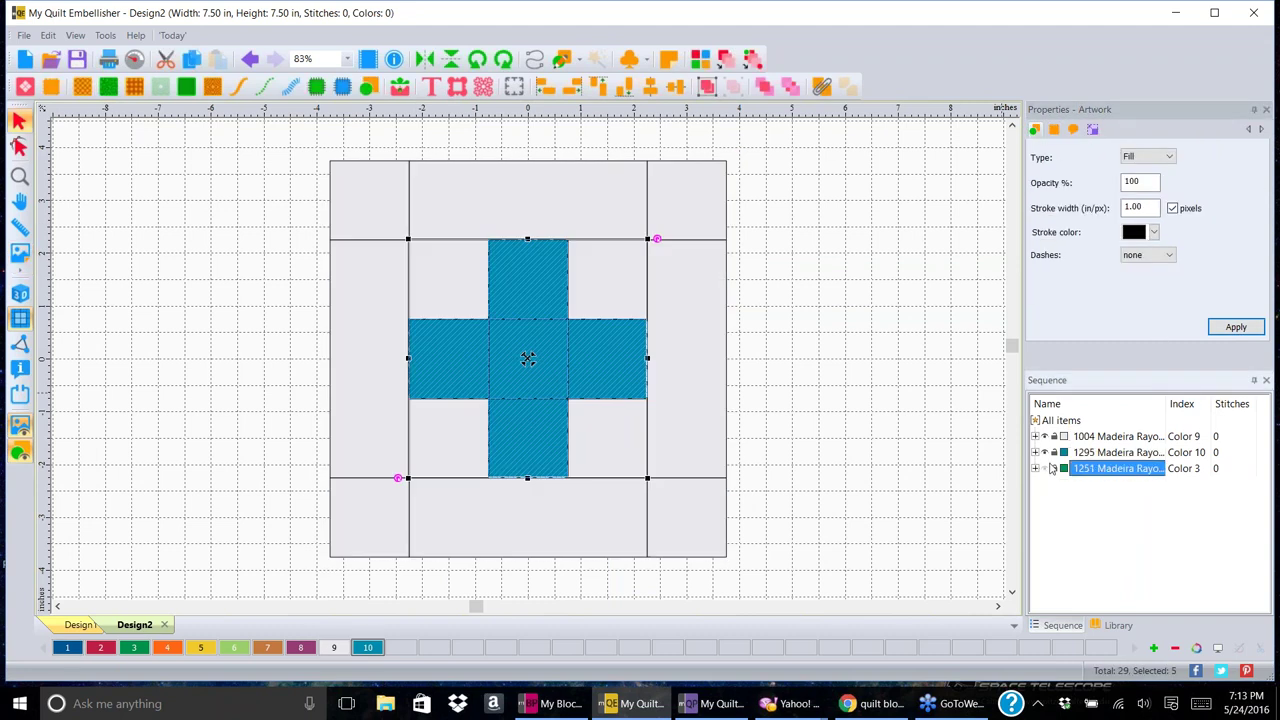
pyautogui.click(797, 261)
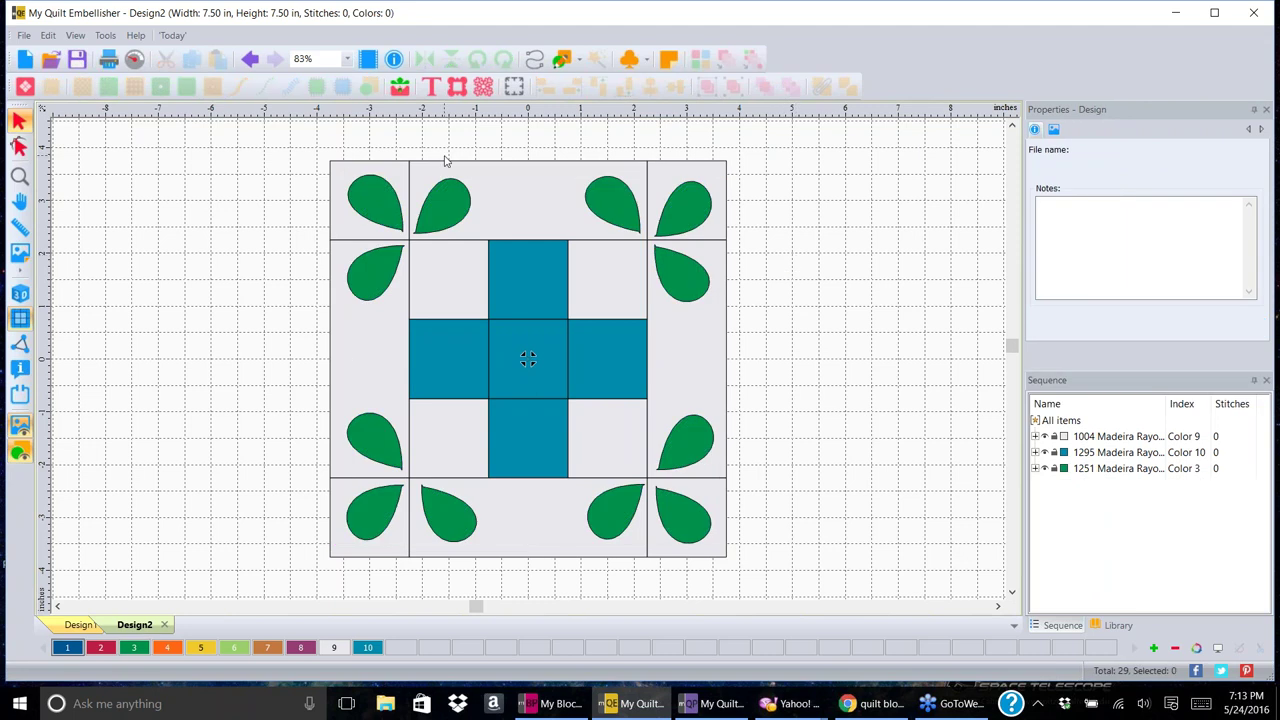
# - Convert all white background pieces of the Honey Bee block to a stippling fill
pyautogui.moveTo(295, 140); pyautogui.dragTo(780, 585)
pyautogui.click(892, 384)
pyautogui.click(1117, 438)
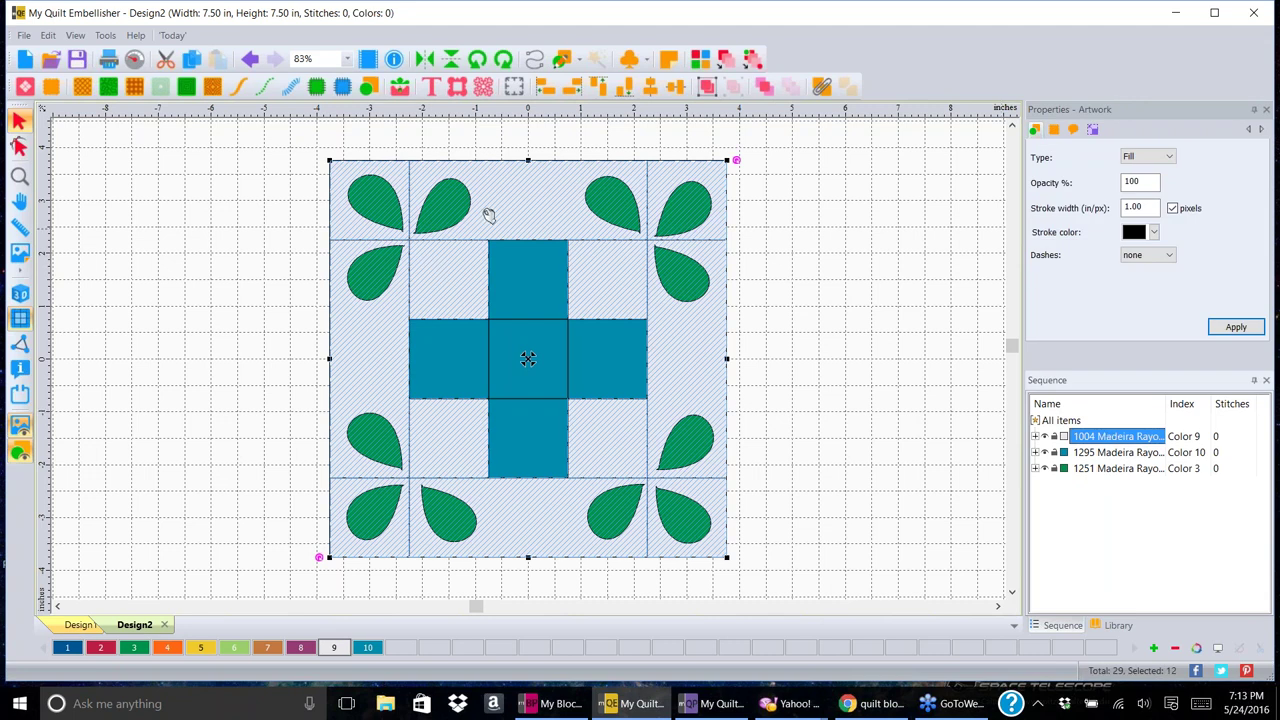
pyautogui.click(107, 88)
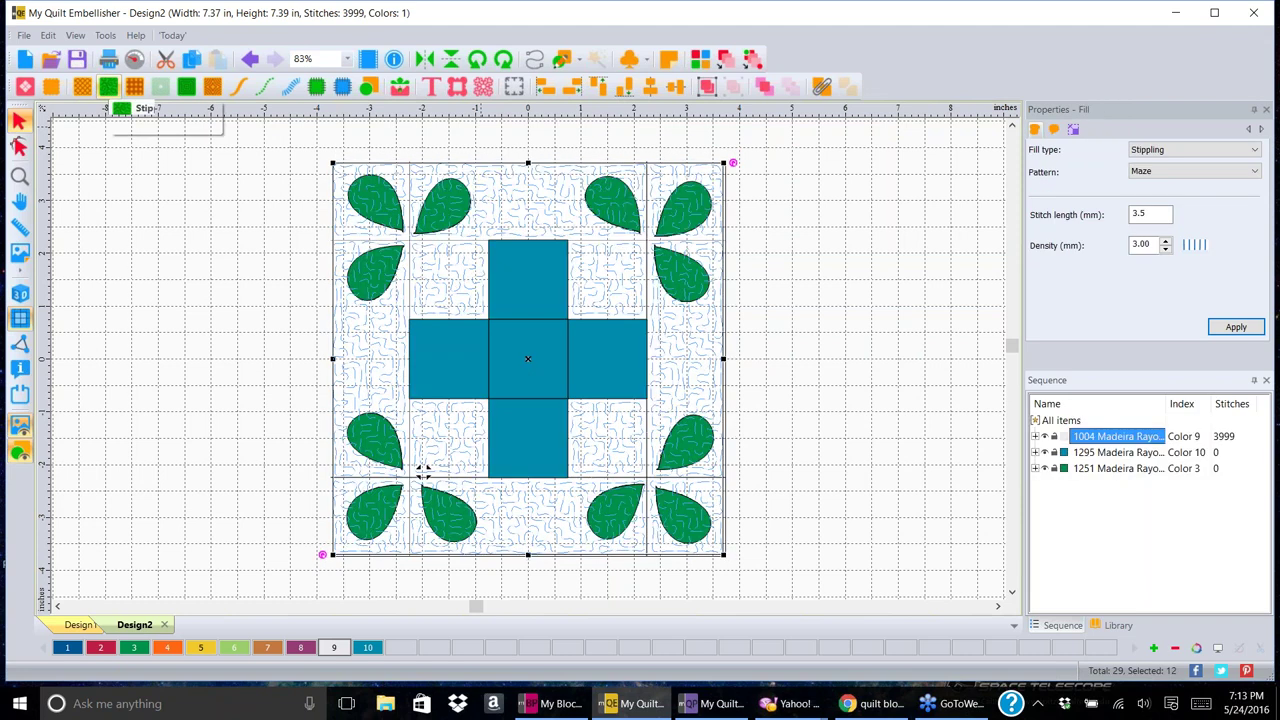
pyautogui.click(251, 329)
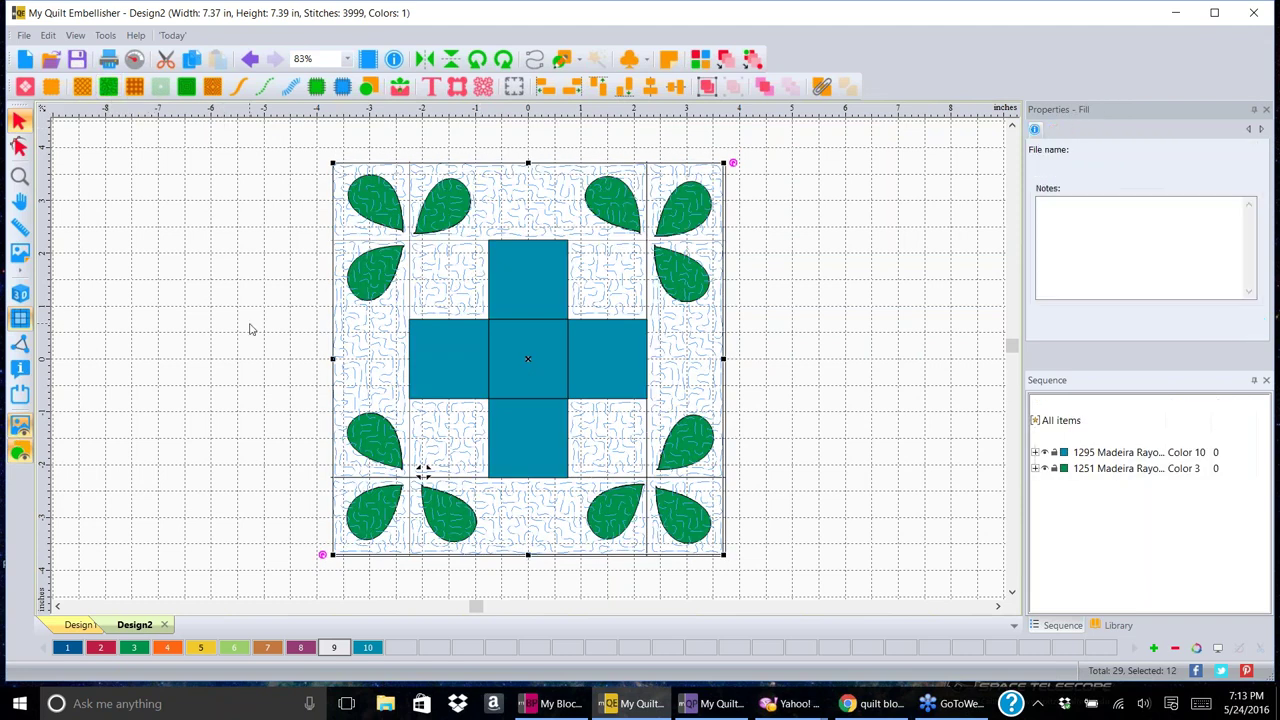
# - Recolor all the stippled background fills with the red thread, color 2
pyautogui.click(530, 203)
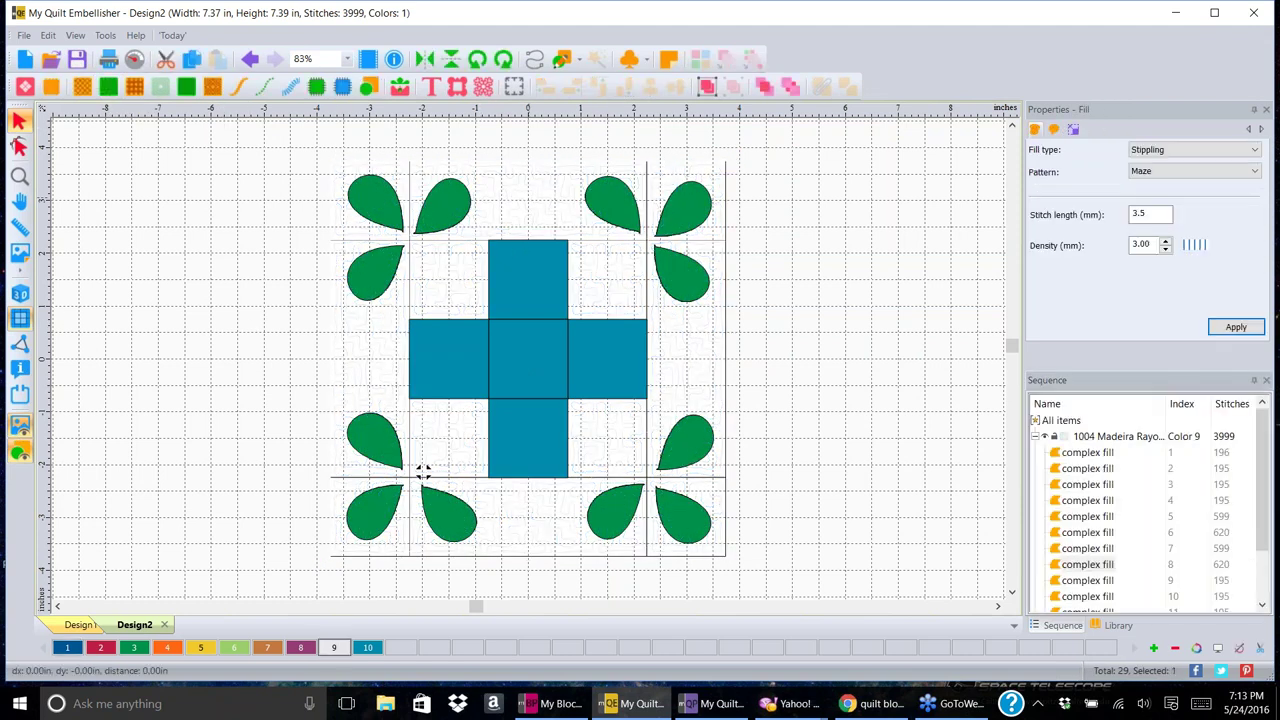
pyautogui.click(1095, 437)
pyautogui.rightClick(518, 189)
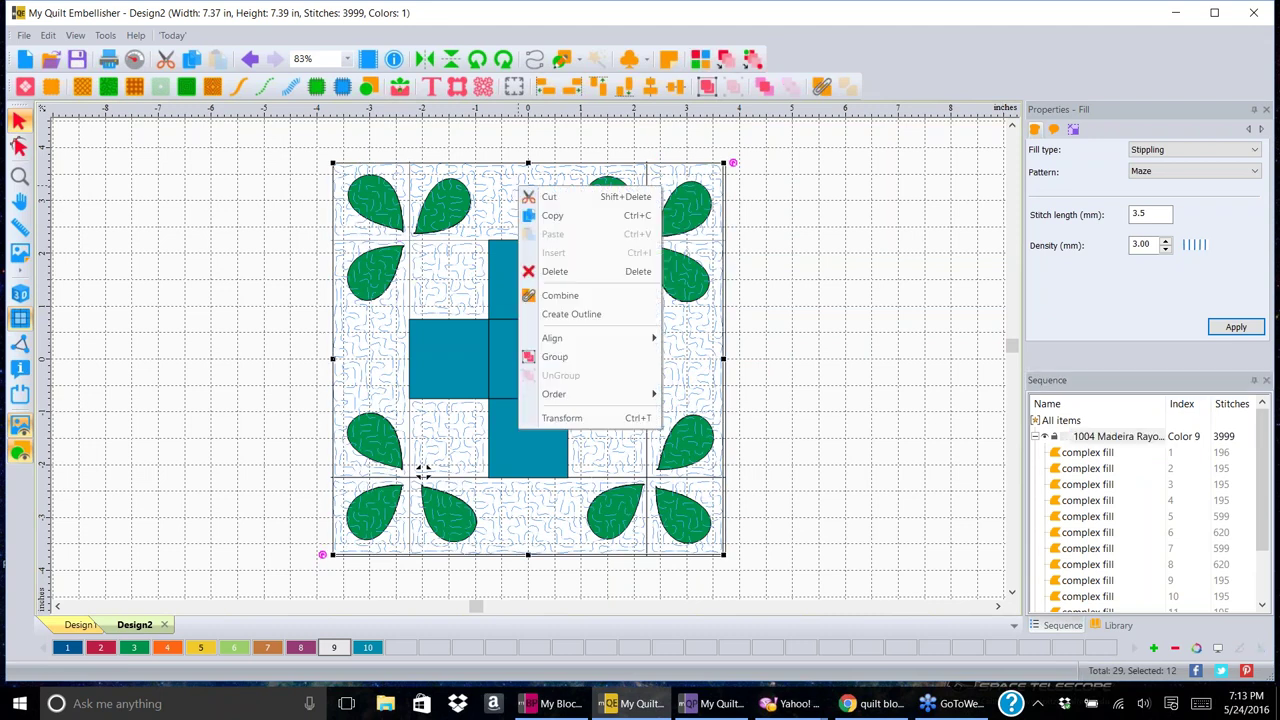
pyautogui.click(100, 648)
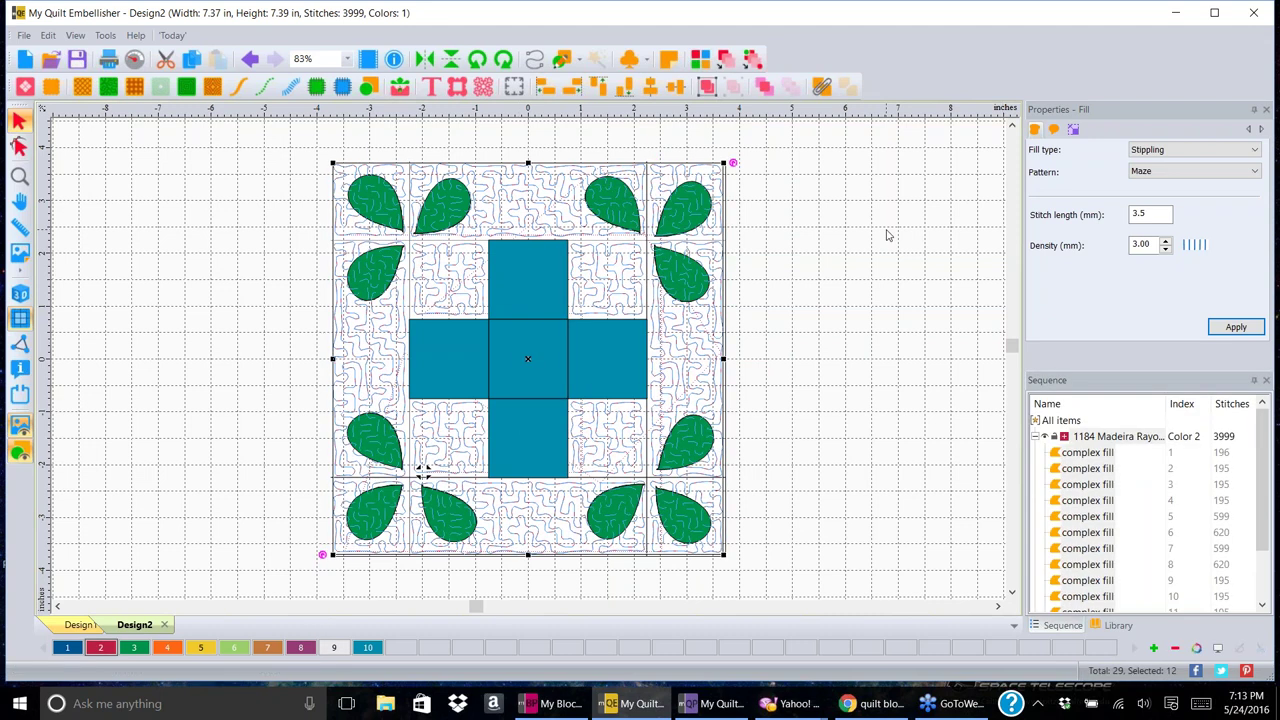
# - Convert all the blue center-cross pieces of the Honey Bee block to a motif fill using motif 103
pyautogui.click(503, 129)
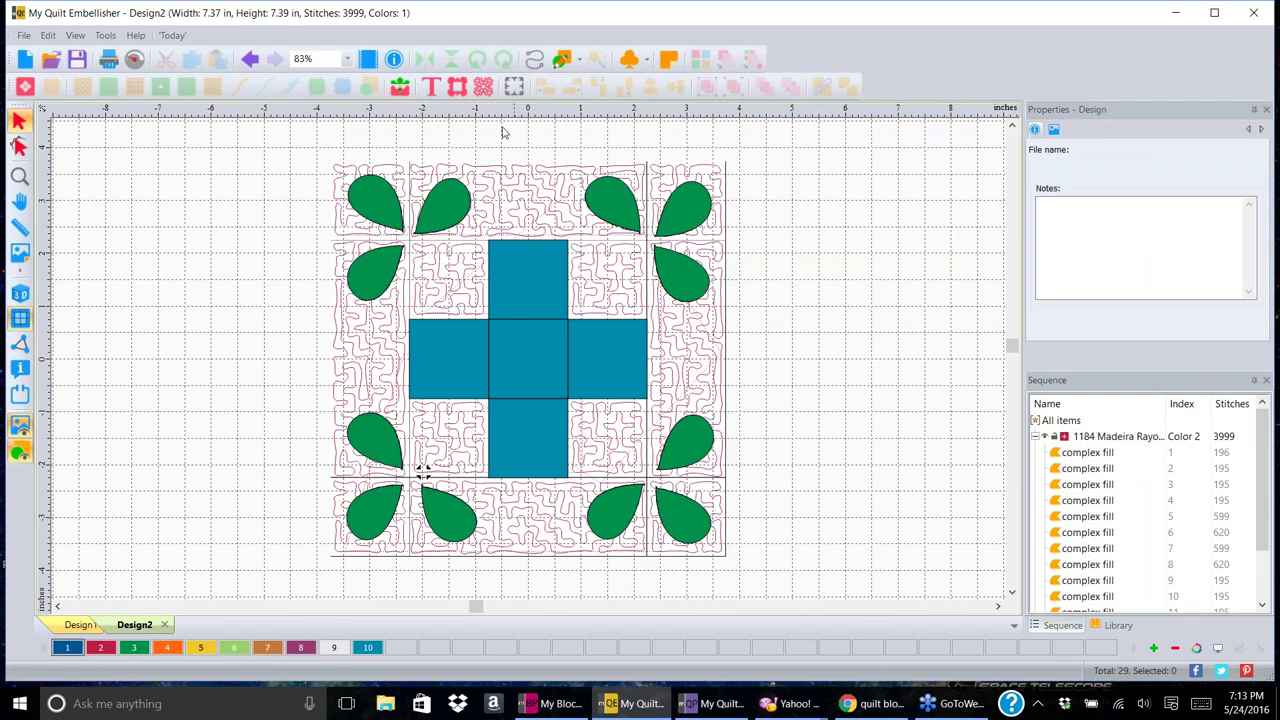
pyautogui.click(519, 365)
pyautogui.click(1112, 550)
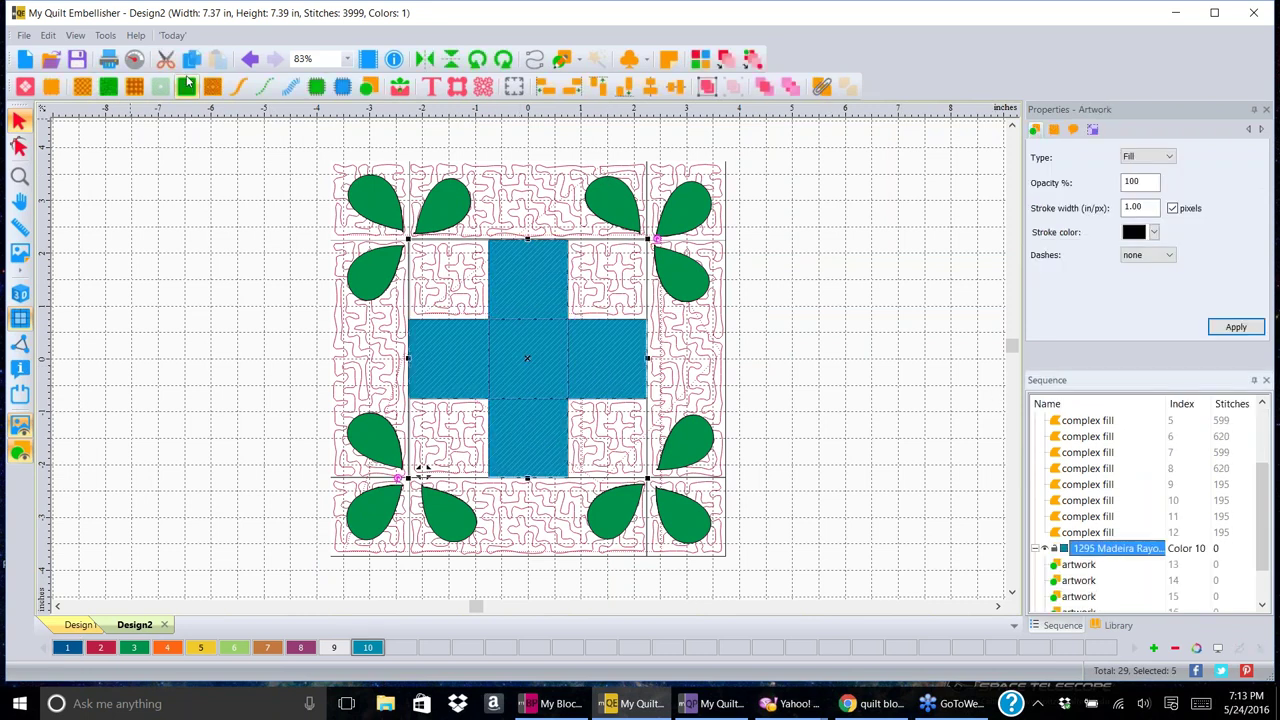
pyautogui.click(82, 87)
pyautogui.click(676, 160)
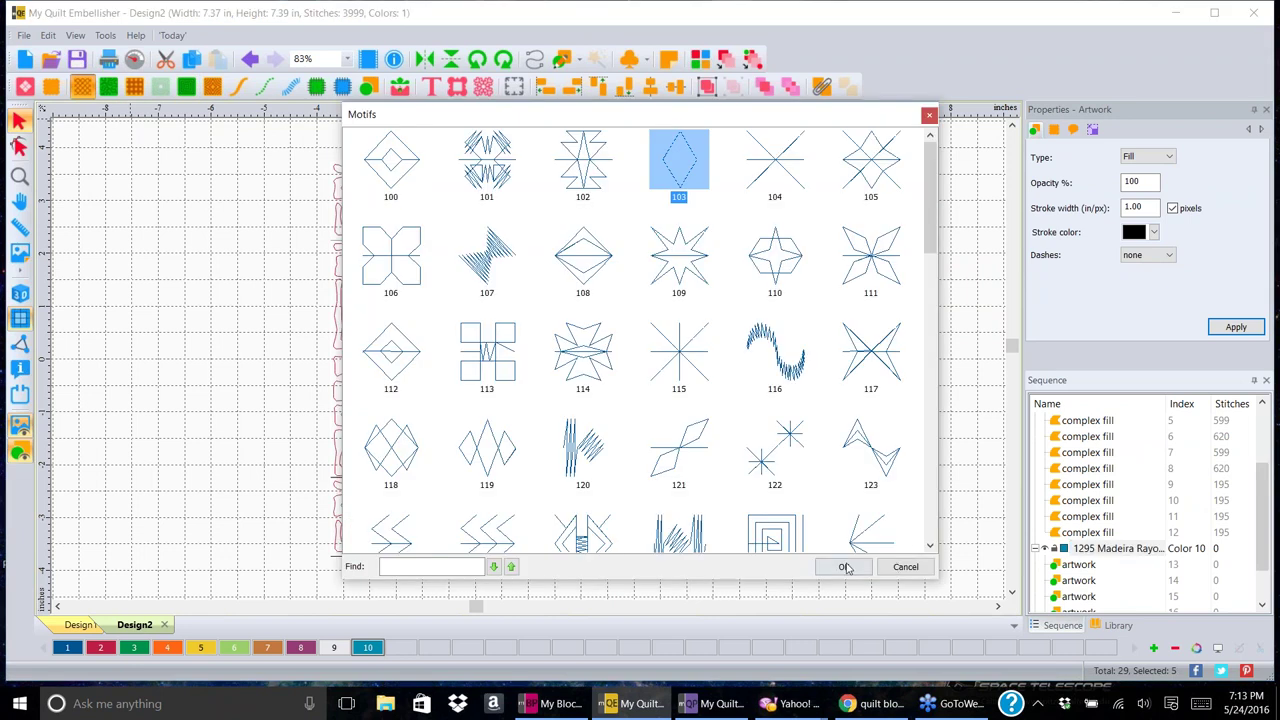
pyautogui.click(846, 567)
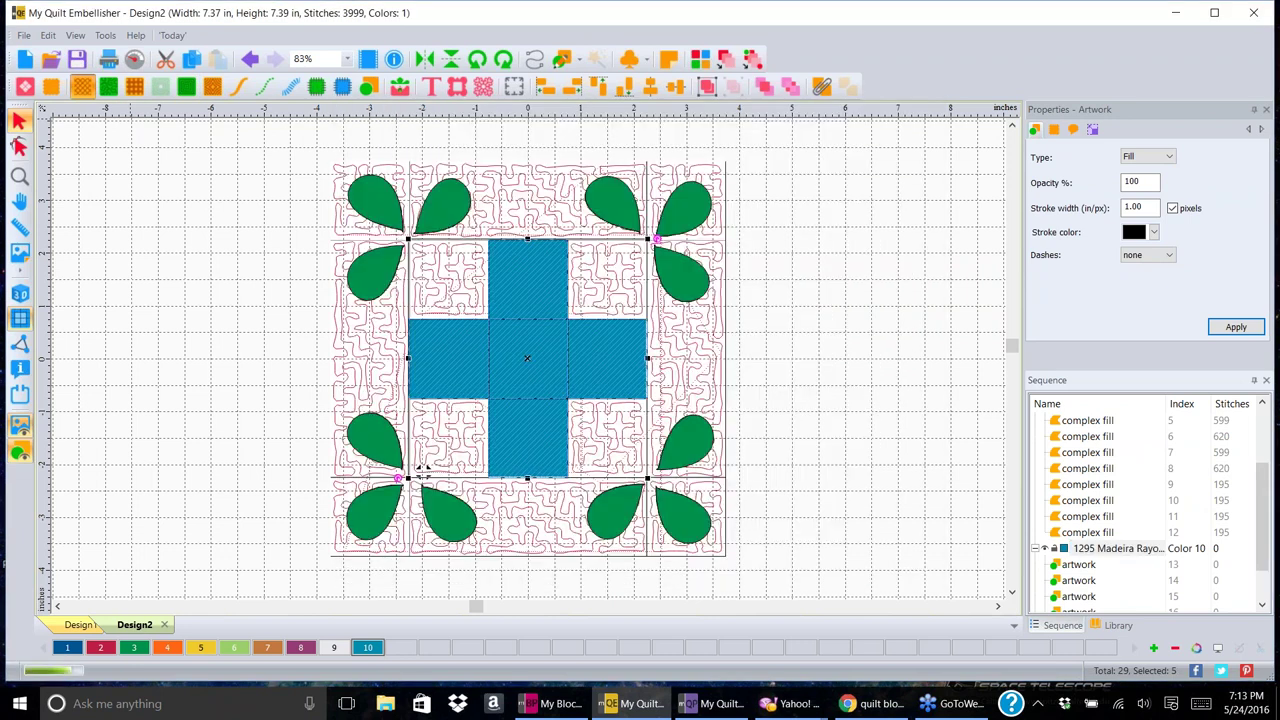
pyautogui.click(815, 343)
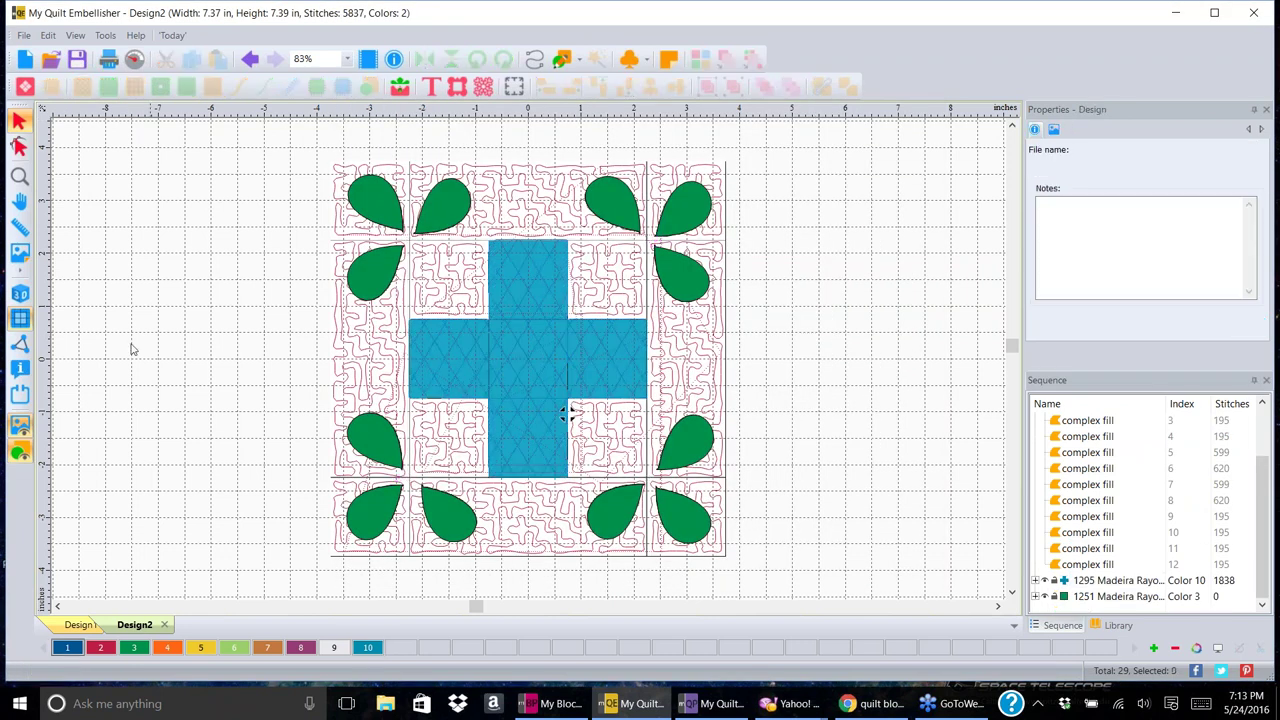
# - Display the stitches in 3D and hide the Honey Bee backdrop to examine the quilting on its own
pyautogui.click(21, 292)
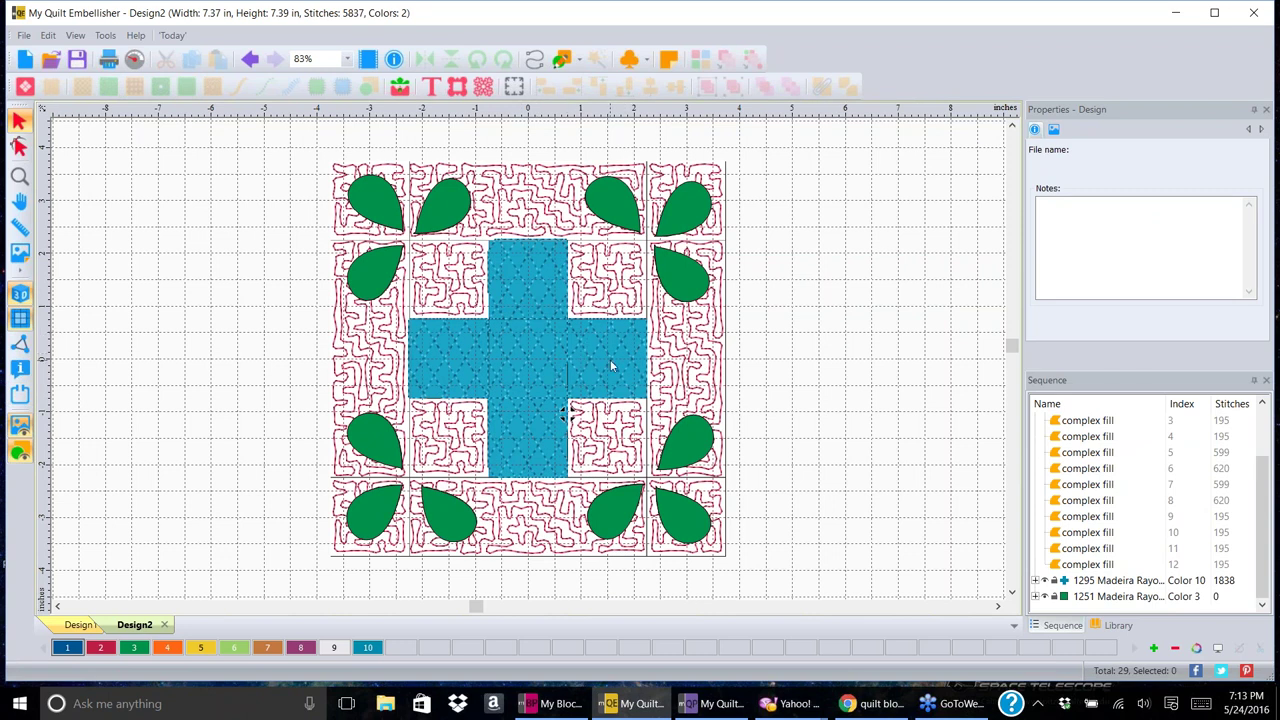
pyautogui.click(20, 426)
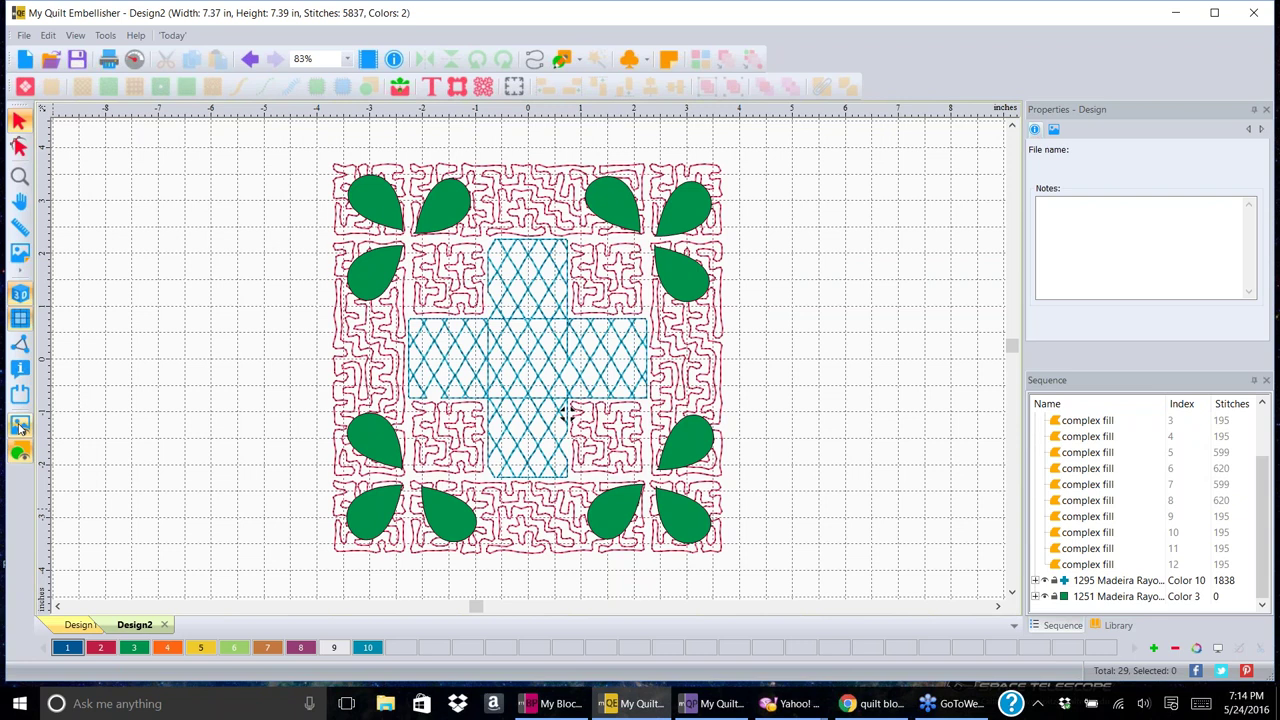
# - Create a new design and load the 4star picture from the Images folder as its backdrop
pyautogui.click(25, 60)
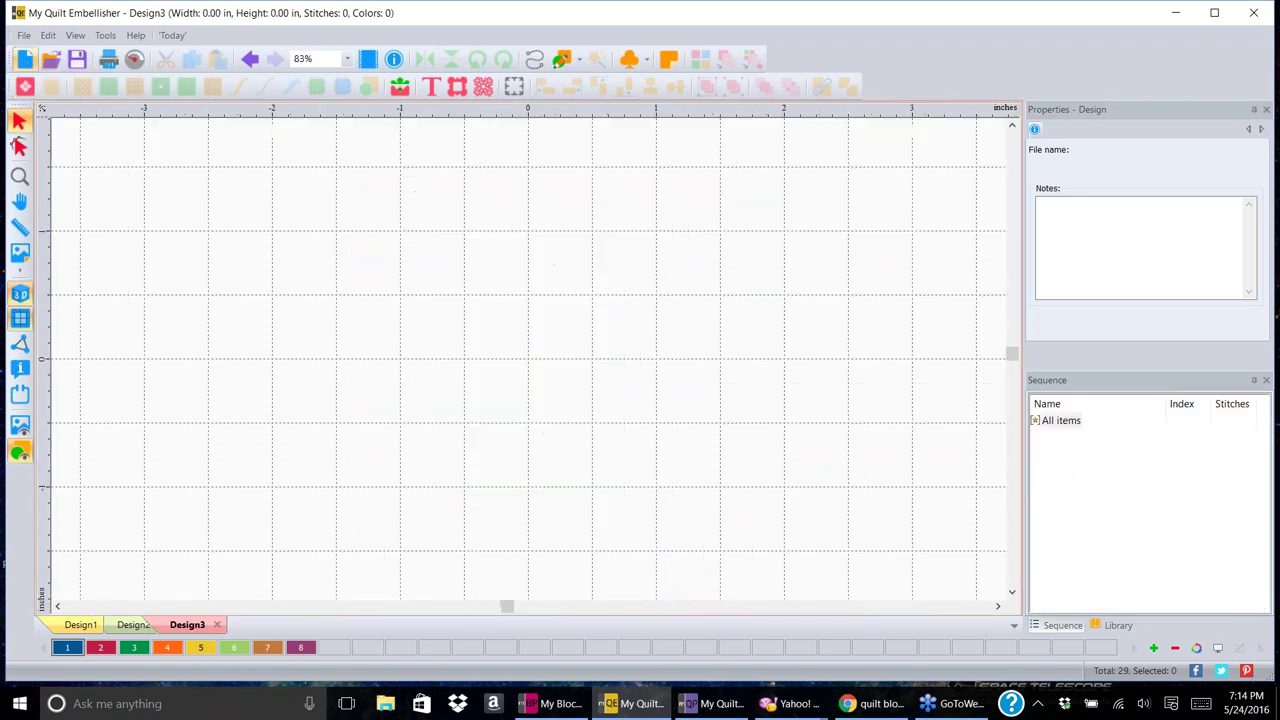
pyautogui.click(18, 253)
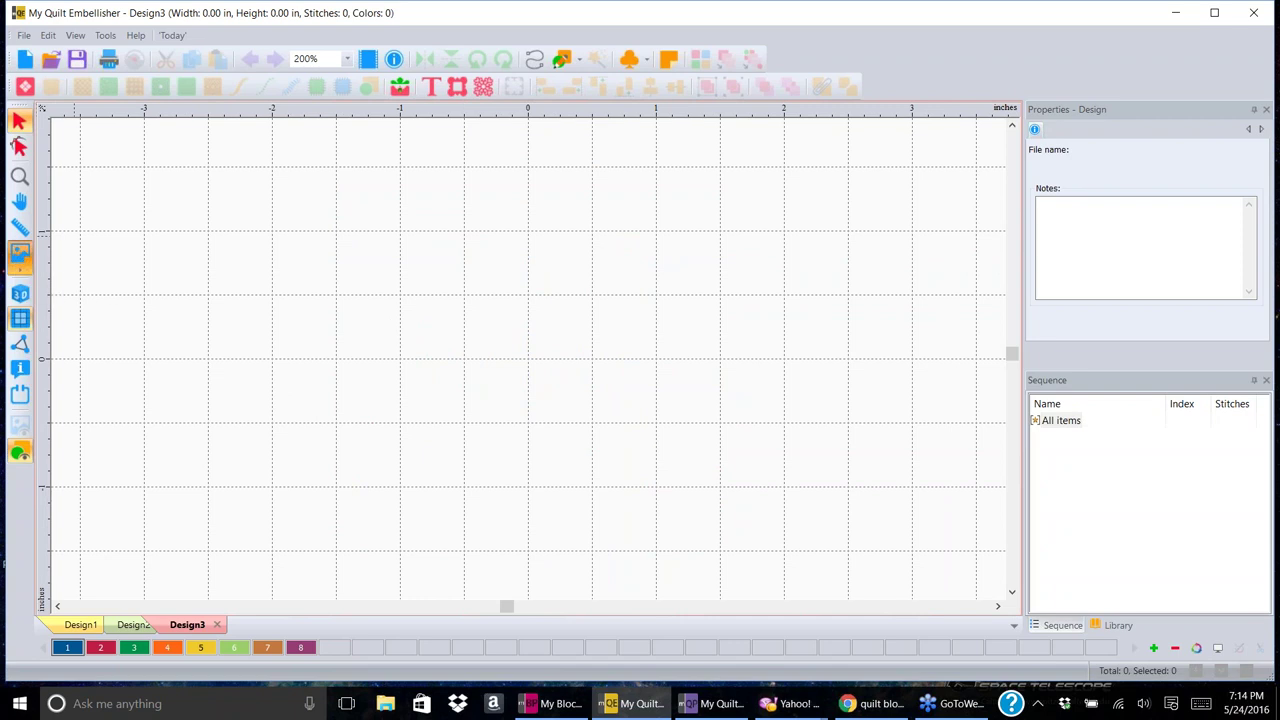
pyautogui.moveTo(764, 308)
pyautogui.mouseDown()
pyautogui.moveTo(764, 355)
pyautogui.moveTo(764, 312)
pyautogui.mouseUp()
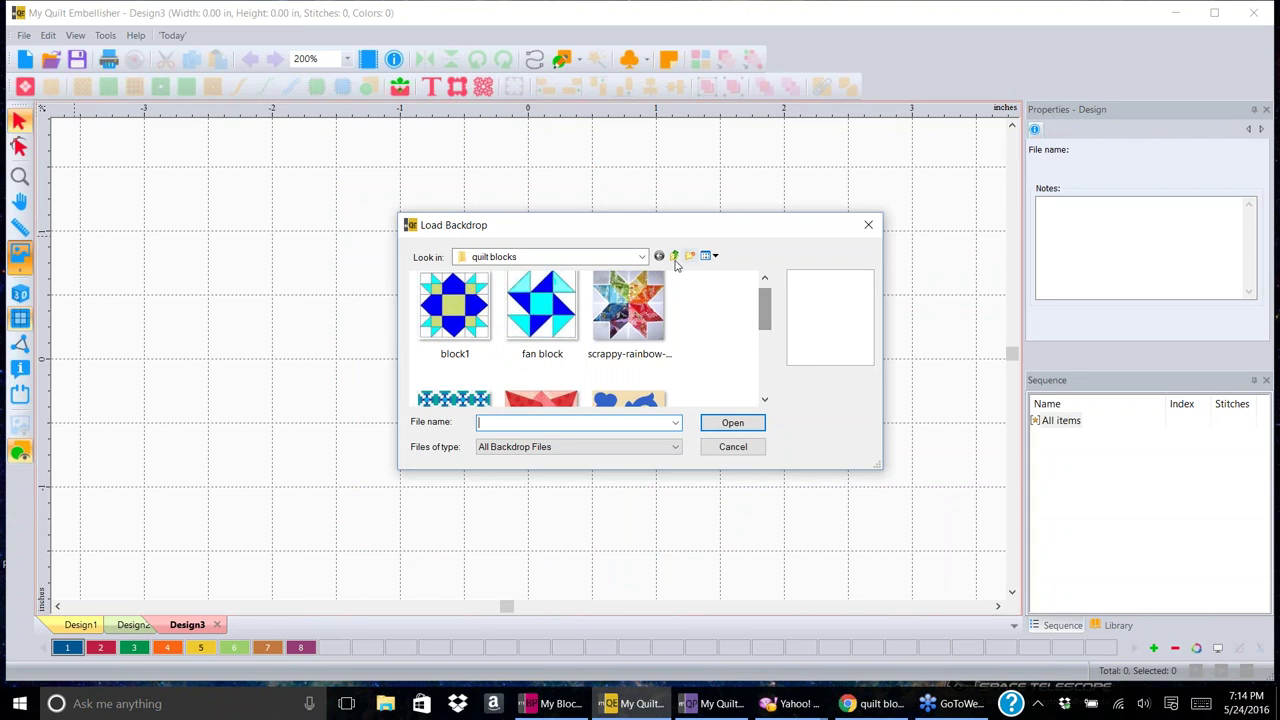
pyautogui.click(643, 257)
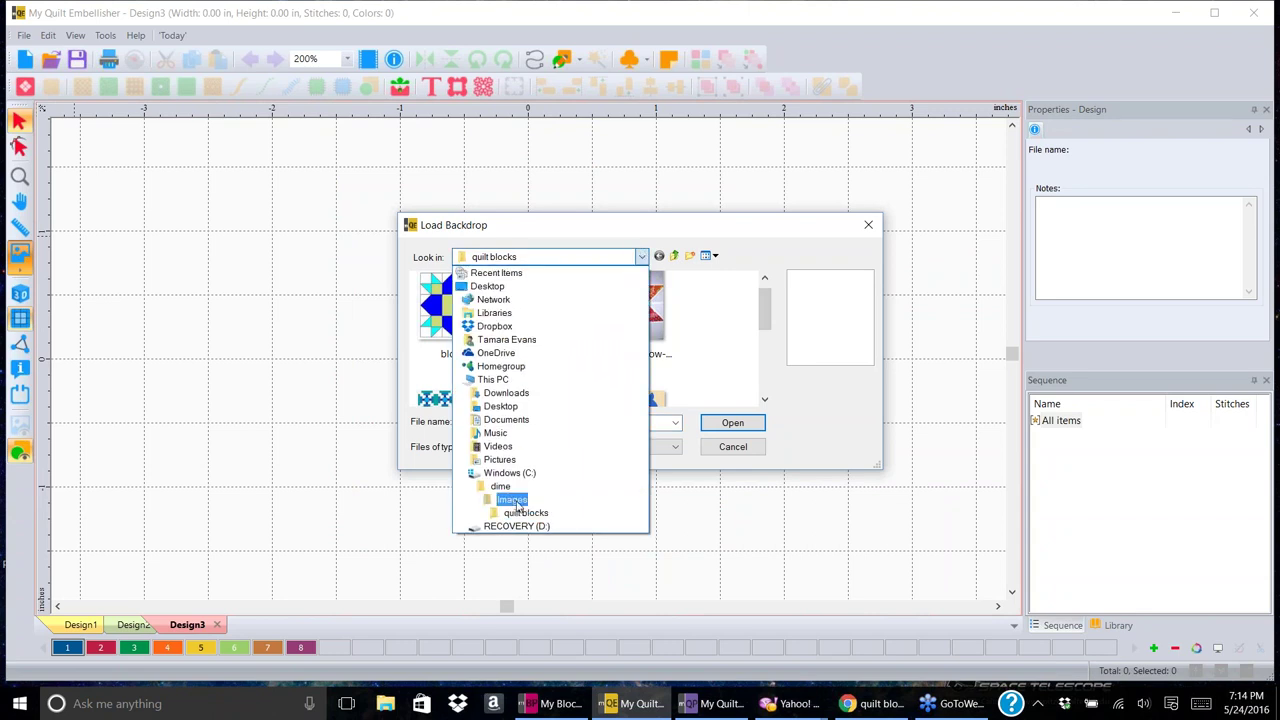
pyautogui.click(516, 503)
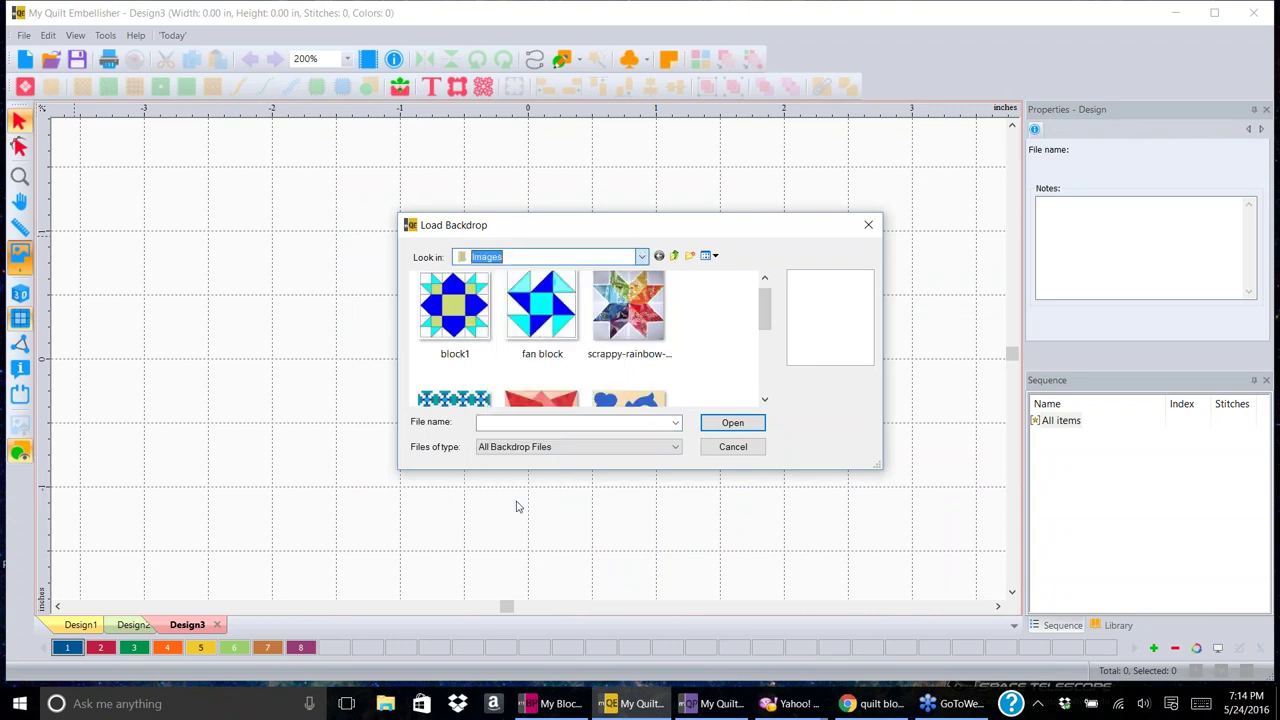
pyautogui.click(765, 400)
pyautogui.click(765, 400)
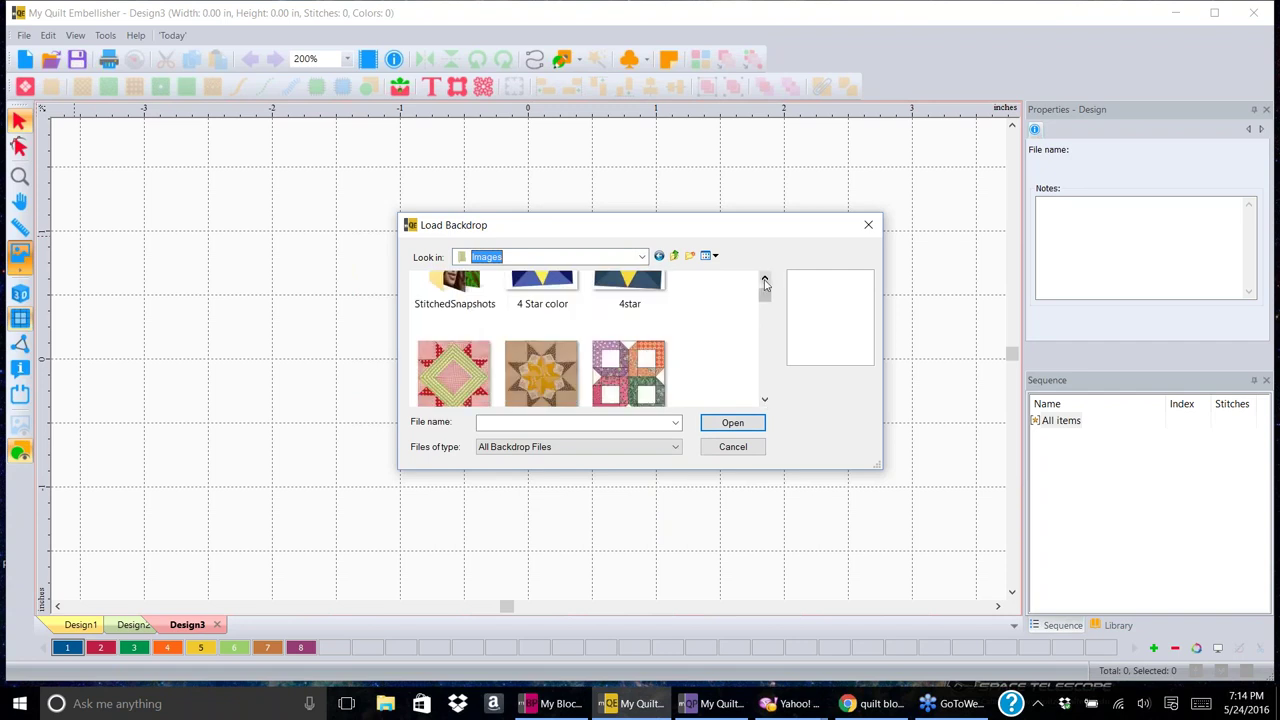
pyautogui.click(765, 280)
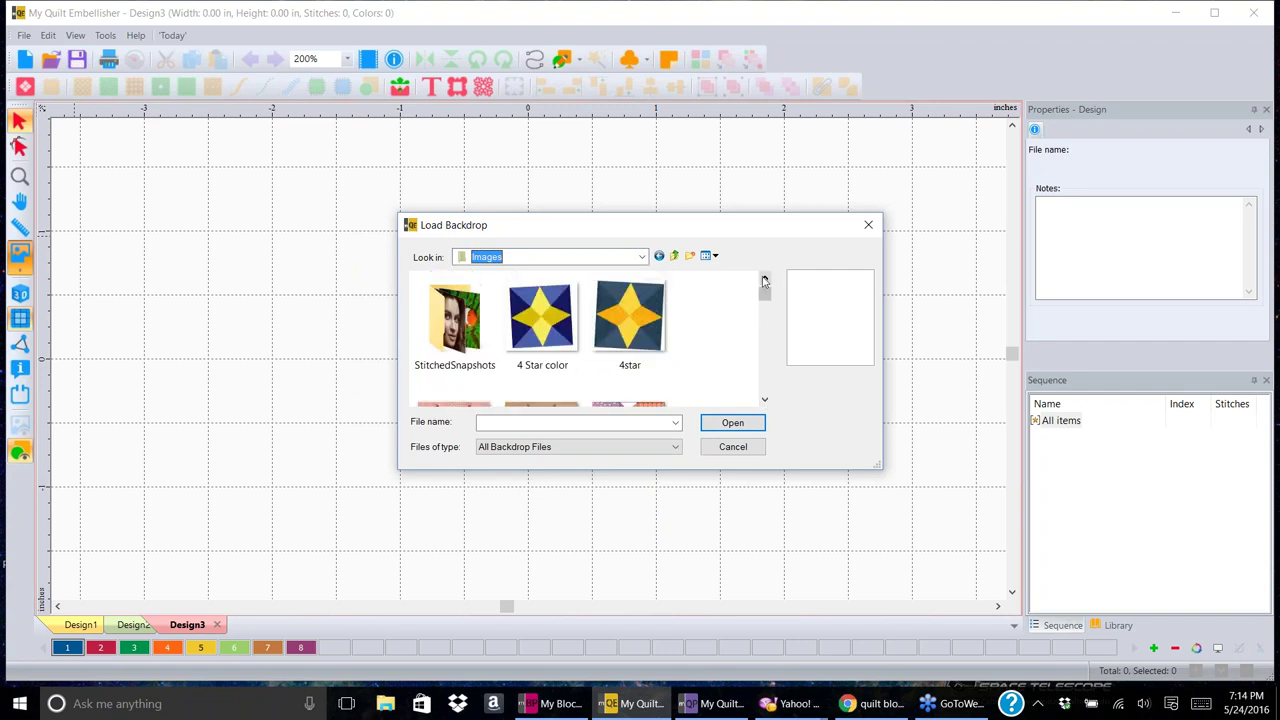
pyautogui.click(628, 318)
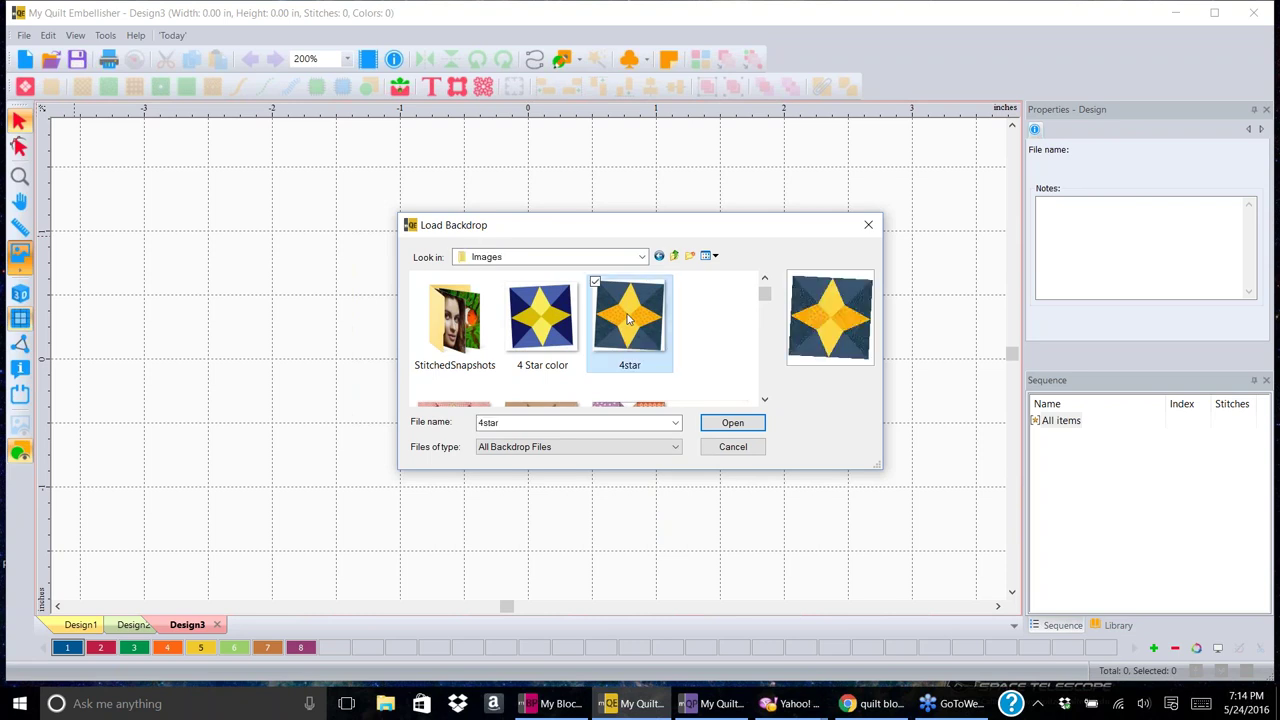
pyautogui.click(733, 423)
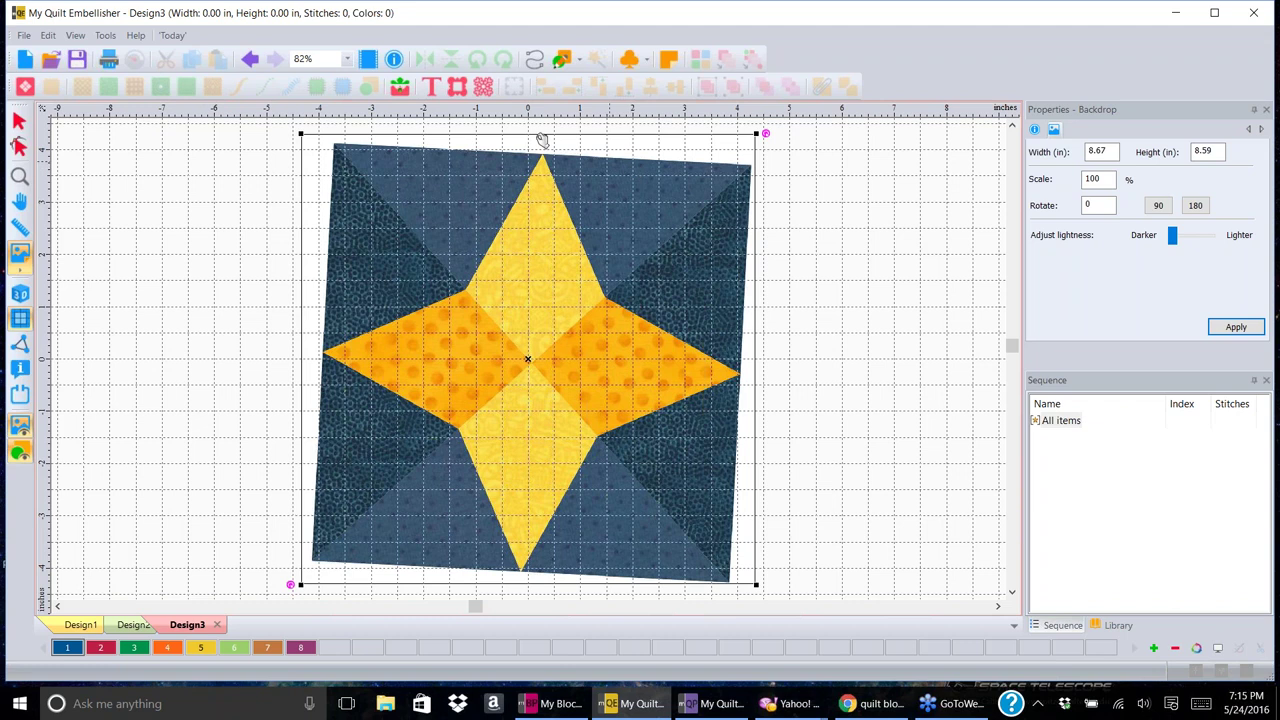
# - Straighten the 4star backdrop by defining its horizon along the block's upper edge, and hide the grid
pyautogui.click(20, 272)
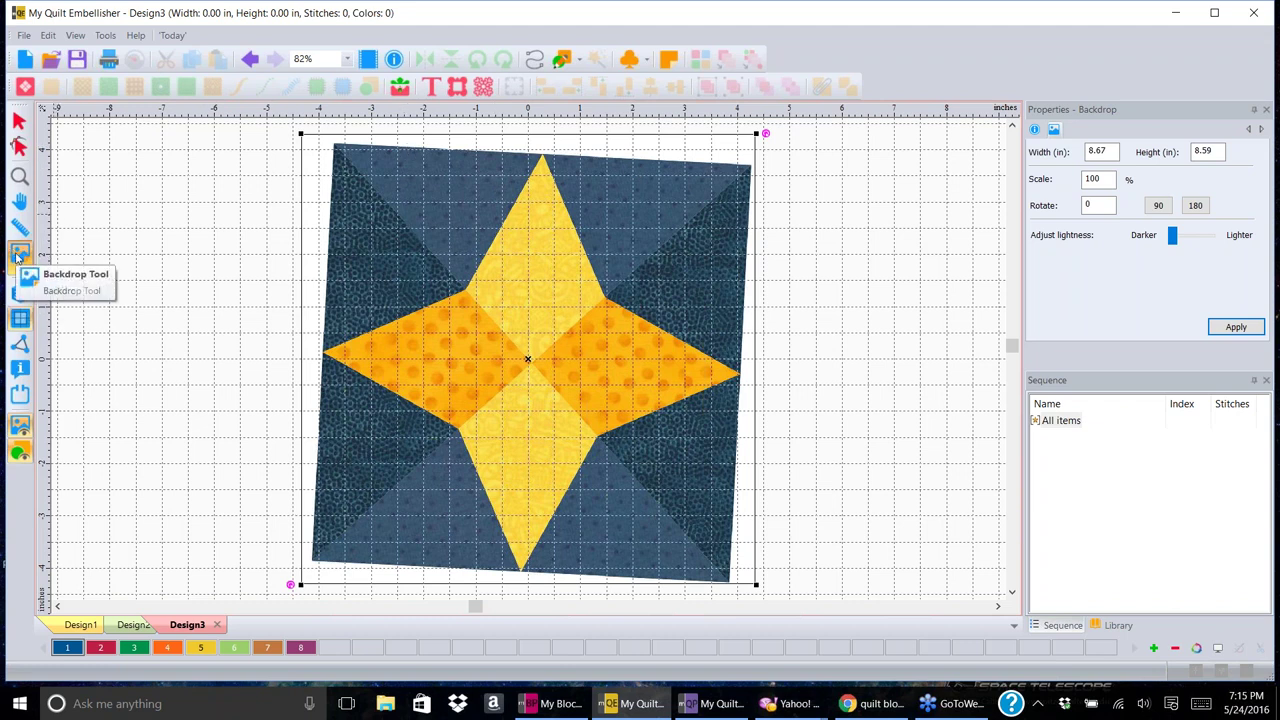
pyautogui.click(22, 274)
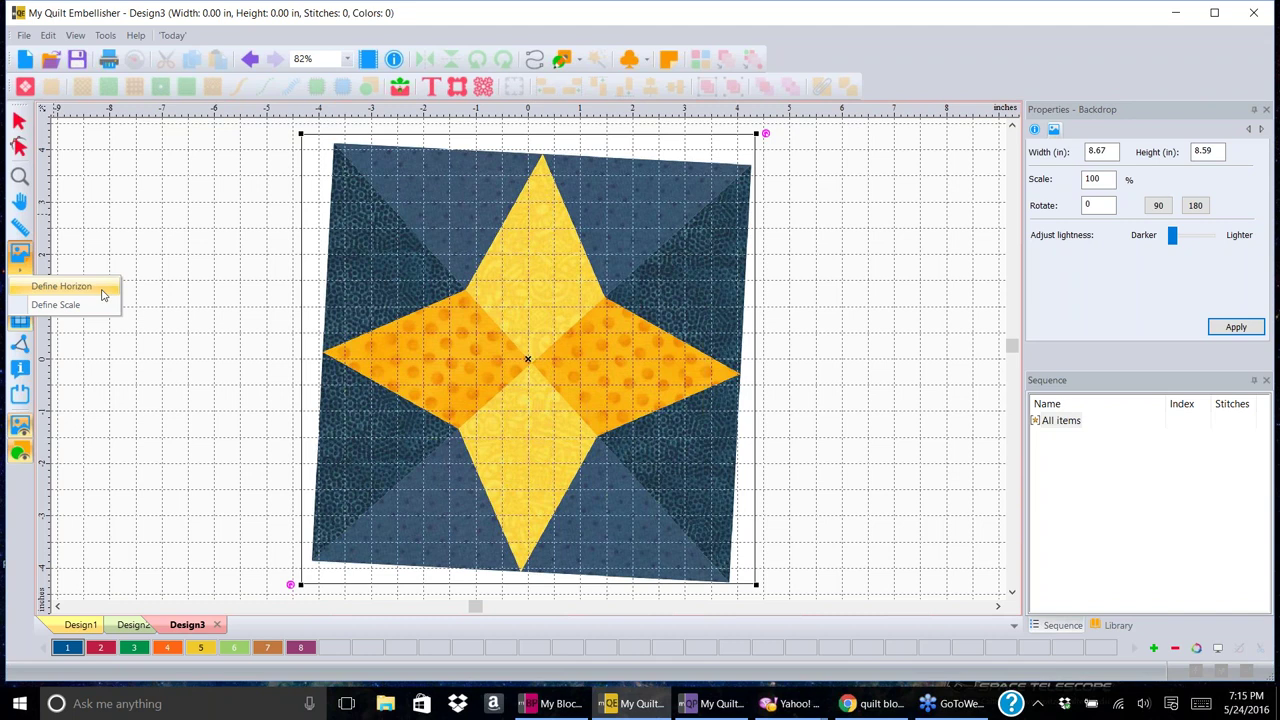
pyautogui.click(103, 295)
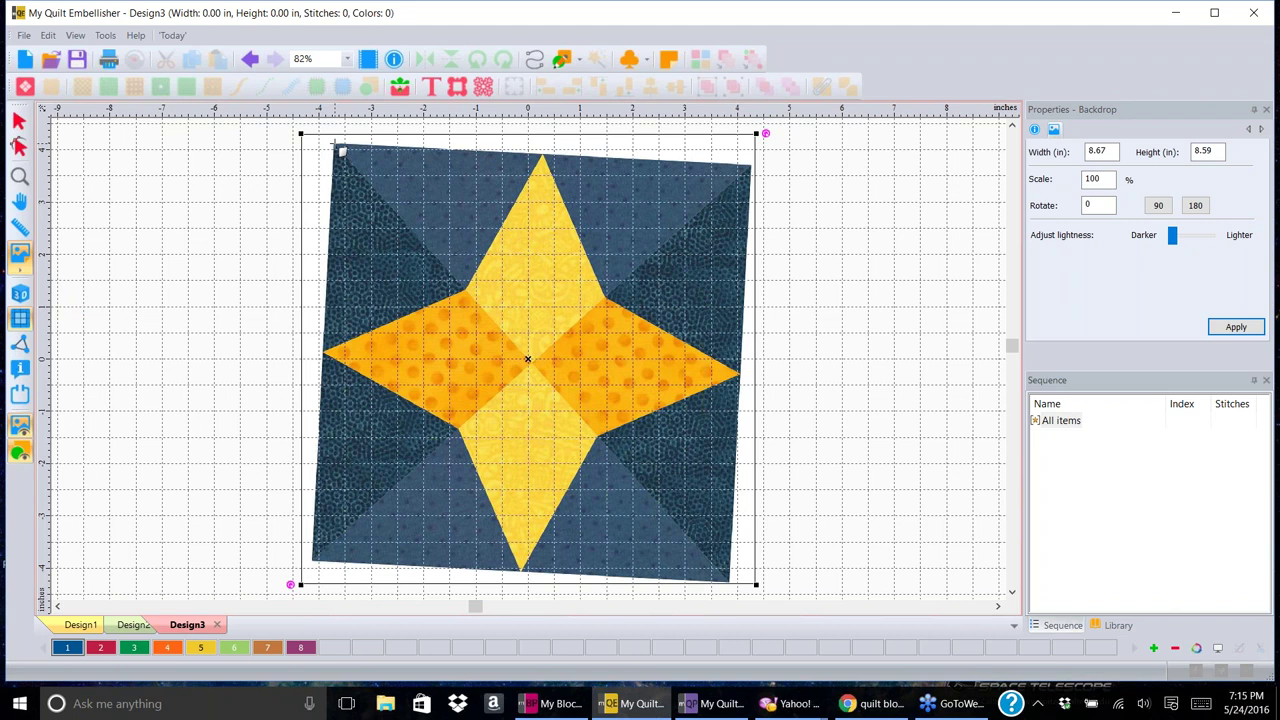
pyautogui.click(341, 150)
pyautogui.click(757, 170)
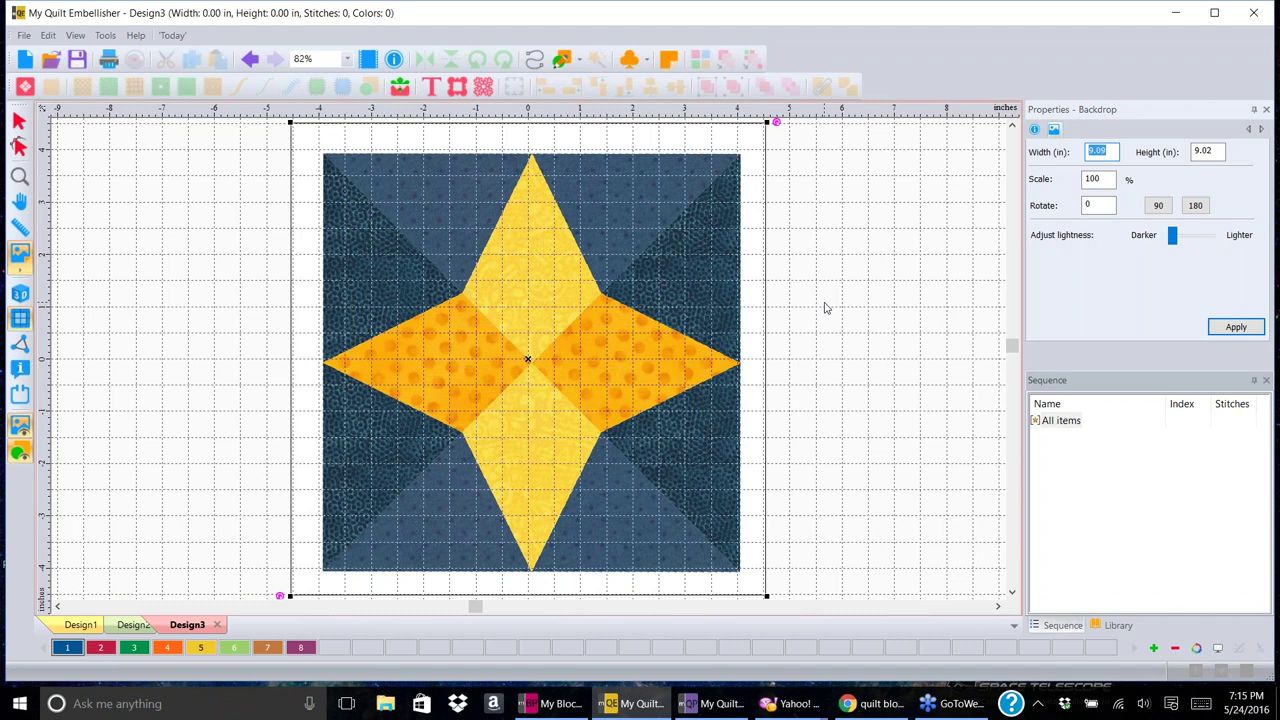
pyautogui.click(822, 240)
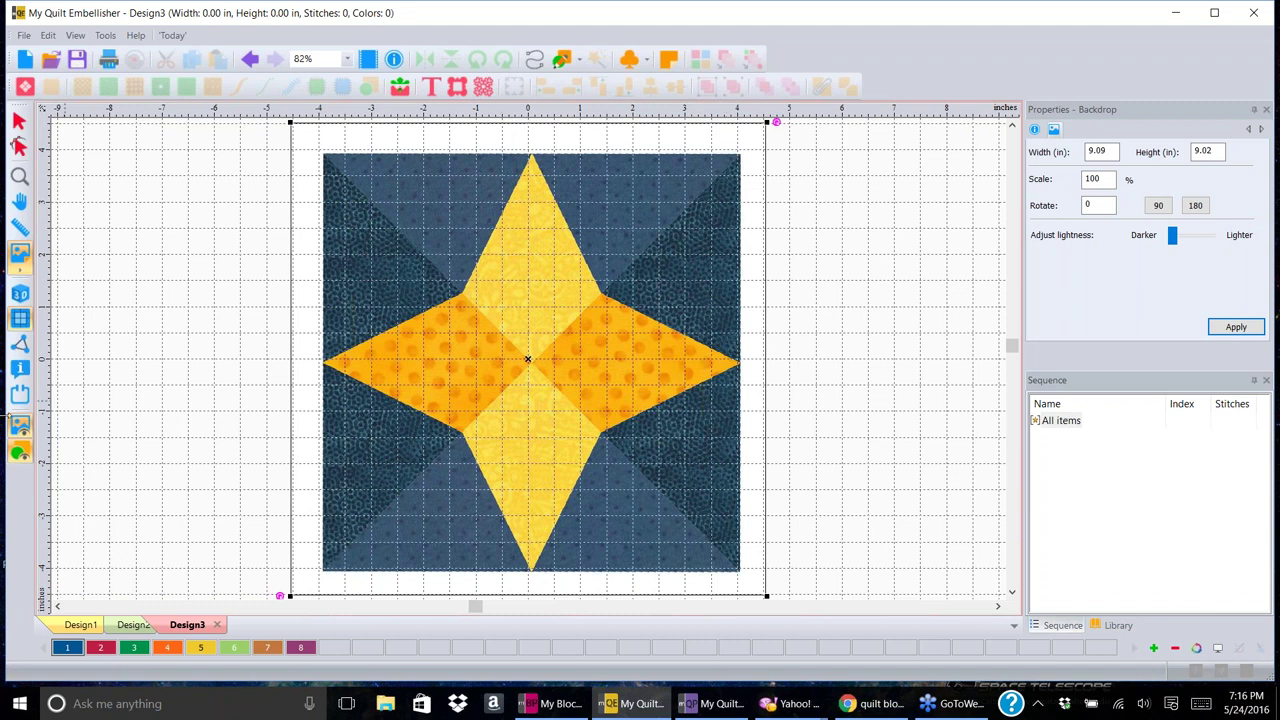
pyautogui.click(20, 322)
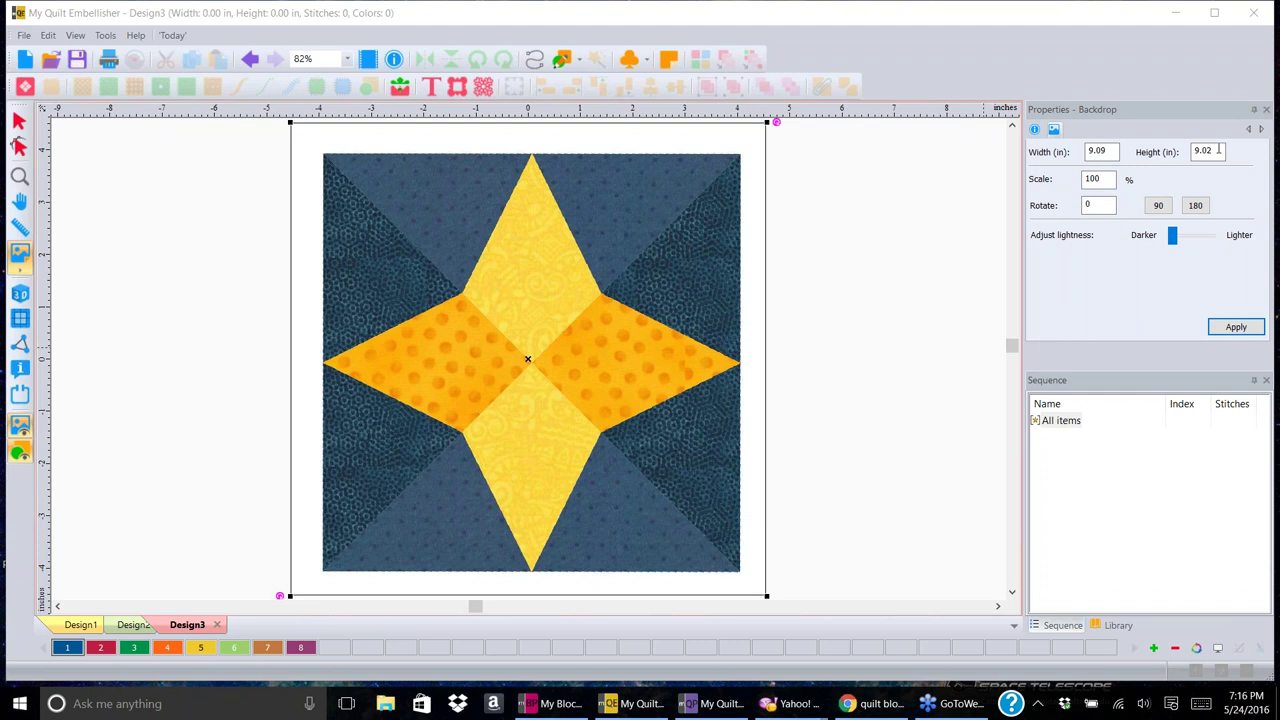
# - Switch the ruler units to metric and back to inches
pyautogui.click(876, 117)
pyautogui.click(874, 117)
pyautogui.rightClick(874, 117)
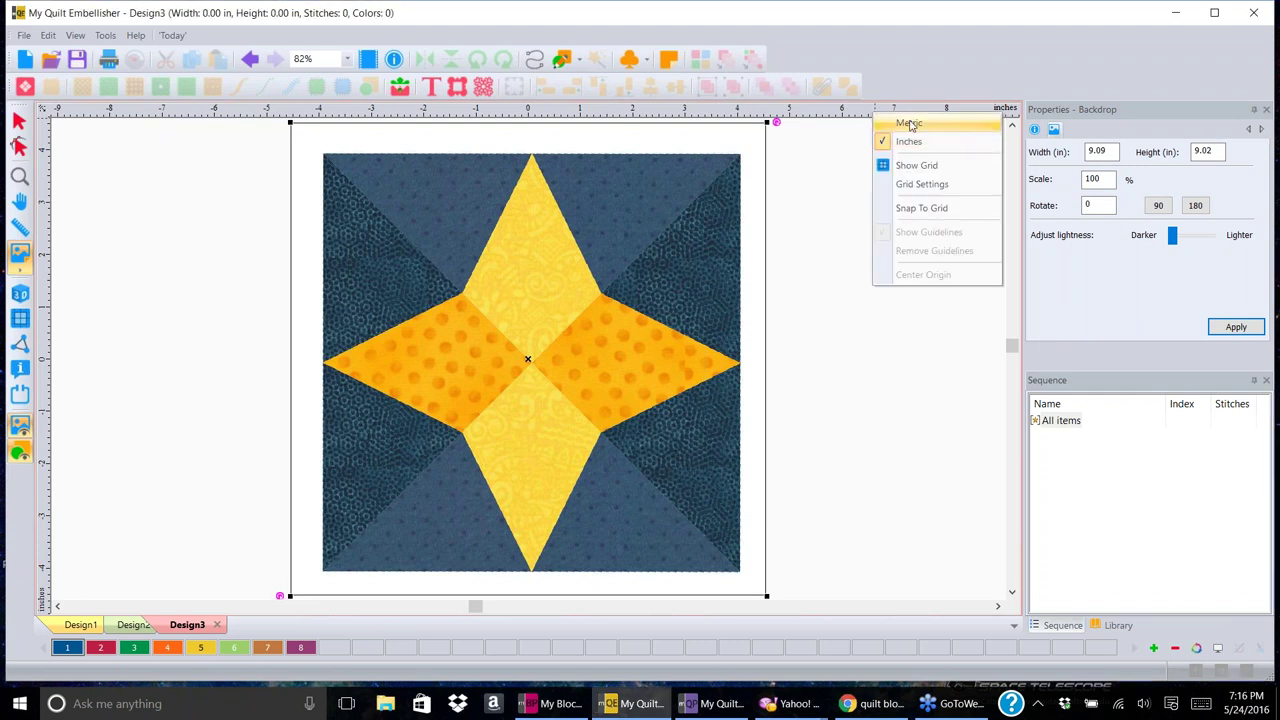
pyautogui.click(910, 124)
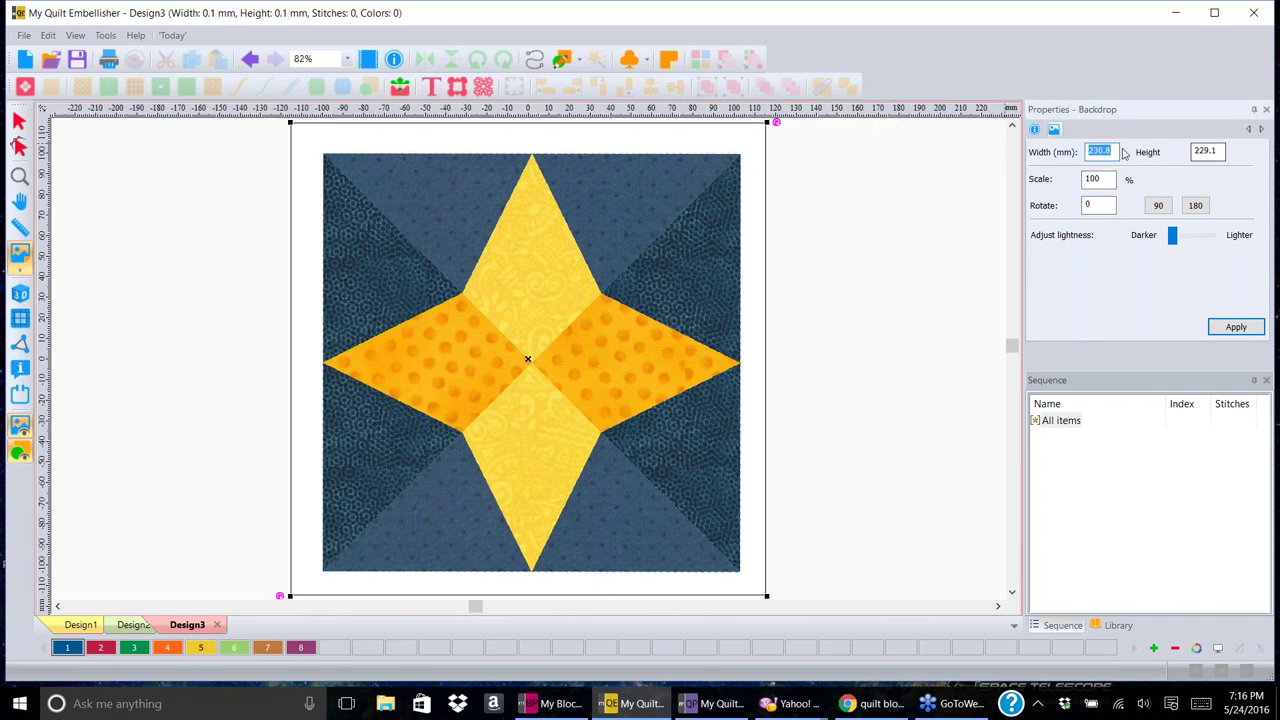
pyautogui.rightClick(850, 115)
pyautogui.click(887, 141)
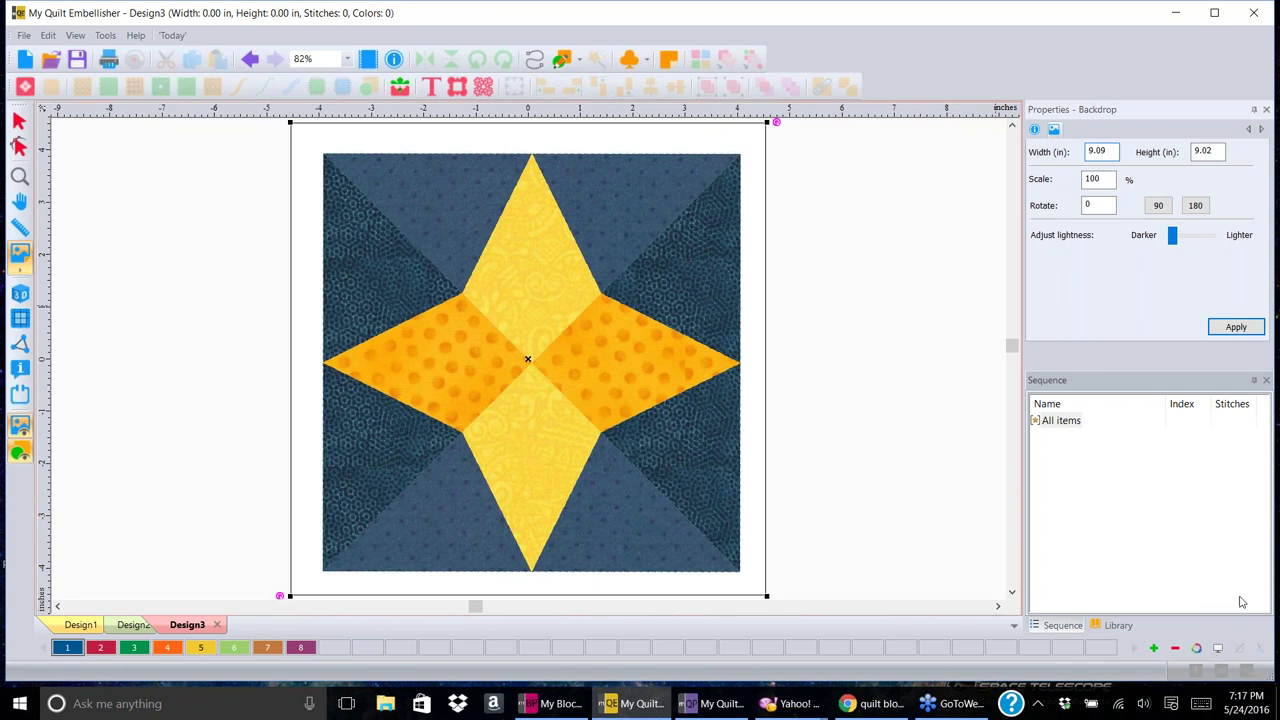
# - Change the workspace background color to light gray
pyautogui.click(1218, 649)
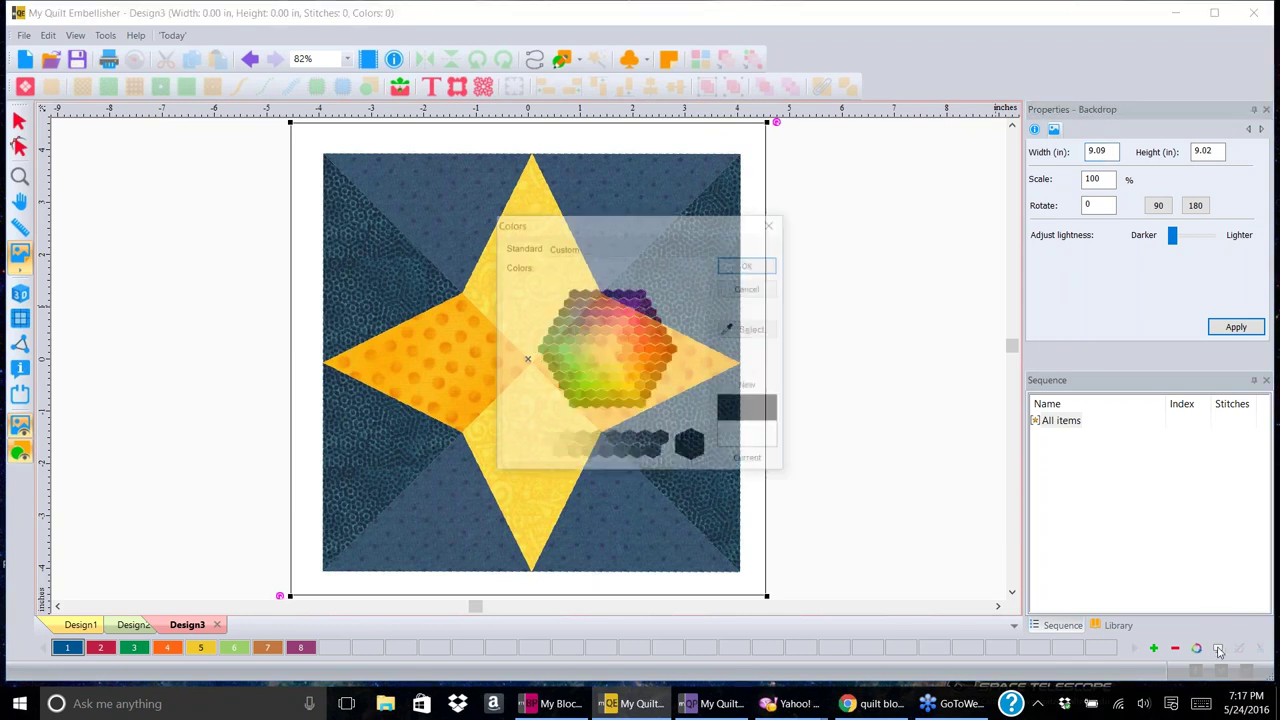
pyautogui.click(557, 455)
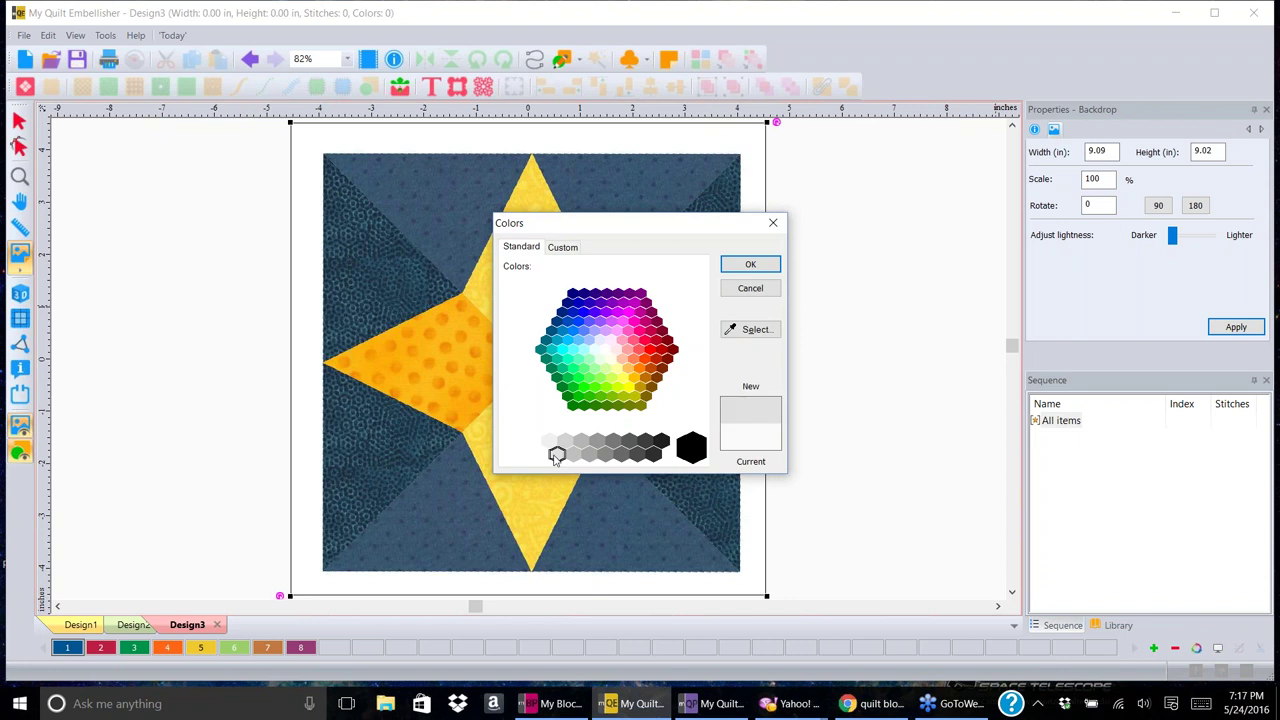
pyautogui.click(752, 265)
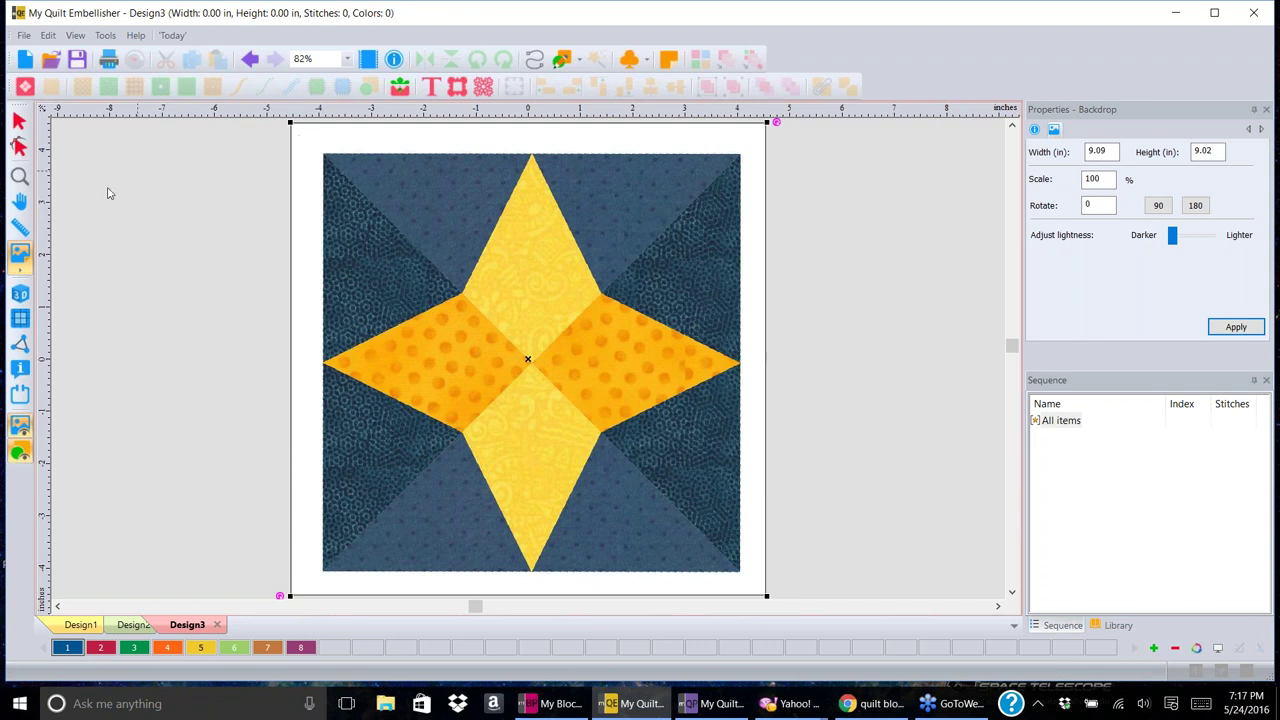
# - Define the backdrop's scale across the star from its left tip to its right tip, with a requested length of 7.5 in
pyautogui.click(22, 272)
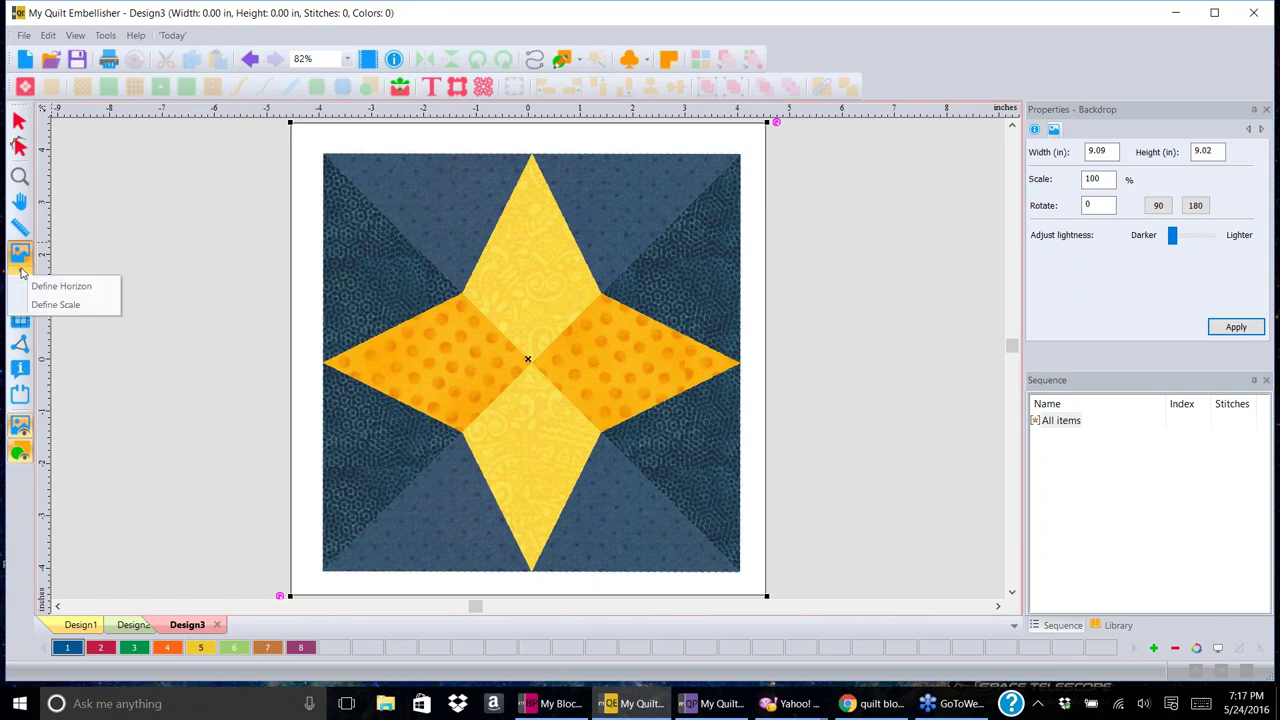
pyautogui.click(64, 306)
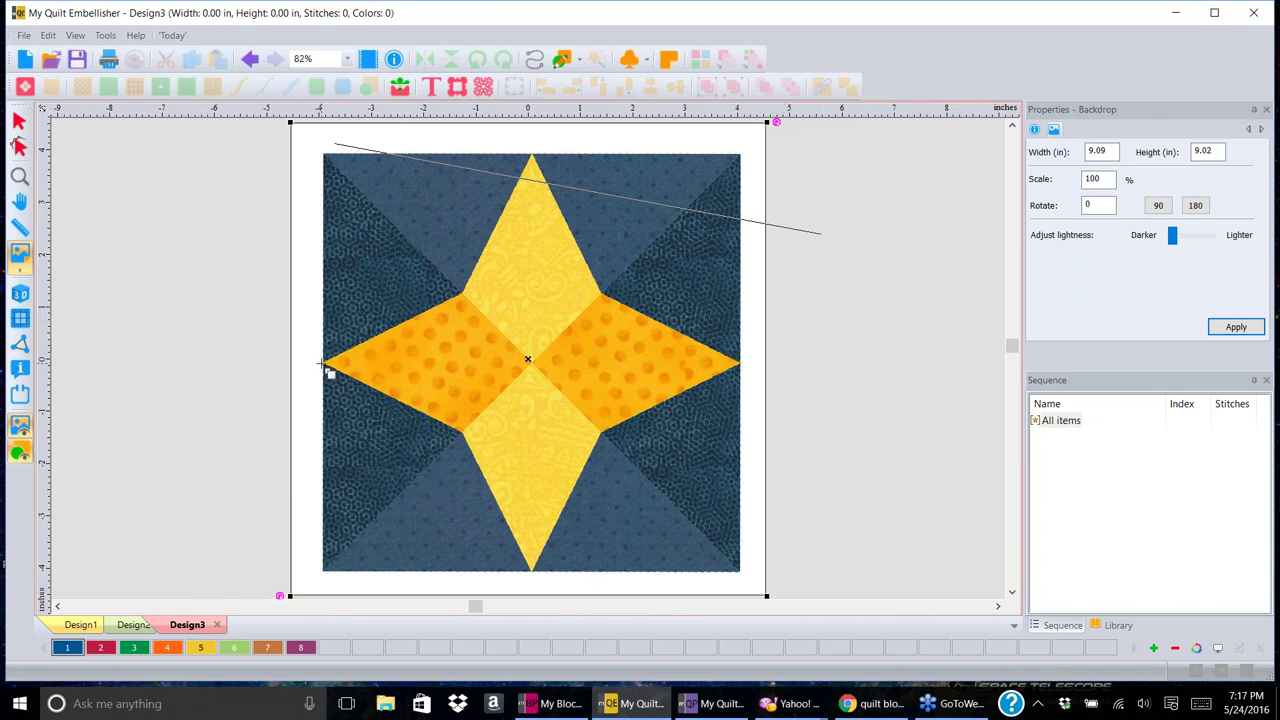
pyautogui.moveTo(325, 363); pyautogui.dragTo(740, 363)
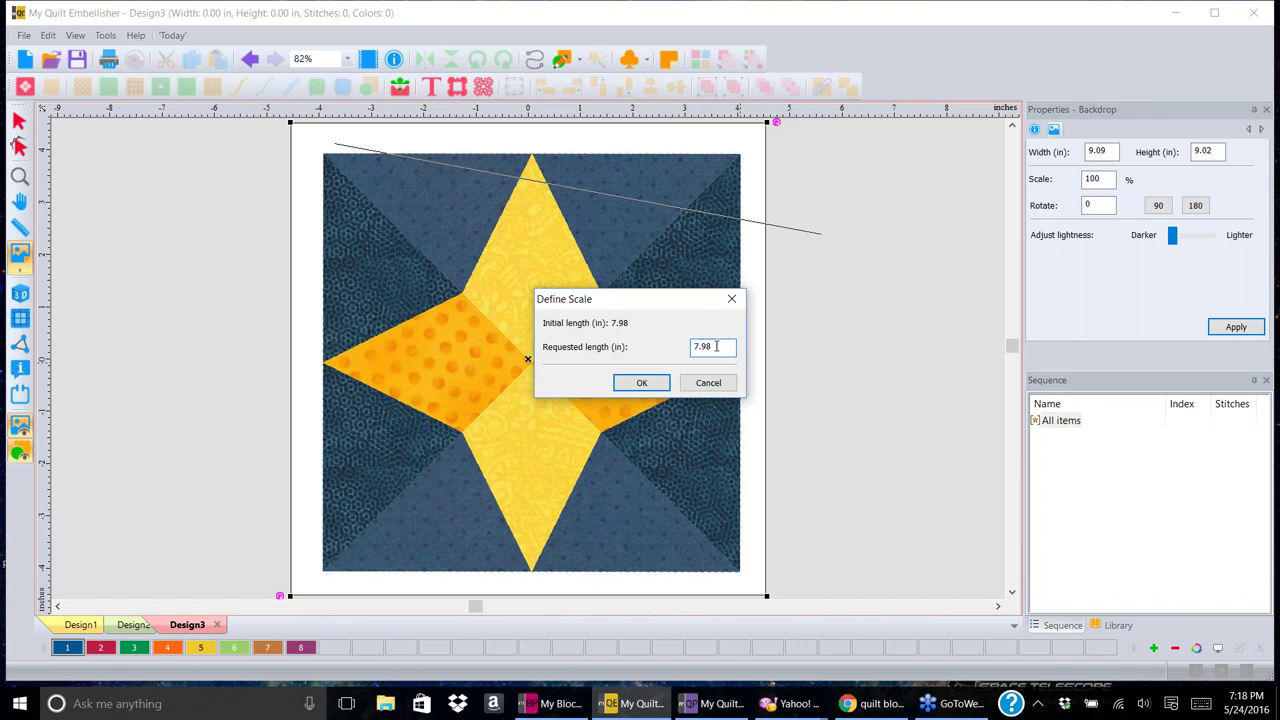
pyautogui.write('7.5')
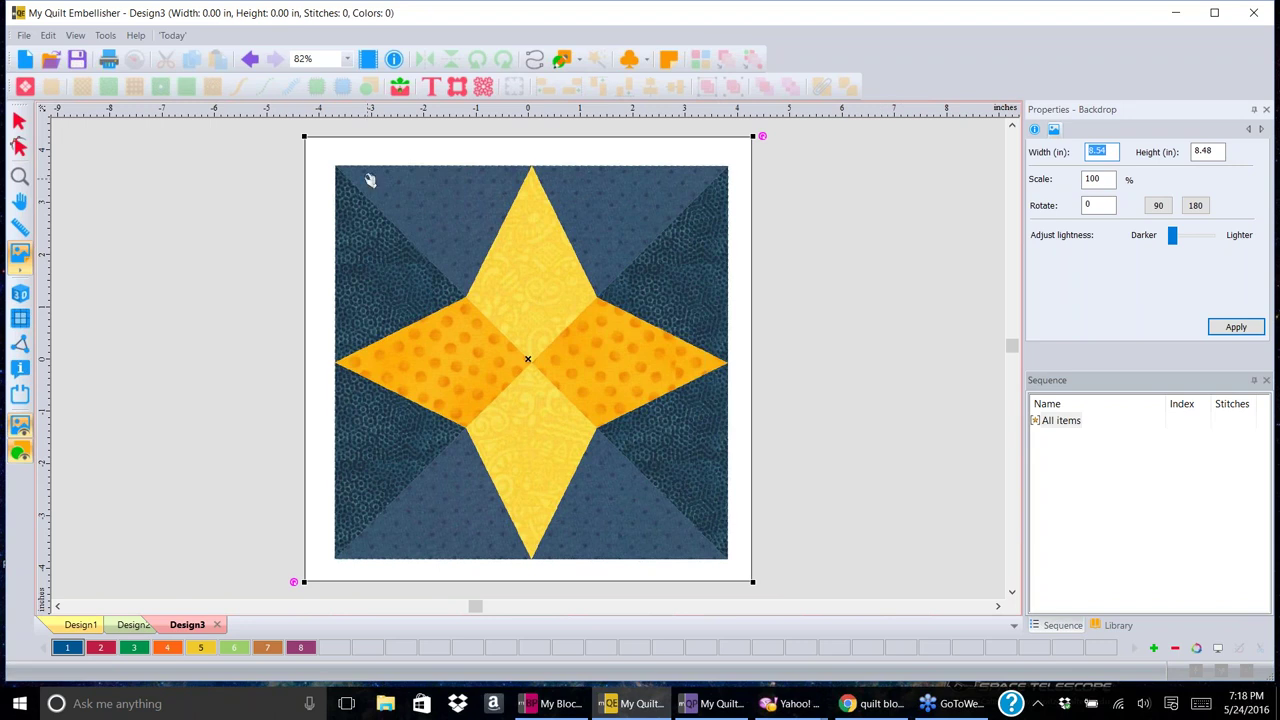
# - Define the backdrop's scale diagonally from the block's upper-left corner to its lower-right corner, with a requested length of 10.5 in
pyautogui.click(25, 271)
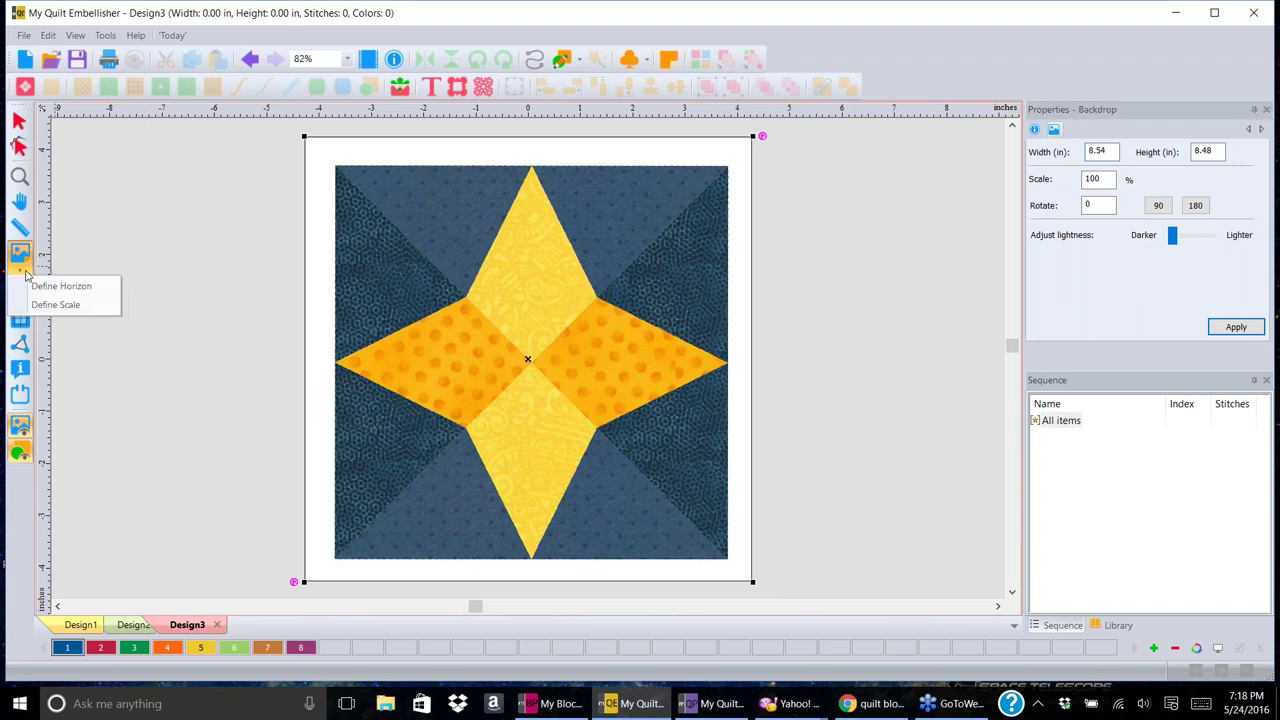
pyautogui.click(67, 306)
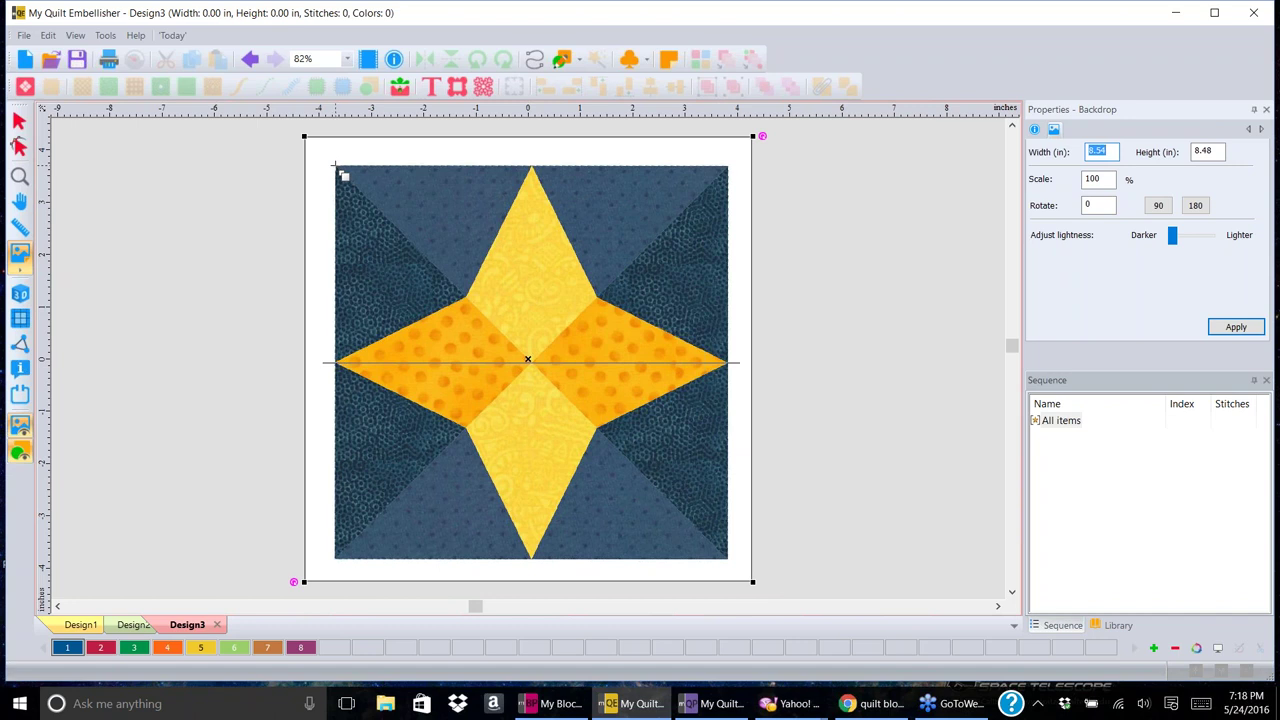
pyautogui.click(338, 168)
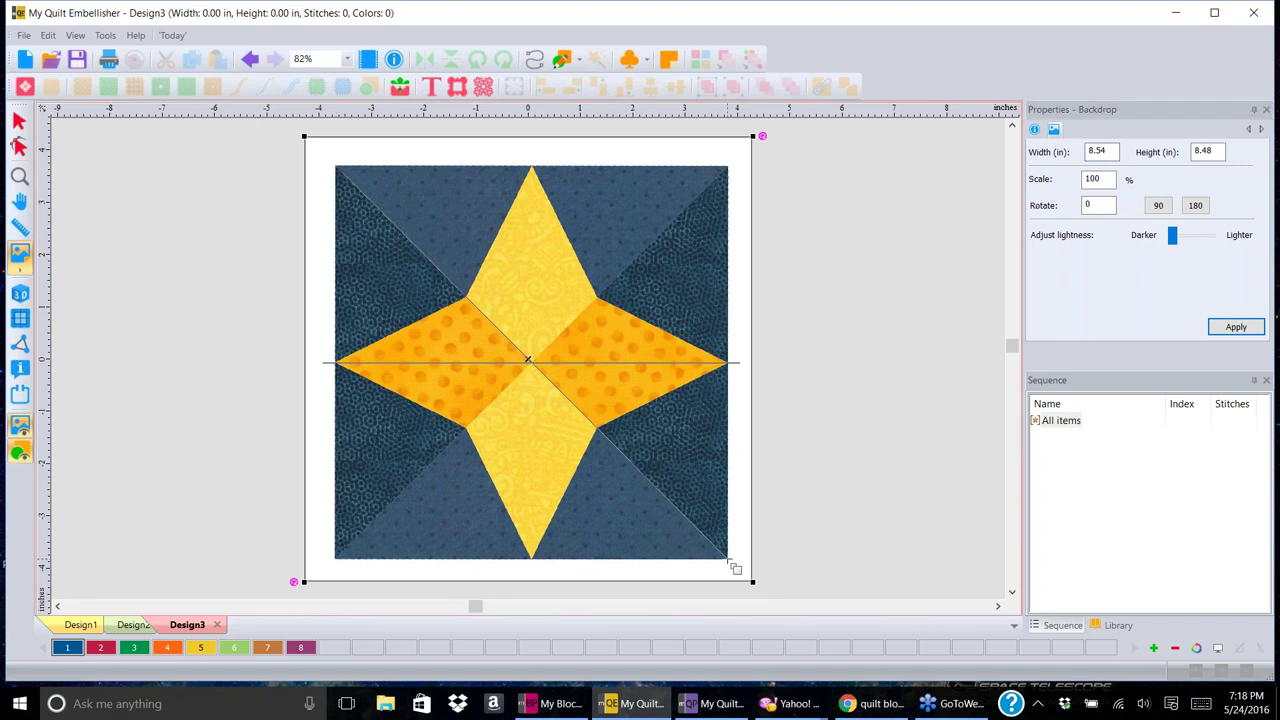
pyautogui.click(733, 566)
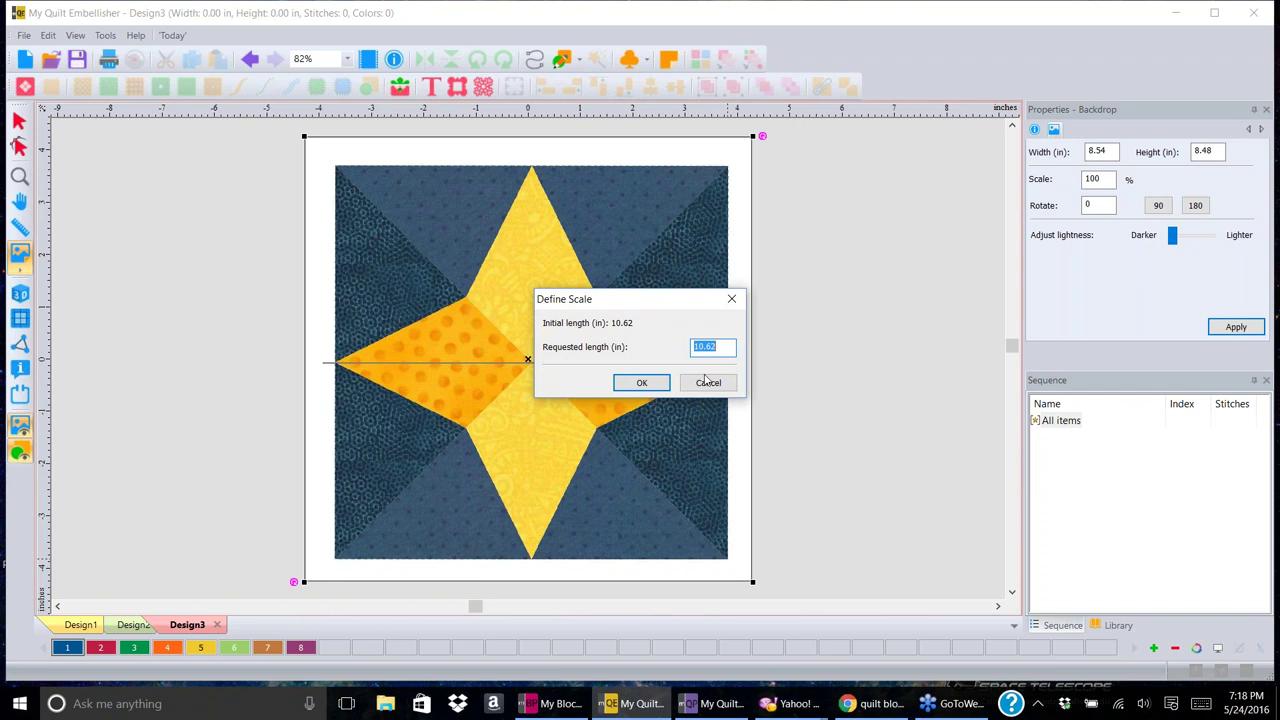
pyautogui.moveTo(727, 346); pyautogui.dragTo(706, 346)
pyautogui.write('00')
pyautogui.press('BackSpace')
pyautogui.press('BackSpace')
pyautogui.write('5')
pyautogui.press('Return')
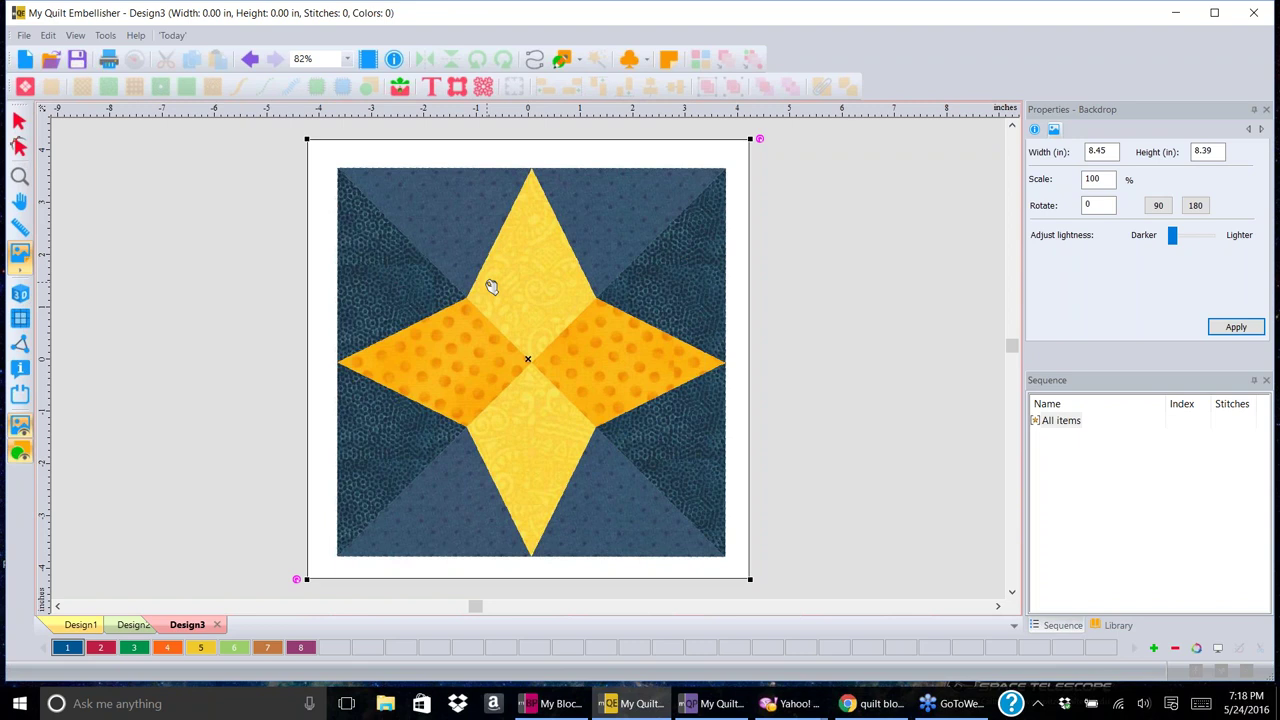
pyautogui.click(19, 121)
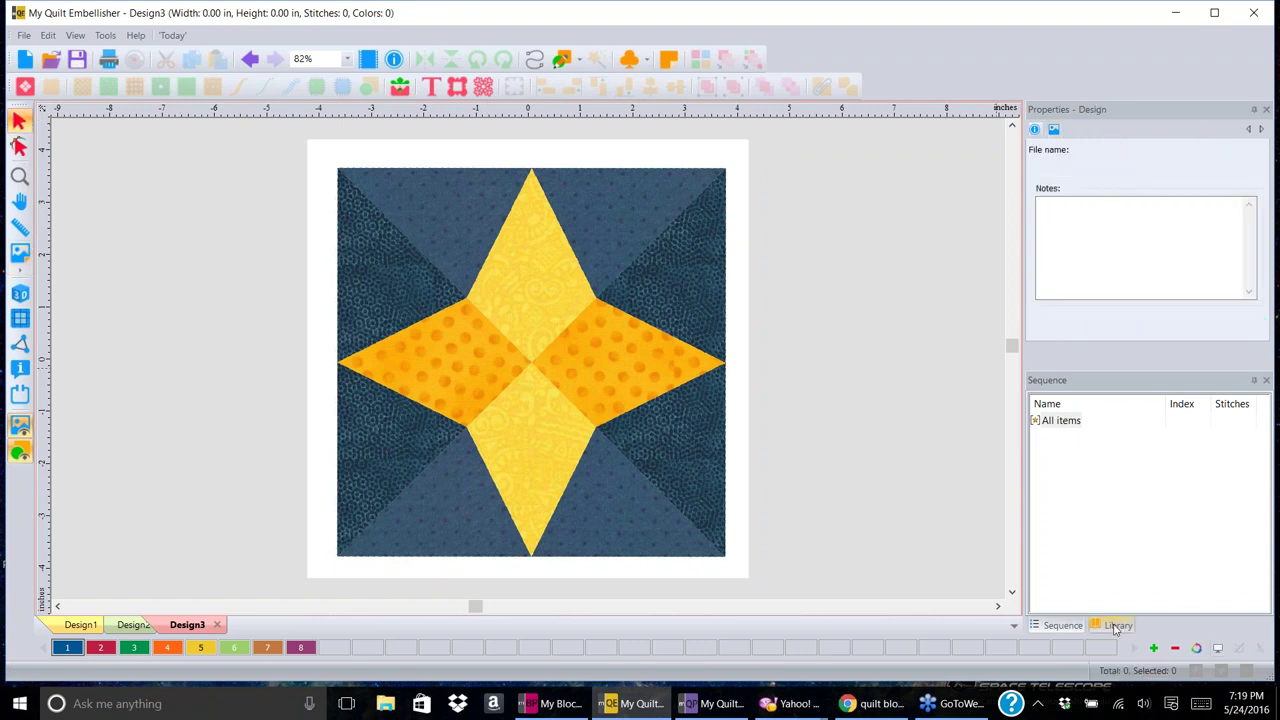
# - Browse the design library to the shortE folder and open its Stipple design set
pyautogui.click(1116, 626)
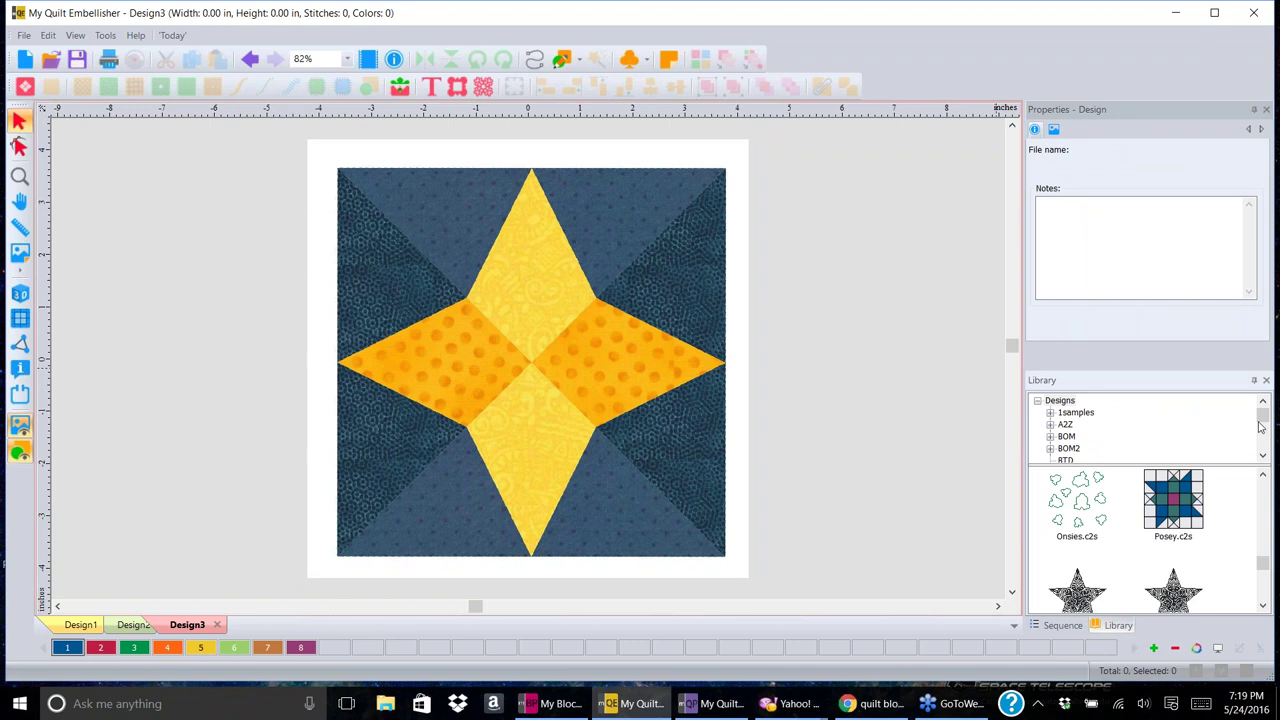
pyautogui.click(1263, 457)
pyautogui.click(1263, 457)
pyautogui.click(1263, 457)
pyautogui.click(1263, 457)
pyautogui.click(1263, 457)
pyautogui.click(1263, 457)
pyautogui.click(1263, 457)
pyautogui.click(1263, 457)
pyautogui.click(1263, 457)
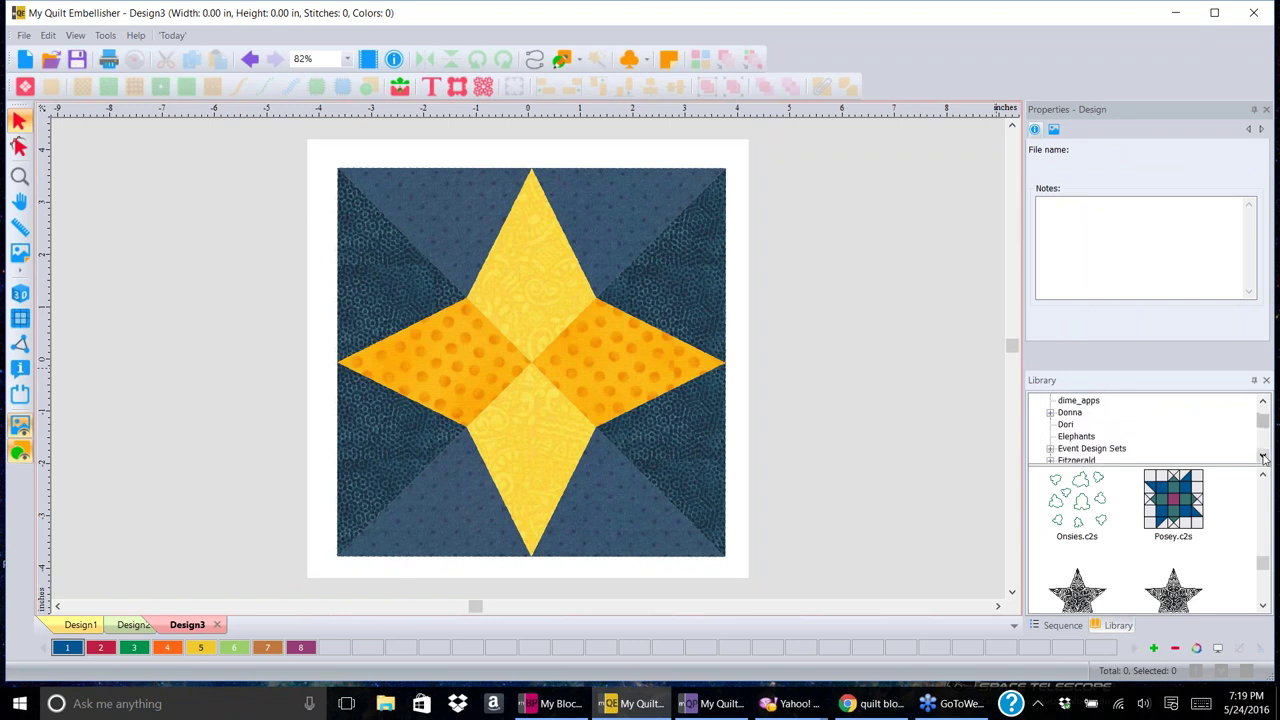
pyautogui.click(1263, 400)
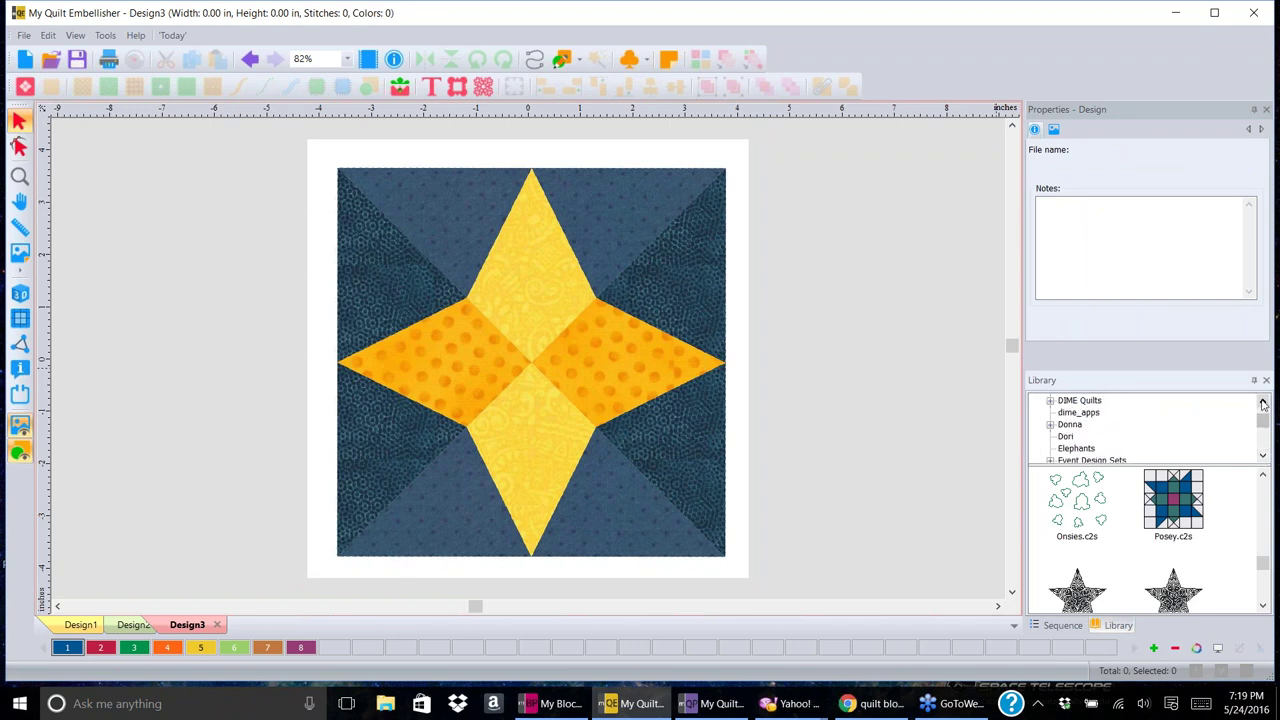
pyautogui.click(1263, 457)
pyautogui.click(1263, 457)
pyautogui.click(1263, 457)
pyautogui.click(1263, 457)
pyautogui.click(1263, 457)
pyautogui.click(1263, 457)
pyautogui.click(1263, 457)
pyautogui.click(1263, 457)
pyautogui.click(1263, 457)
pyautogui.click(1263, 457)
pyautogui.click(1263, 457)
pyautogui.click(1263, 457)
pyautogui.click(1263, 457)
pyautogui.click(1263, 457)
pyautogui.click(1263, 457)
pyautogui.click(1263, 457)
pyautogui.click(1263, 457)
pyautogui.click(1263, 457)
pyautogui.click(1263, 457)
pyautogui.click(1263, 457)
pyautogui.click(1263, 457)
pyautogui.click(1263, 457)
pyautogui.click(1263, 457)
pyautogui.click(1263, 457)
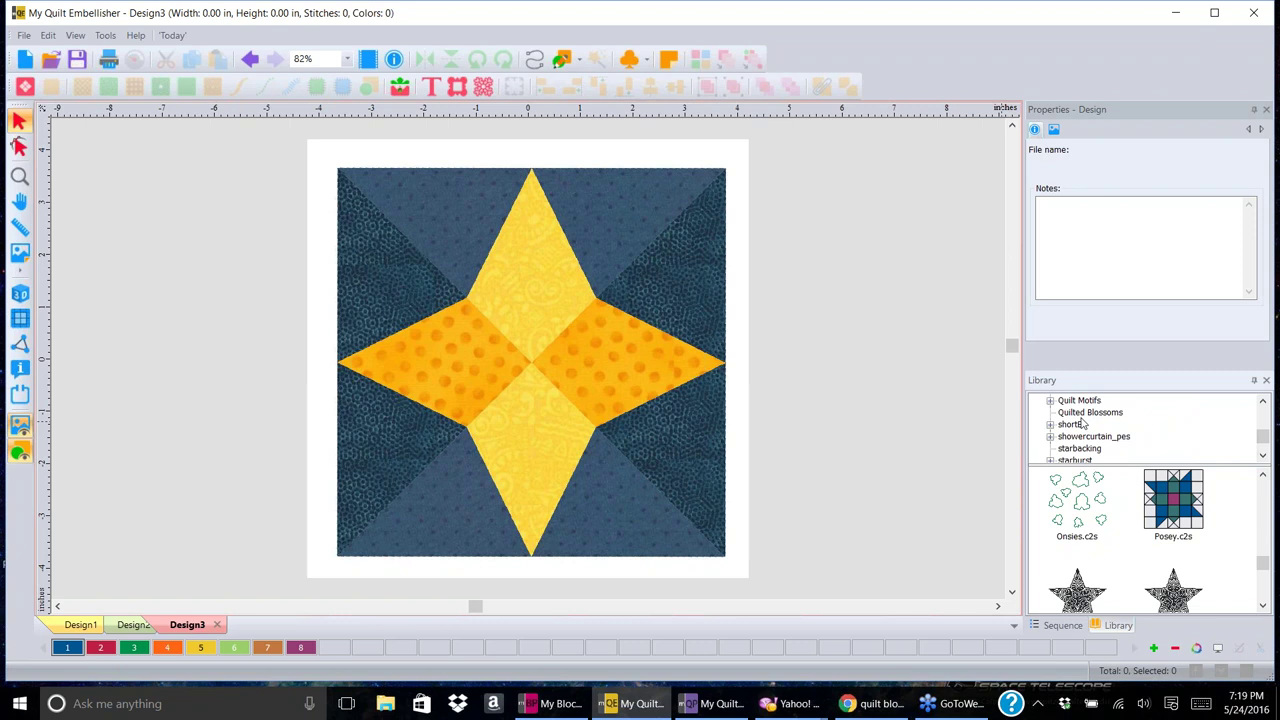
pyautogui.click(1050, 424)
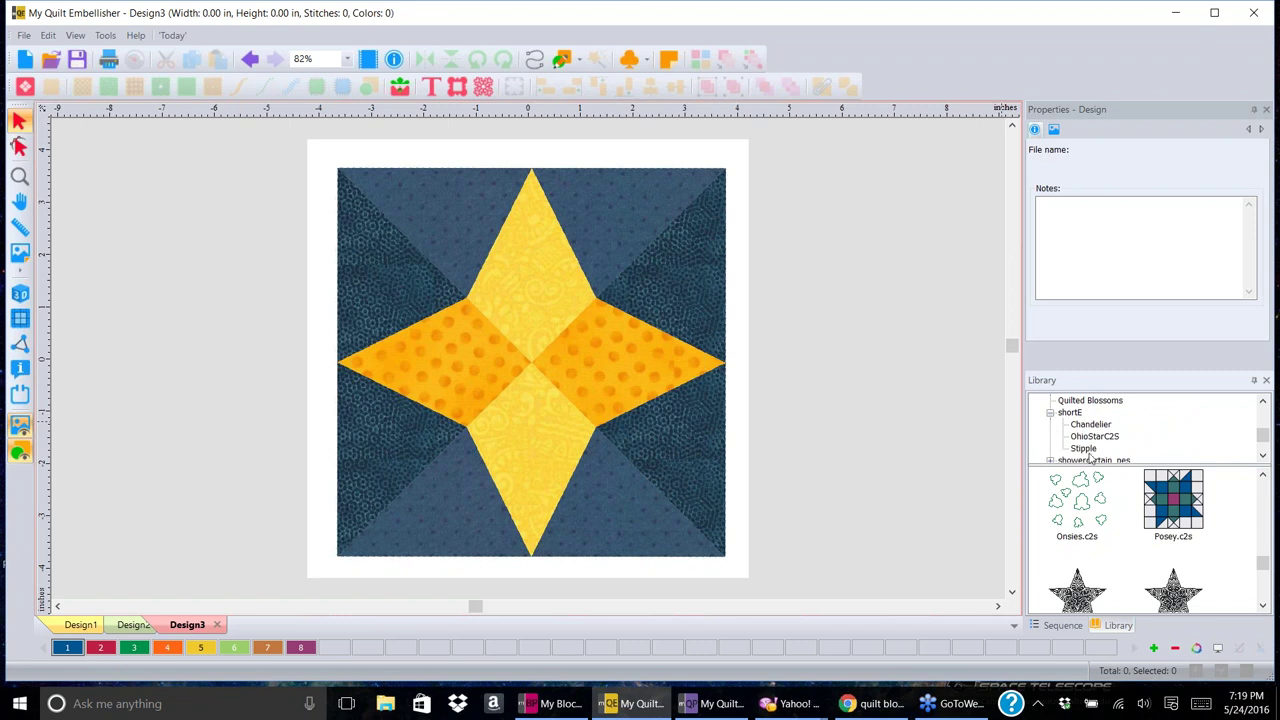
pyautogui.click(1085, 449)
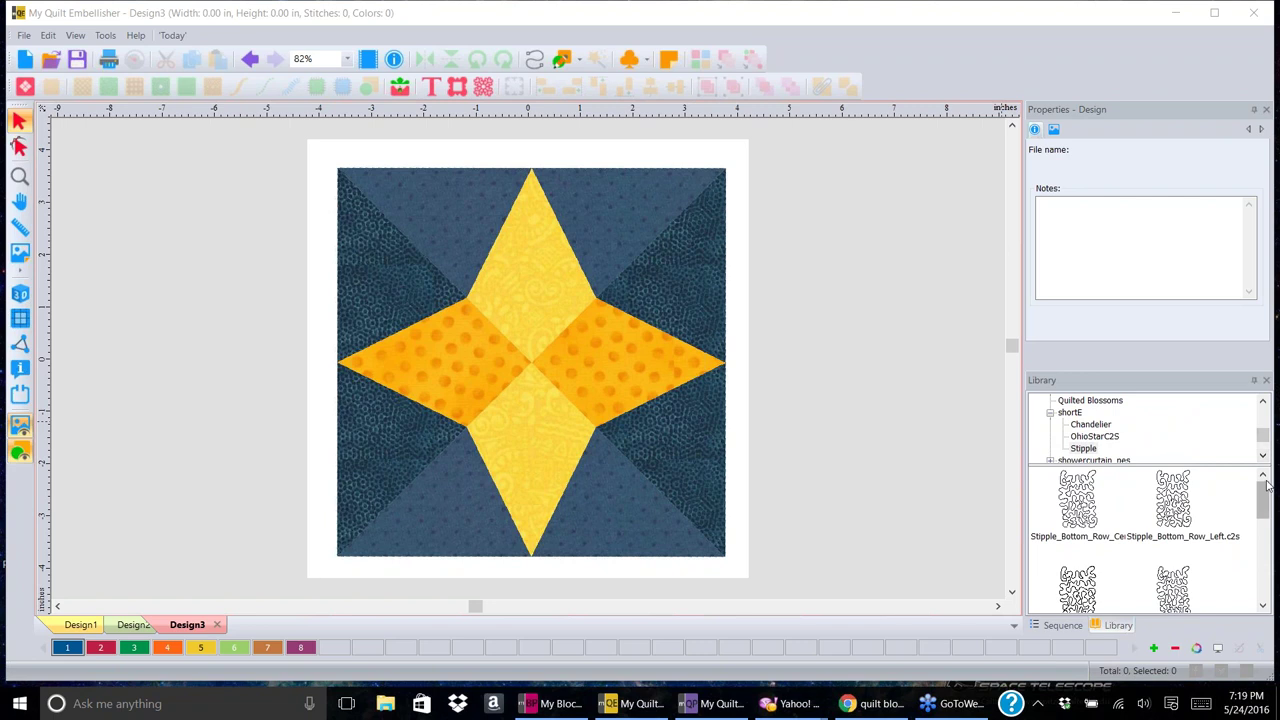
# - Open the OhioStarC2S set in the library and place the Newohblock4f design on the star block
pyautogui.moveTo(1265, 505)
pyautogui.mouseDown()
pyautogui.moveTo(1266, 590)
pyautogui.moveTo(1266, 497)
pyautogui.mouseUp()
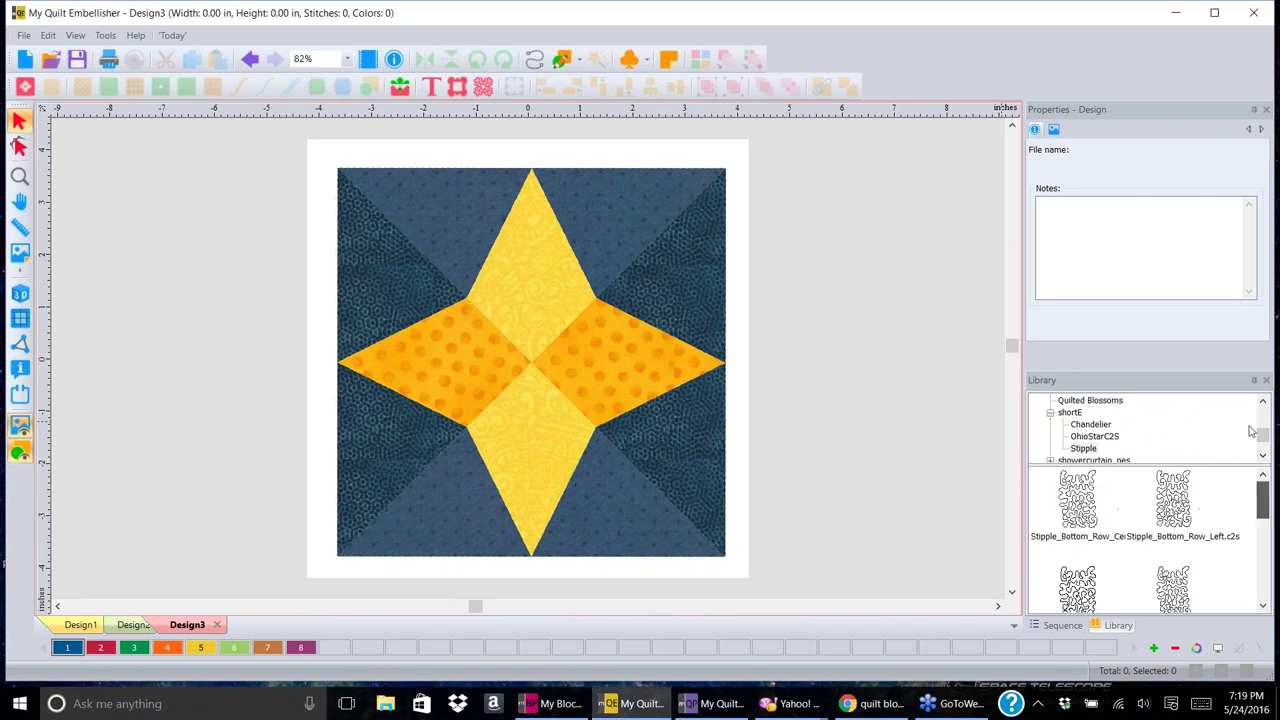
pyautogui.rightClick(1157, 428)
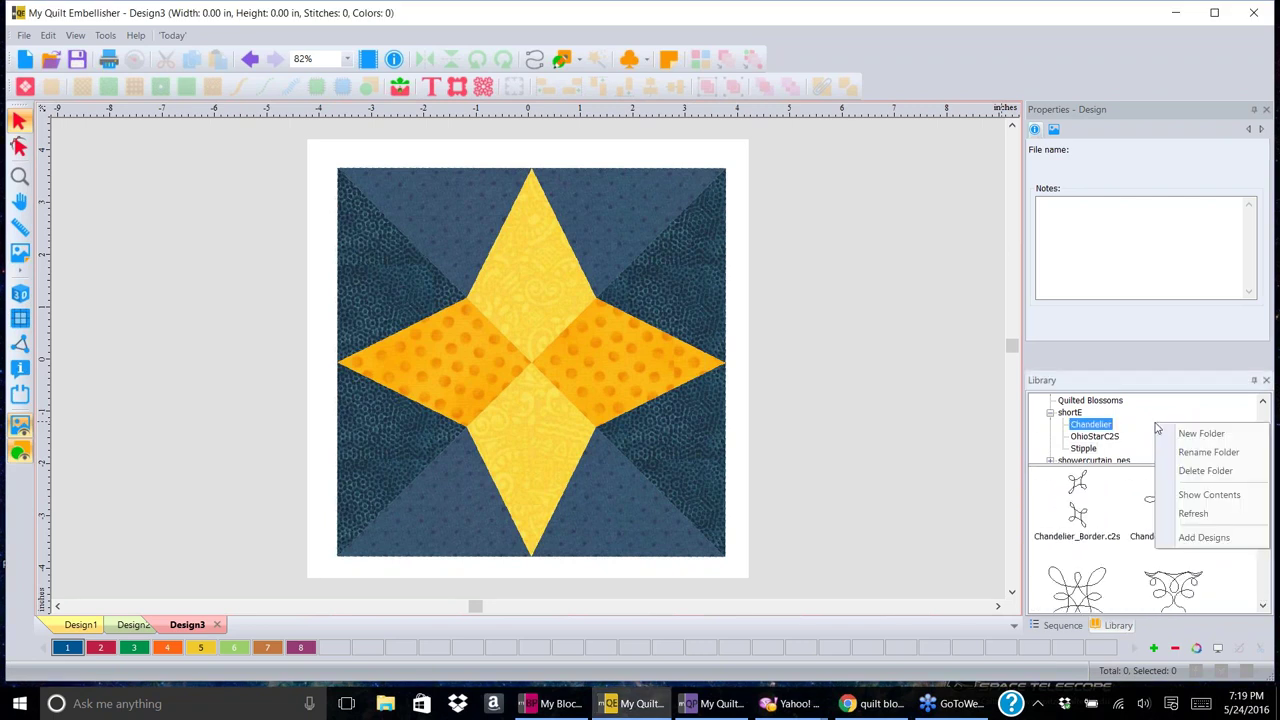
pyautogui.click(1085, 437)
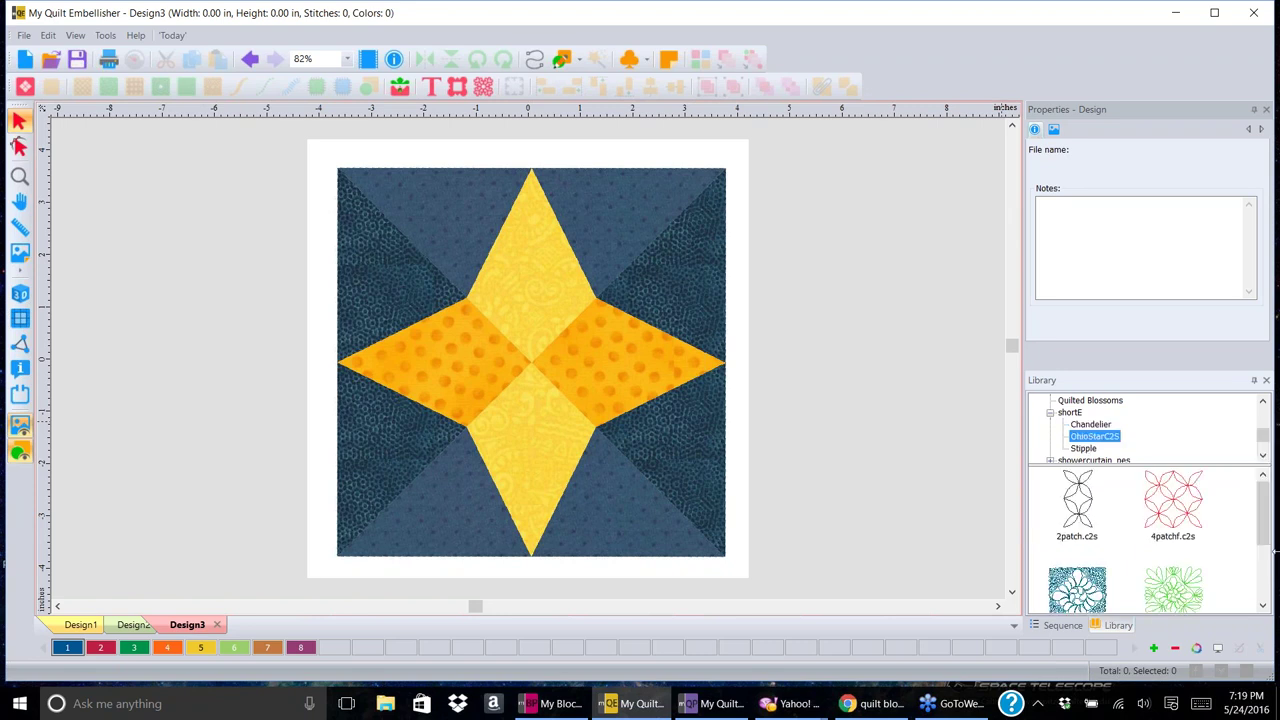
pyautogui.moveTo(1266, 511); pyautogui.dragTo(1264, 538)
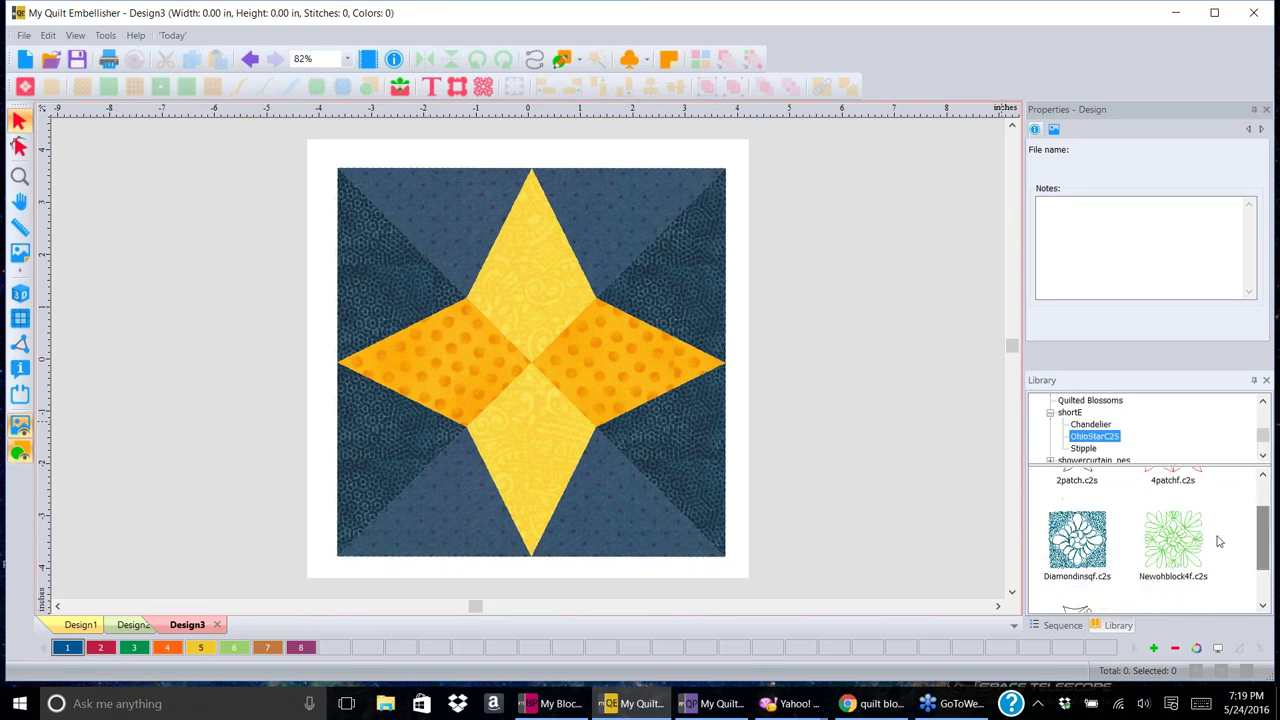
pyautogui.click(1176, 541)
pyautogui.moveTo(1177, 541); pyautogui.dragTo(526, 320)
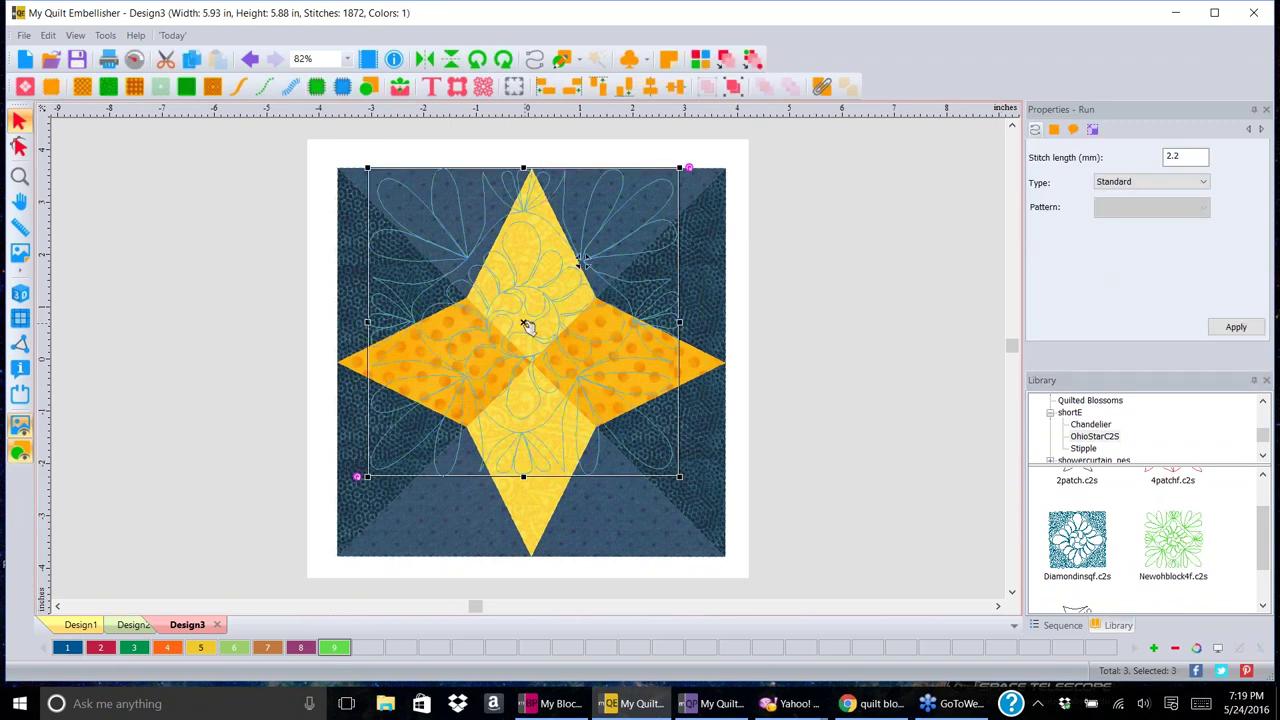
# - Fit the quilting design to the block's edges at about 7.37 by 7.38 in and show it in 3D
pyautogui.moveTo(530, 328); pyautogui.dragTo(499, 329)
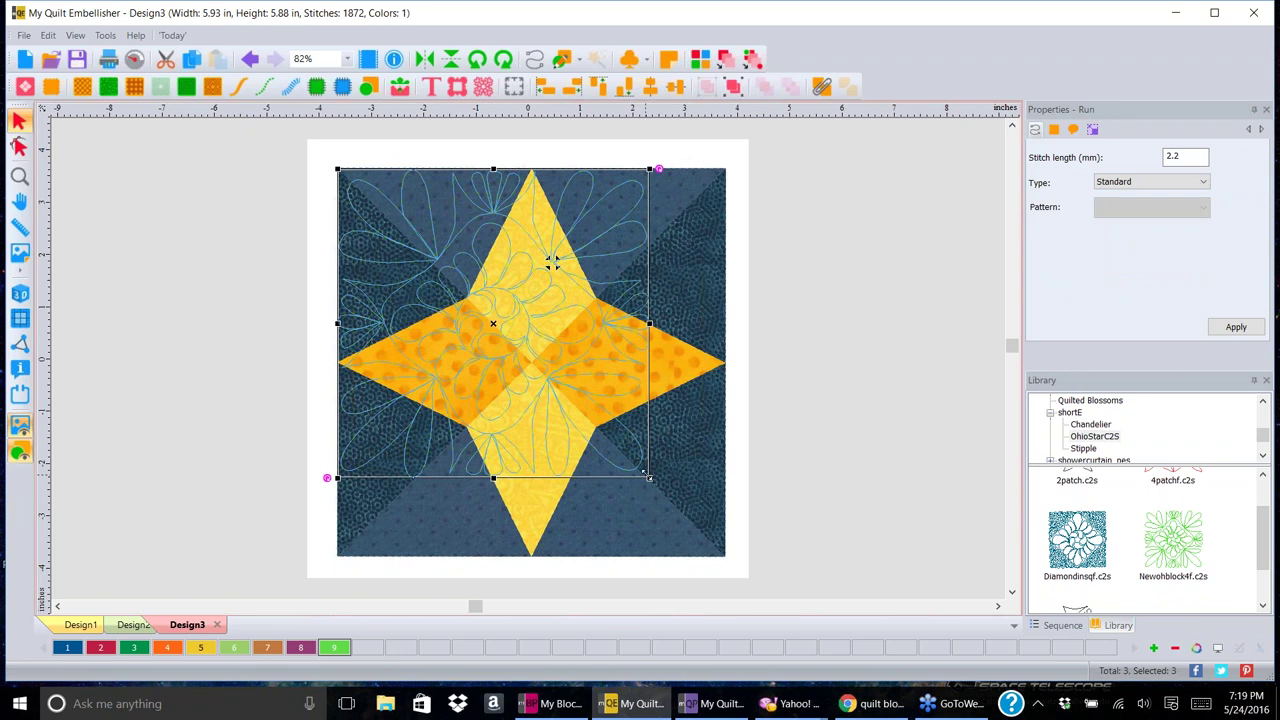
pyautogui.moveTo(650, 478); pyautogui.dragTo(706, 563)
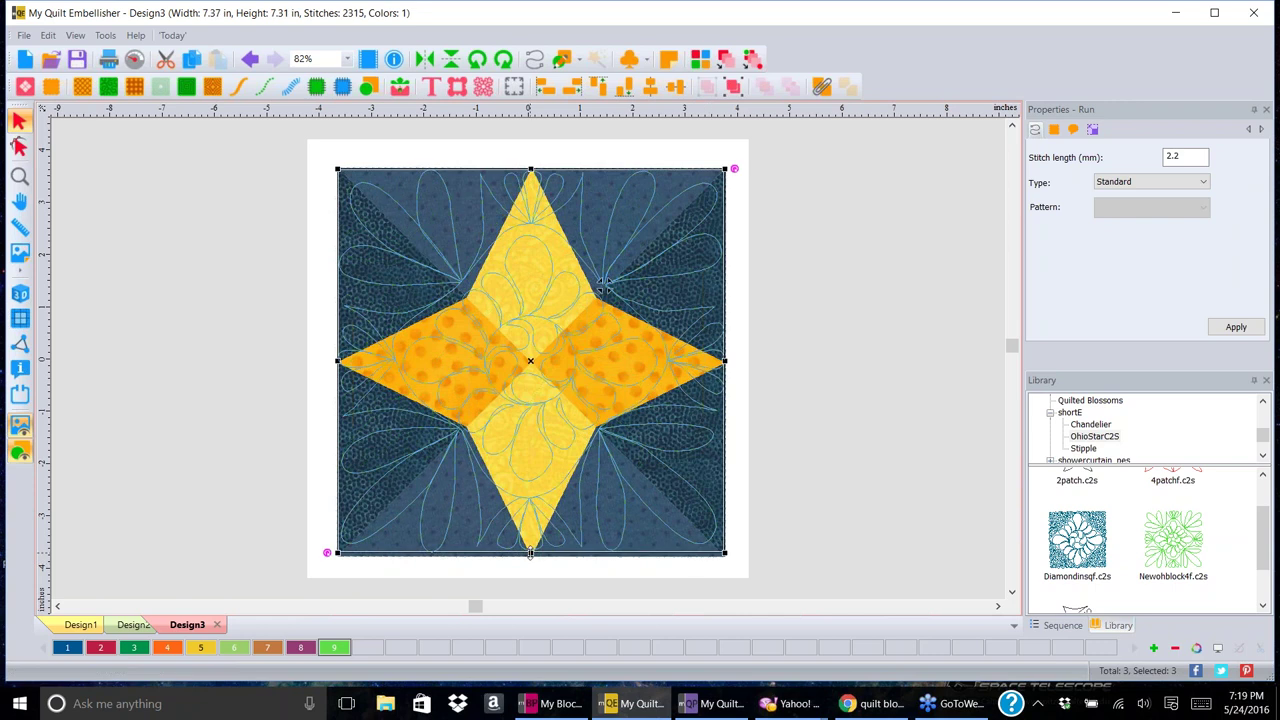
pyautogui.moveTo(531, 553); pyautogui.dragTo(532, 558)
pyautogui.click(894, 363)
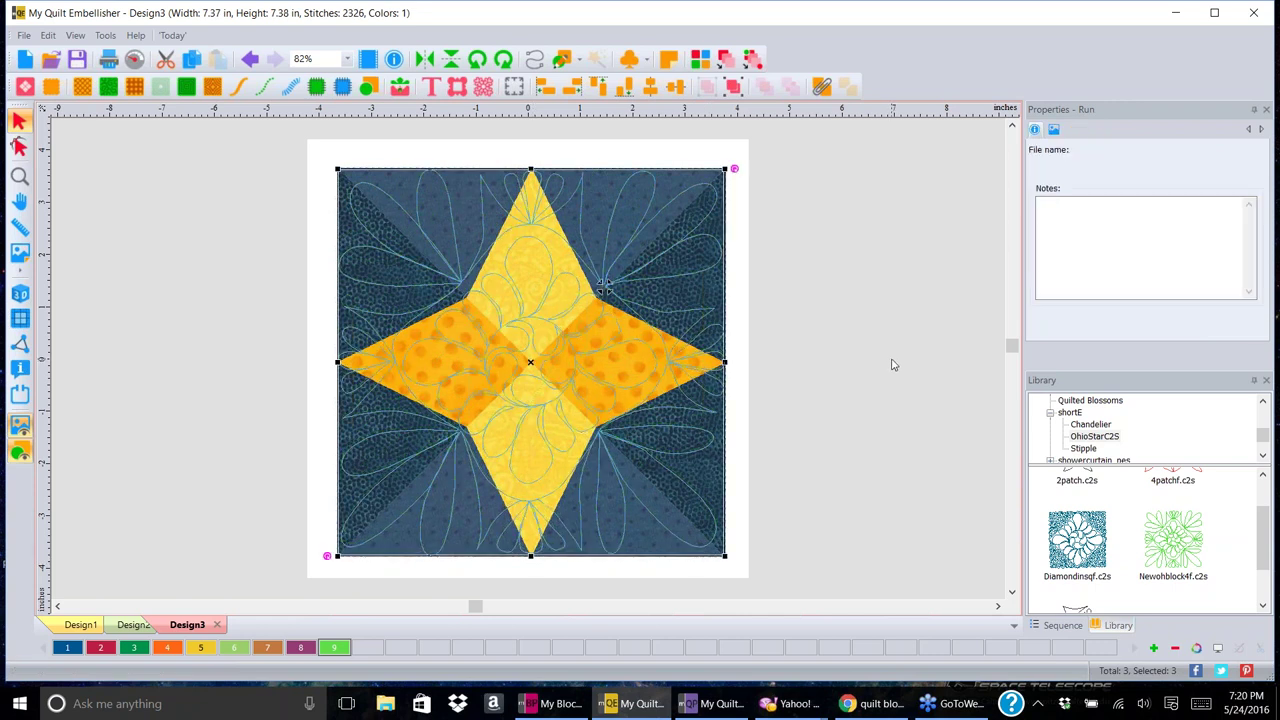
pyautogui.click(20, 293)
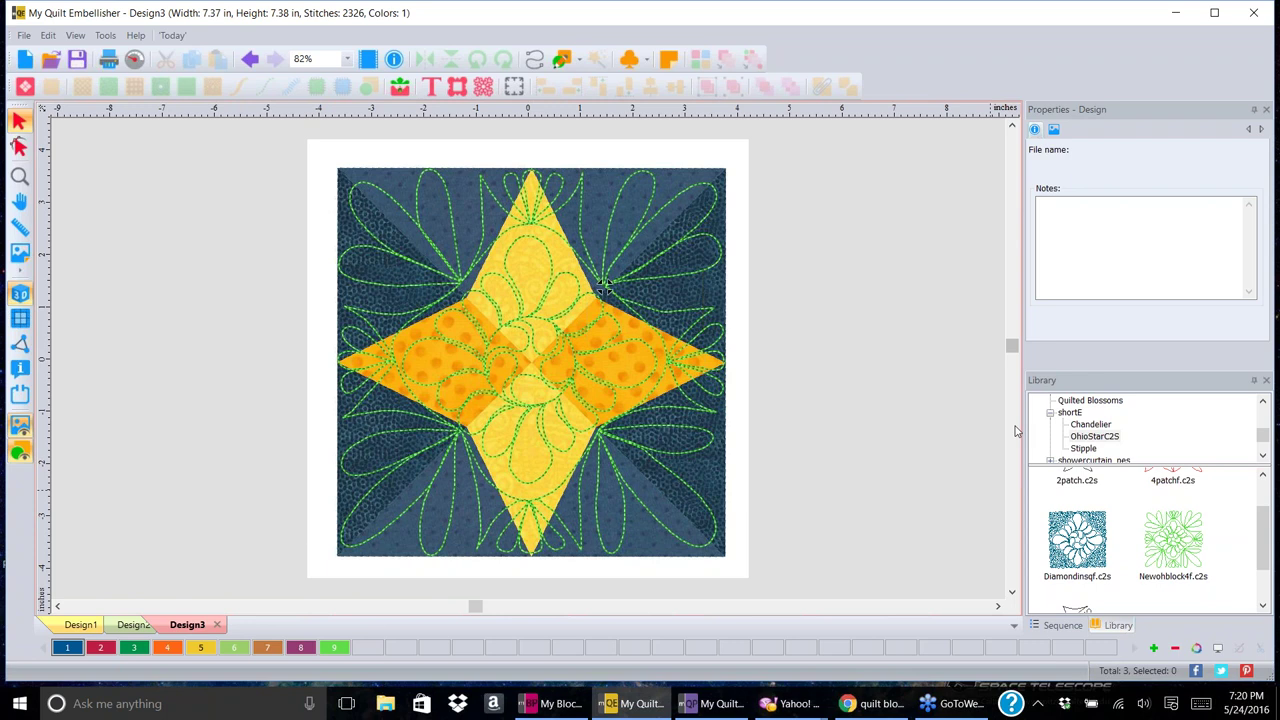
# - Create a blank design, and back in Design3 hide the backdrop and show it again
pyautogui.click(26, 60)
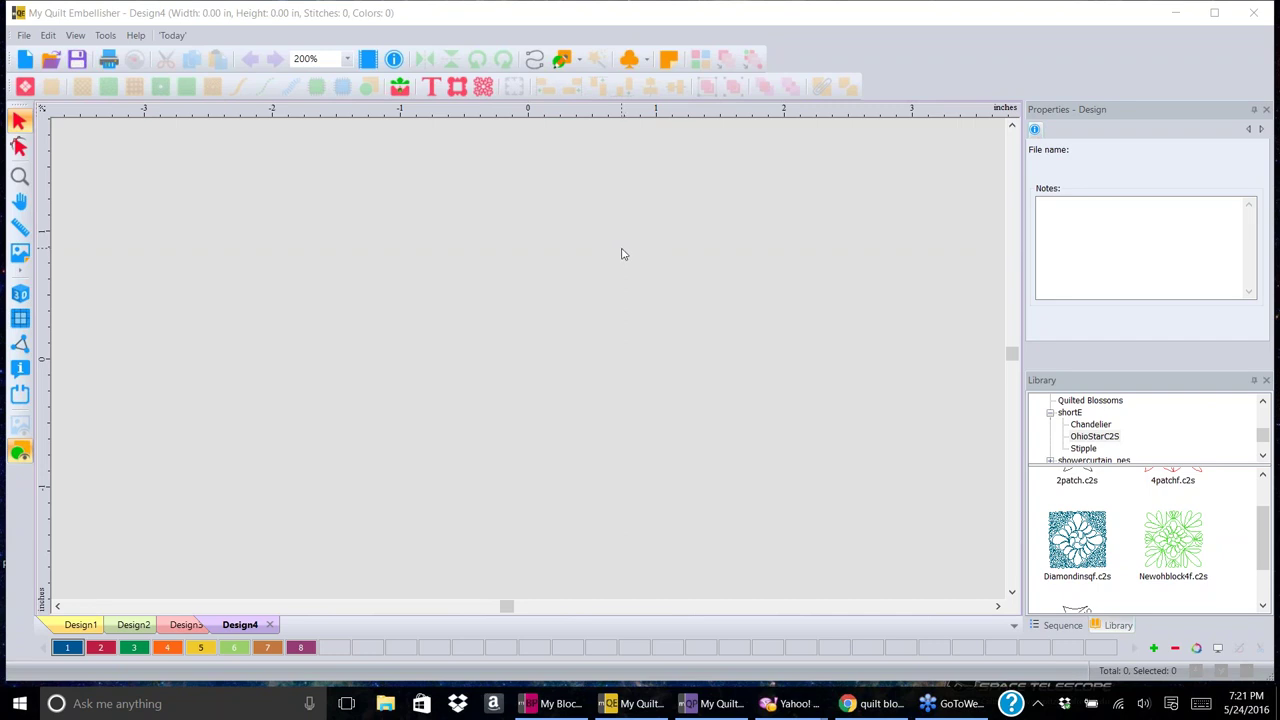
pyautogui.click(189, 626)
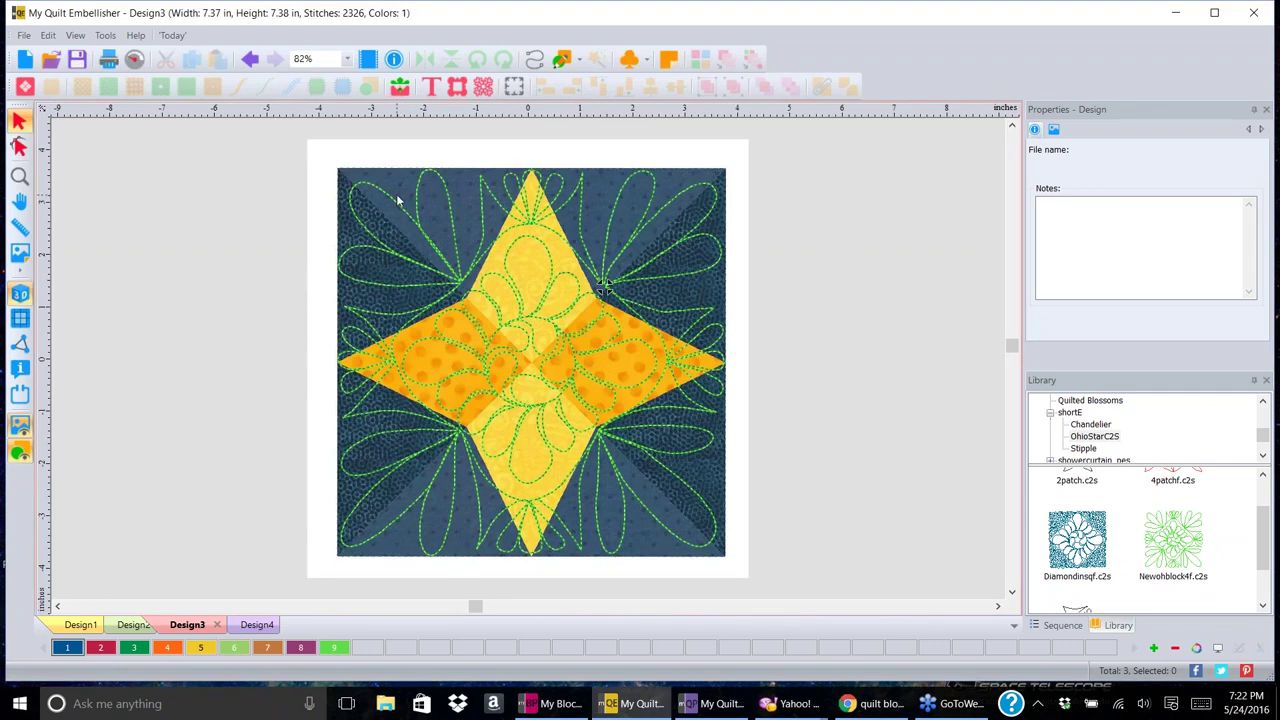
pyautogui.click(20, 428)
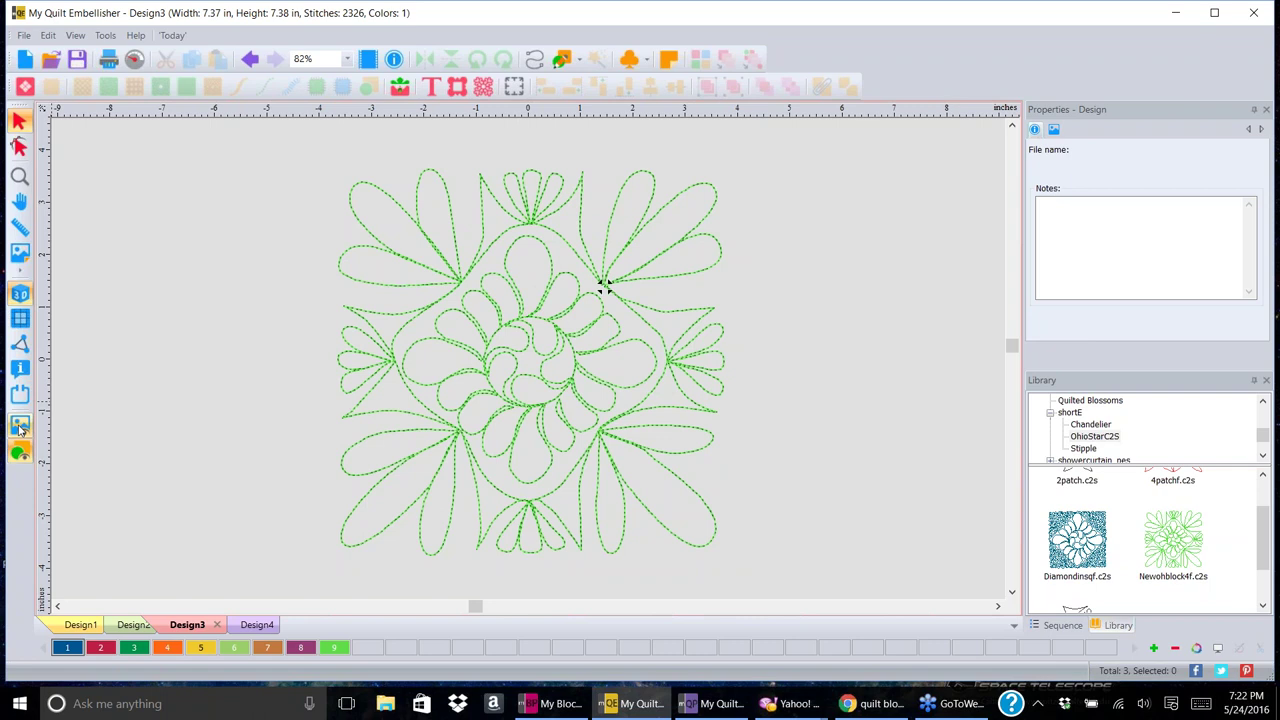
pyautogui.click(20, 428)
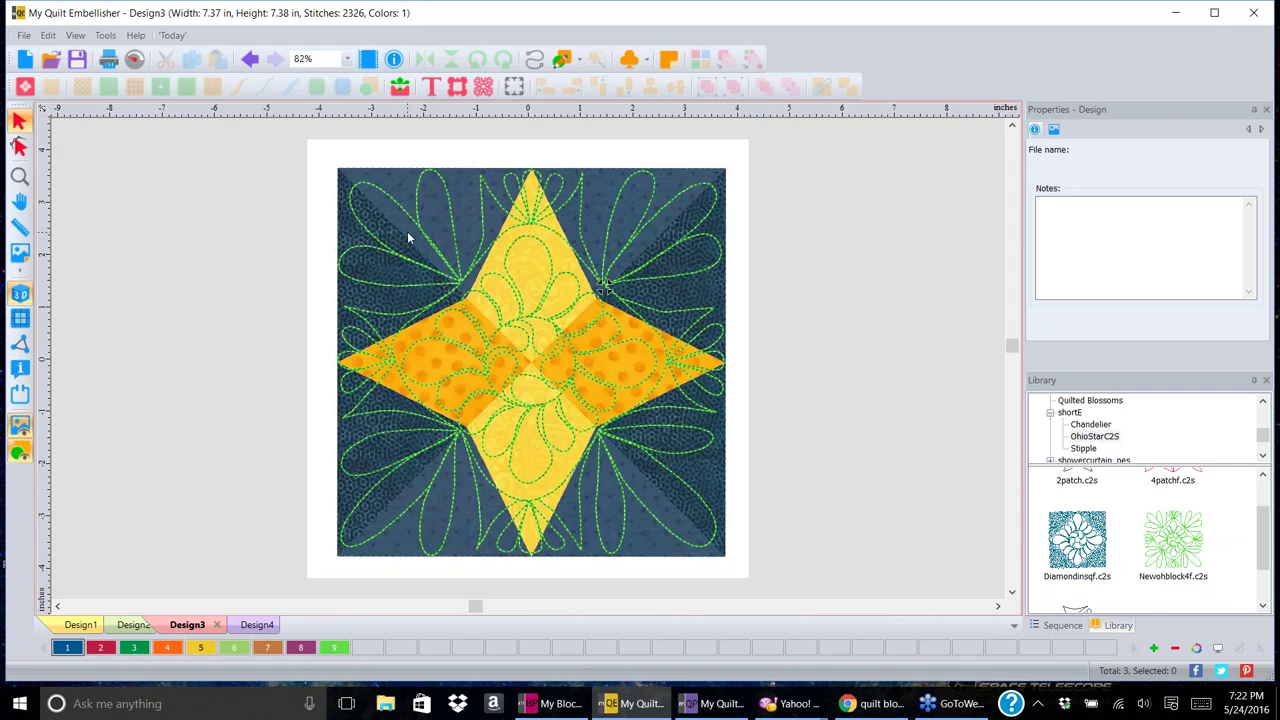
# - Review the file formats for saving Design3, pick Baby Lock/Brother/Bernina (PES v5), and close the save dialog without saving
pyautogui.click(23, 35)
pyautogui.click(86, 220)
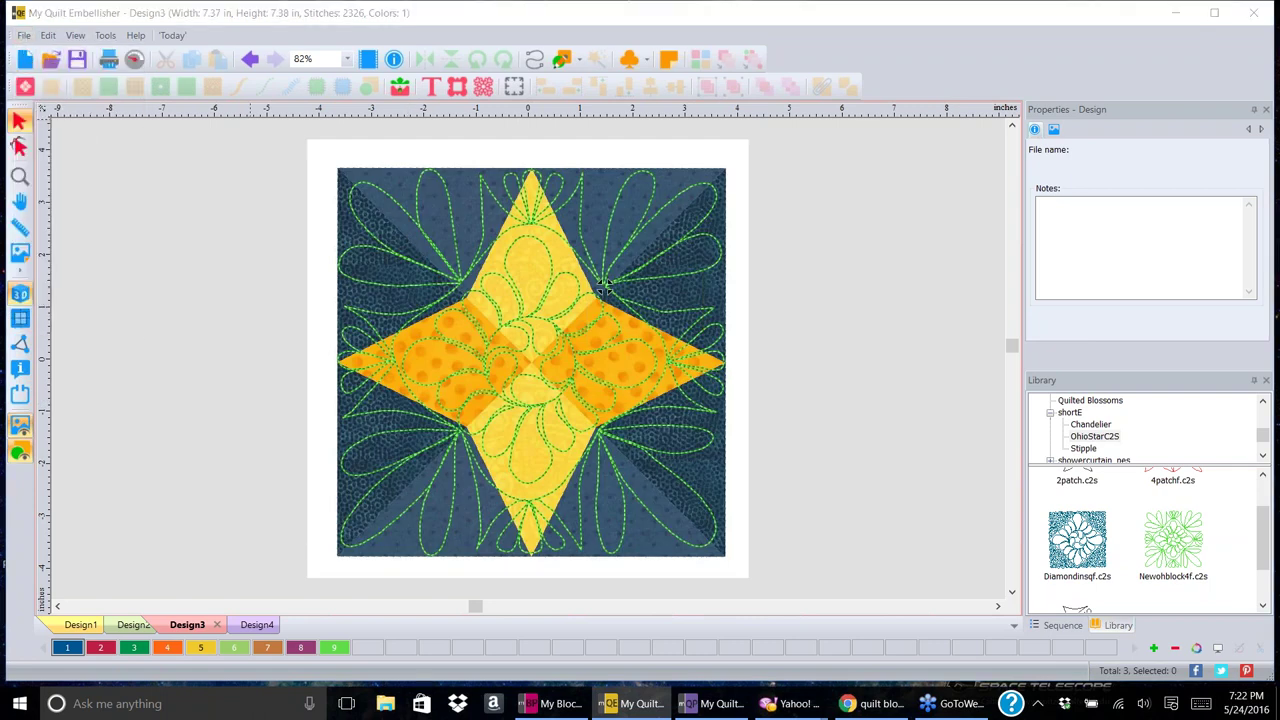
pyautogui.click(772, 450)
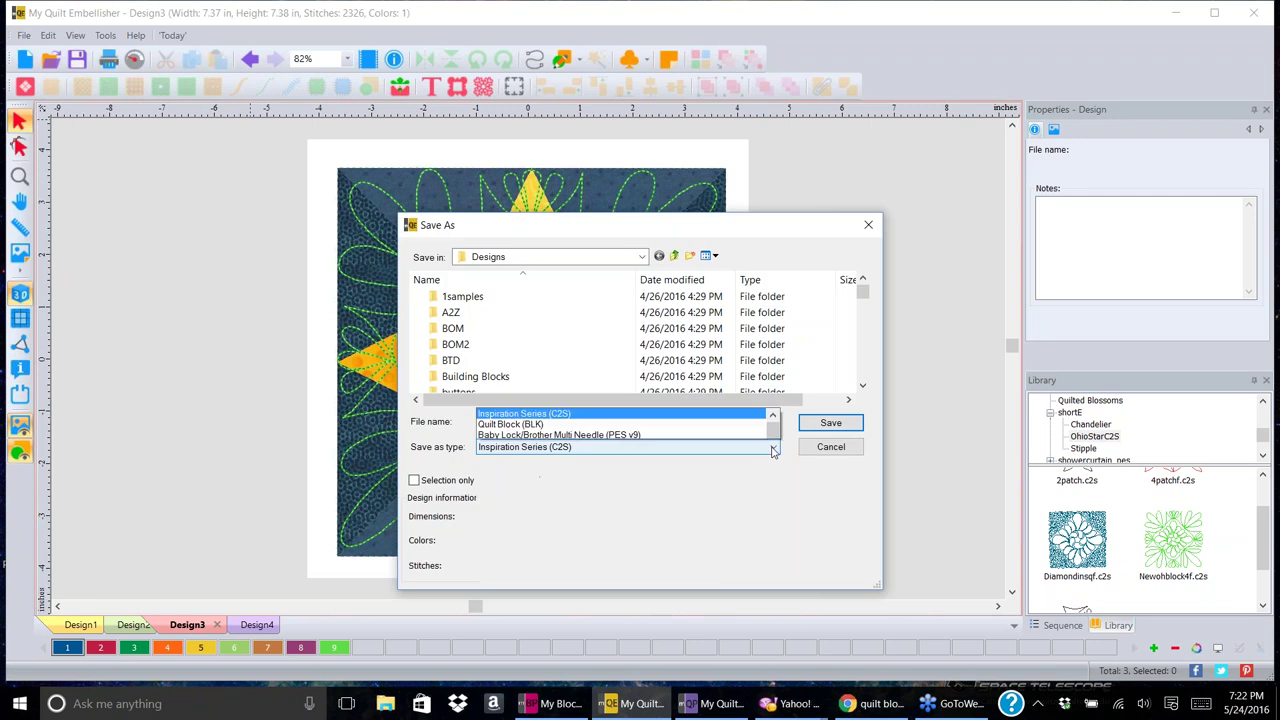
pyautogui.moveTo(775, 180); pyautogui.dragTo(775, 284)
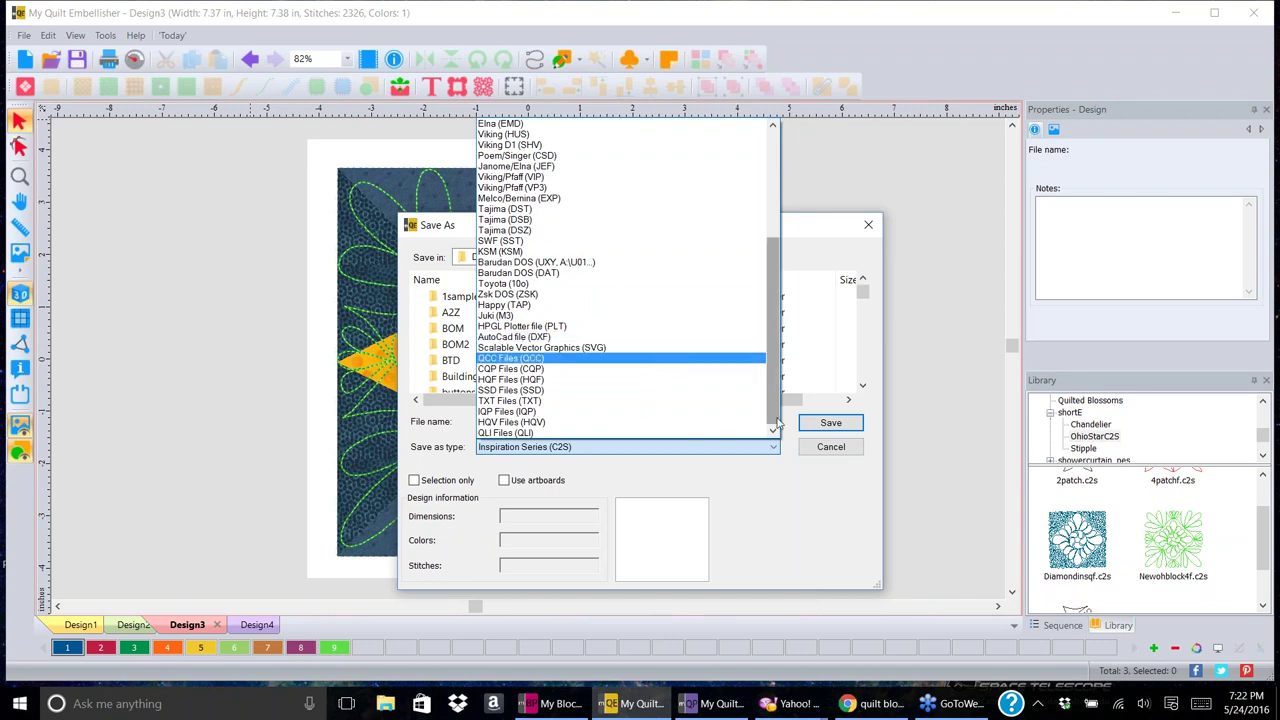
pyautogui.moveTo(773, 380); pyautogui.dragTo(773, 274)
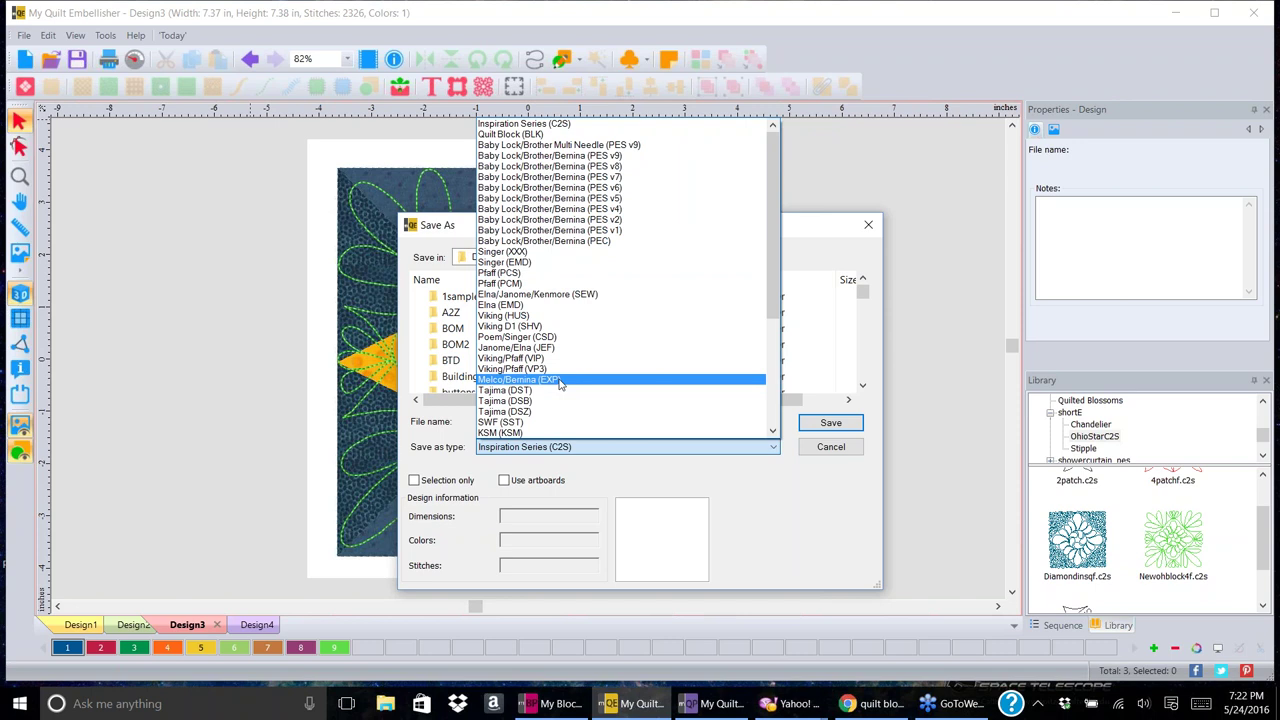
pyautogui.moveTo(780, 165); pyautogui.dragTo(783, 402)
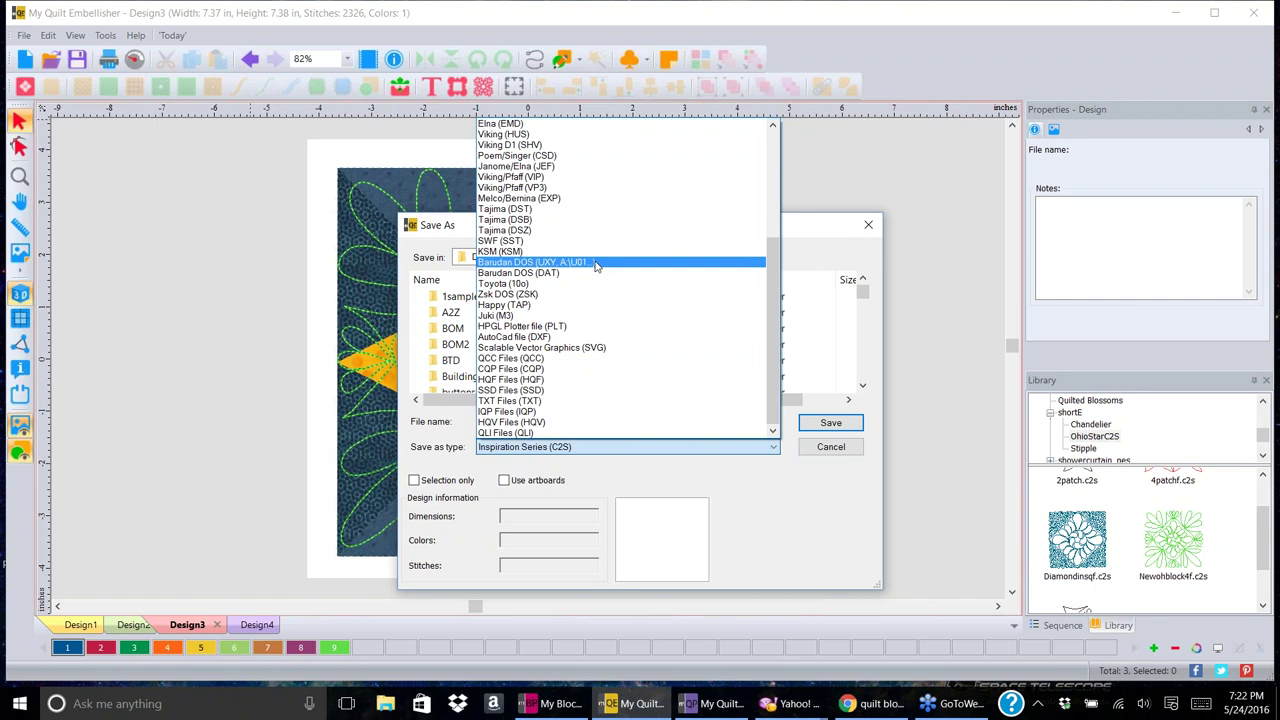
pyautogui.click(928, 233)
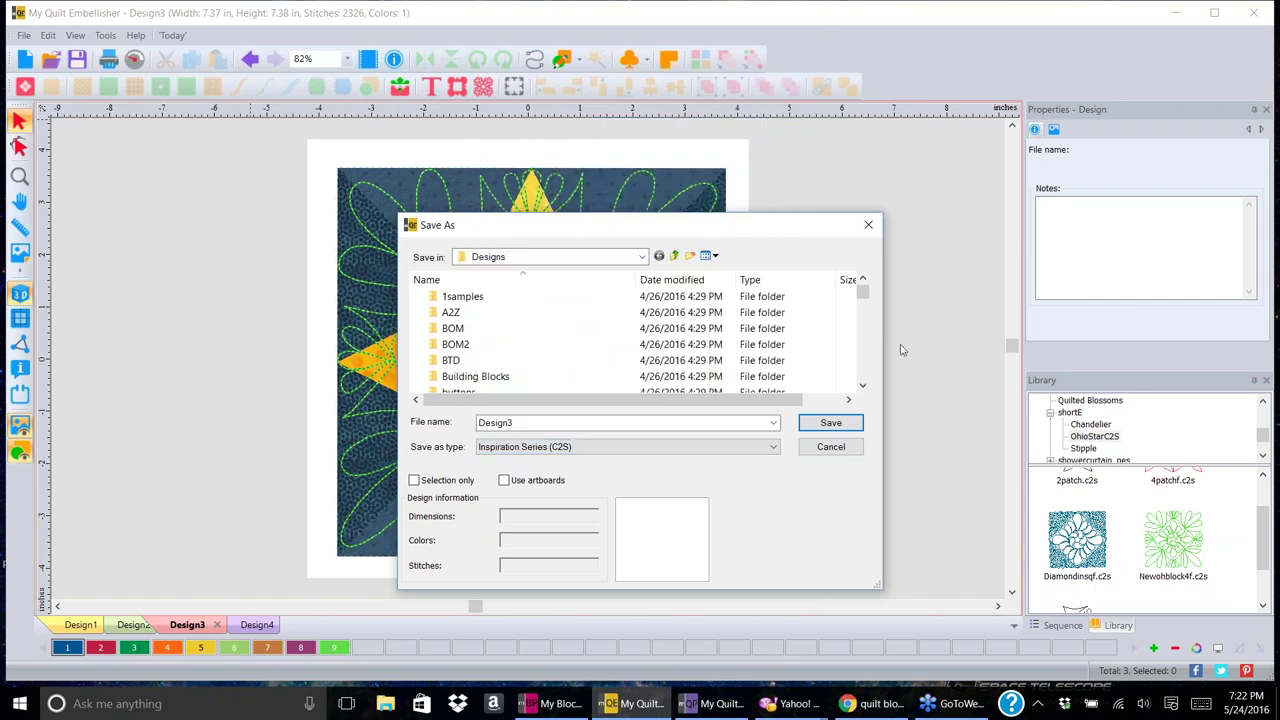
pyautogui.click(770, 447)
pyautogui.click(651, 199)
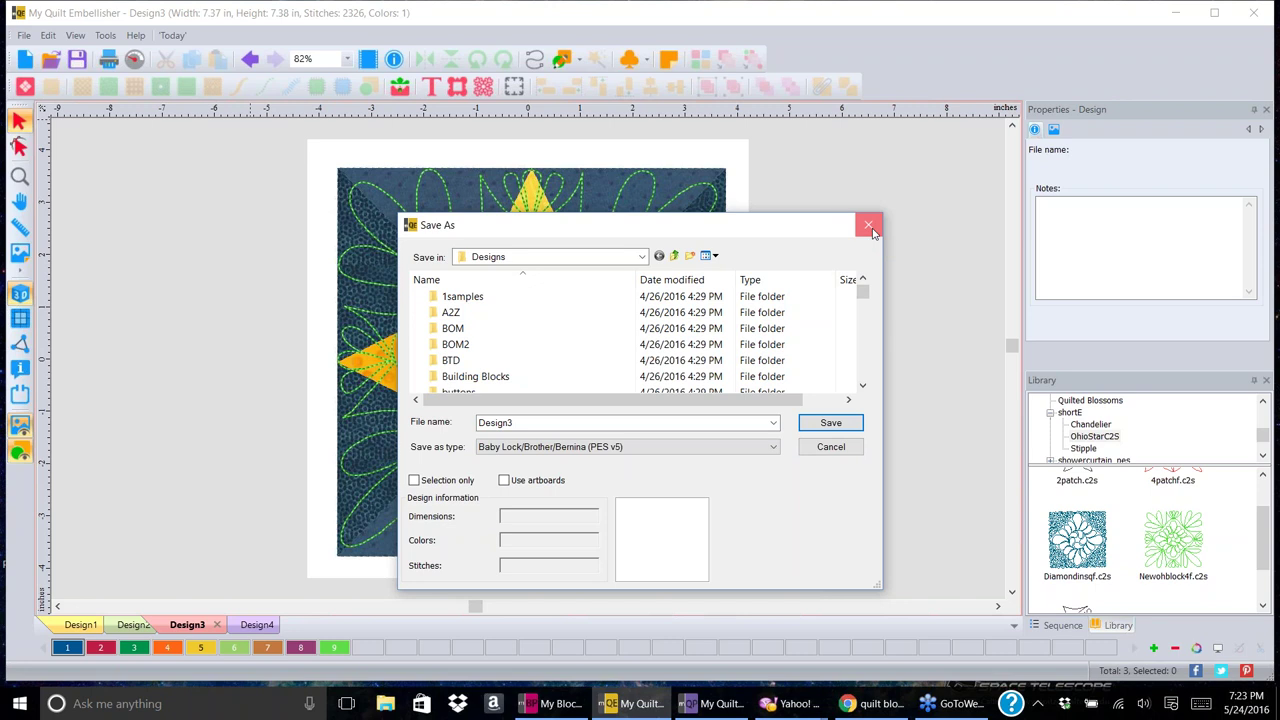
pyautogui.press('Escape')
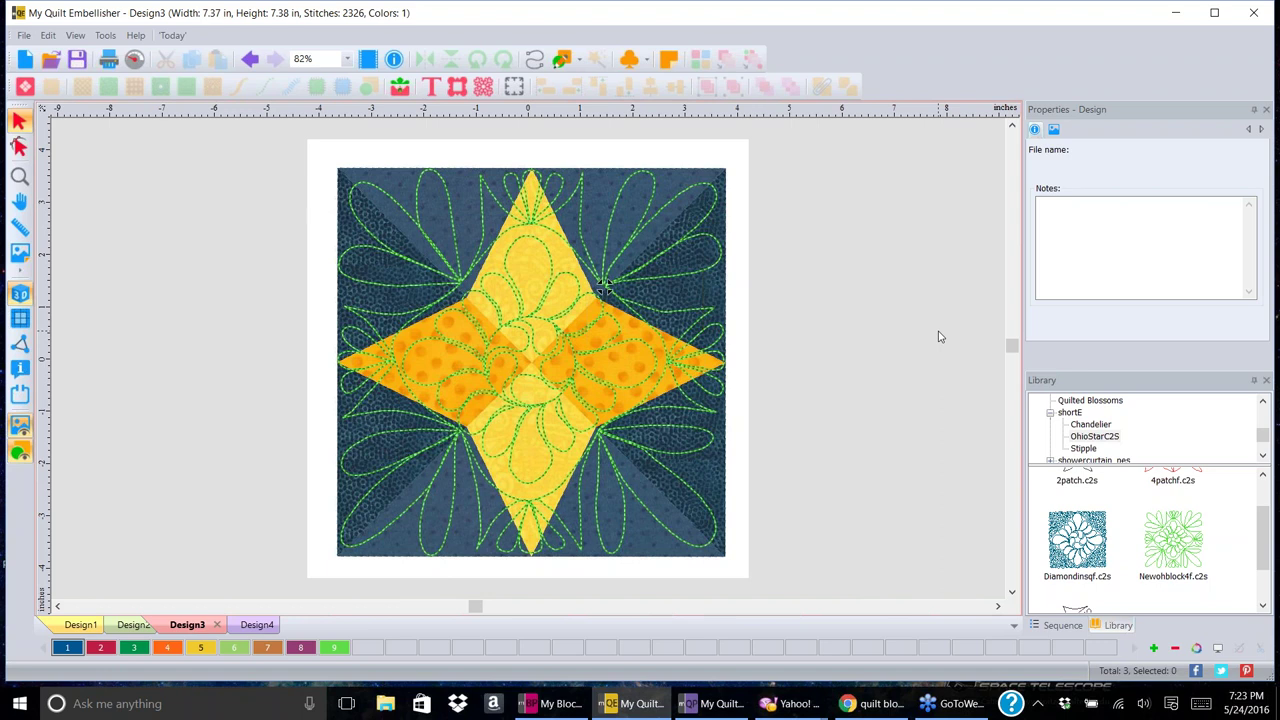
# - Create a new design and load the fancyfans image as its backdrop
pyautogui.click(26, 61)
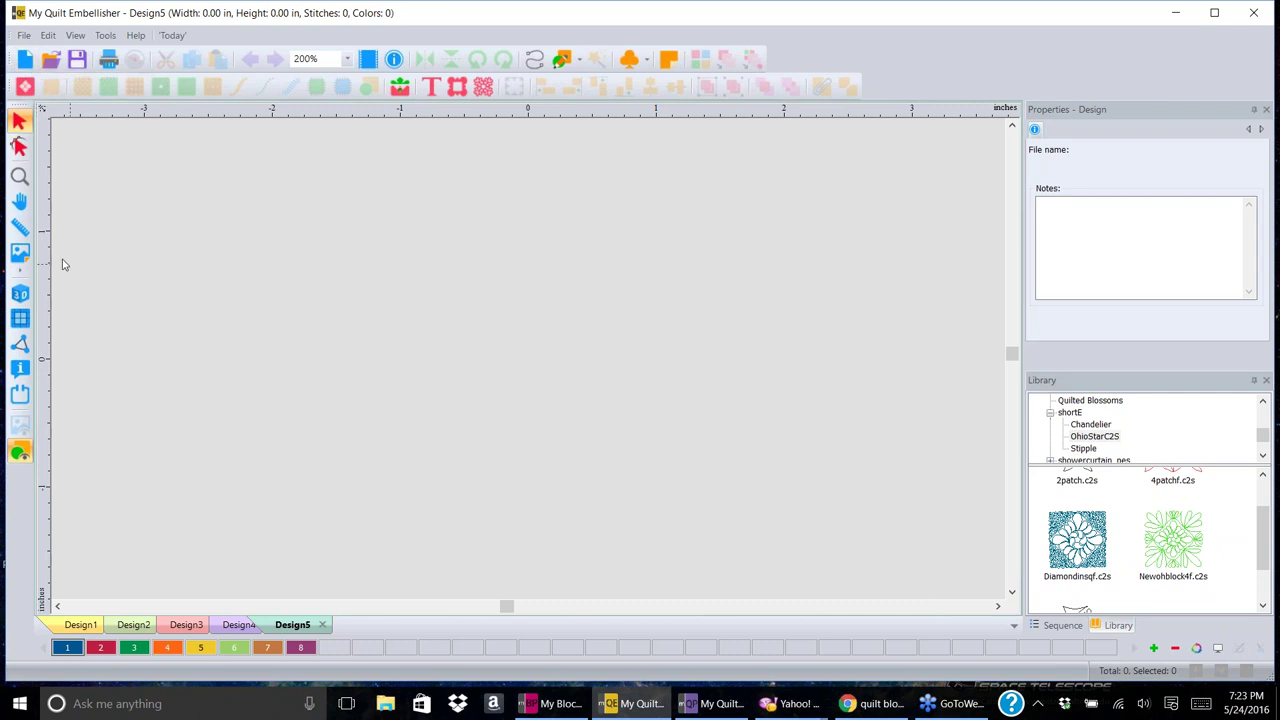
pyautogui.click(20, 256)
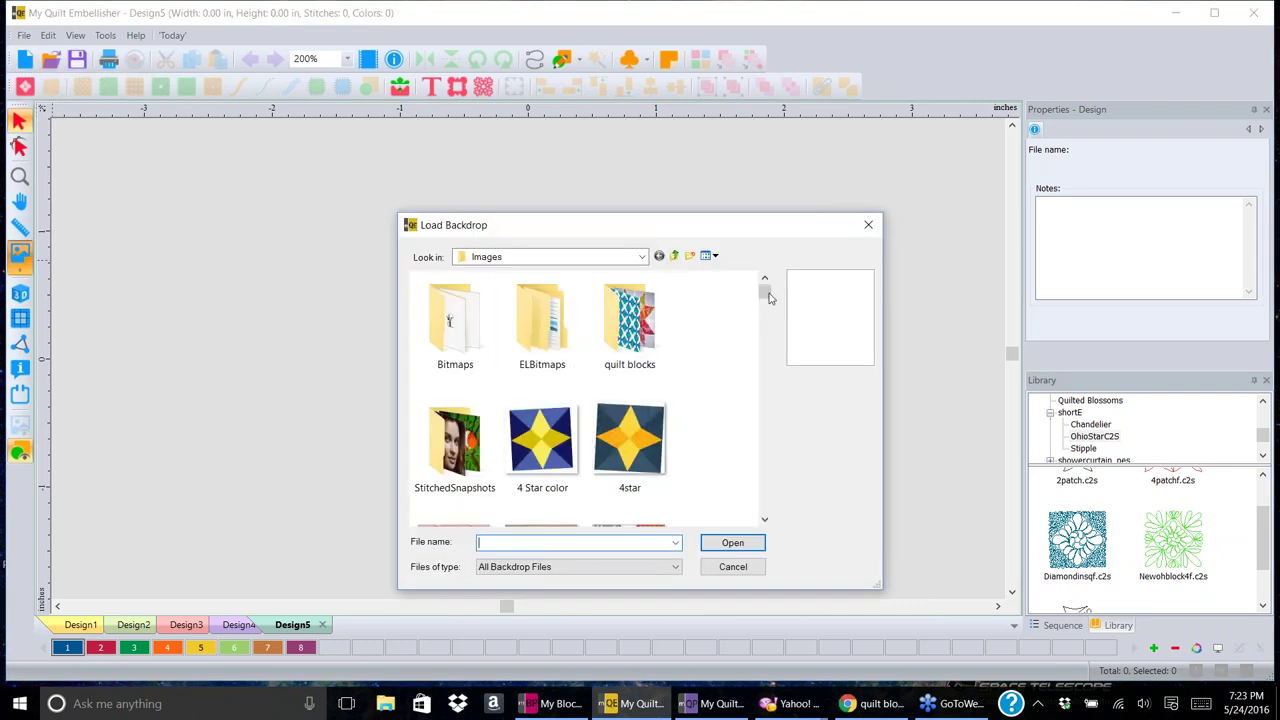
pyautogui.moveTo(769, 298); pyautogui.dragTo(771, 302)
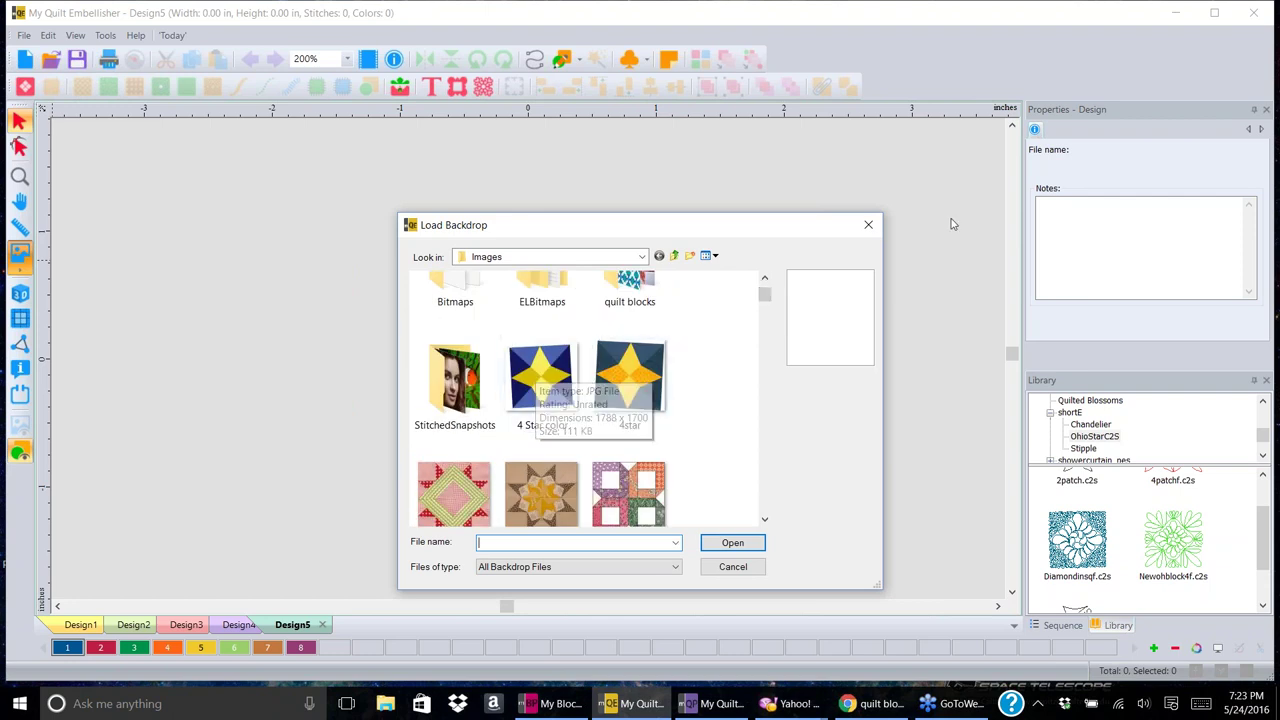
pyautogui.moveTo(767, 296); pyautogui.dragTo(786, 384)
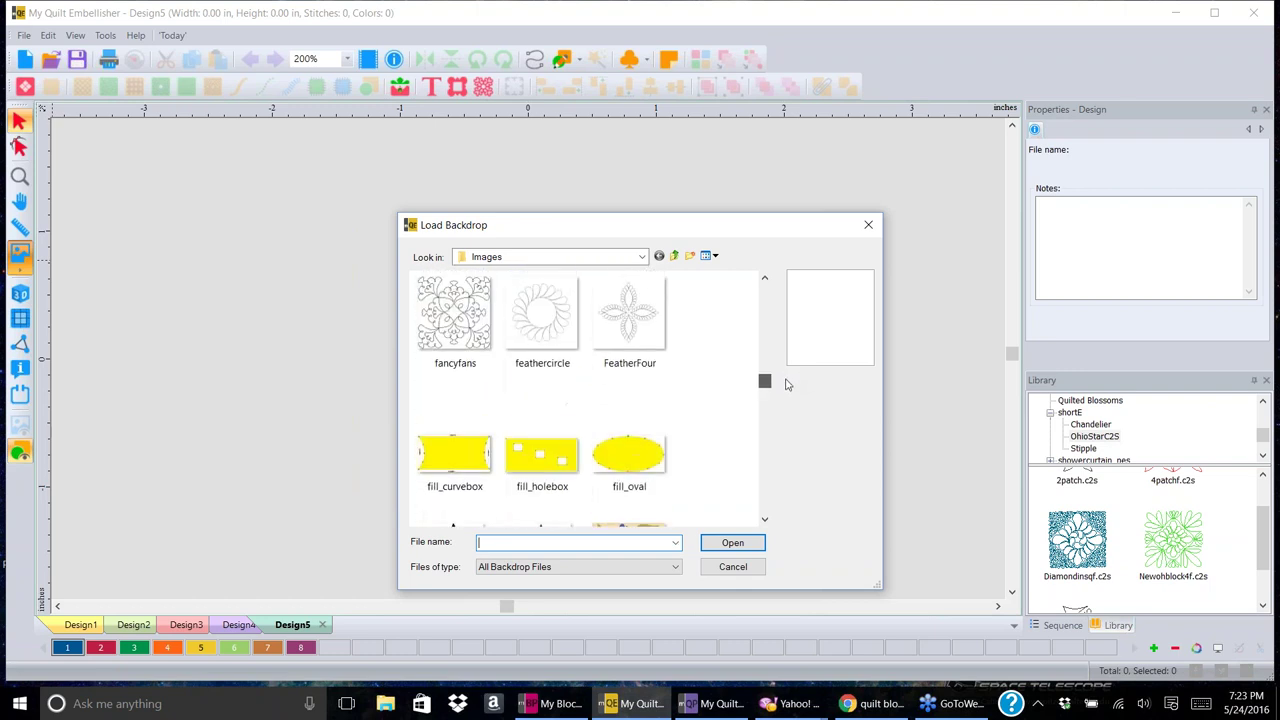
pyautogui.click(462, 300)
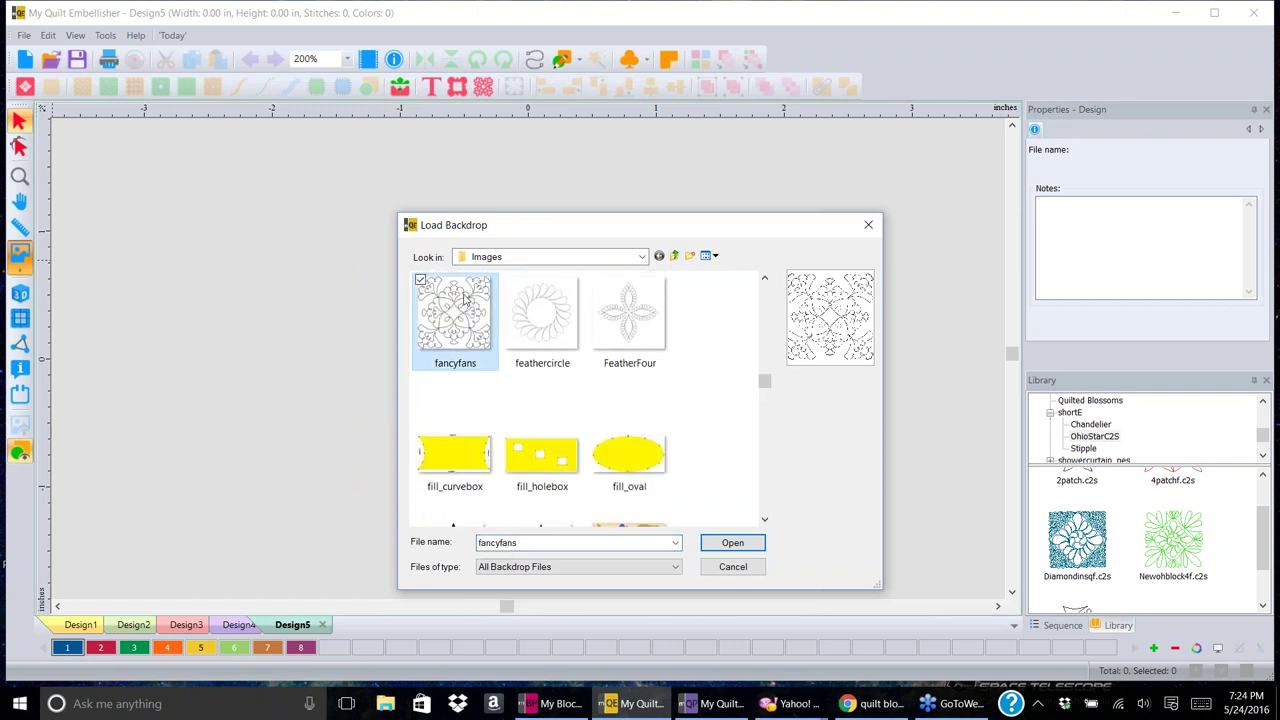
pyautogui.click(733, 542)
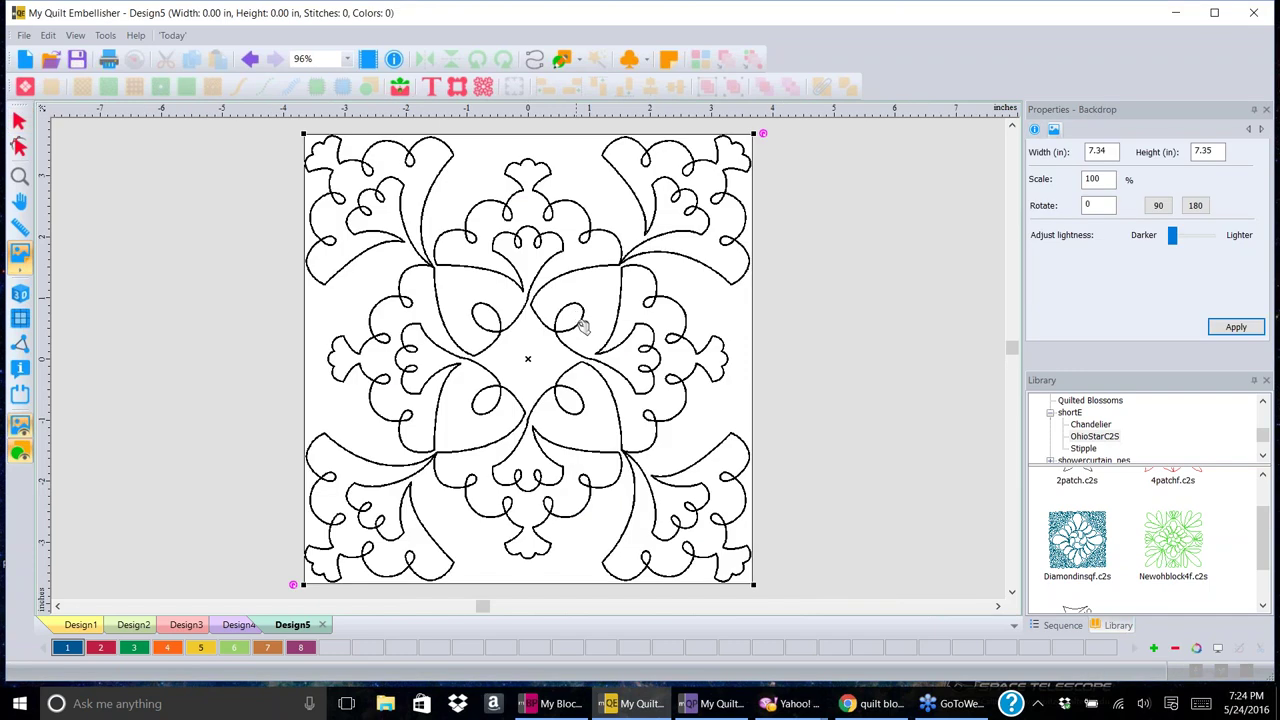
# - Examine the line work of the fancyfans backdrop up close and as a whole
pyautogui.scroll(10, 588, 332)
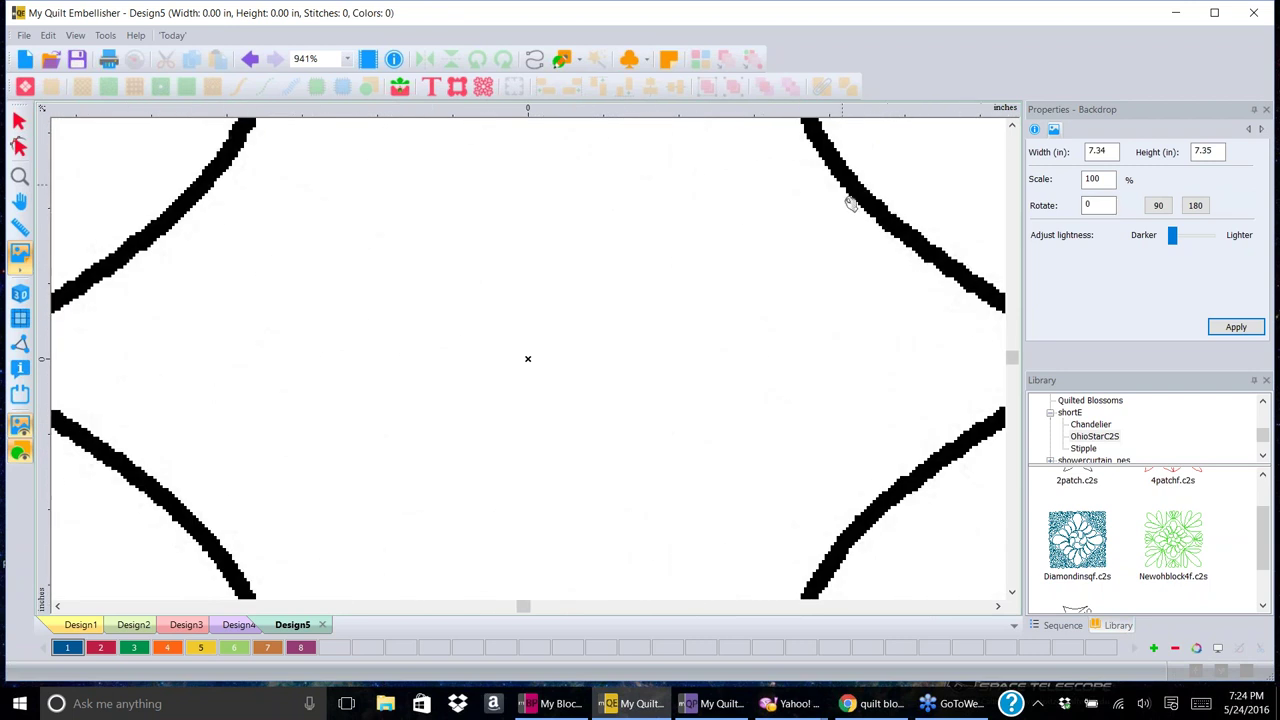
pyautogui.scroll(-2, 914, 330)
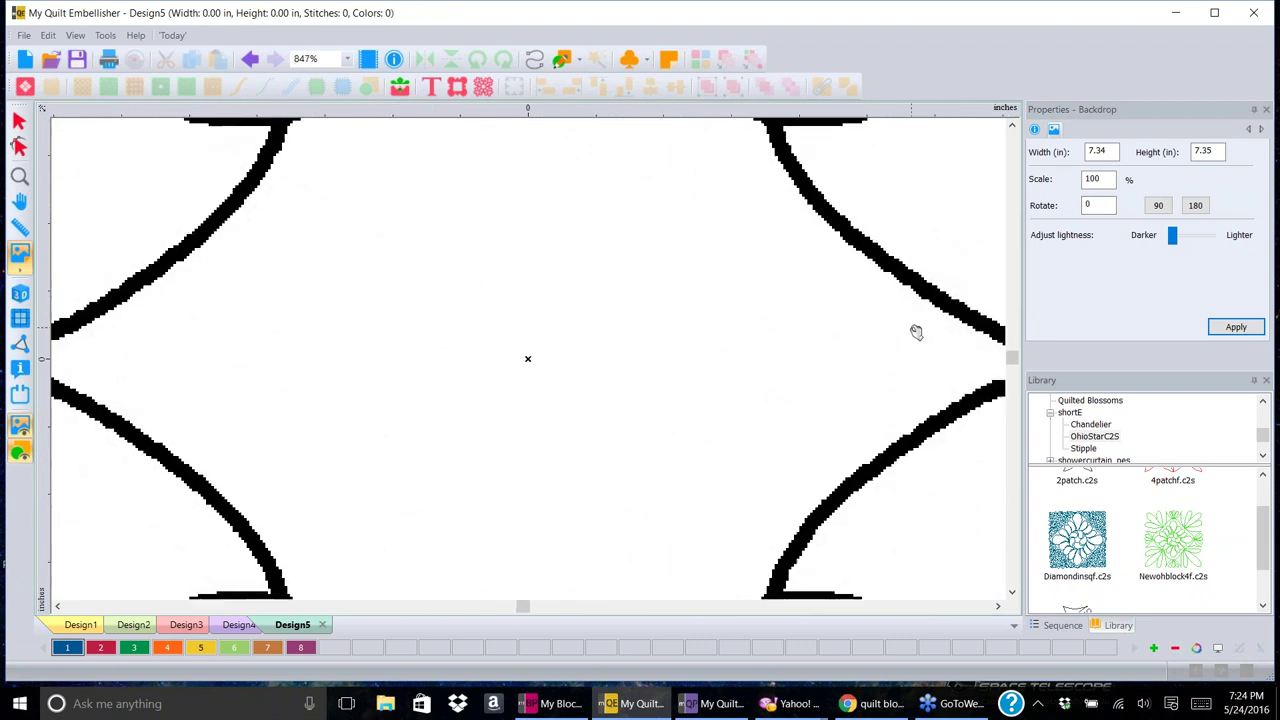
pyautogui.scroll(-3, 914, 330)
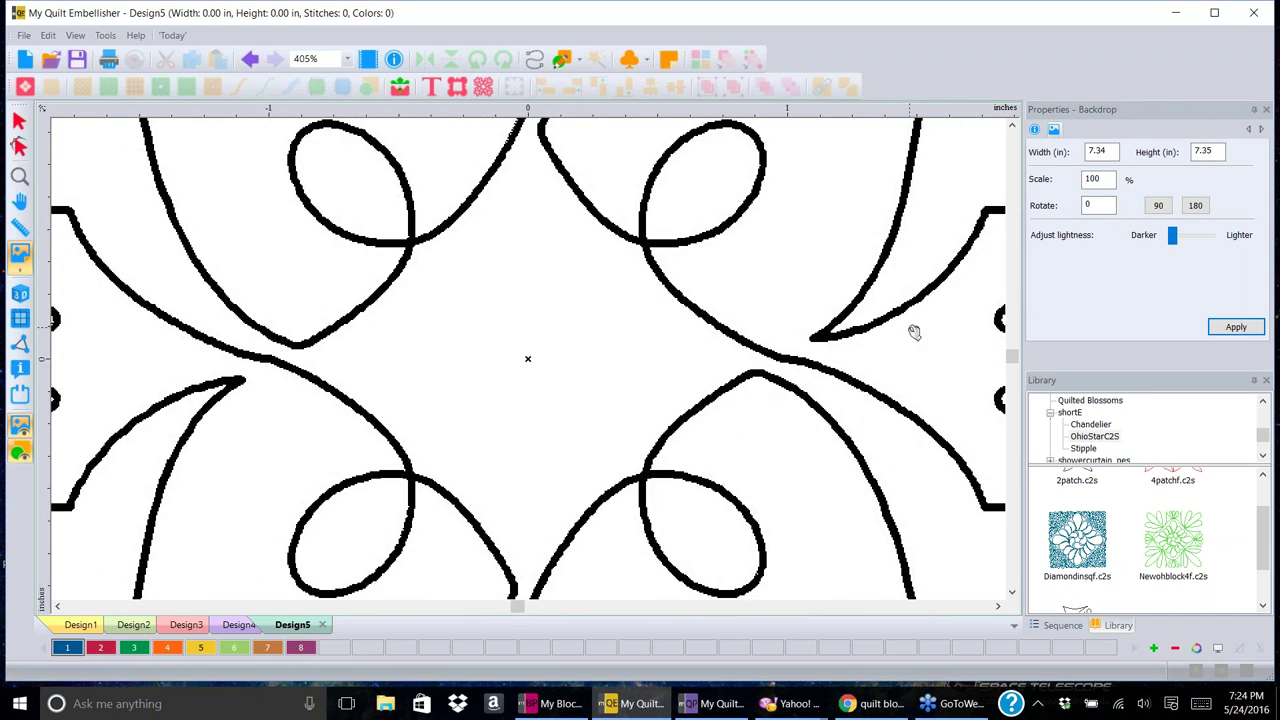
pyautogui.scroll(-2, 914, 330)
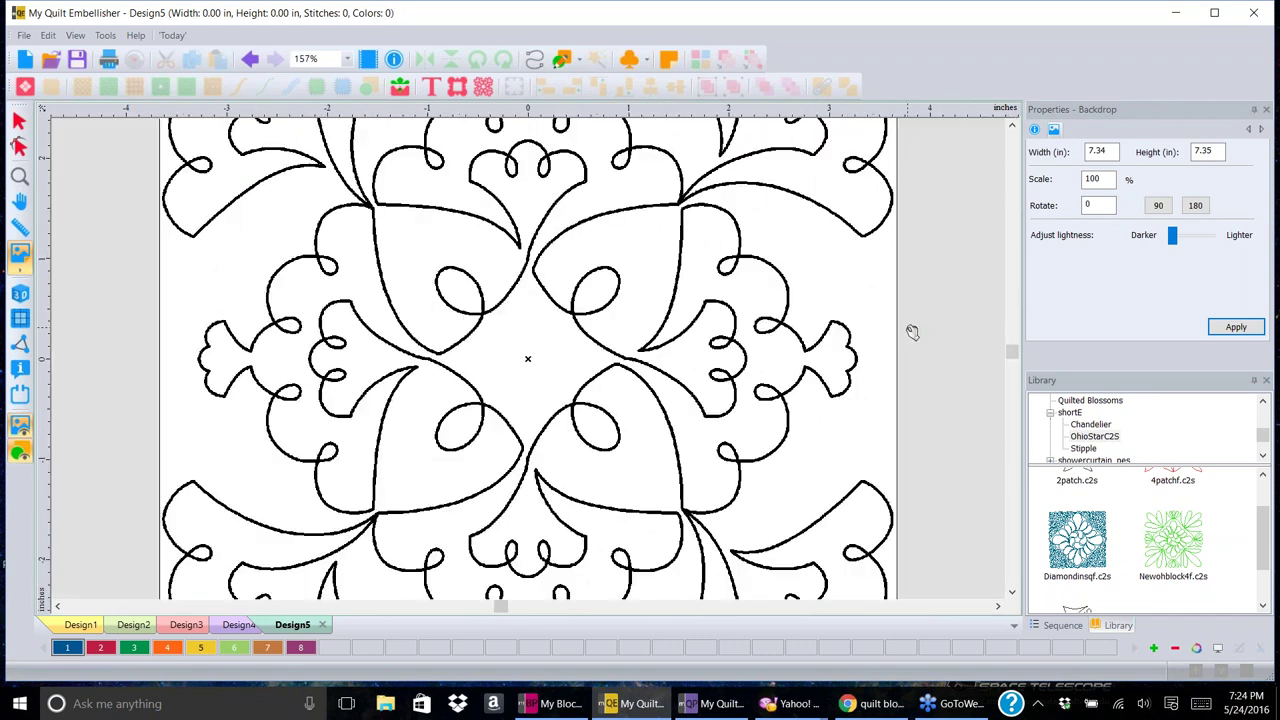
pyautogui.scroll(-2, 912, 331)
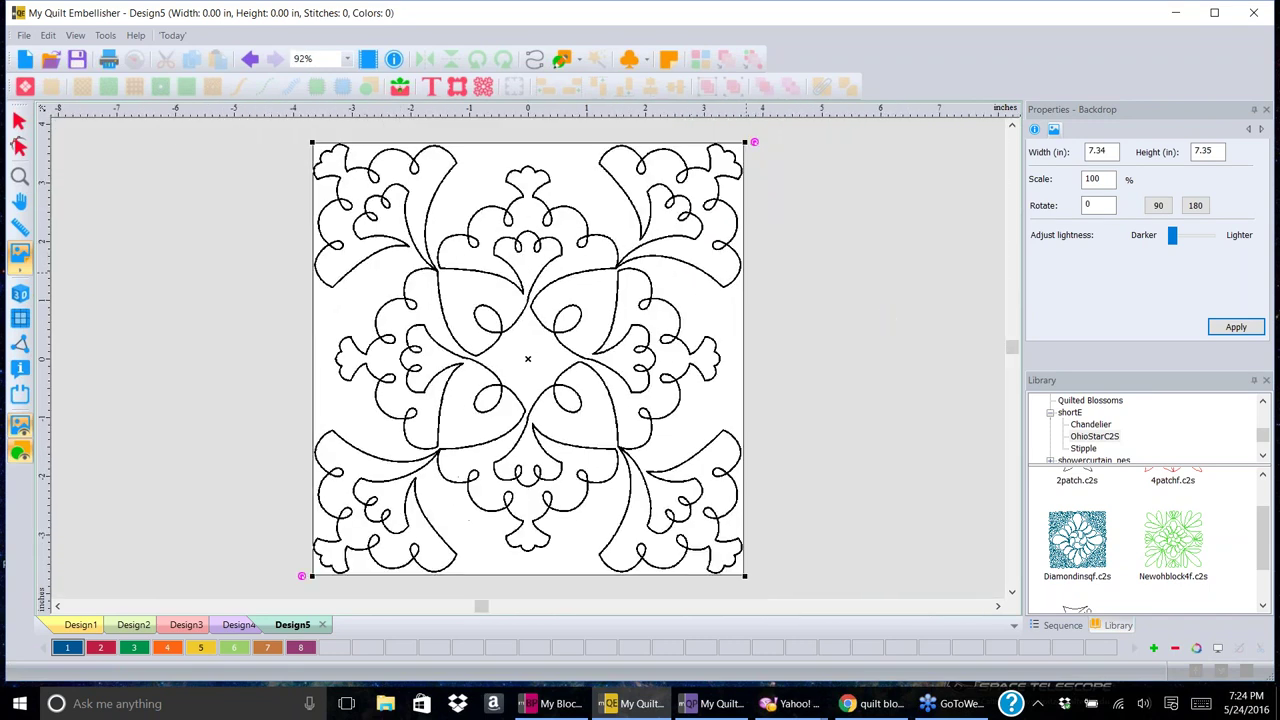
pyautogui.scroll(1, 726, 282)
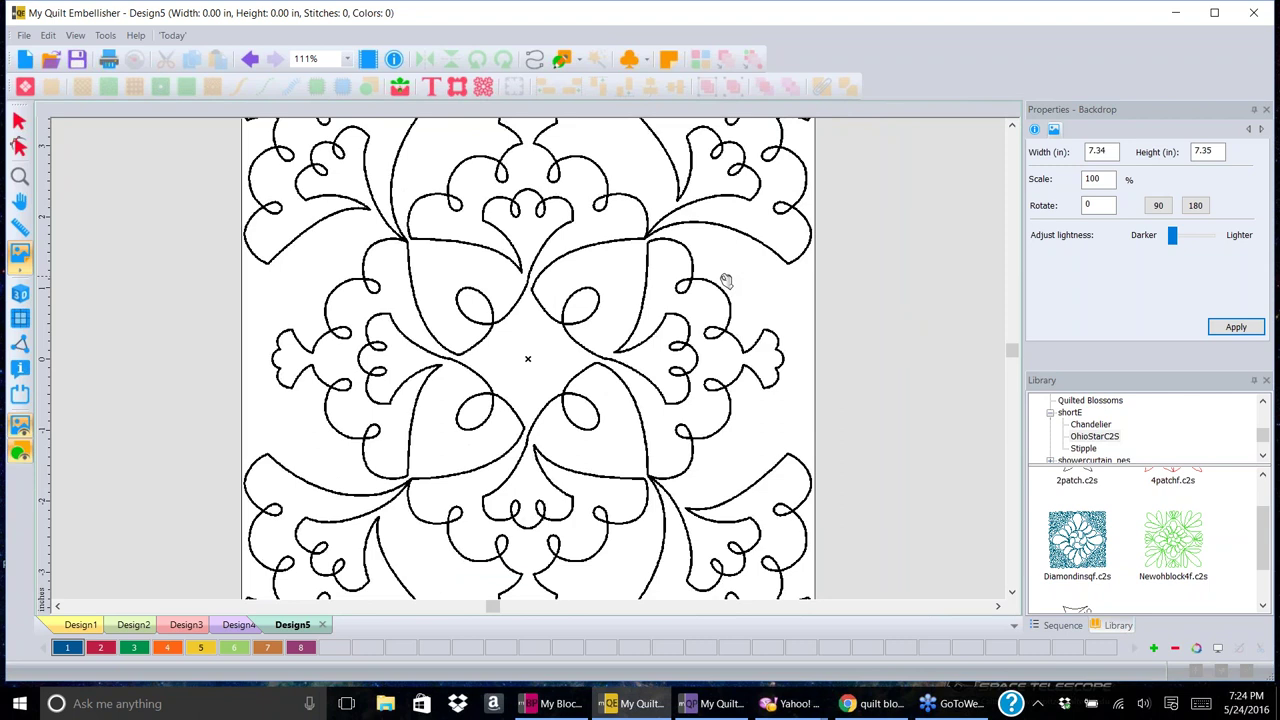
pyautogui.scroll(2, 778, 287)
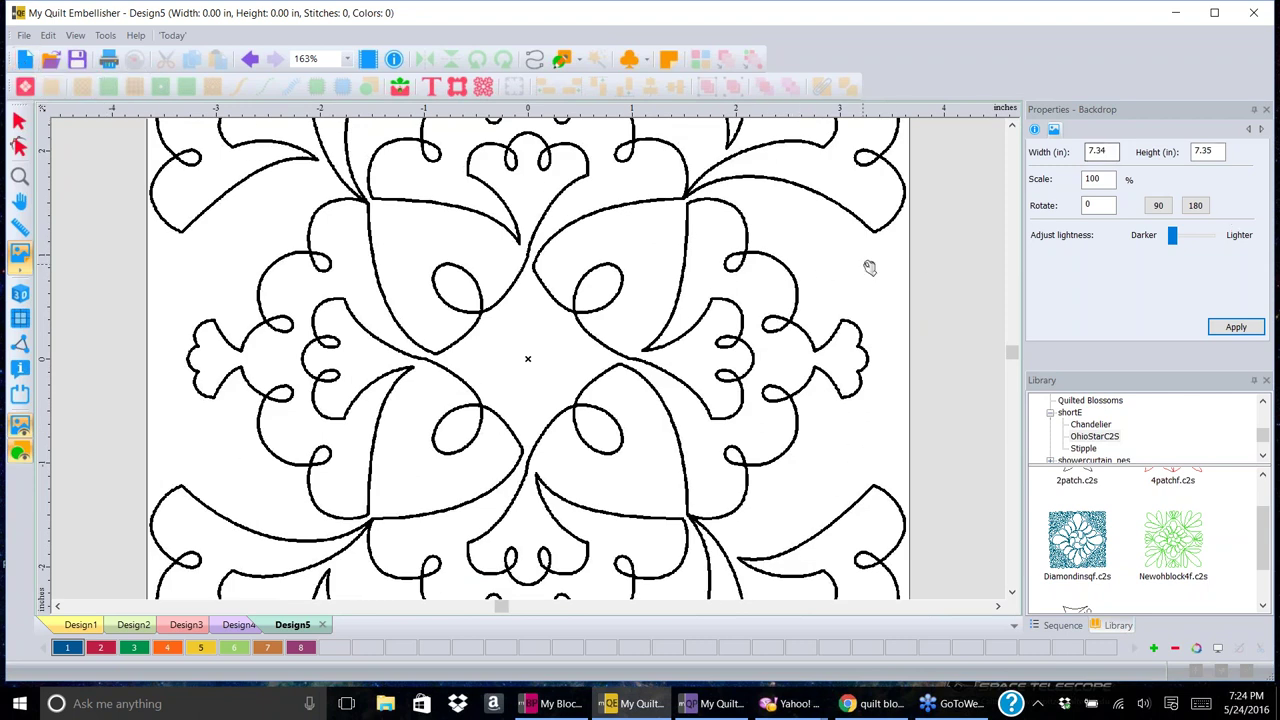
pyautogui.scroll(-1, 901, 267)
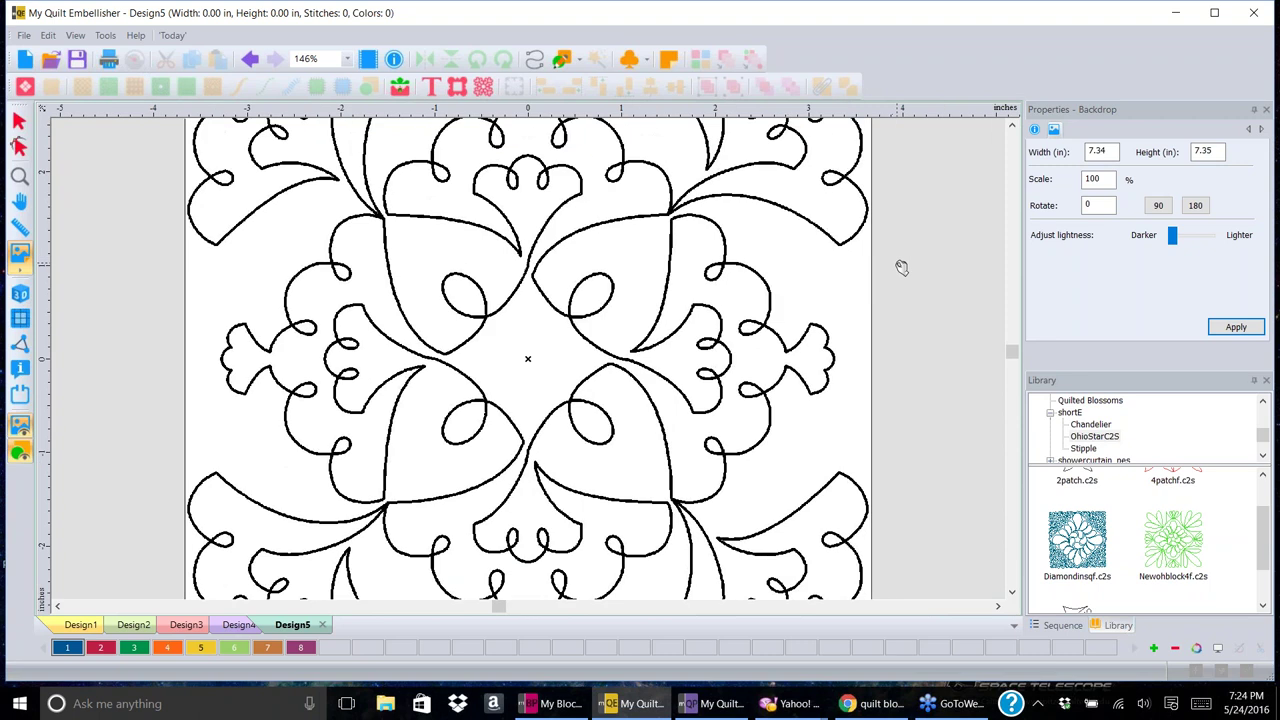
pyautogui.scroll(-3, 901, 267)
# - Set the fancyfans backdrop's width to 6 in, keeping its proportions
pyautogui.write('6')
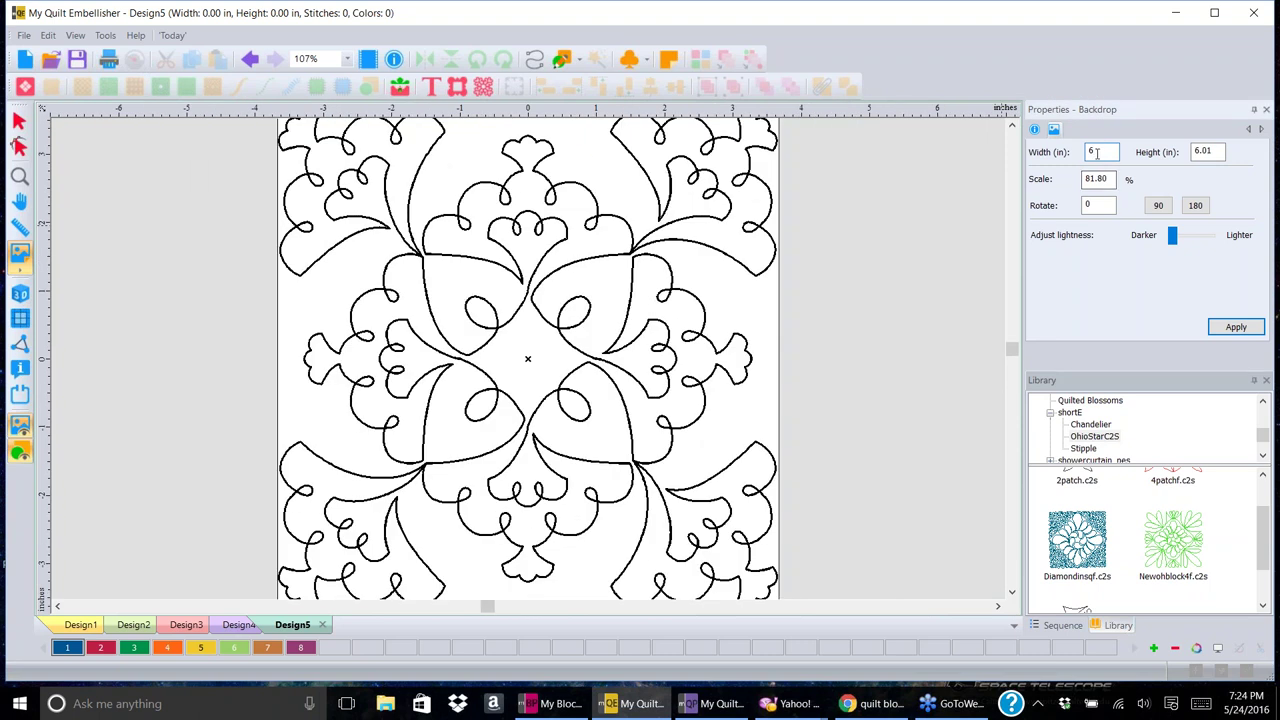
pyautogui.click(1236, 327)
pyautogui.scroll(1, 688, 283)
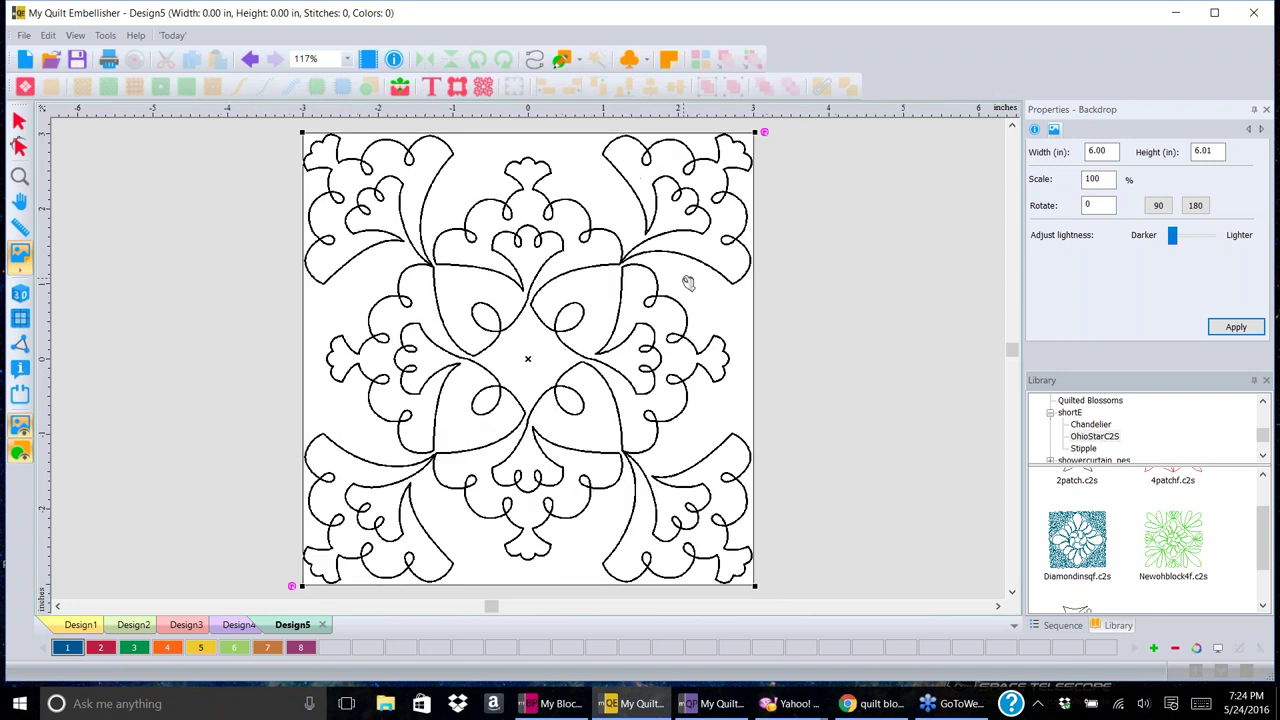
pyautogui.scroll(2, 688, 283)
pyautogui.scroll(1, 688, 283)
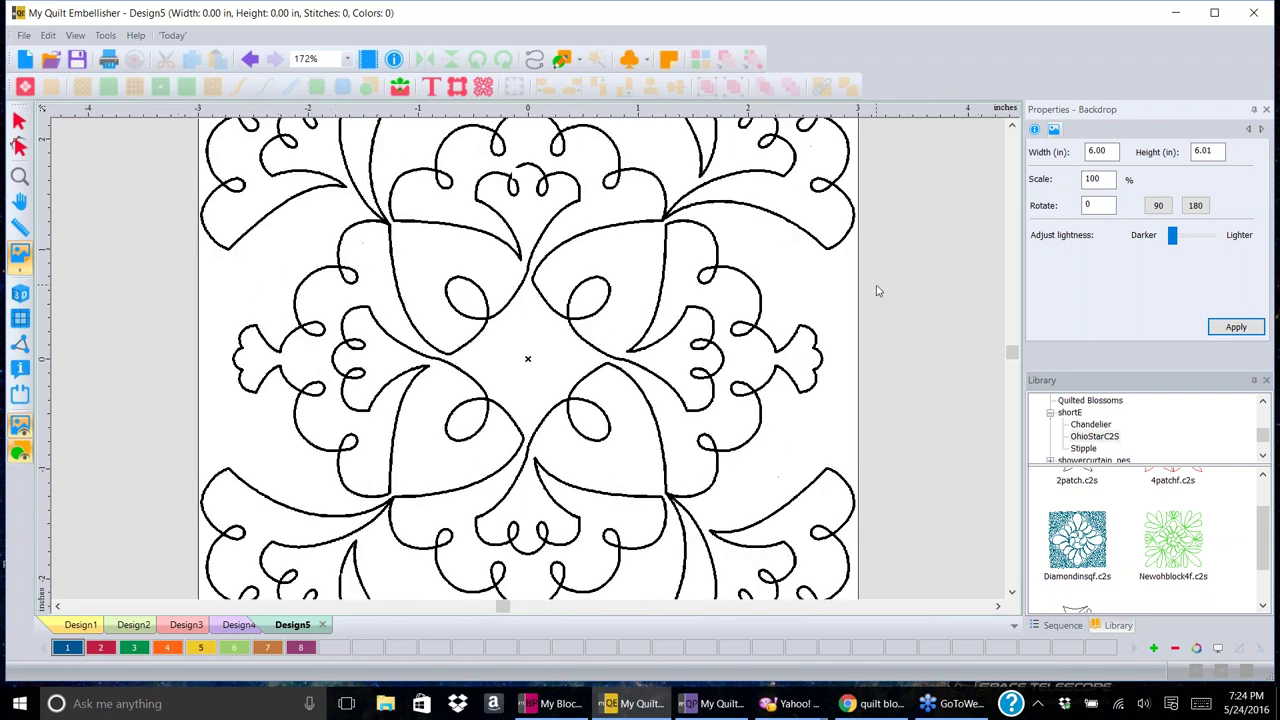
pyautogui.scroll(1, 743, 286)
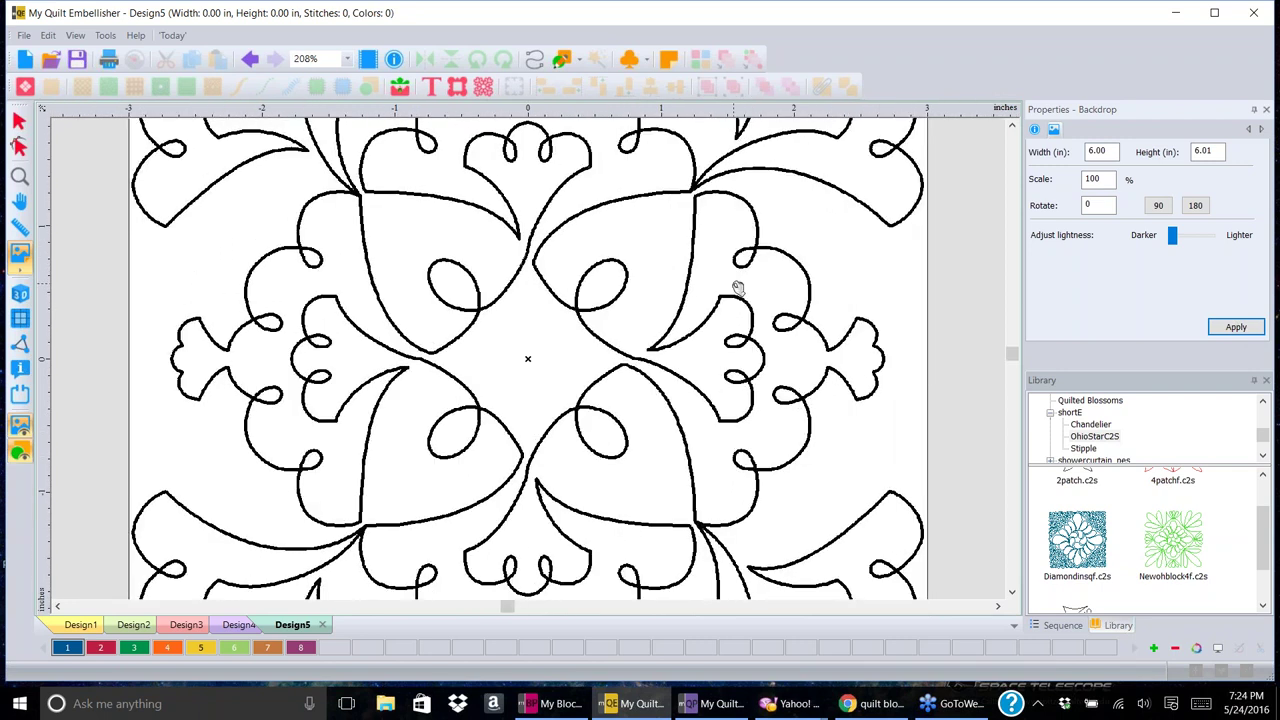
# - Trace the curved stem and the first scalloped lobe of the fan just right of centre by hand with the Run tool
pyautogui.click(534, 59)
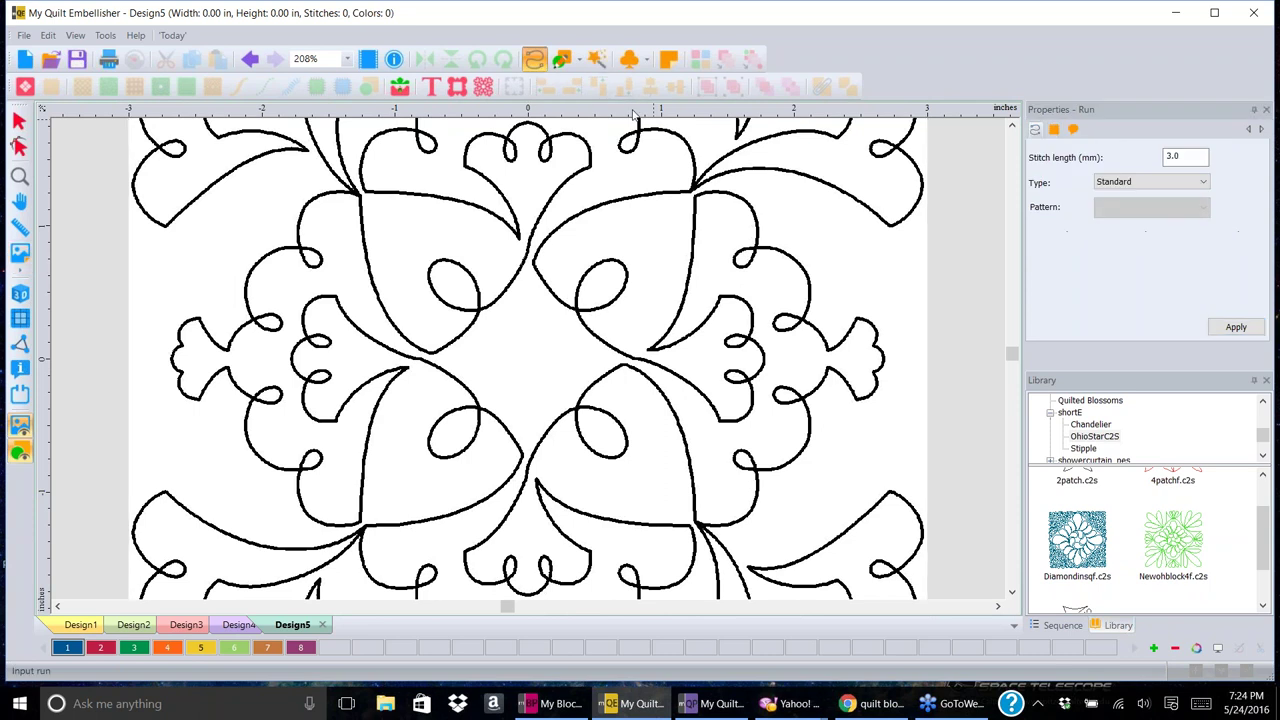
pyautogui.click(695, 197)
pyautogui.click(688, 280)
pyautogui.click(676, 321)
pyautogui.click(651, 347)
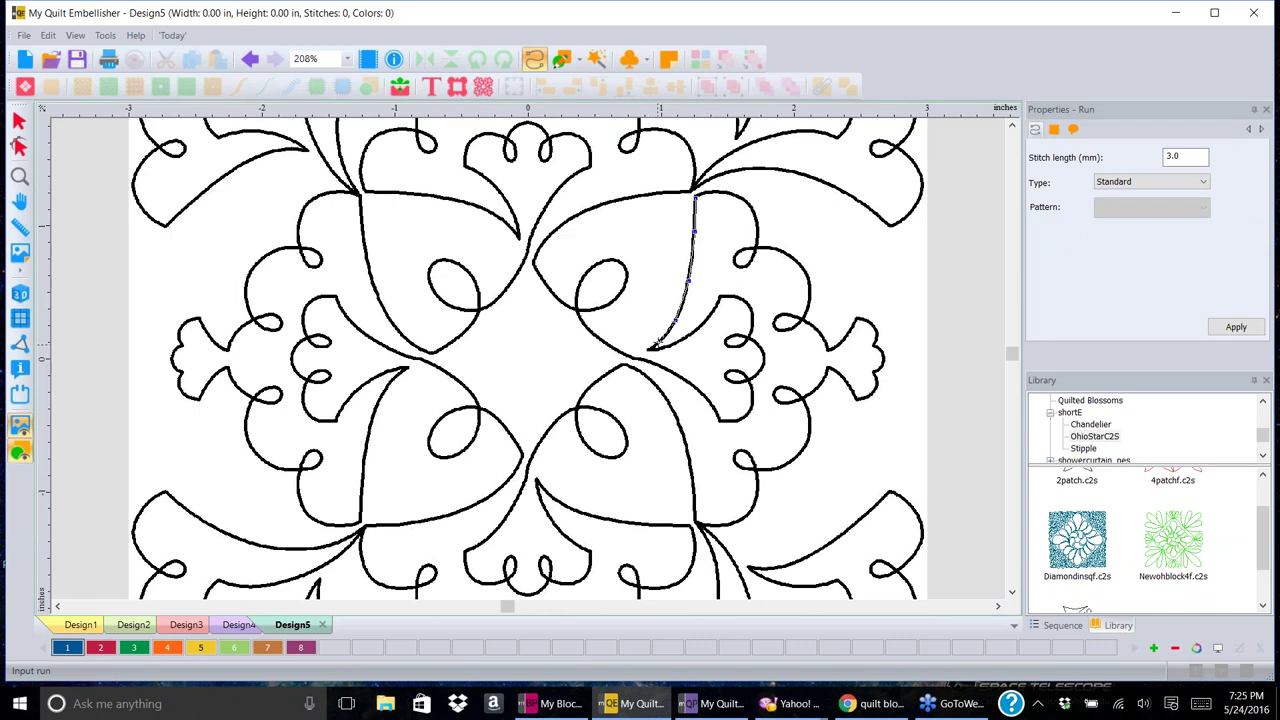
pyautogui.click(674, 340)
pyautogui.click(705, 322)
pyautogui.click(712, 313)
pyautogui.click(720, 296)
pyautogui.click(735, 296)
pyautogui.click(747, 305)
pyautogui.click(753, 322)
pyautogui.click(738, 345)
pyautogui.click(728, 342)
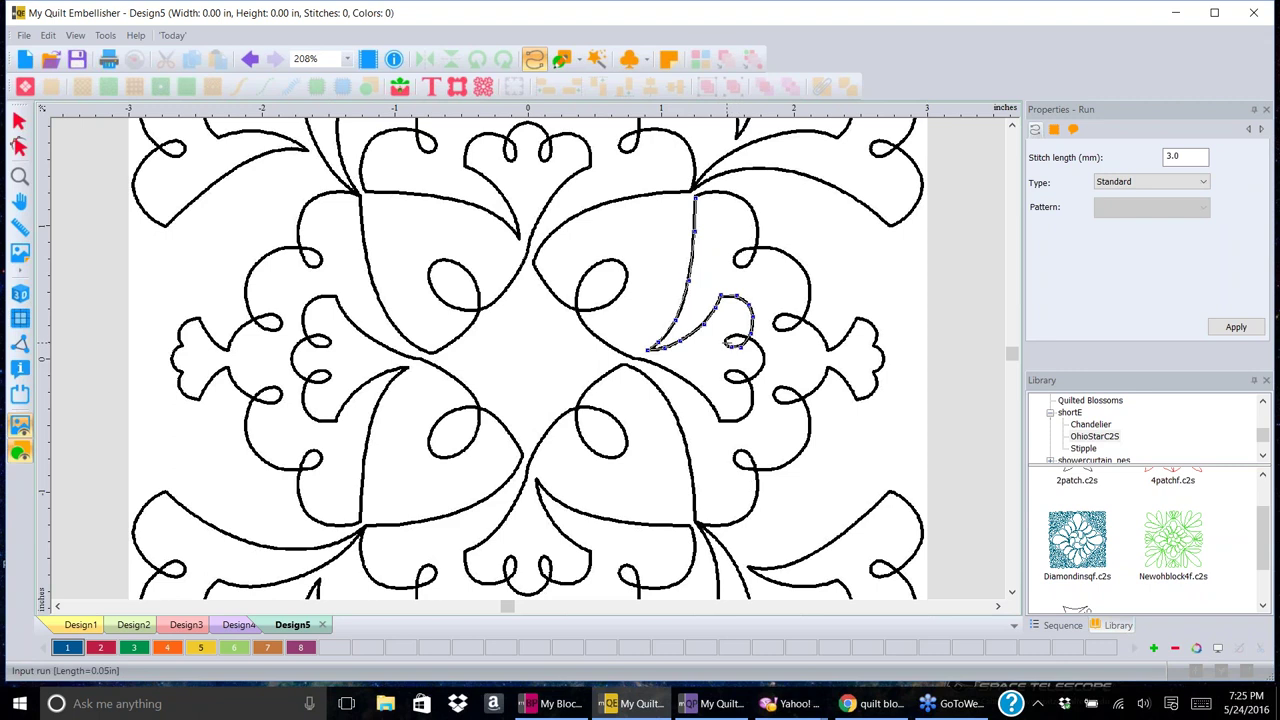
pyautogui.rightClick(736, 343)
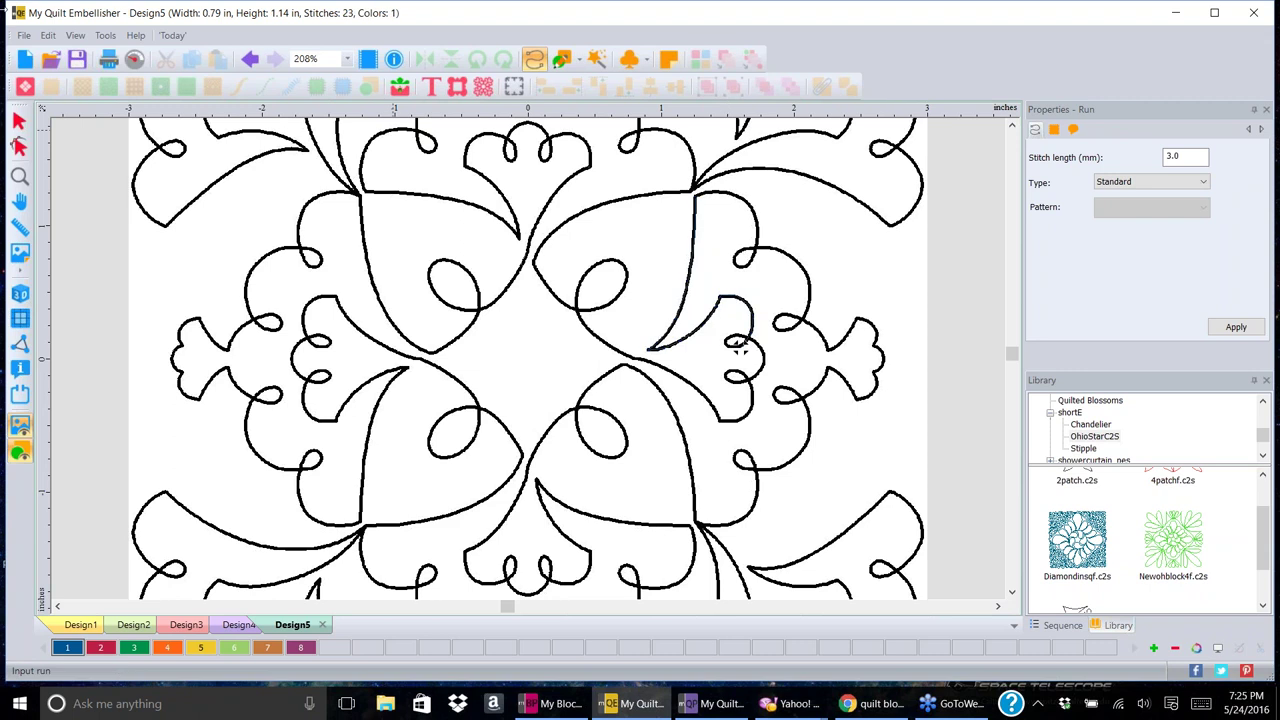
# - Inspect the hand-traced run with the backdrop hidden, and delete it with the backdrop showing again
pyautogui.click(19, 121)
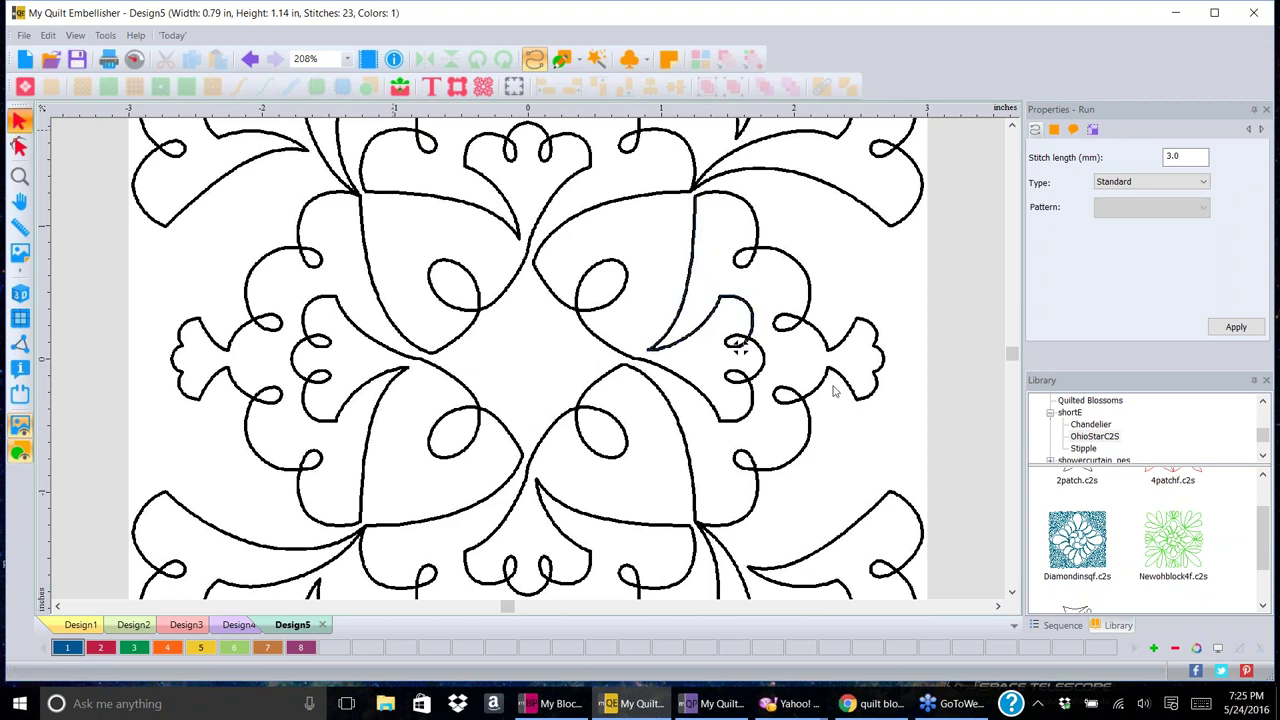
pyautogui.click(19, 425)
pyautogui.click(19, 425)
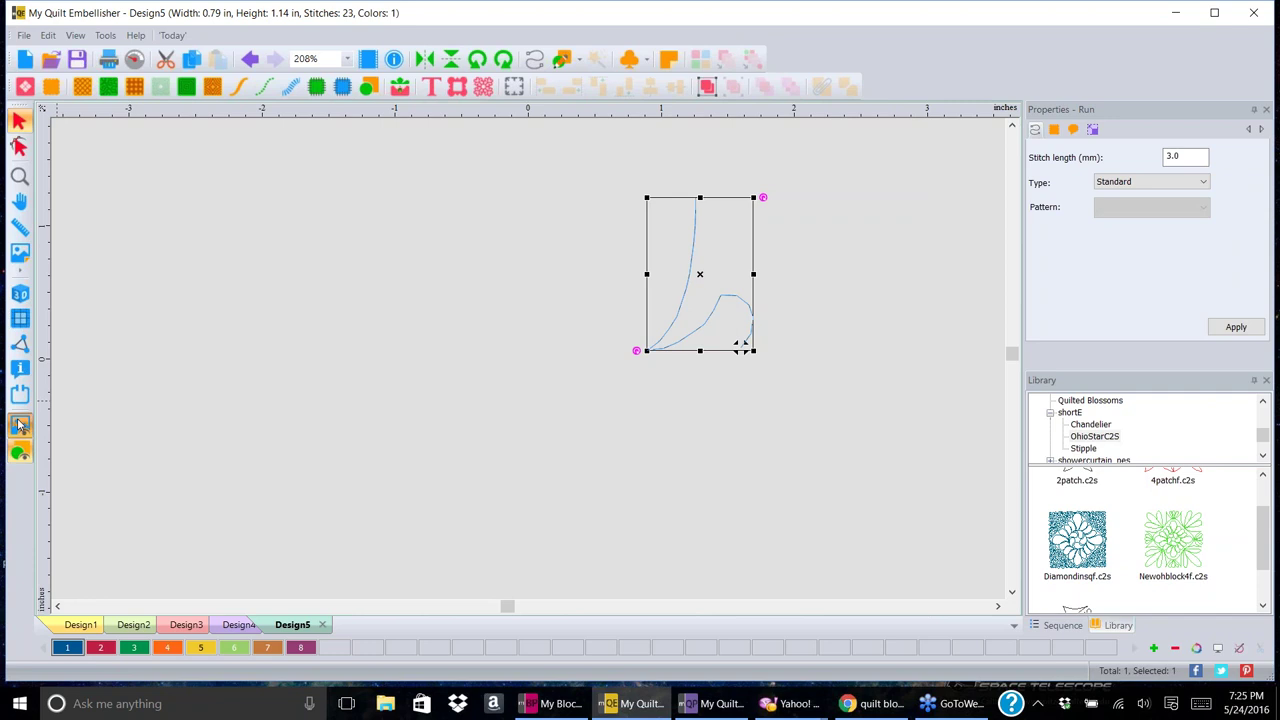
pyautogui.press('Delete')
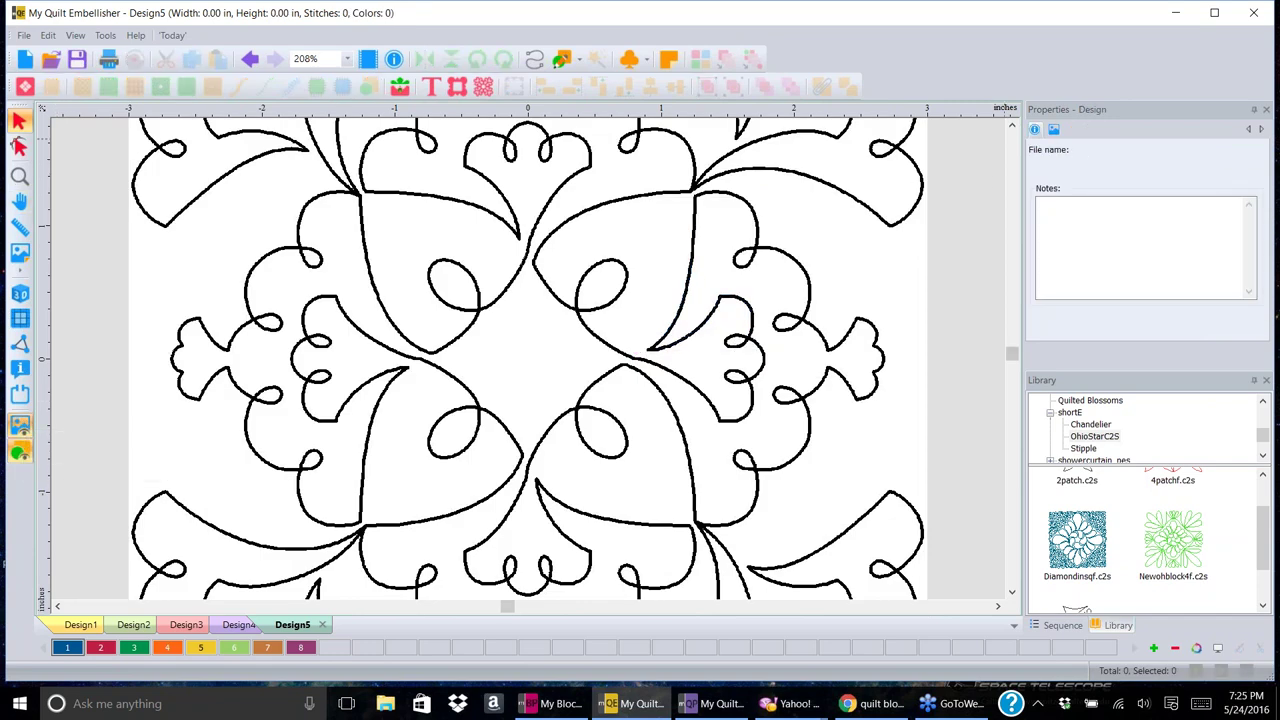
# - Trace the fancyfans line art automatically as a run using the Run tool with the Magic Wand
pyautogui.click(1011, 128)
pyautogui.click(1011, 128)
pyautogui.click(534, 59)
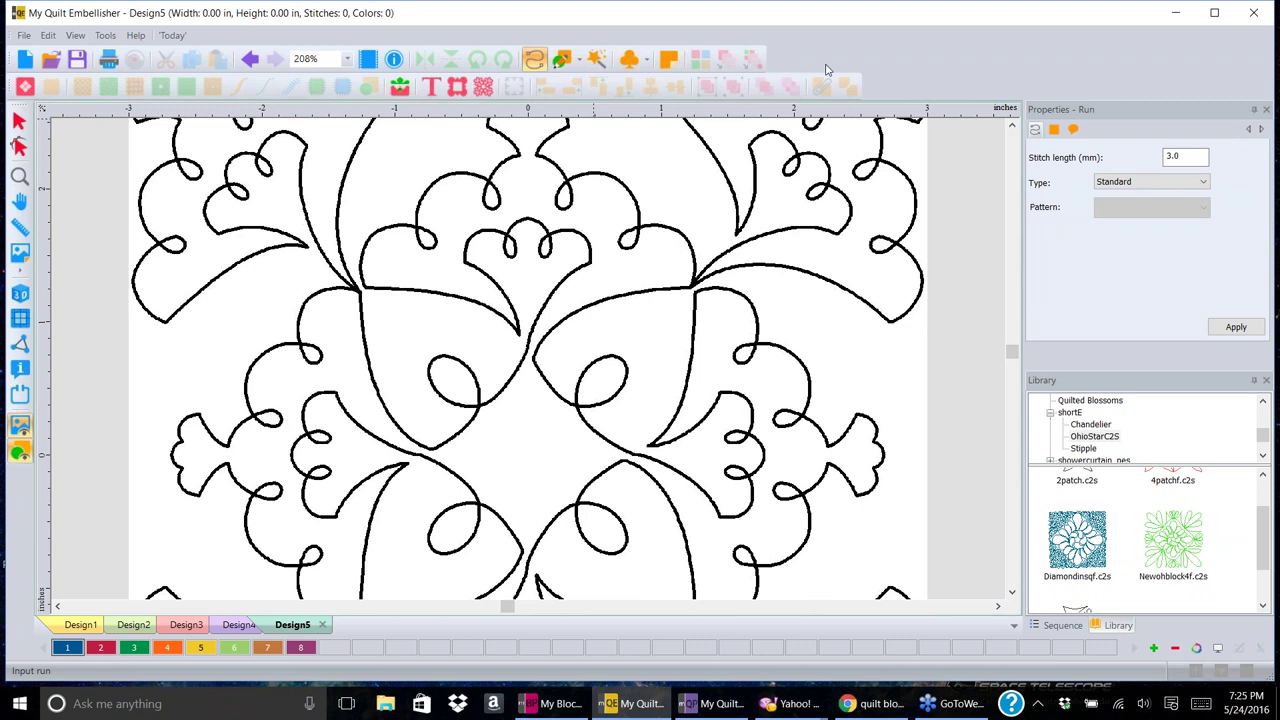
pyautogui.click(18, 121)
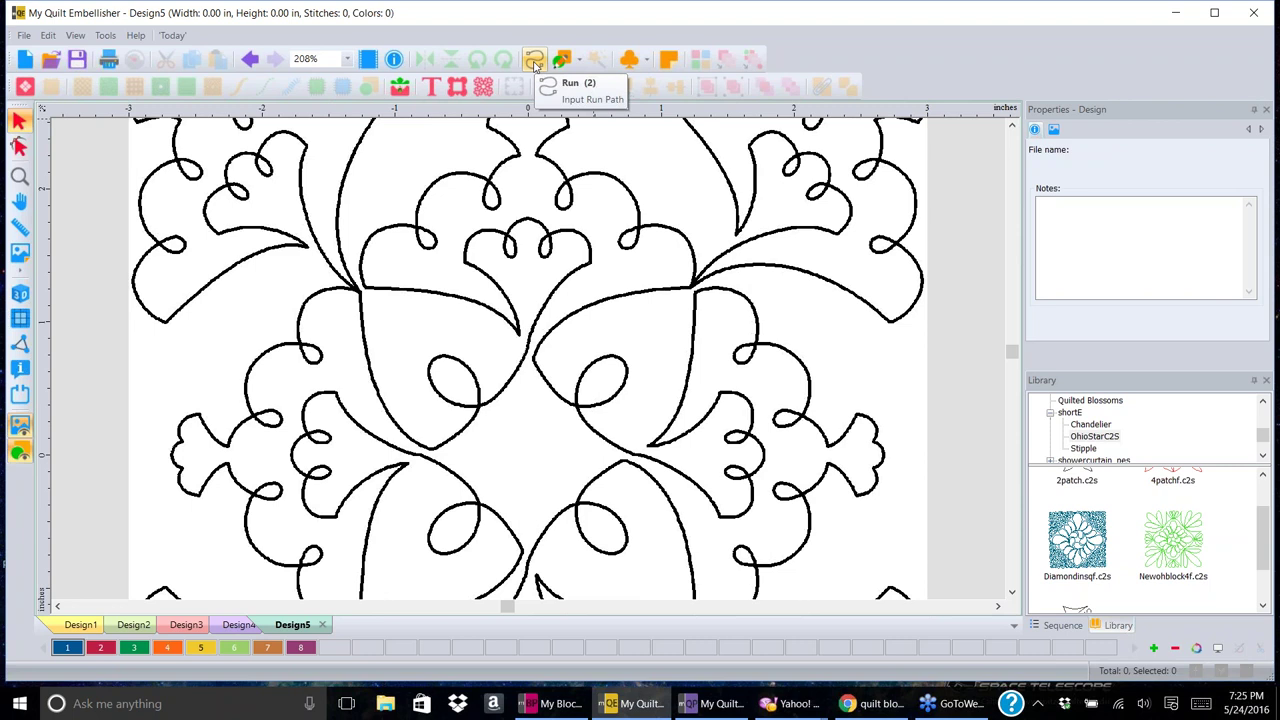
pyautogui.click(534, 62)
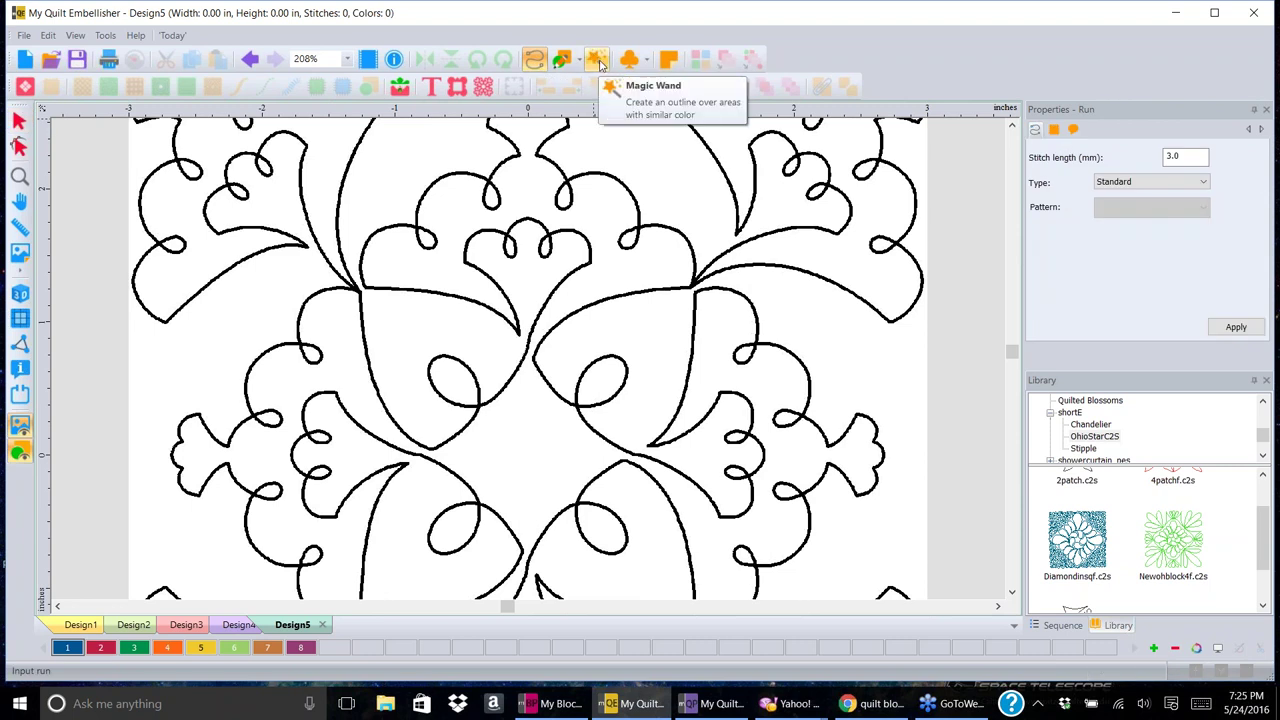
pyautogui.click(600, 63)
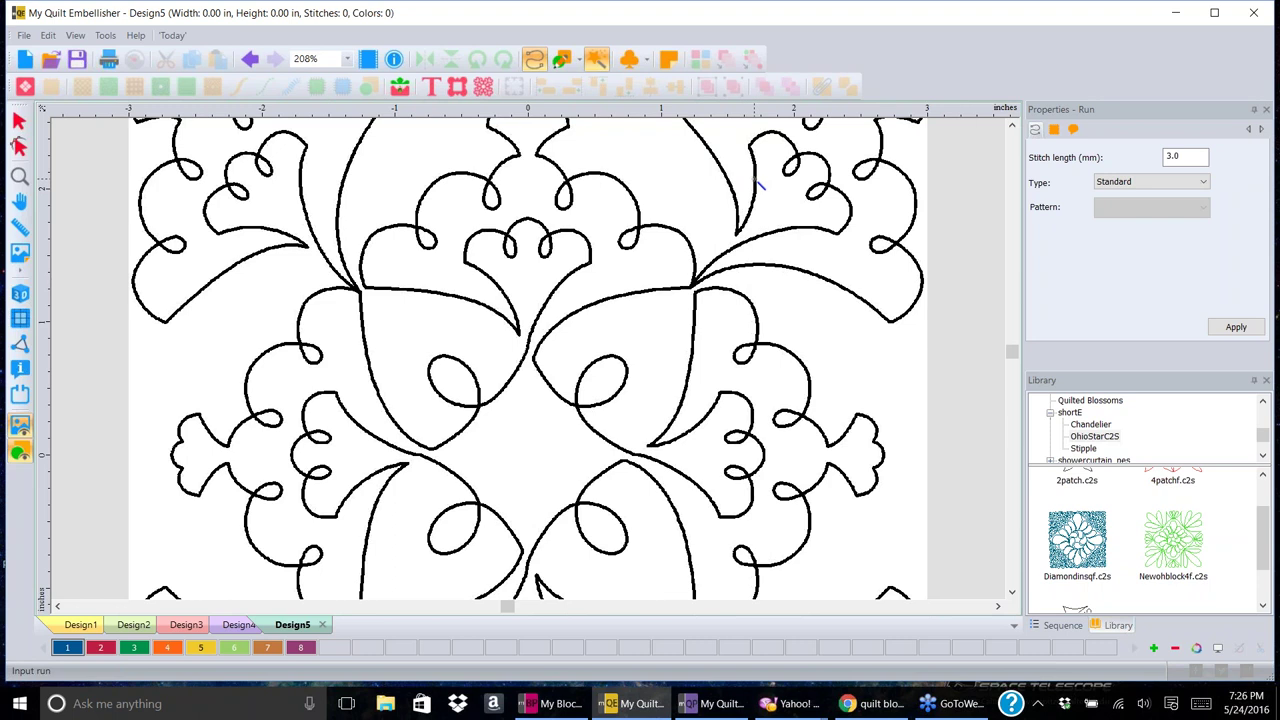
pyautogui.click(757, 182)
pyautogui.click(753, 178)
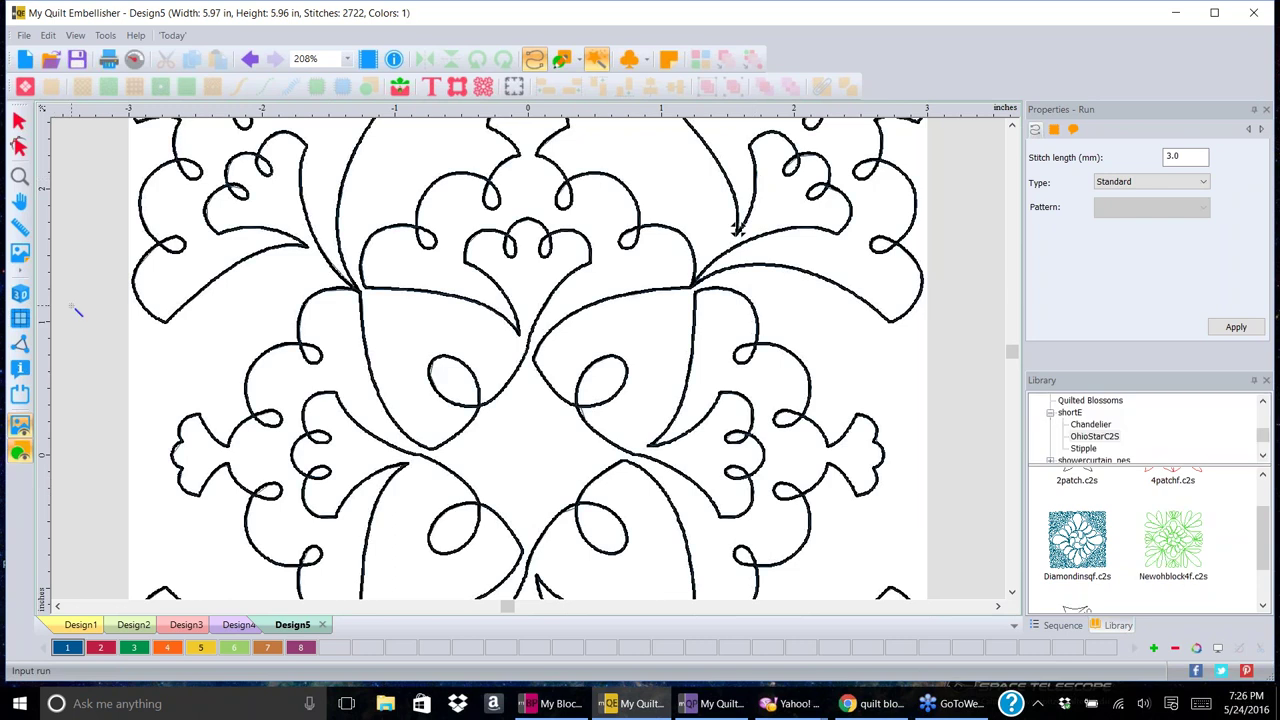
# - Hide the backdrop, compare the traced run with and without 3D, and select it in the 3D view
pyautogui.scroll(-2, 76, 311)
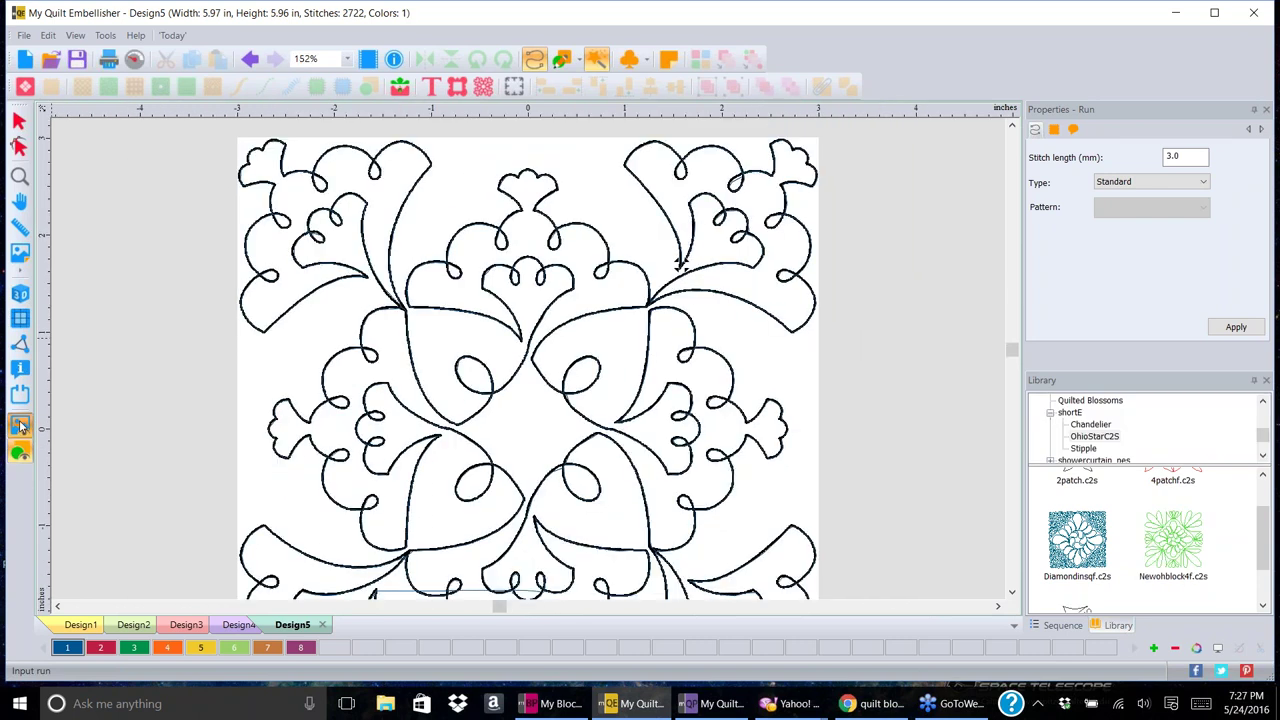
pyautogui.click(20, 425)
pyautogui.press('Escape')
pyautogui.click(680, 263)
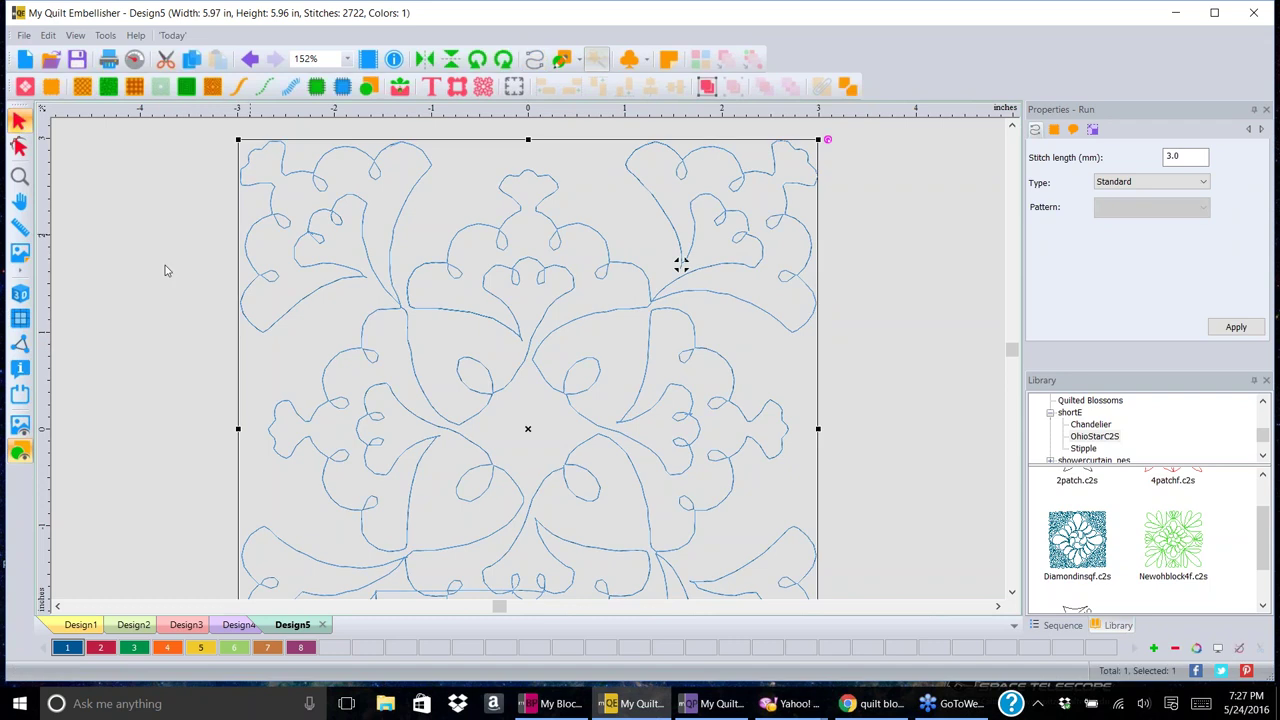
pyautogui.click(20, 294)
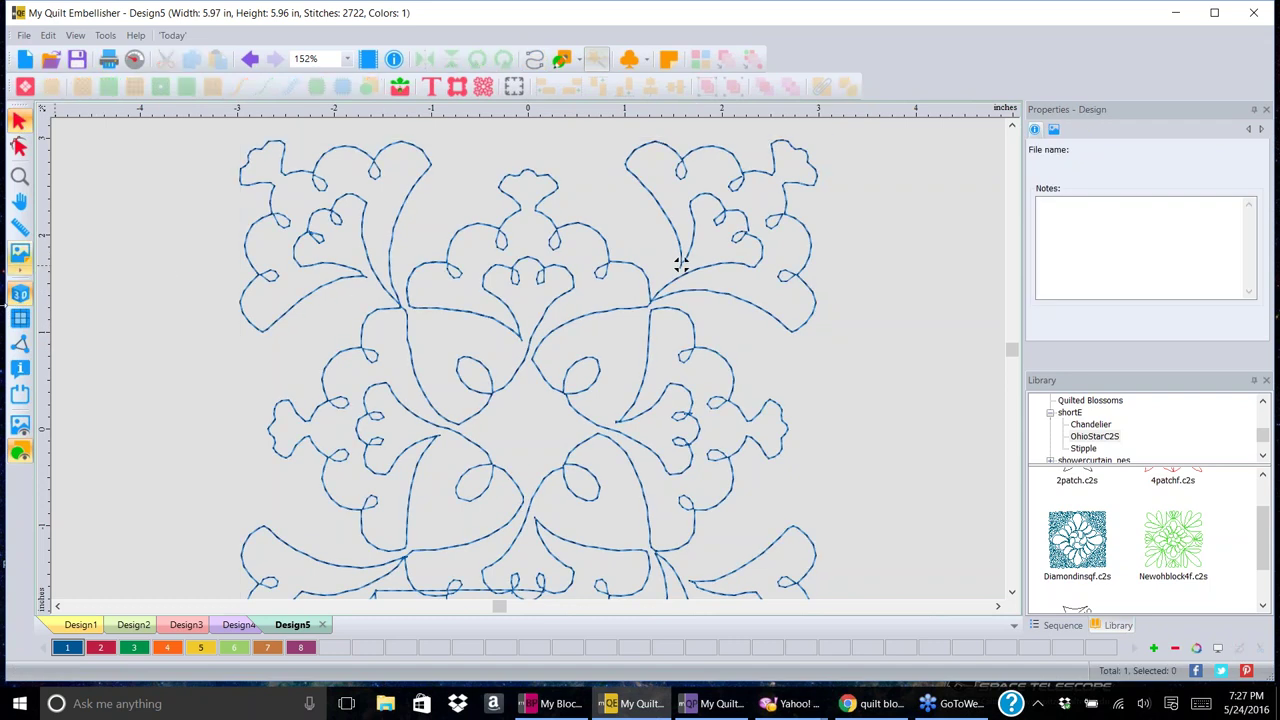
pyautogui.click(20, 294)
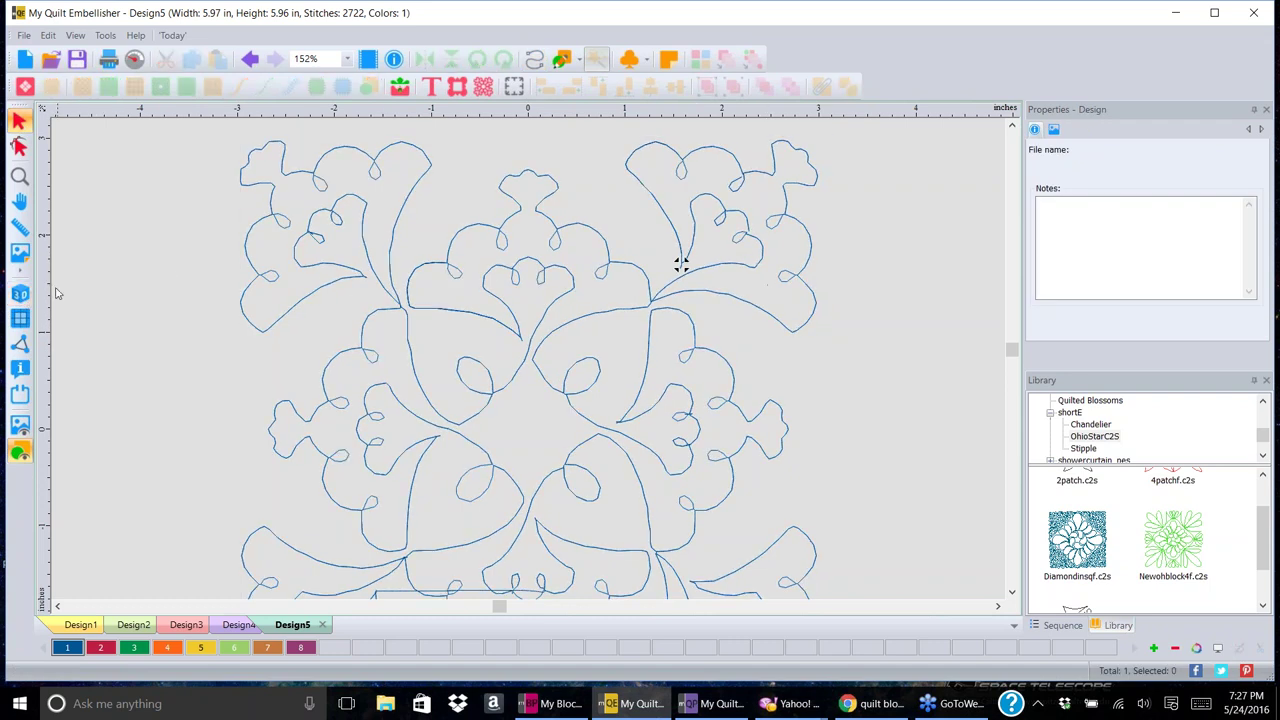
pyautogui.click(20, 294)
pyautogui.click(680, 263)
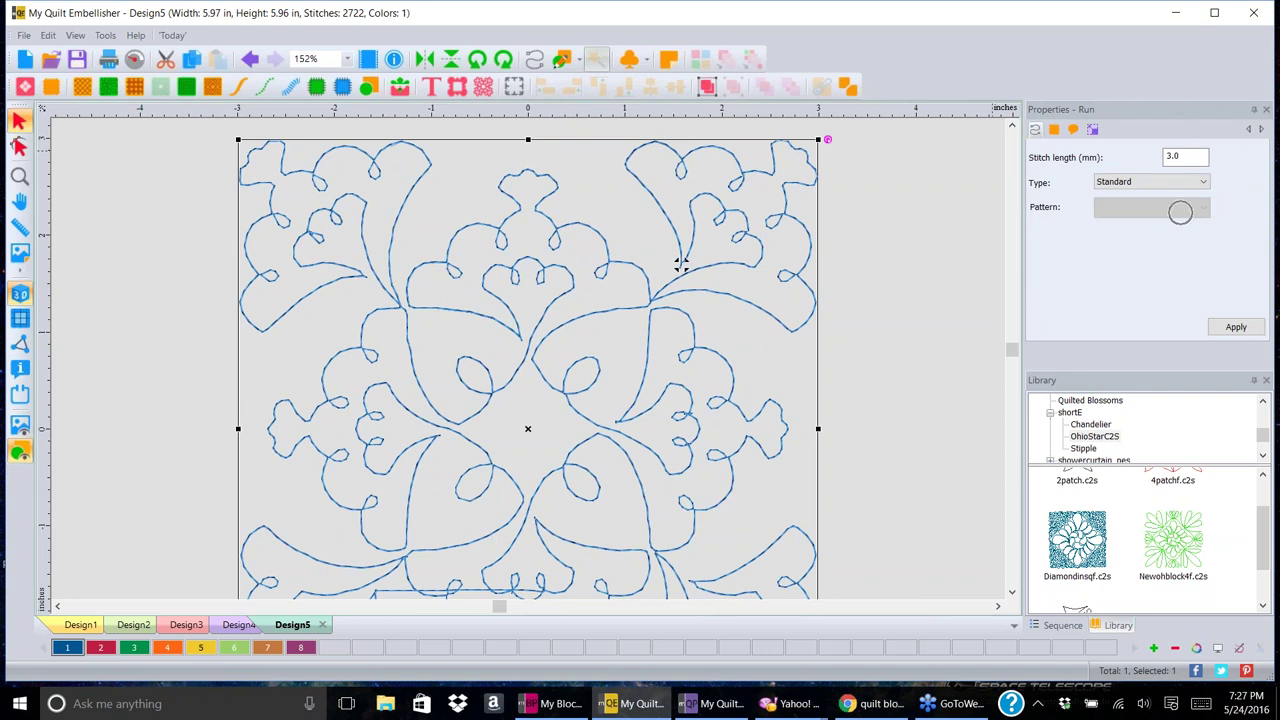
# - Change the traced fancyfans run to a Bean stitch with 5 repeats and a 3.5 mm stitch length, and inspect the stitches close up
pyautogui.click(1192, 183)
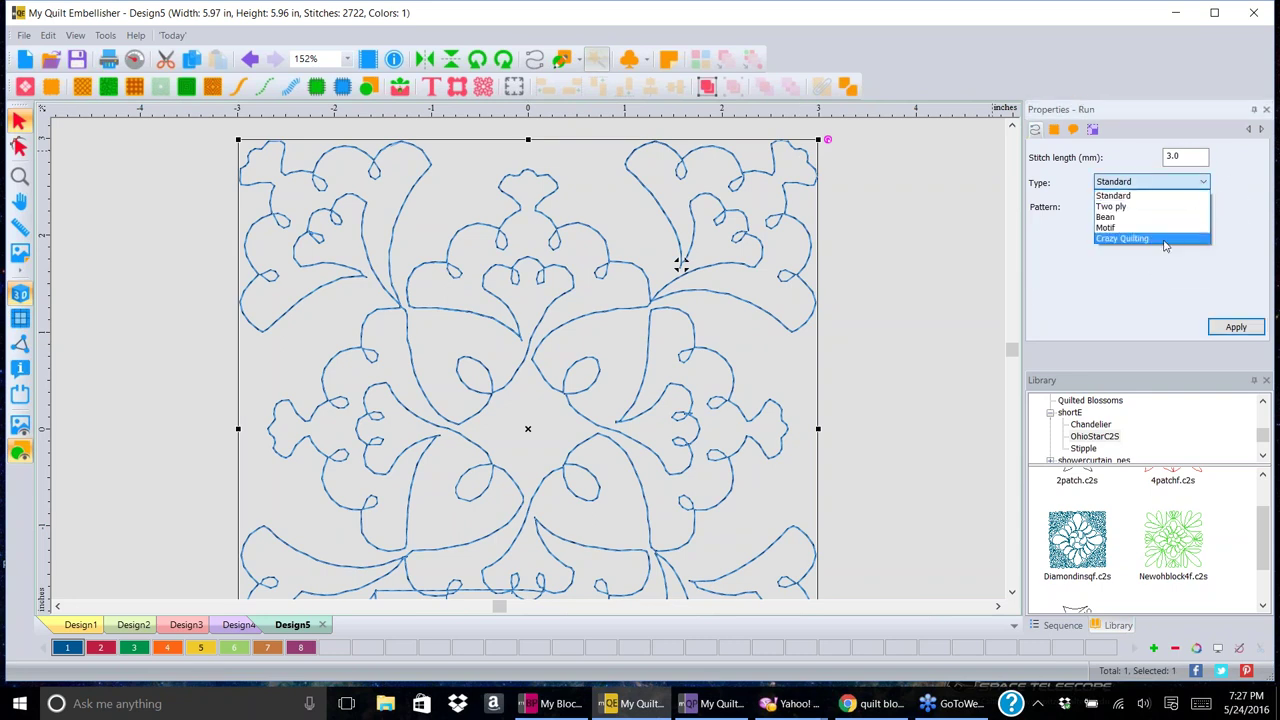
pyautogui.click(1157, 217)
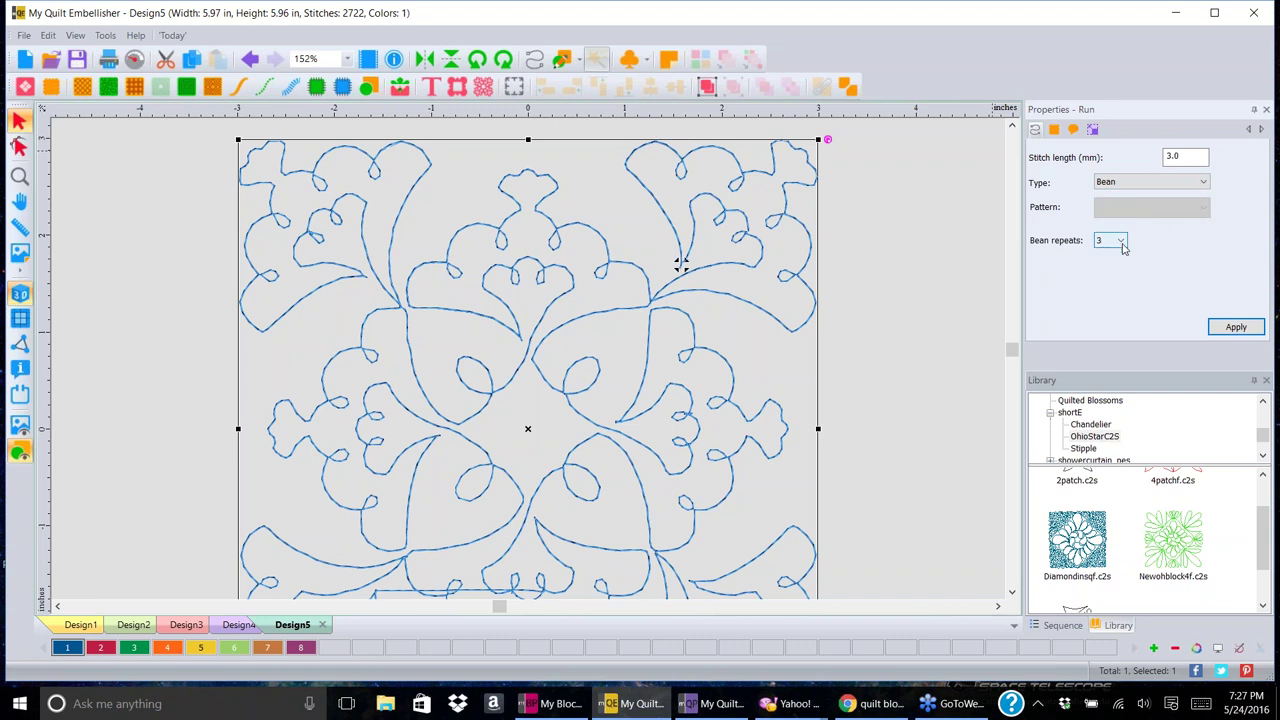
pyautogui.click(1121, 240)
pyautogui.click(1108, 265)
pyautogui.doubleClick(1187, 158)
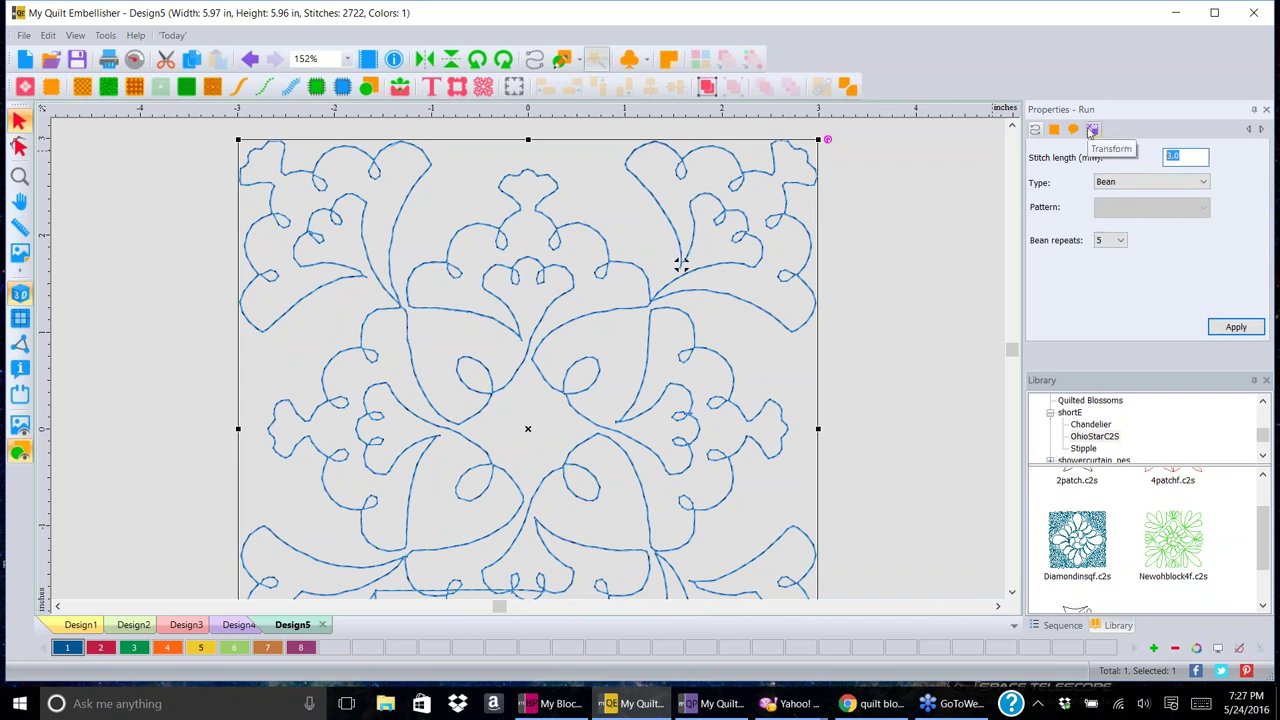
pyautogui.write('3.5')
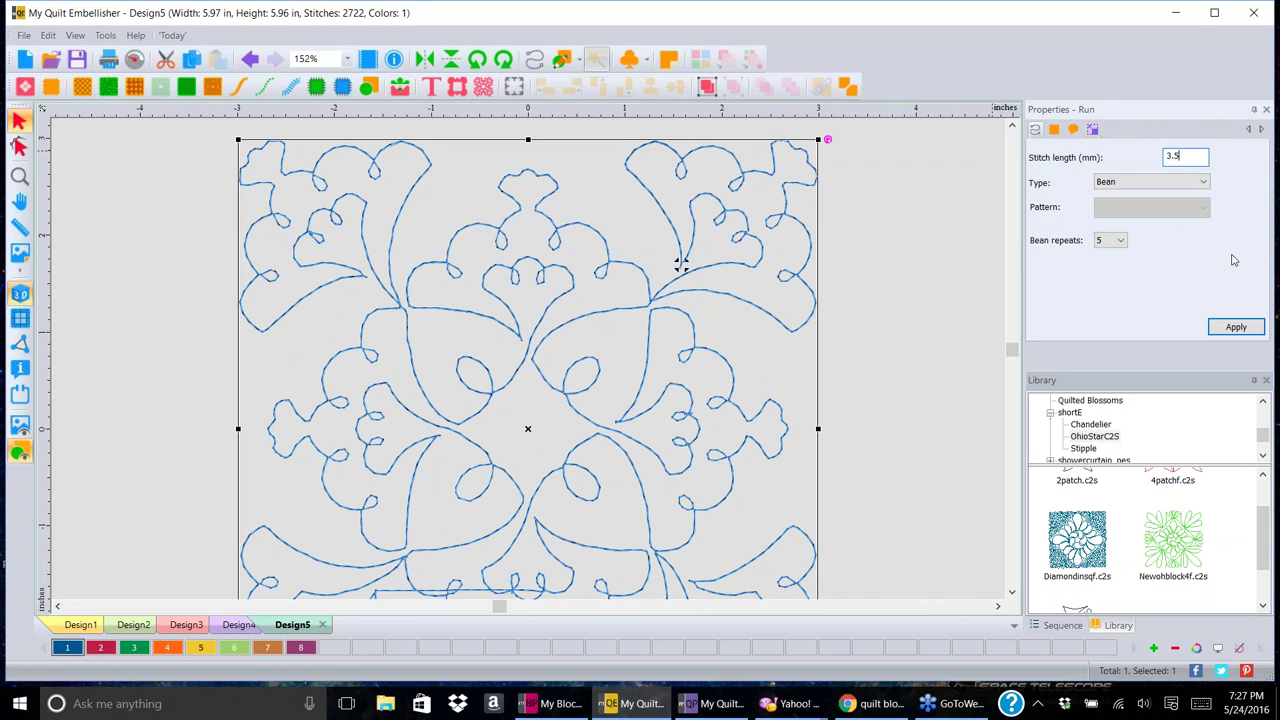
pyautogui.click(1237, 329)
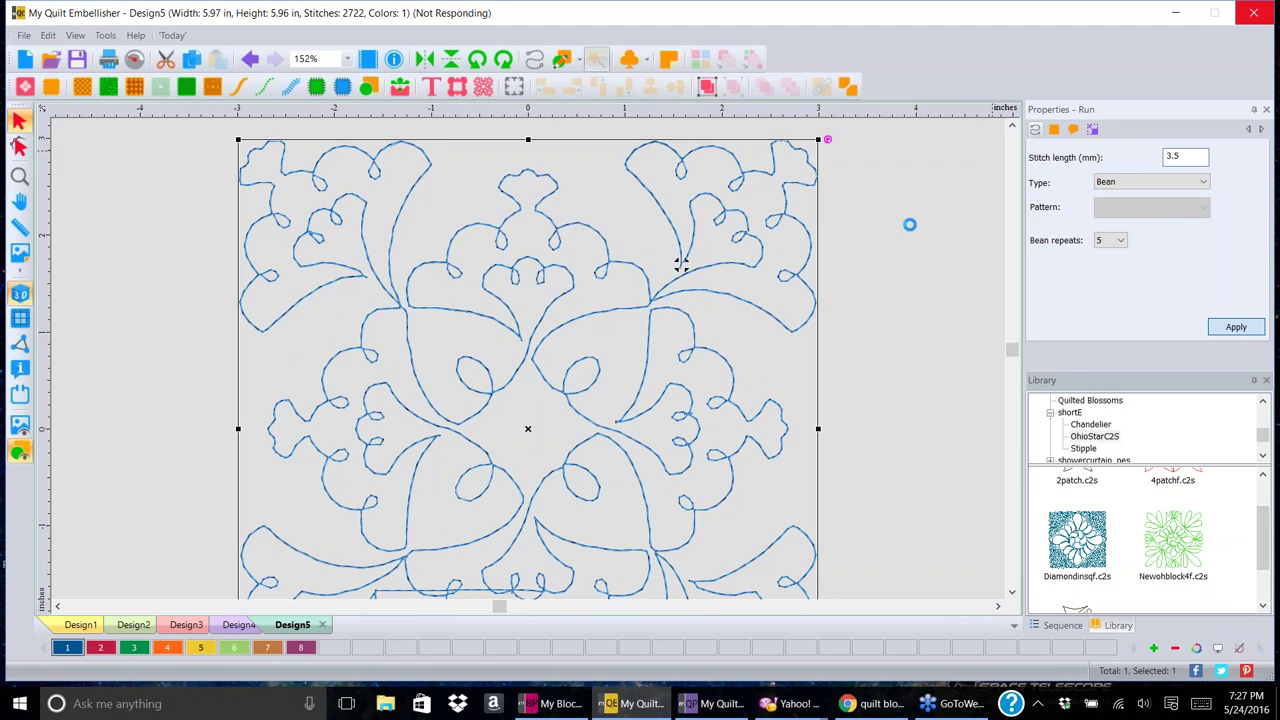
pyautogui.click(680, 263)
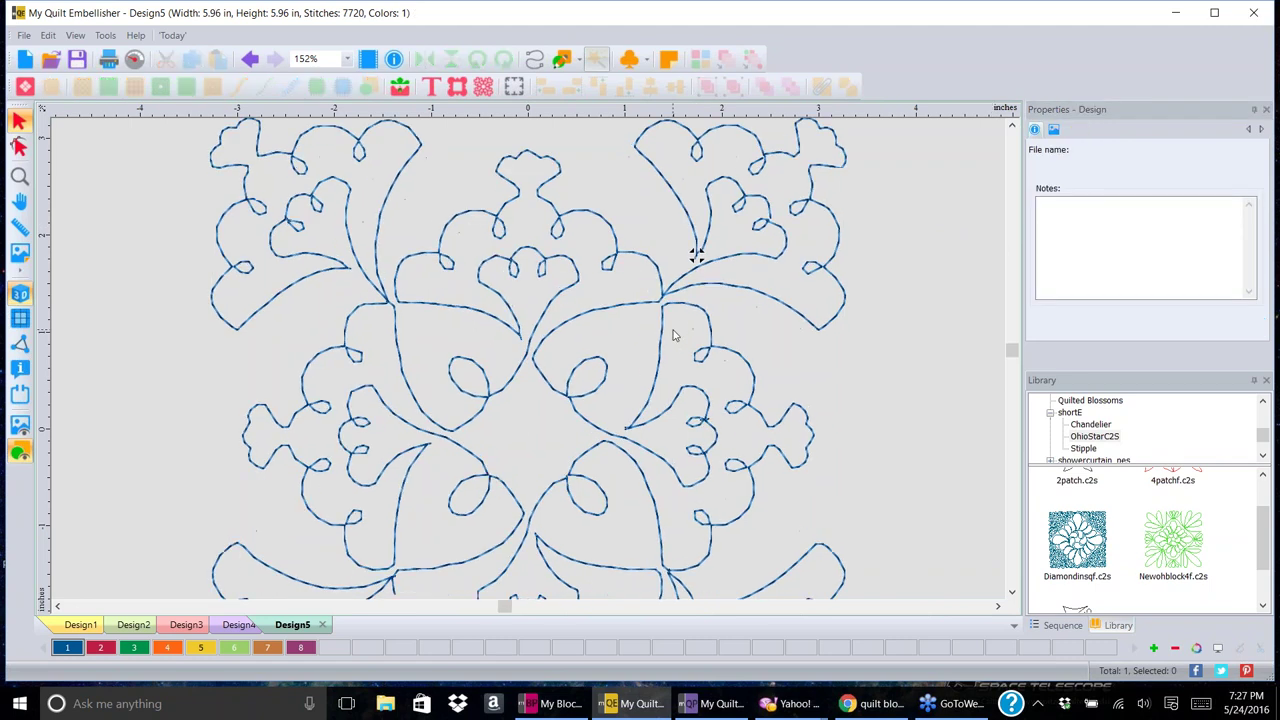
pyautogui.scroll(5, 672, 335)
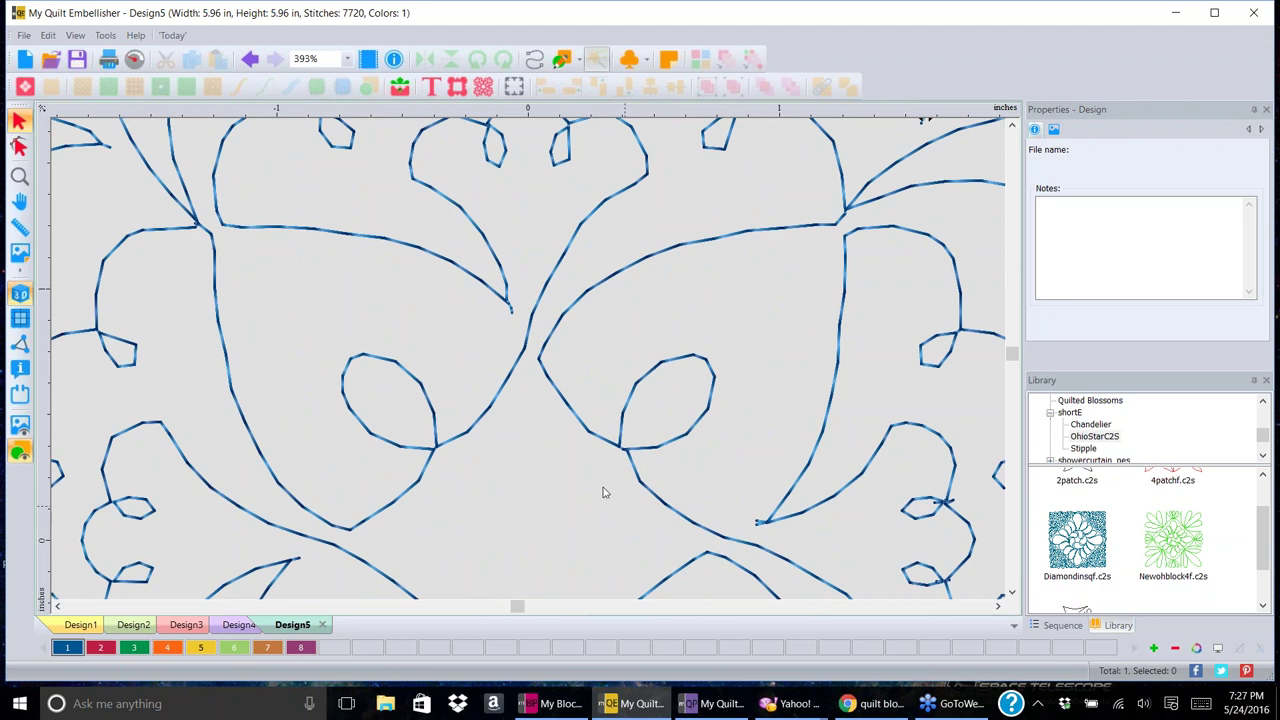
pyautogui.scroll(-7, 617, 416)
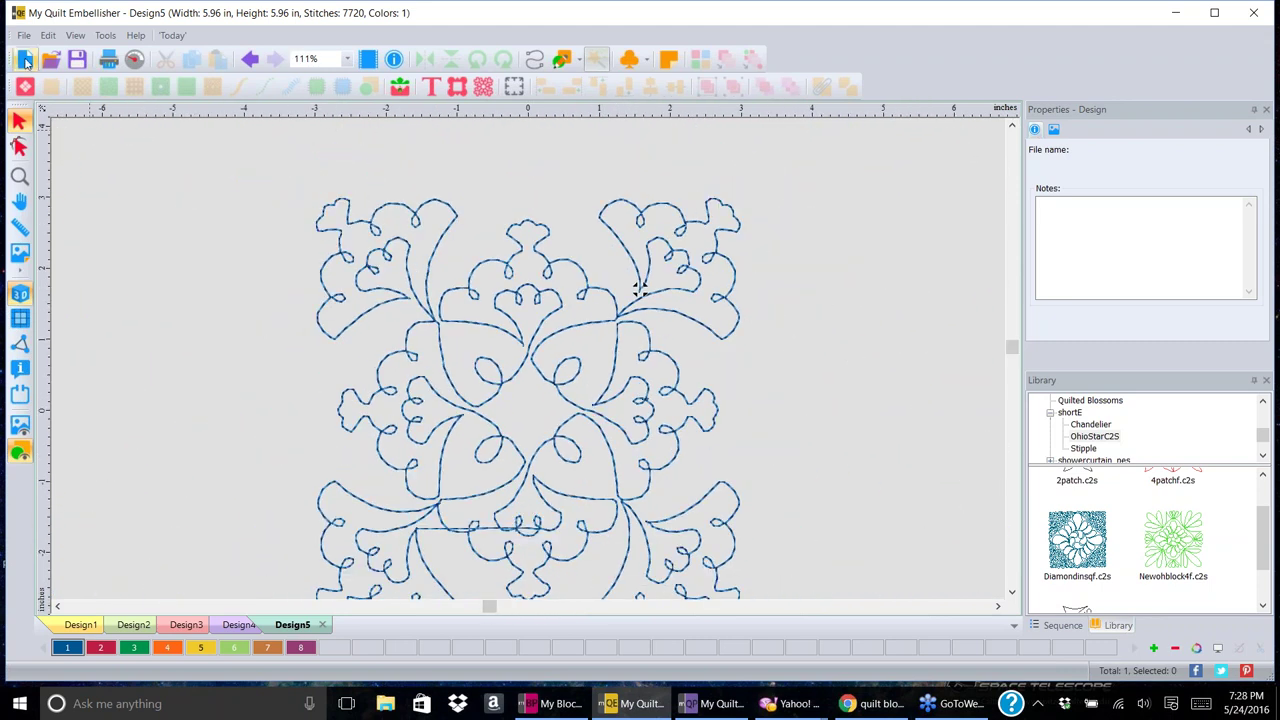
# - Load the FriendshipBlossumVariation image as the backdrop of a new design and activate the Run tool with the Magic Wand
pyautogui.click(19, 252)
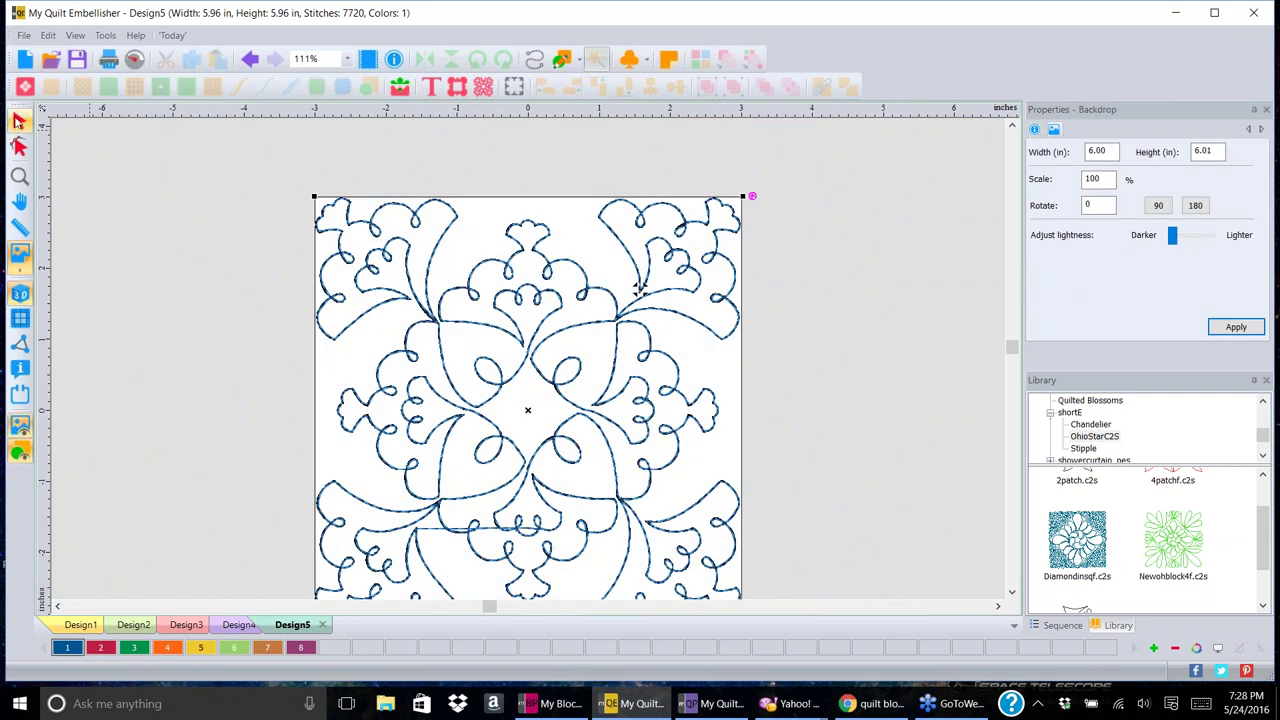
pyautogui.click(24, 62)
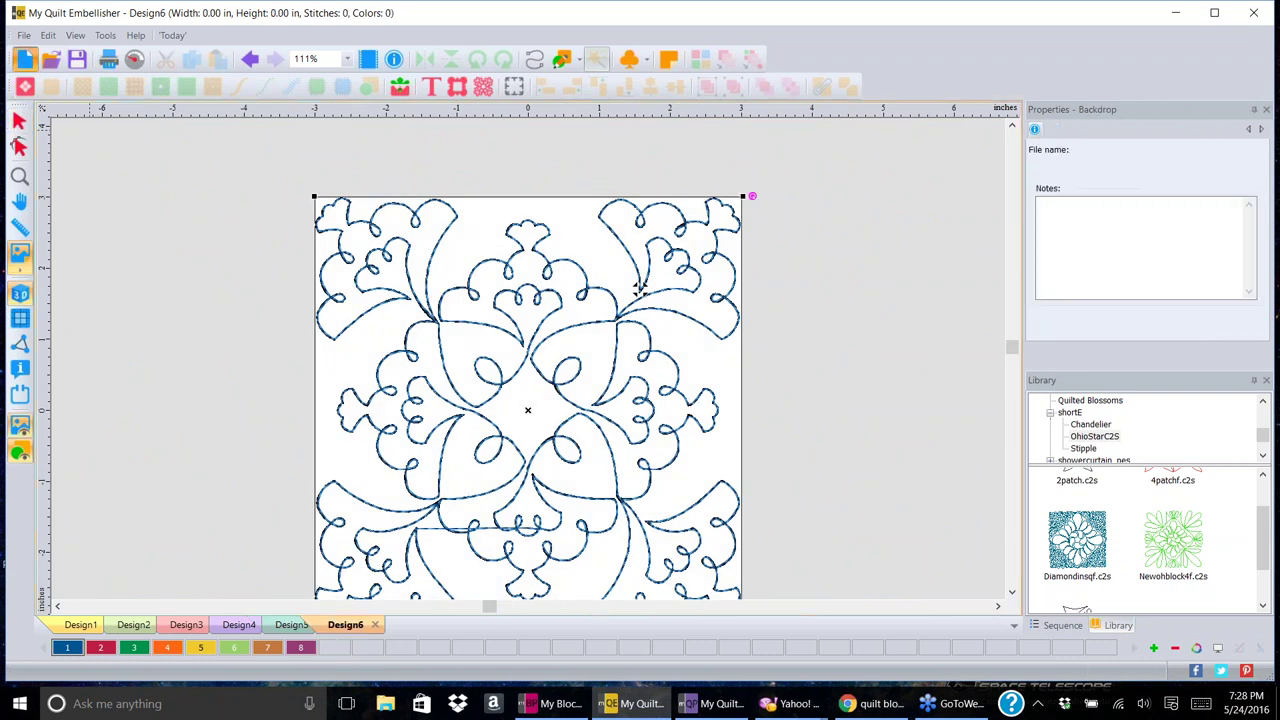
pyautogui.click(22, 255)
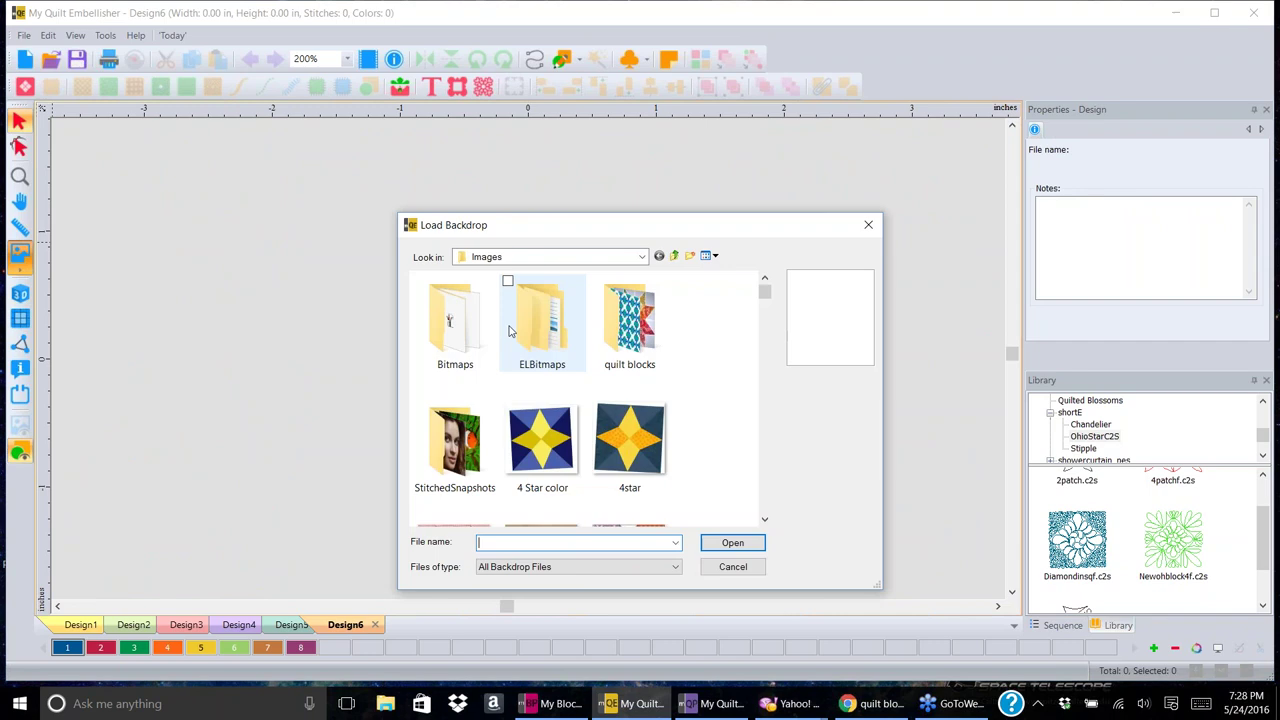
pyautogui.moveTo(768, 297); pyautogui.dragTo(773, 355)
pyautogui.moveTo(775, 360); pyautogui.dragTo(783, 412)
pyautogui.click(632, 326)
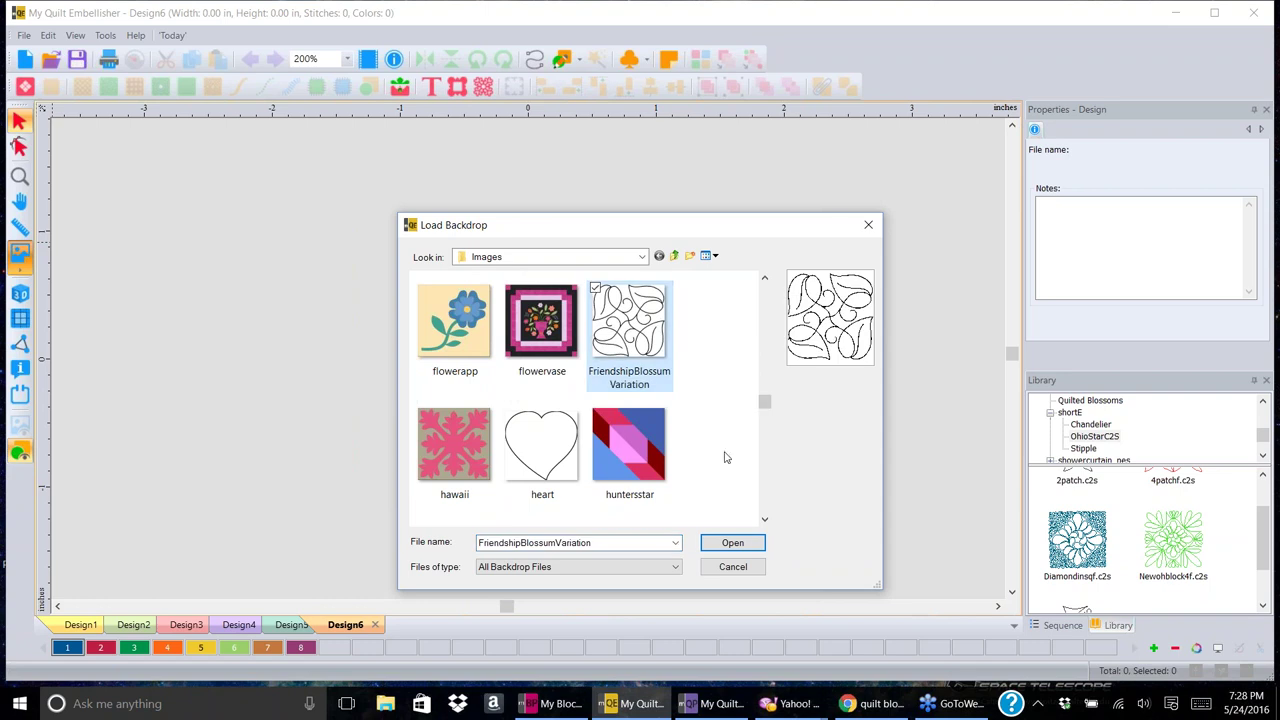
pyautogui.click(751, 546)
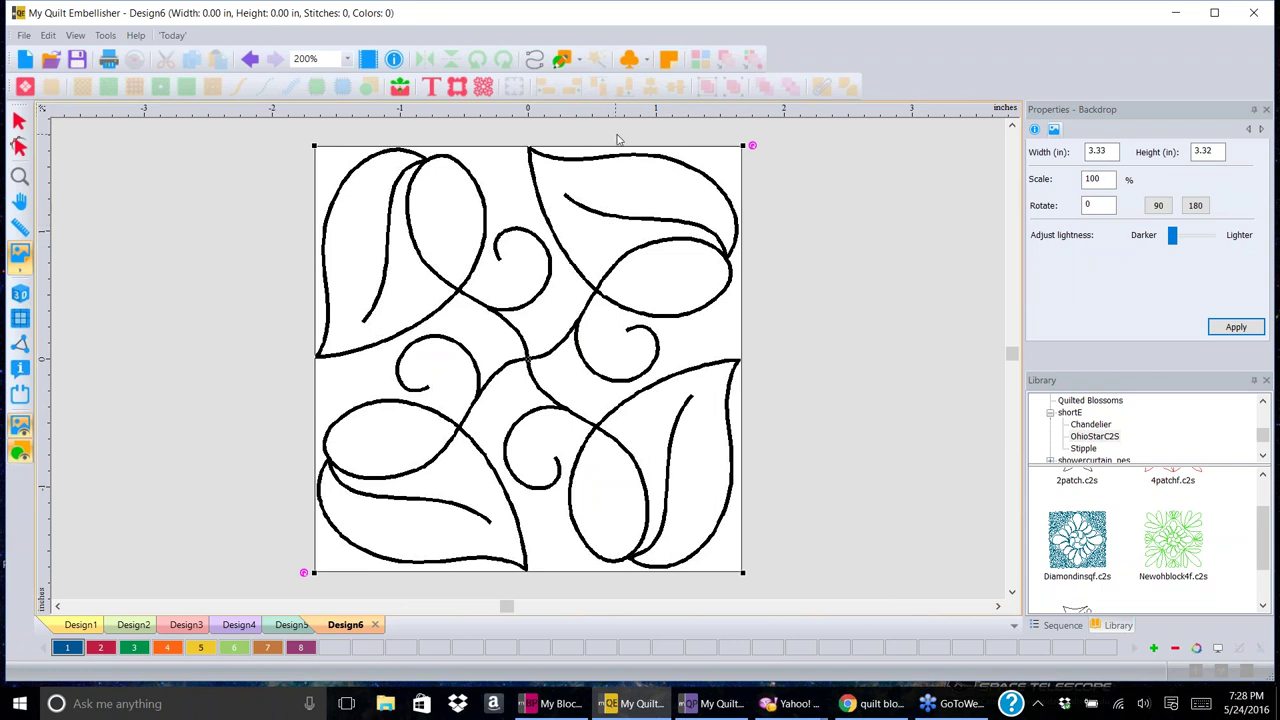
pyautogui.click(534, 59)
pyautogui.click(597, 60)
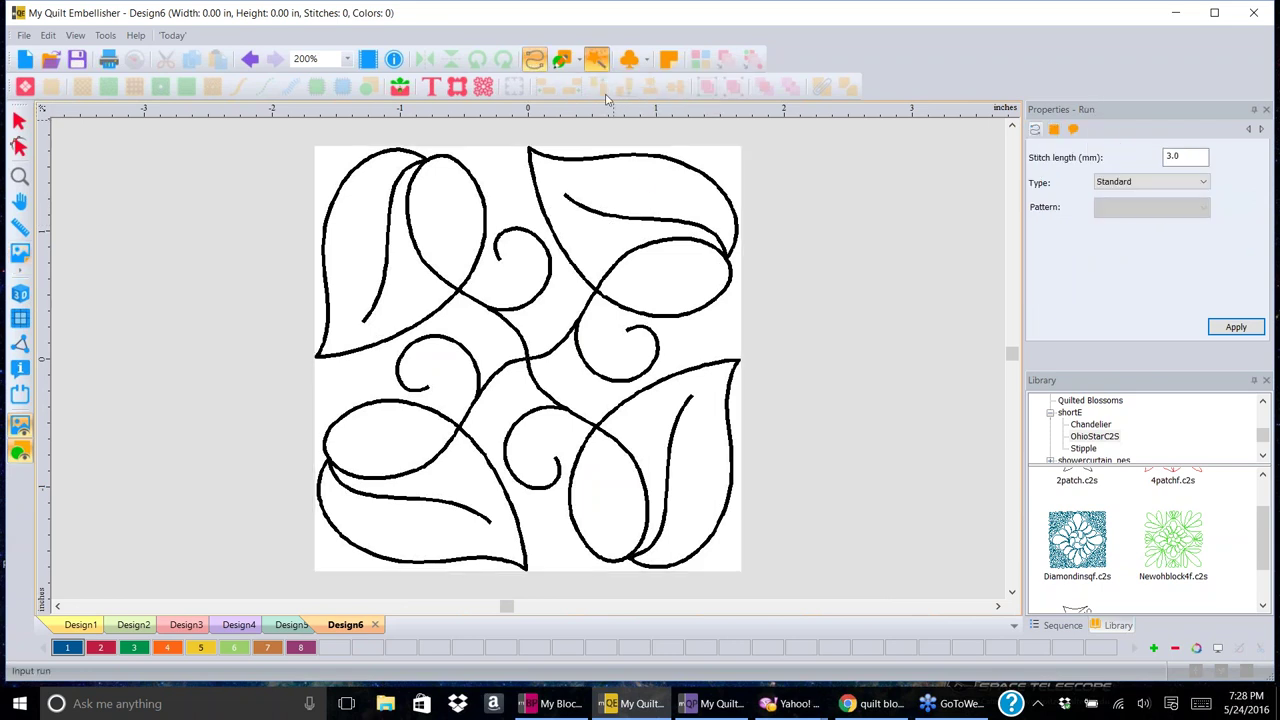
# - Try to trace the blossom line art automatically as a run, check it with the backdrop hidden, and undo the trace
pyautogui.click(647, 185)
pyautogui.click(727, 257)
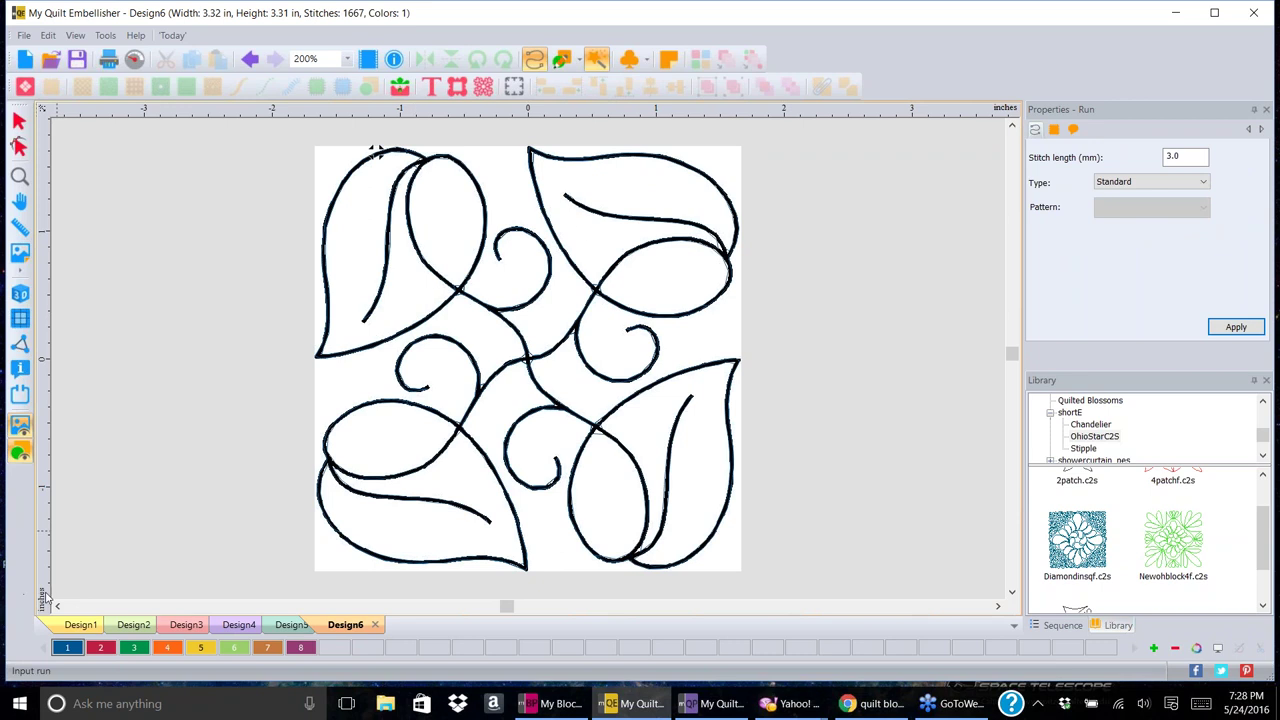
pyautogui.click(20, 425)
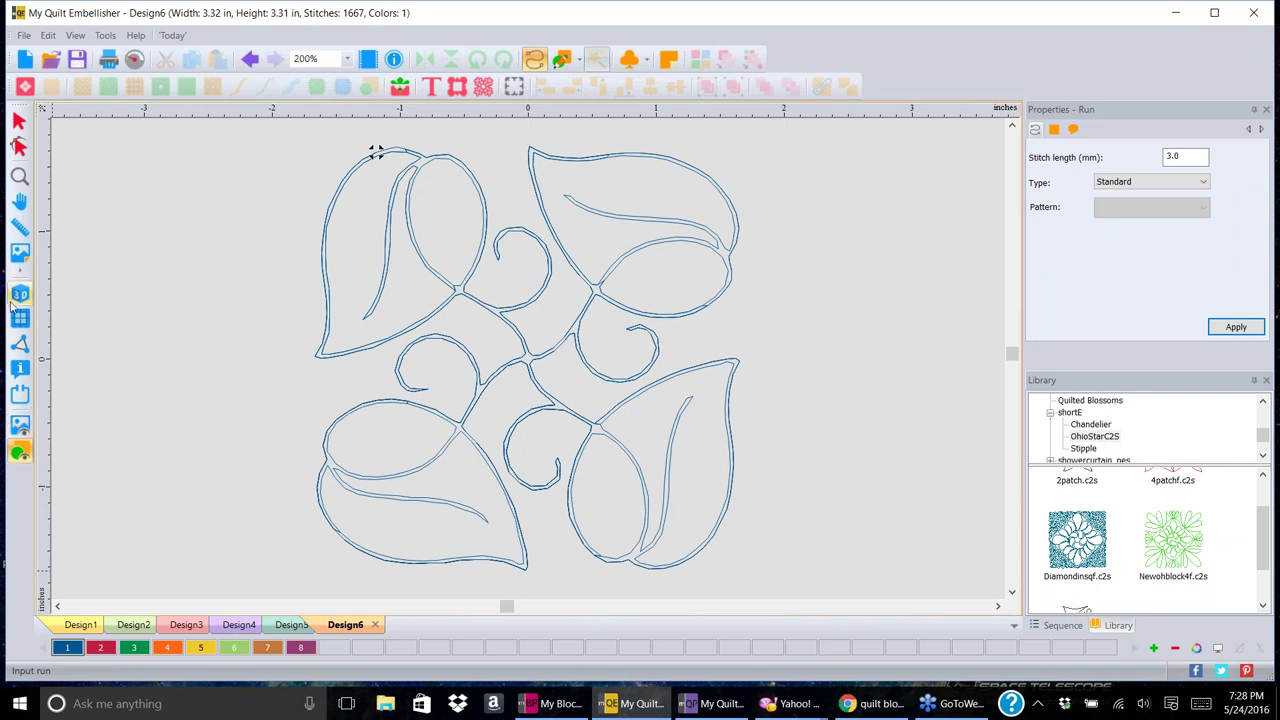
pyautogui.hotkey('ctrl', 'z')
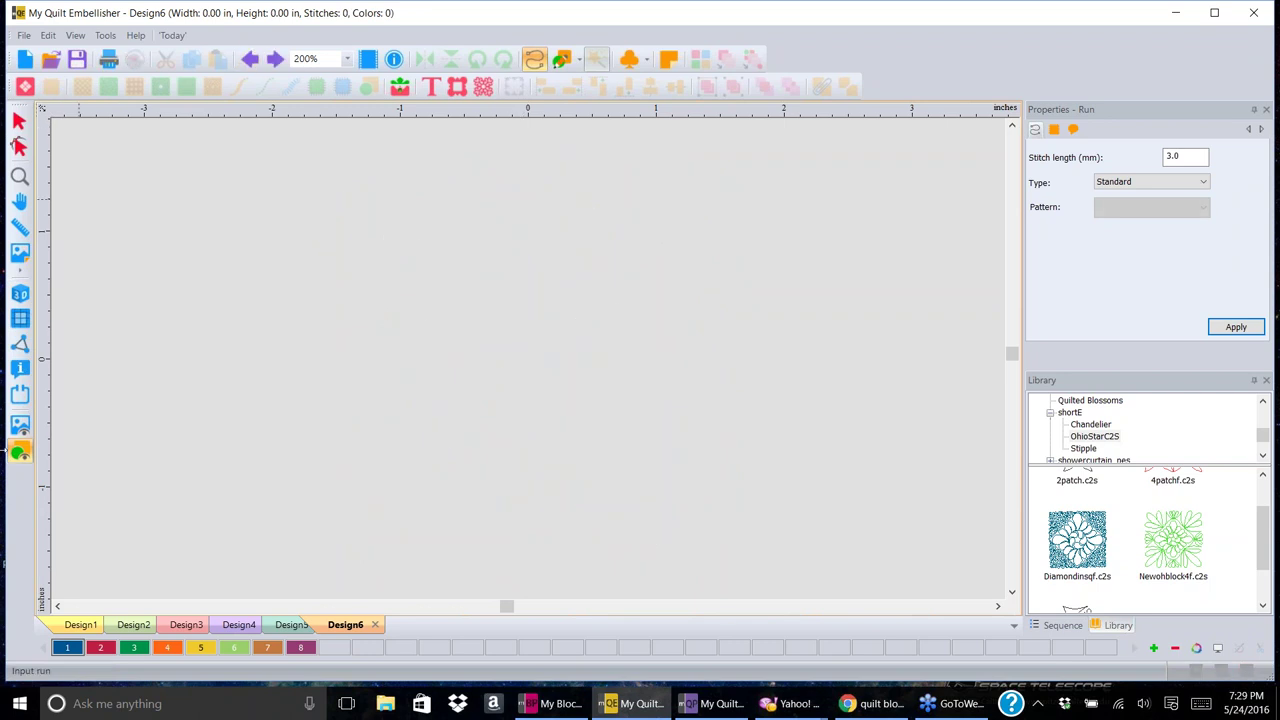
# - Show the backdrop again, retrace the blossom line art automatically from the upper-right flower's petal junction, and hide the backdrop
pyautogui.click(20, 425)
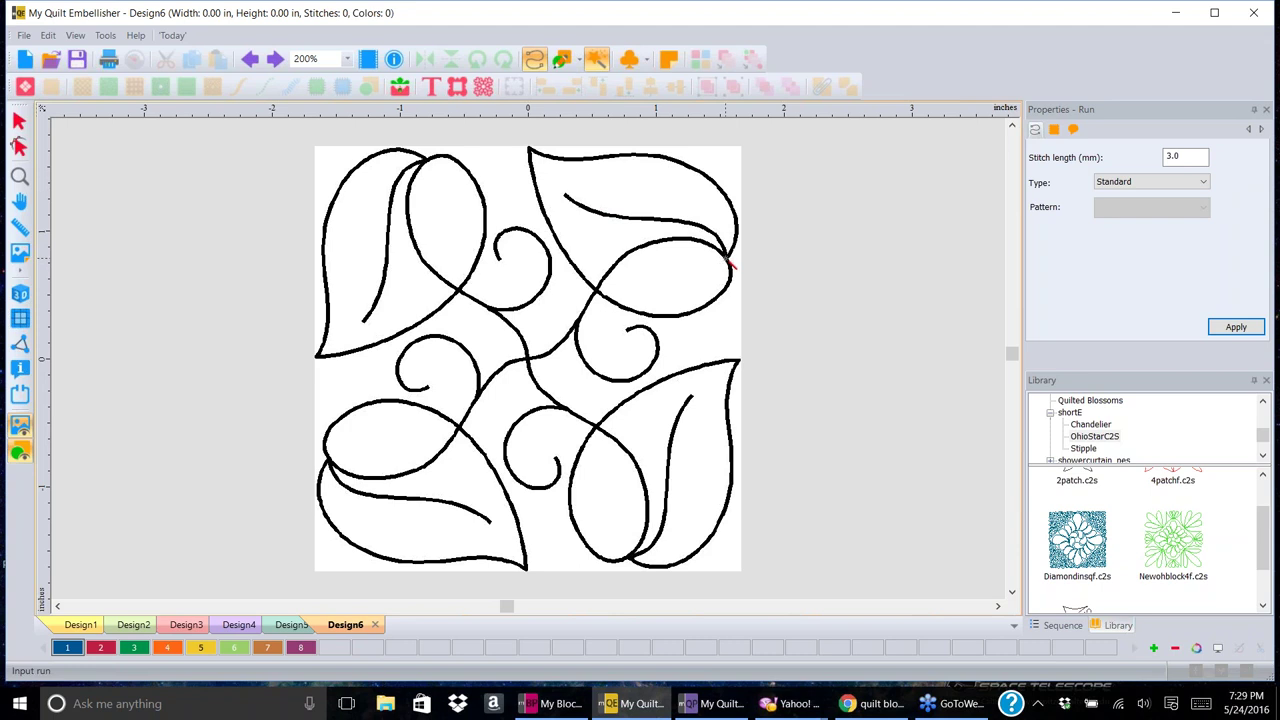
pyautogui.click(731, 263)
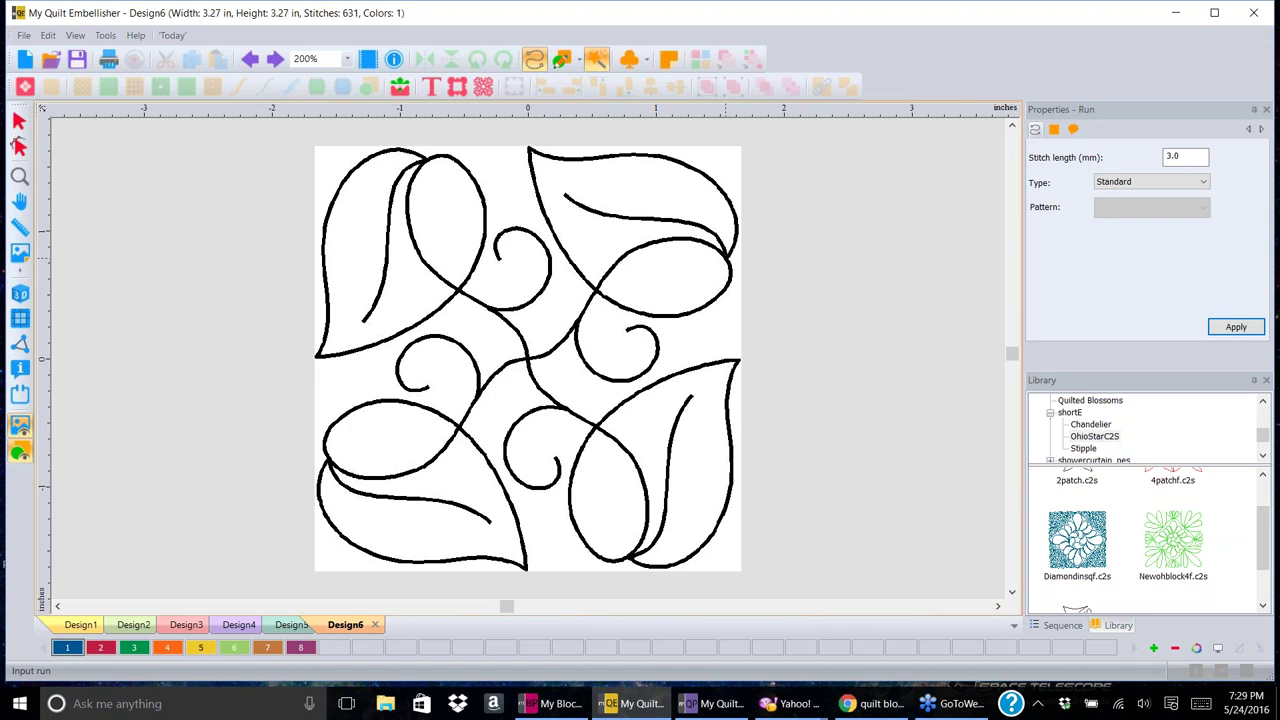
pyautogui.click(20, 425)
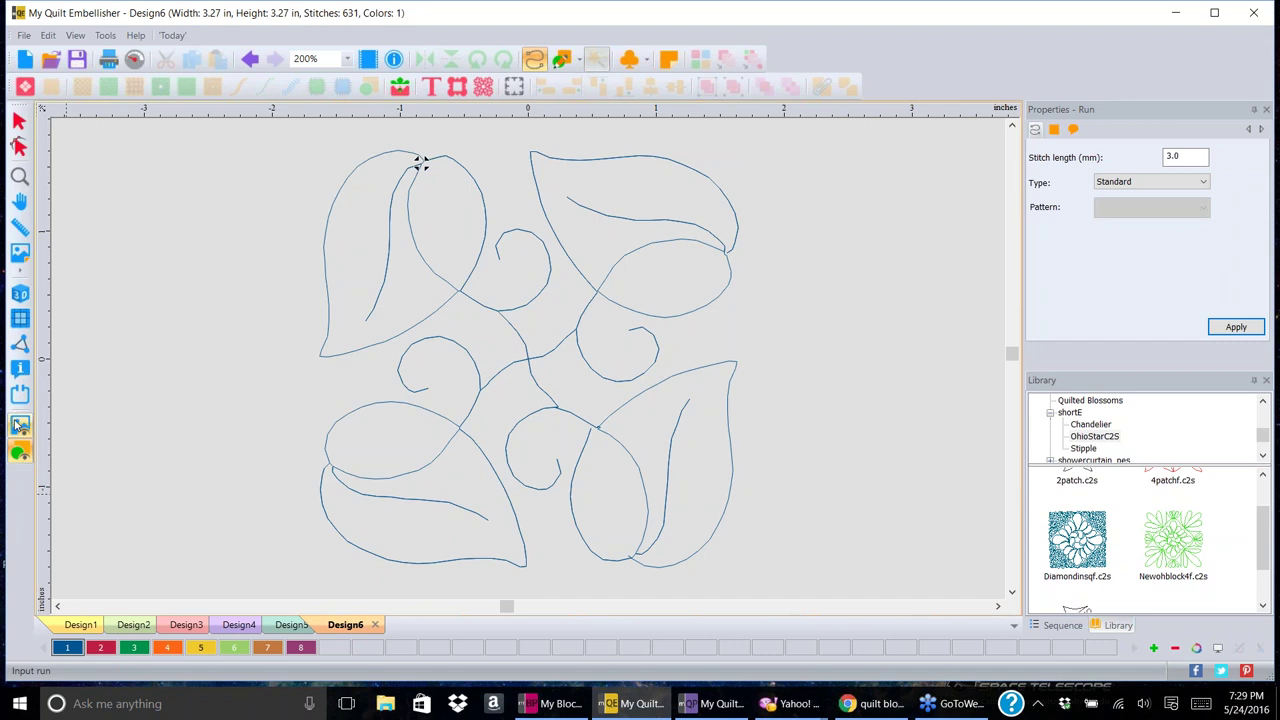
pyautogui.click(26, 60)
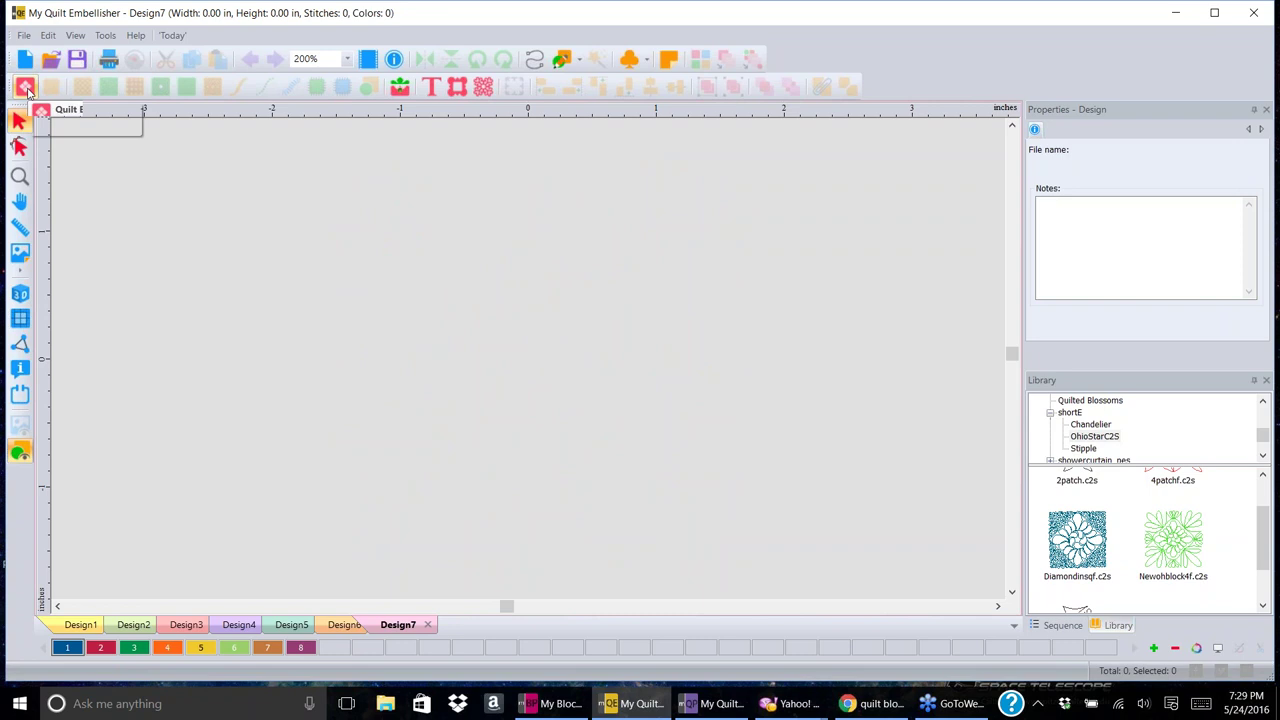
pyautogui.click(25, 88)
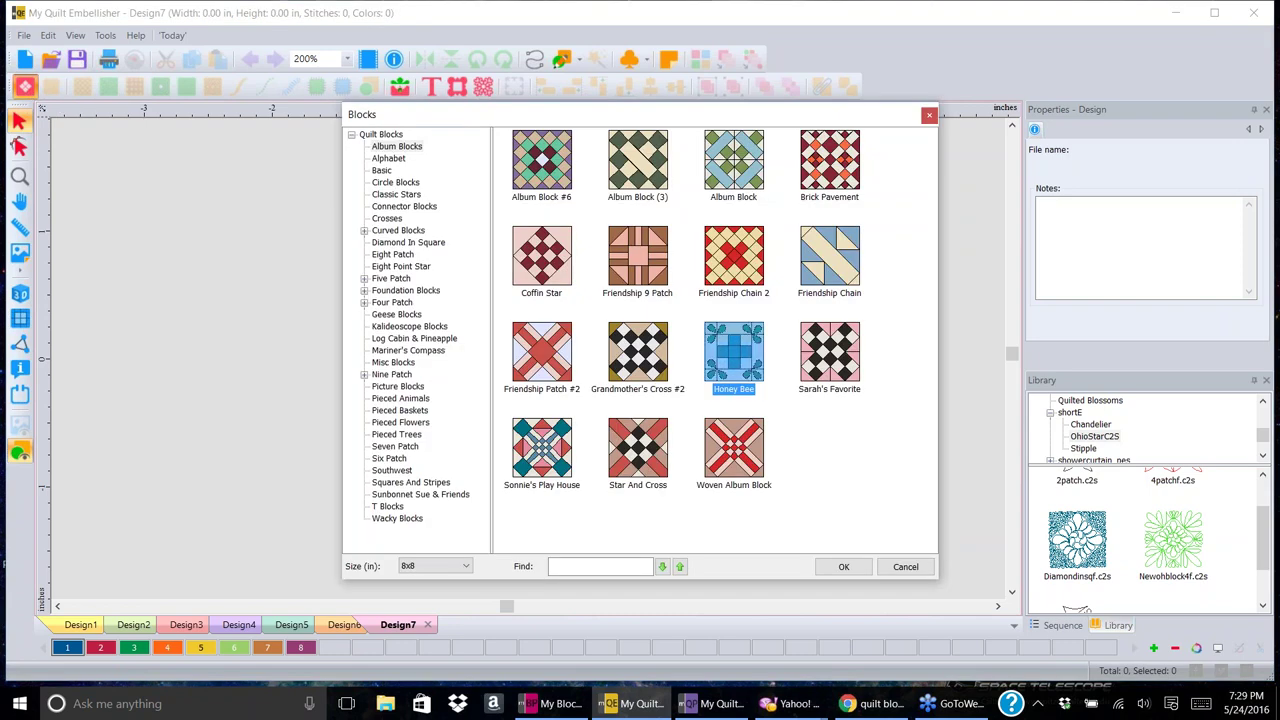
pyautogui.click(929, 114)
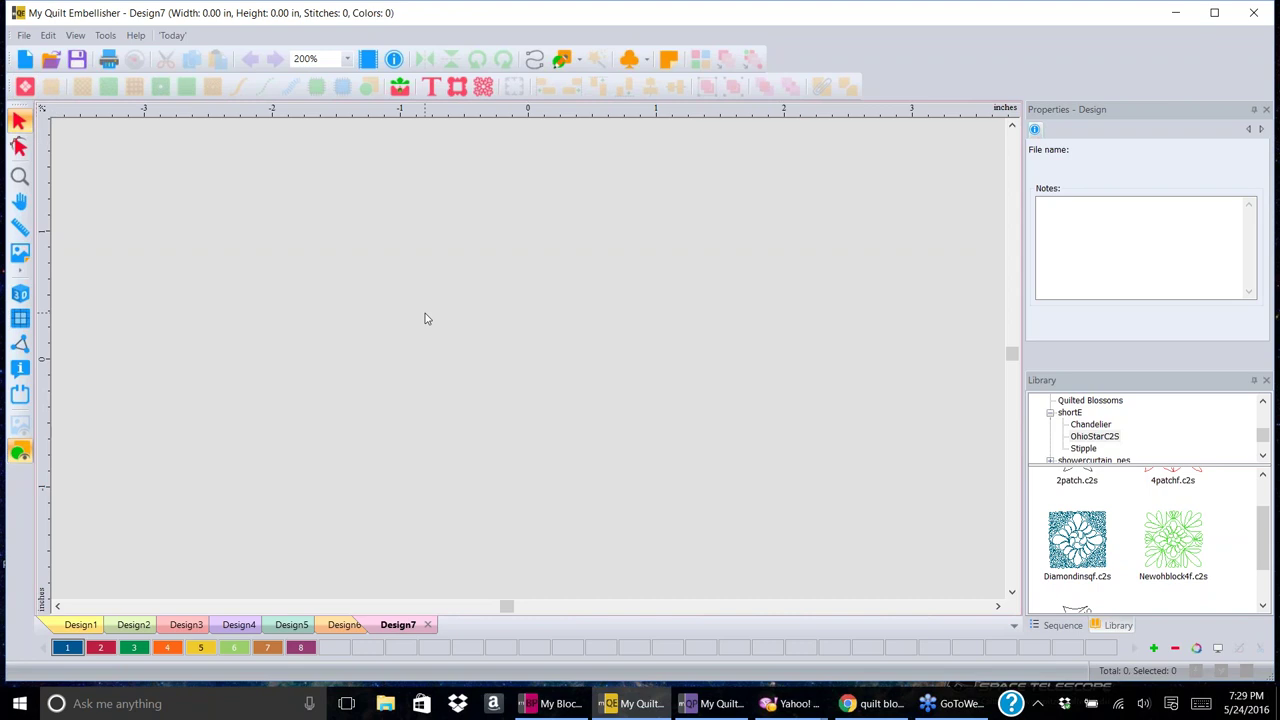
pyautogui.click(331, 624)
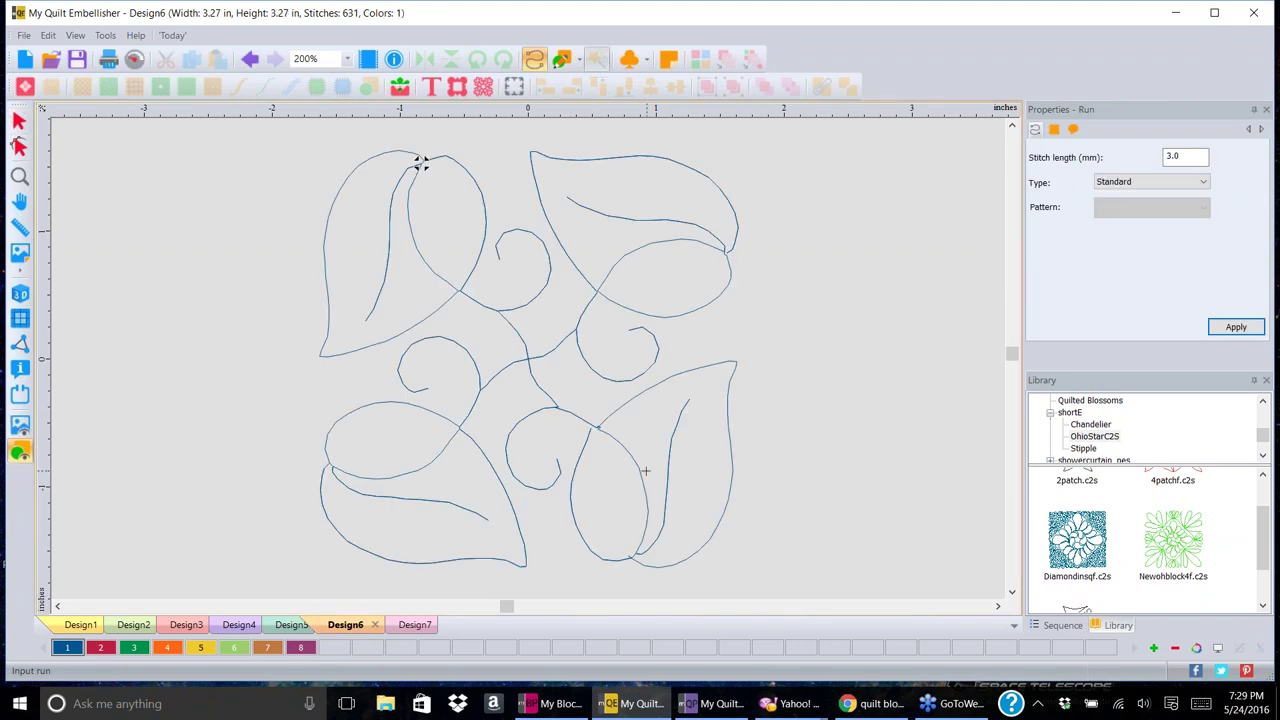
# - Open the traced blossom run for outline editing and select the point atop the left spiral curl
pyautogui.scroll(2, 645, 448)
pyautogui.scroll(2, 645, 448)
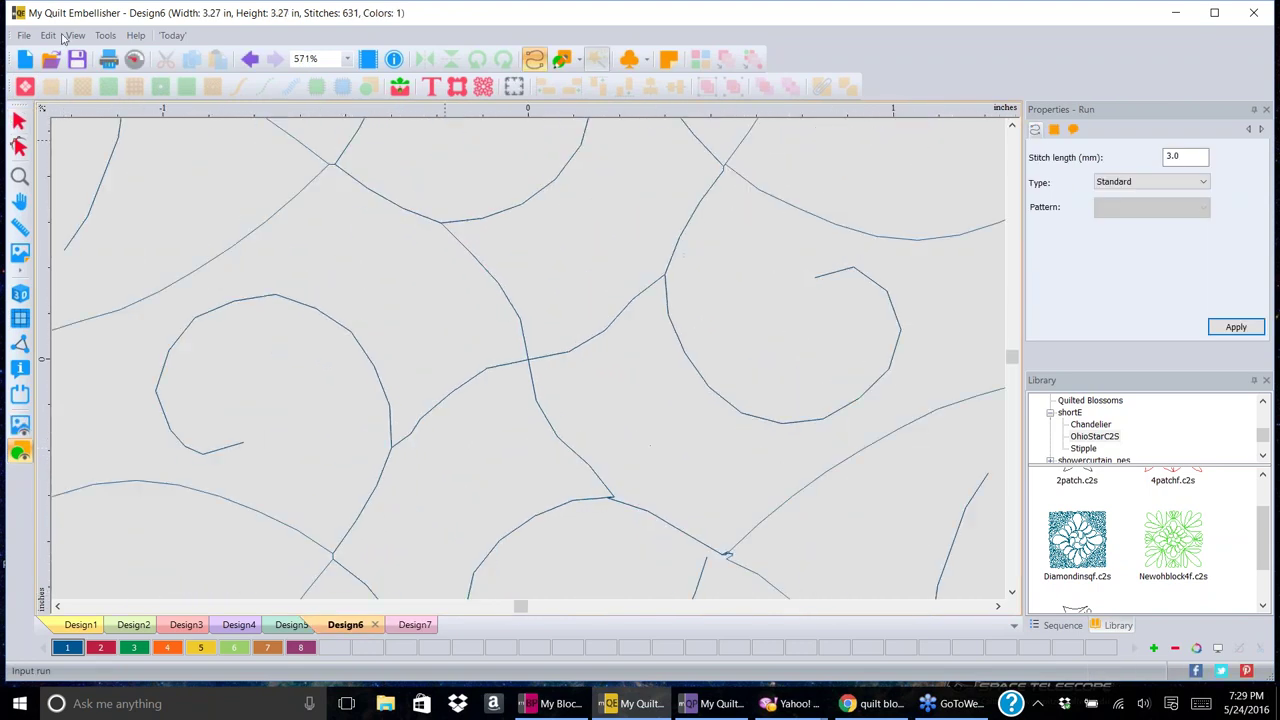
pyautogui.click(18, 145)
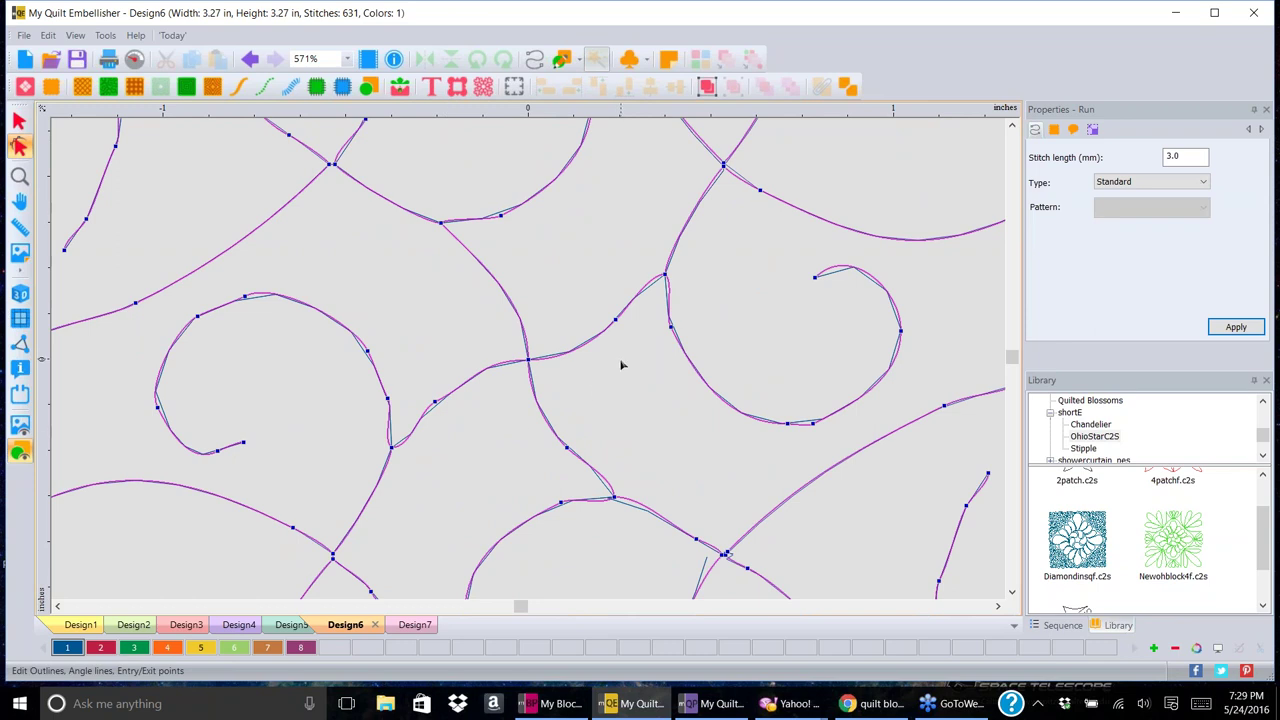
pyautogui.scroll(-4, 620, 365)
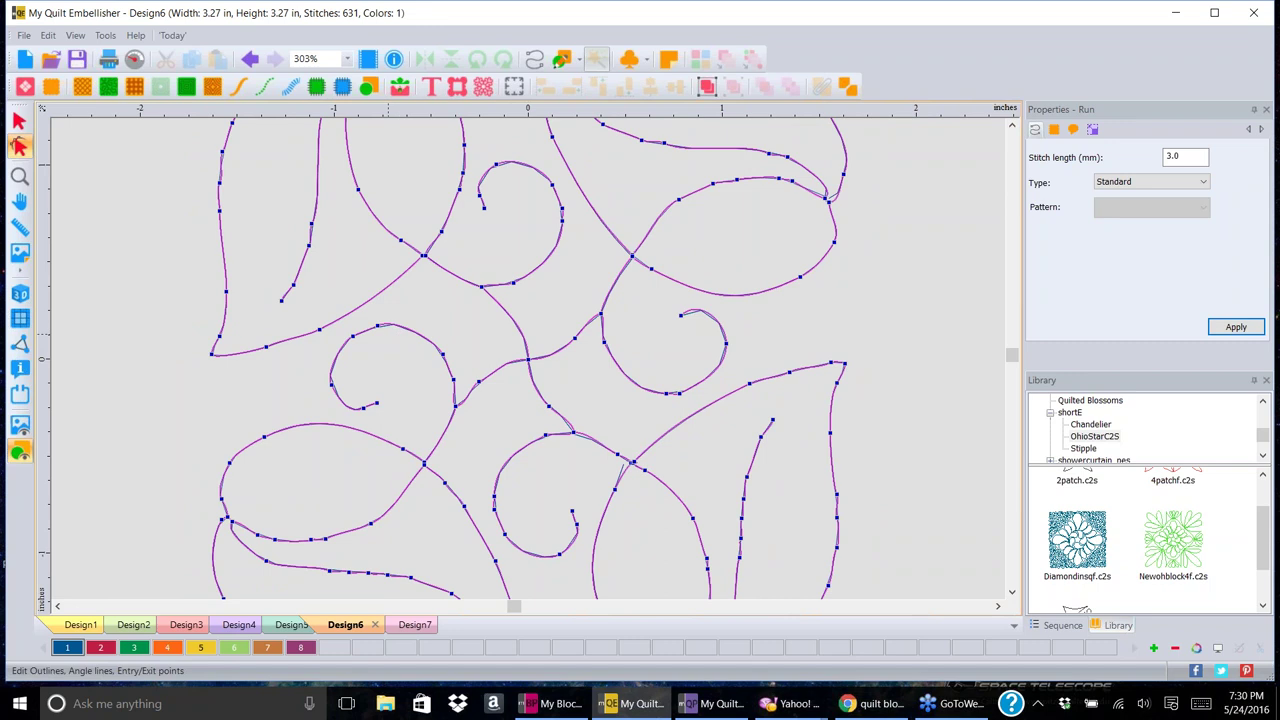
pyautogui.click(379, 328)
pyautogui.moveTo(394, 318); pyautogui.dragTo(406, 330)
pyautogui.scroll(-2, 903, 456)
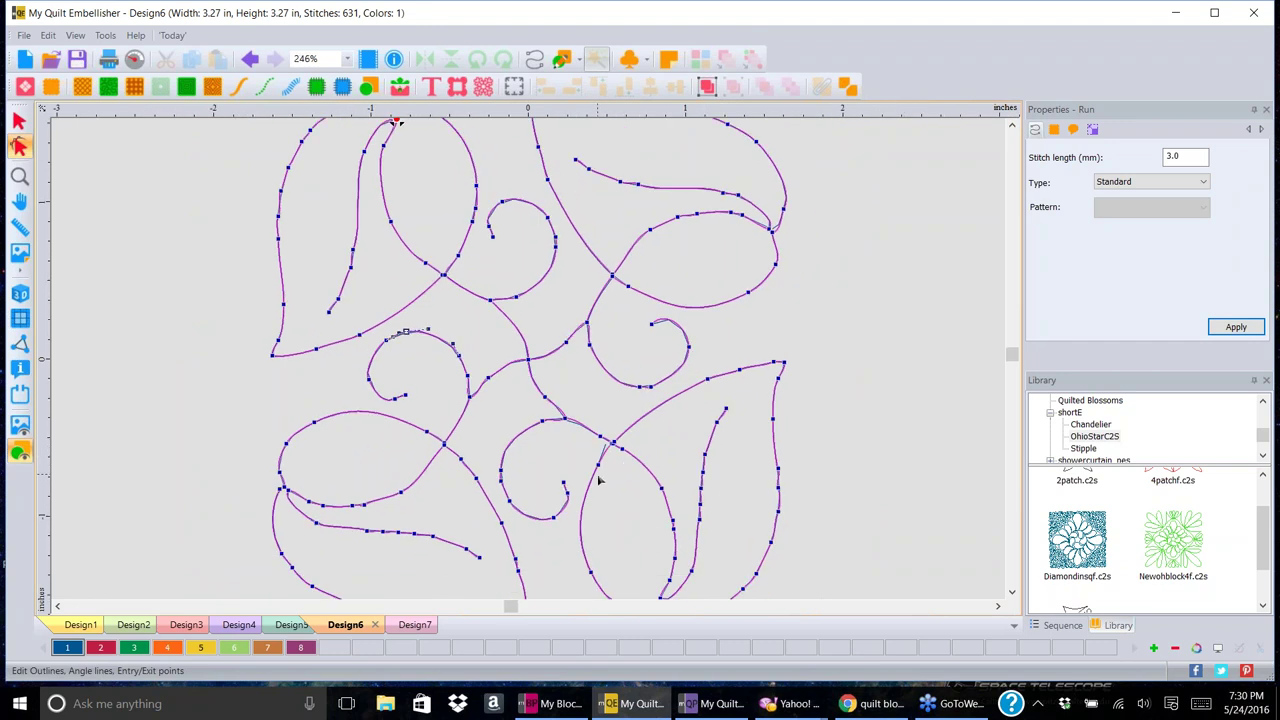
# - Adjust the outline points at the lower-right flower's stem crossing and petal junction, and deselect the run
pyautogui.click(614, 445)
pyautogui.scroll(-2, 838, 319)
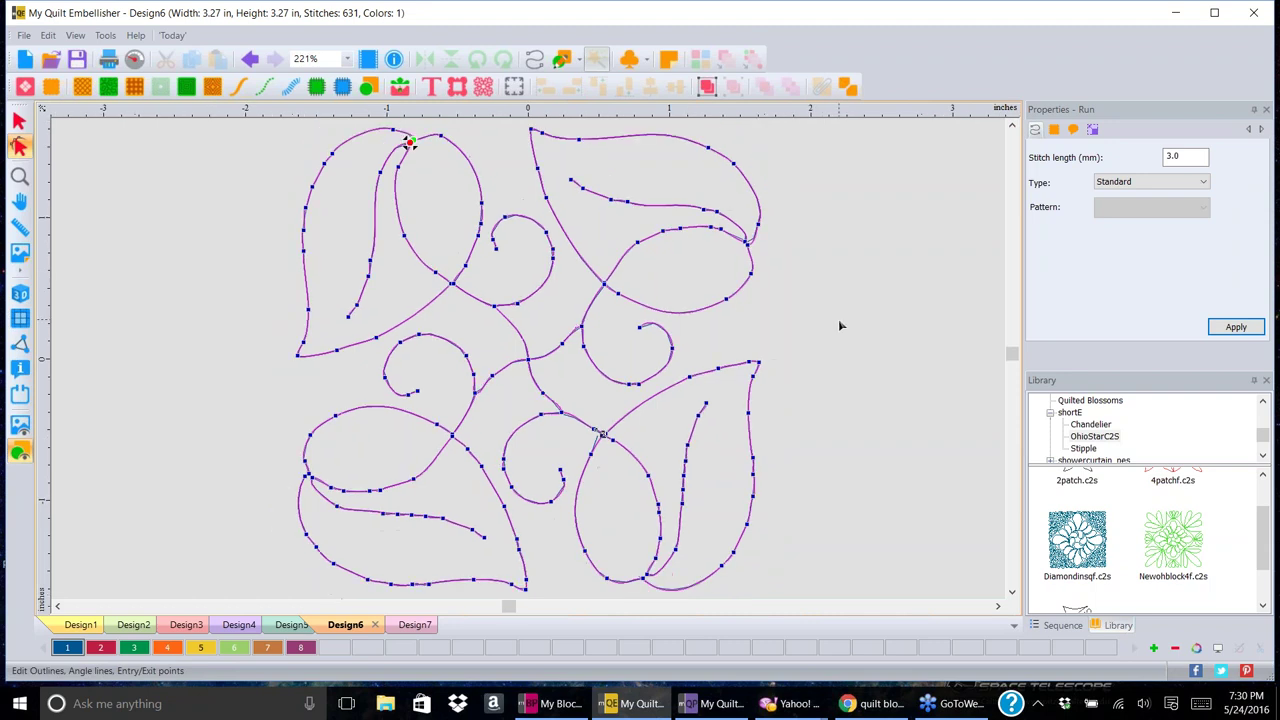
pyautogui.click(634, 558)
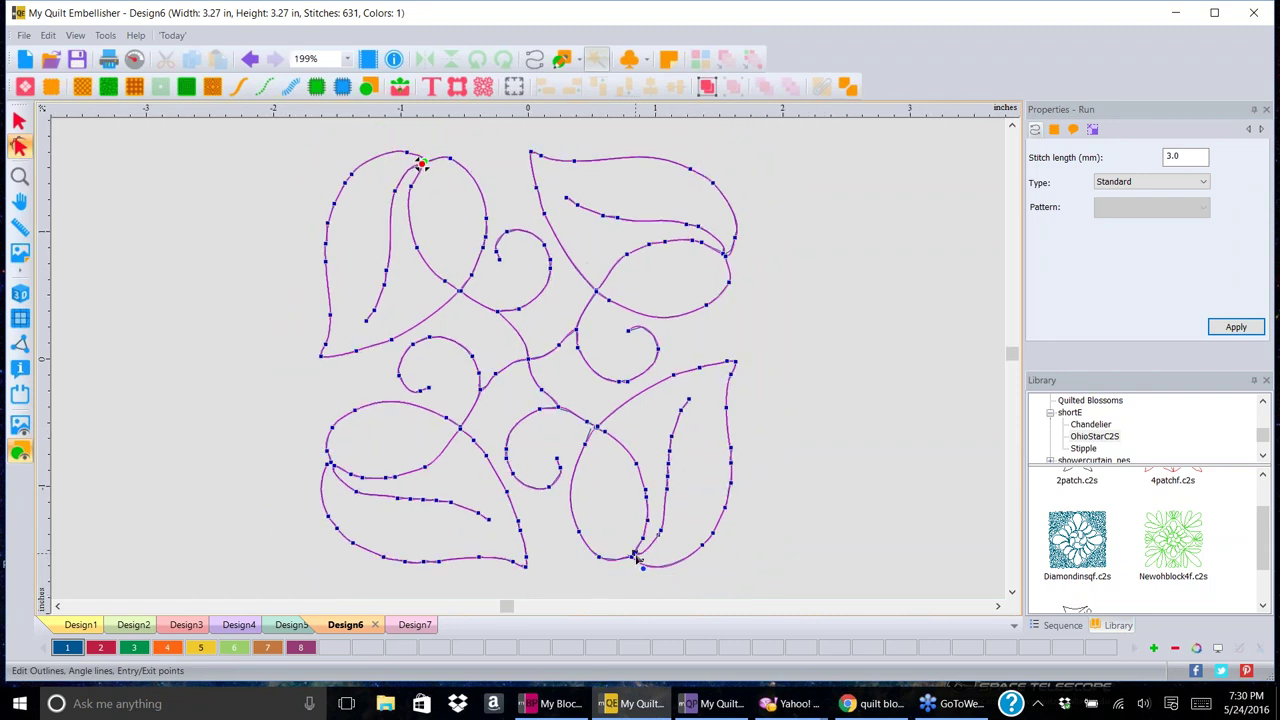
pyautogui.click(820, 514)
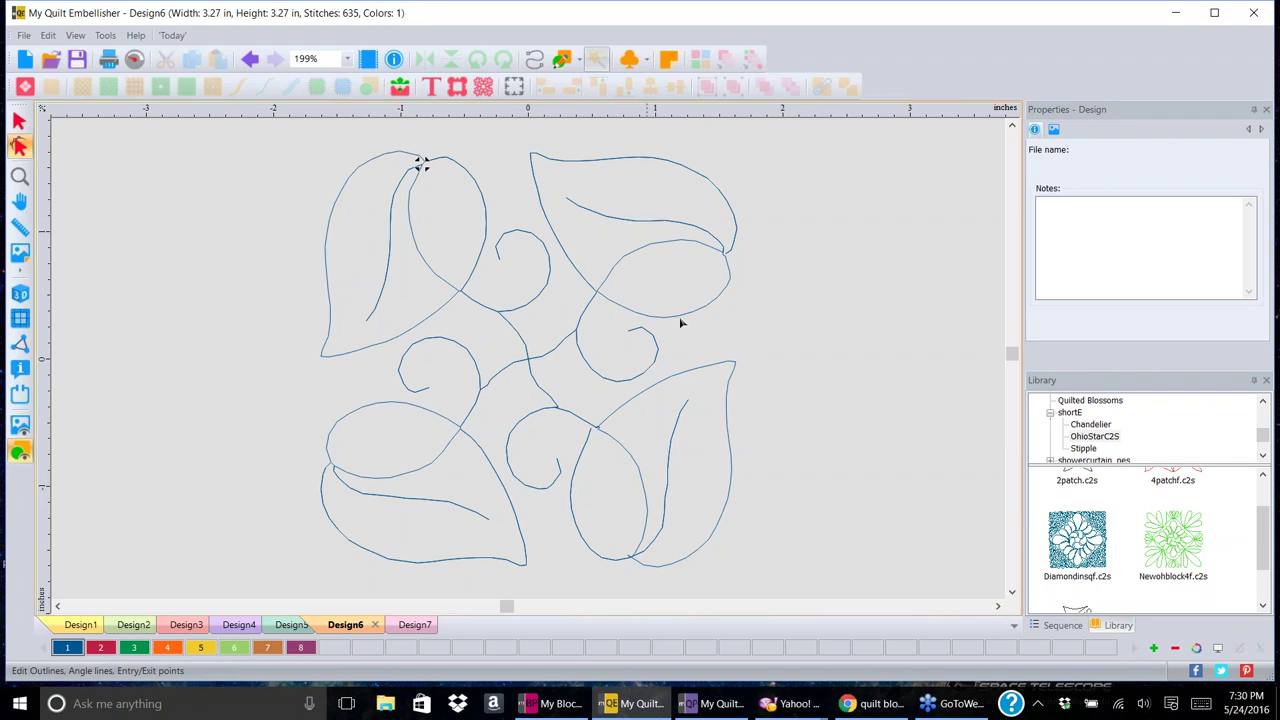
# - Start a new design and load the tilequart image from the quilt blocks folder as its backdrop
pyautogui.click(24, 59)
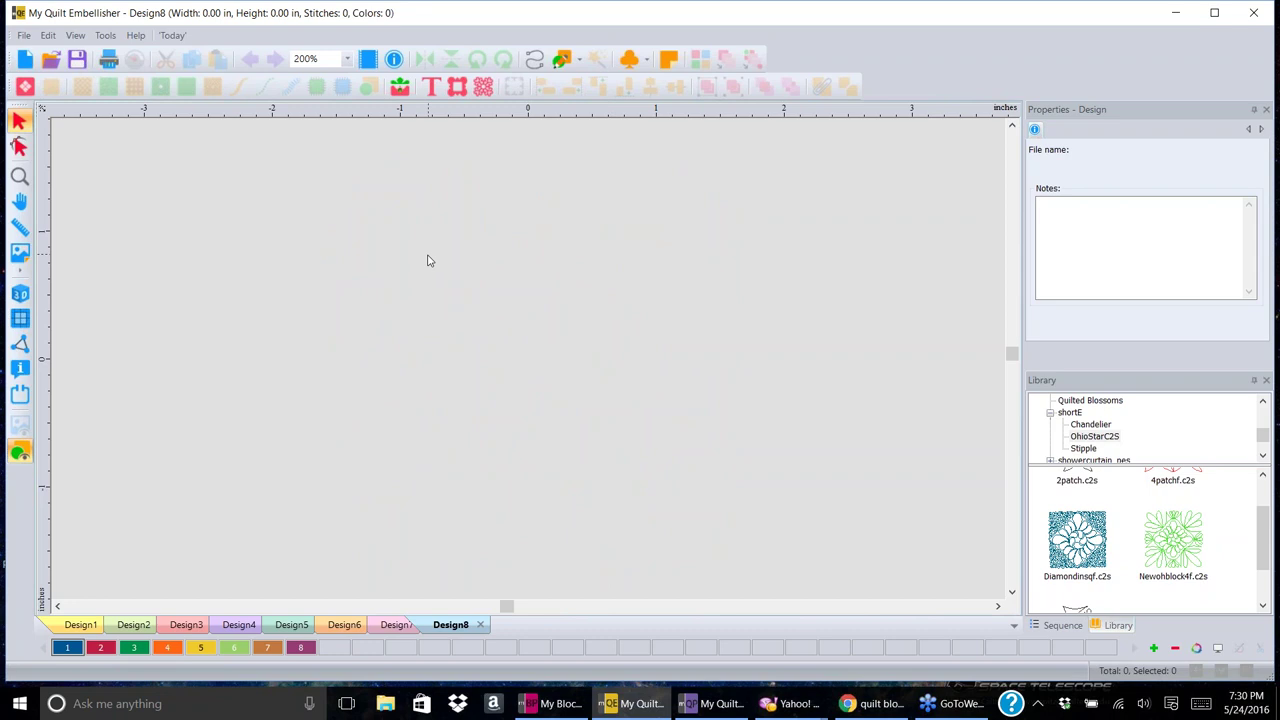
pyautogui.click(22, 256)
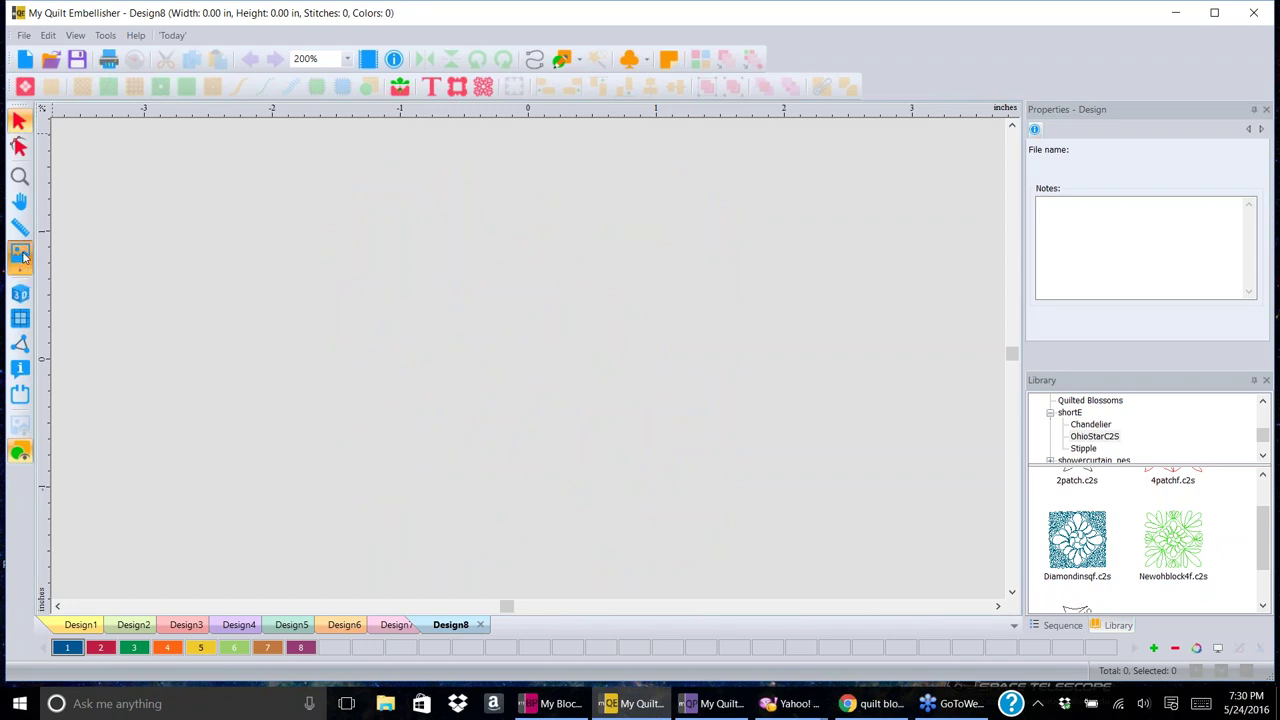
pyautogui.click(652, 311)
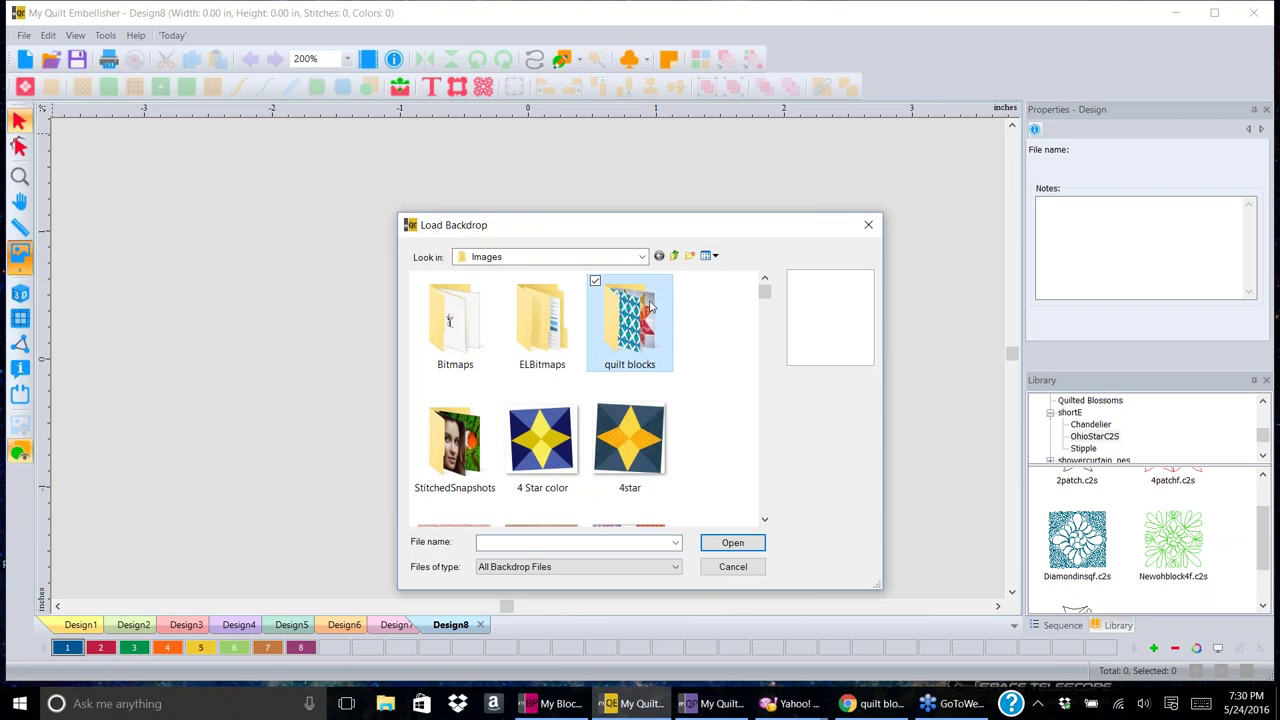
pyautogui.doubleClick(645, 312)
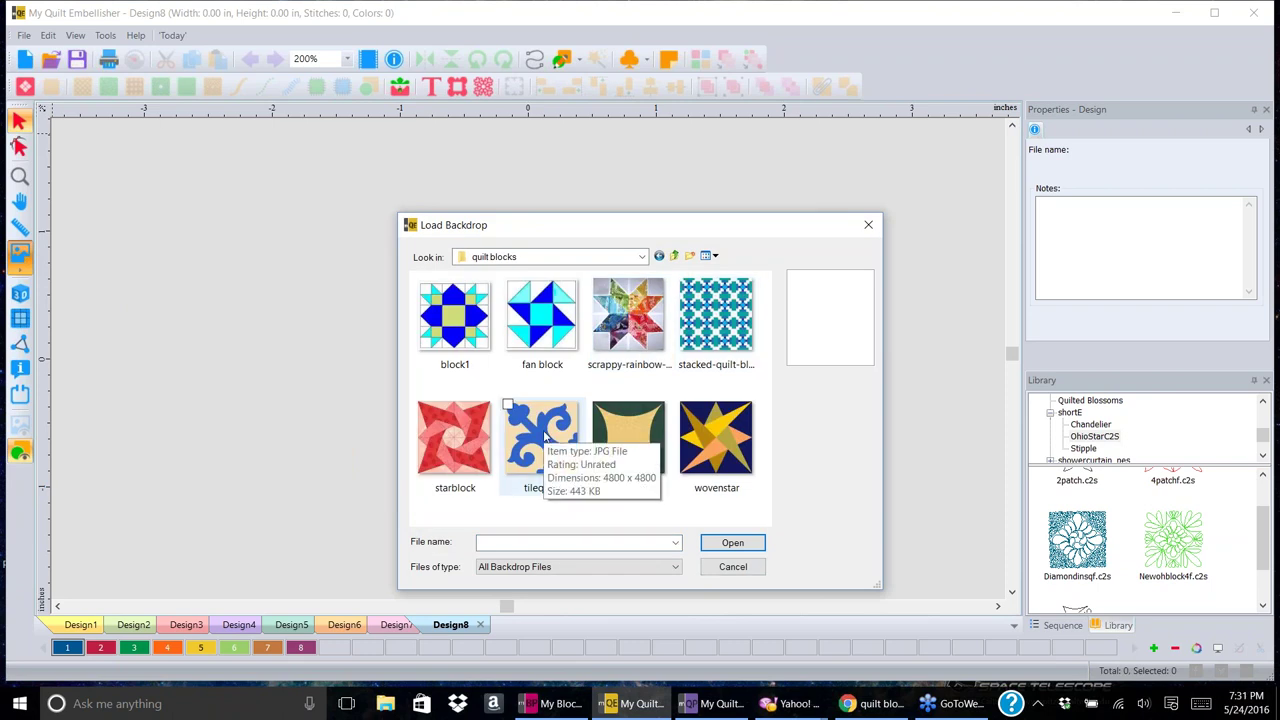
pyautogui.click(545, 437)
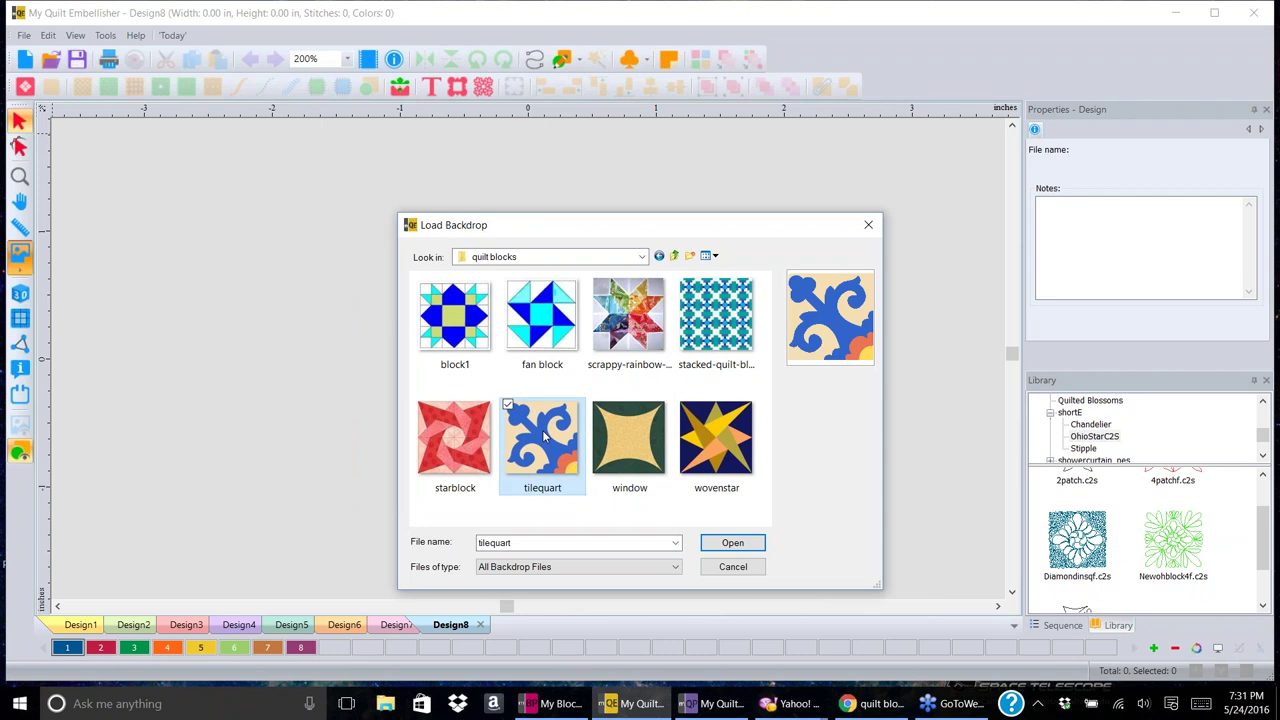
pyautogui.click(750, 546)
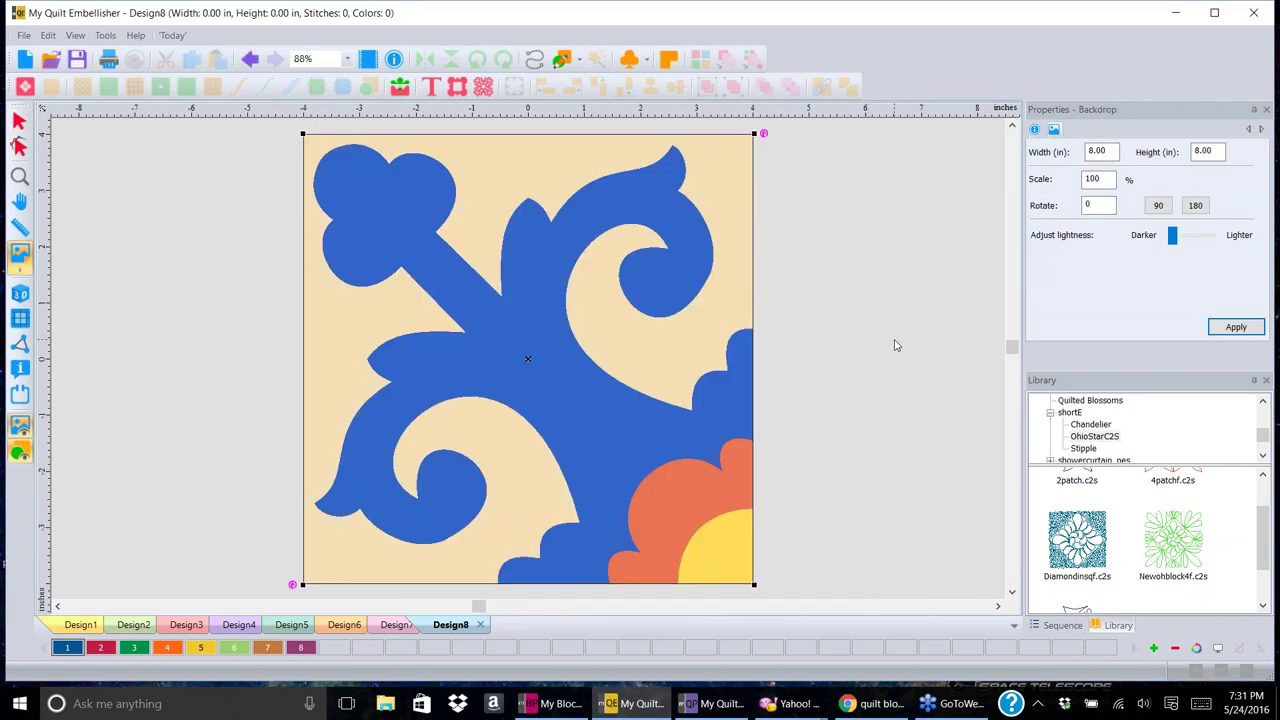
pyautogui.click(19, 122)
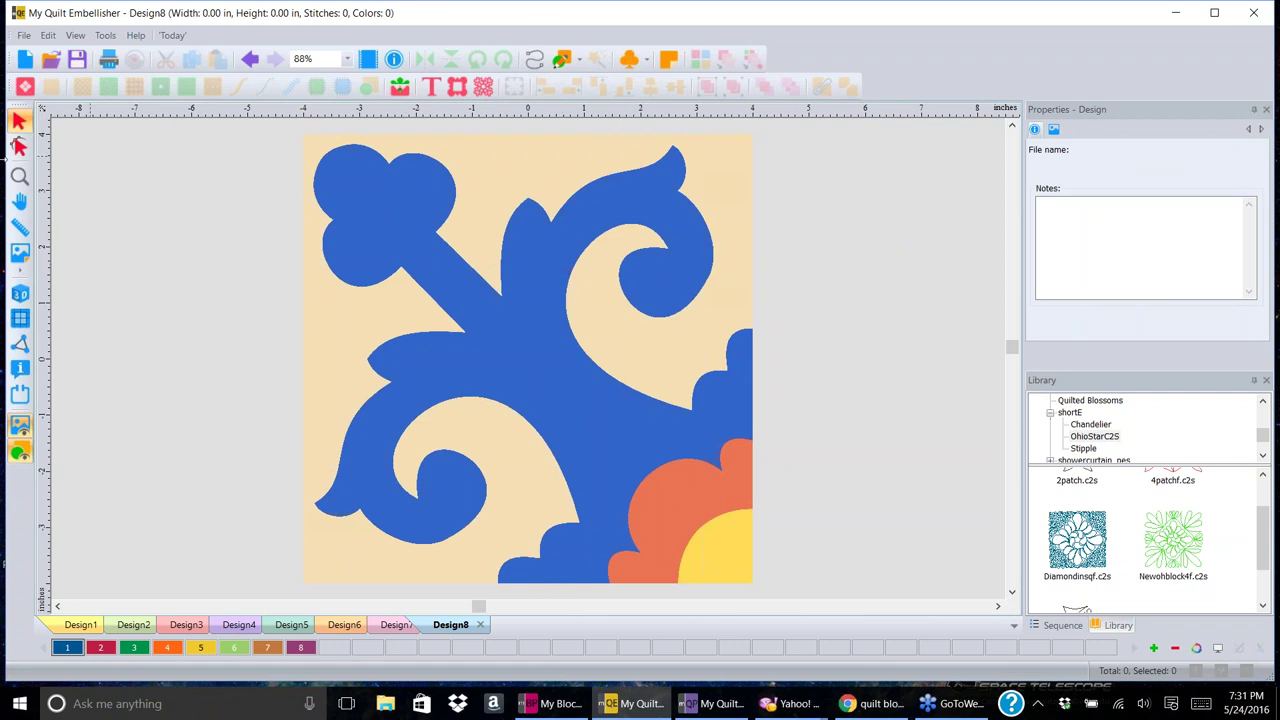
pyautogui.click(19, 253)
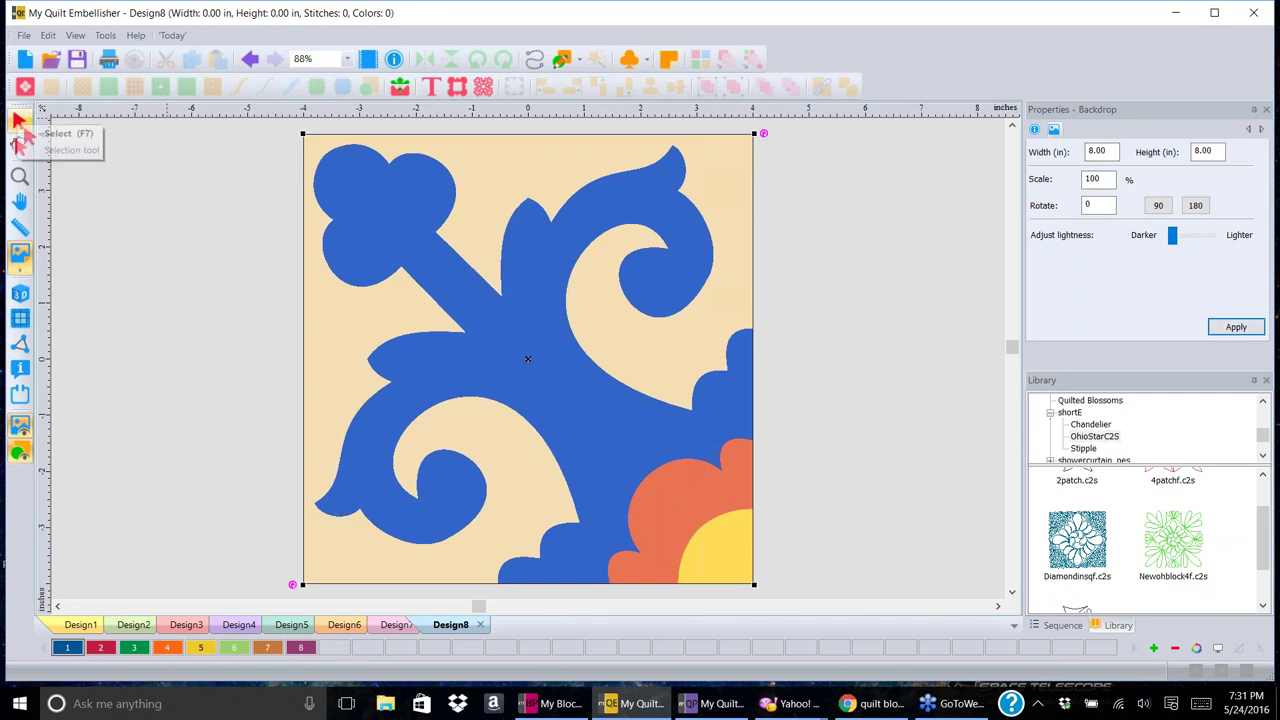
# - Set up artwork input with the Fill type and thread color 1
pyautogui.click(565, 61)
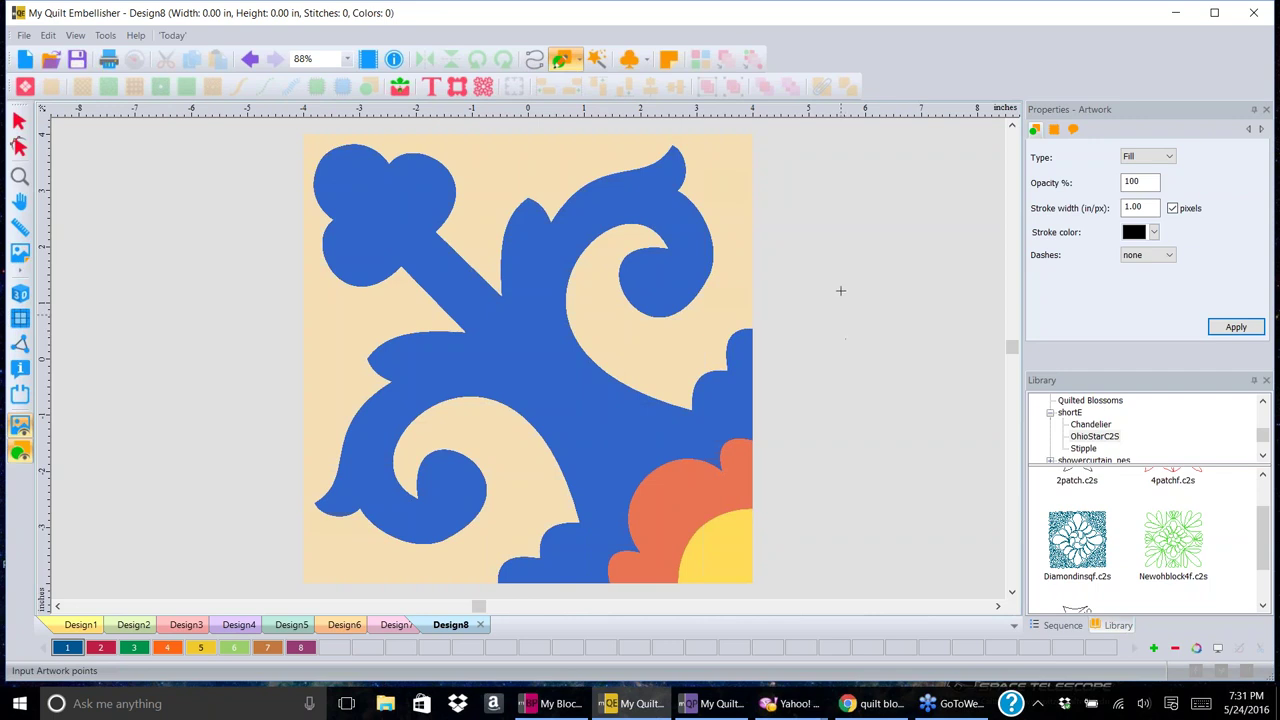
pyautogui.click(1171, 158)
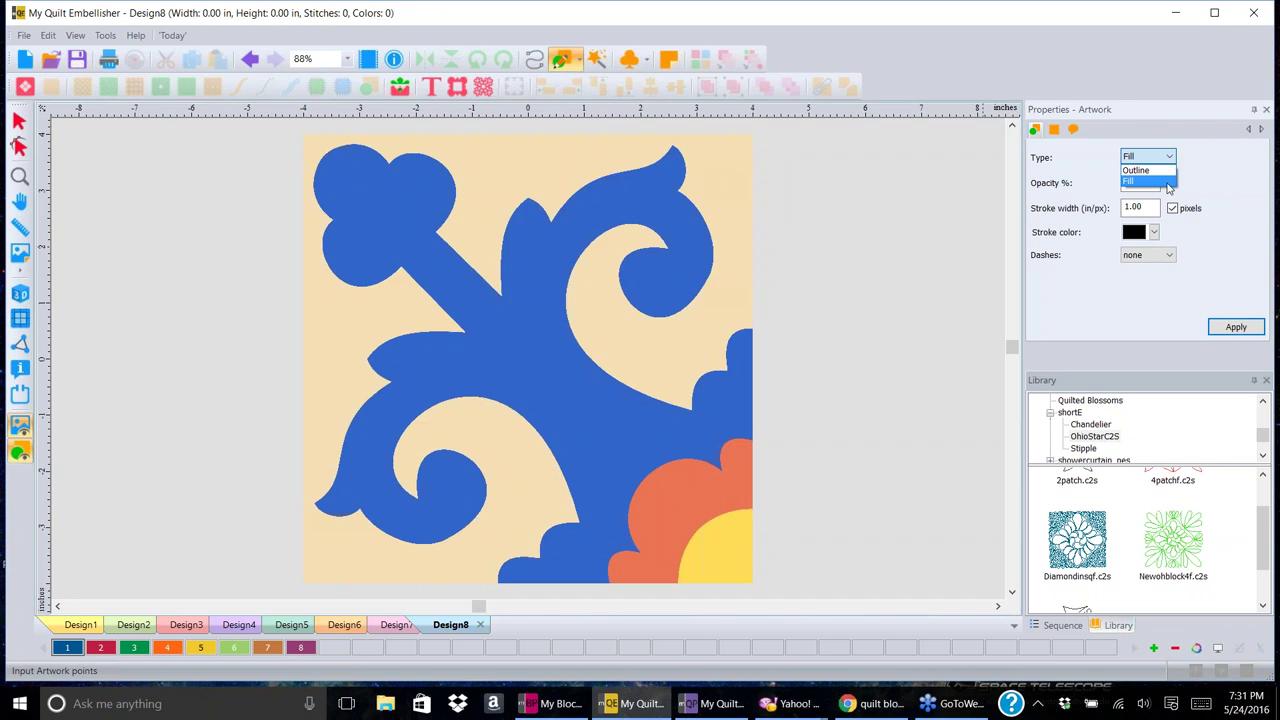
pyautogui.click(1166, 183)
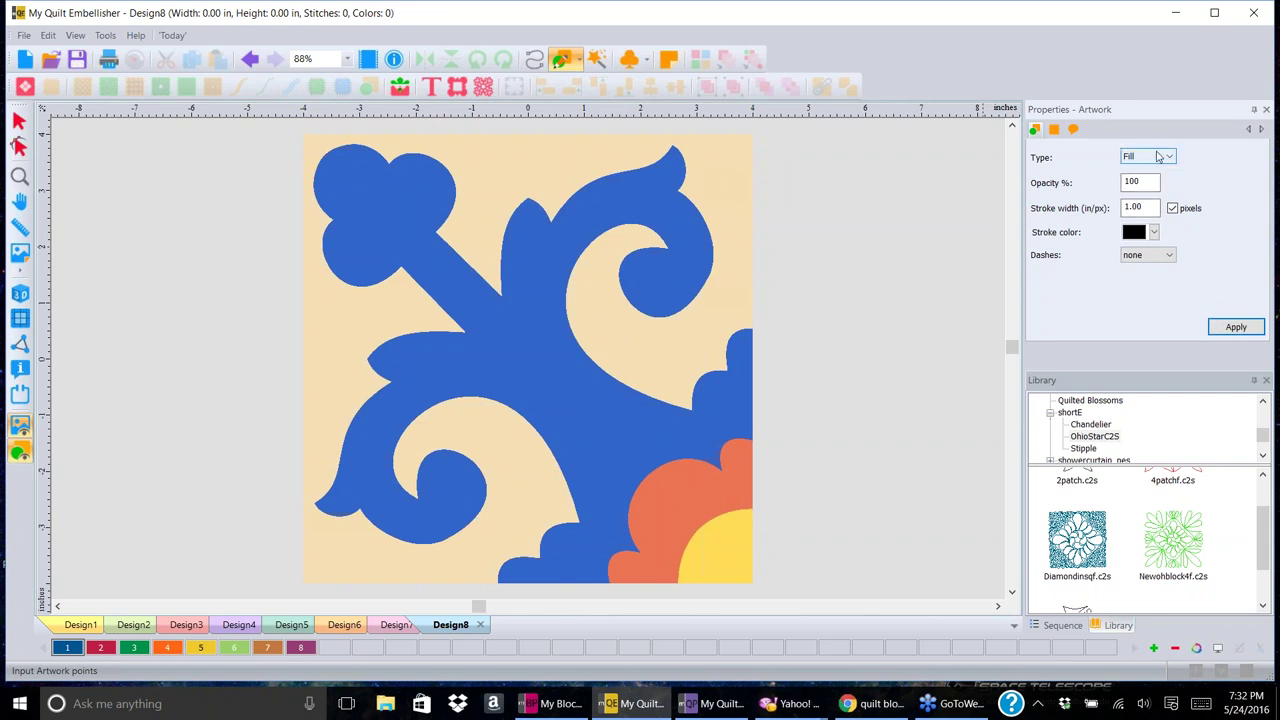
pyautogui.click(66, 650)
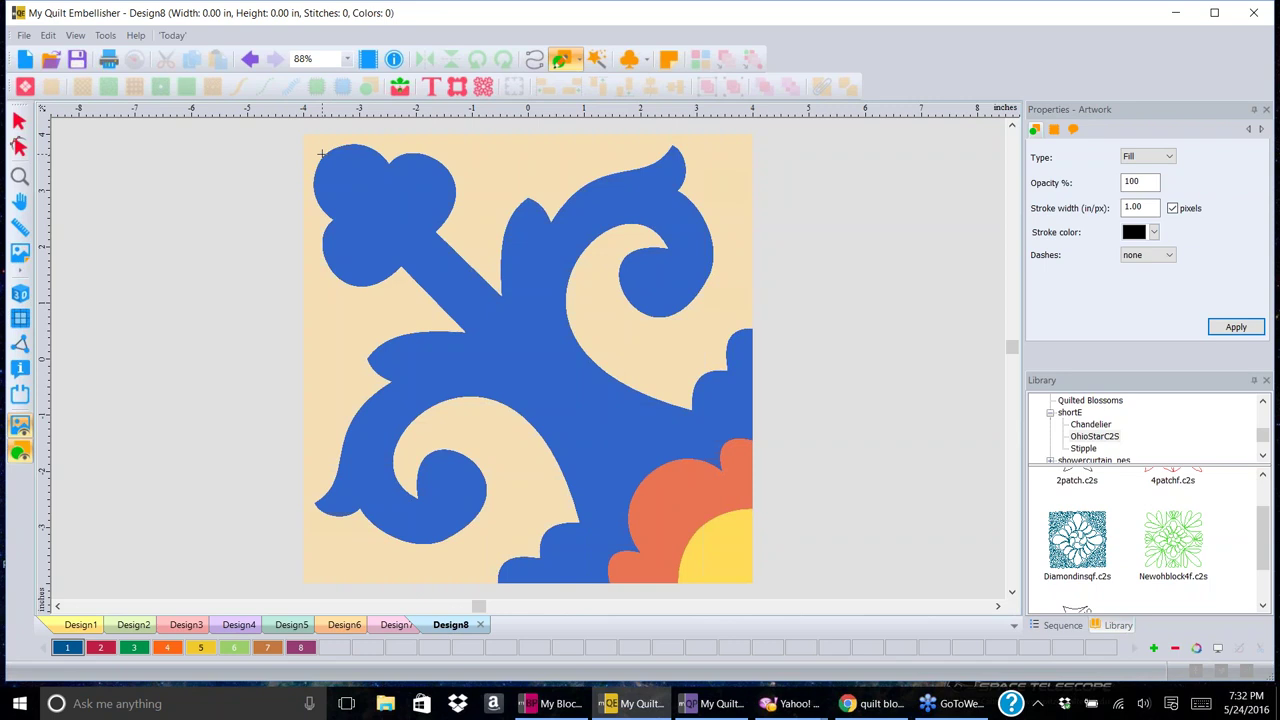
# - Try to digitize the yellow quarter circle by placing artwork points along its arc, and undo the shape
pyautogui.click(677, 582)
pyautogui.click(694, 527)
pyautogui.click(725, 513)
pyautogui.doubleClick(752, 508)
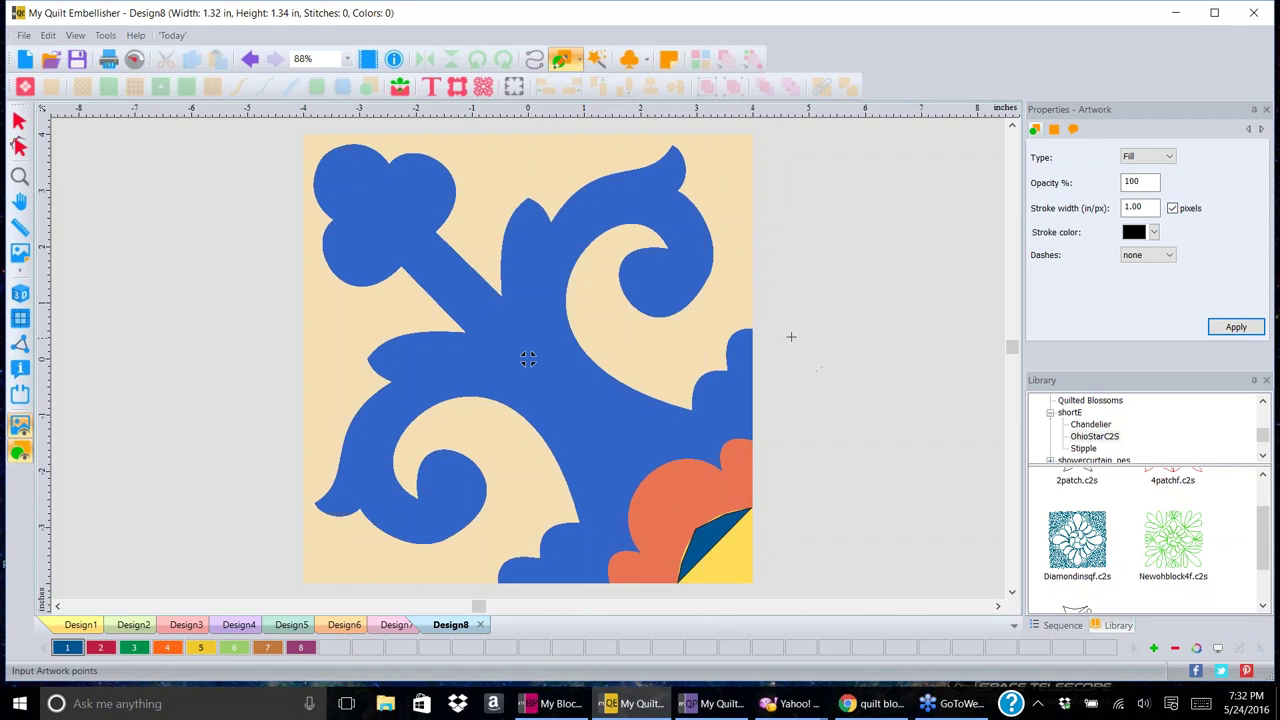
pyautogui.press('Escape')
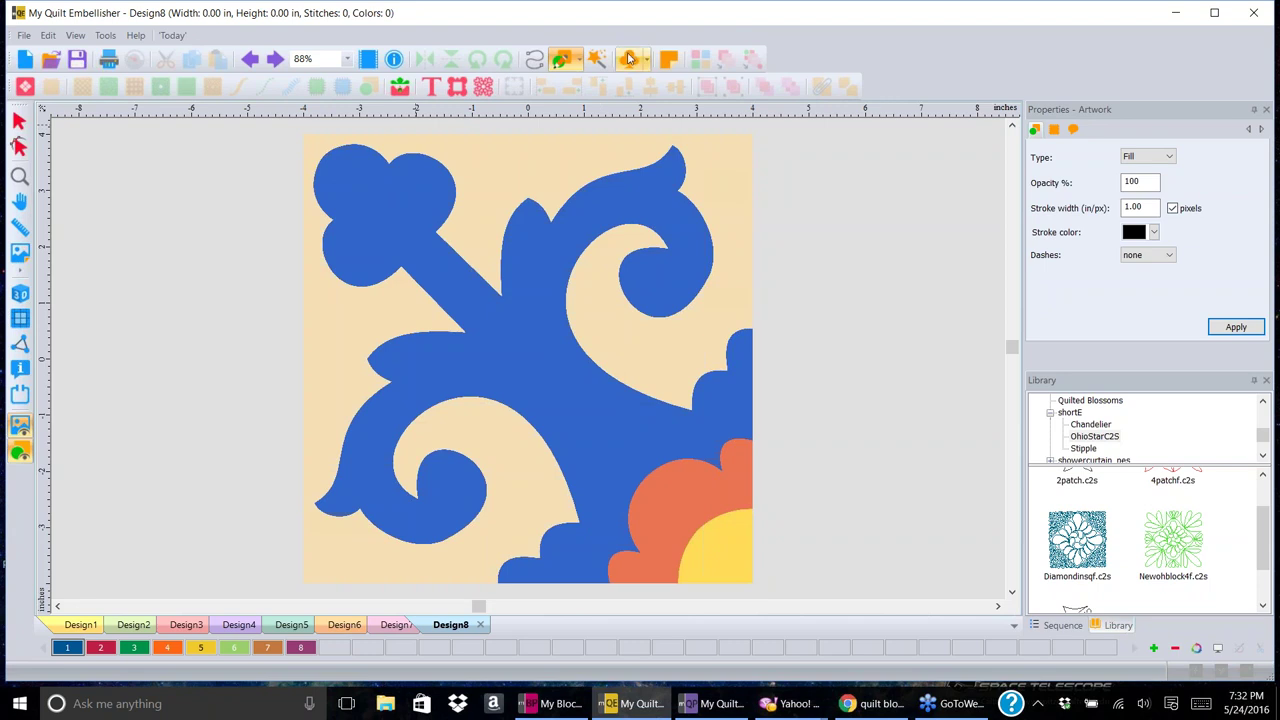
# - Trace the blue scroll motif as filled artwork with the Magic Wand, and check it with the backdrop hidden
pyautogui.click(597, 59)
pyautogui.click(527, 312)
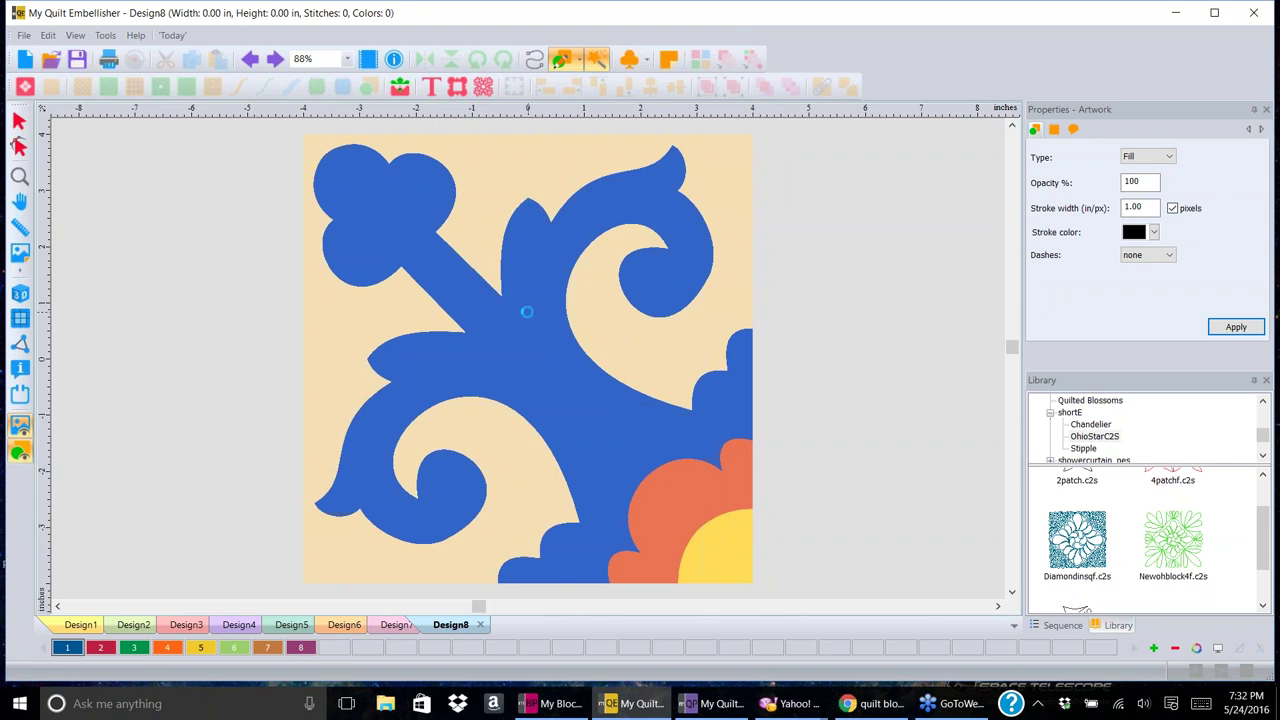
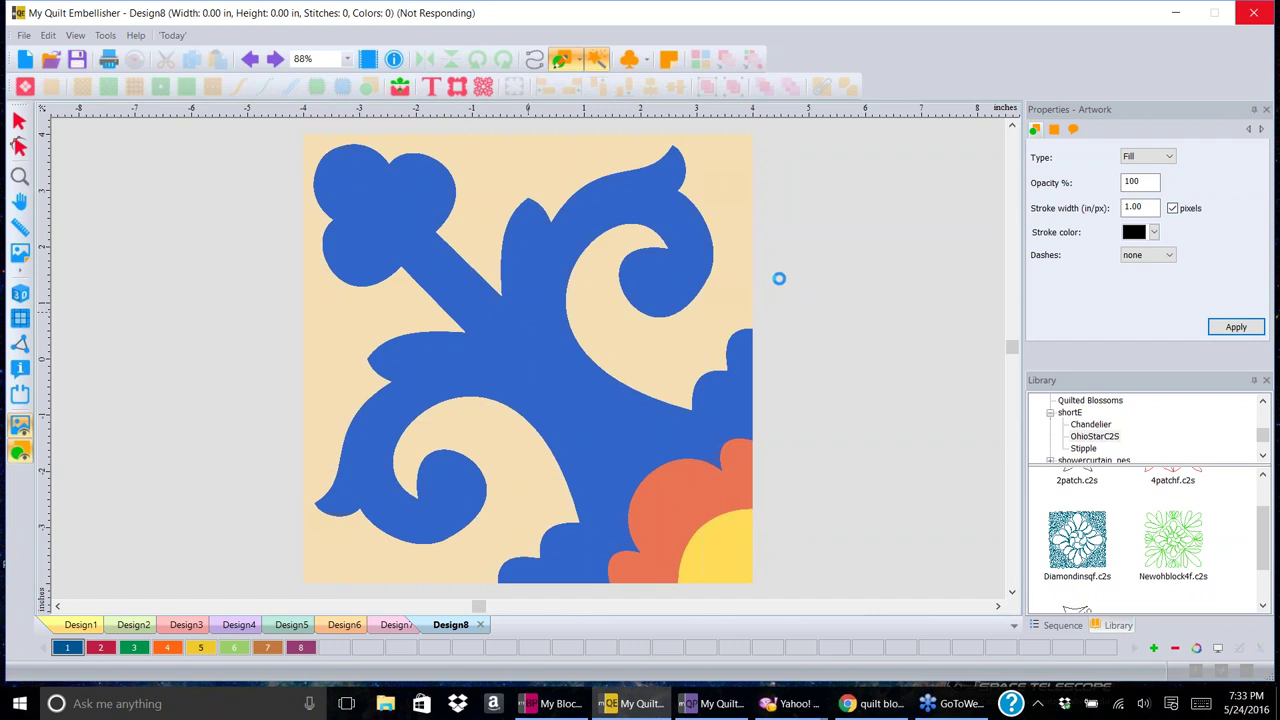
pyautogui.click(20, 425)
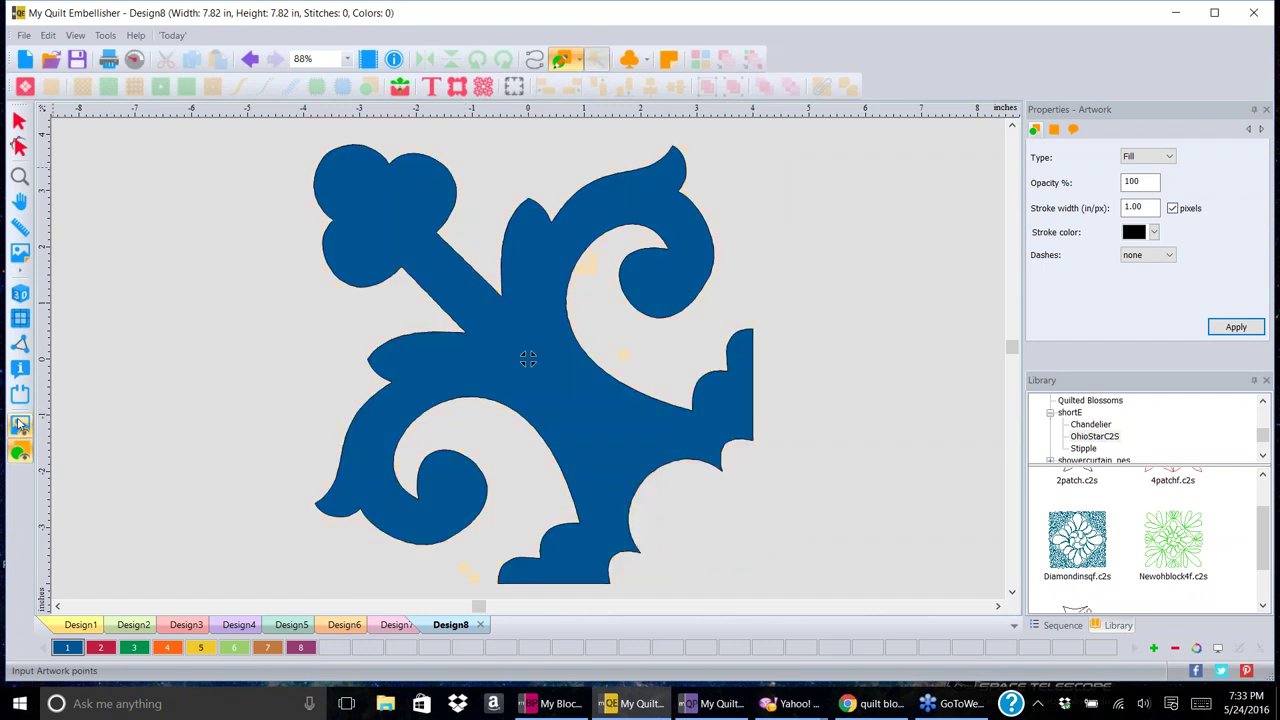
pyautogui.click(20, 425)
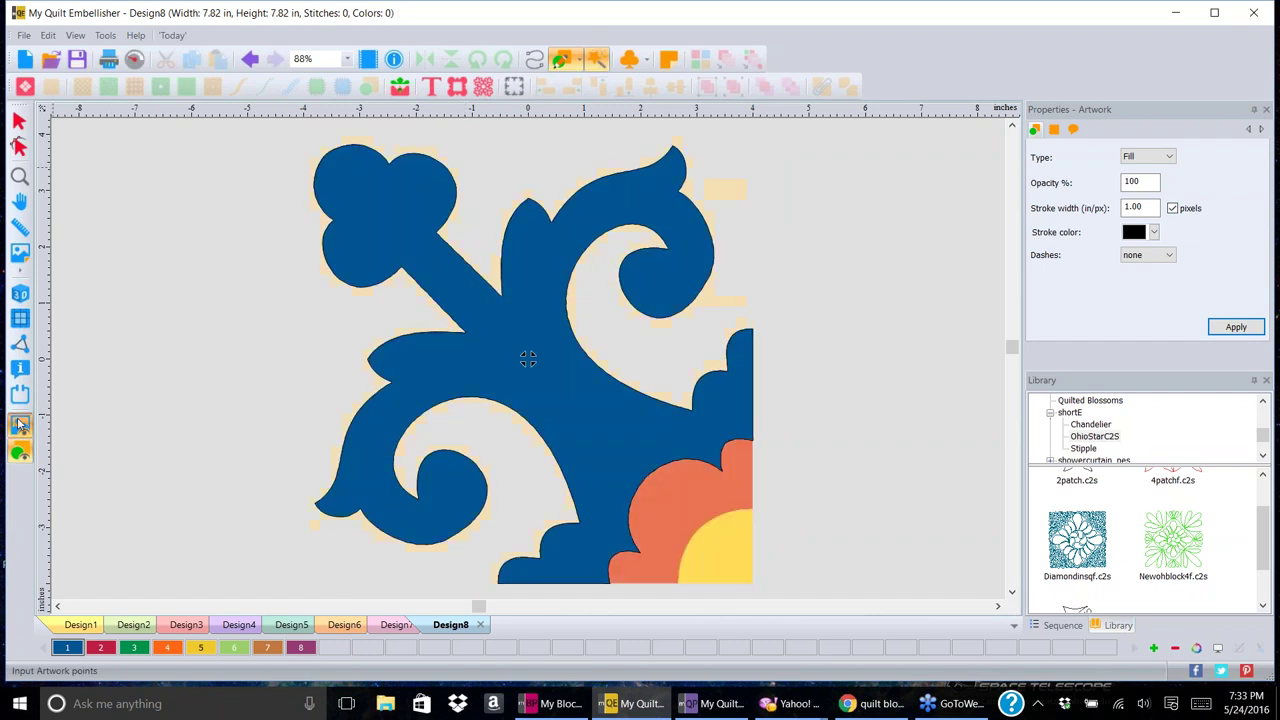
# - Trace the orange flower in color 4 and the yellow quarter circle in color 5 with the Magic Wand, and hide the backdrop
pyautogui.click(170, 650)
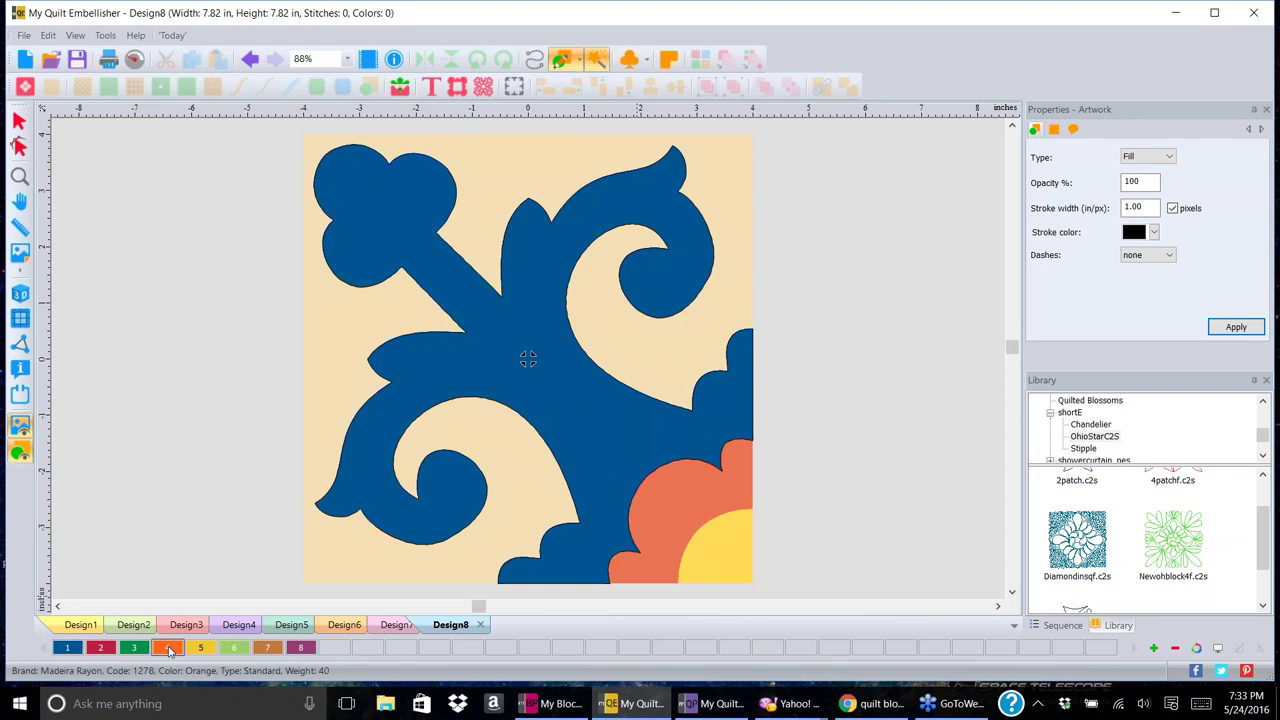
pyautogui.click(683, 501)
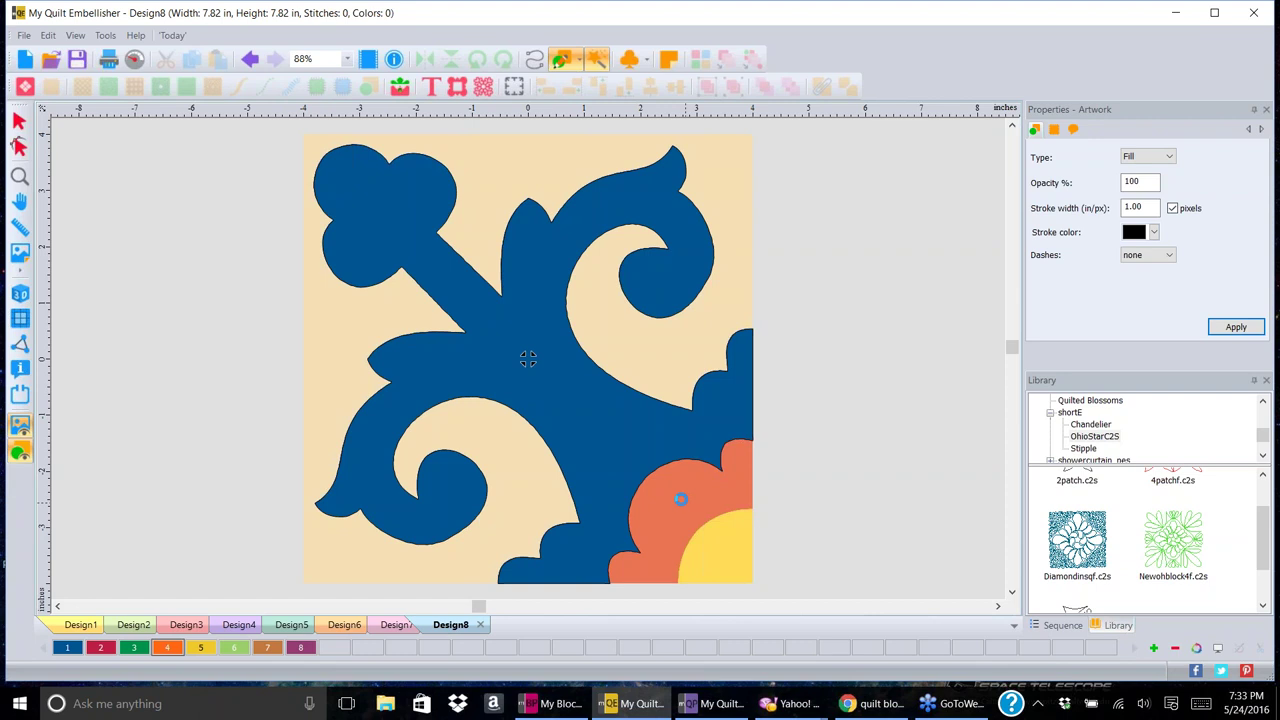
pyautogui.click(200, 648)
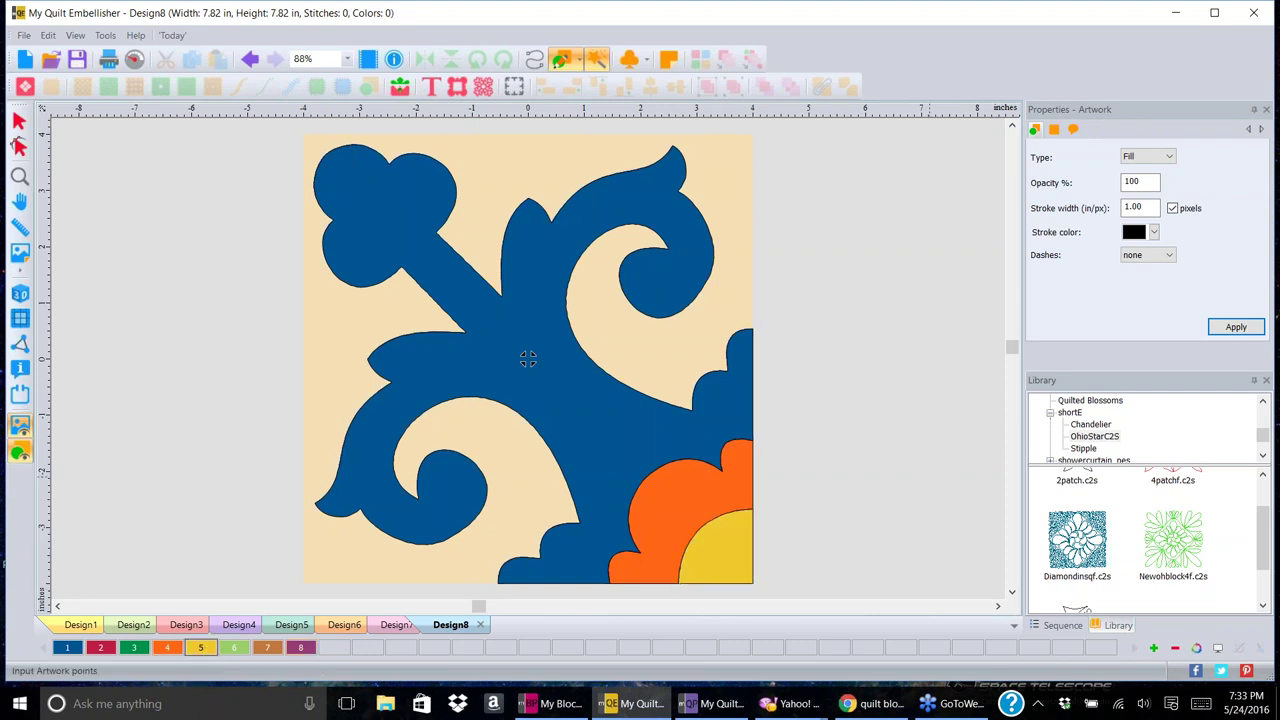
pyautogui.click(20, 425)
# - Convert all three traced artwork shapes to satin appliqué and deselect them
pyautogui.click(20, 122)
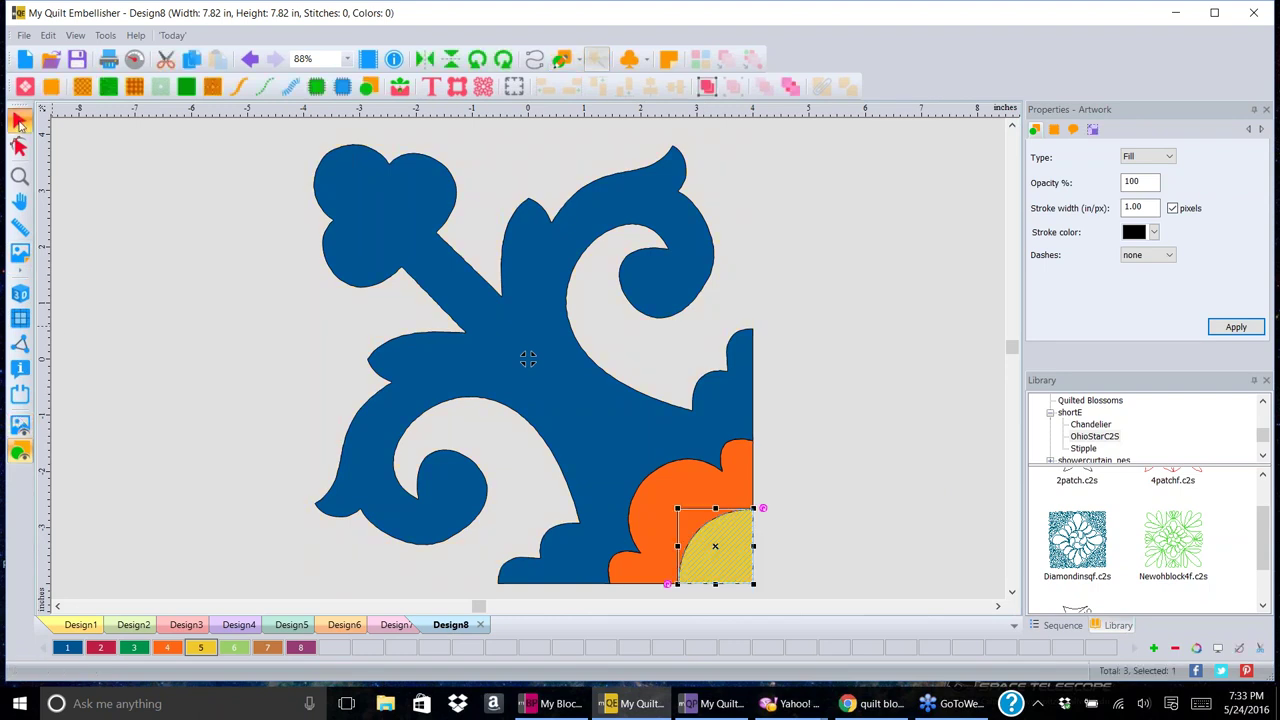
pyautogui.click(895, 289)
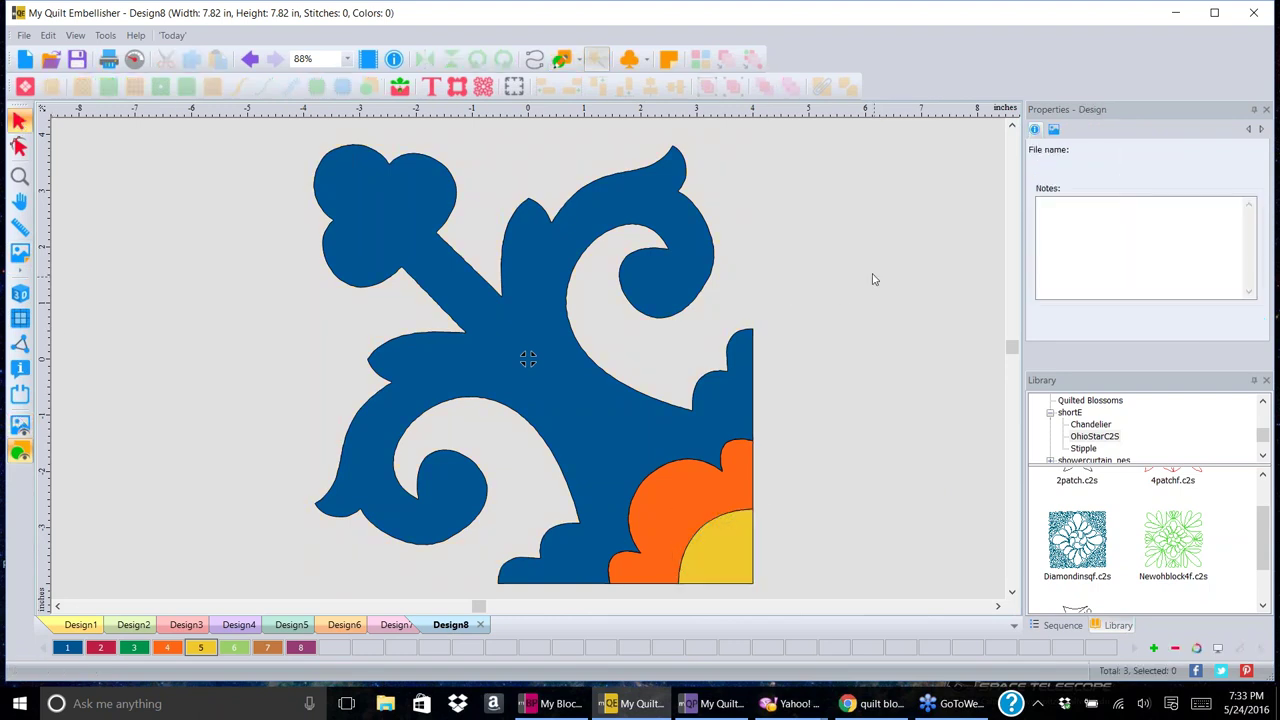
pyautogui.hotkey('ctrl', 'a')
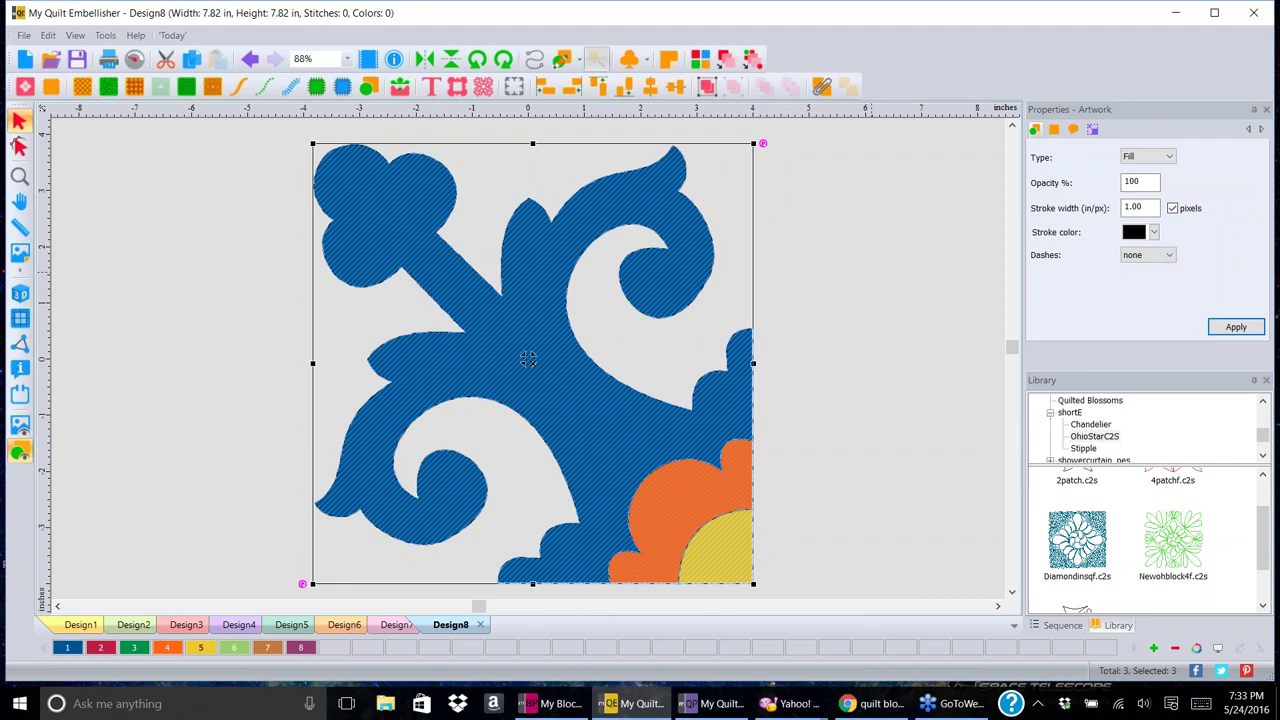
pyautogui.click(318, 91)
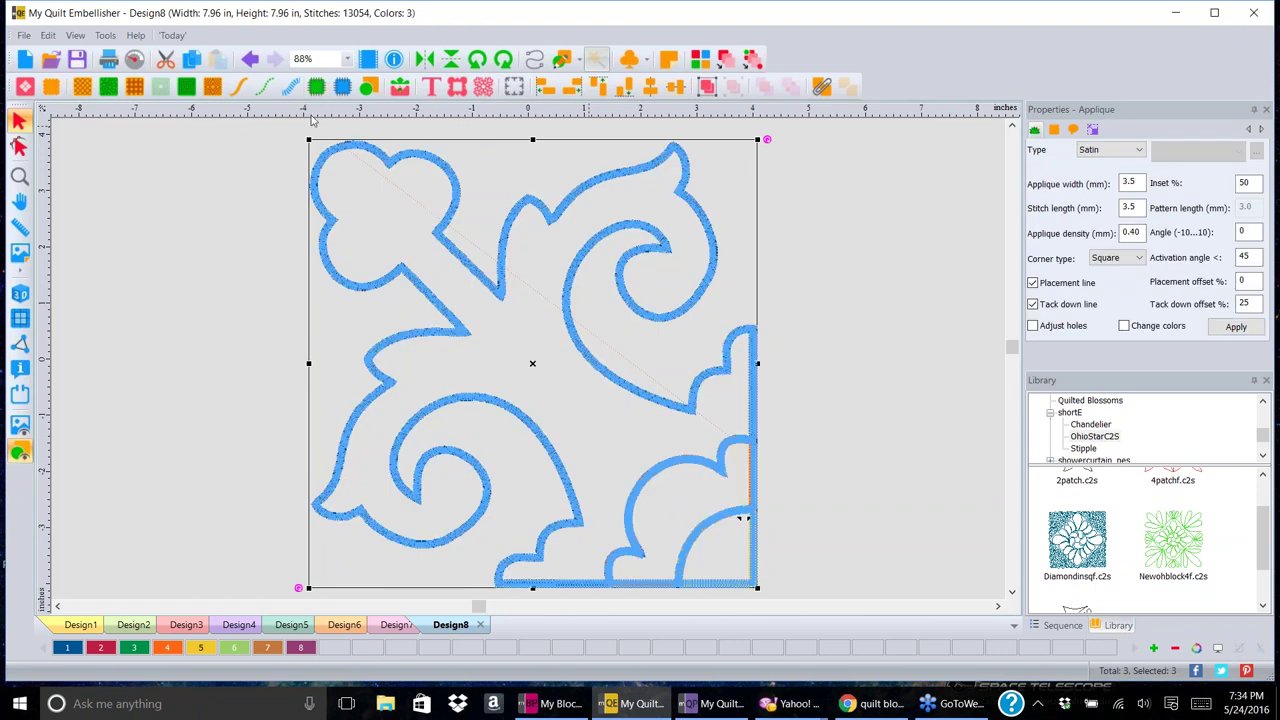
pyautogui.click(839, 346)
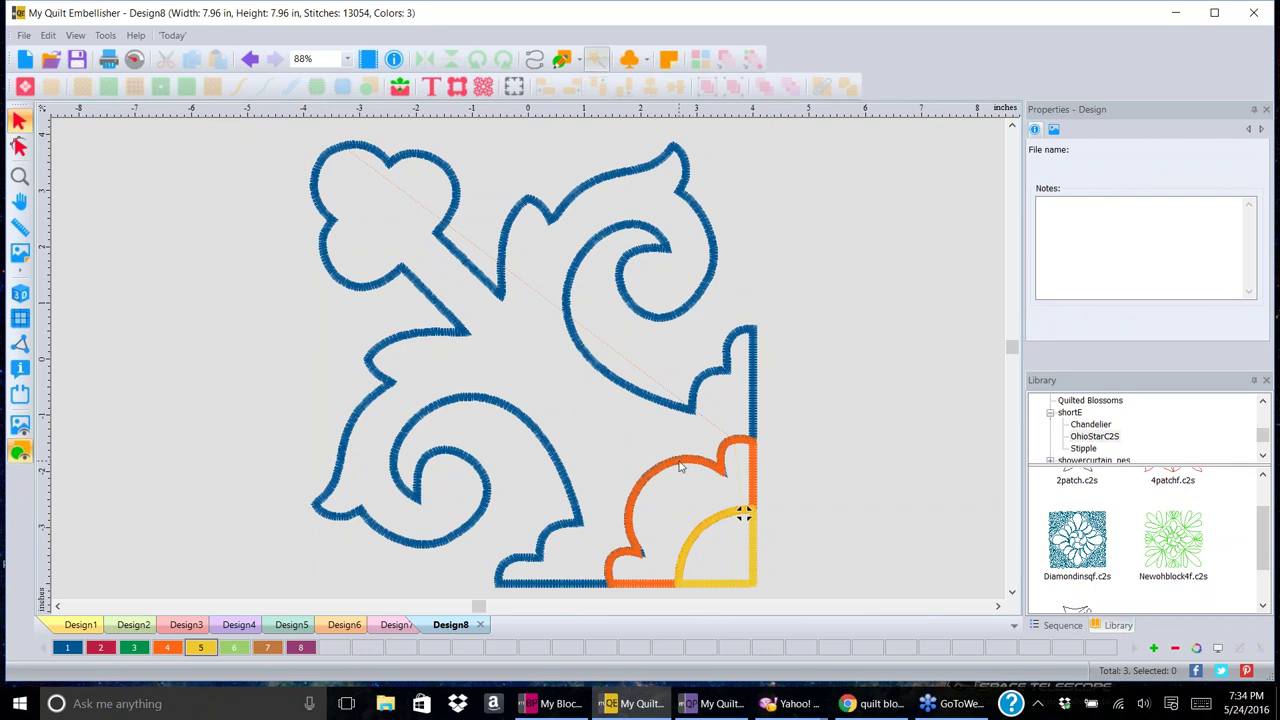
# - Select the yellow quarter-circle appliqué and hide it in the stitching sequence
pyautogui.scroll(4, 680, 466)
pyautogui.click(1012, 596)
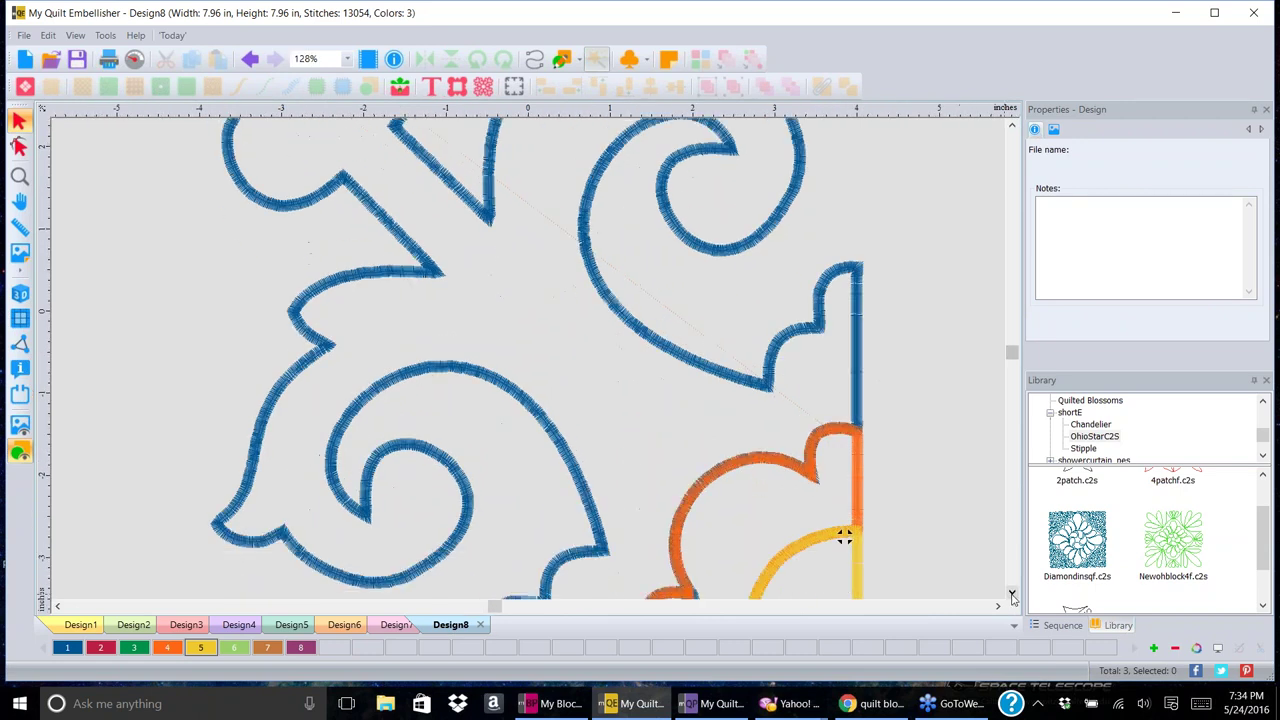
pyautogui.click(1012, 596)
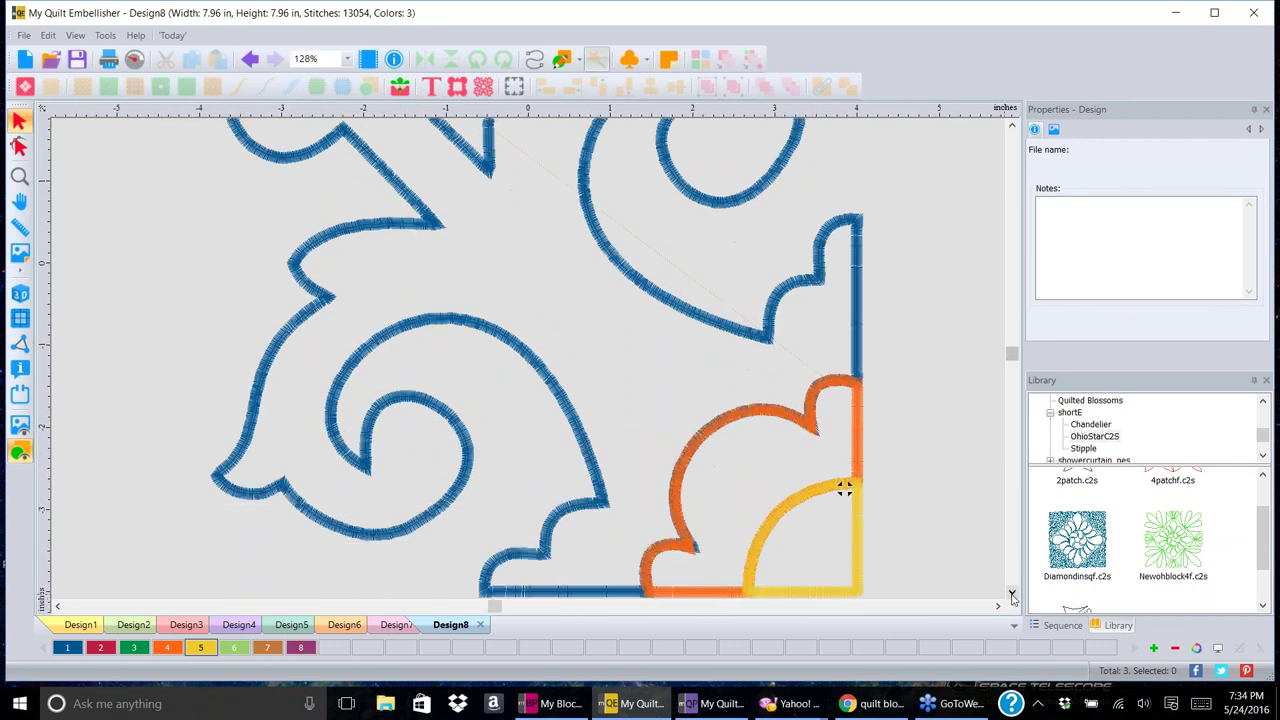
pyautogui.click(1012, 596)
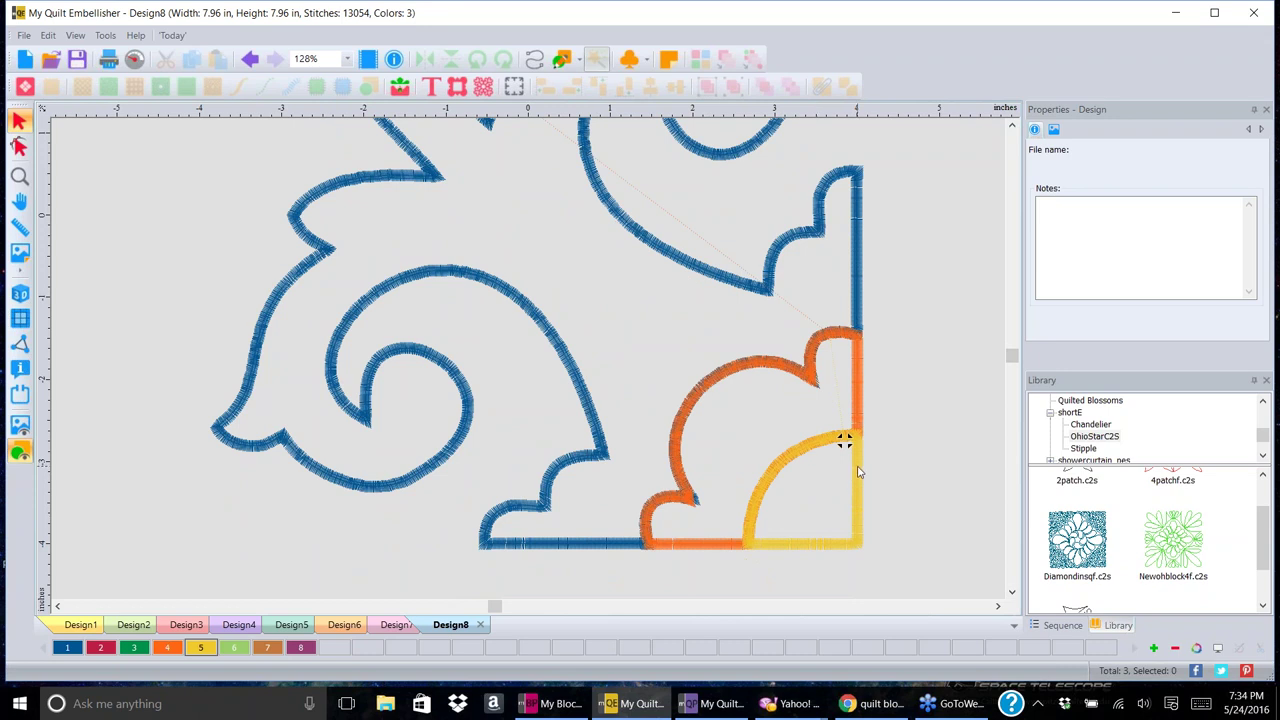
pyautogui.click(857, 470)
pyautogui.click(1063, 626)
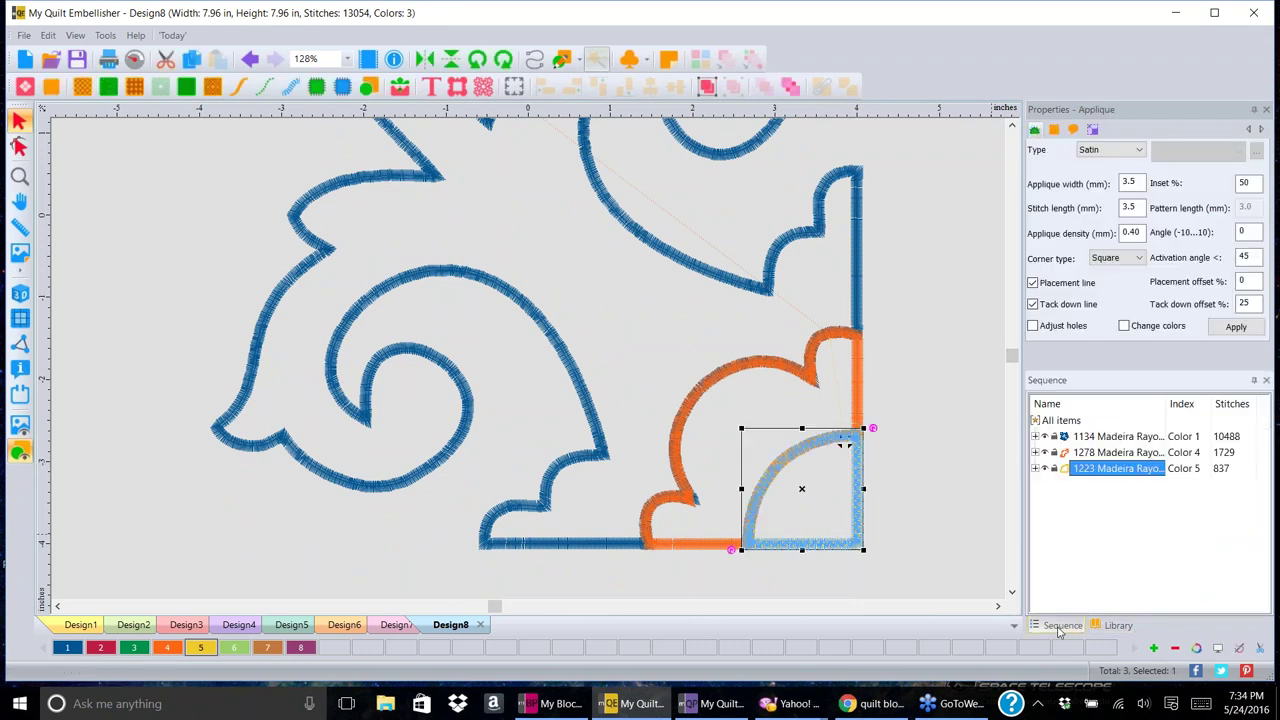
pyautogui.click(1045, 469)
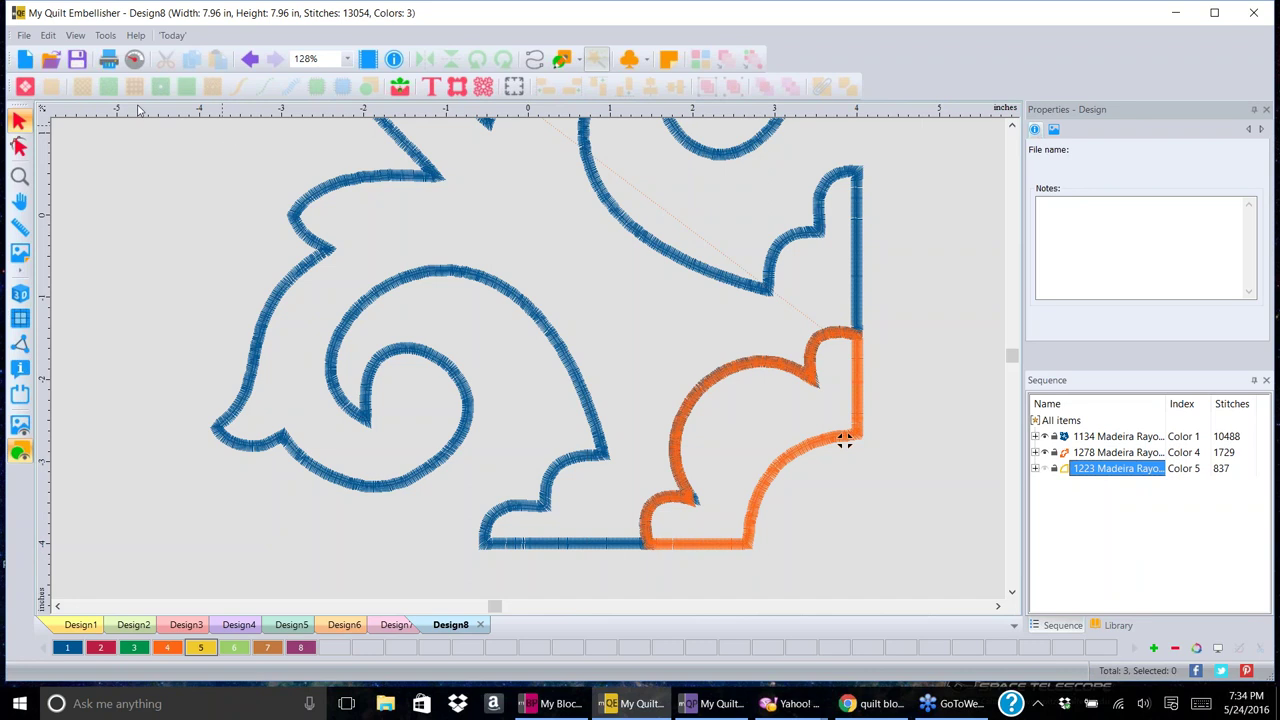
# - Open the orange flower appliqué's outline for point editing and delete the points along its inner arc bordering the quarter circle
pyautogui.click(20, 147)
pyautogui.click(843, 443)
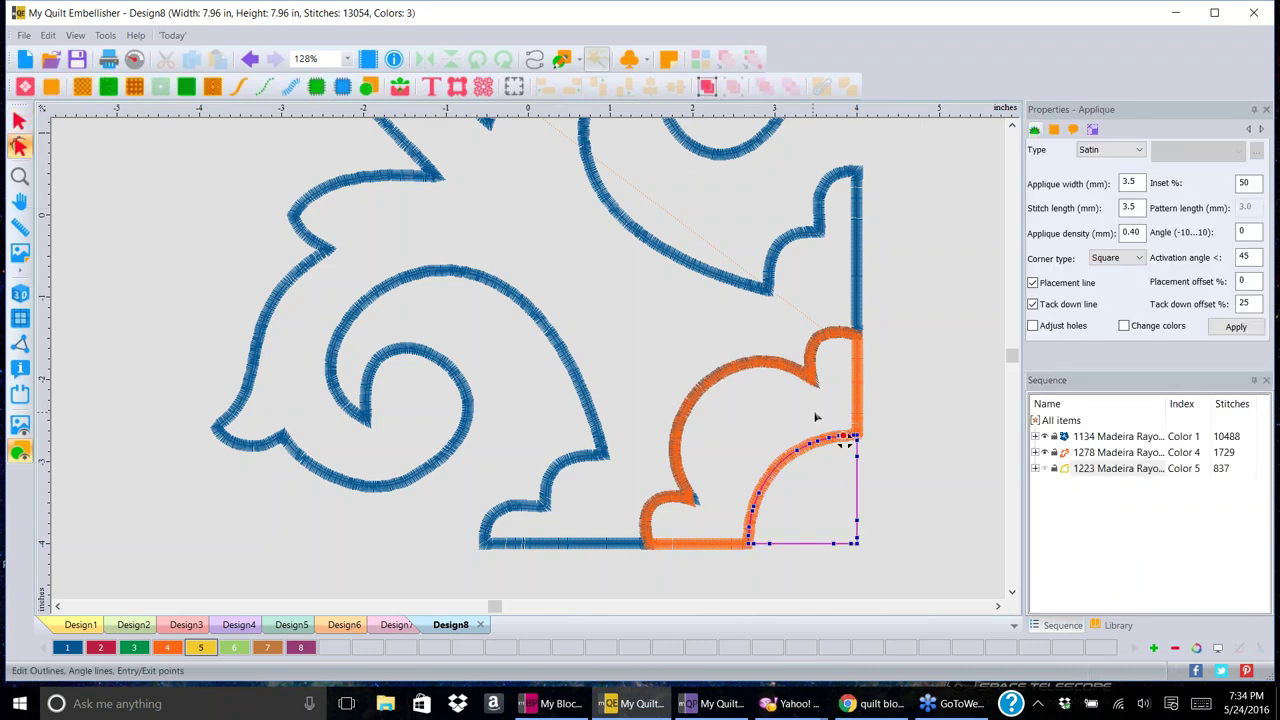
pyautogui.click(853, 346)
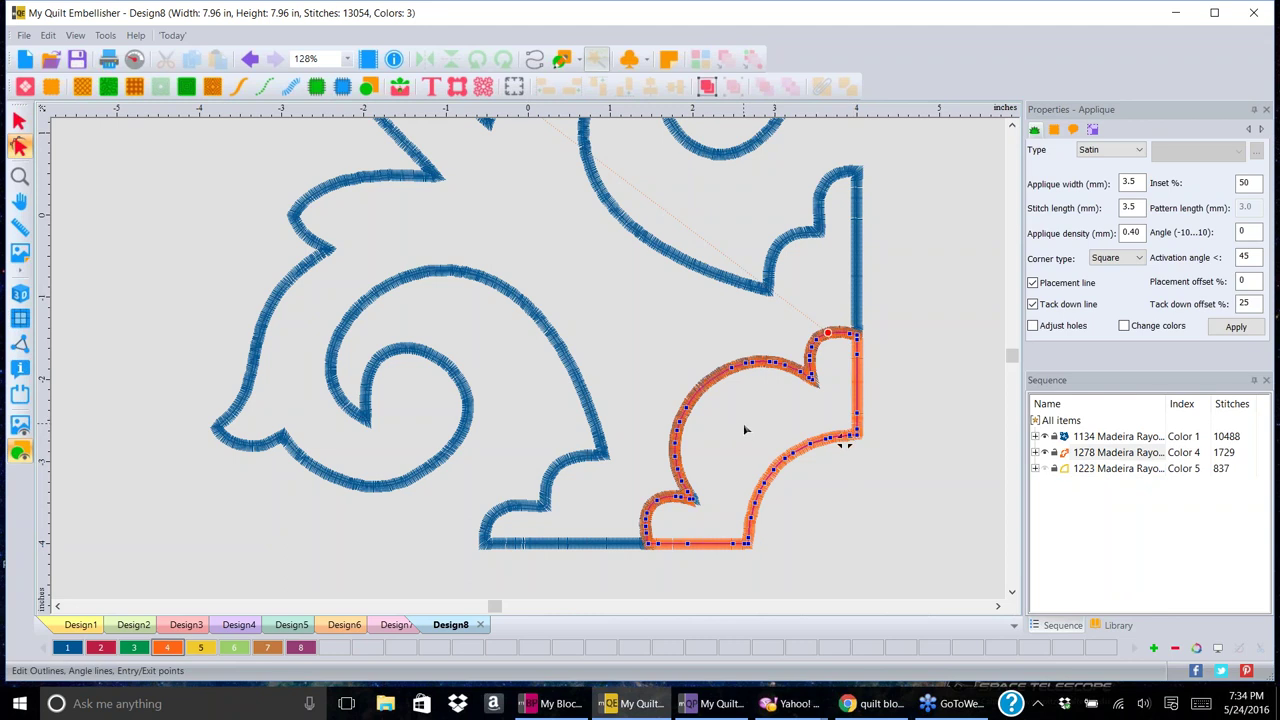
pyautogui.moveTo(725, 455); pyautogui.dragTo(820, 540)
pyautogui.press('Delete')
pyautogui.moveTo(829, 485); pyautogui.dragTo(827, 475)
pyautogui.press('Delete')
# - Split the orange appliqué's outline at both ends of the edge it shares with the quarter circle
pyautogui.rightClick(750, 547)
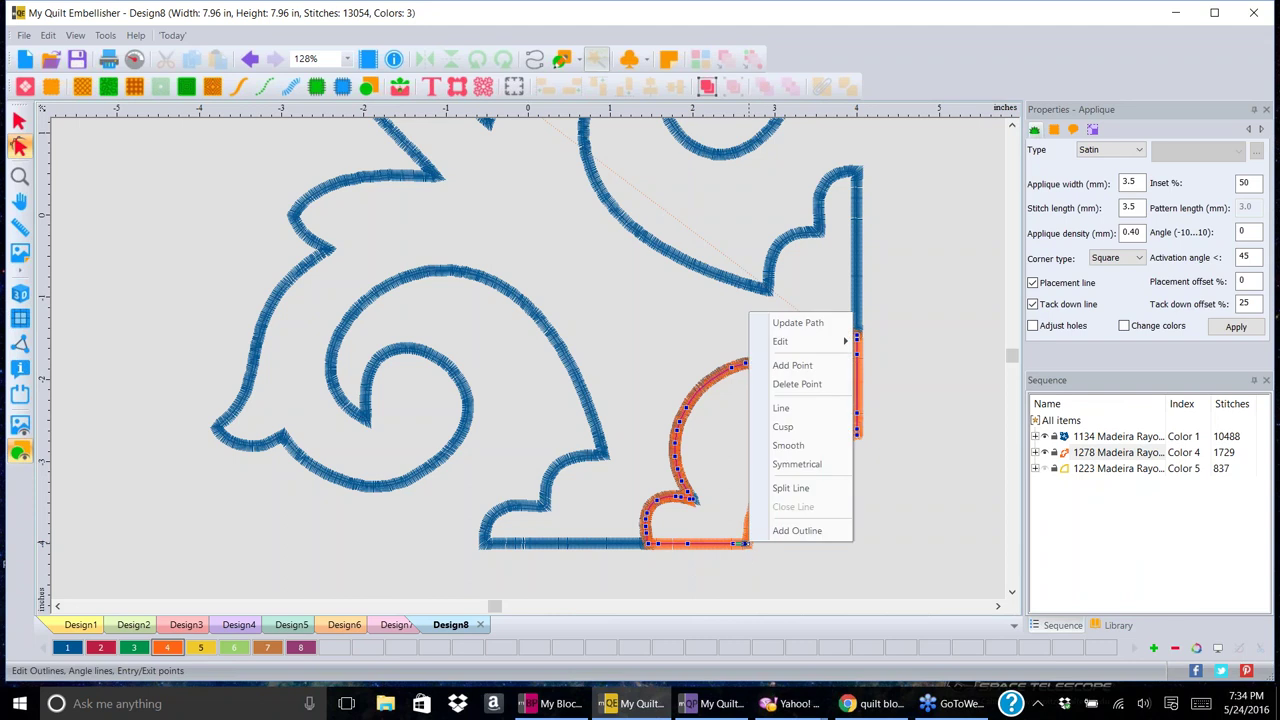
pyautogui.click(791, 488)
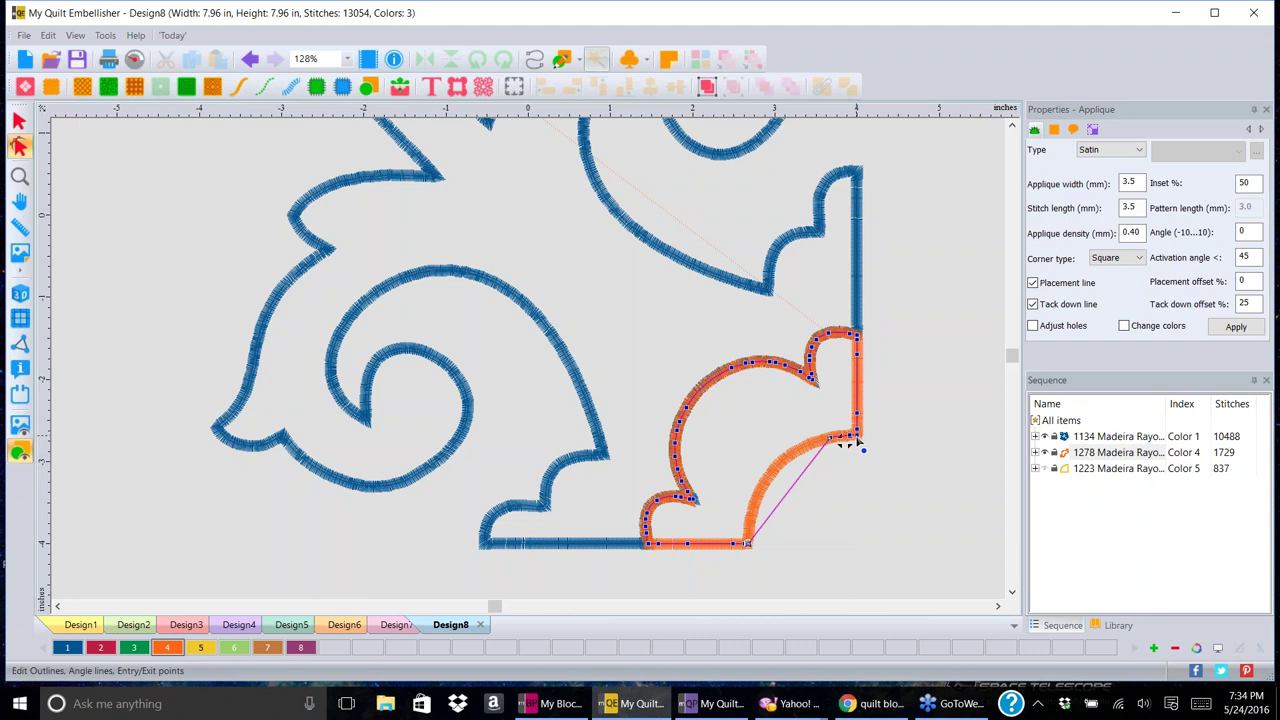
pyautogui.rightClick(845, 440)
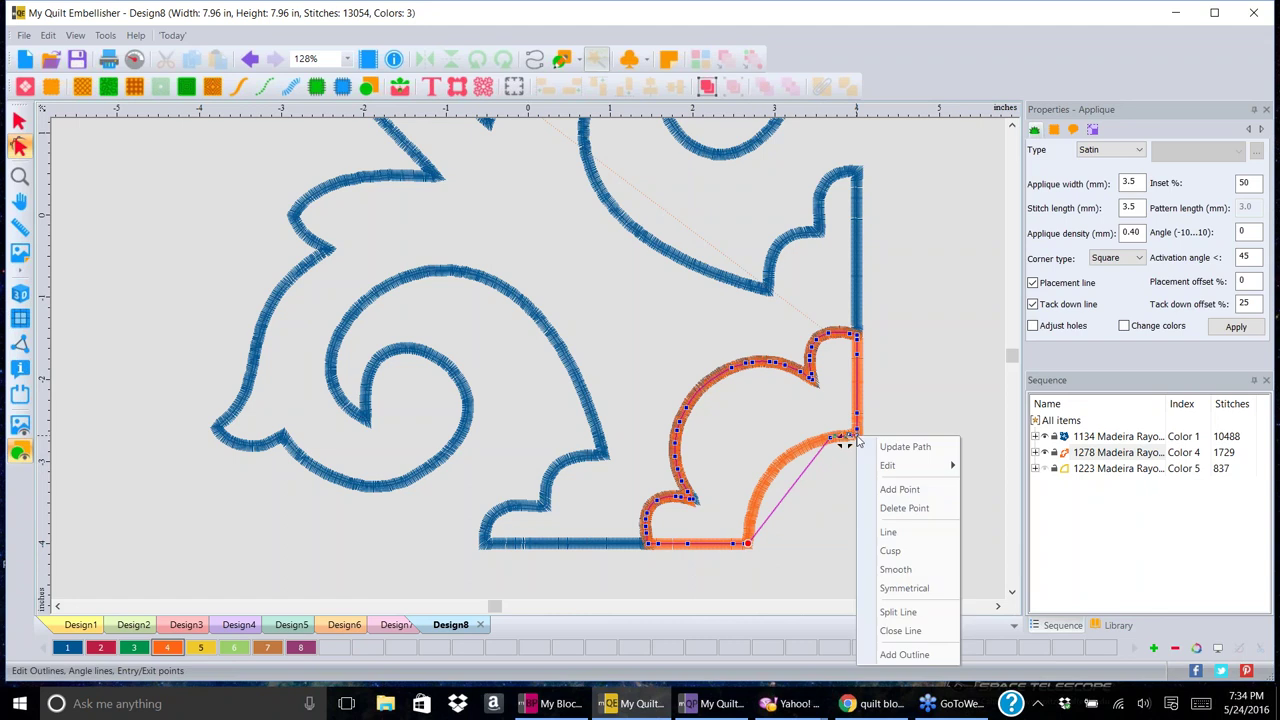
pyautogui.click(907, 614)
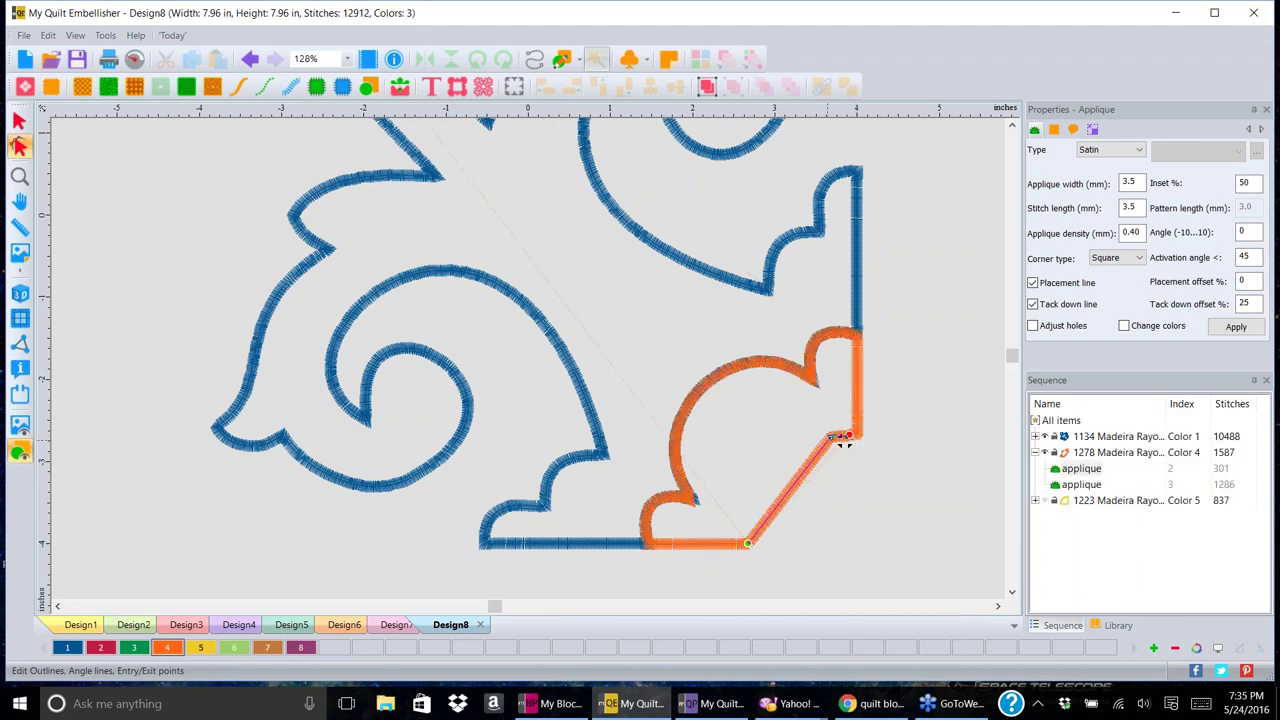
# - Delete the split-off diagonal segment of the orange appliqué and clear the selection
pyautogui.press('Escape')
pyautogui.click(843, 444)
pyautogui.press('Delete')
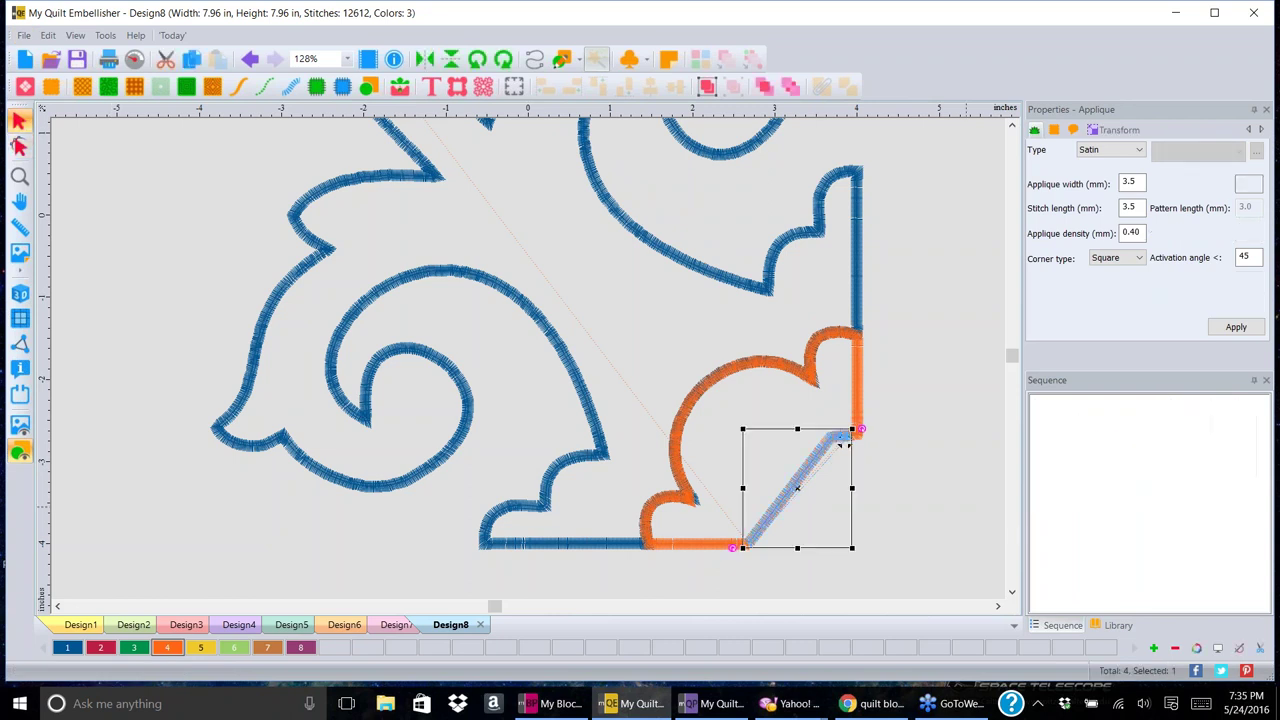
pyautogui.click(950, 373)
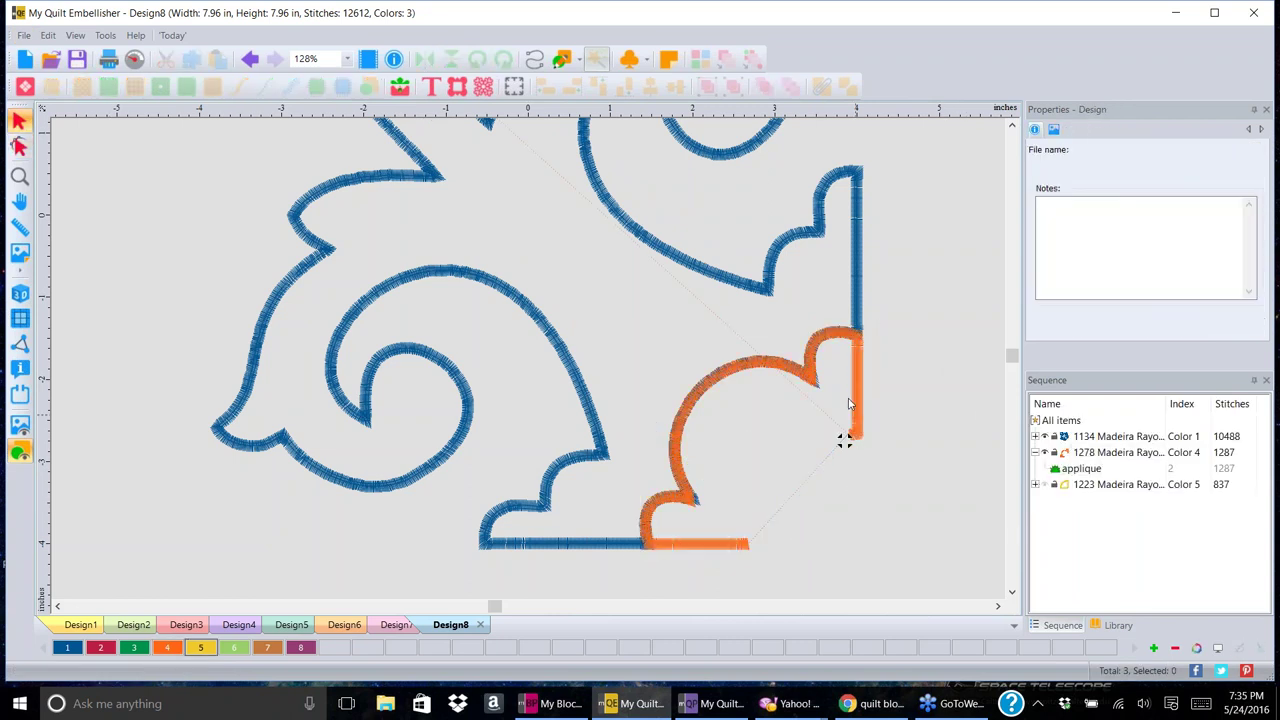
# - Remove the leftover stub point at the lower end of the orange appliqué's right vertical border
pyautogui.scroll(5, 900, 450)
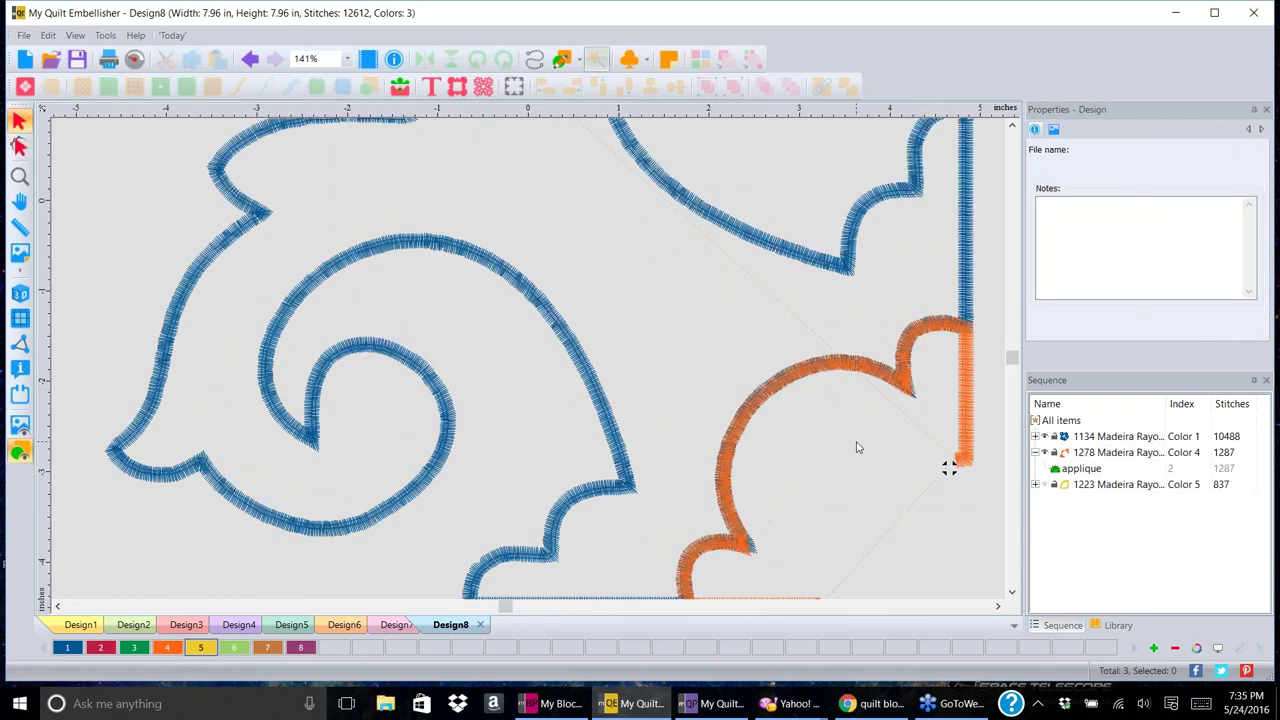
pyautogui.click(997, 607)
pyautogui.click(640, 383)
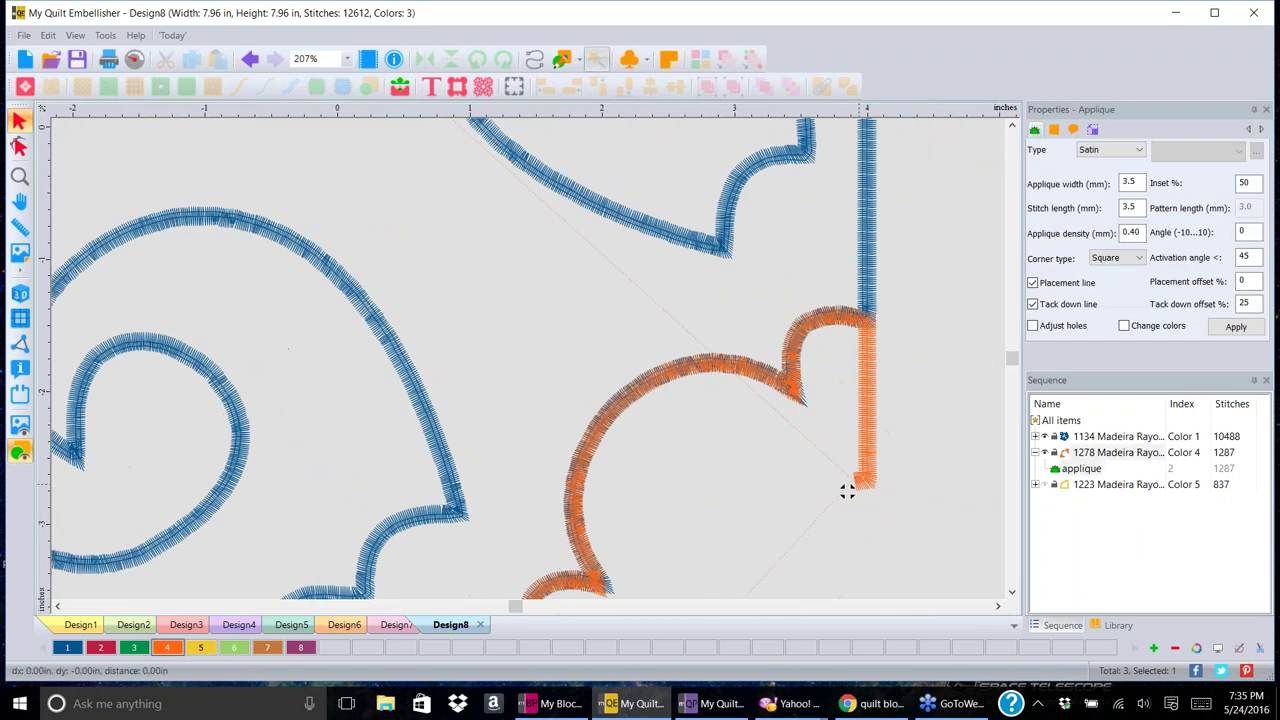
pyautogui.press('e')
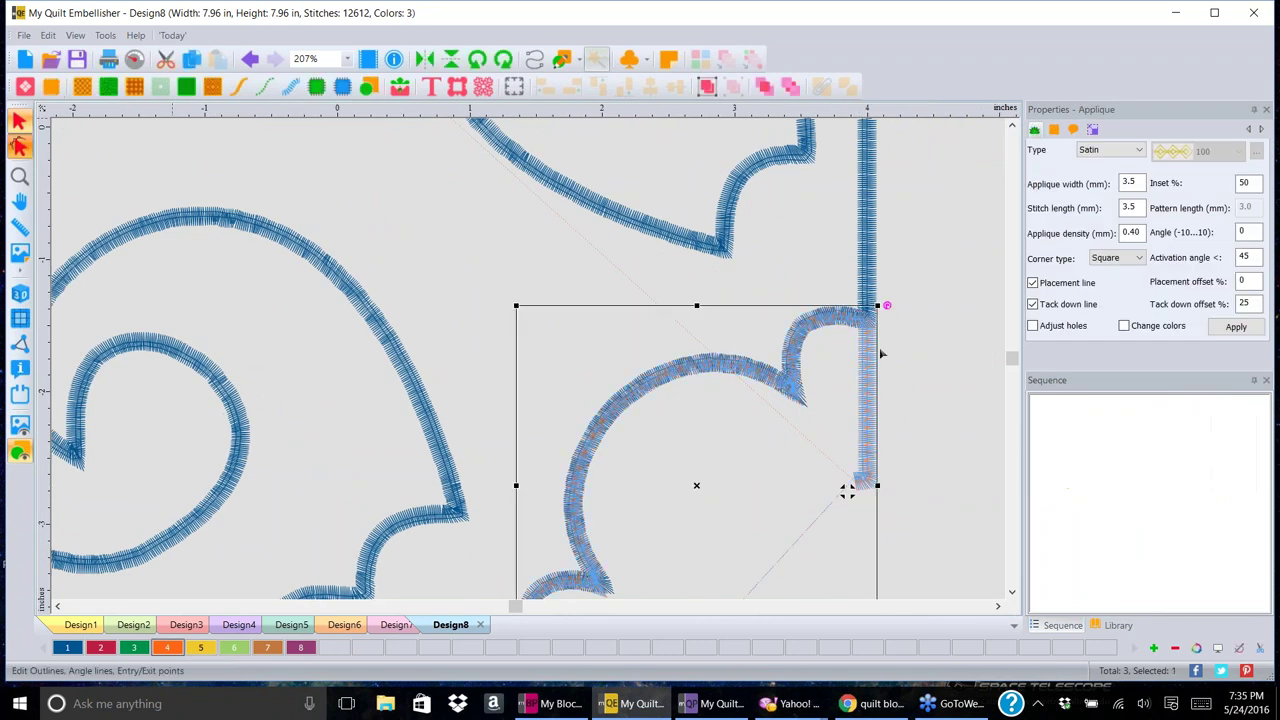
pyautogui.click(847, 491)
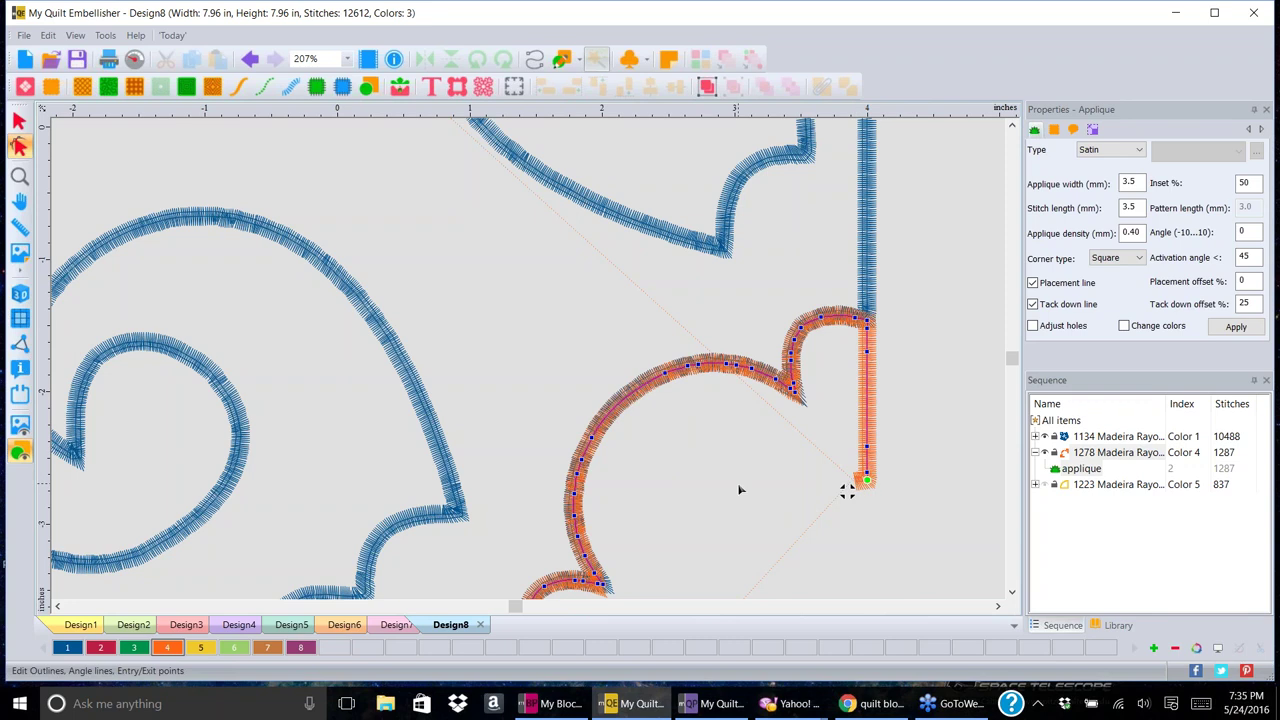
pyautogui.click(917, 402)
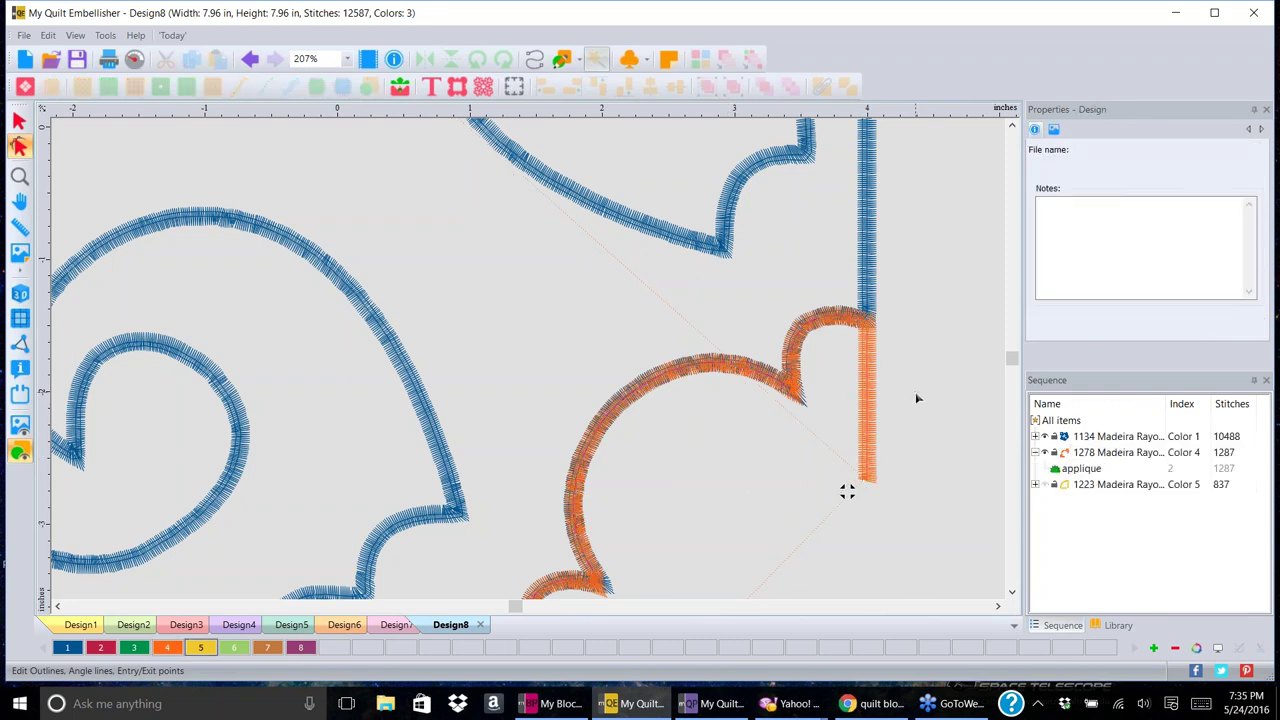
# - Show the blue scroll appliqué's outline points to examine where its border overlaps the orange flower
pyautogui.scroll(-1, 917, 400)
pyautogui.scroll(-1, 917, 400)
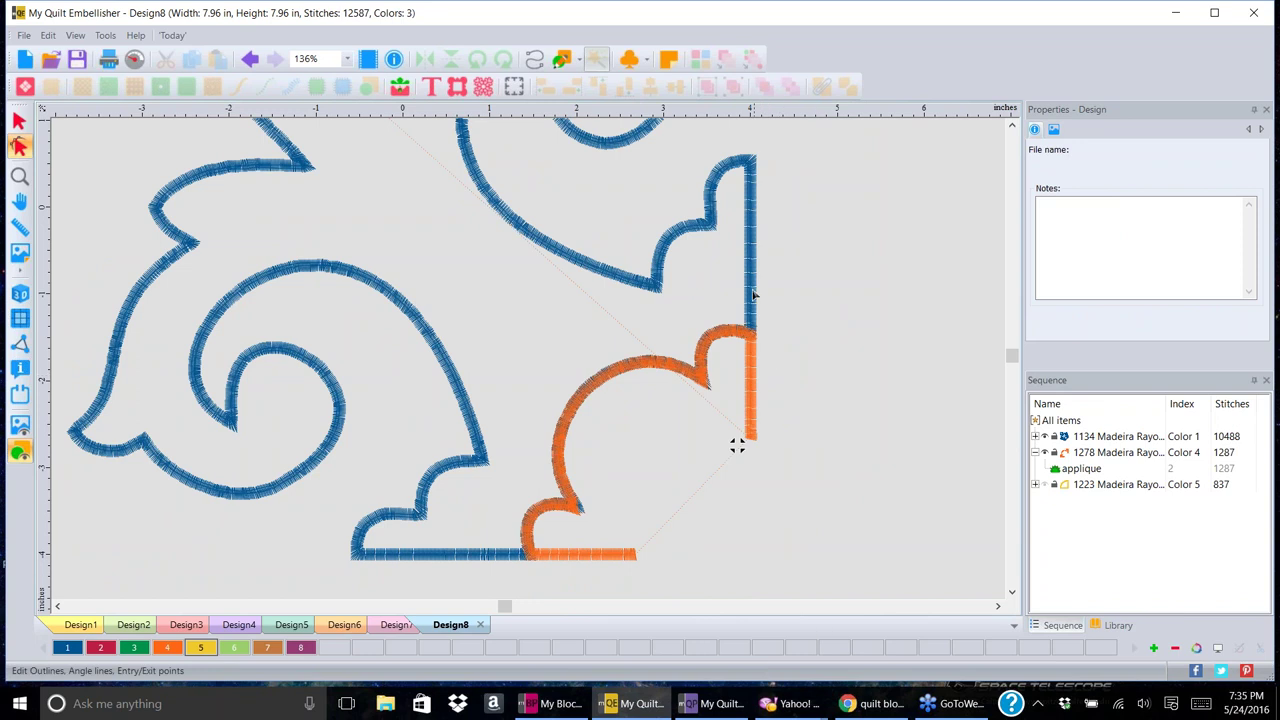
pyautogui.click(701, 370)
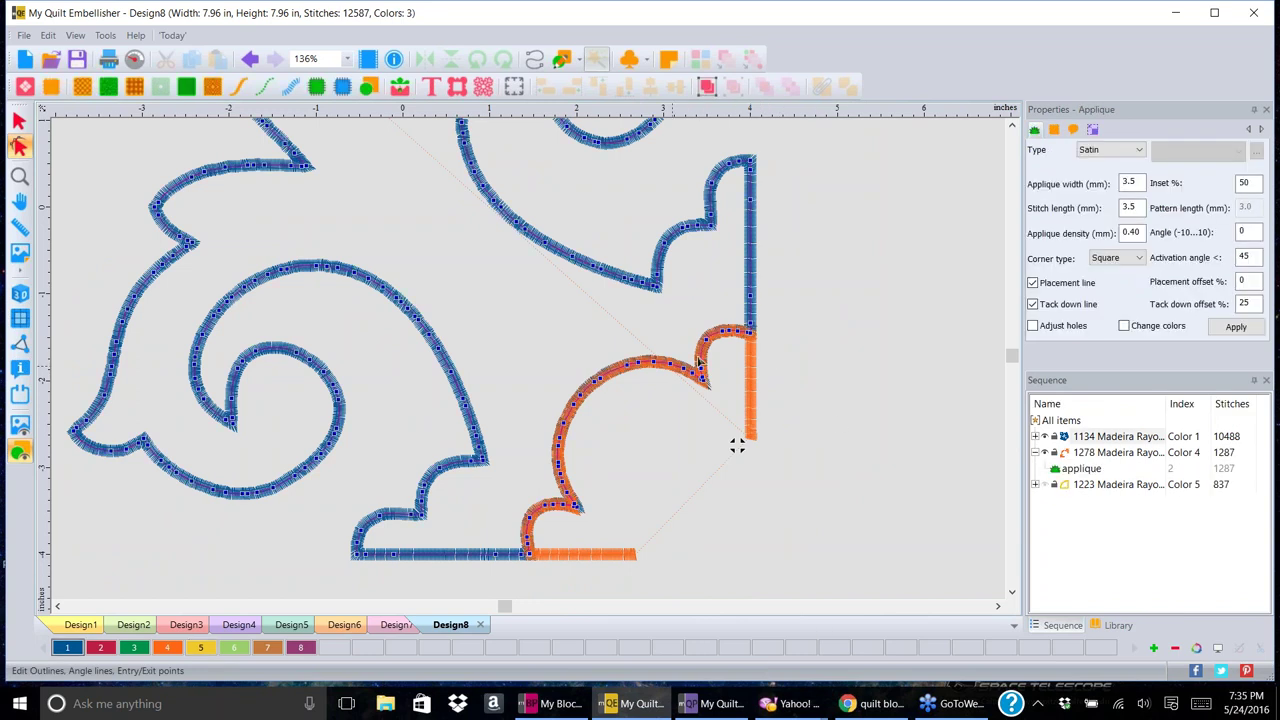
pyautogui.scroll(-1, 926, 401)
pyautogui.scroll(-2, 927, 407)
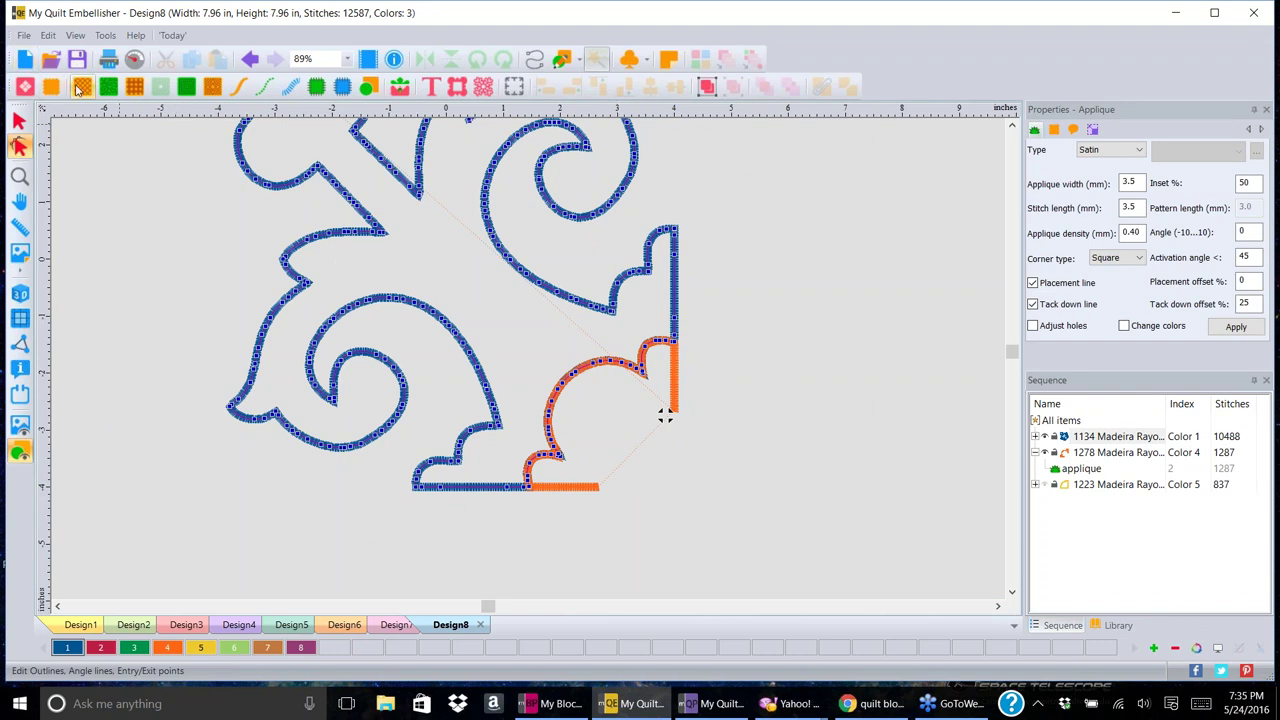
# - Create a new design and load the orange necktie picture from the Images folder as its backdrop
pyautogui.click(26, 60)
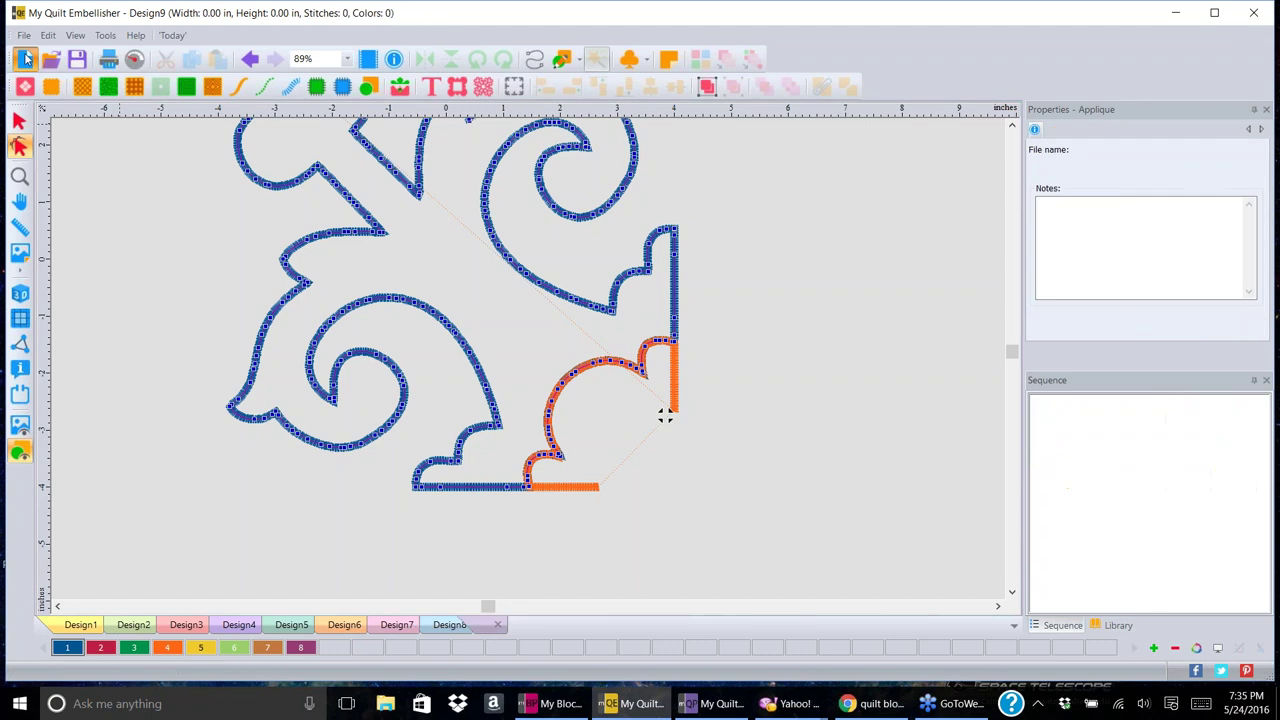
pyautogui.click(18, 257)
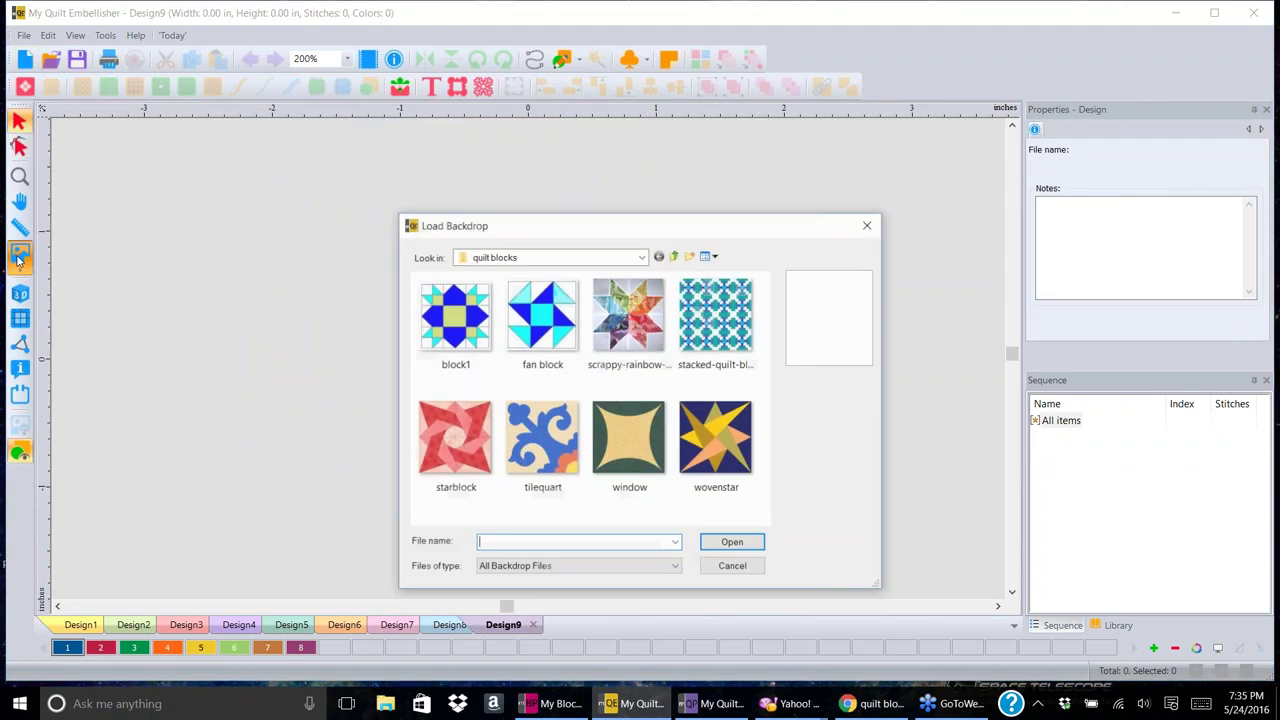
pyautogui.click(675, 257)
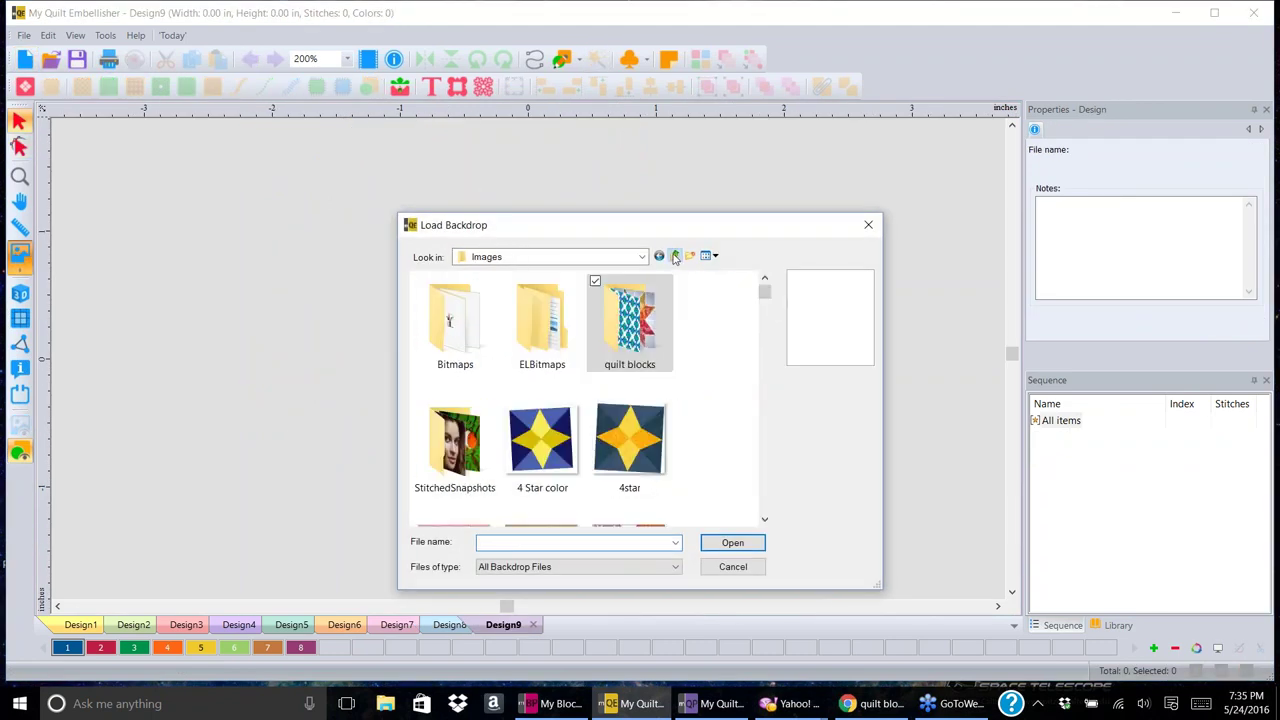
pyautogui.scroll(-1, 762, 290)
pyautogui.moveTo(765, 294); pyautogui.dragTo(777, 437)
pyautogui.click(541, 422)
pyautogui.click(733, 543)
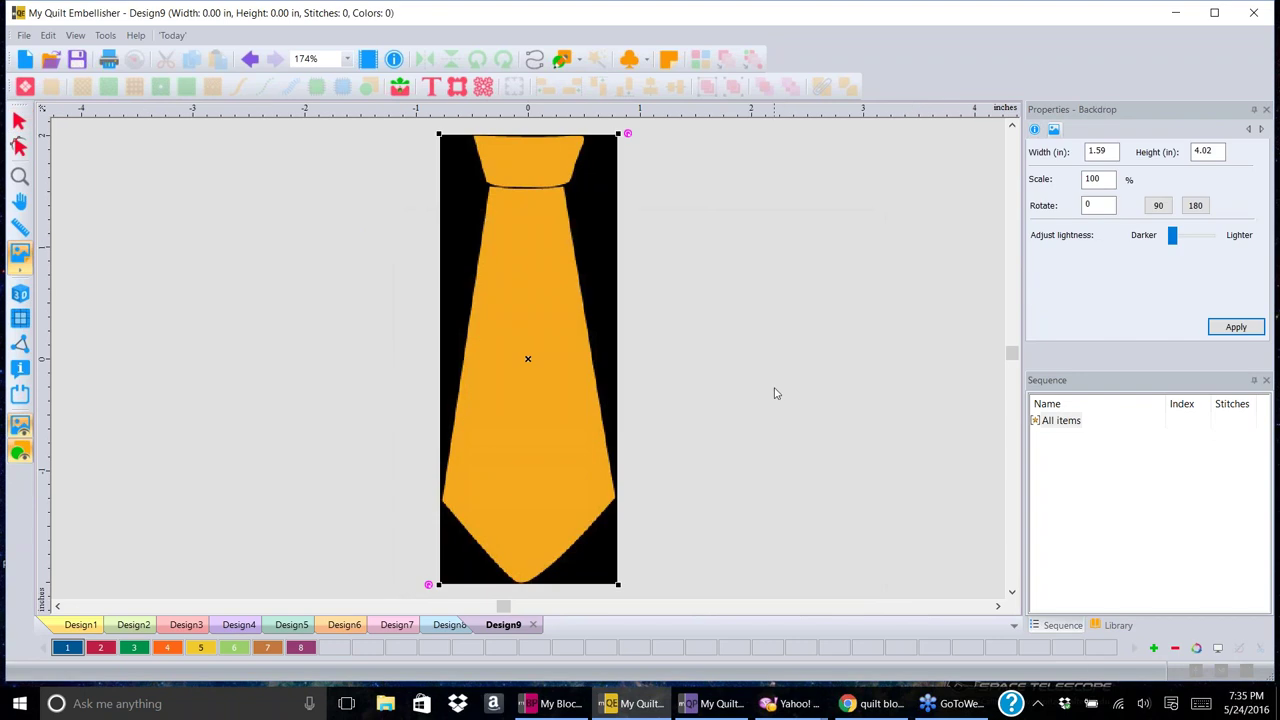
# - Resize the tie backdrop image to a height of 6 inches
pyautogui.click(1108, 150)
pyautogui.click(1220, 151)
pyautogui.moveTo(1220, 151); pyautogui.dragTo(1152, 143)
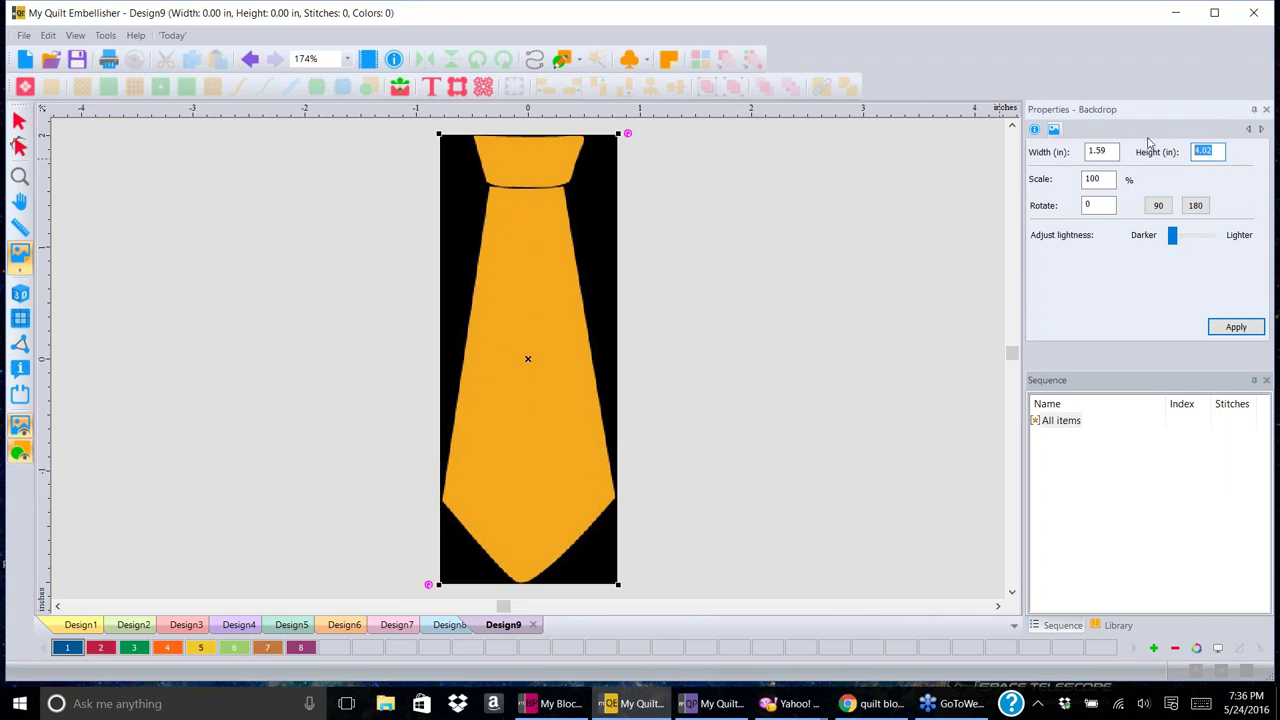
pyautogui.write('6')
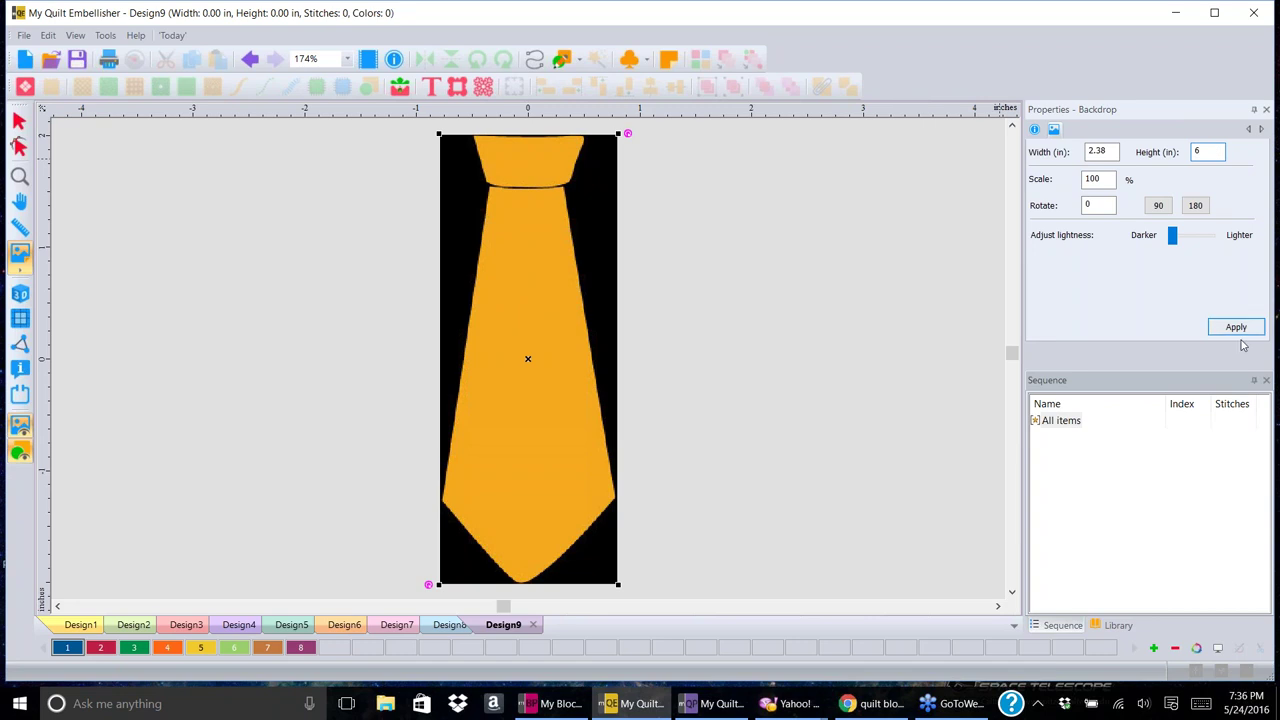
pyautogui.click(1236, 327)
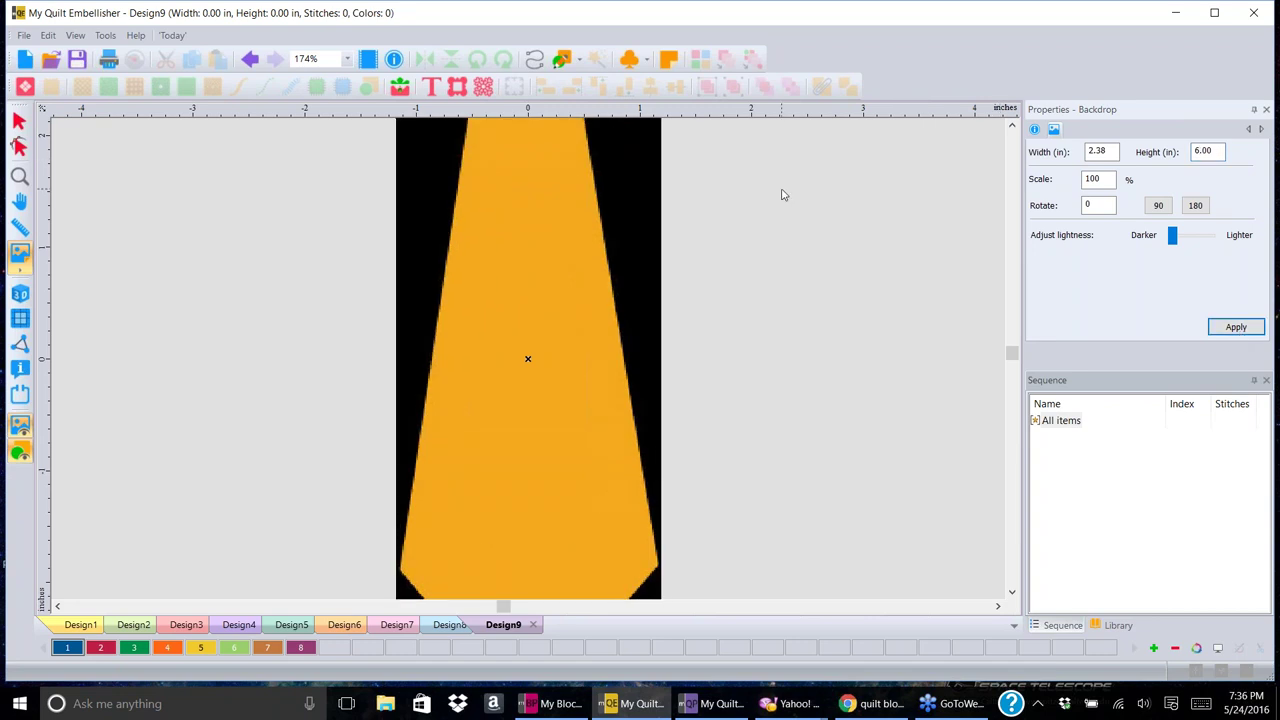
pyautogui.scroll(-1, 783, 194)
pyautogui.scroll(-1, 783, 194)
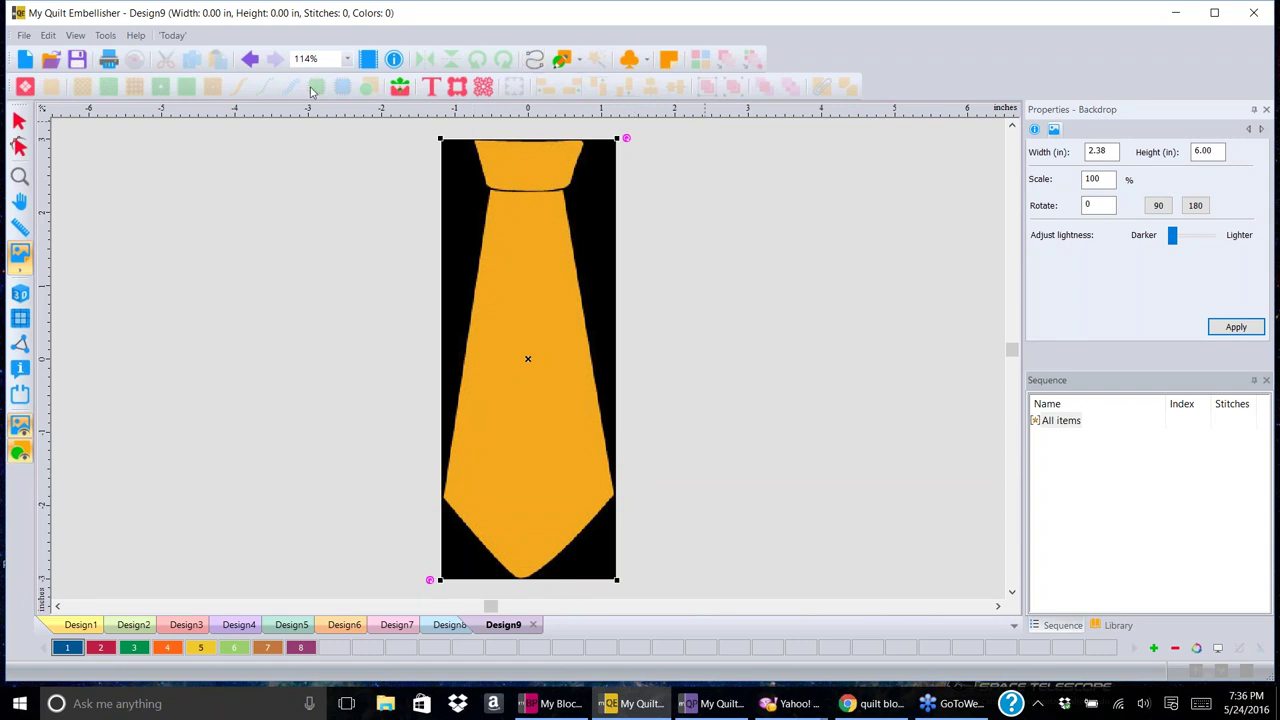
# - Trace the tie's lower body with the Pen tool, placing points at its corners to make closed filled artwork
pyautogui.click(578, 62)
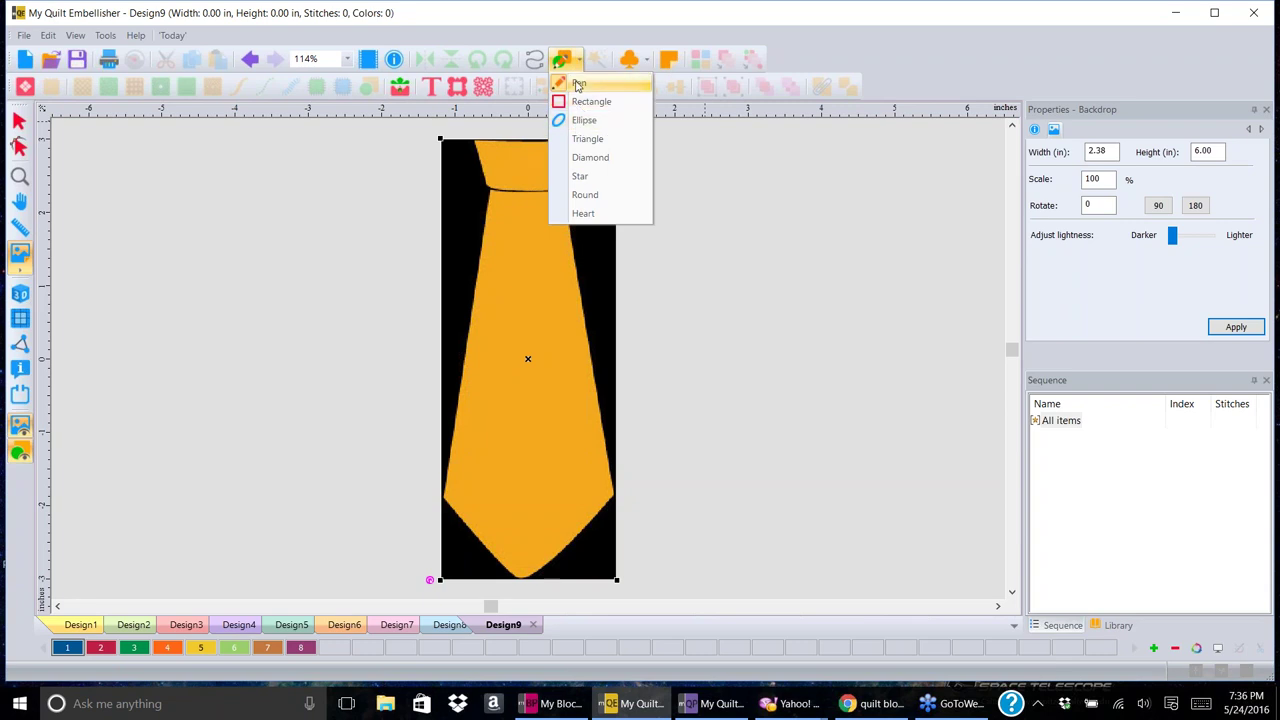
pyautogui.click(585, 102)
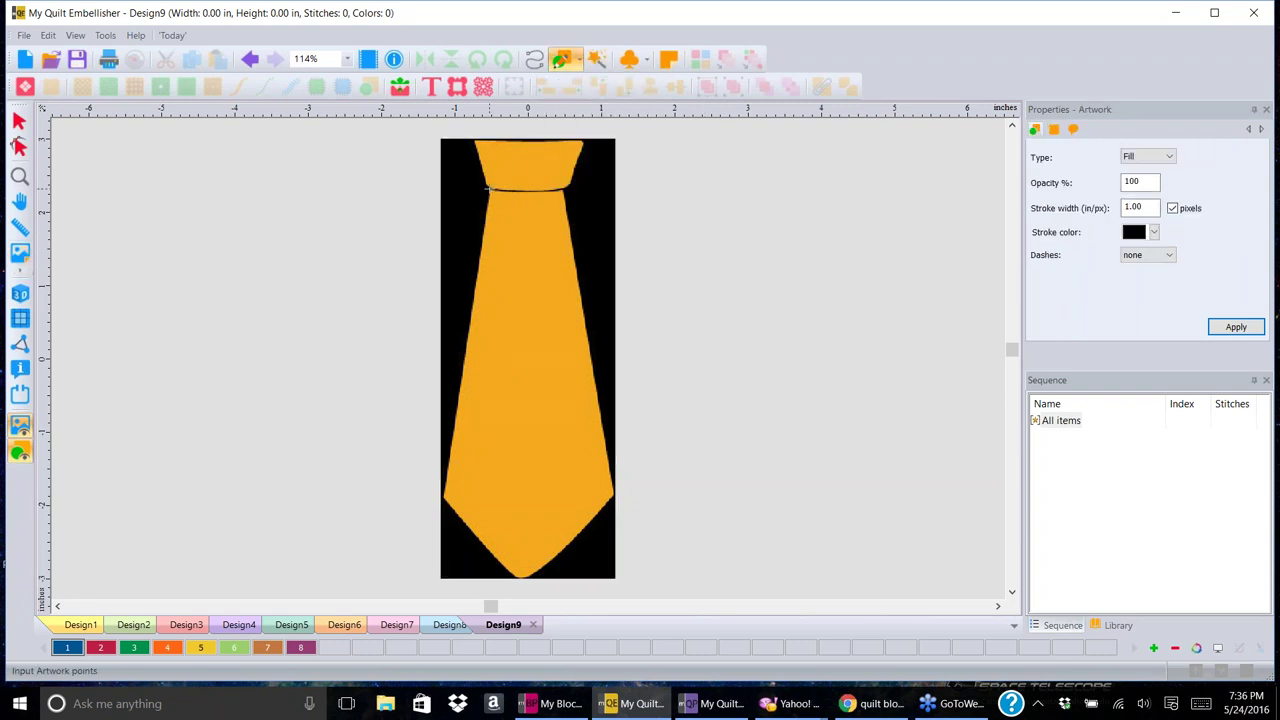
pyautogui.click(489, 188)
pyautogui.click(444, 498)
pyautogui.click(615, 494)
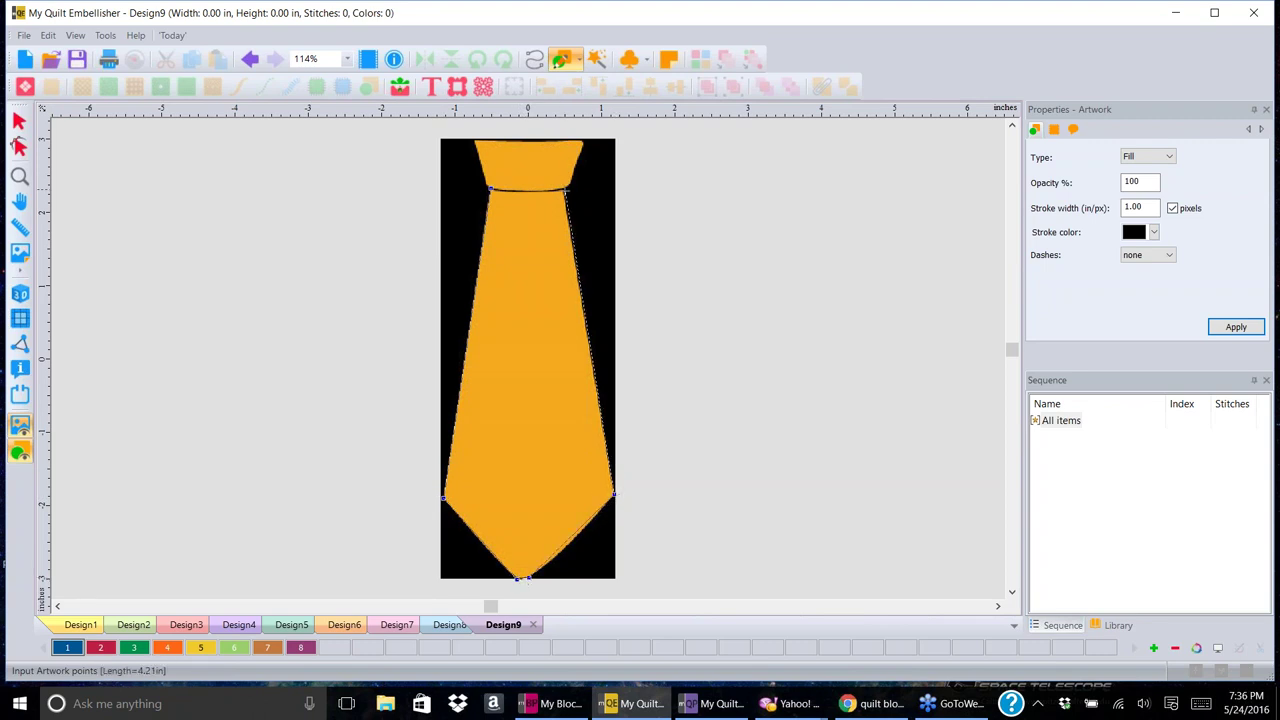
pyautogui.doubleClick(565, 187)
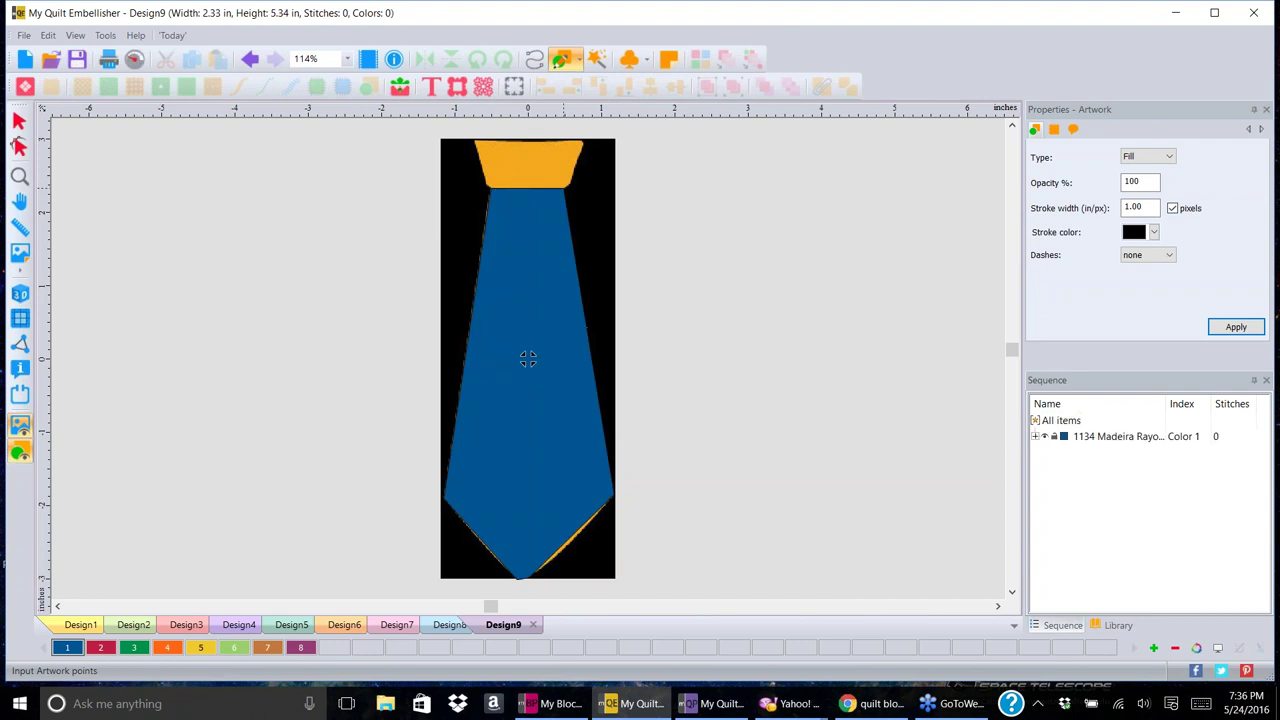
# - Convert the traced tie body artwork into an applique
pyautogui.click(20, 121)
pyautogui.click(534, 266)
pyautogui.rightClick(533, 268)
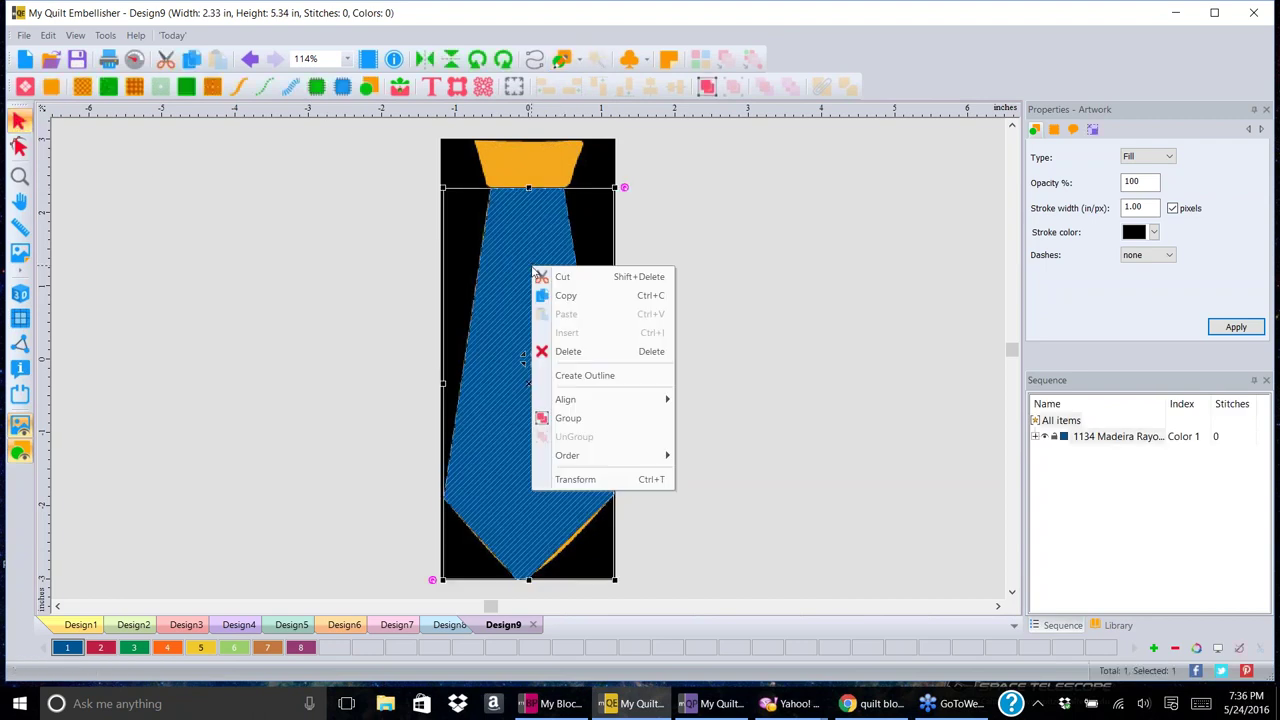
pyautogui.click(509, 249)
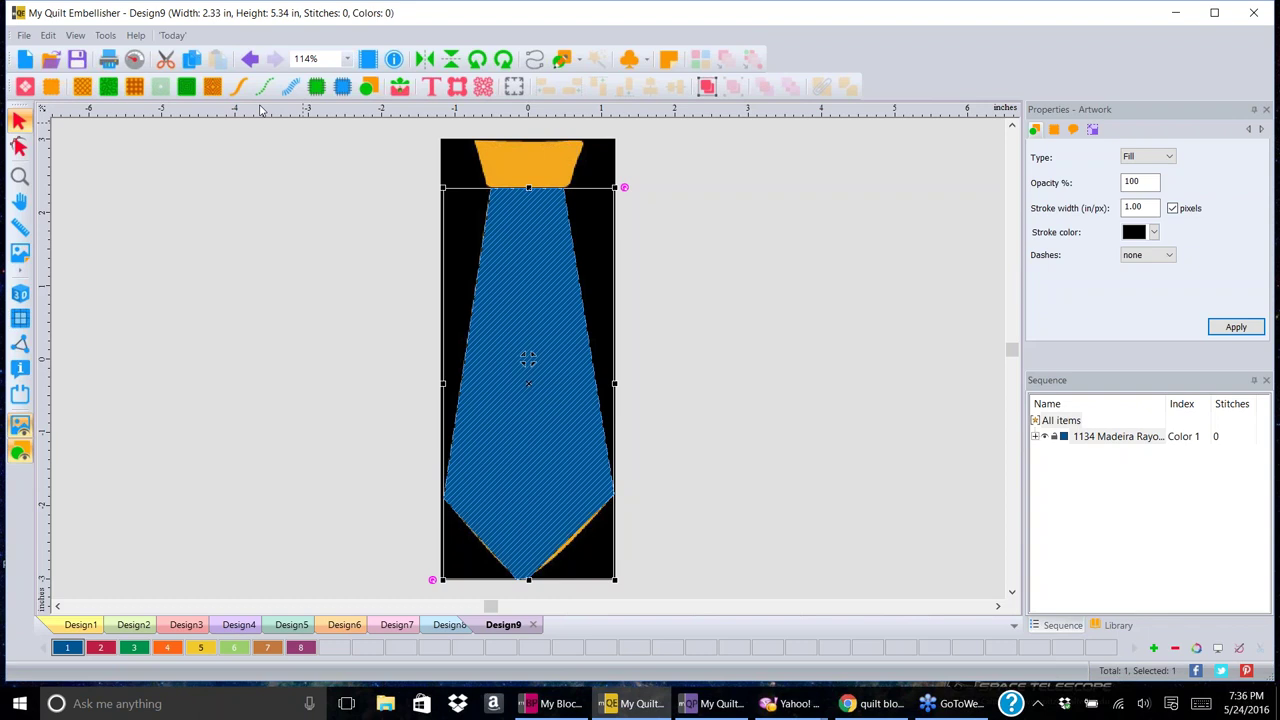
pyautogui.click(318, 88)
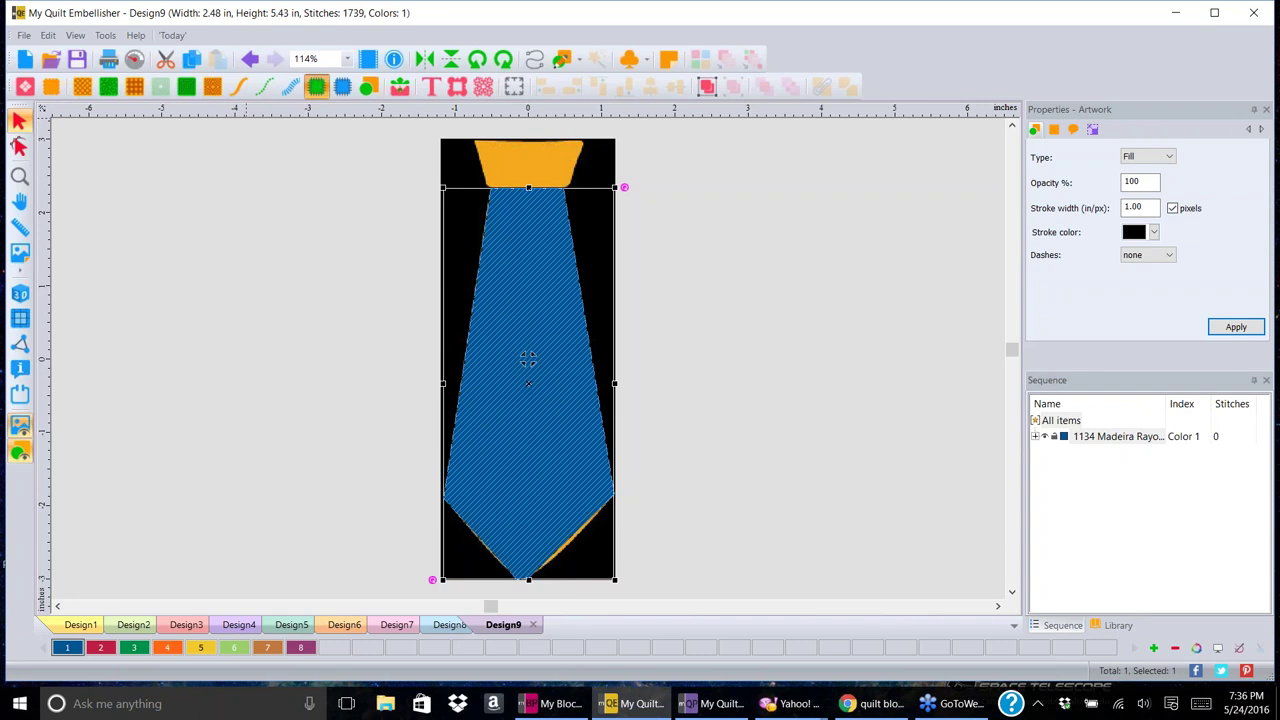
pyautogui.click(864, 352)
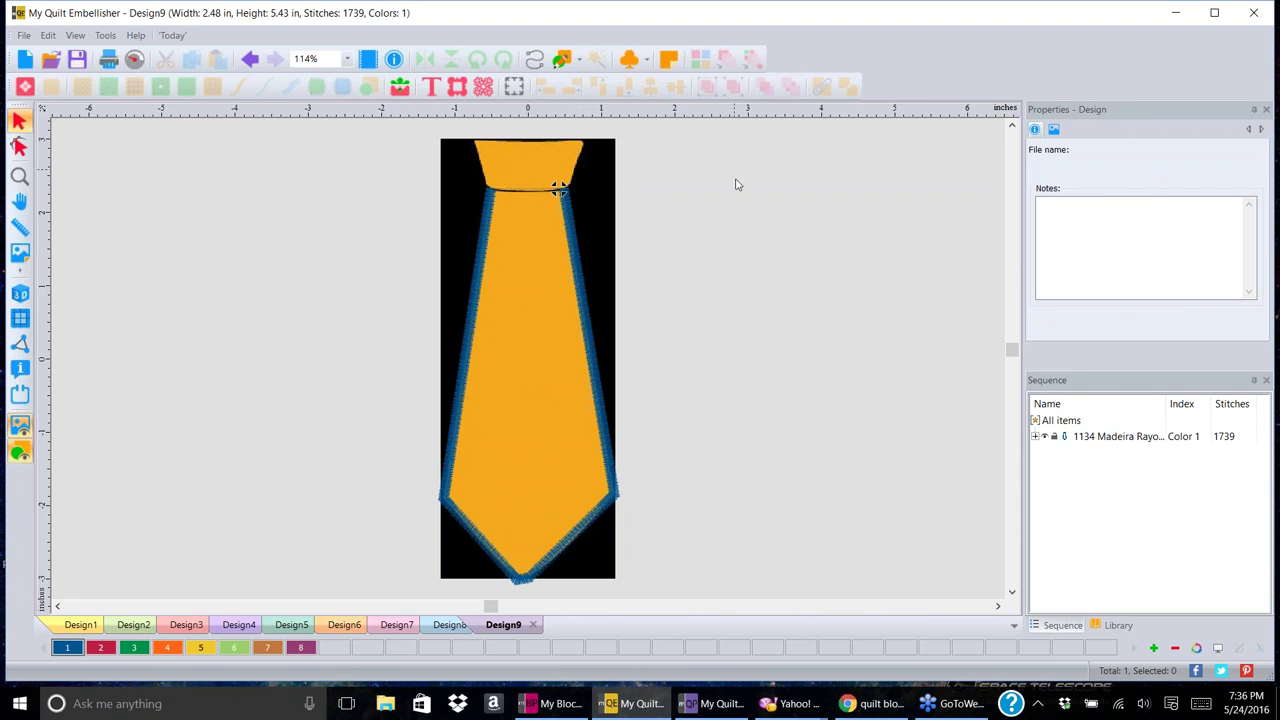
# - Auto-trace the tie's knot from the backdrop image as filled artwork
pyautogui.click(1012, 126)
pyautogui.click(1012, 126)
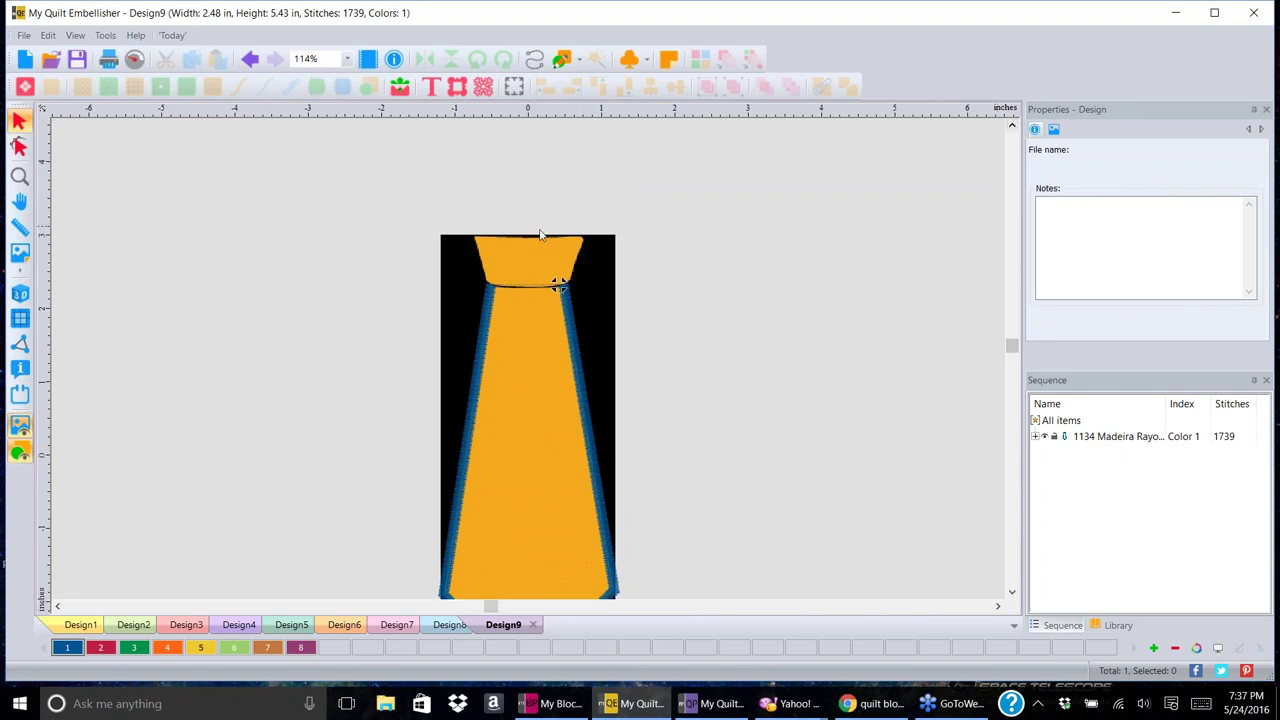
pyautogui.scroll(4, 534, 237)
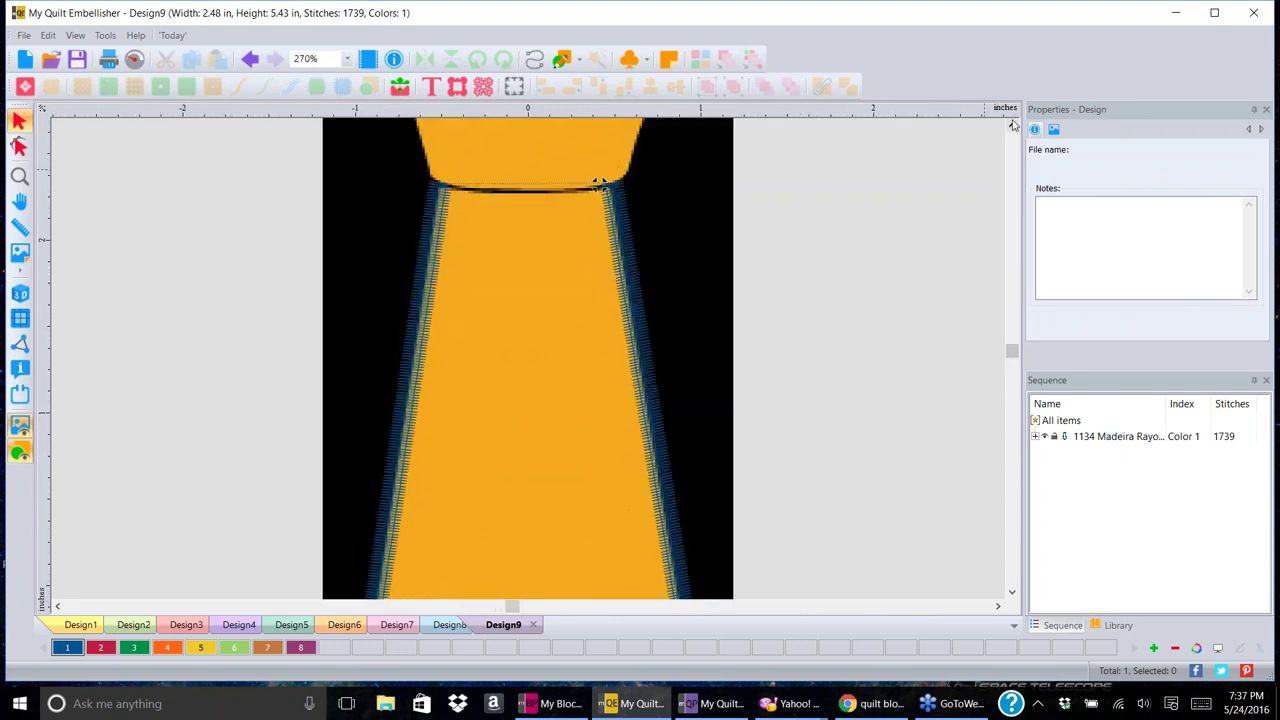
pyautogui.click(1012, 126)
pyautogui.click(1012, 126)
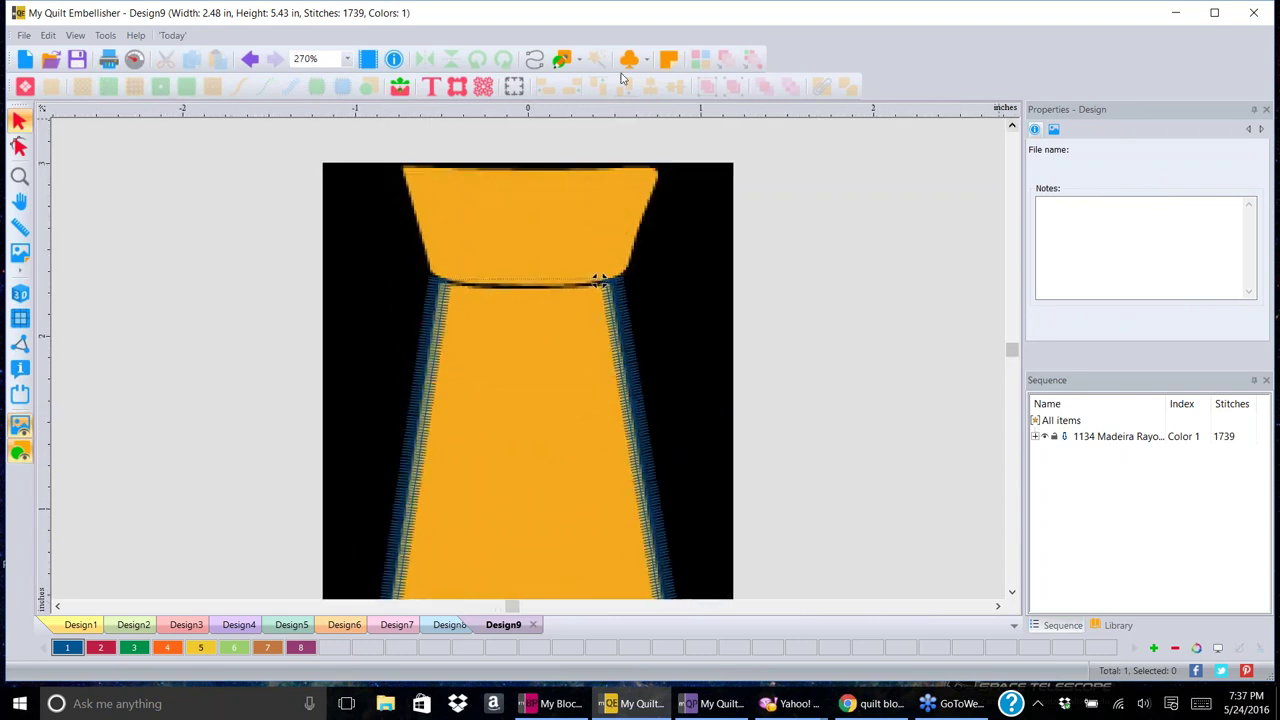
pyautogui.click(563, 60)
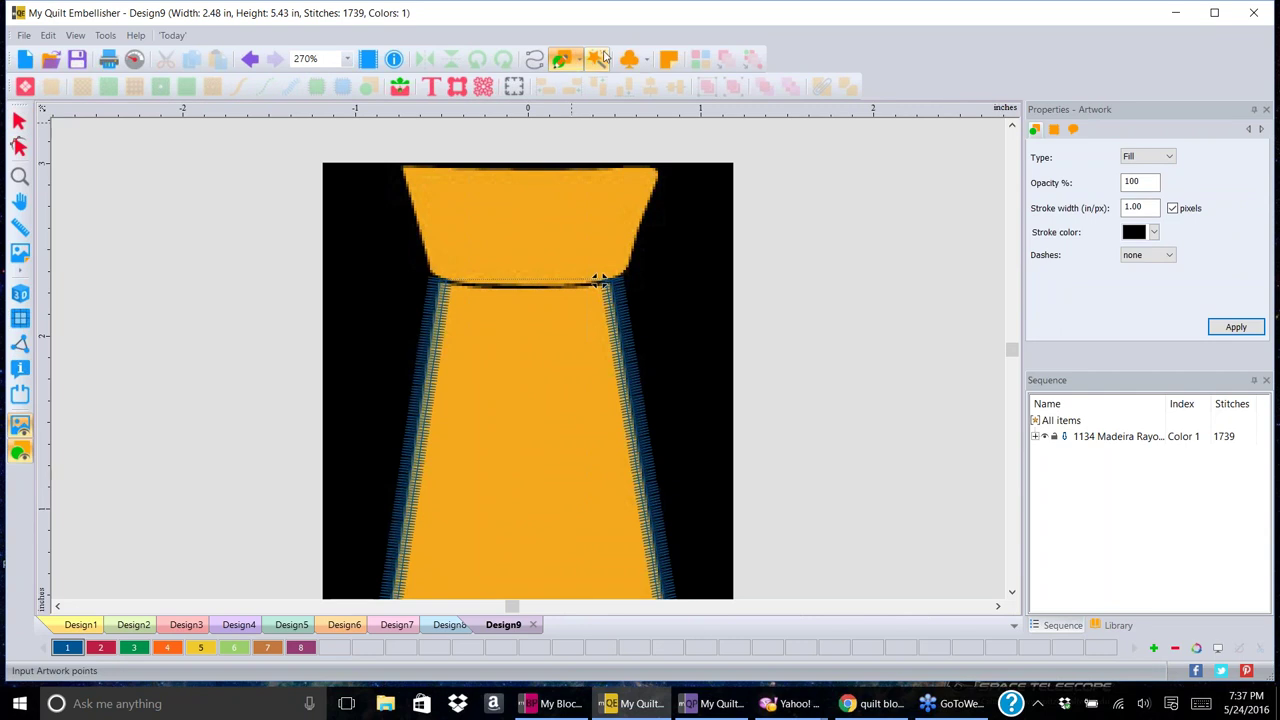
pyautogui.click(597, 59)
pyautogui.click(533, 190)
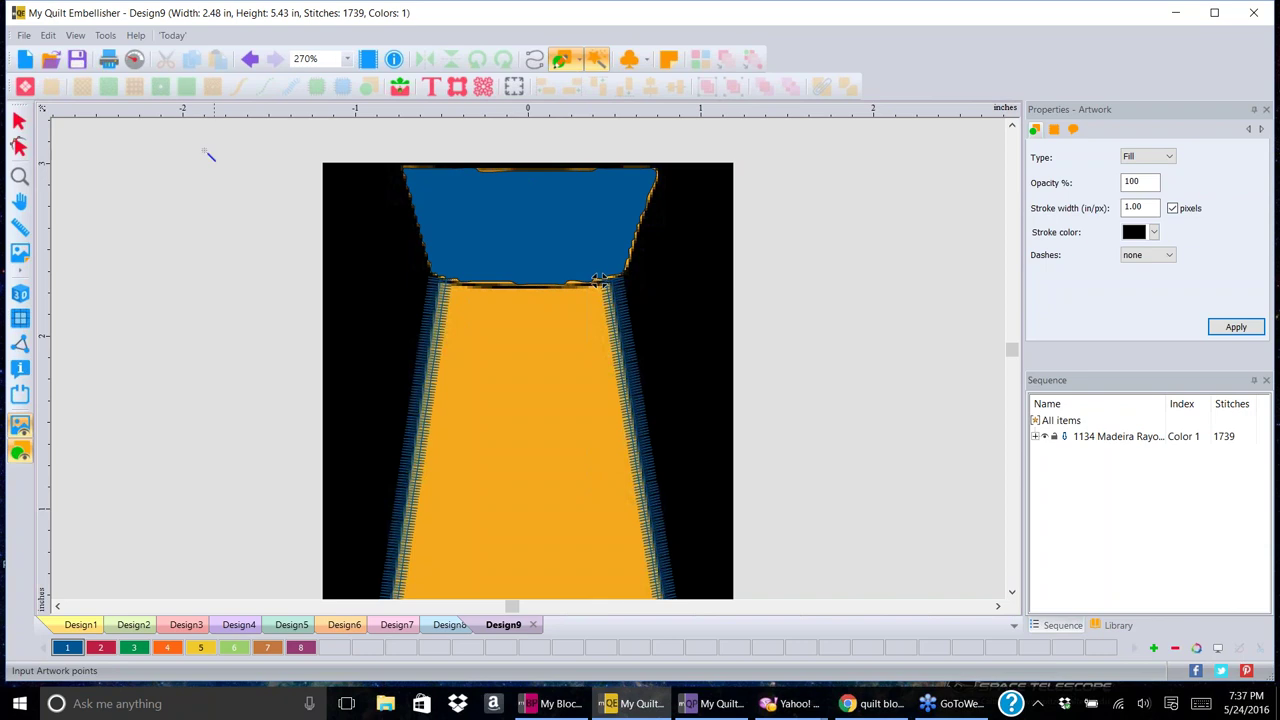
# - Convert the knot artwork into an applique and hide the backdrop image
pyautogui.click(20, 121)
pyautogui.click(641, 260)
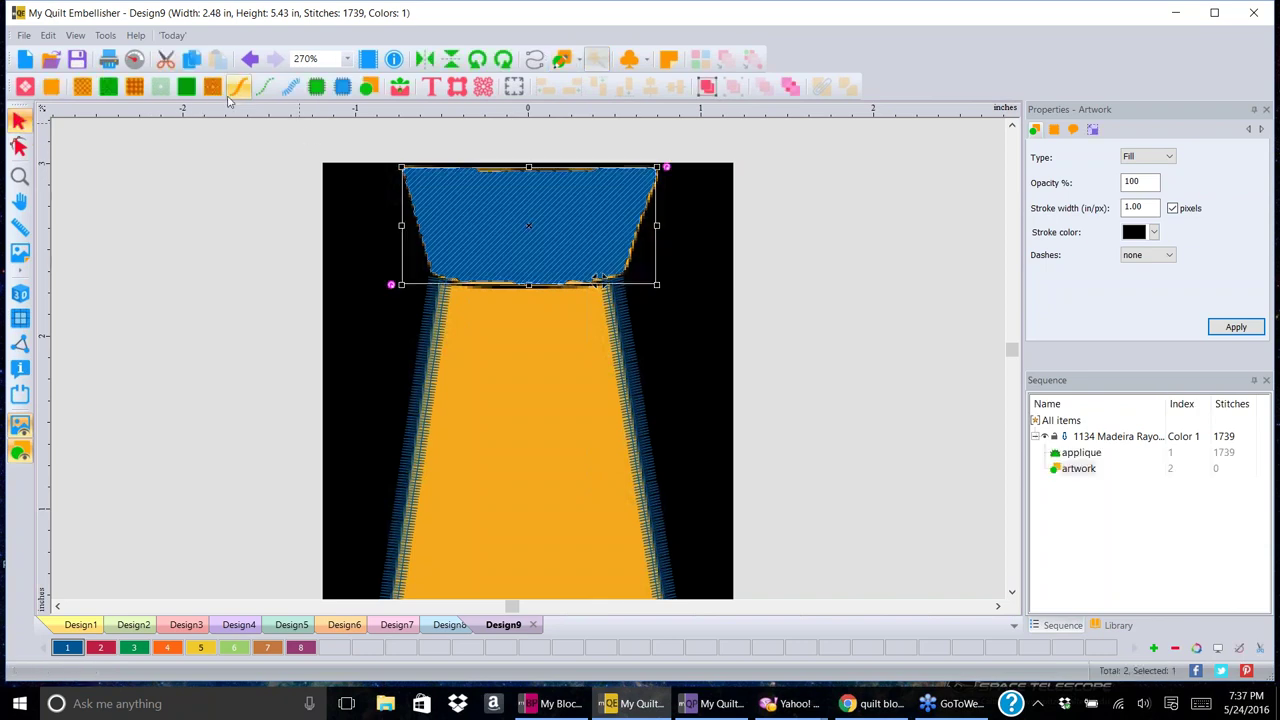
pyautogui.click(315, 90)
pyautogui.click(742, 260)
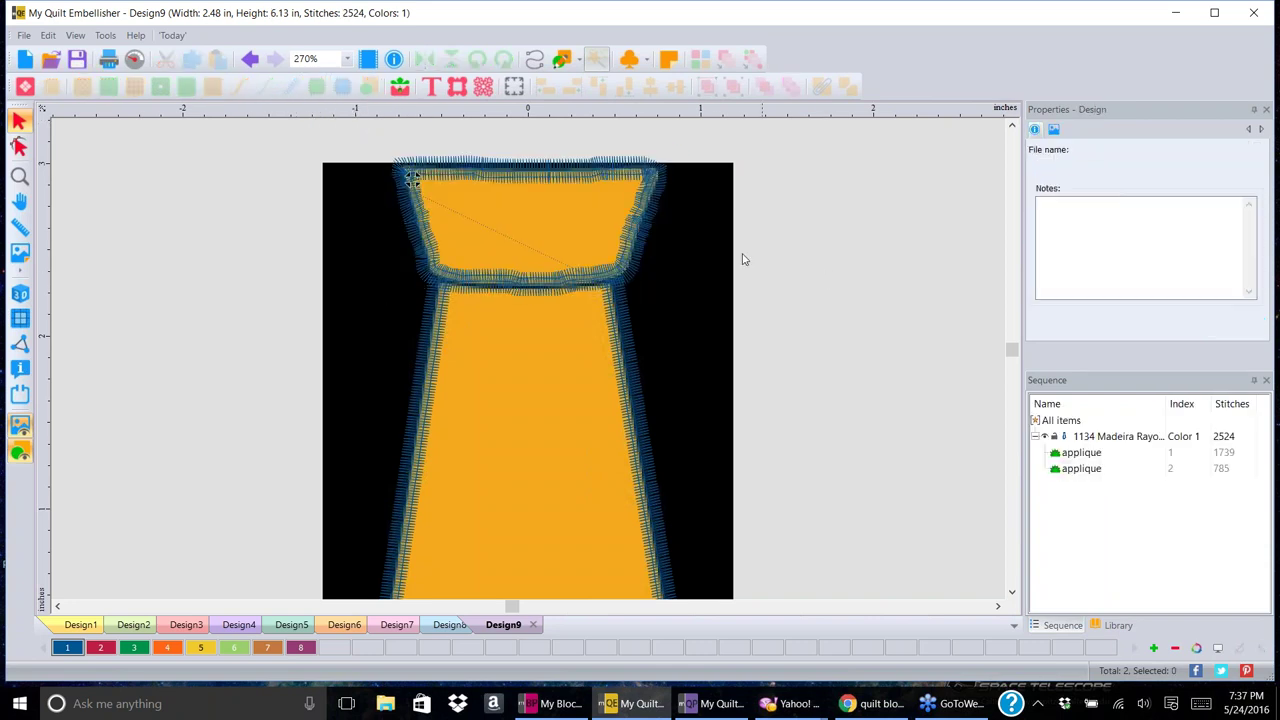
pyautogui.click(20, 427)
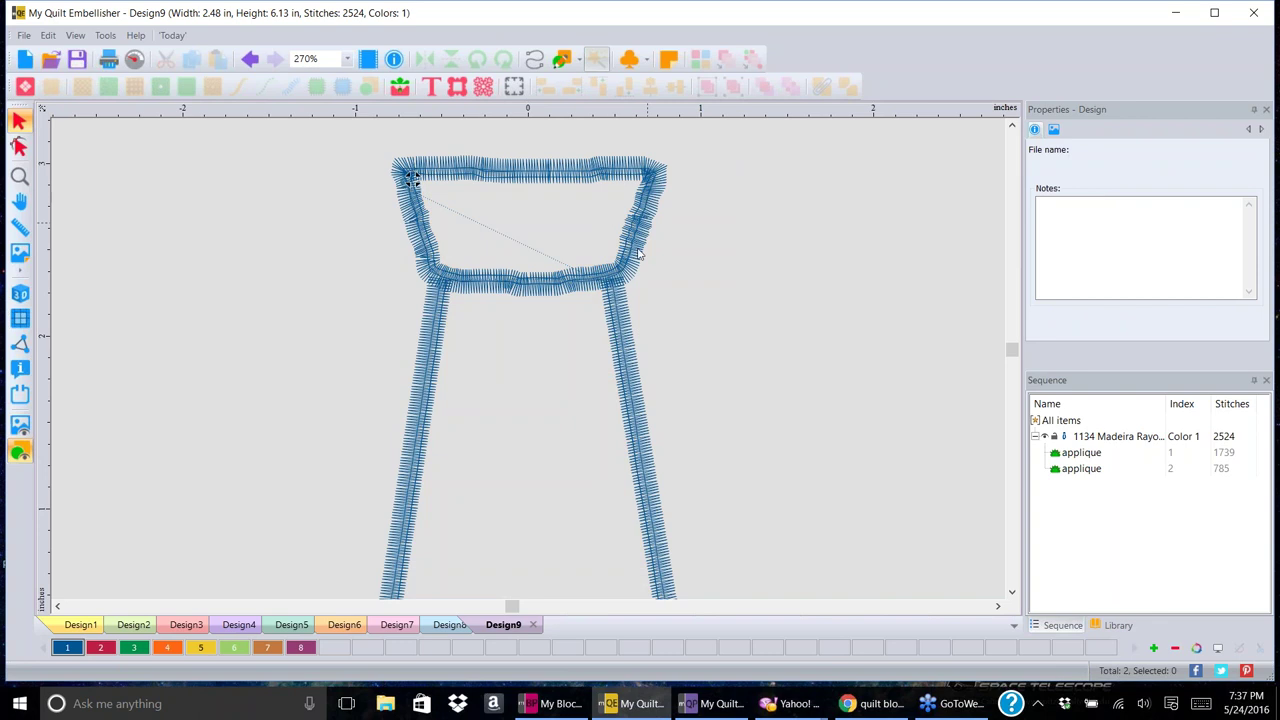
# - Edit the knot applique's outline and delete the extra points along its bottom edge
pyautogui.click(530, 287)
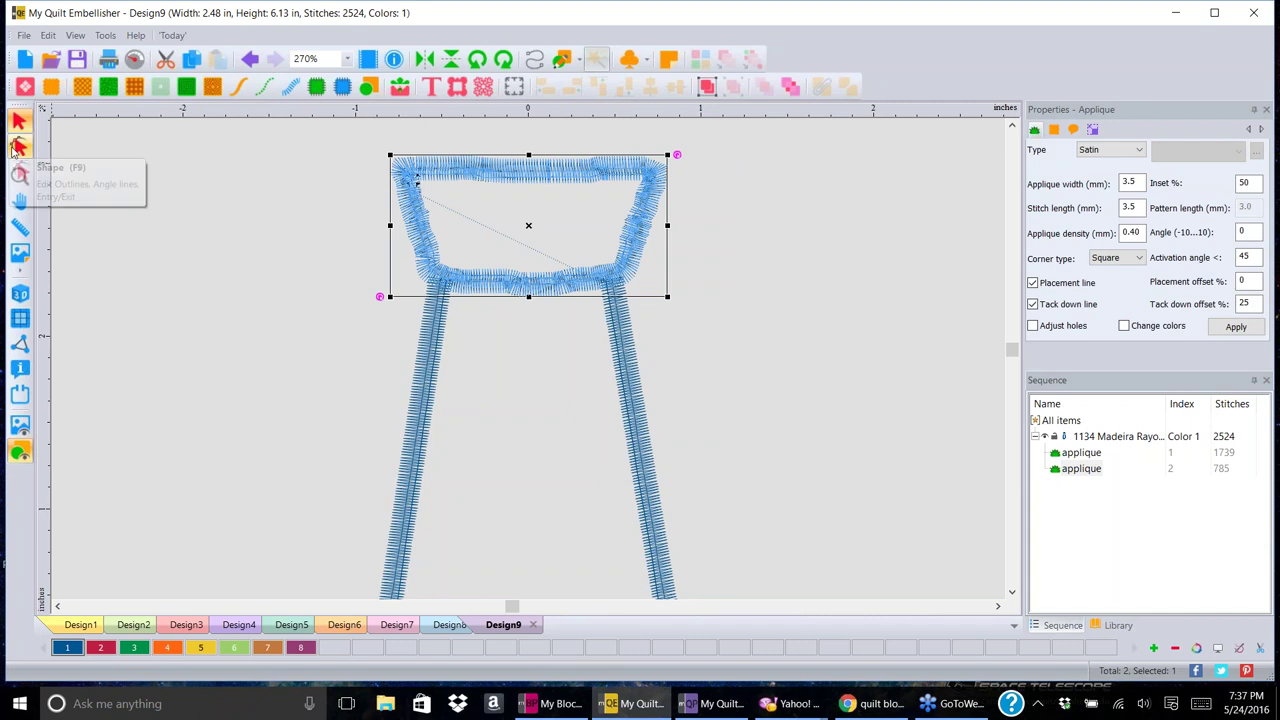
pyautogui.click(17, 147)
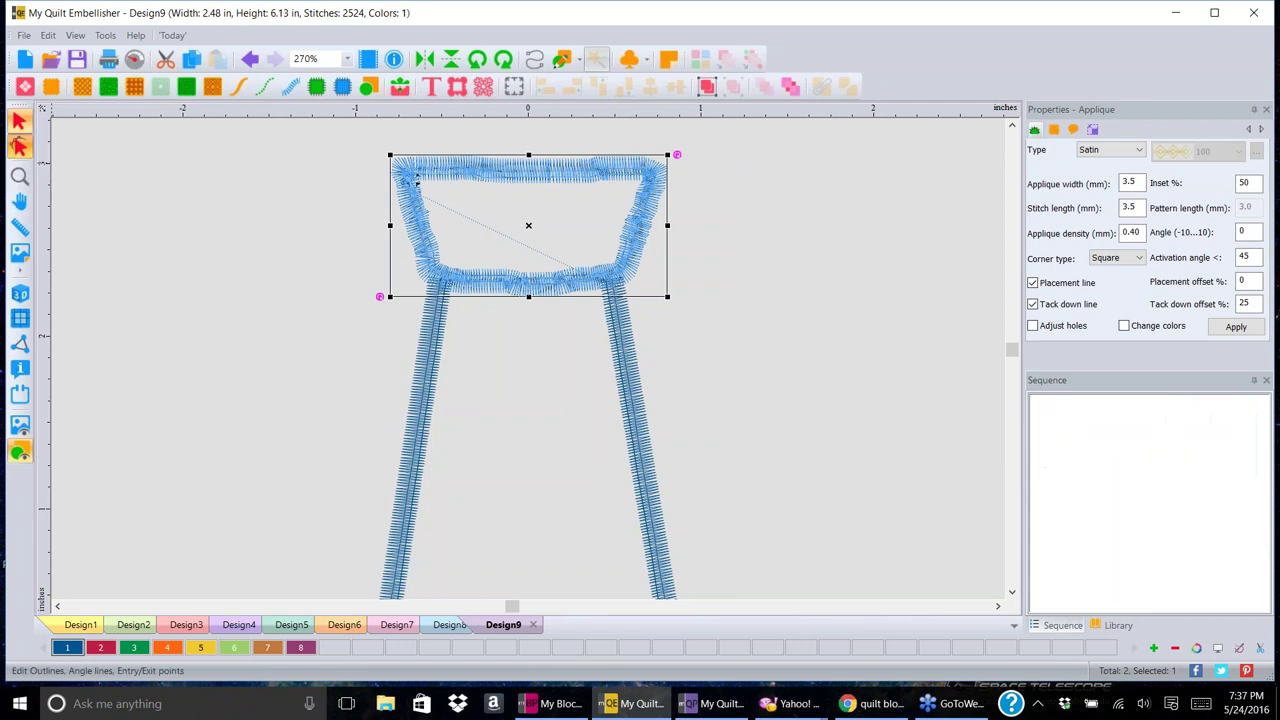
pyautogui.moveTo(455, 263); pyautogui.dragTo(601, 319)
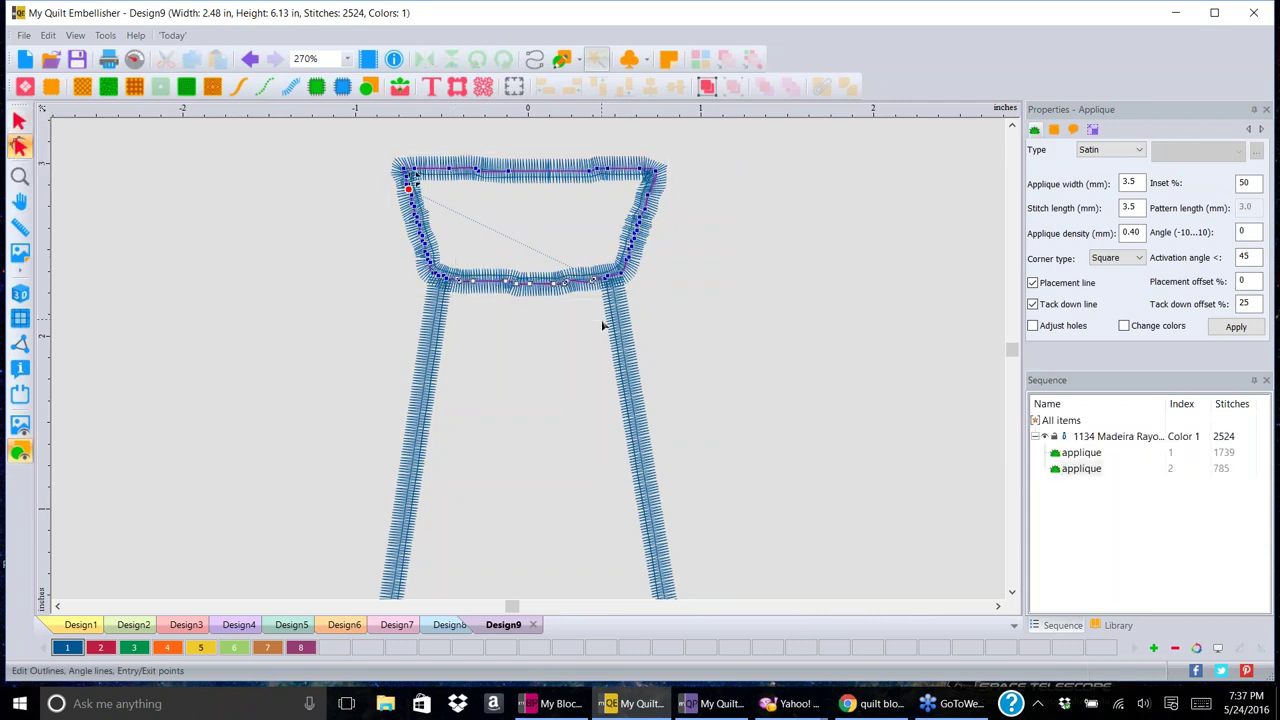
pyautogui.click(910, 339)
# - Delete the extra outline points along the knot's right edge, keeping its corners
pyautogui.moveTo(614, 182); pyautogui.dragTo(711, 270)
pyautogui.press('Escape')
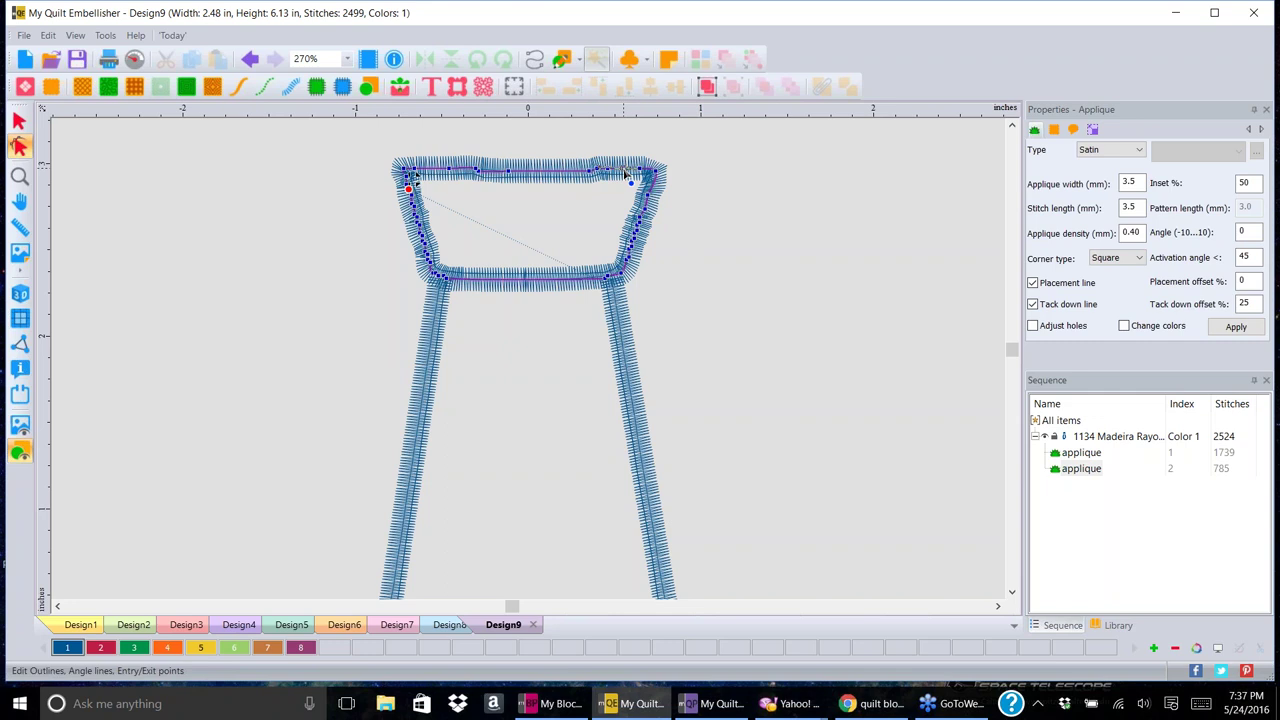
pyautogui.moveTo(614, 184); pyautogui.dragTo(746, 270)
pyautogui.press('Delete')
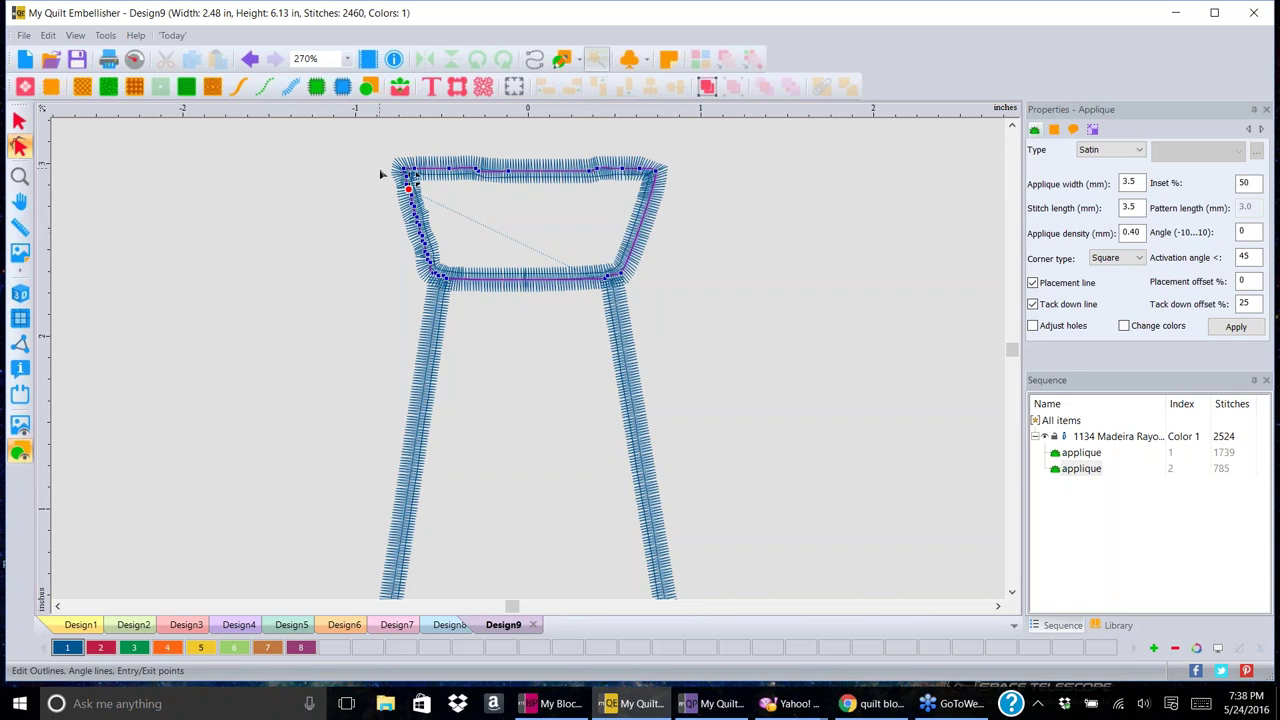
# - Delete the extra outline points along the knot's top and left edges
pyautogui.moveTo(426, 139); pyautogui.dragTo(632, 194)
pyautogui.press('Delete')
pyautogui.press('Delete')
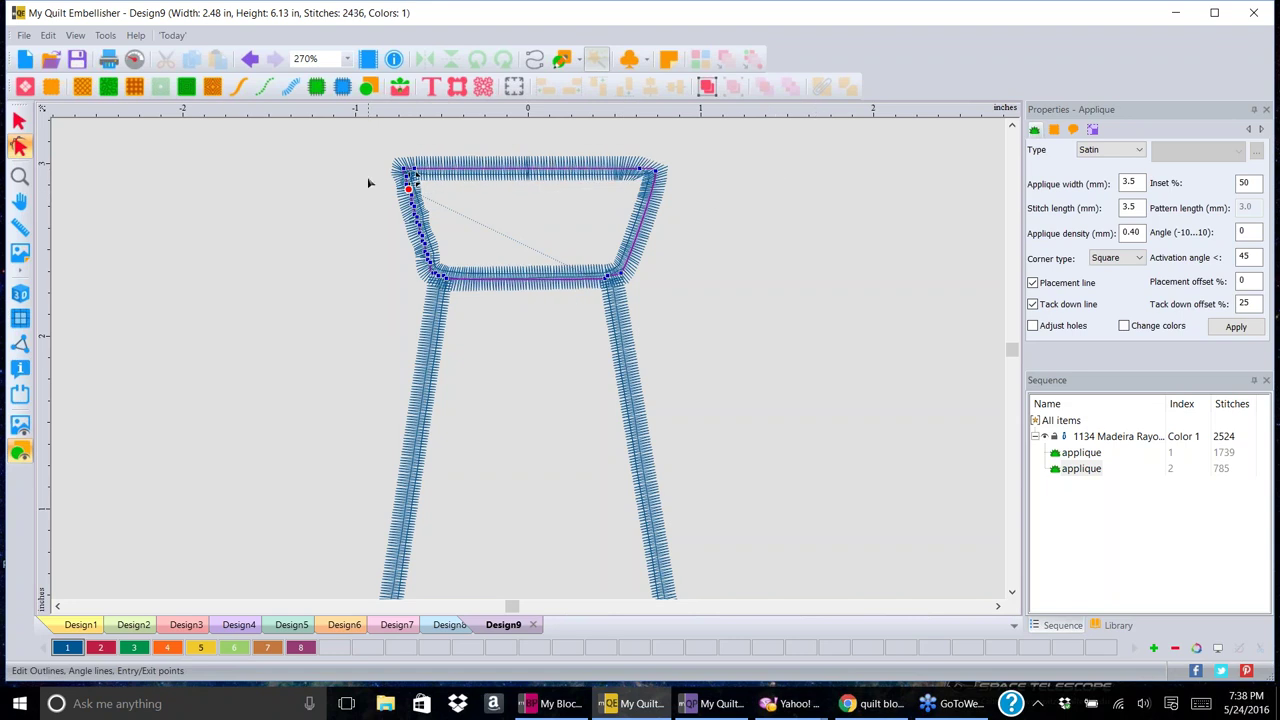
pyautogui.moveTo(440, 231); pyautogui.dragTo(468, 271)
pyautogui.click(432, 272)
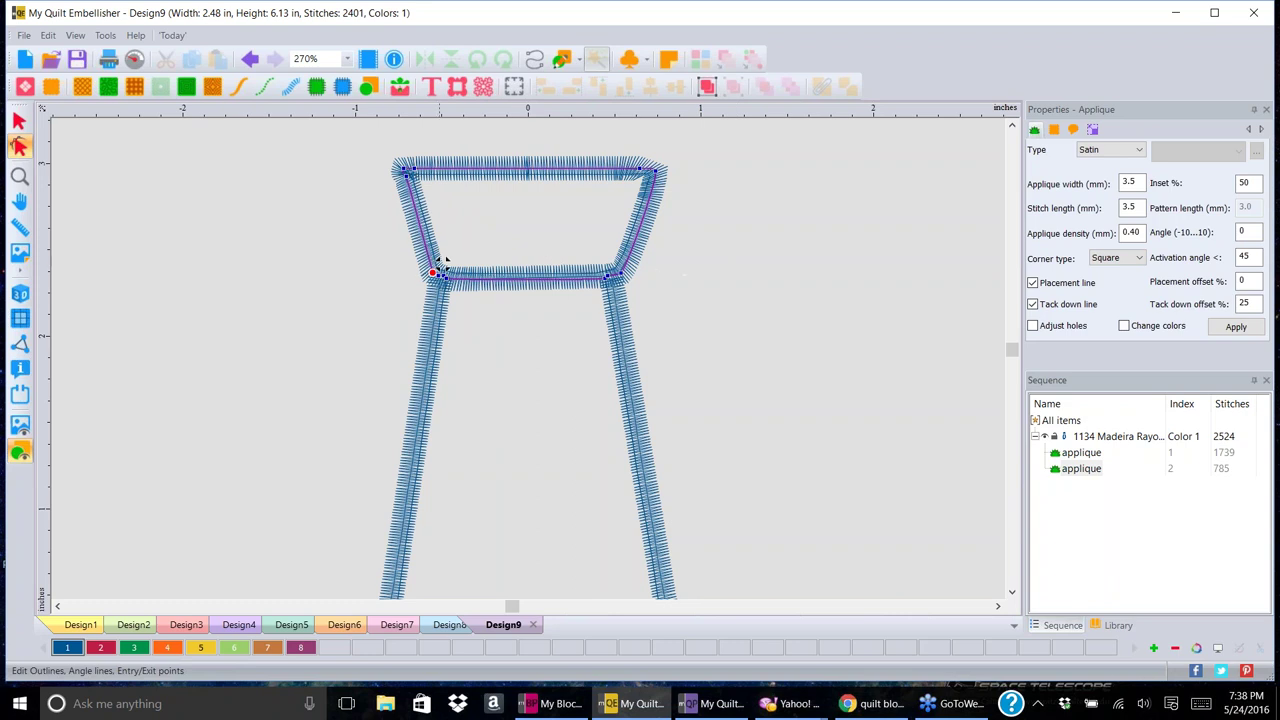
# - Examine the straightened knot outline up close, then the complete tie applique design
pyautogui.scroll(-4, 700, 265)
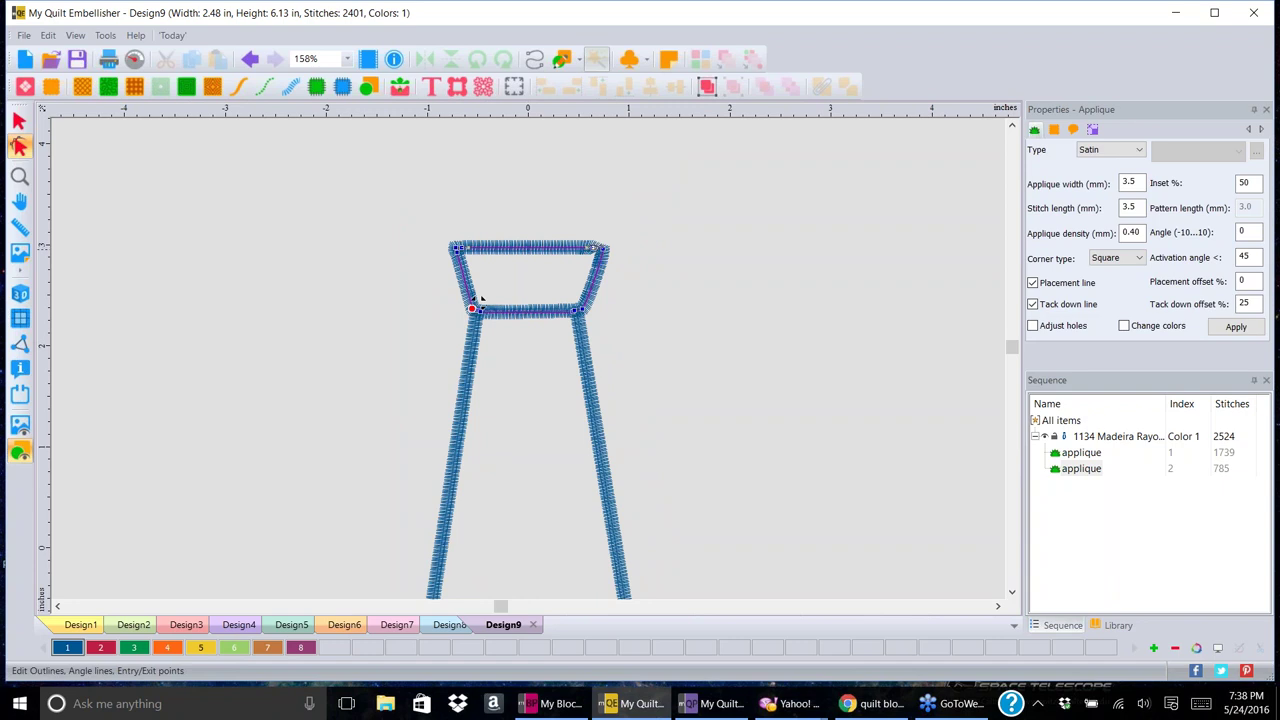
pyautogui.scroll(7, 694, 314)
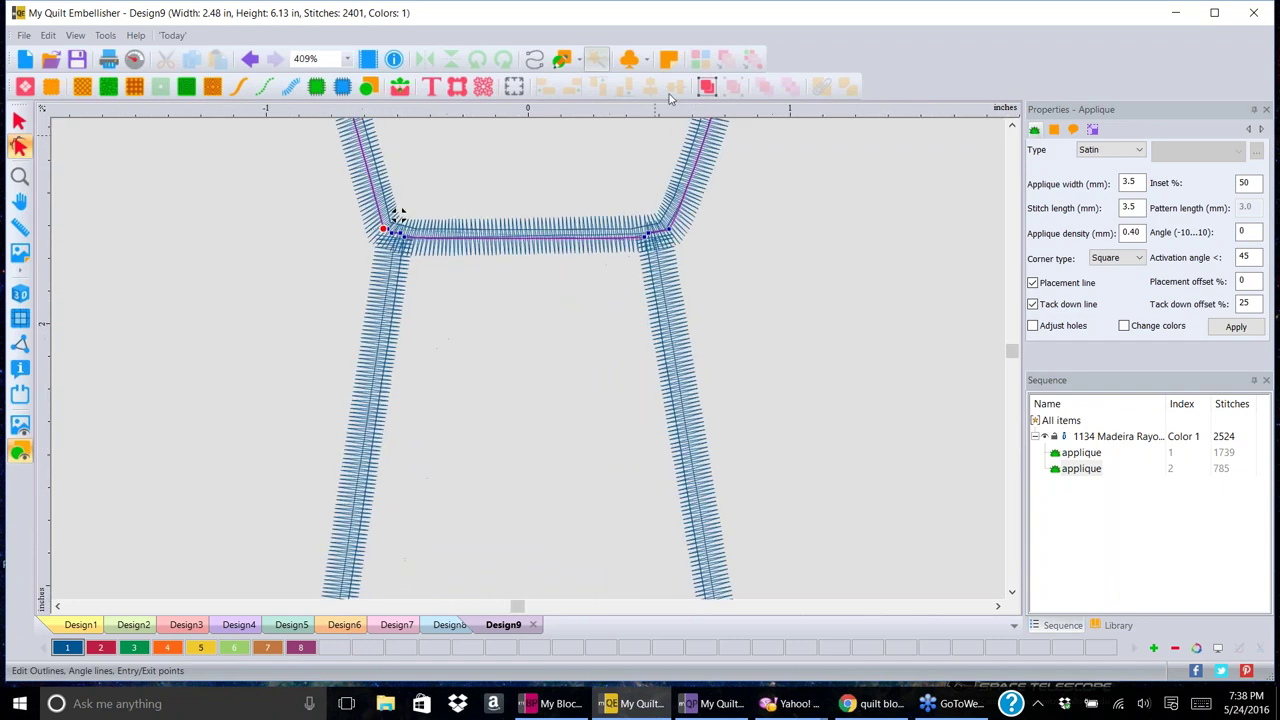
pyautogui.click(1011, 126)
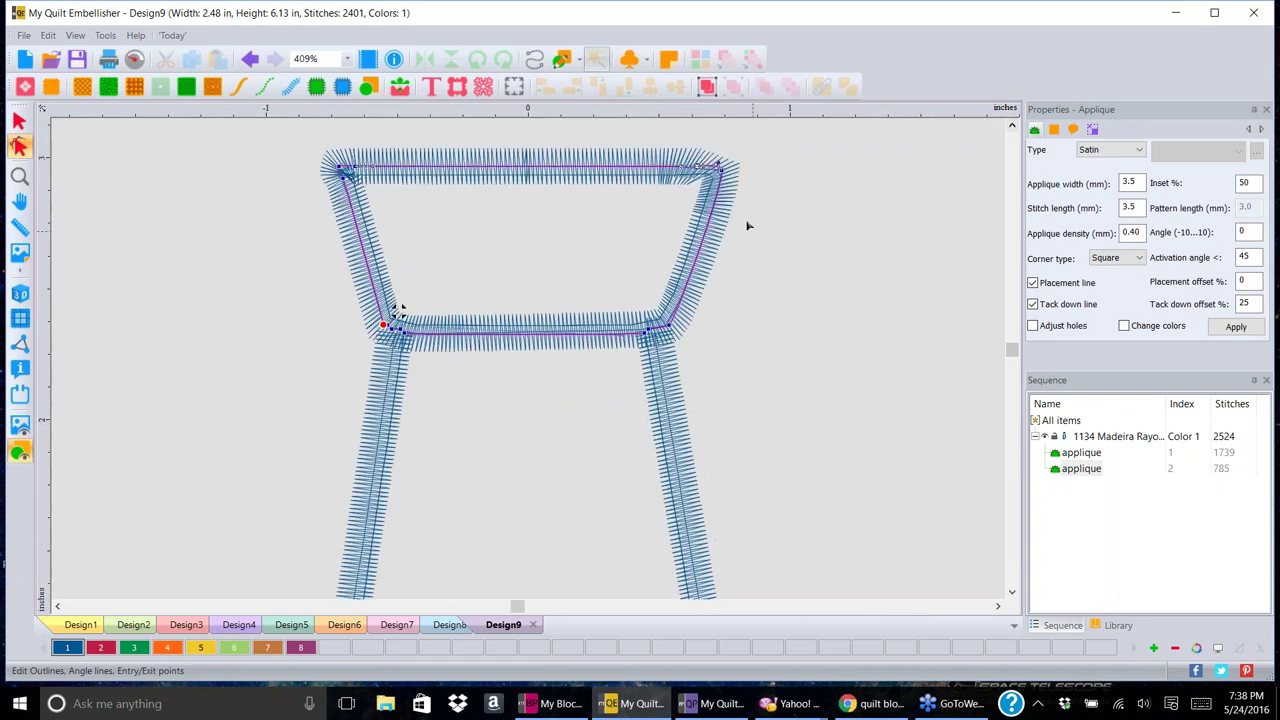
pyautogui.click(813, 295)
pyautogui.scroll(-7, 814, 288)
pyautogui.click(1011, 592)
pyautogui.click(1011, 592)
pyautogui.scroll(-3, 702, 272)
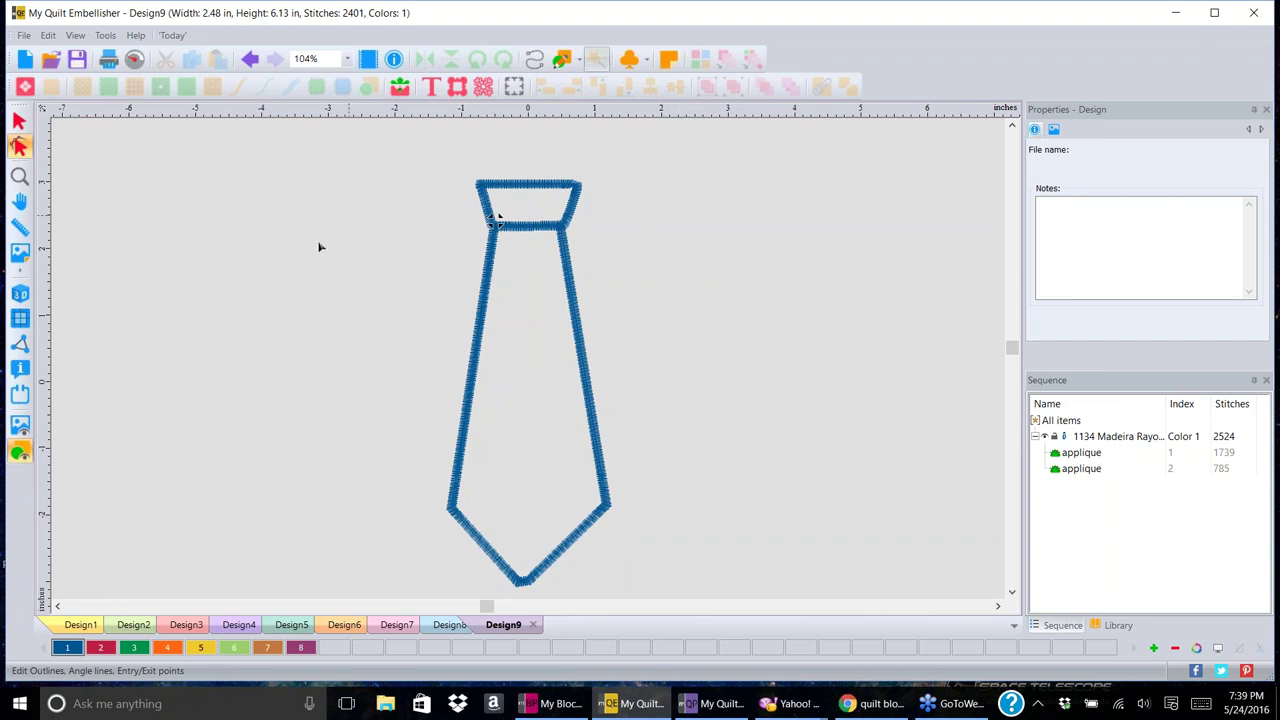
pyautogui.hotkey('shift', 'z')
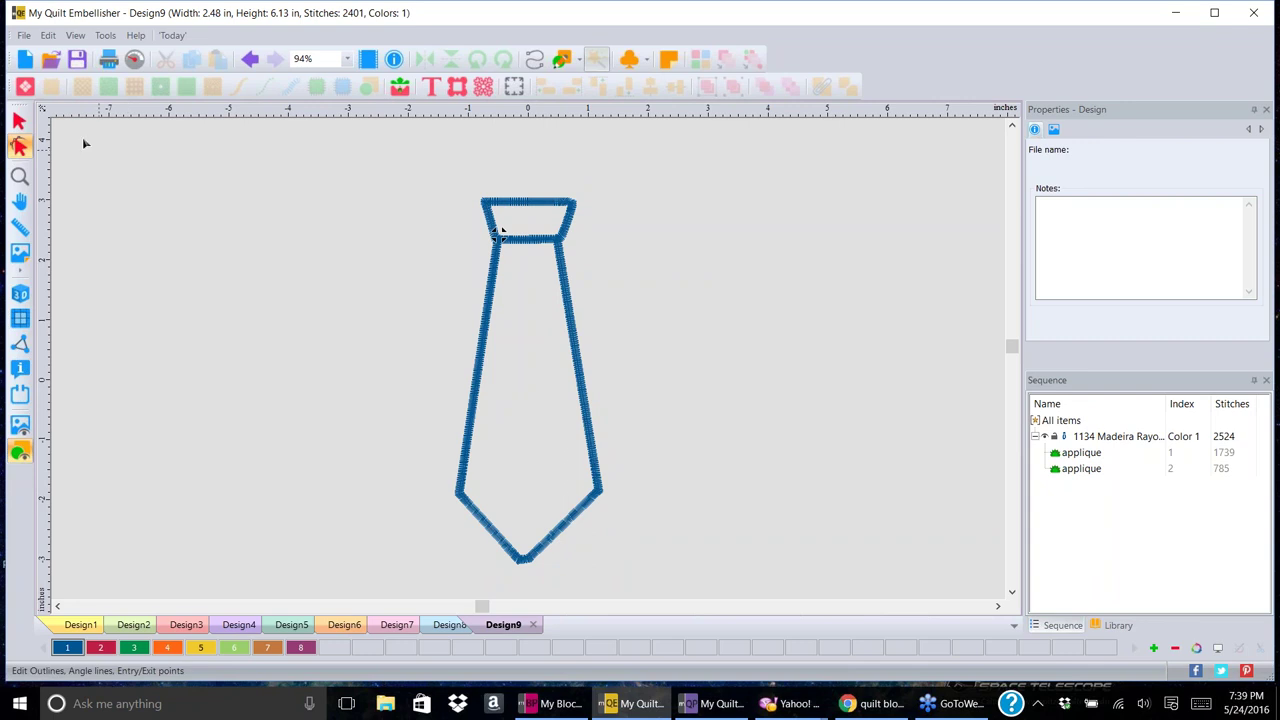
# - Start a new blank design
pyautogui.click(26, 60)
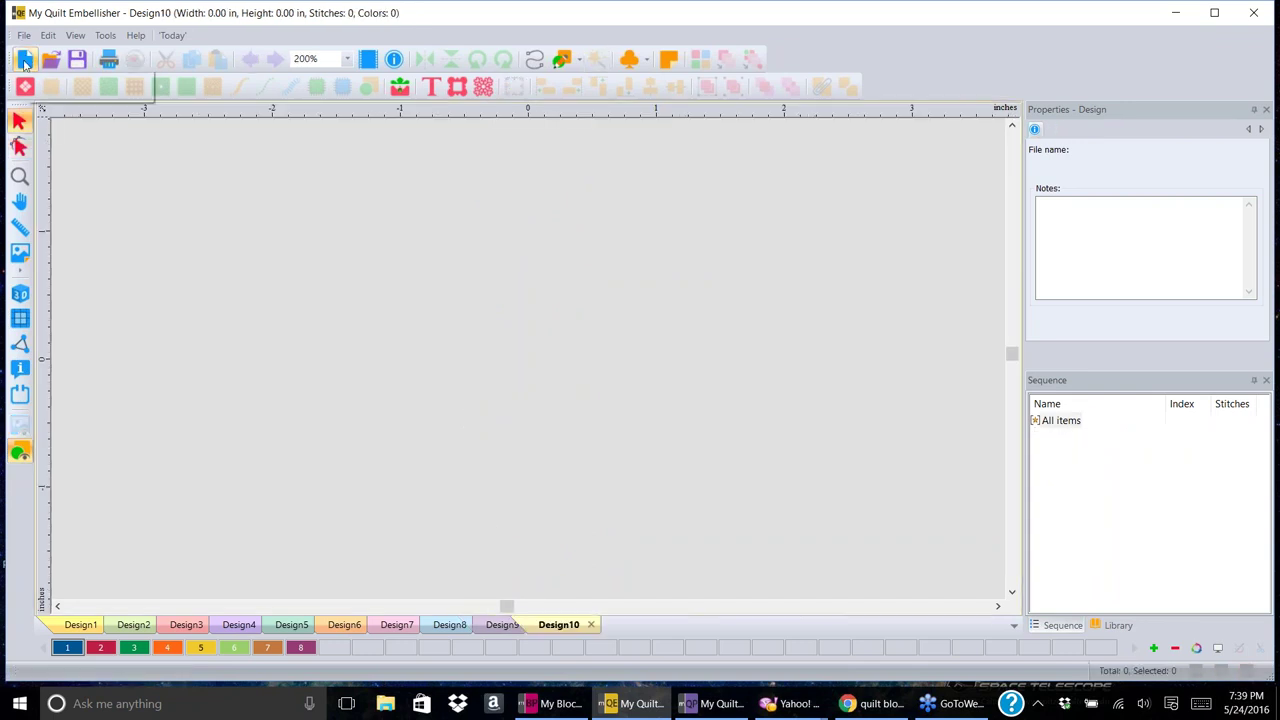
pyautogui.click(21, 256)
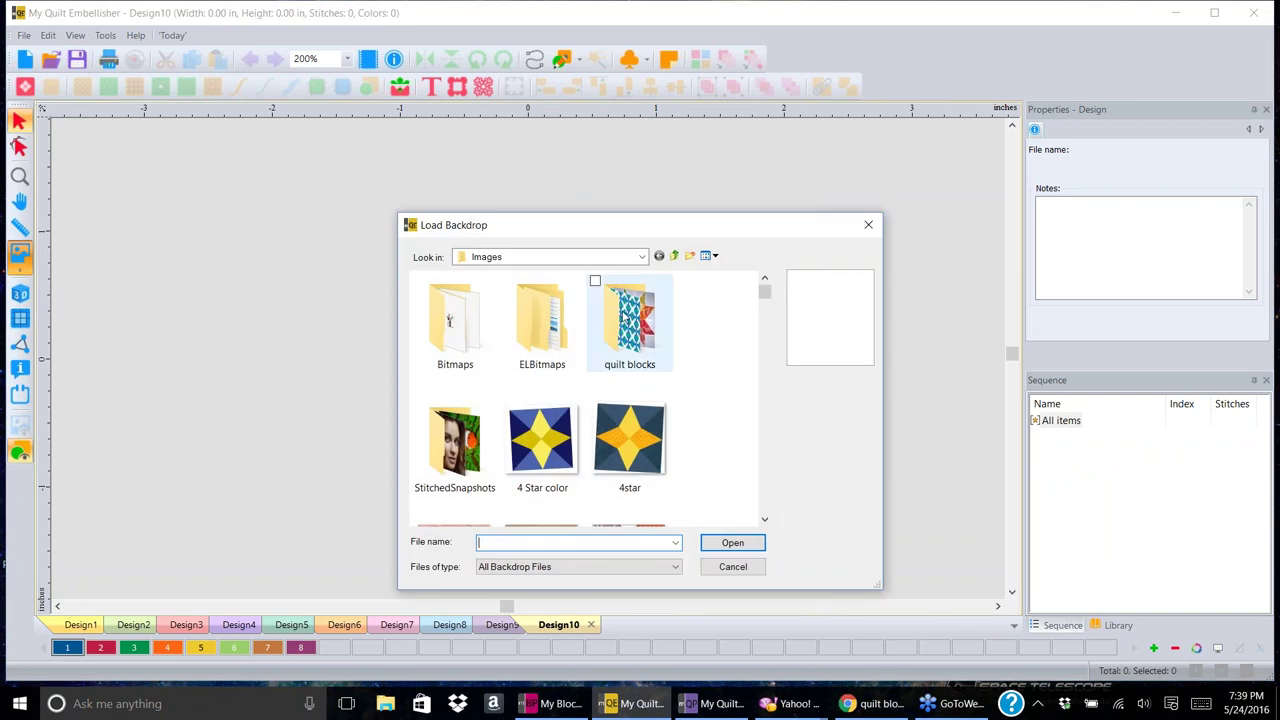
pyautogui.doubleClick(624, 314)
pyautogui.click(624, 314)
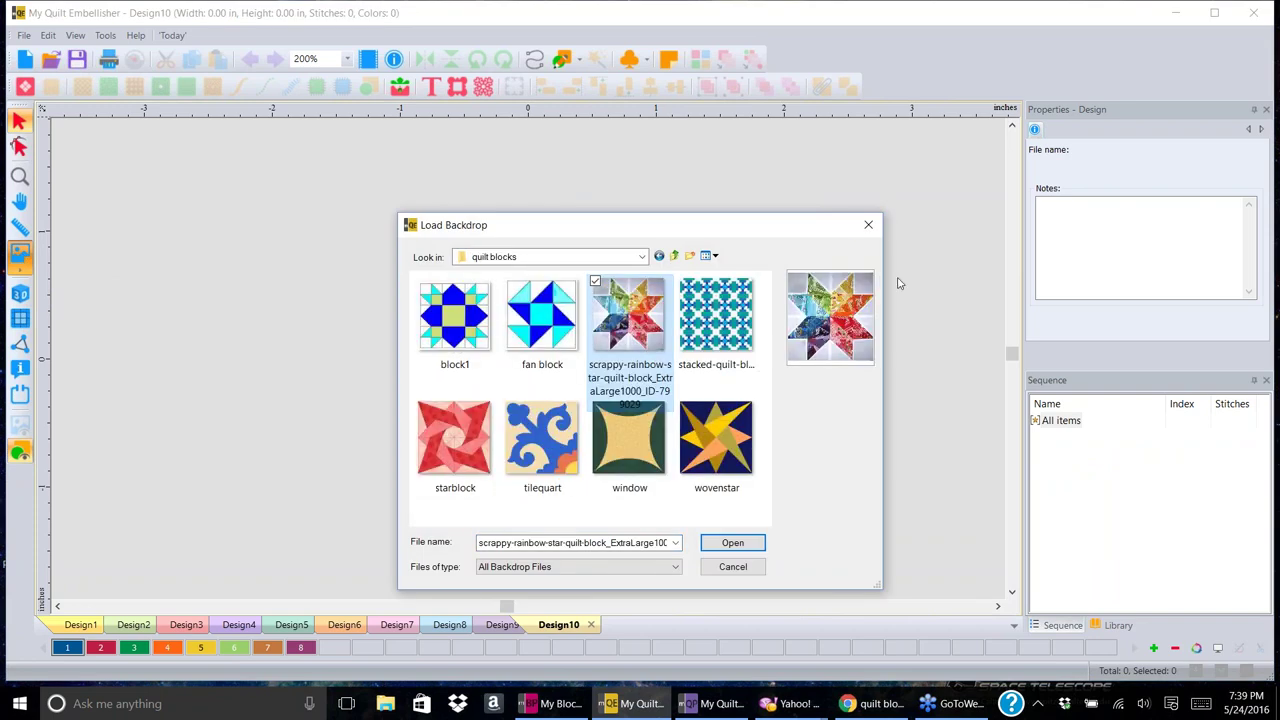
pyautogui.click(868, 224)
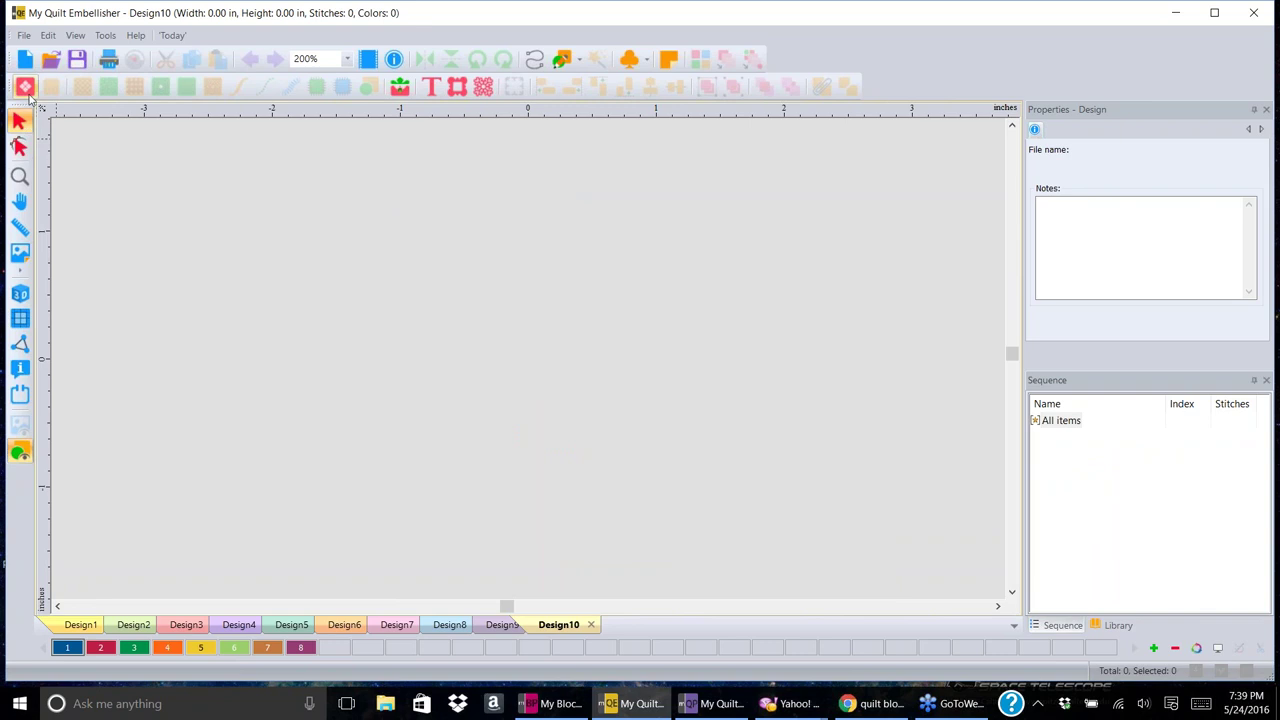
# - Load the ezlc image from the Images folder as the design's backdrop
pyautogui.click(20, 256)
pyautogui.moveTo(766, 522); pyautogui.dragTo(766, 522)
pyautogui.click(541, 390)
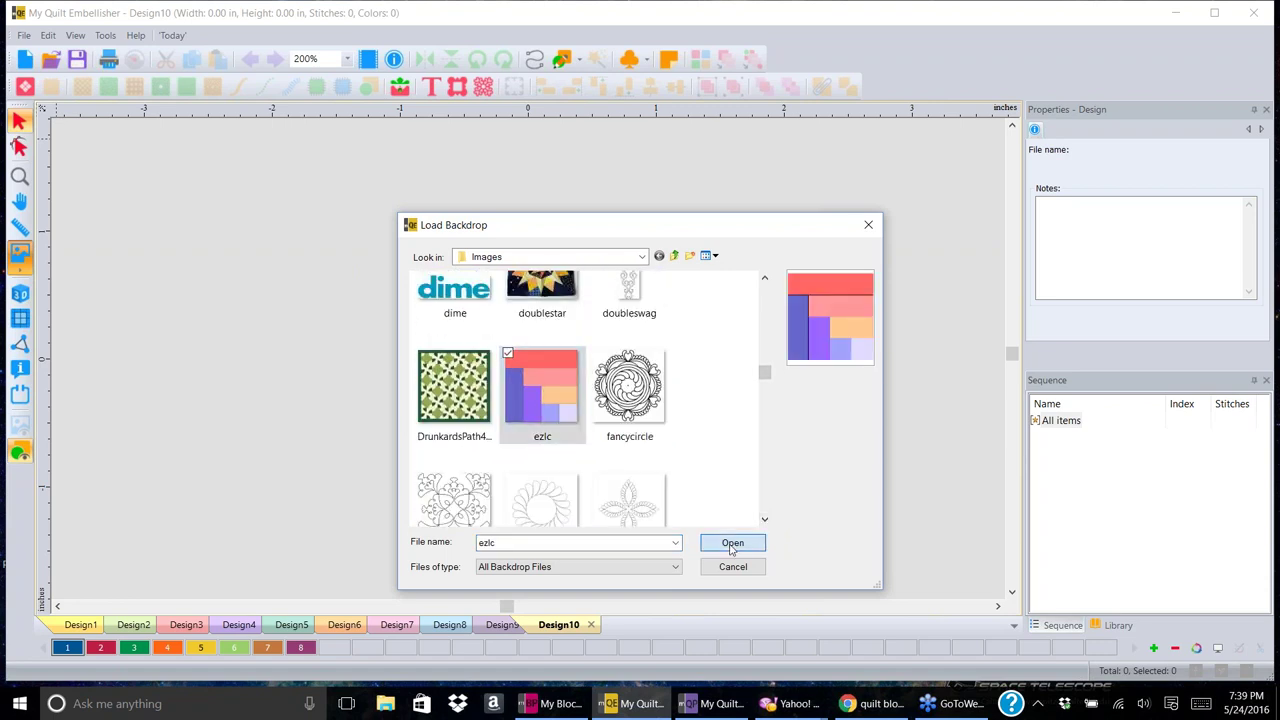
pyautogui.click(732, 545)
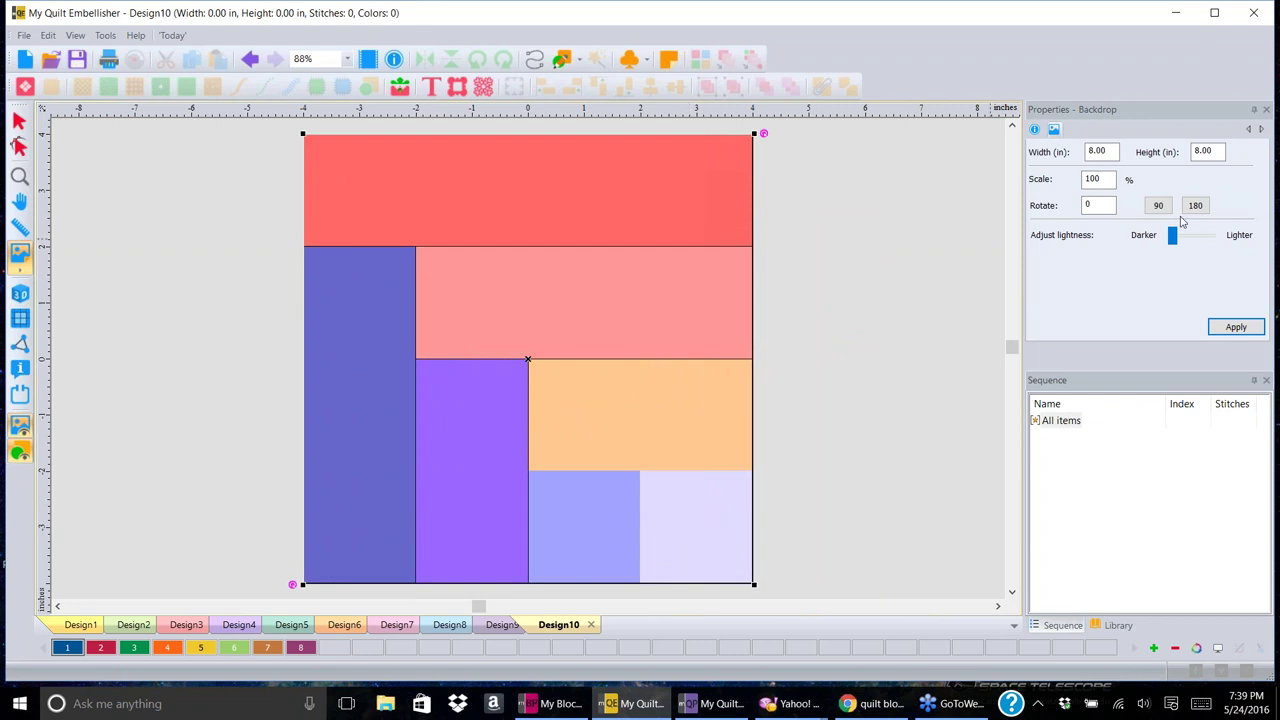
# - Examine the black dividing lines at the centre of the ezlc backdrop up close, then view the whole block
pyautogui.click(1113, 152)
pyautogui.scroll(3, 808, 372)
pyautogui.scroll(9, 808, 368)
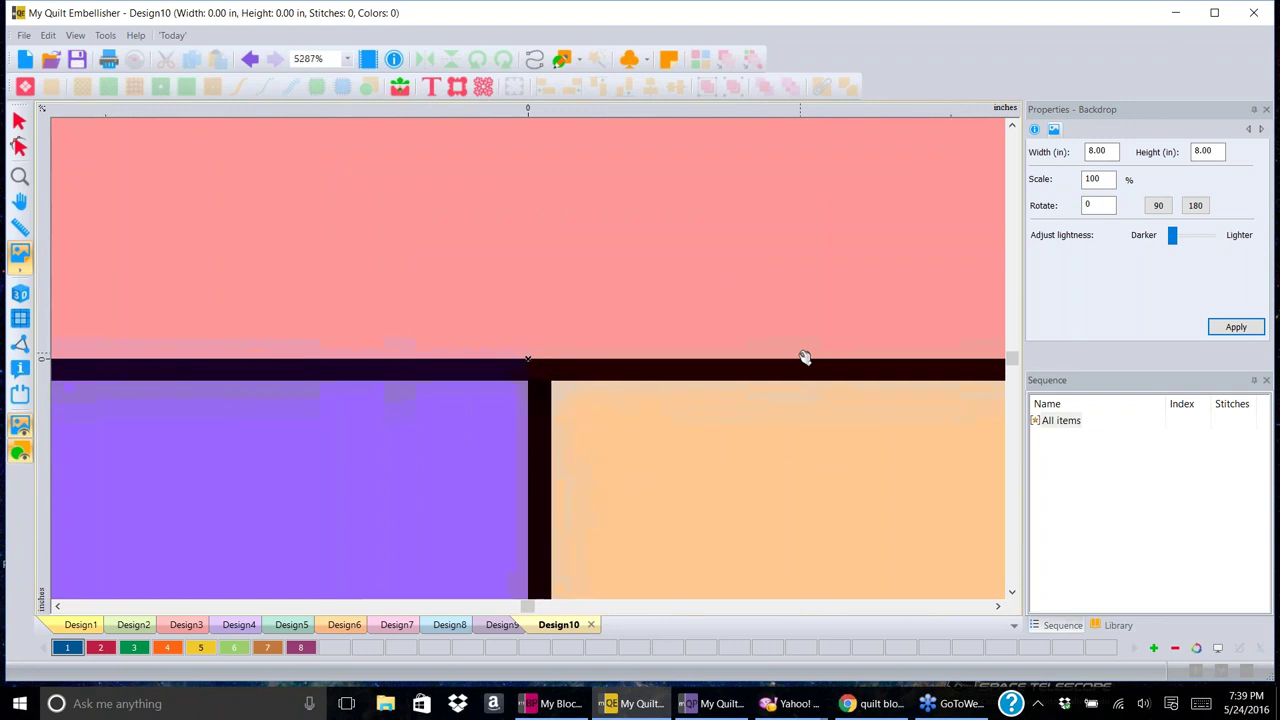
pyautogui.scroll(8, 805, 357)
pyautogui.scroll(-5, 805, 357)
pyautogui.scroll(-8, 773, 364)
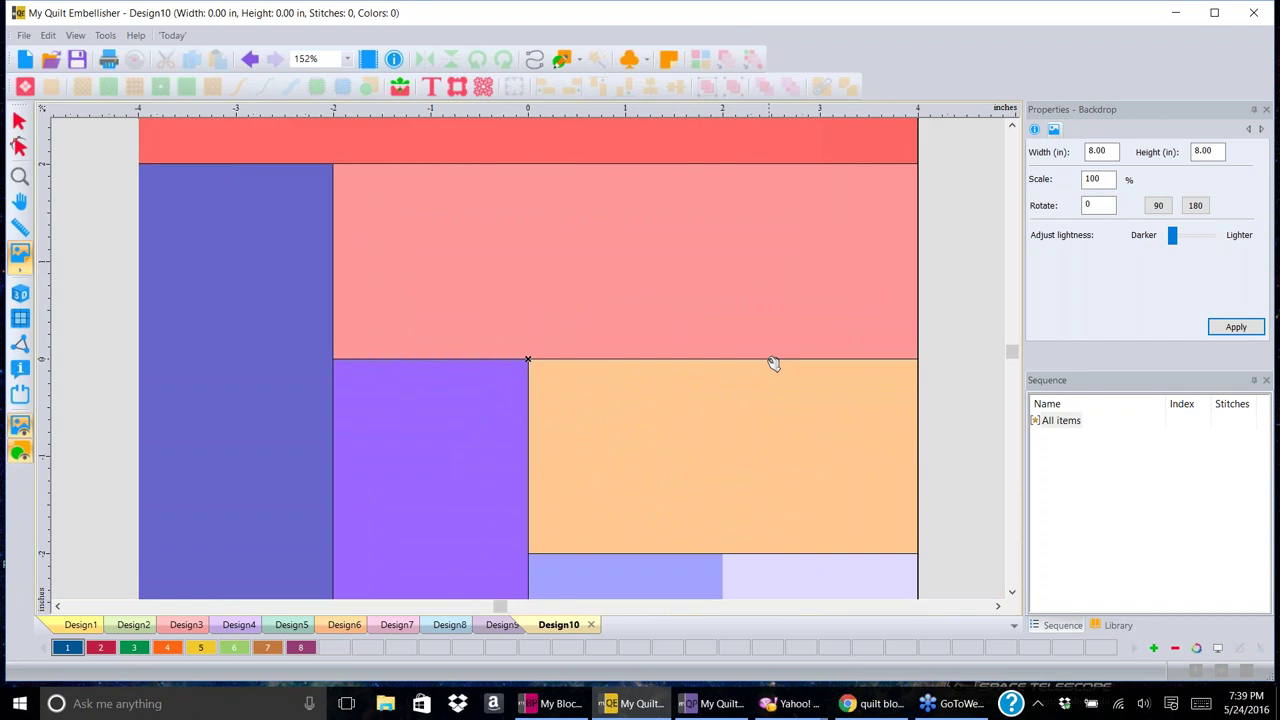
pyautogui.scroll(-2, 773, 364)
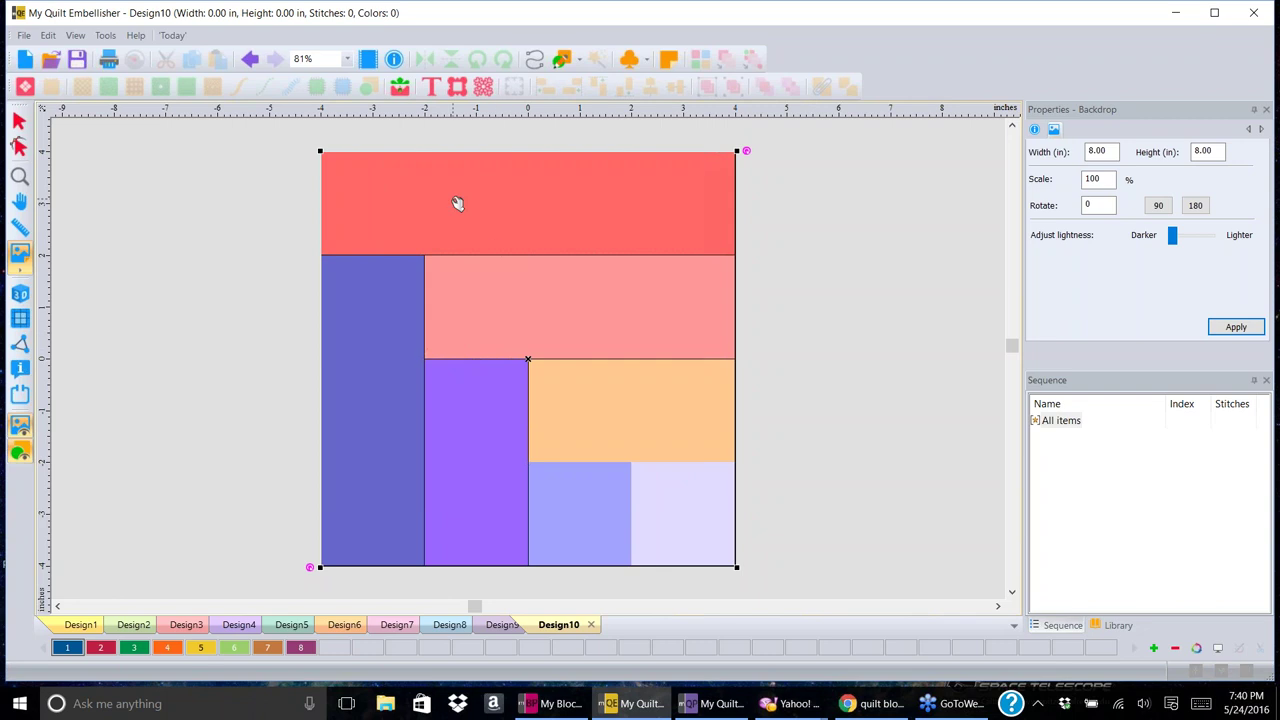
# - Auto-trace the two vertical purple strips and the adjoining light-blue square as filled artwork in color 1, Royal Blue
pyautogui.click(68, 651)
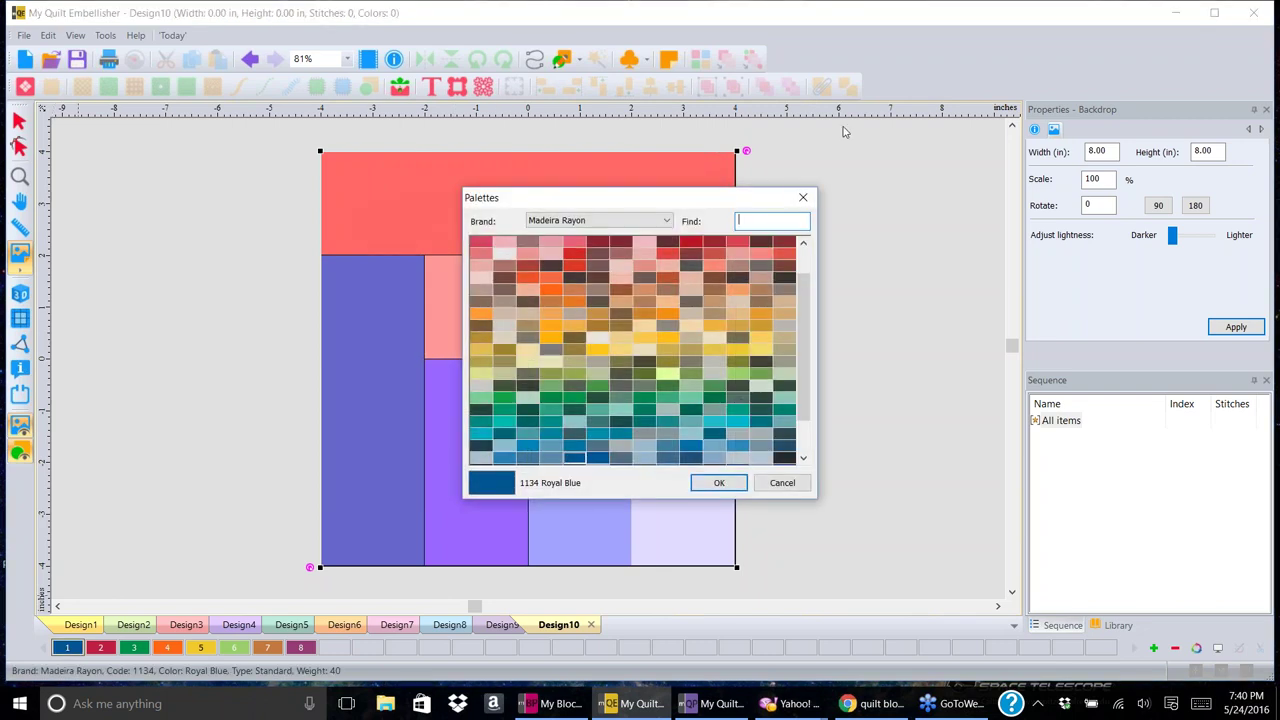
pyautogui.press('Escape')
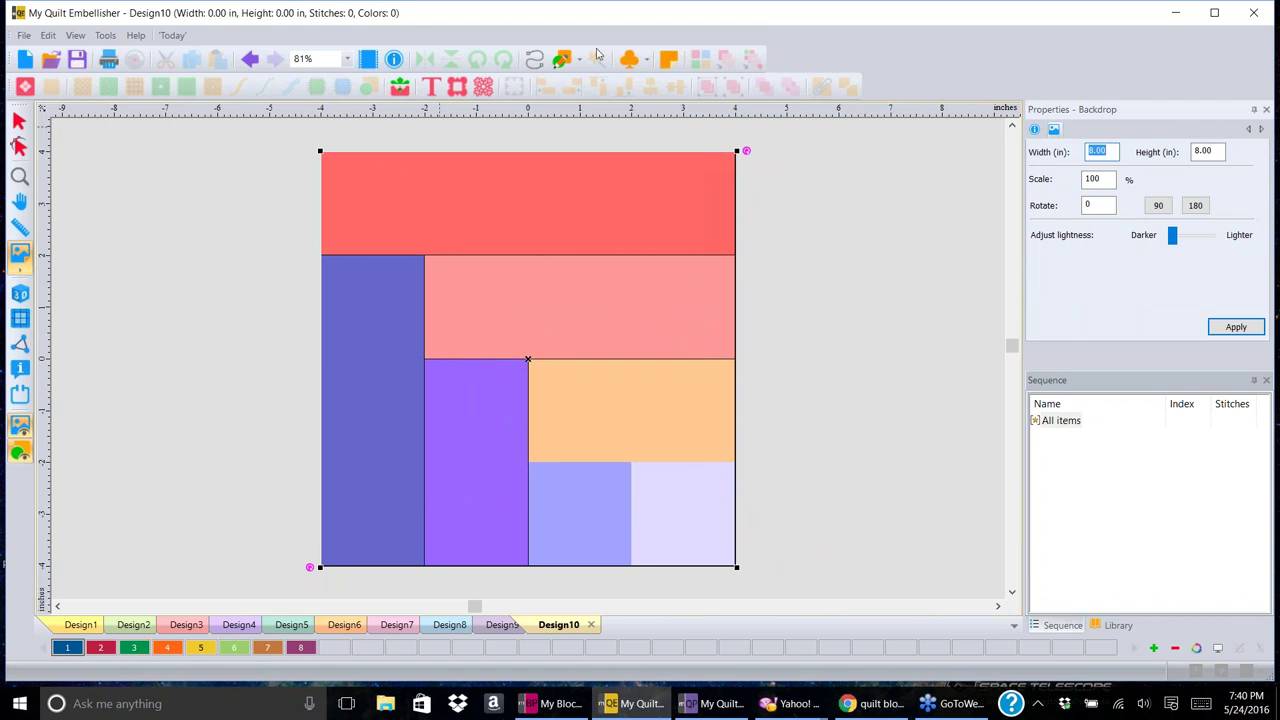
pyautogui.click(561, 57)
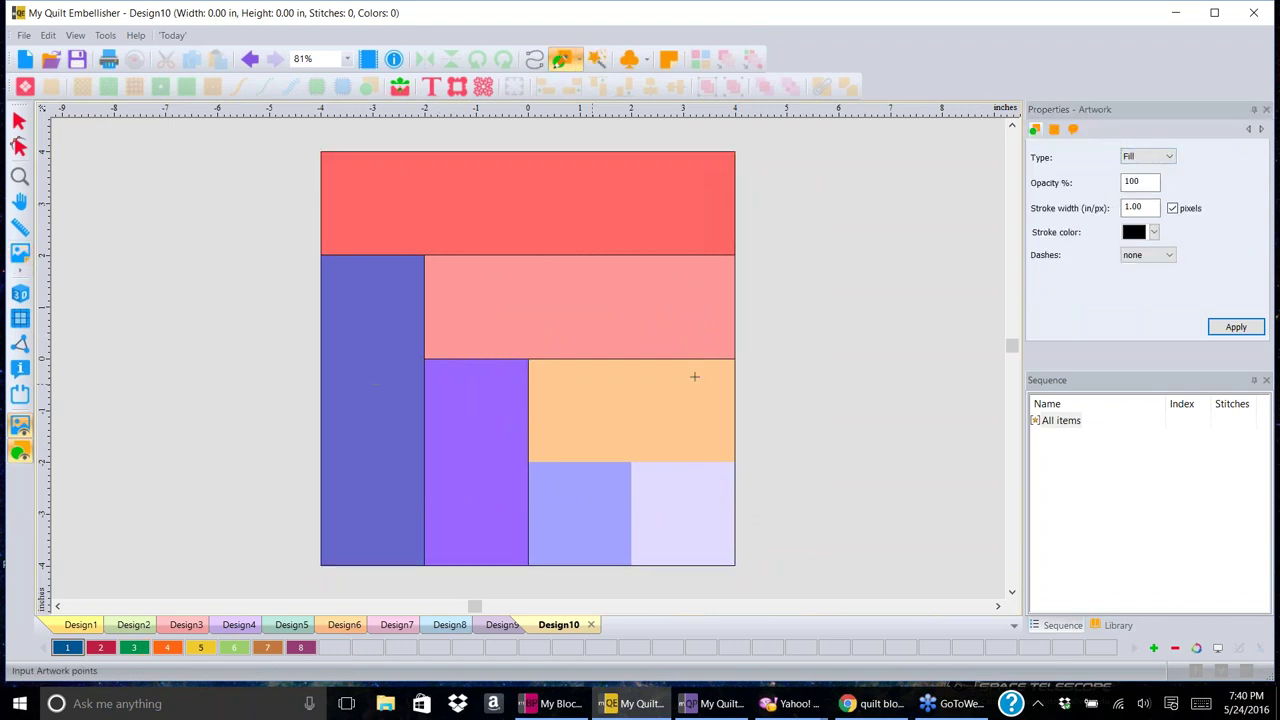
pyautogui.click(364, 396)
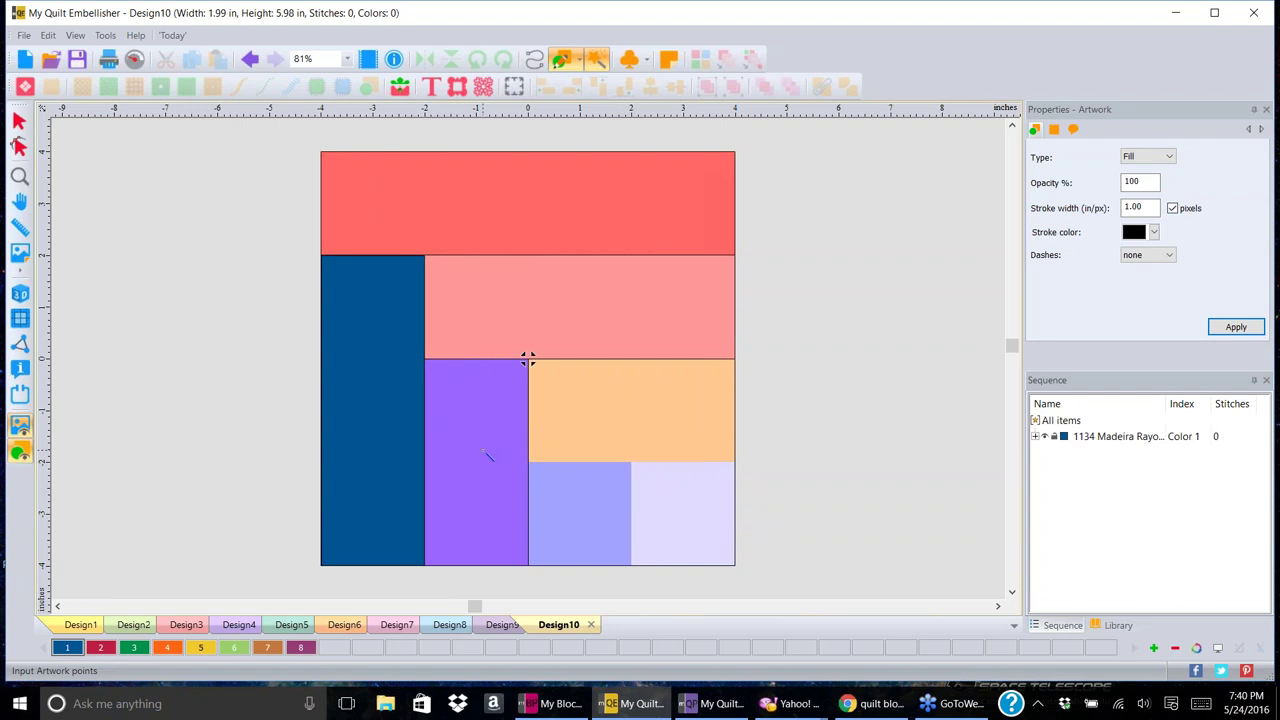
pyautogui.click(486, 453)
pyautogui.click(594, 521)
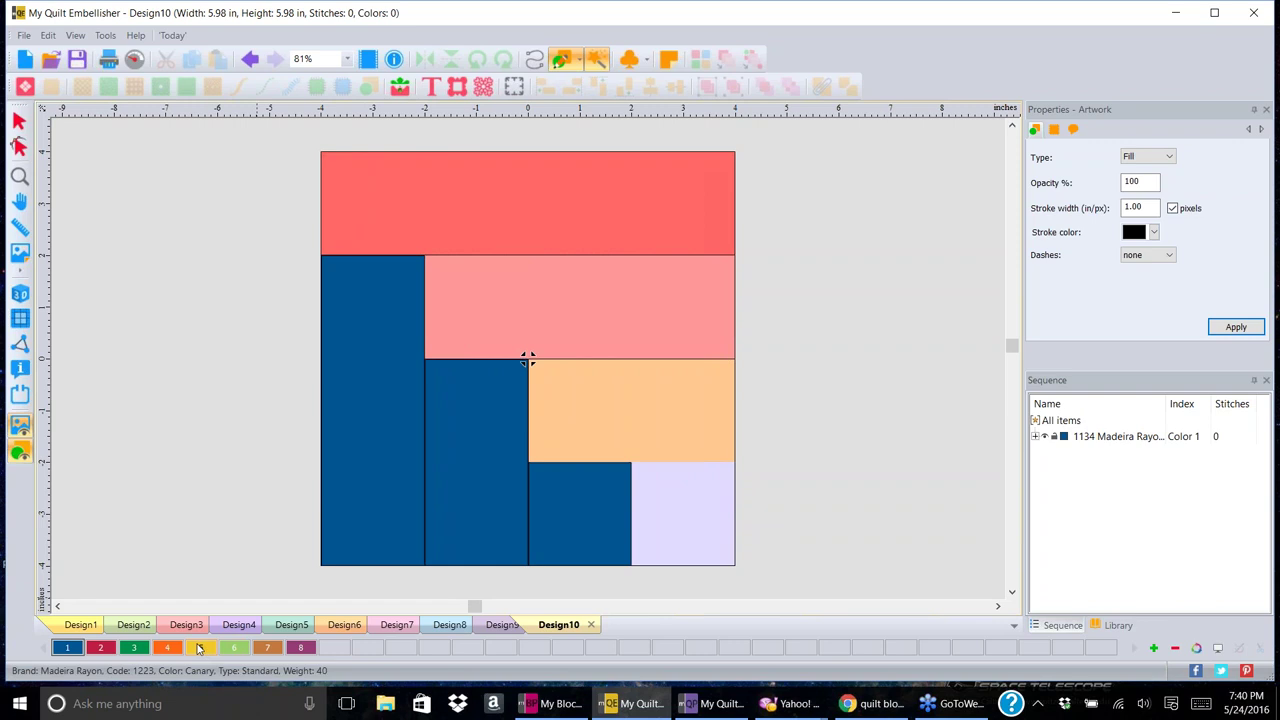
# - Auto-trace the three horizontal strips as artwork in orange color 4 and the remaining corner square in color 6, Fluorescent Green
pyautogui.click(166, 648)
pyautogui.click(643, 420)
pyautogui.click(663, 313)
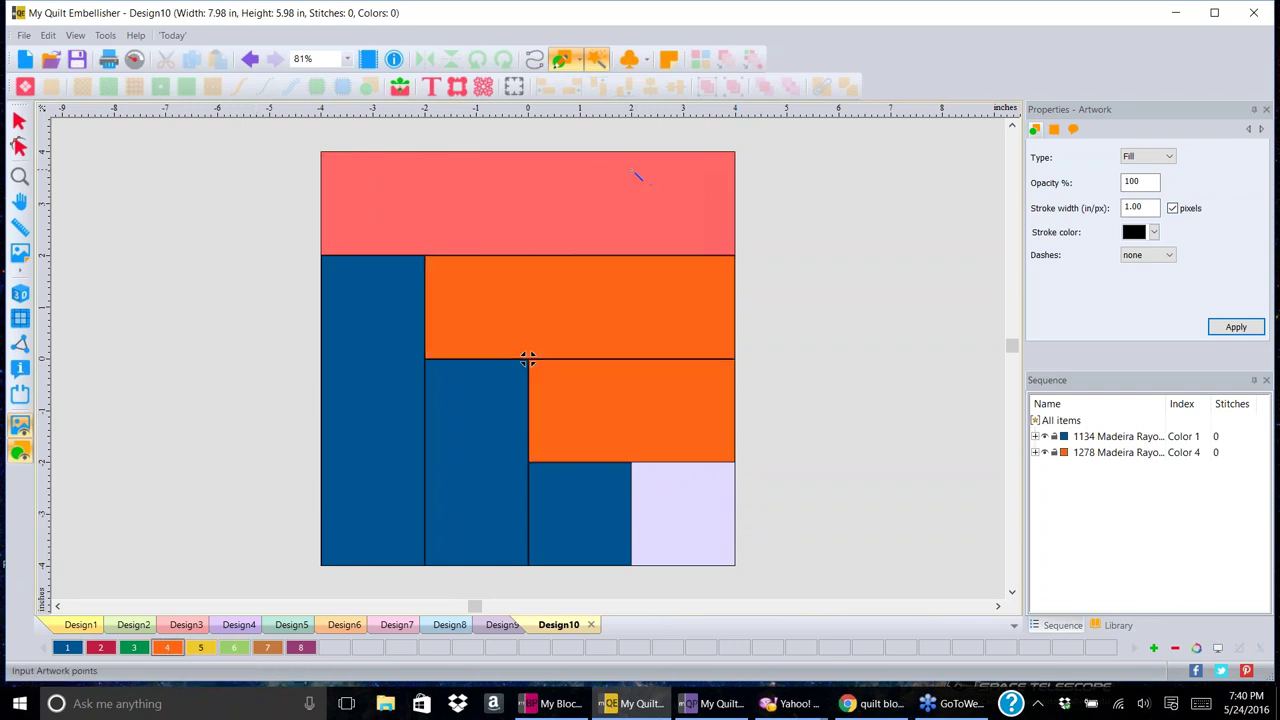
pyautogui.click(600, 200)
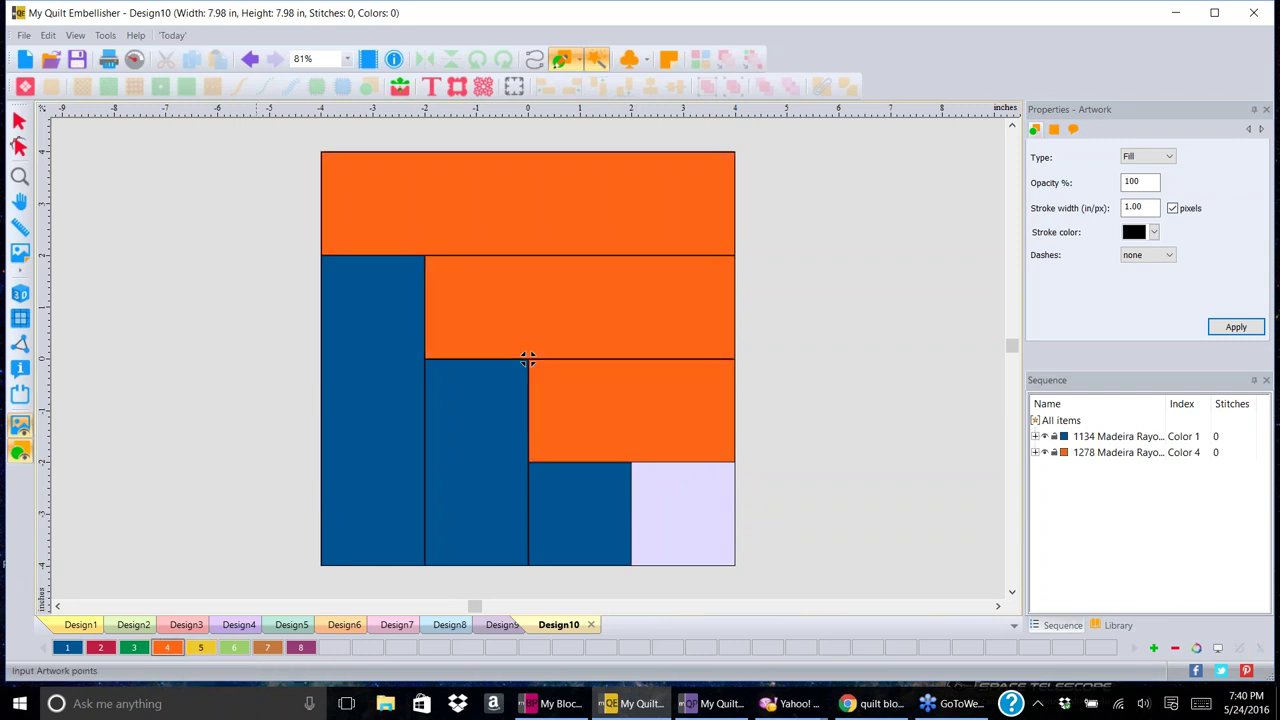
pyautogui.click(231, 648)
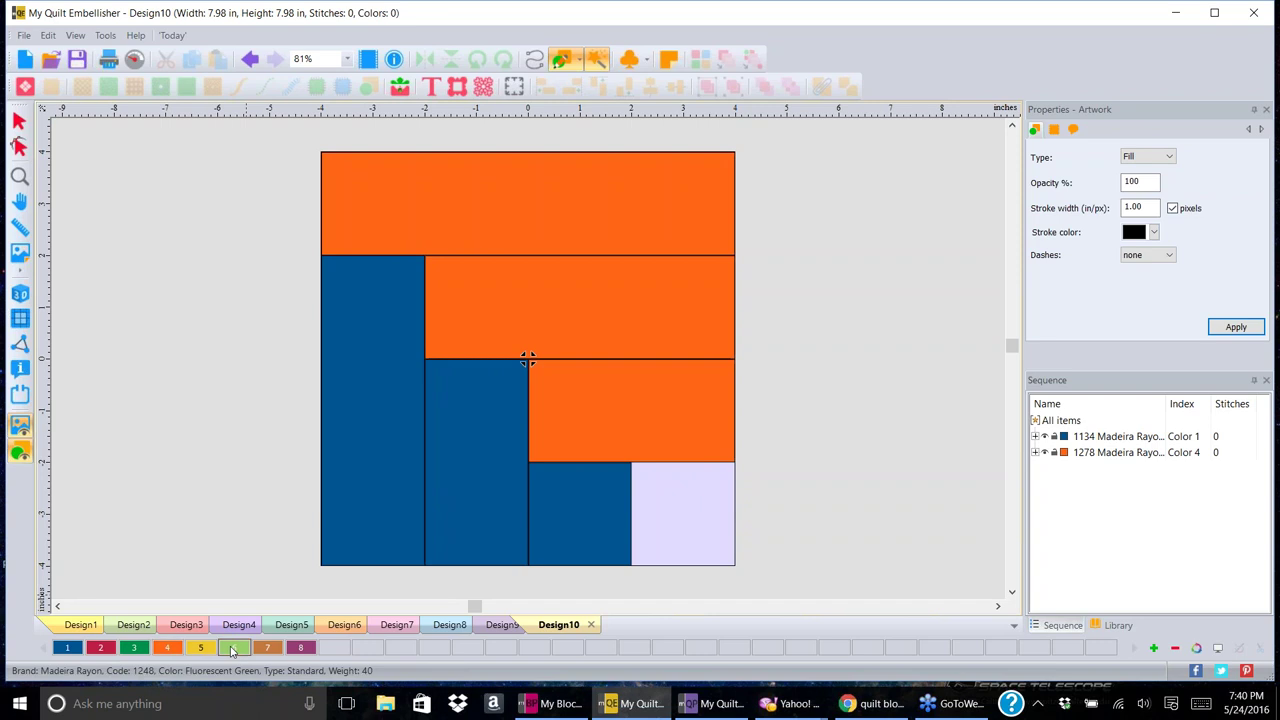
pyautogui.click(693, 533)
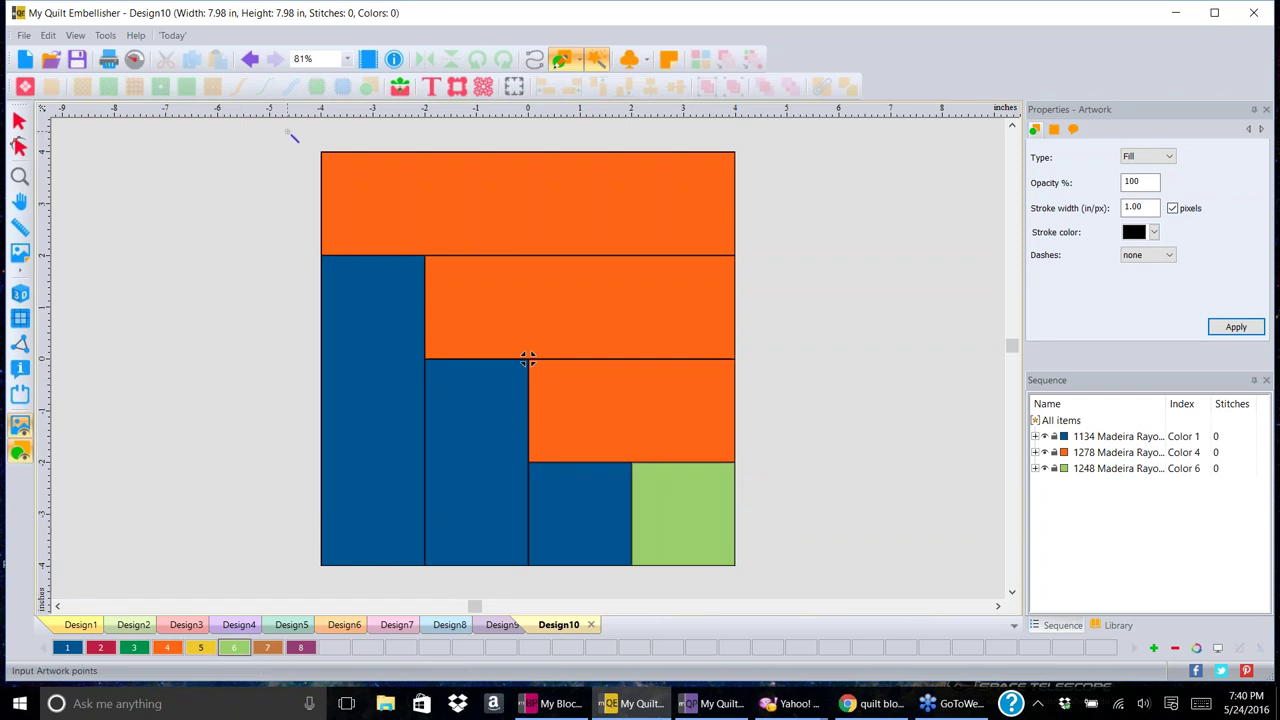
# - Convert the three horizontal orange strips to a motif fill using motif 151
pyautogui.click(18, 120)
pyautogui.click(690, 478)
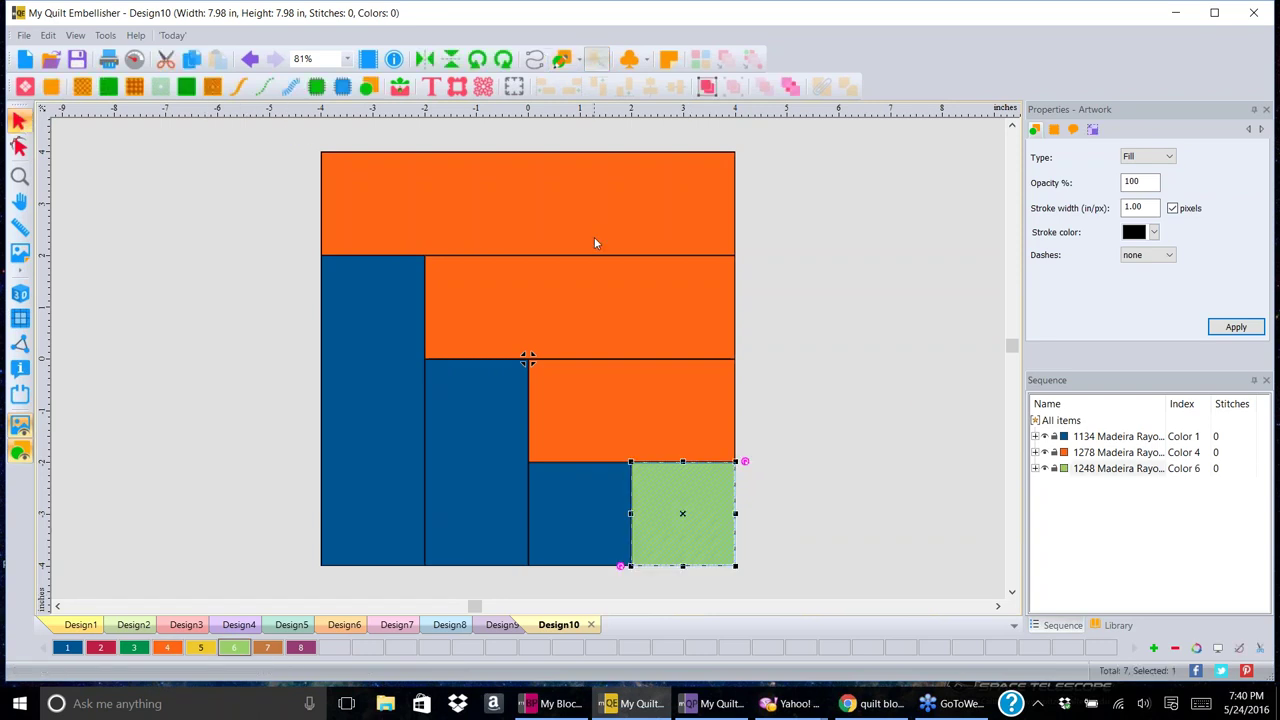
pyautogui.click(483, 222)
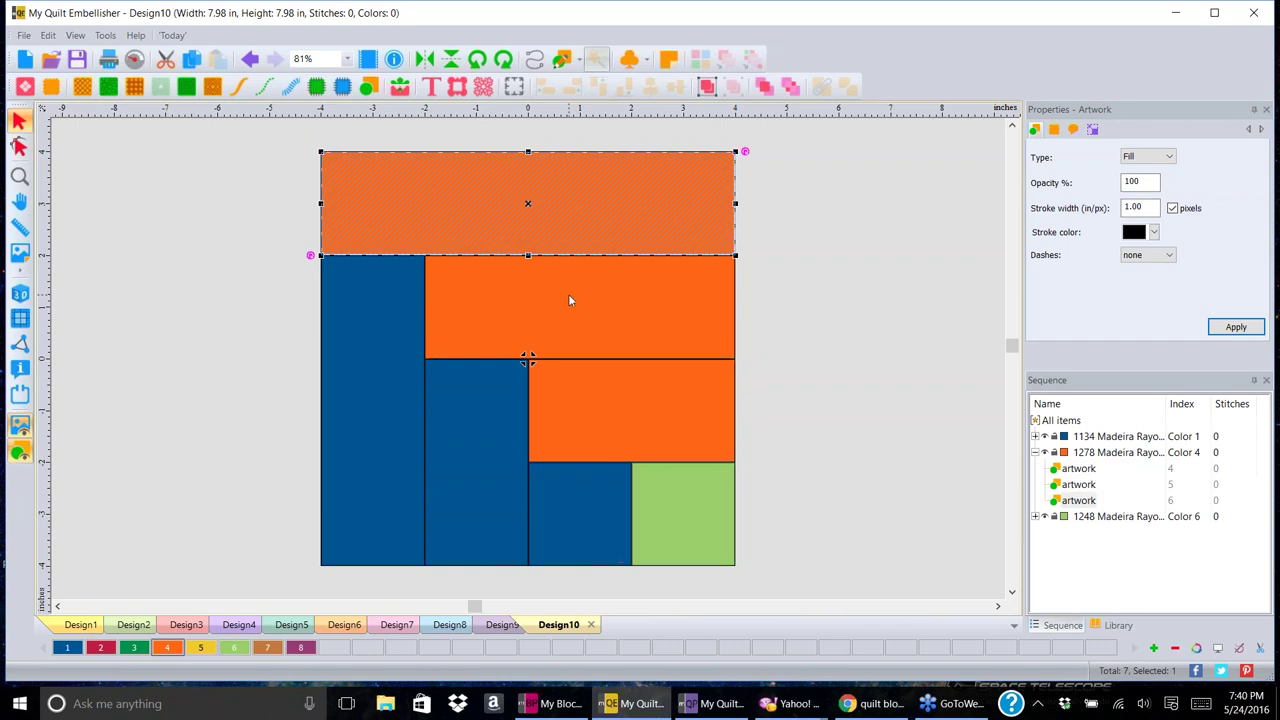
pyautogui.keyDown('shift'); pyautogui.click(568, 294); pyautogui.keyUp('shift')
pyautogui.keyDown('shift'); pyautogui.click(595, 410); pyautogui.keyUp('shift')
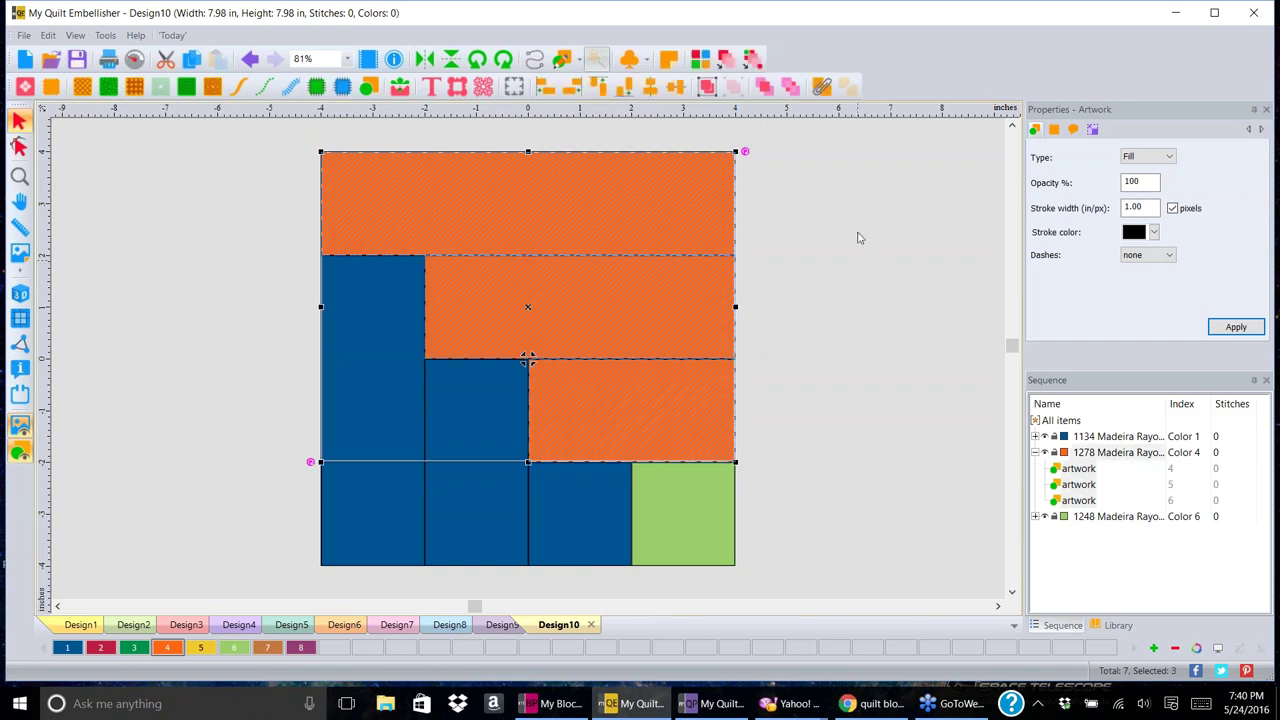
pyautogui.click(83, 87)
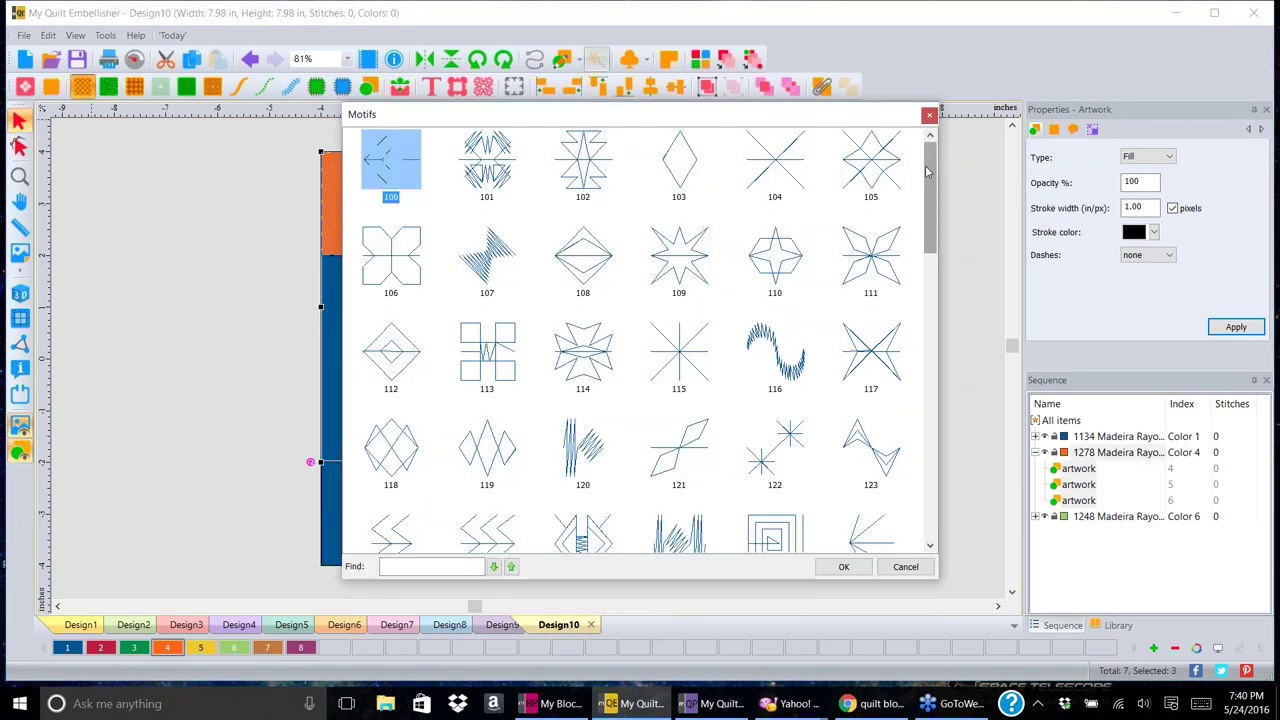
pyautogui.moveTo(928, 170); pyautogui.dragTo(950, 338)
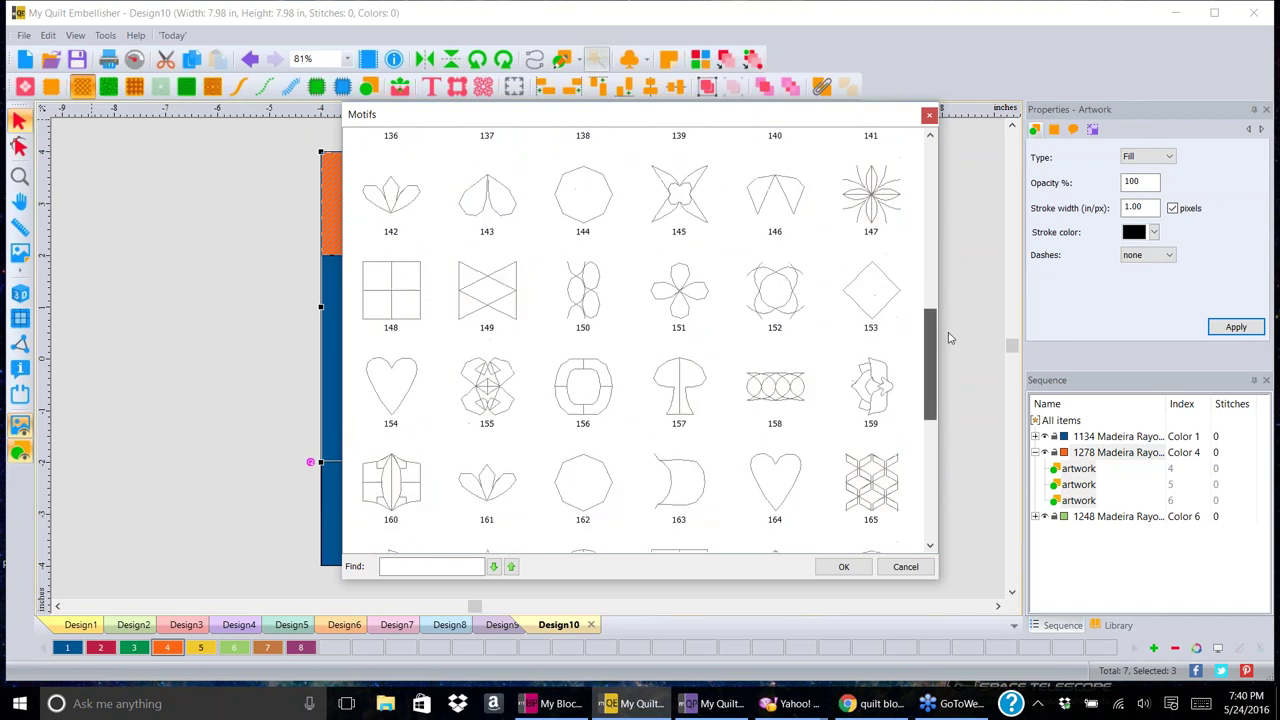
pyautogui.click(679, 287)
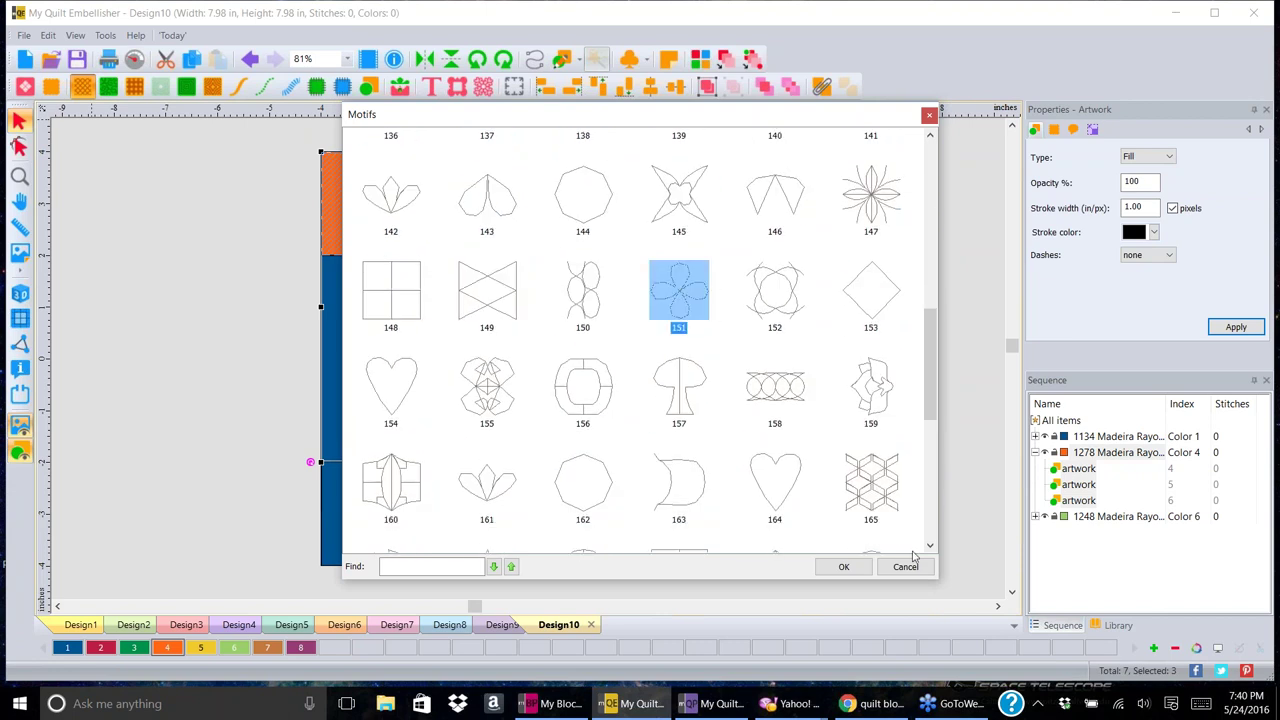
pyautogui.click(860, 570)
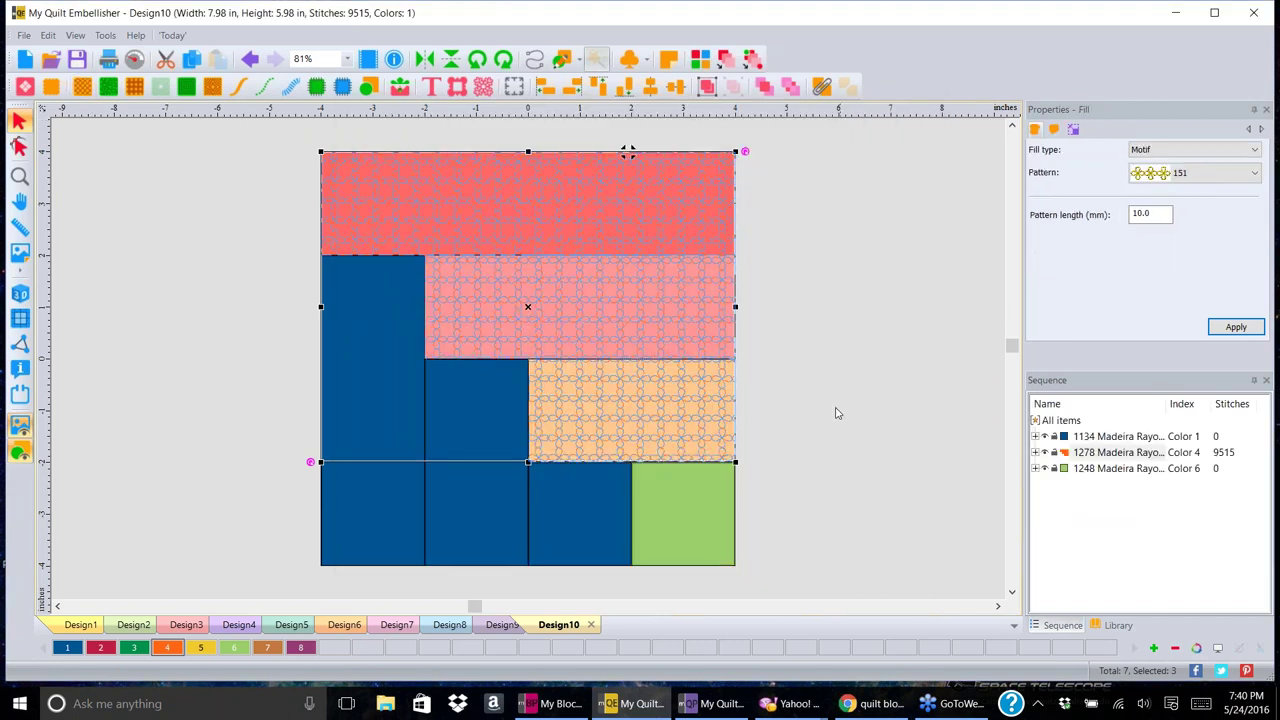
# - Convert the three blue artwork pieces together to a contour fill
pyautogui.click(800, 378)
pyautogui.click(384, 365)
pyautogui.keyDown('shift'); pyautogui.click(454, 411); pyautogui.keyUp('shift')
pyautogui.keyDown('shift'); pyautogui.click(567, 488); pyautogui.keyUp('shift')
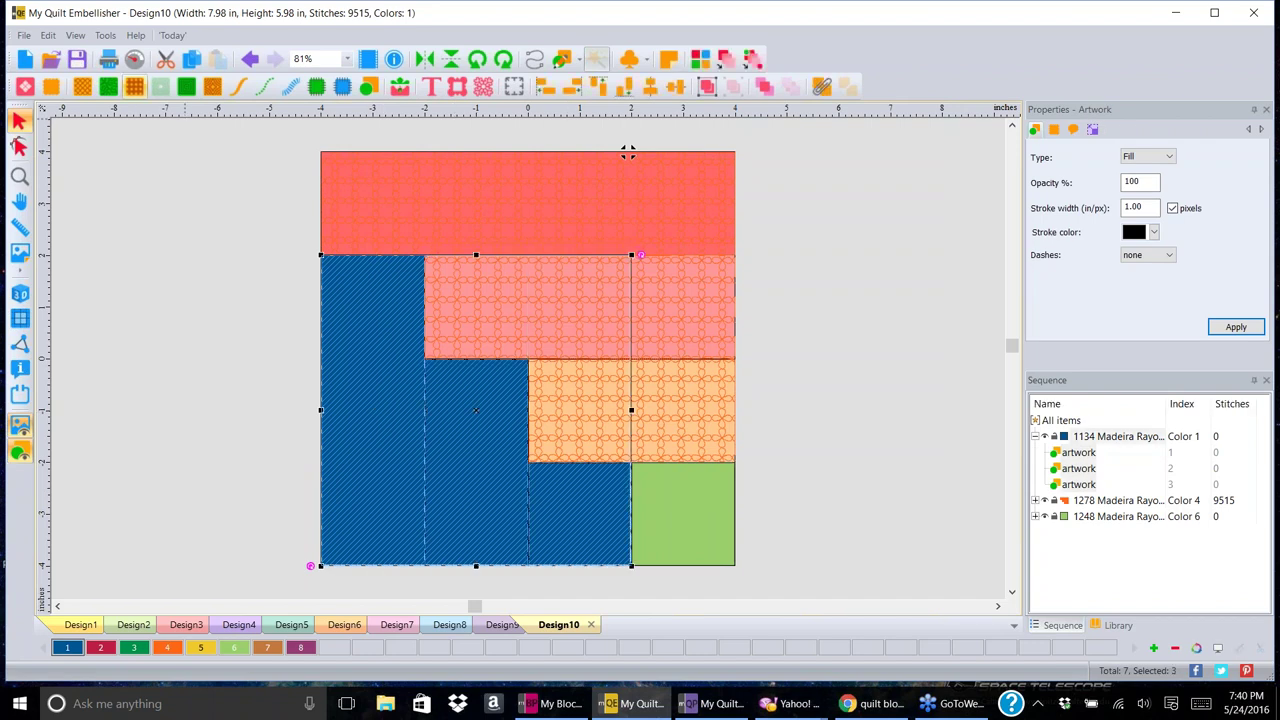
pyautogui.click(187, 88)
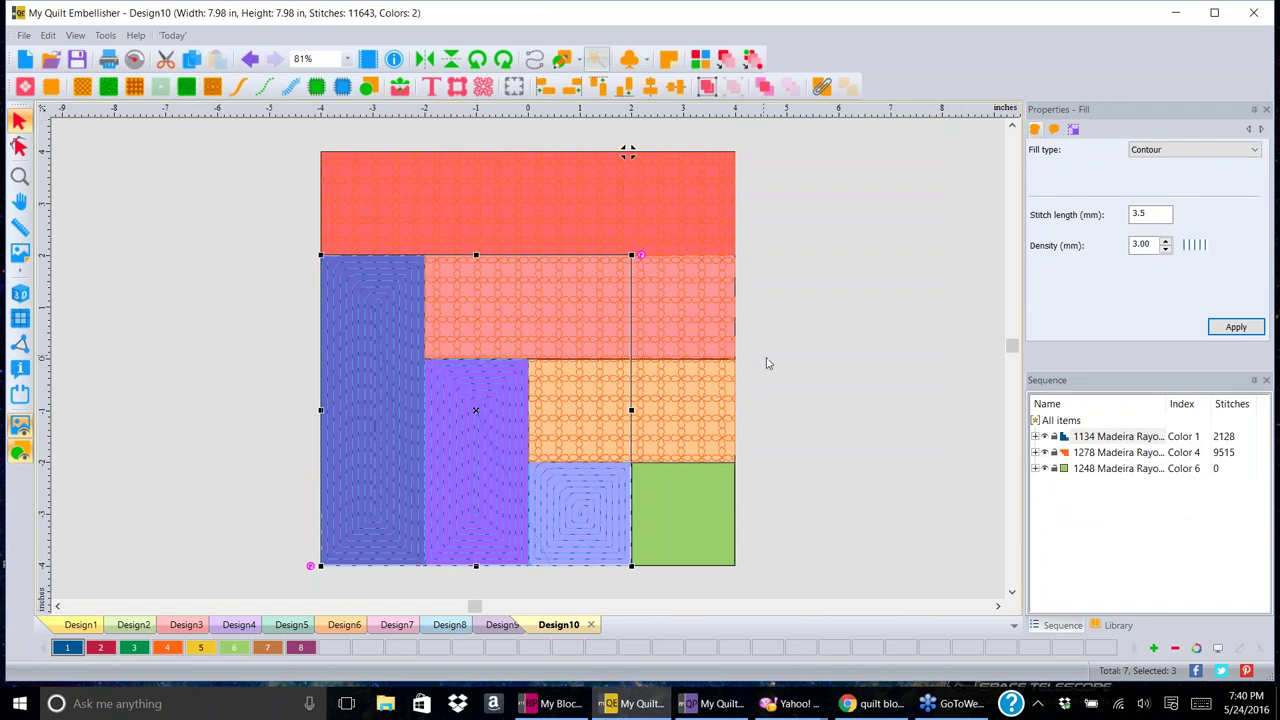
# - Convert the green corner square to a shape-based fill using circle shape 100
pyautogui.click(827, 352)
pyautogui.click(699, 530)
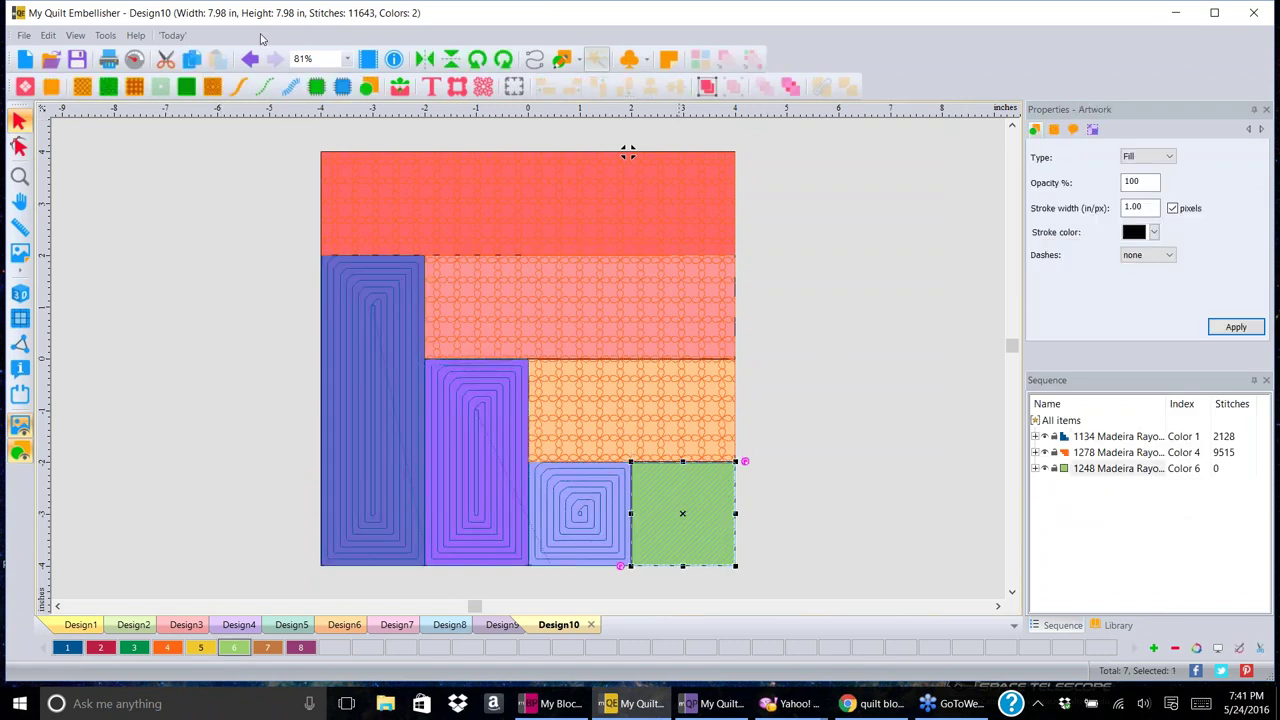
pyautogui.click(213, 88)
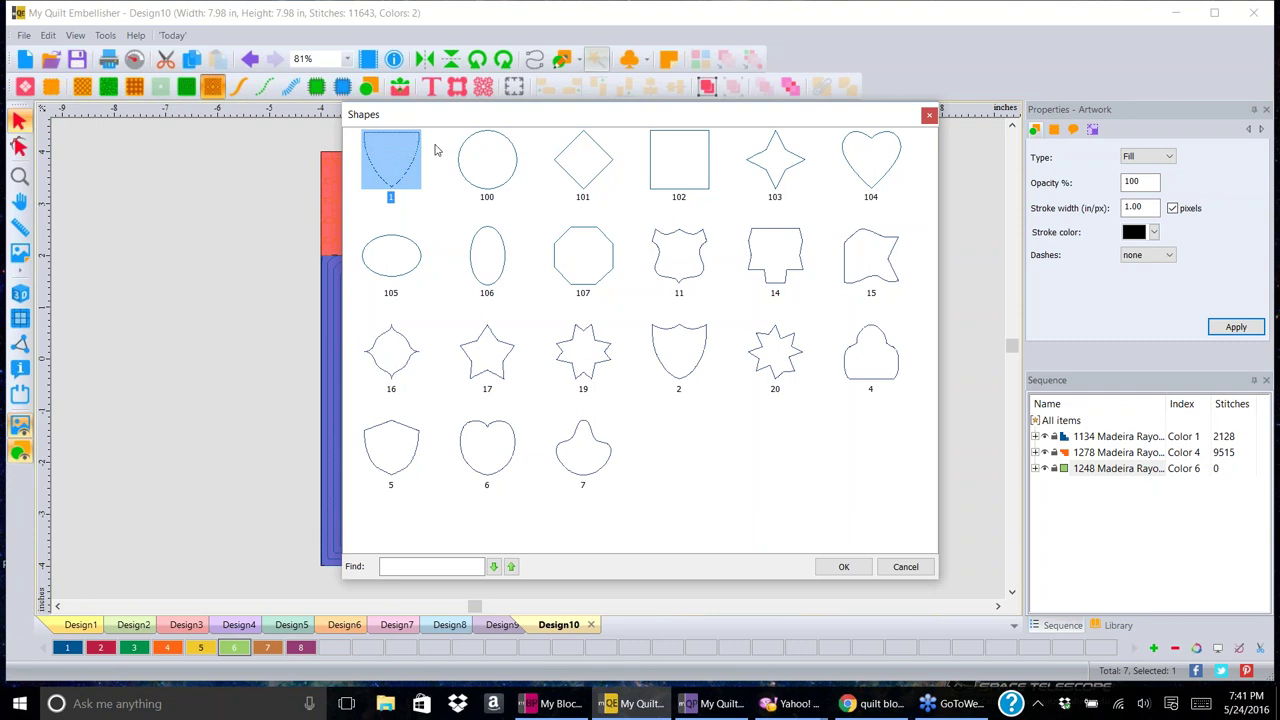
pyautogui.click(474, 157)
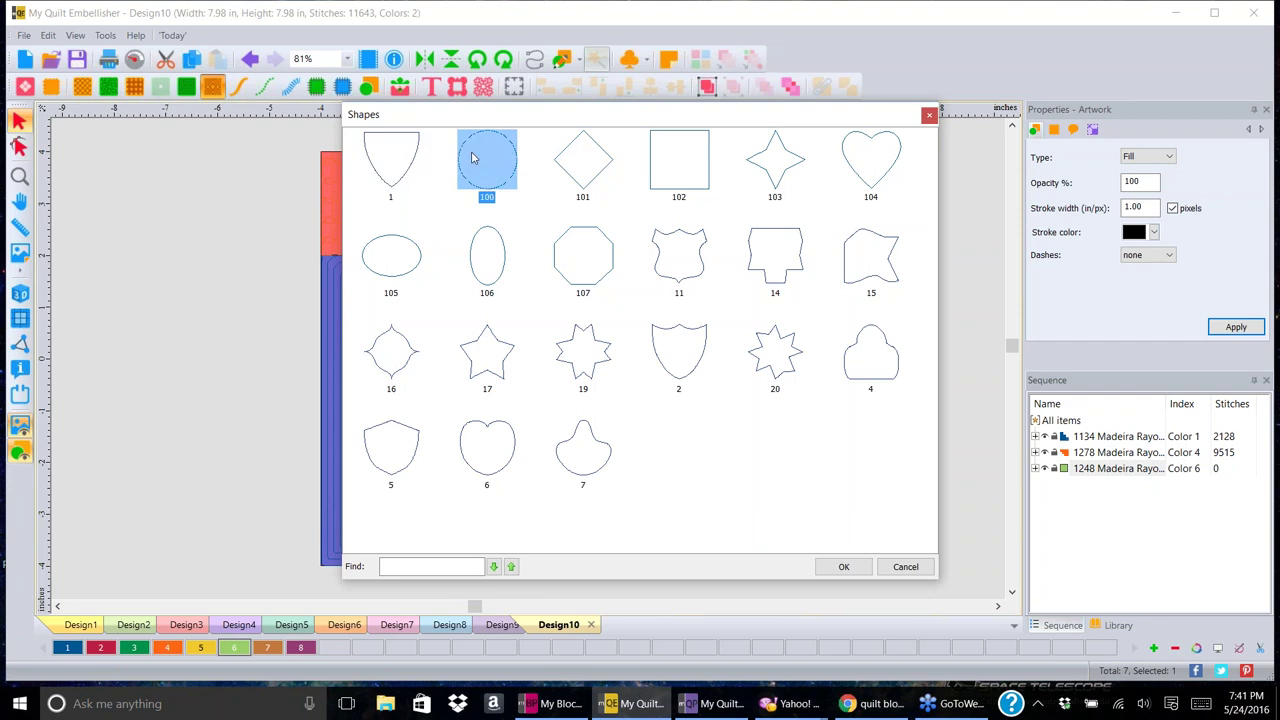
pyautogui.click(845, 566)
pyautogui.click(834, 378)
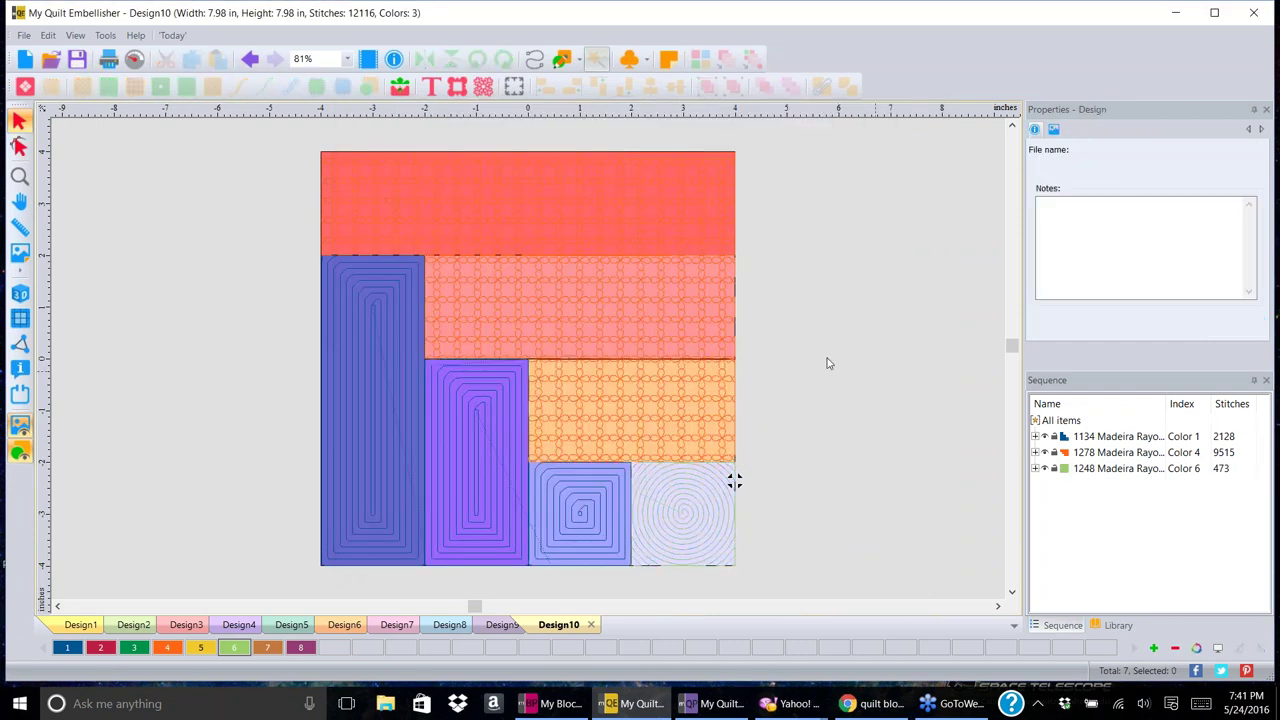
# - Lighten the log-cabin block's backdrop image in Design10 and keep it displayed behind the stitches
pyautogui.click(20, 426)
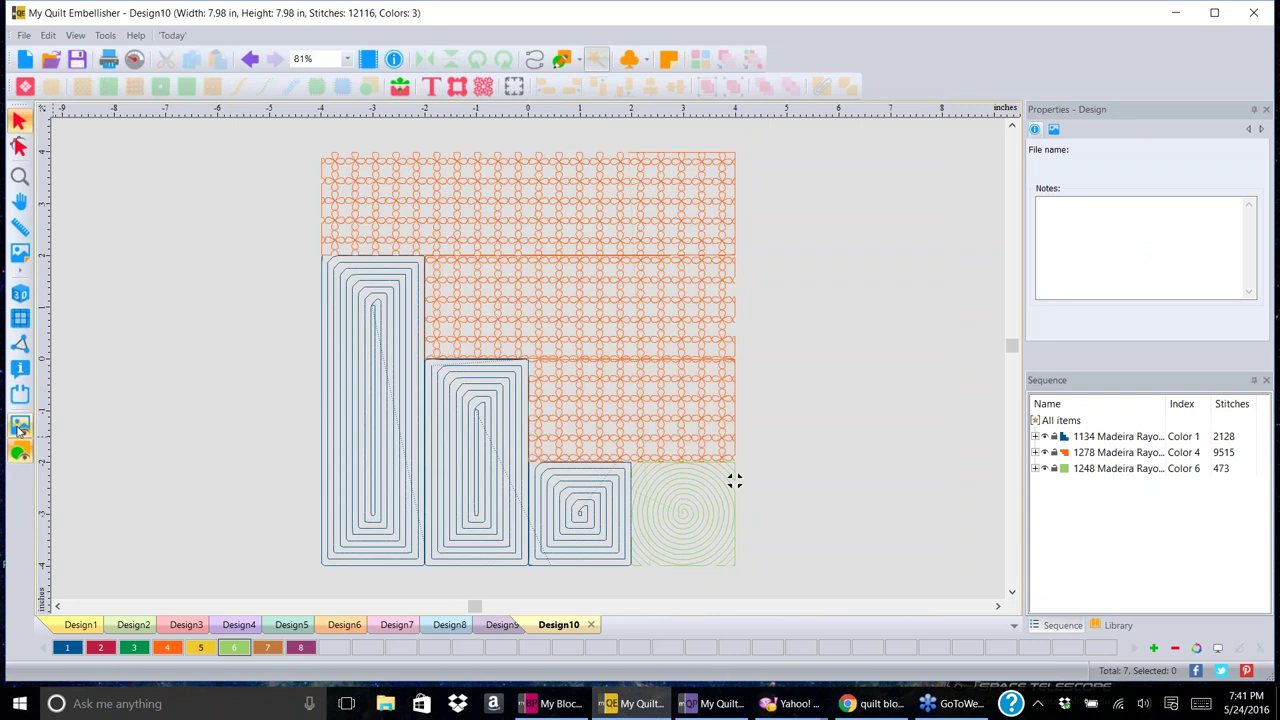
pyautogui.click(20, 426)
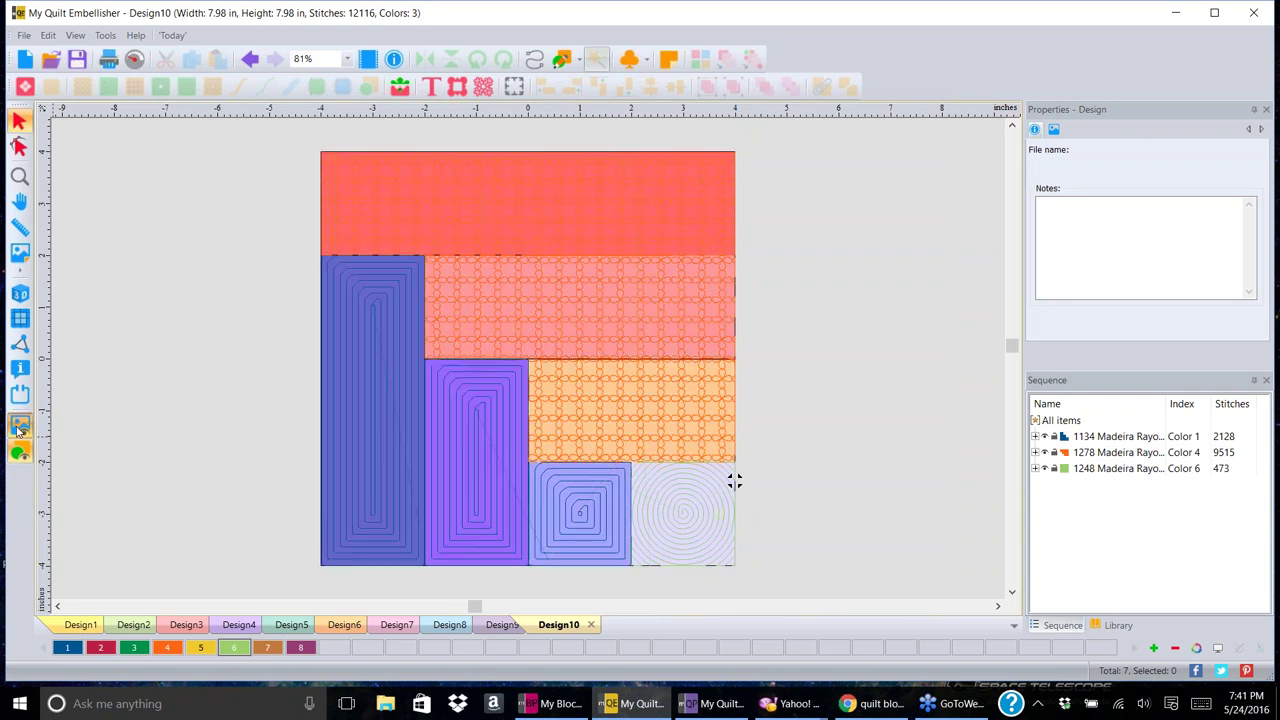
pyautogui.click(20, 252)
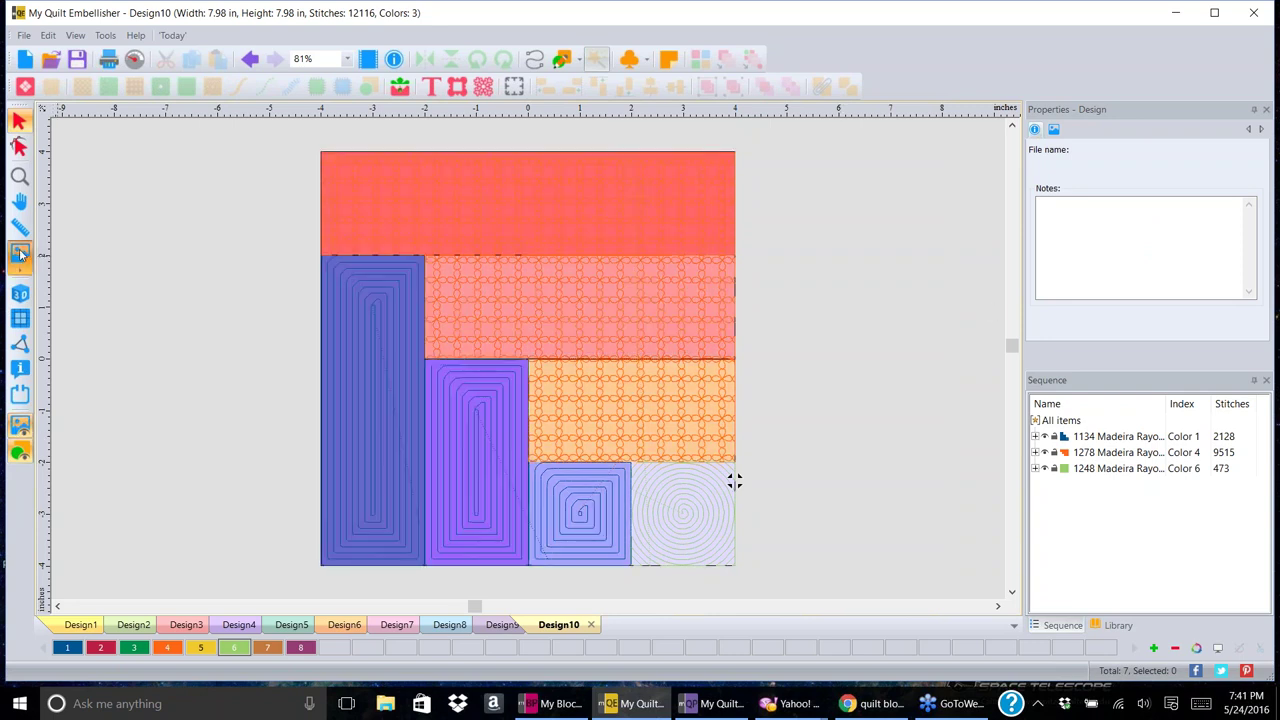
pyautogui.moveTo(1176, 243); pyautogui.dragTo(1194, 240)
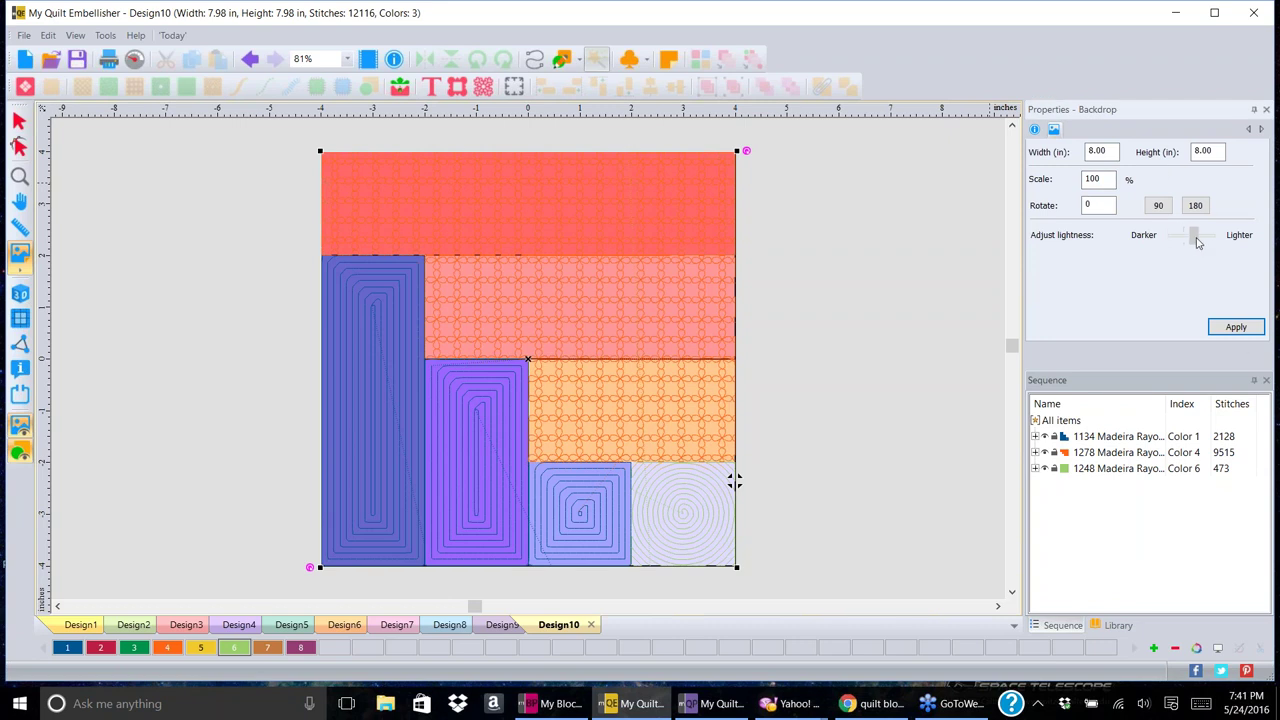
pyautogui.click(1237, 329)
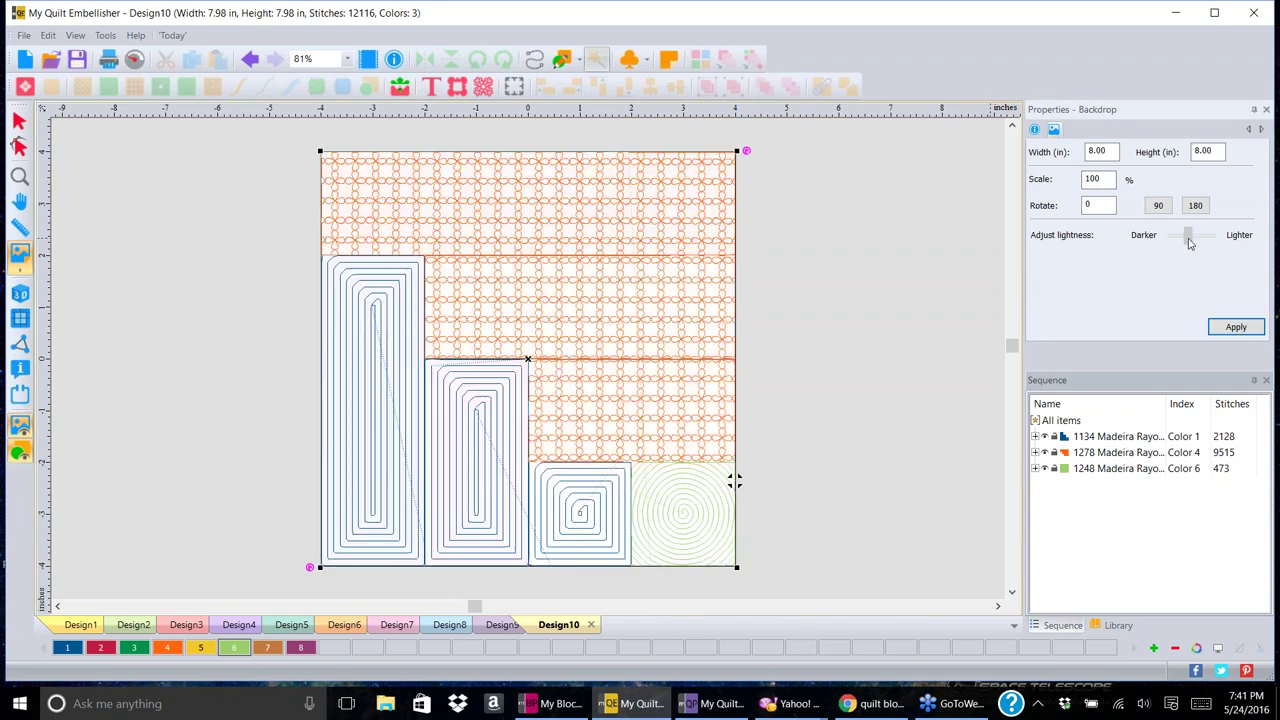
pyautogui.click(1236, 330)
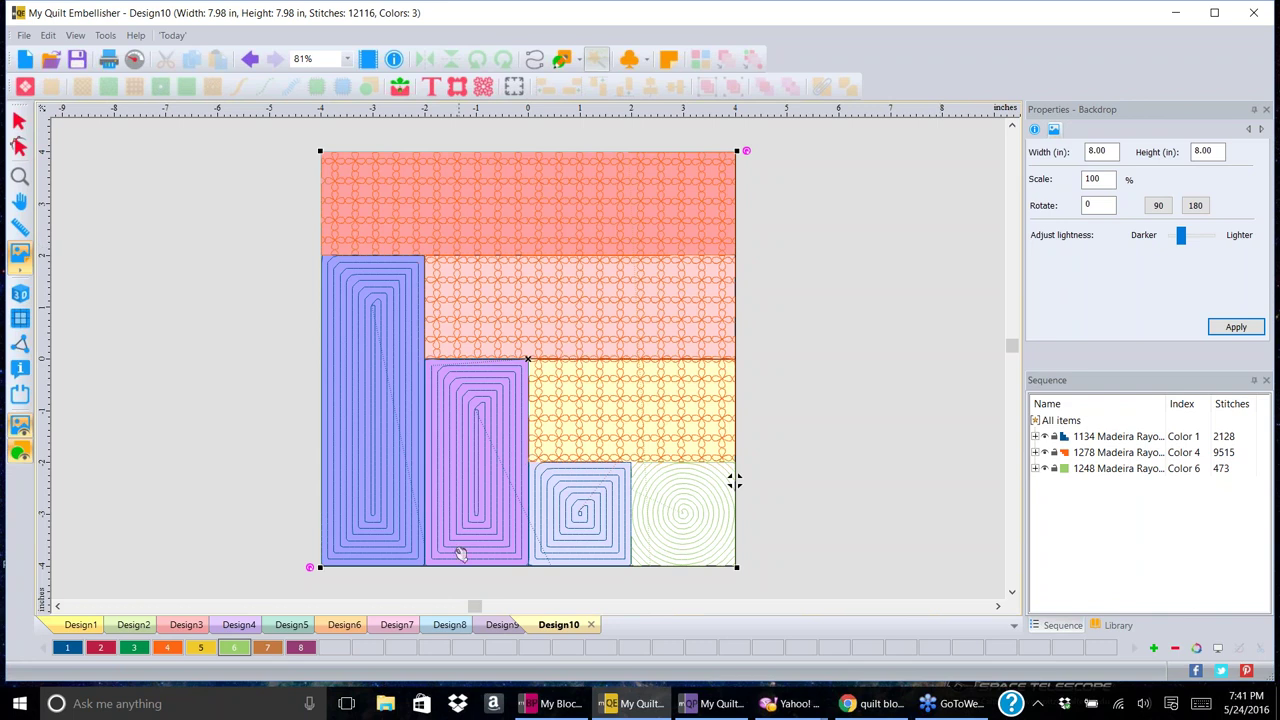
# - In Design9, make the upper-right outline point of the tie knot smooth and reshape its curve with the point's handle
pyautogui.click(505, 628)
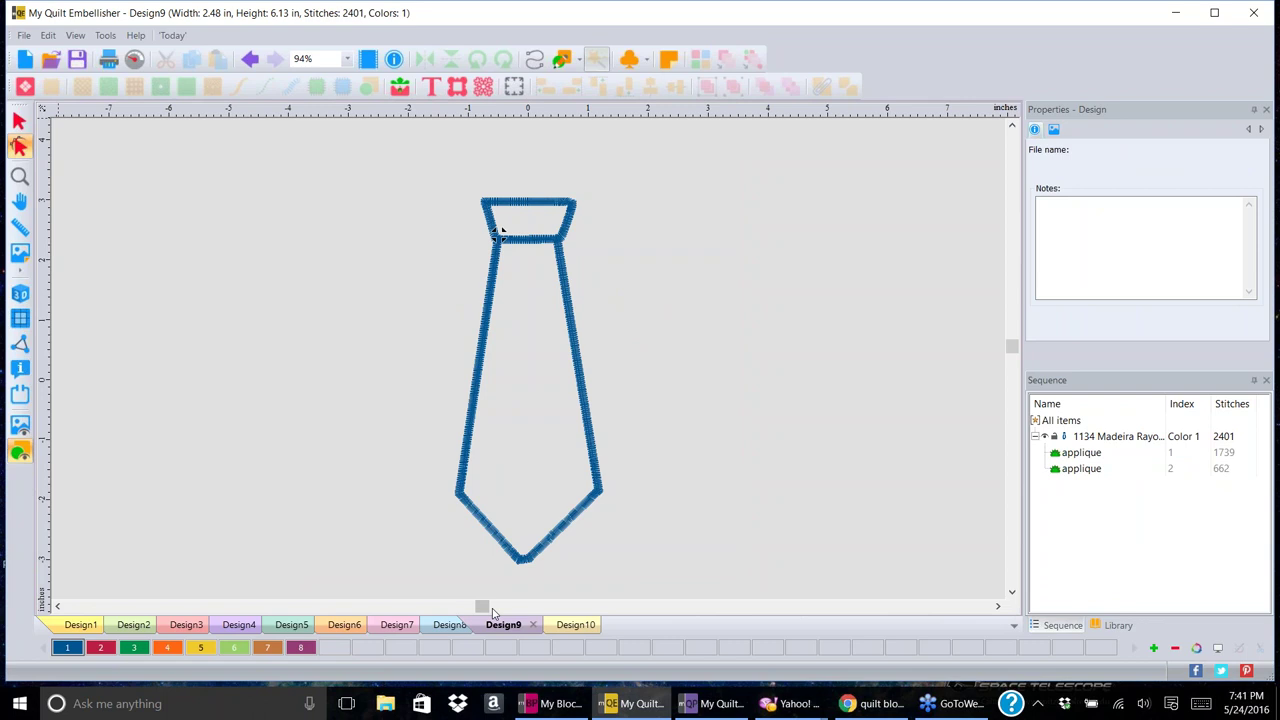
pyautogui.scroll(4, 684, 207)
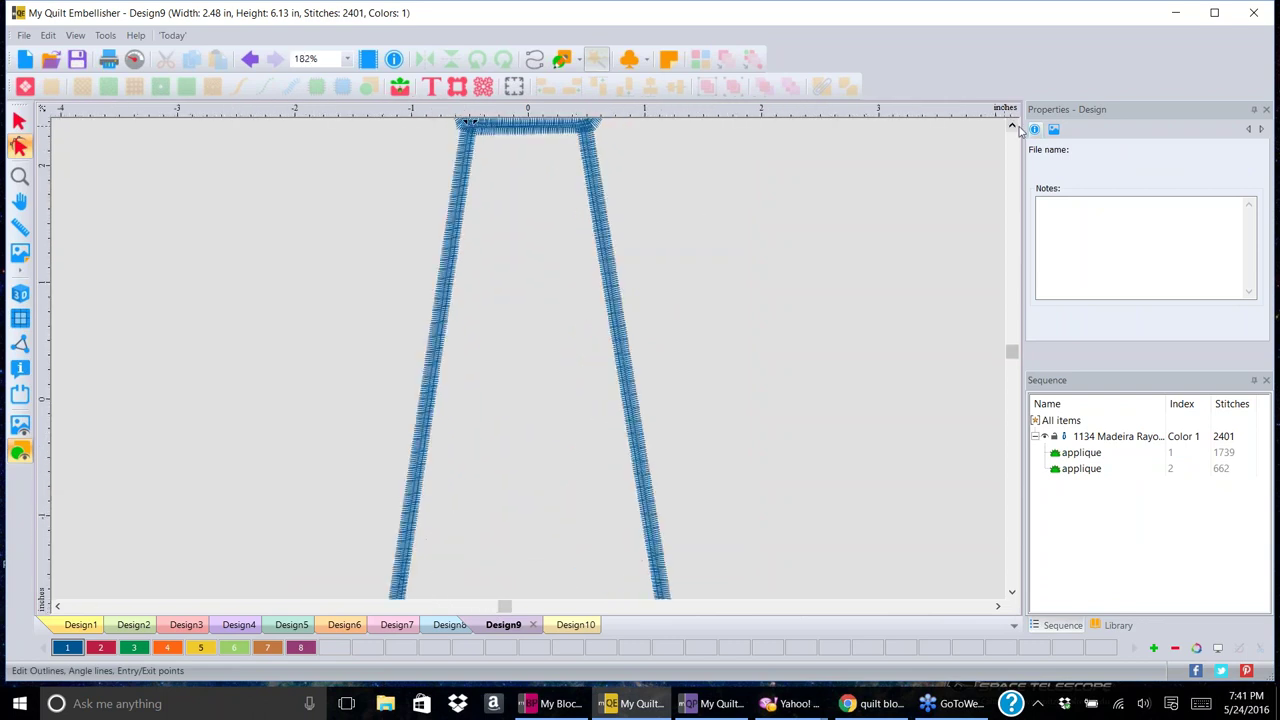
pyautogui.scroll(3, 1015, 128)
pyautogui.scroll(5, 1012, 125)
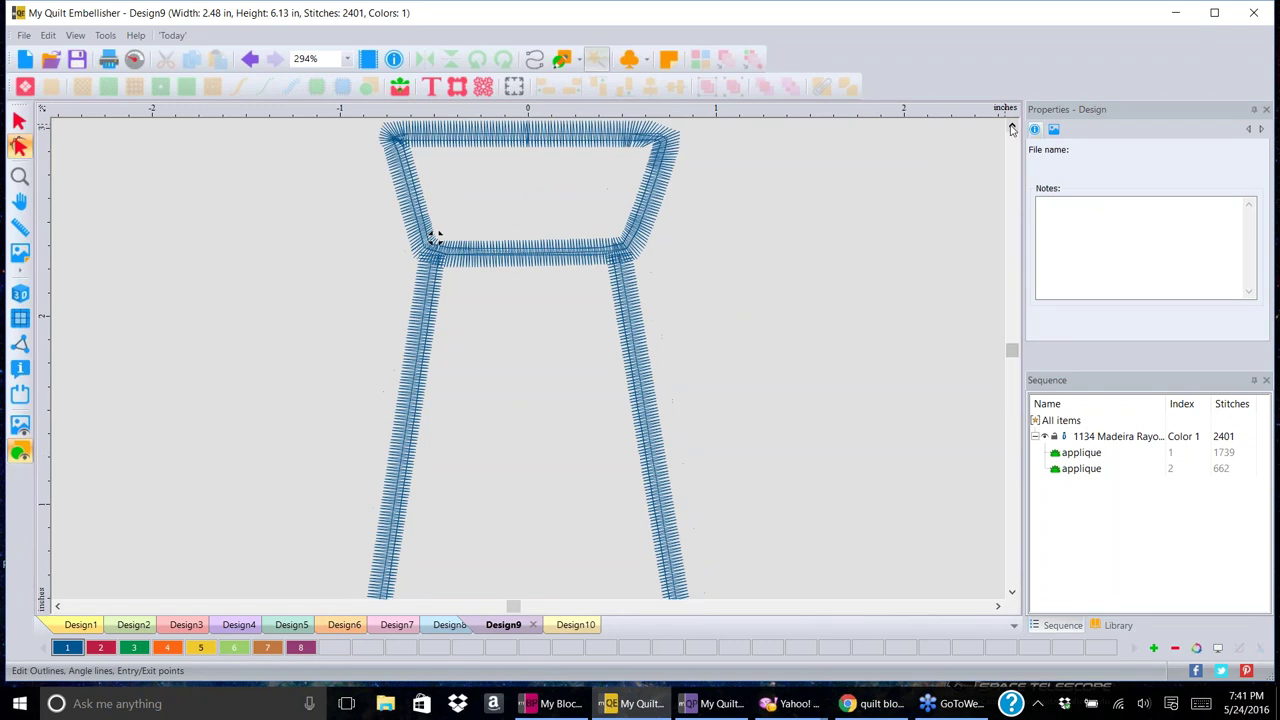
pyautogui.scroll(3, 1012, 128)
pyautogui.click(679, 239)
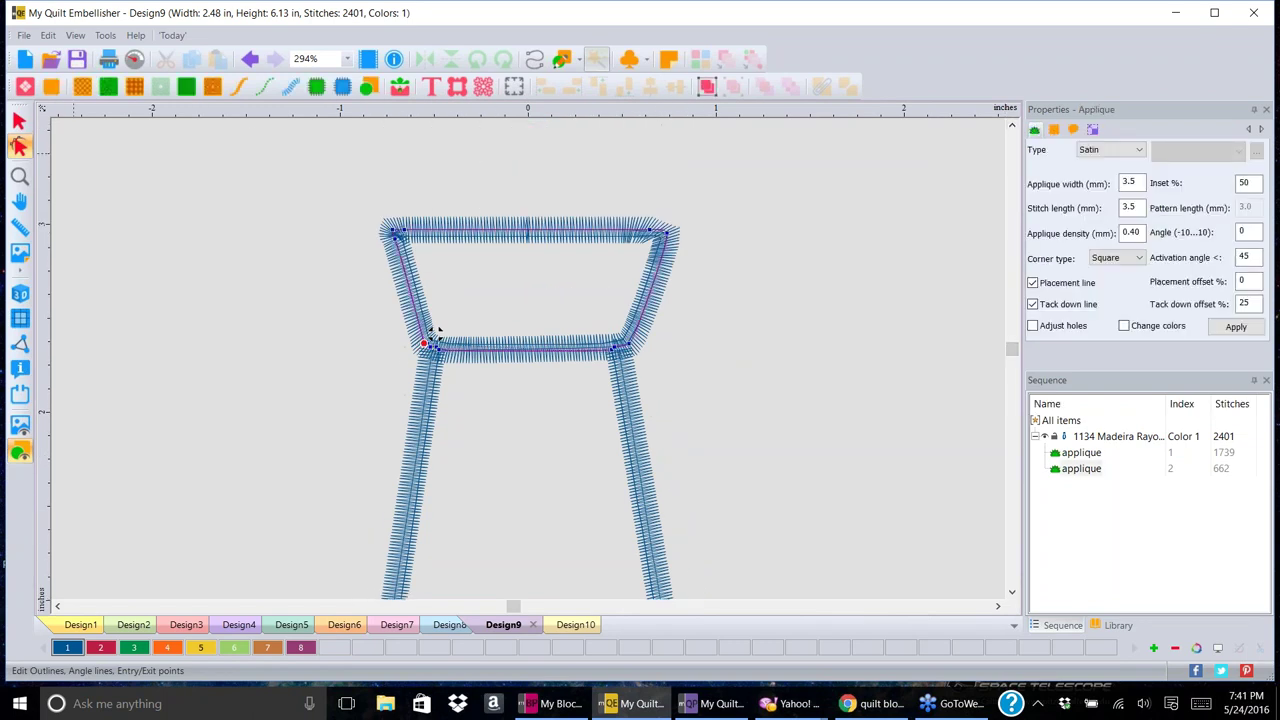
pyautogui.rightClick(668, 238)
pyautogui.press('Escape')
pyautogui.rightClick(667, 234)
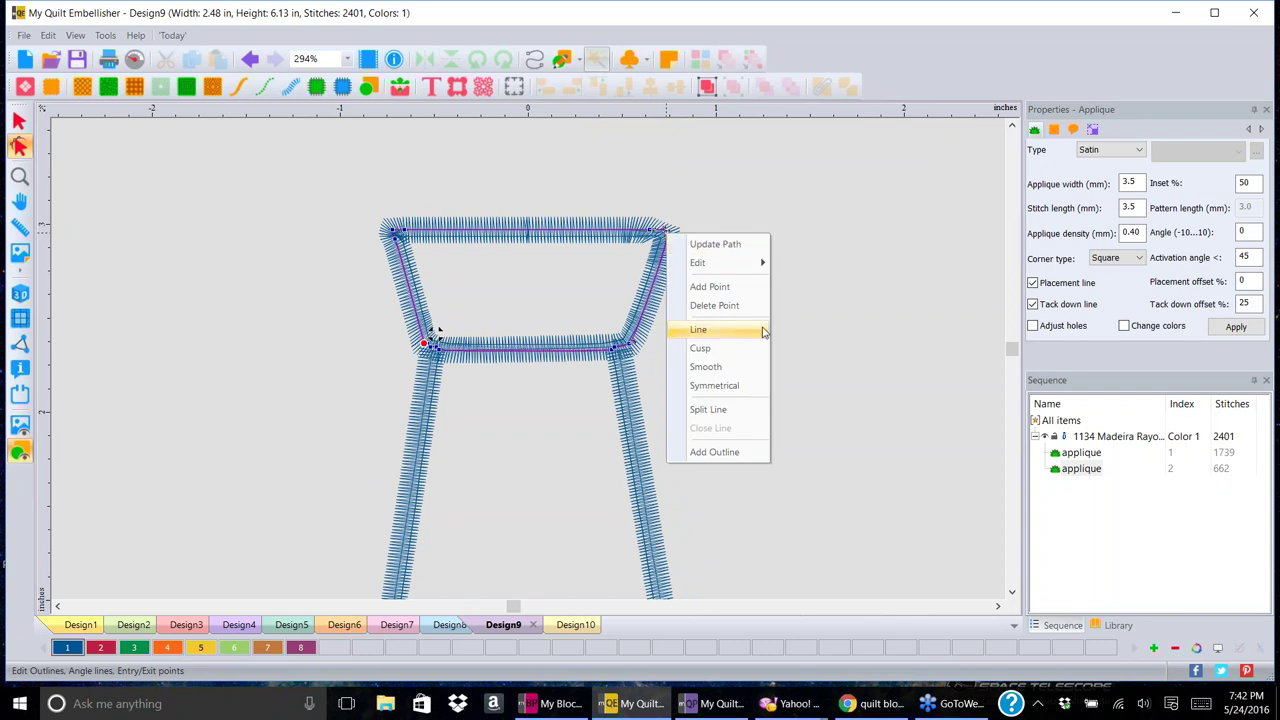
pyautogui.click(740, 369)
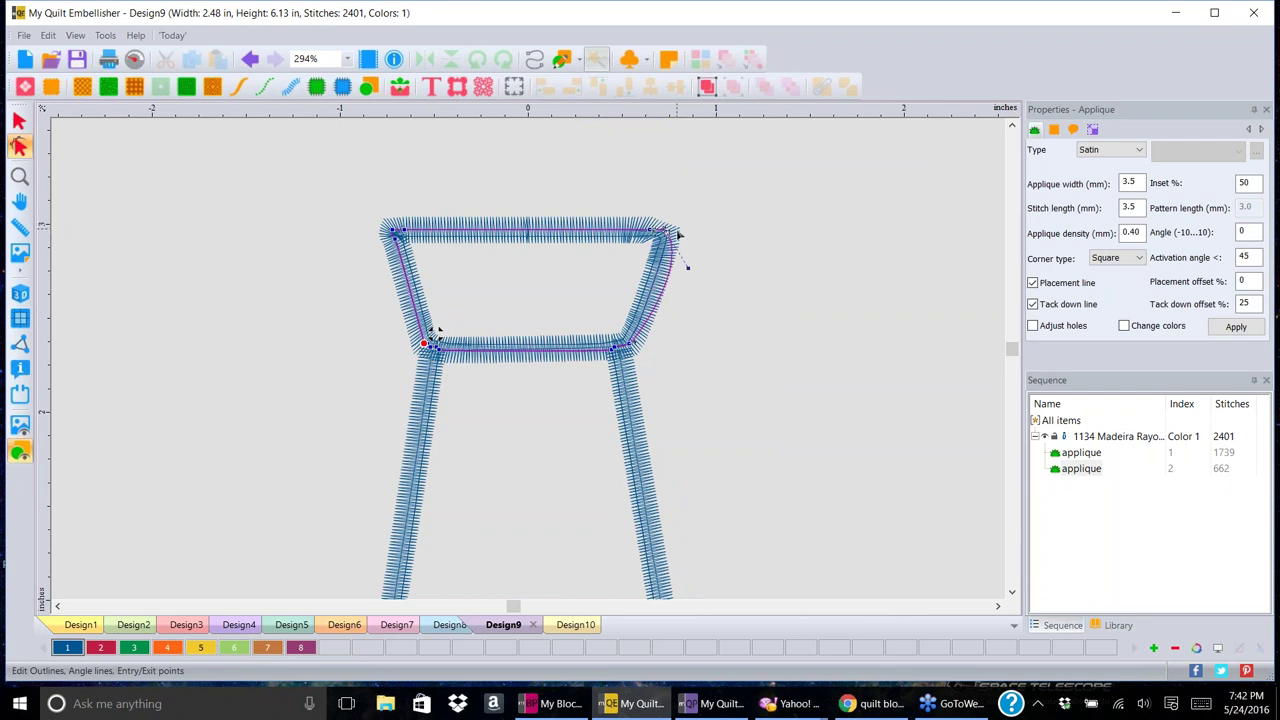
pyautogui.moveTo(687, 266); pyautogui.dragTo(650, 219)
# - Delete the extra outline point beside the tie knot's upper-right corner and regenerate the applique stitches
pyautogui.rightClick(649, 231)
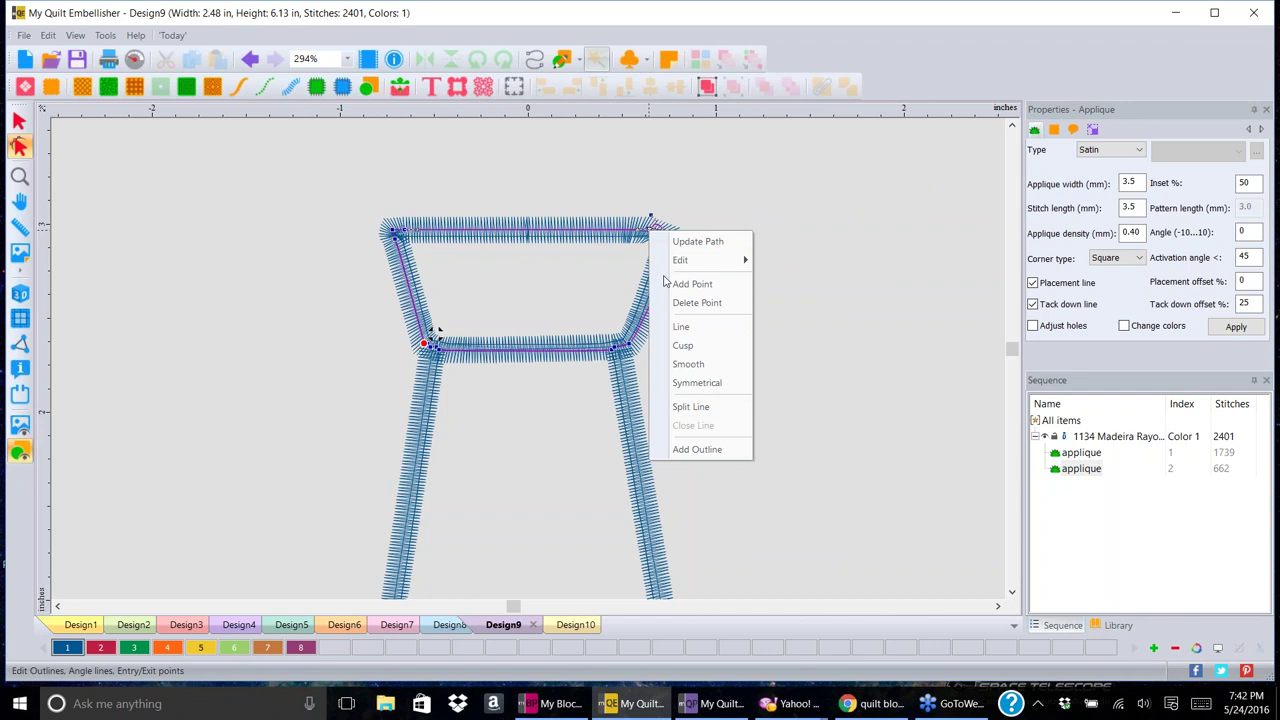
pyautogui.click(711, 303)
pyautogui.click(751, 254)
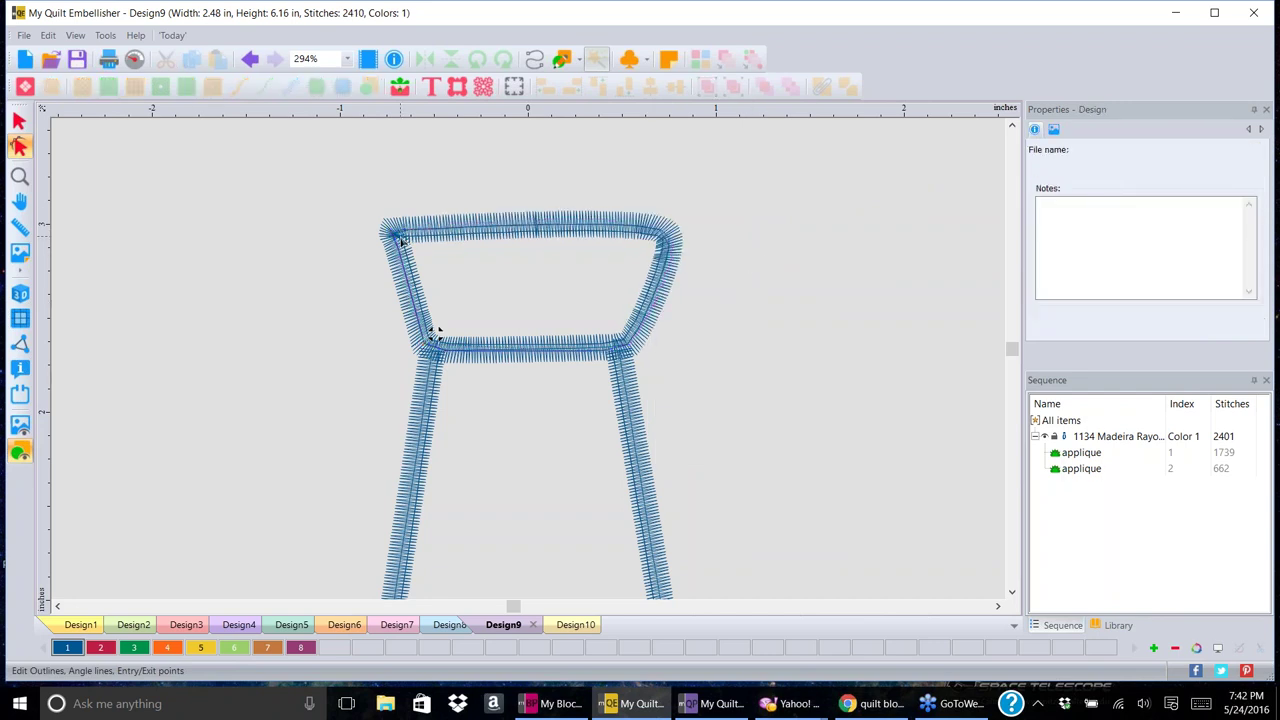
# - Examine the point-editing options for the upper-left corner of the tie knot's outline
pyautogui.click(395, 237)
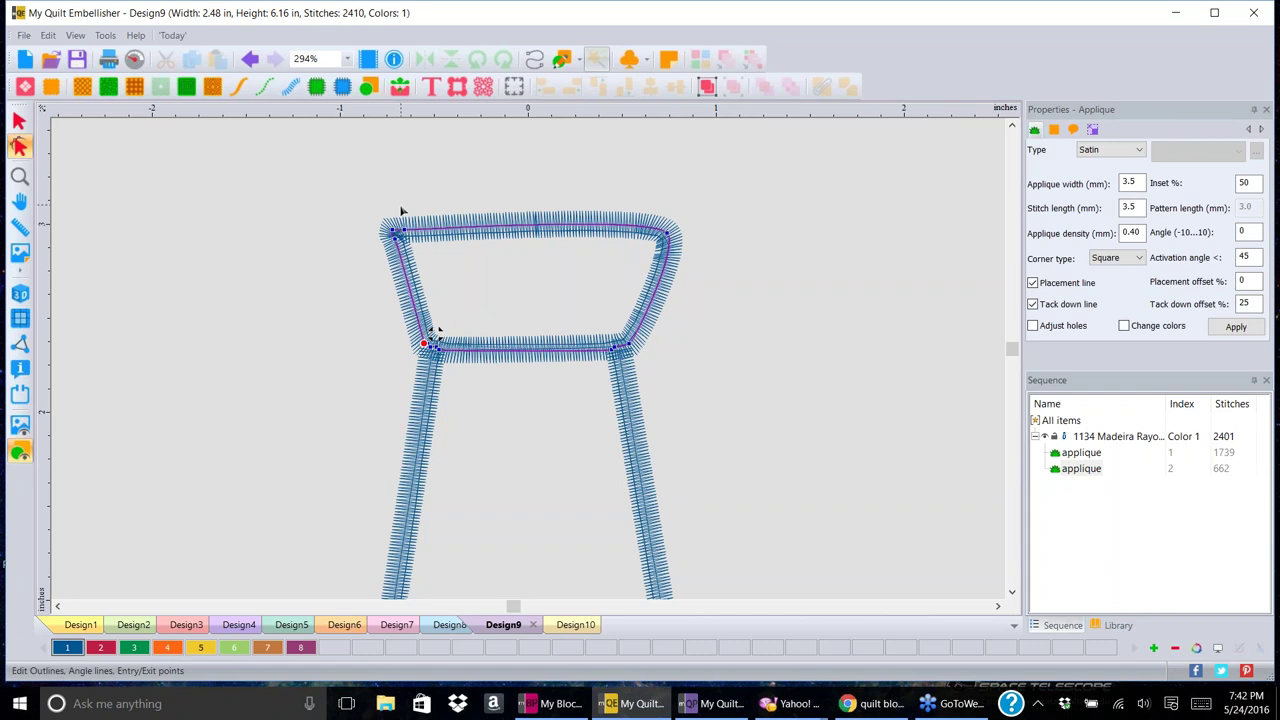
pyautogui.rightClick(393, 230)
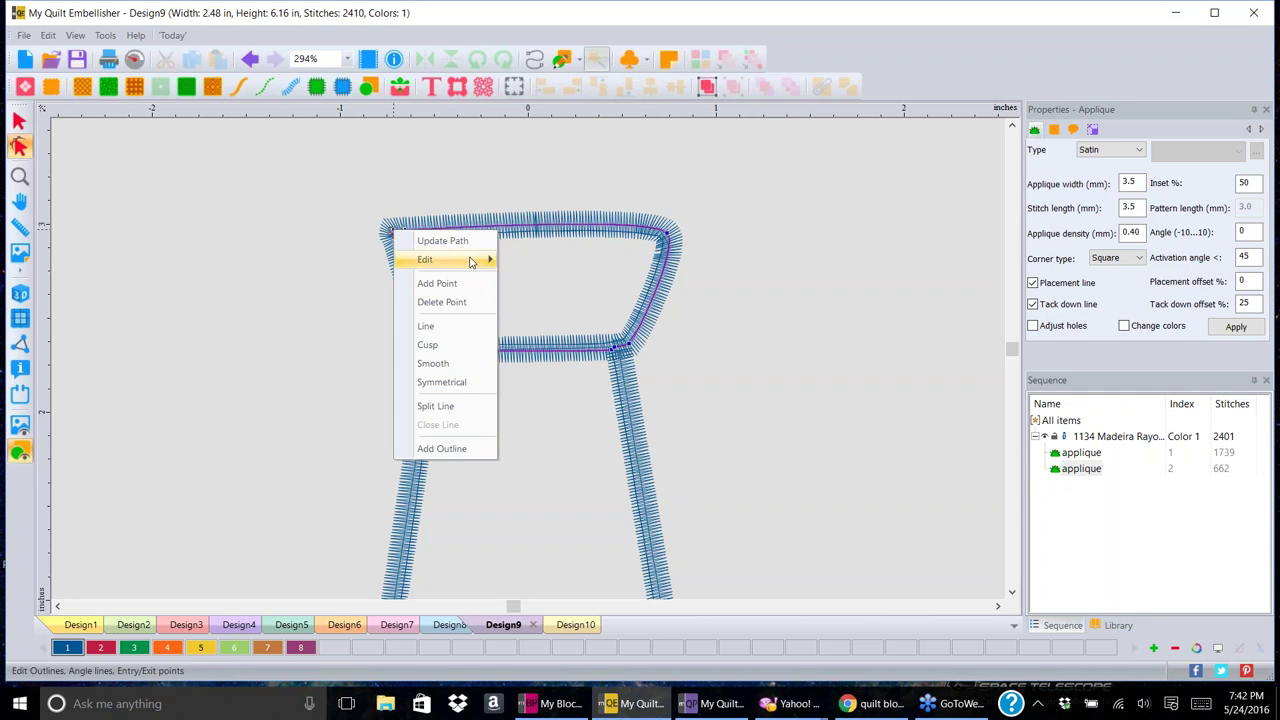
pyautogui.moveTo(480, 260)
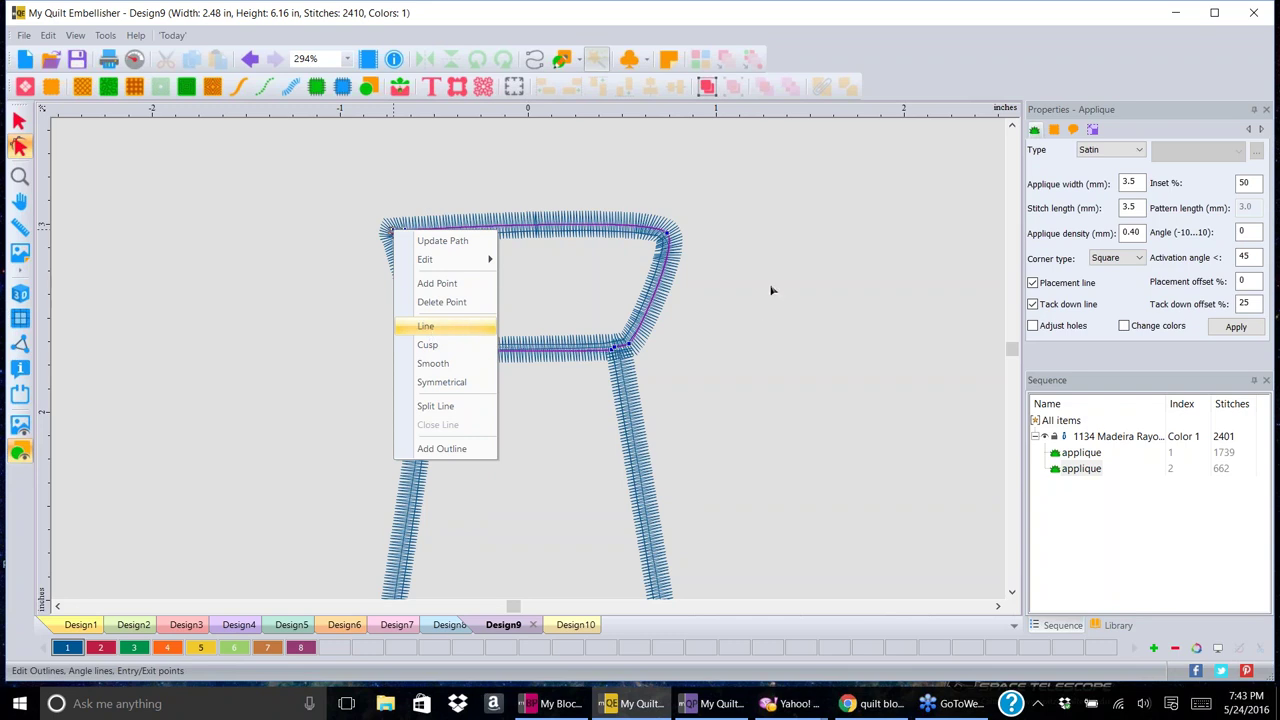
pyautogui.click(831, 276)
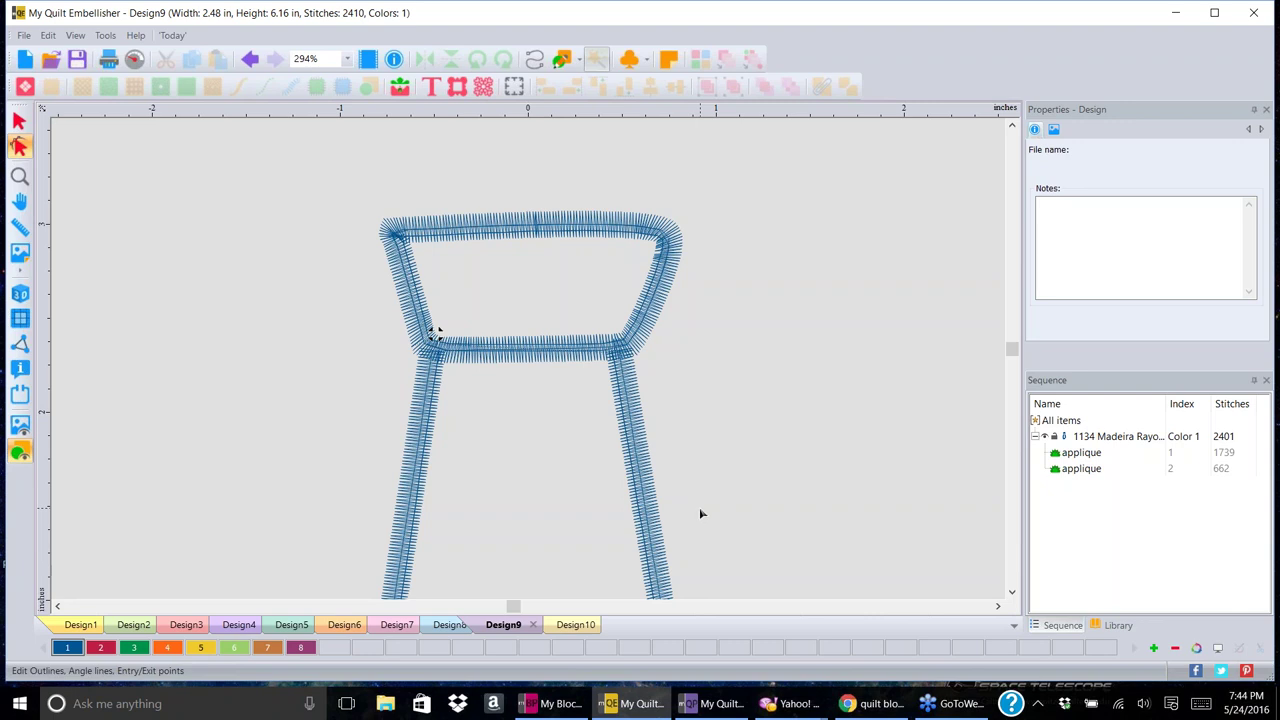
pyautogui.click(580, 236)
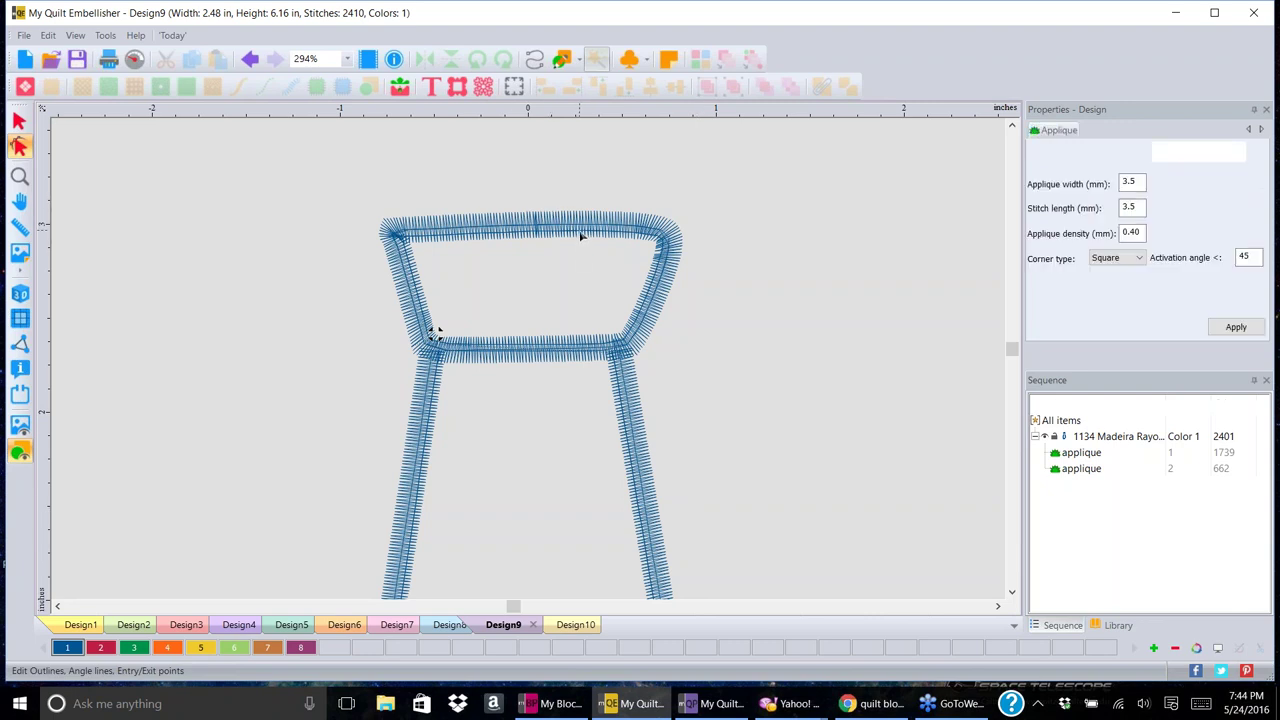
pyautogui.click(789, 426)
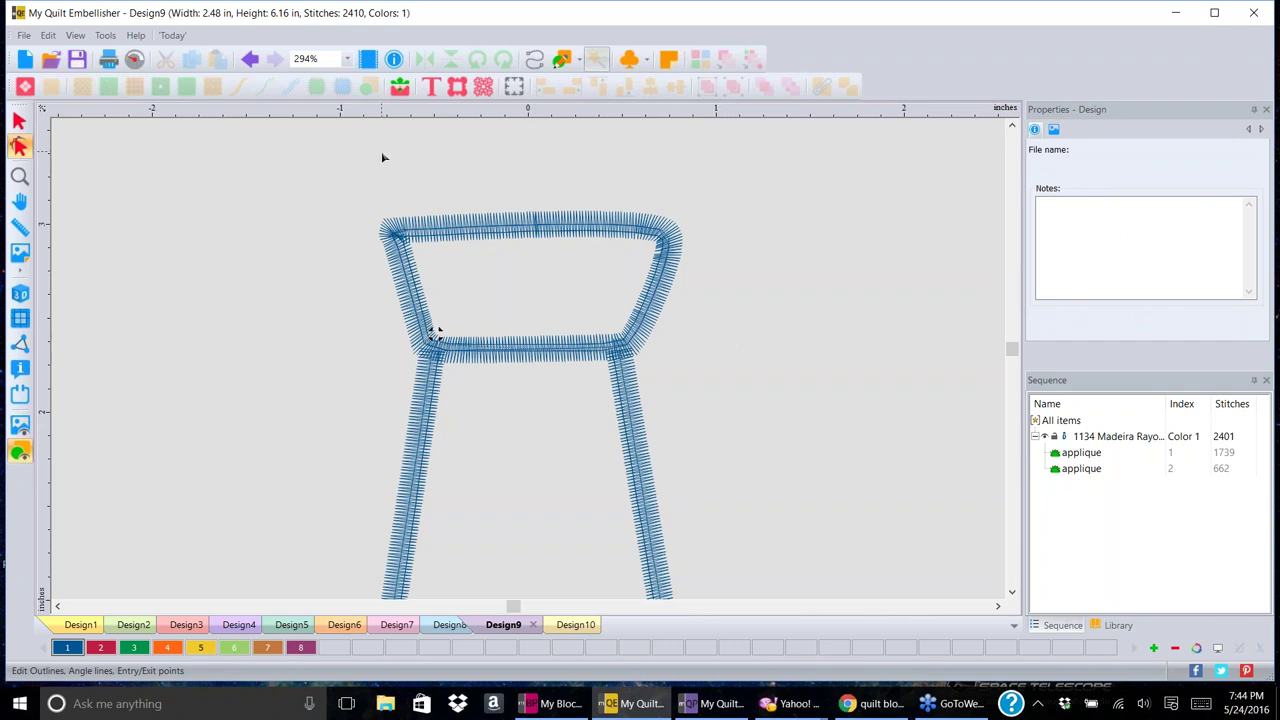
# - Duplicate both applique pieces of the tie and place the copy about 3 inches to the right of the original
pyautogui.scroll(-4, 382, 155)
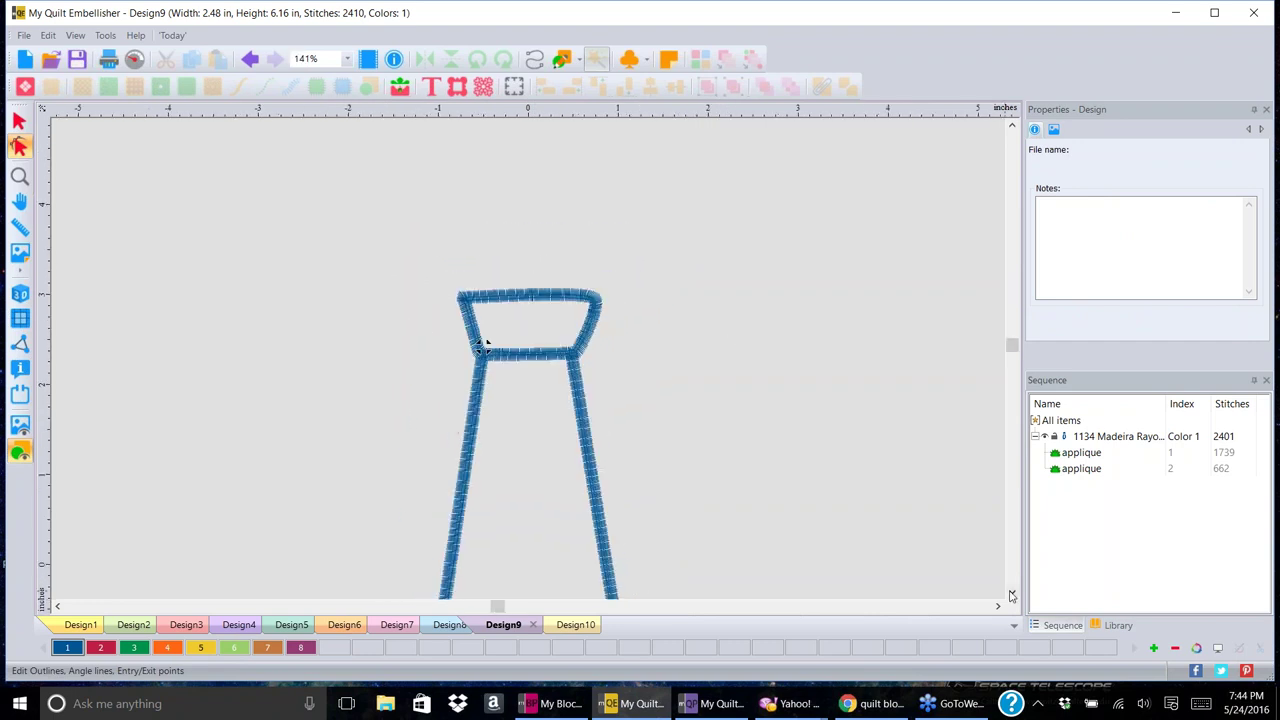
pyautogui.moveTo(484, 345); pyautogui.dragTo(484, 250)
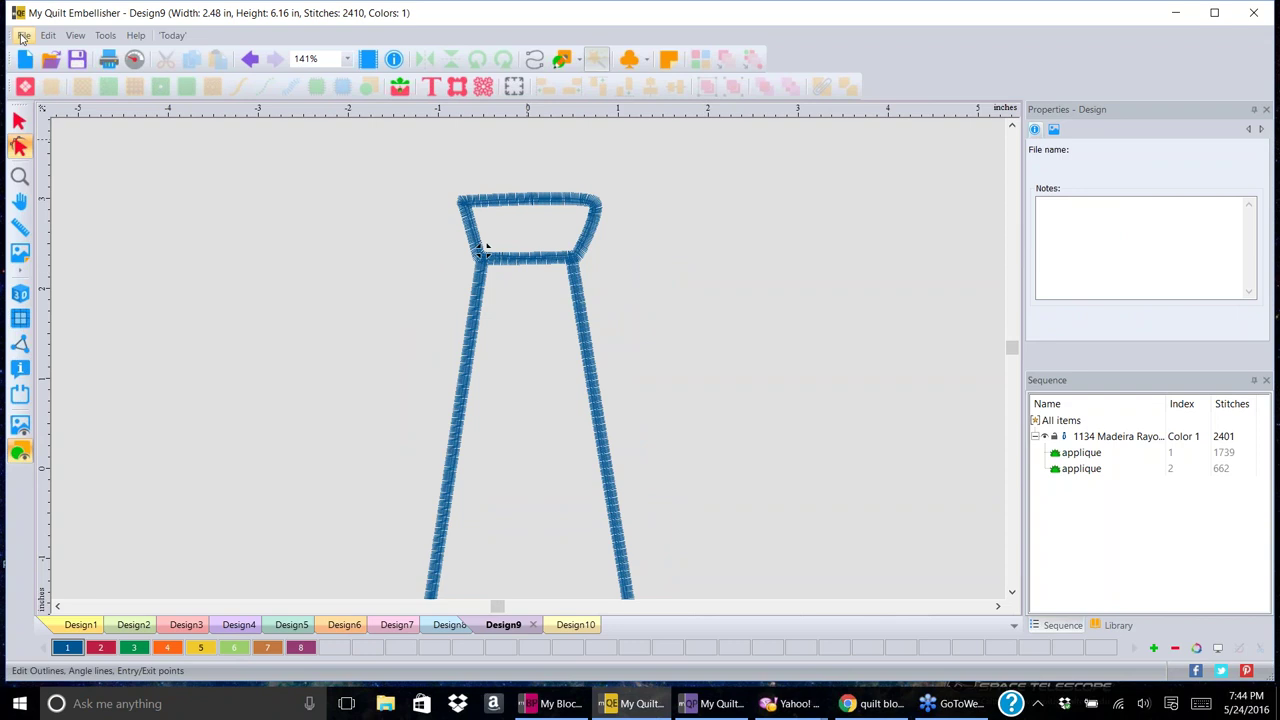
pyautogui.click(18, 121)
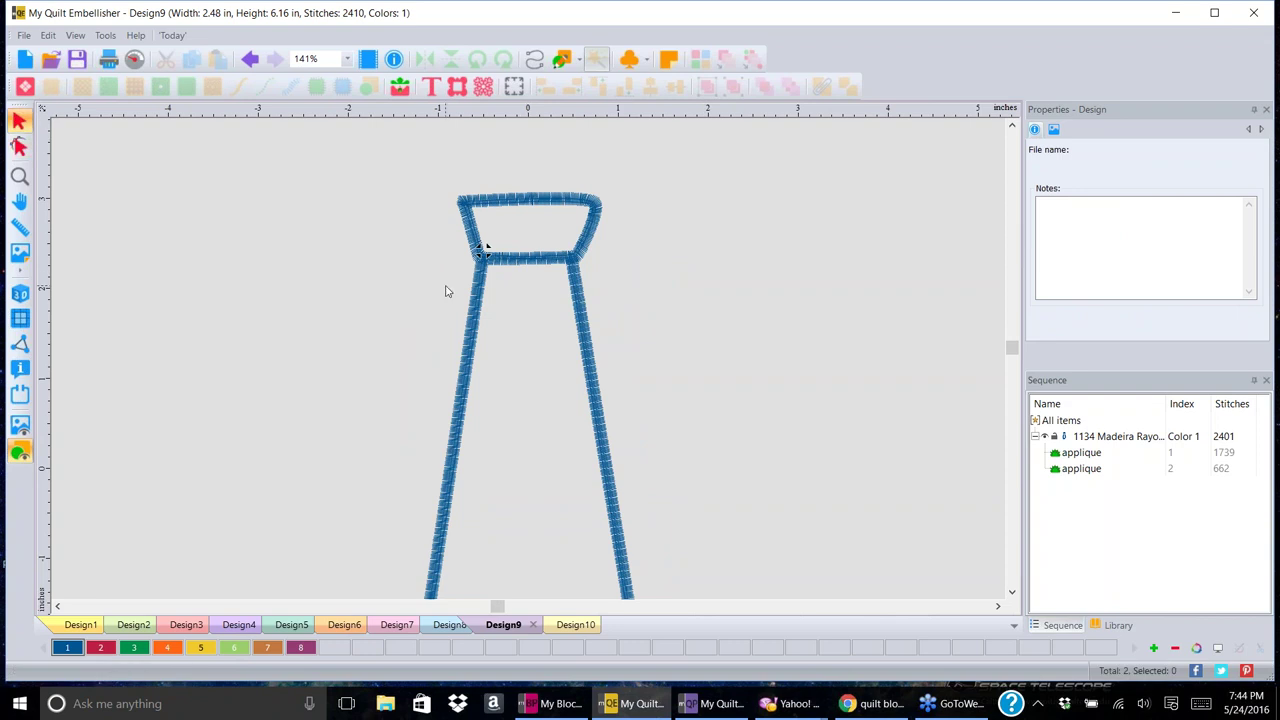
pyautogui.click(485, 246)
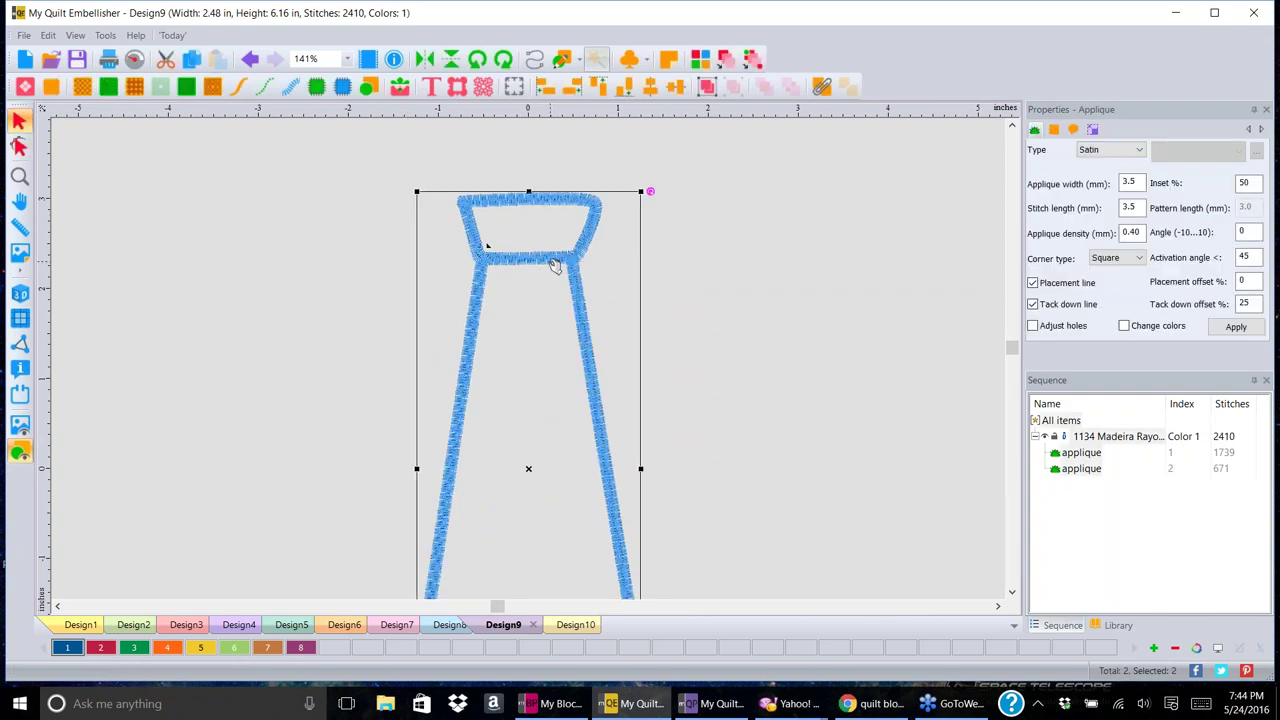
pyautogui.rightClick(515, 261)
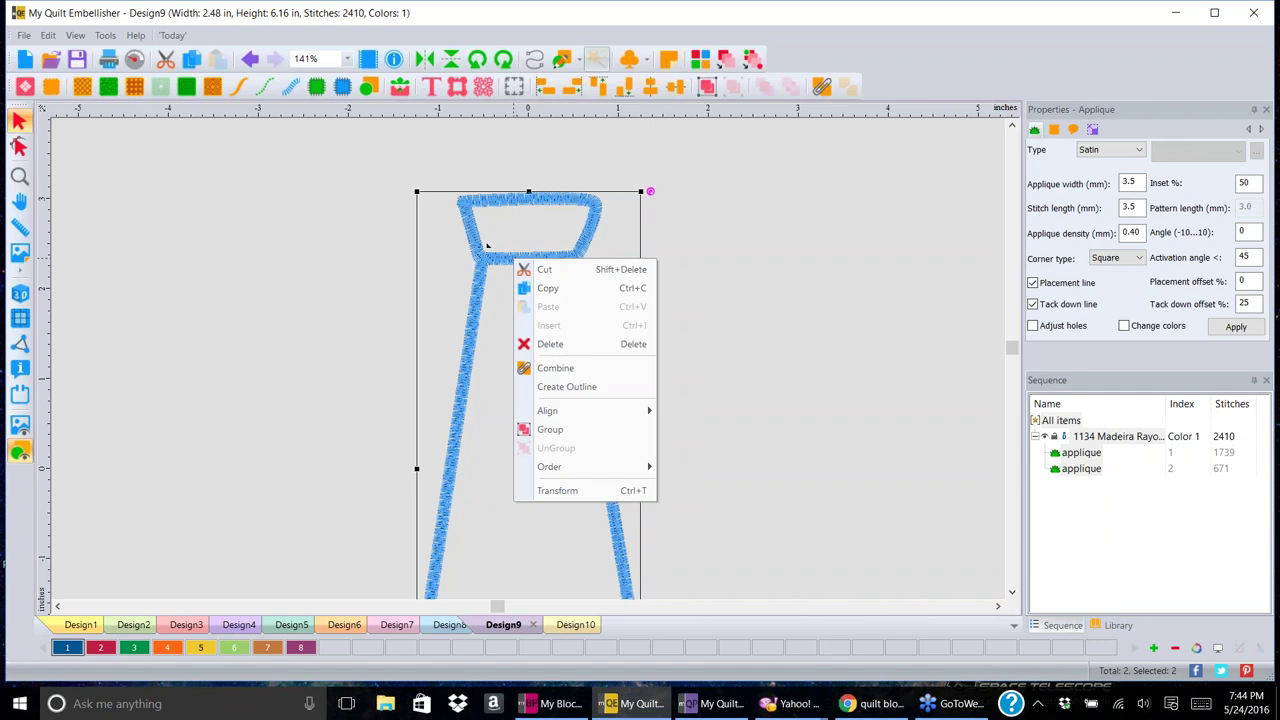
pyautogui.click(595, 290)
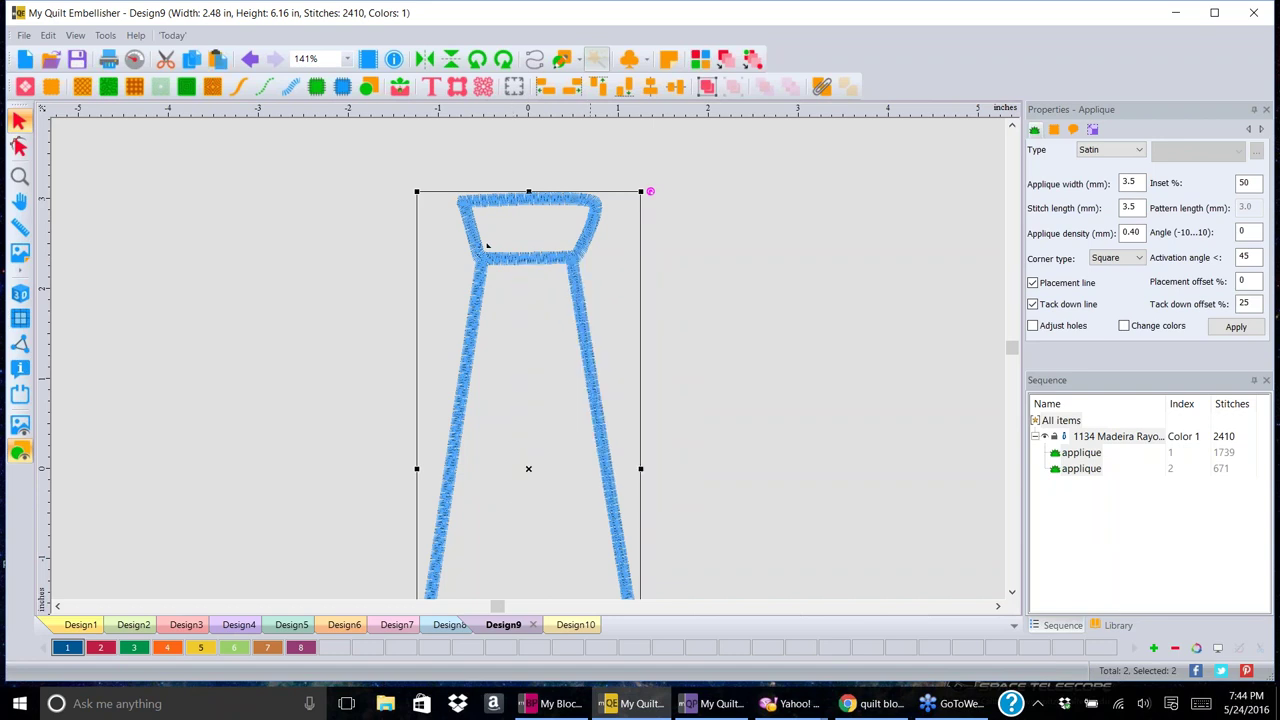
pyautogui.rightClick(525, 261)
pyautogui.click(545, 303)
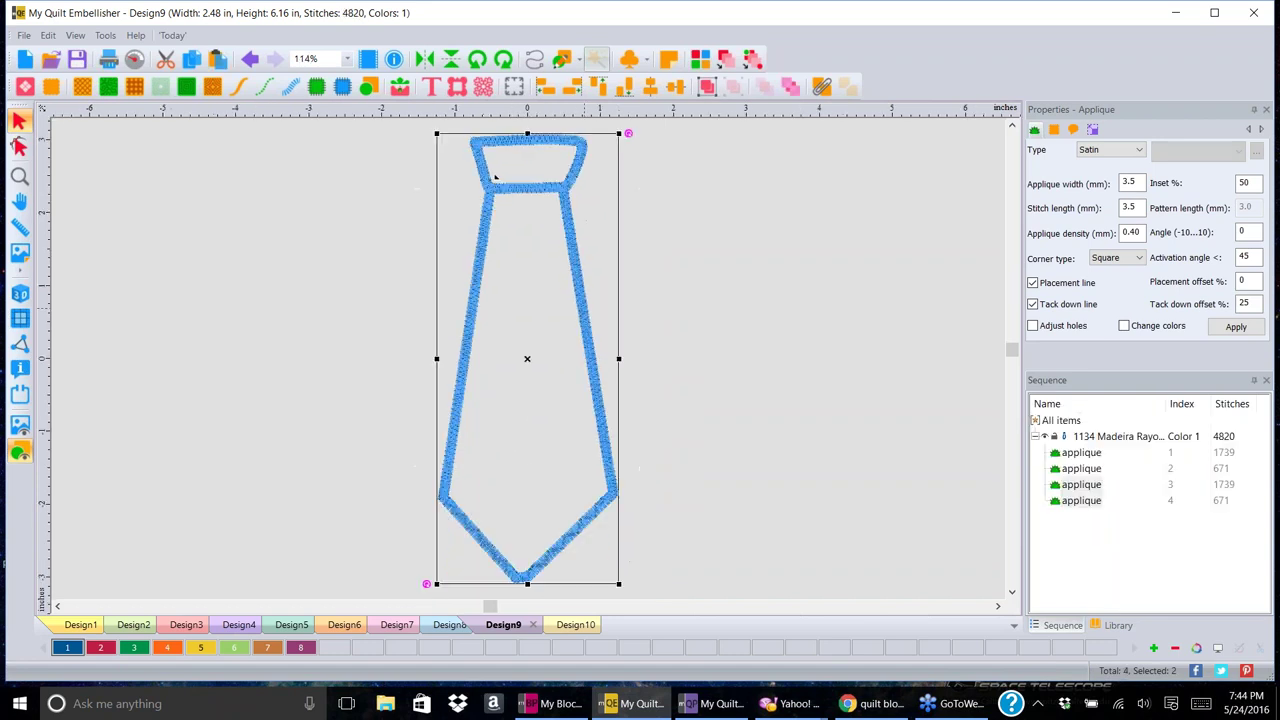
pyautogui.click(531, 192)
pyautogui.moveTo(595, 215); pyautogui.dragTo(728, 216)
# - Convert the two applique pieces of the copied tie to artwork and deselect them
pyautogui.rightClick(718, 221)
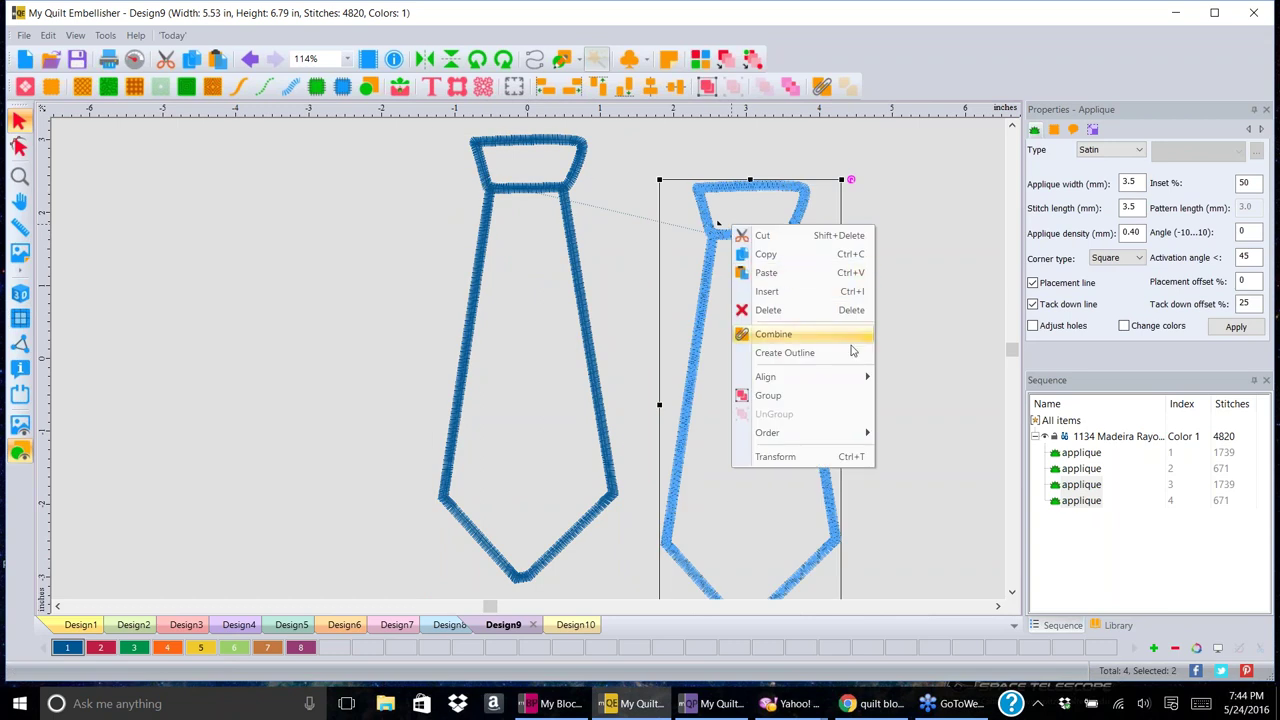
pyautogui.click(795, 203)
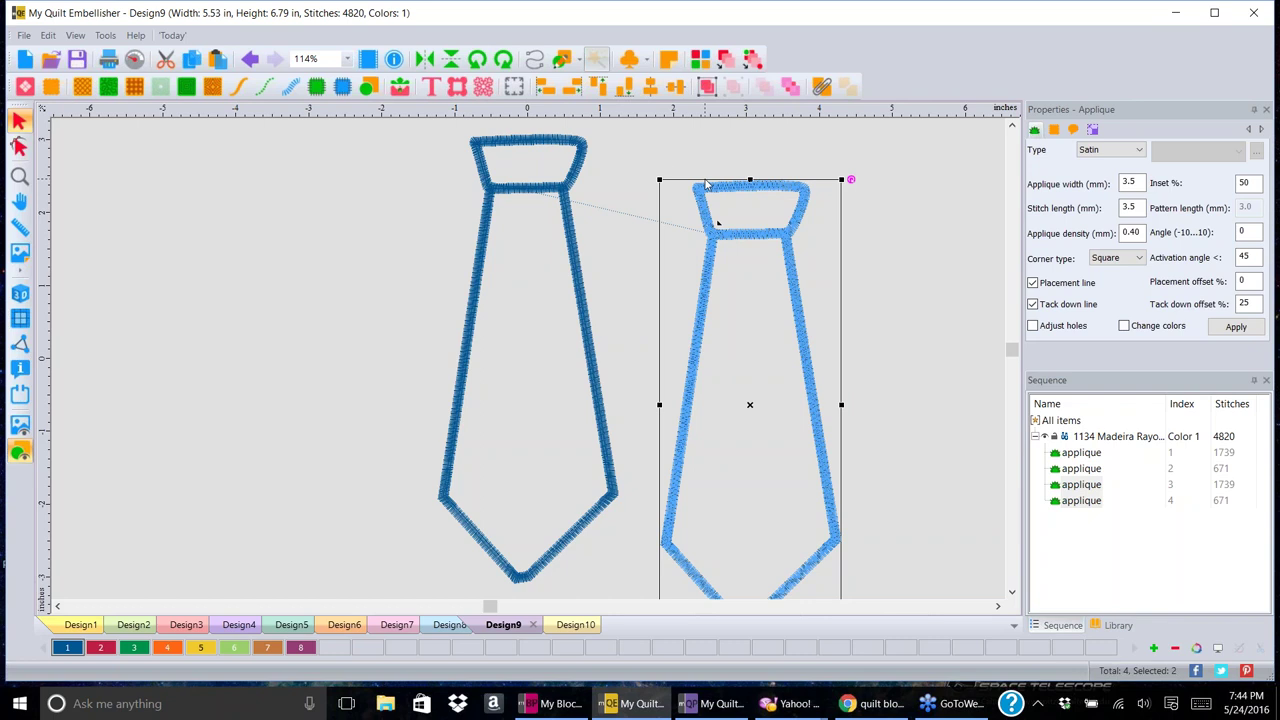
pyautogui.click(369, 89)
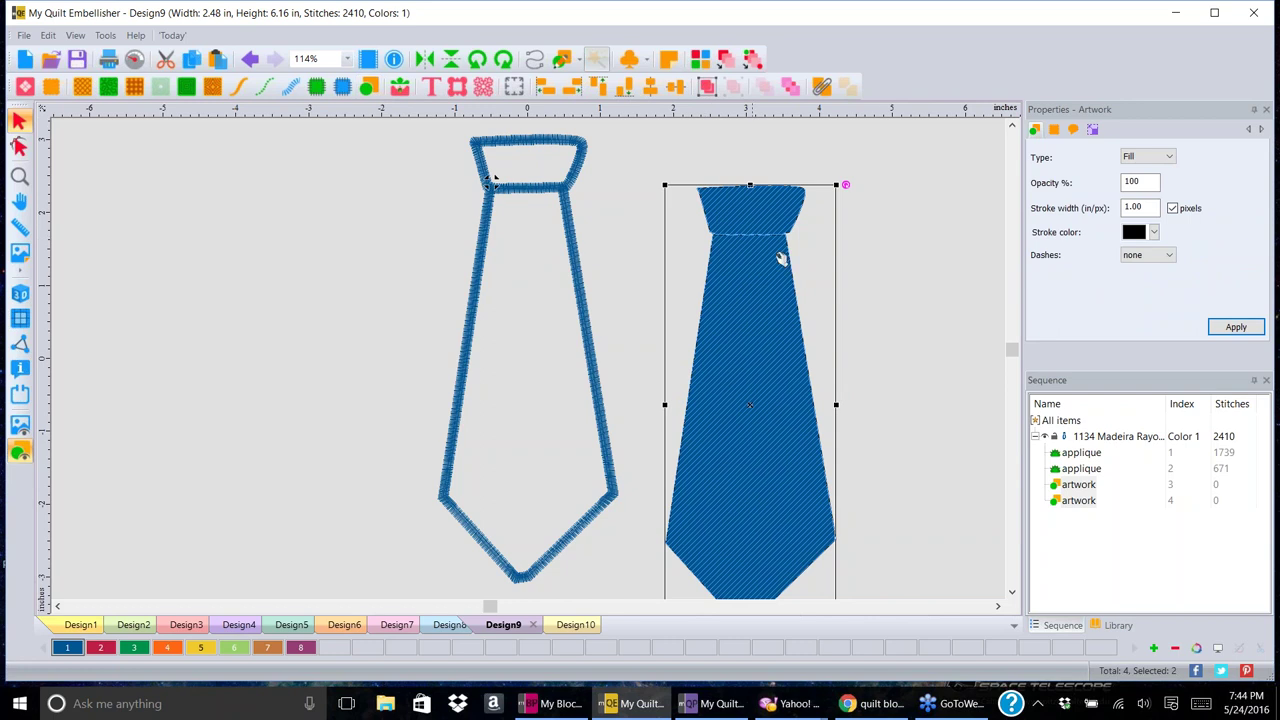
pyautogui.click(845, 263)
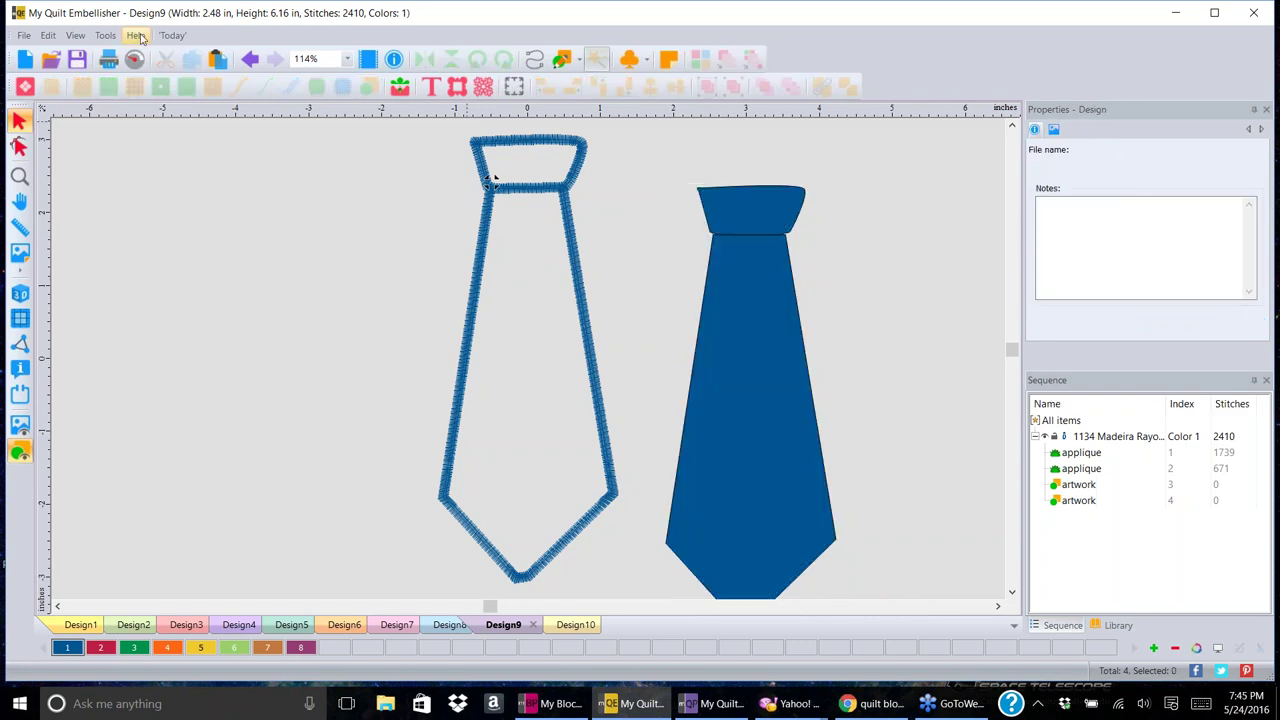
# - Examine the file formats offered for exporting the artwork and cancel the export
pyautogui.click(23, 36)
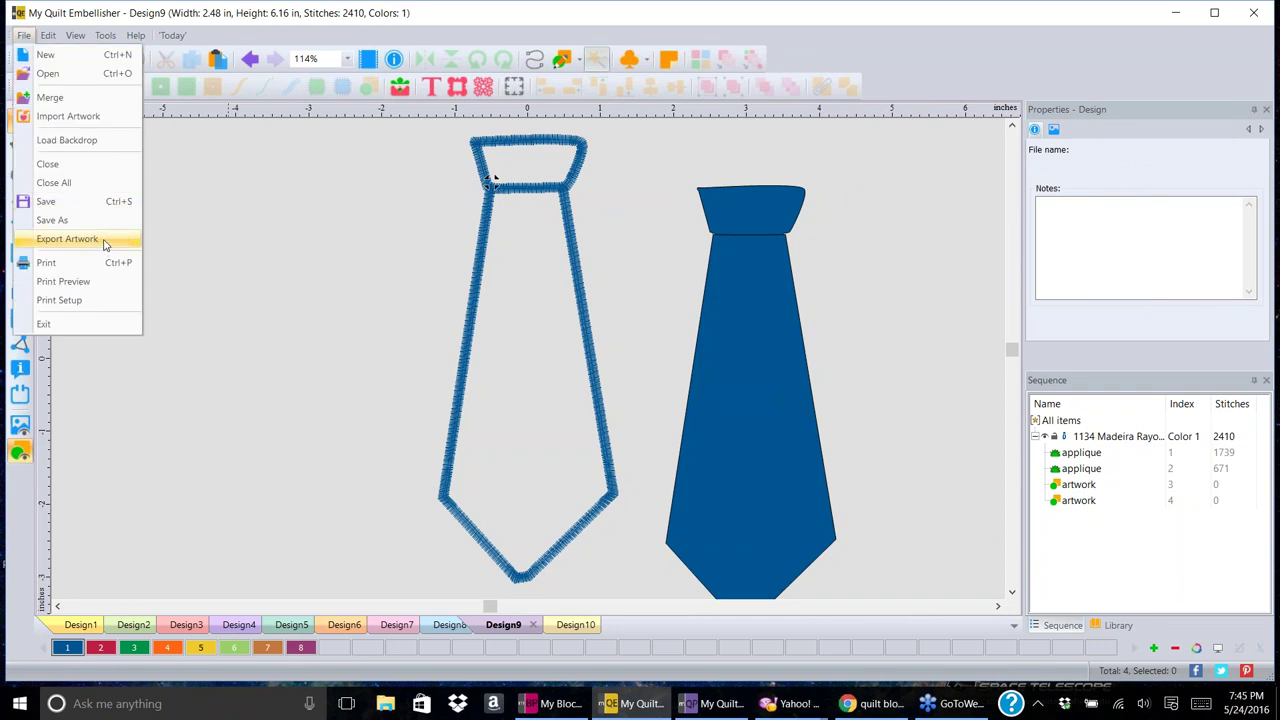
pyautogui.click(67, 240)
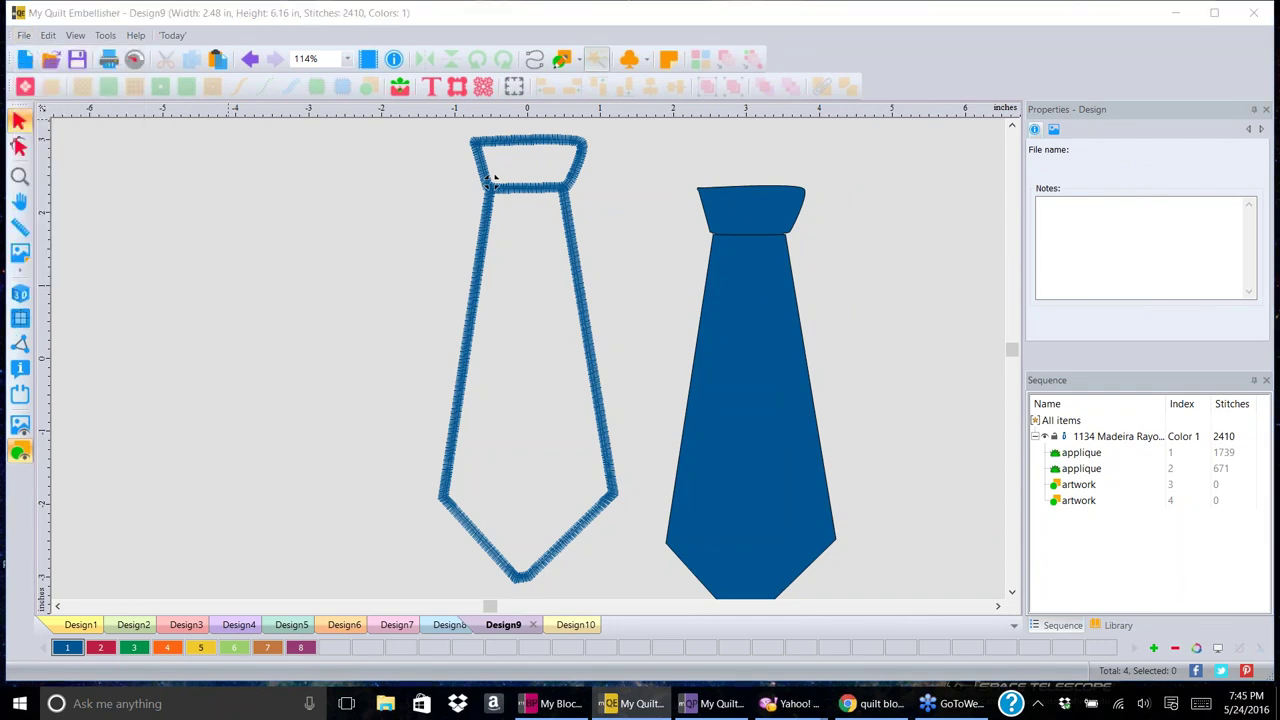
pyautogui.click(1010, 452)
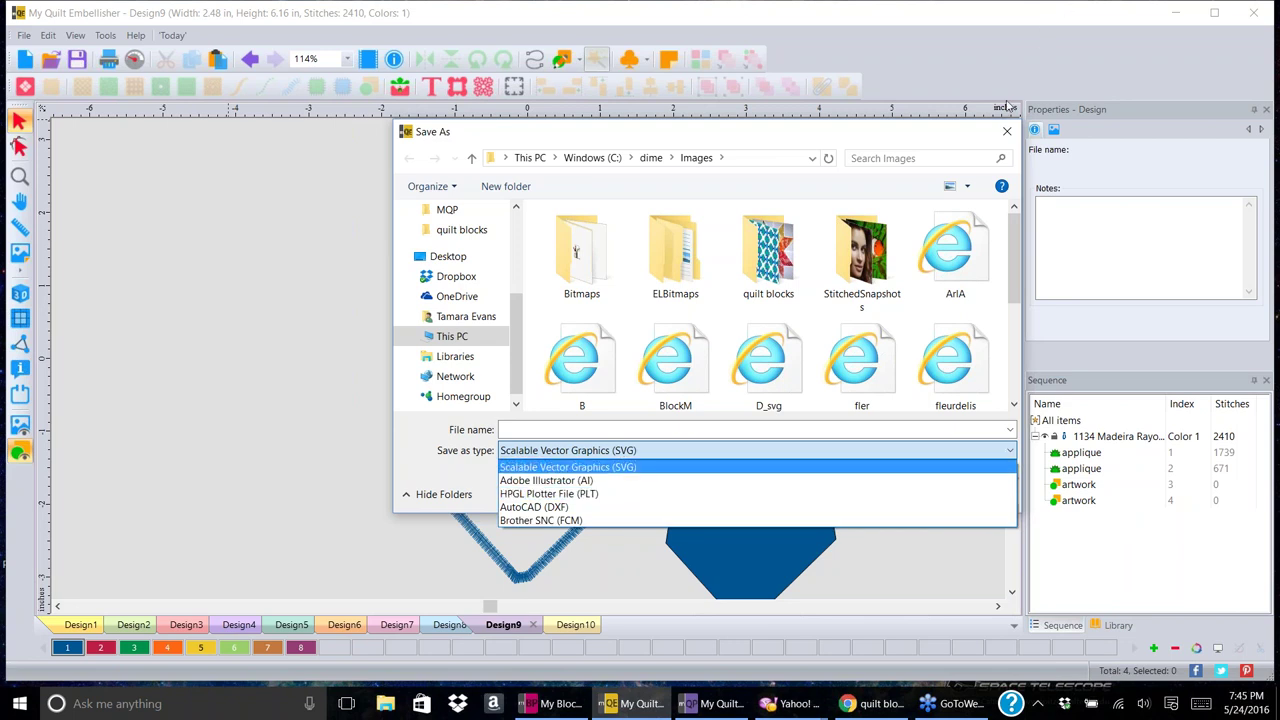
pyautogui.click(1008, 133)
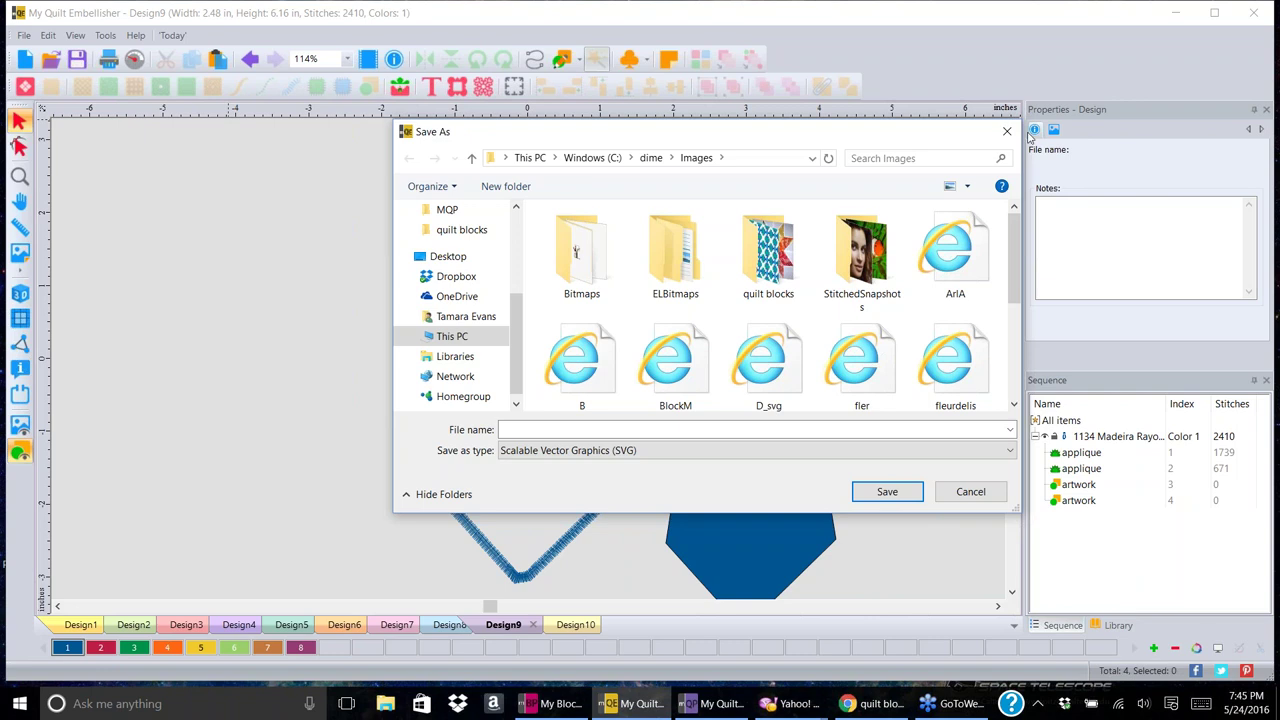
# - Dismiss the export and preview the sewing order of the tie applique's first stitches in the stitch simulator
pyautogui.click(1008, 133)
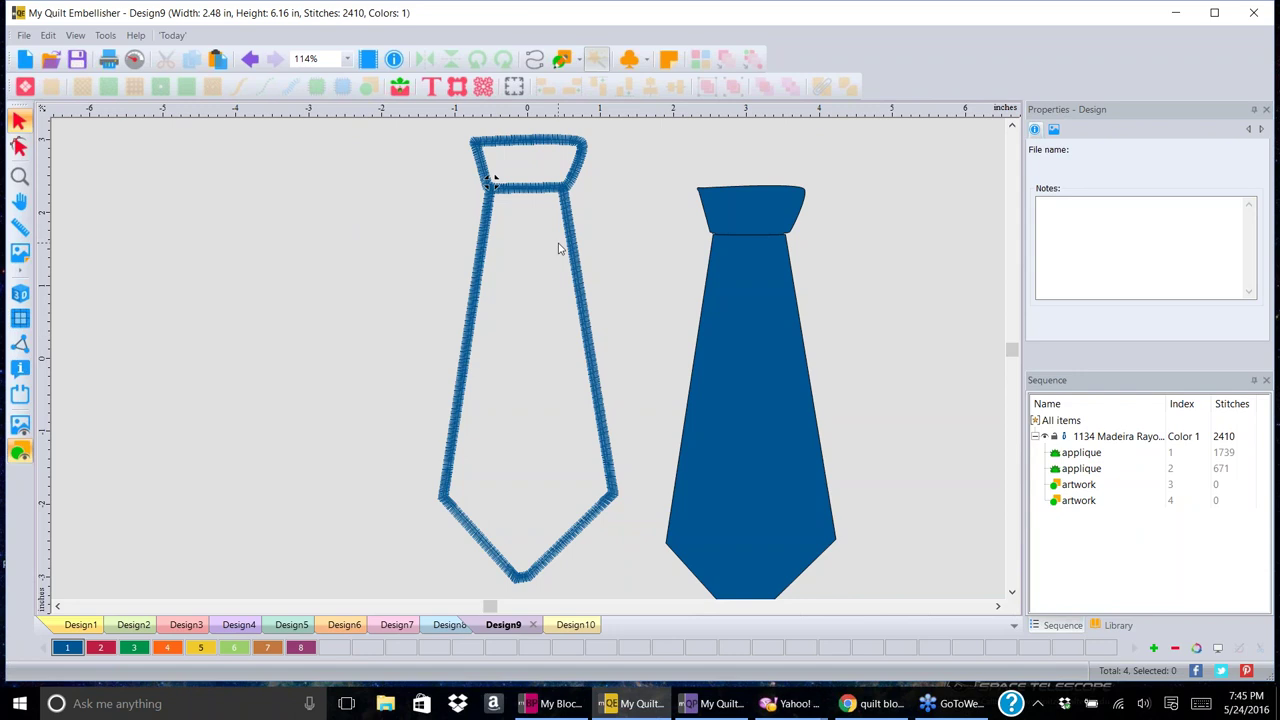
pyautogui.scroll(1, 559, 247)
pyautogui.scroll(15, 559, 247)
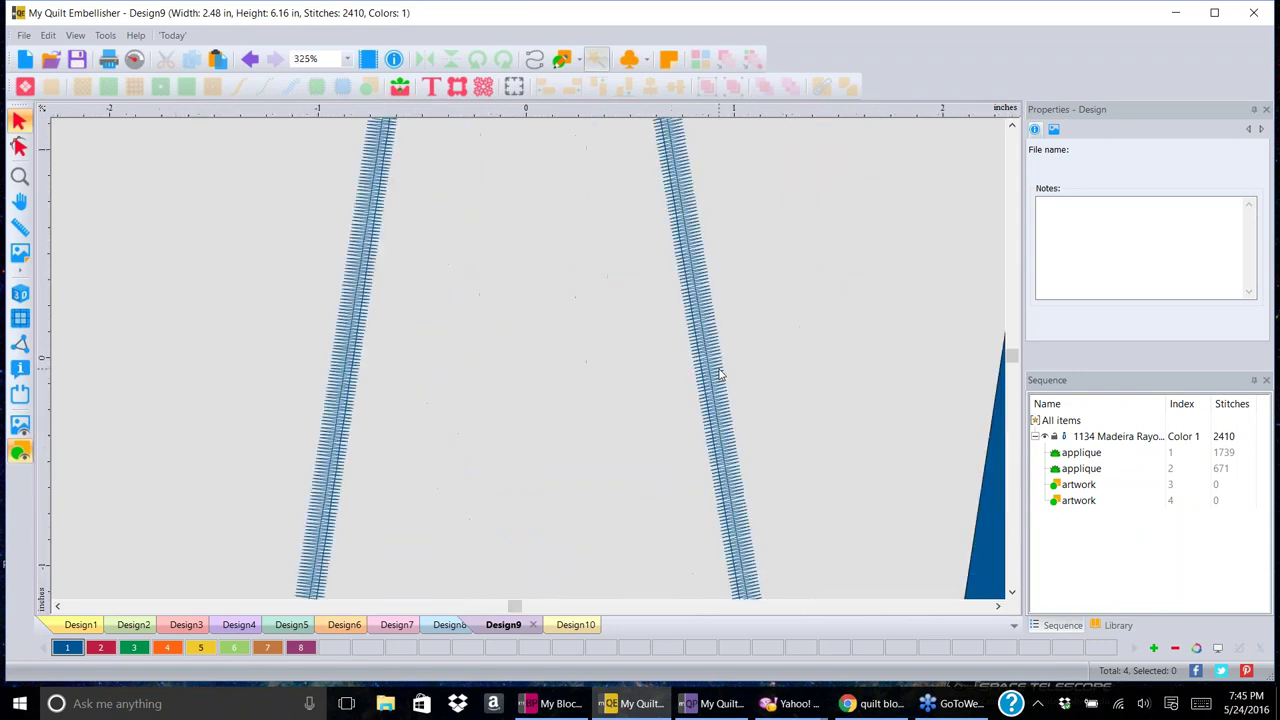
pyautogui.click(132, 60)
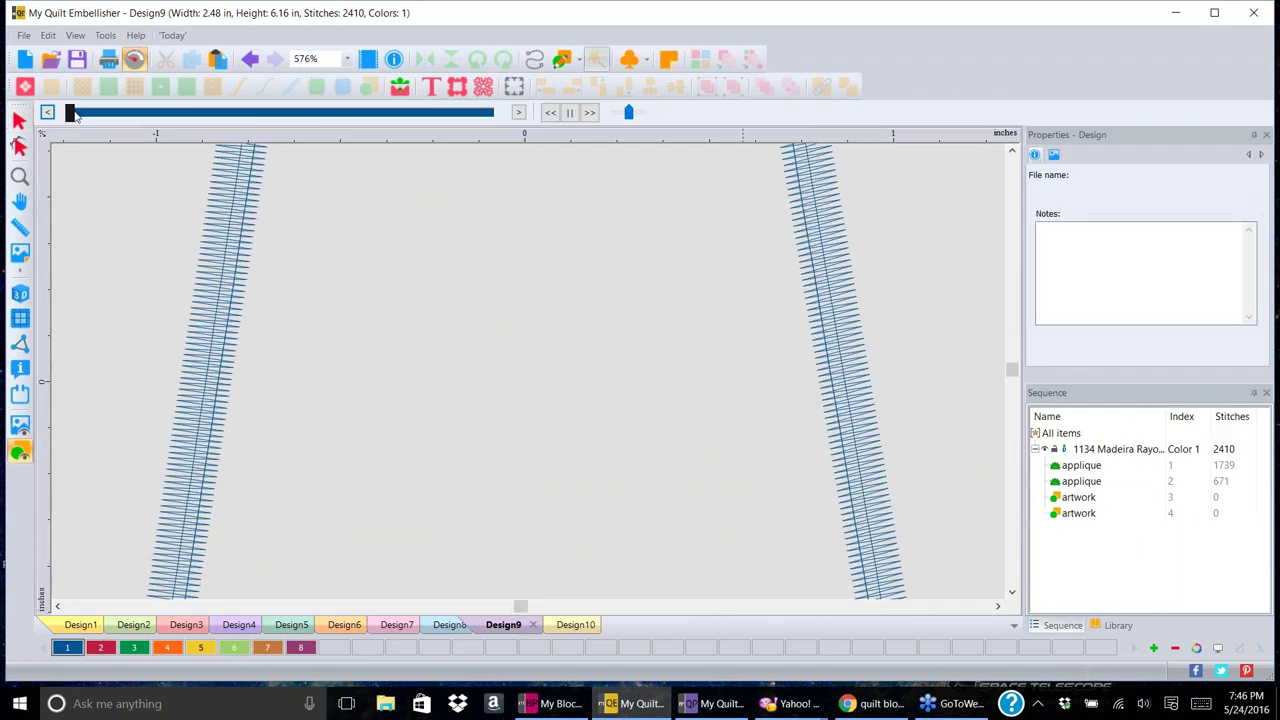
pyautogui.moveTo(73, 116); pyautogui.dragTo(94, 118)
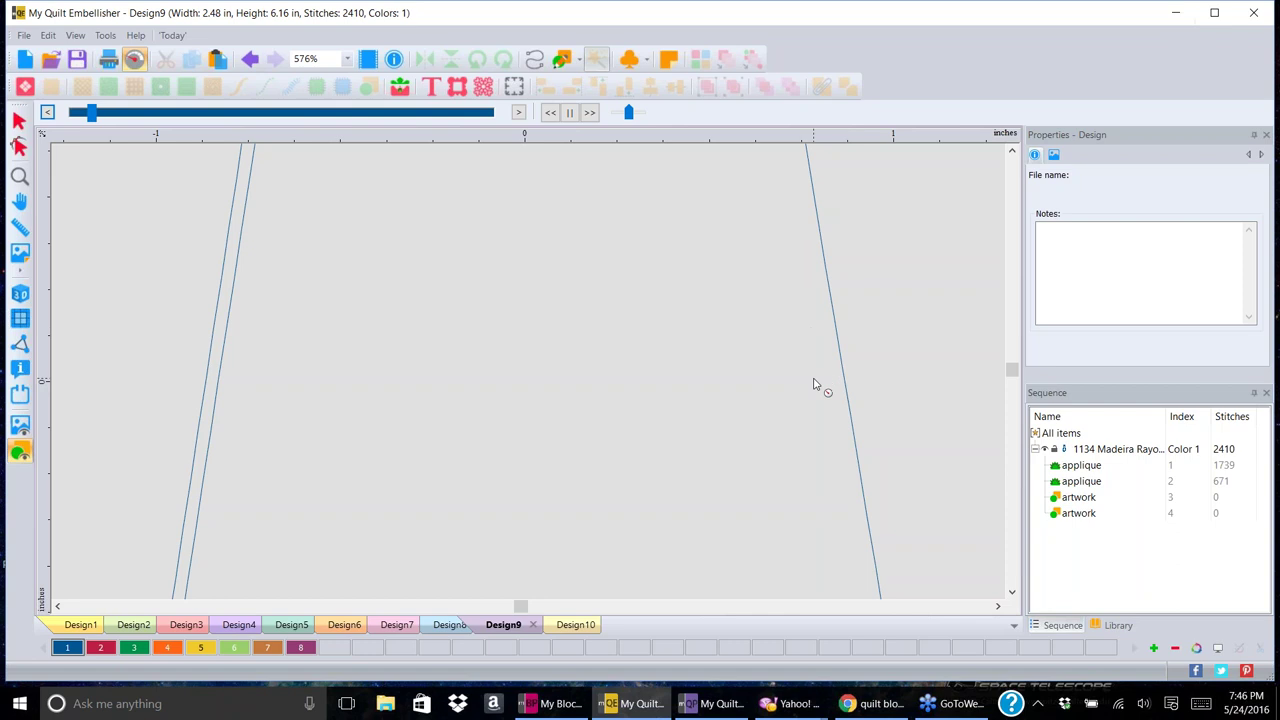
pyautogui.scroll(-2, 907, 337)
pyautogui.scroll(-3, 903, 335)
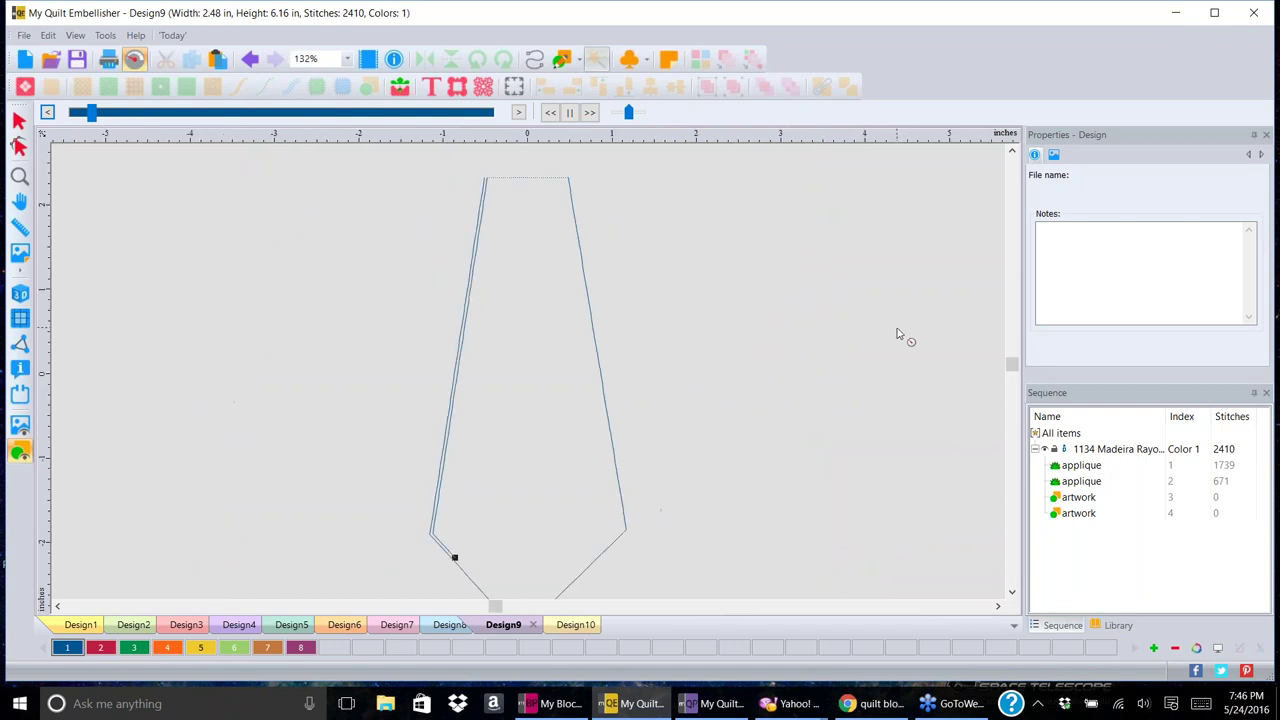
pyautogui.click(18, 121)
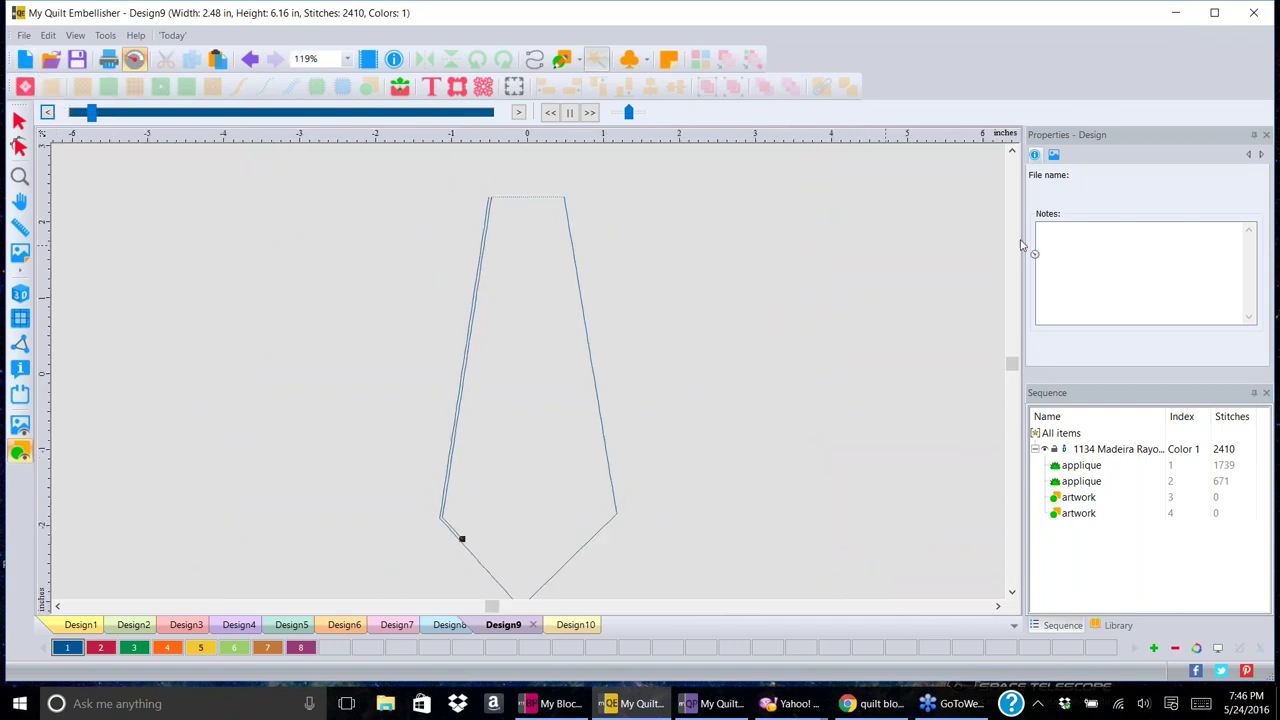
# - Switch to My Block Piecer and load the ezlc image from the Images folder as the backdrop
pyautogui.click(1178, 14)
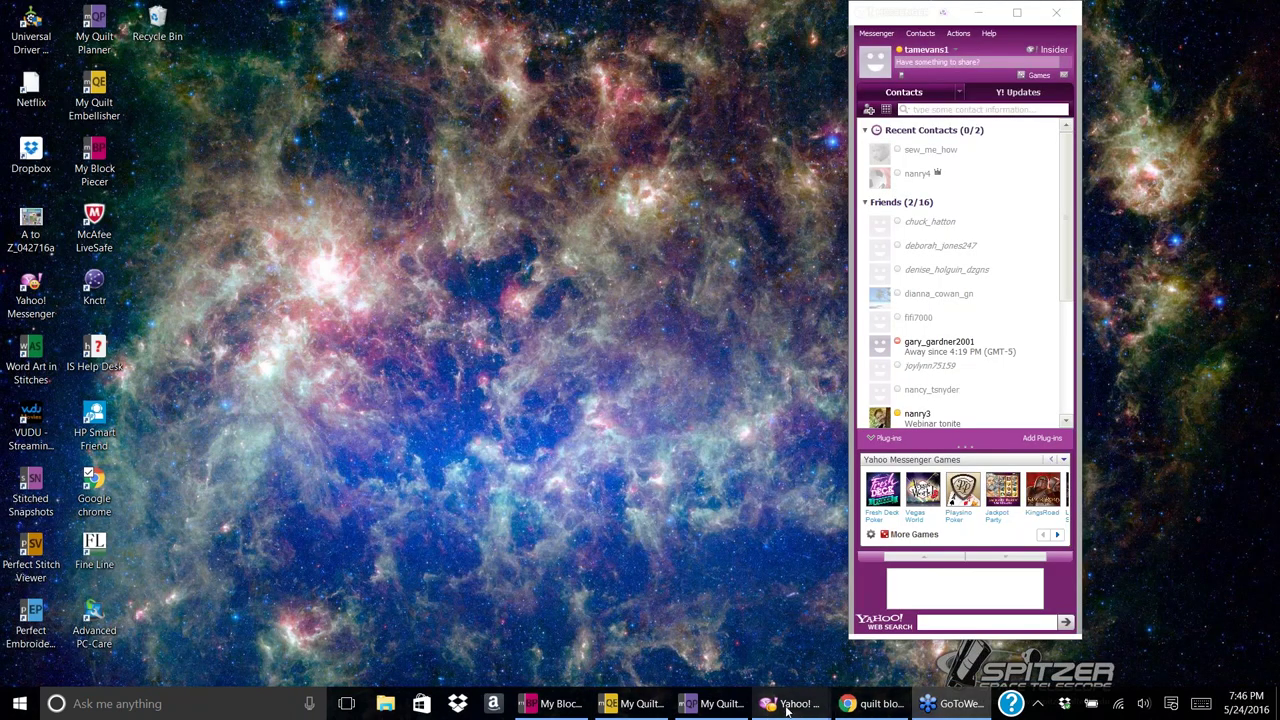
pyautogui.click(565, 708)
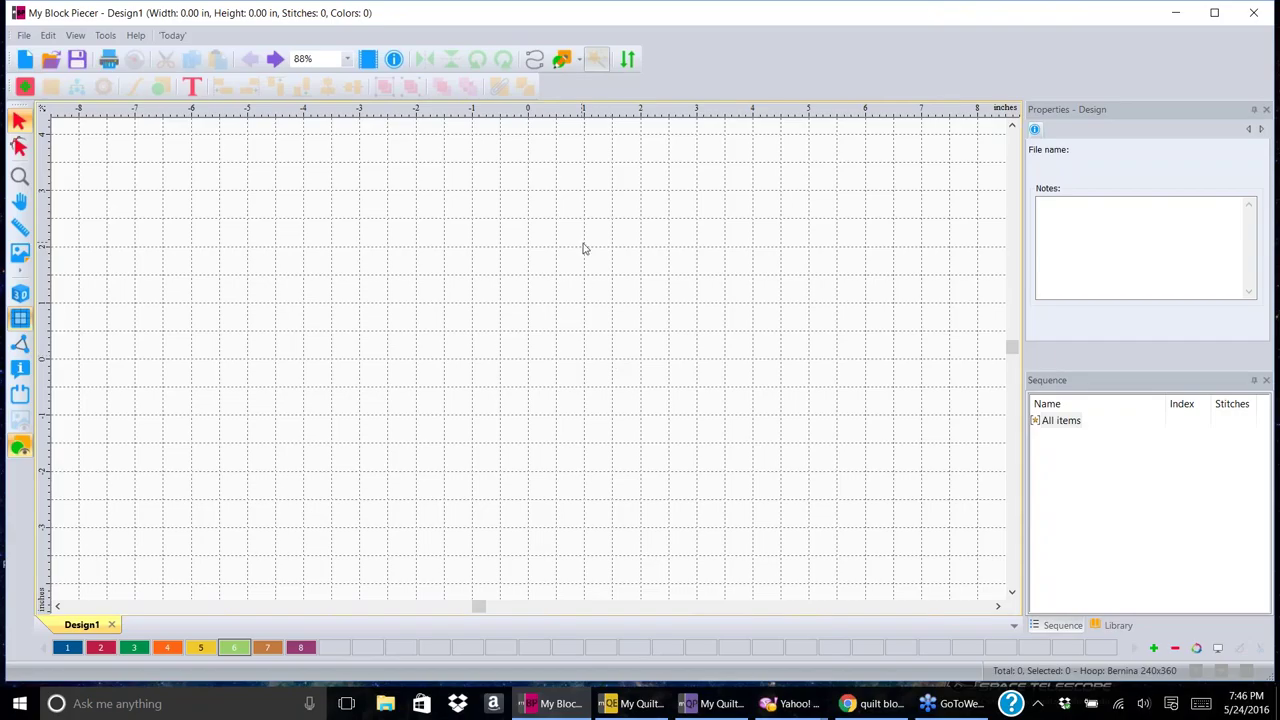
pyautogui.click(21, 257)
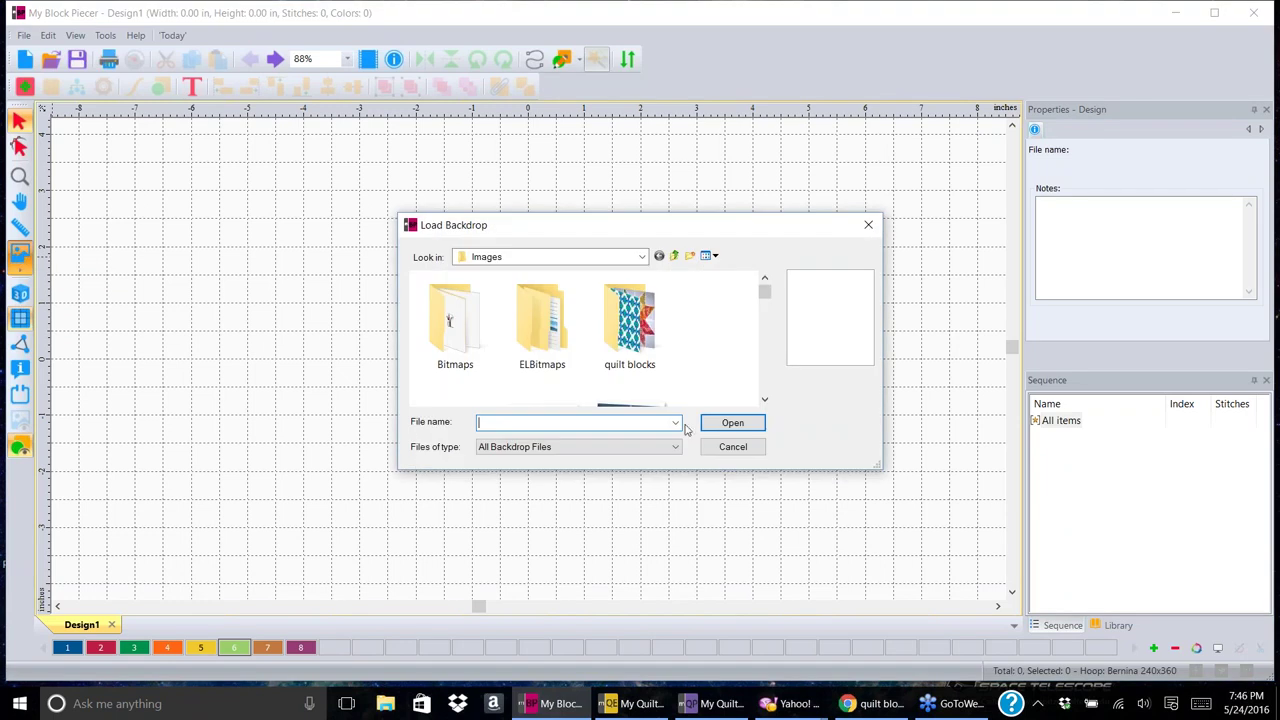
pyautogui.click(765, 399)
pyautogui.click(765, 401)
pyautogui.click(765, 401)
pyautogui.click(765, 401)
pyautogui.click(765, 401)
pyautogui.click(765, 401)
pyautogui.click(765, 401)
pyautogui.click(765, 401)
pyautogui.click(765, 401)
pyautogui.click(765, 401)
pyautogui.click(765, 401)
pyautogui.click(765, 401)
pyautogui.click(765, 401)
pyautogui.click(765, 401)
pyautogui.click(765, 401)
pyautogui.click(765, 401)
pyautogui.click(765, 401)
pyautogui.click(542, 292)
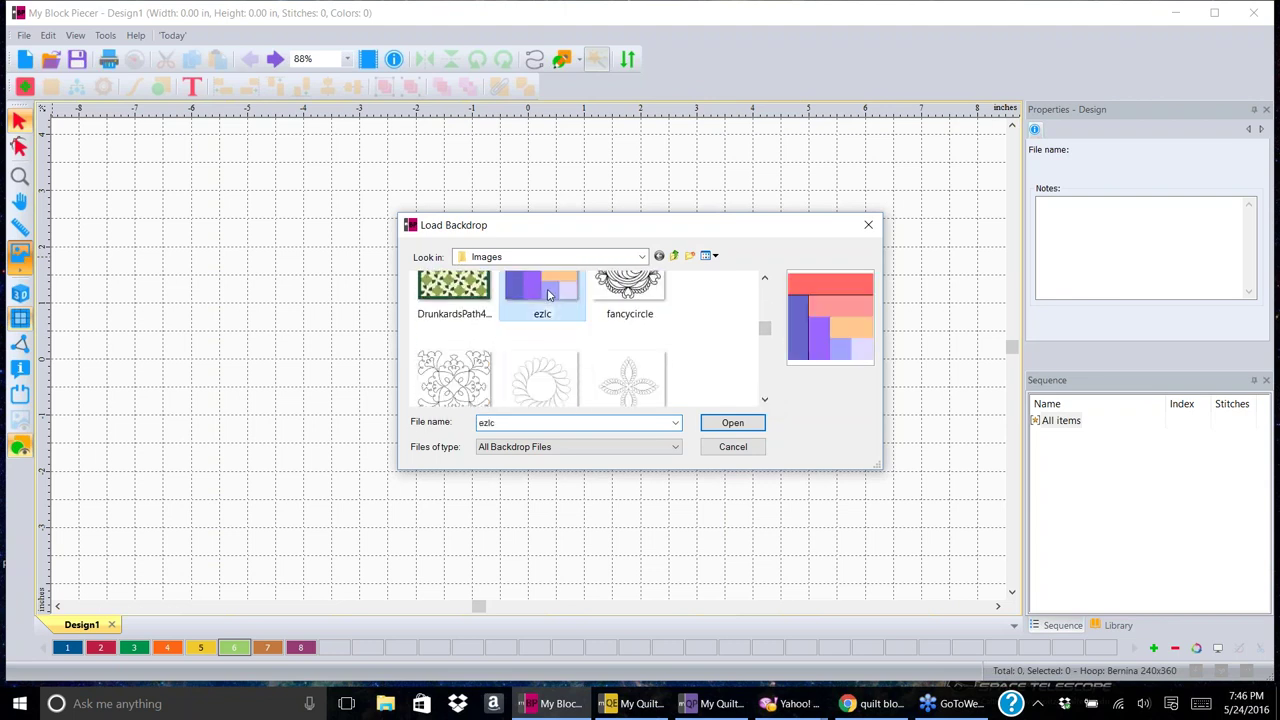
pyautogui.click(732, 423)
# - Resize the quilt block backdrop to a width of 6 inches
pyautogui.doubleClick(1100, 151)
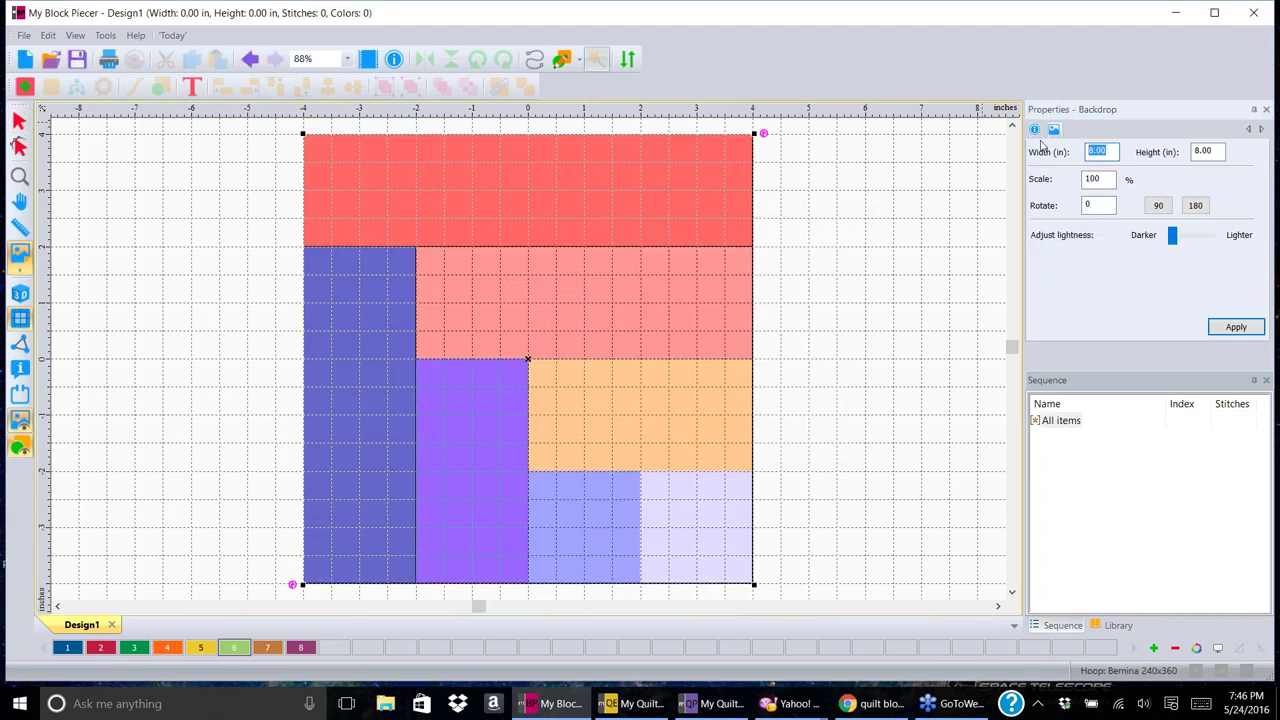
pyautogui.write('6')
pyautogui.click(1236, 328)
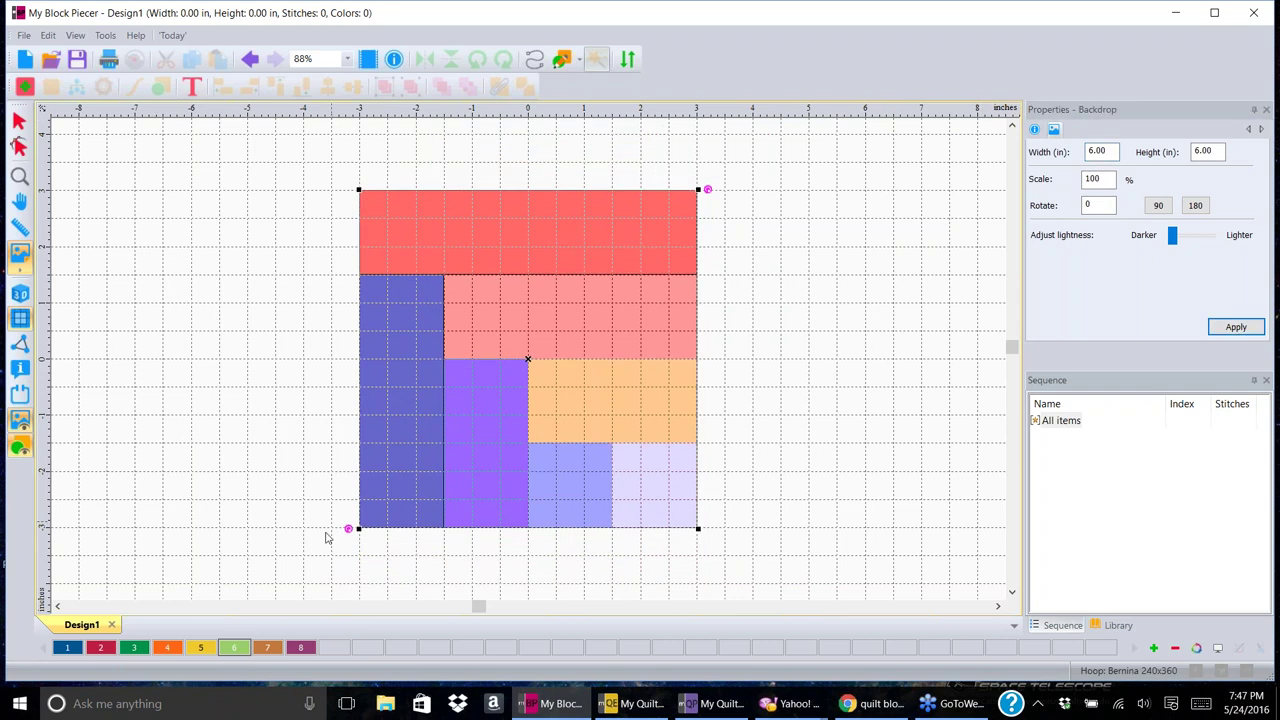
# - Change palette color 1 to Madeira Rayon 1179 Deep Coral
pyautogui.doubleClick(68, 650)
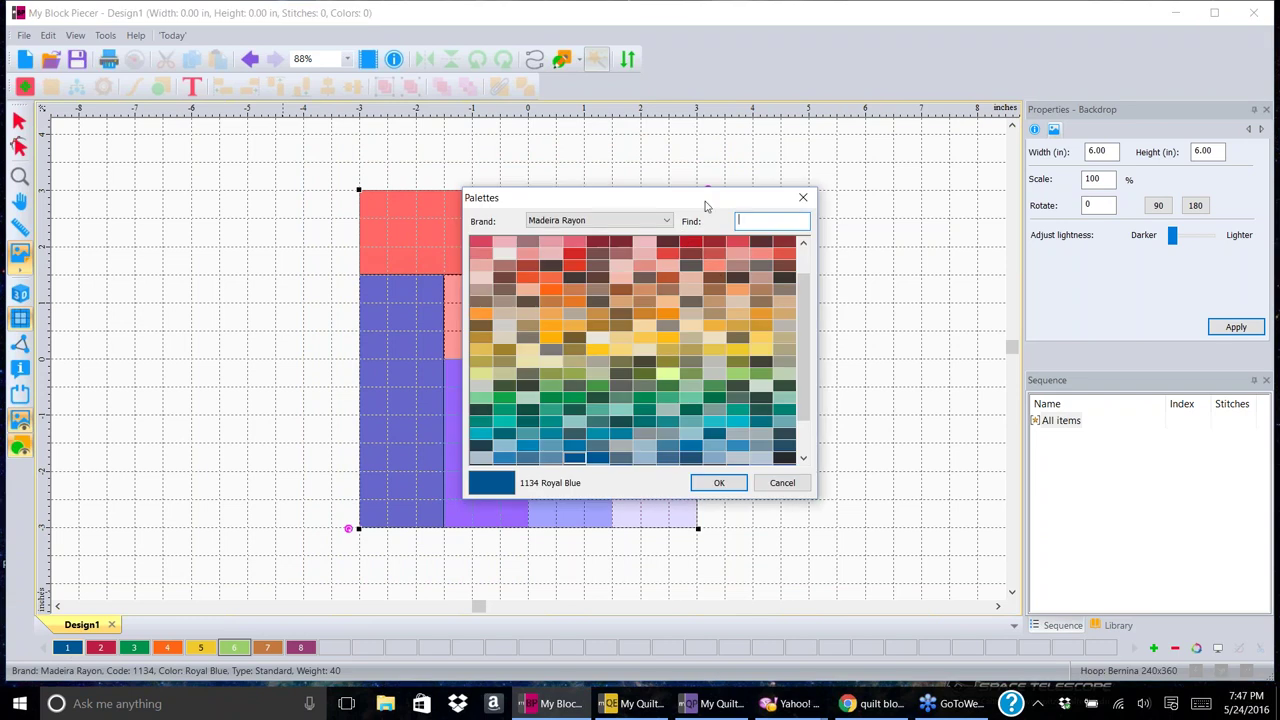
pyautogui.click(716, 254)
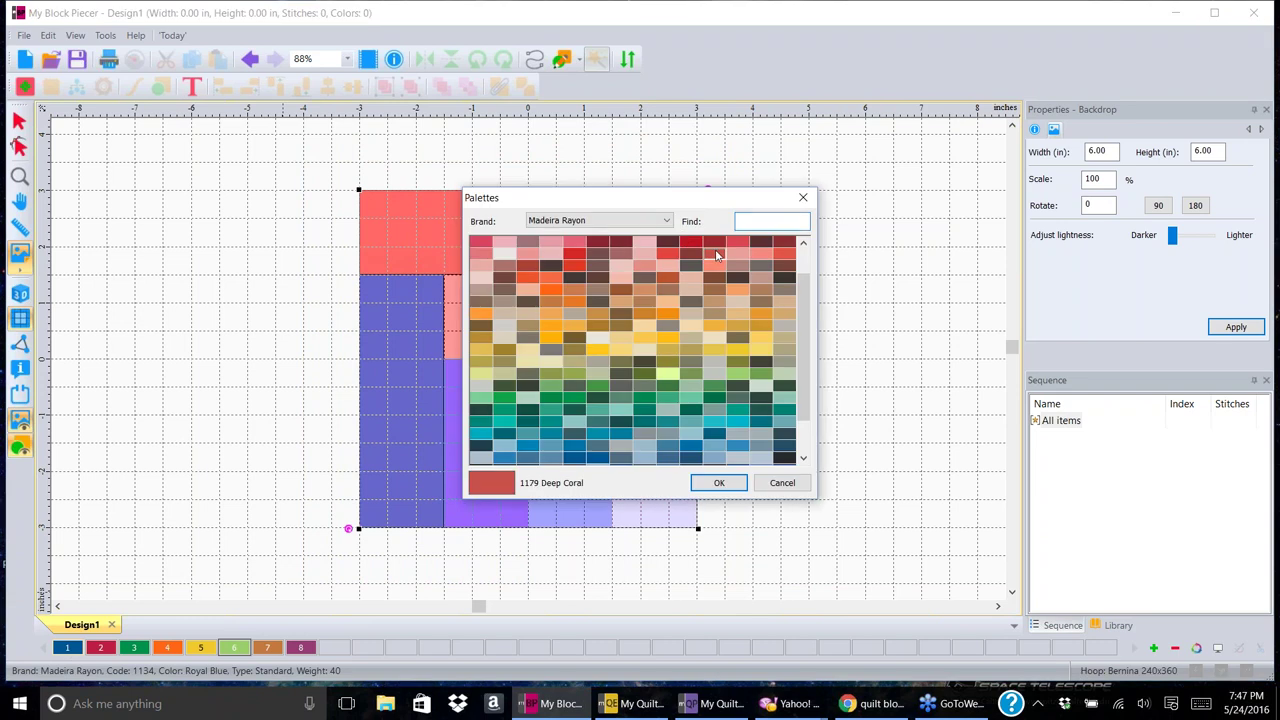
pyautogui.click(719, 484)
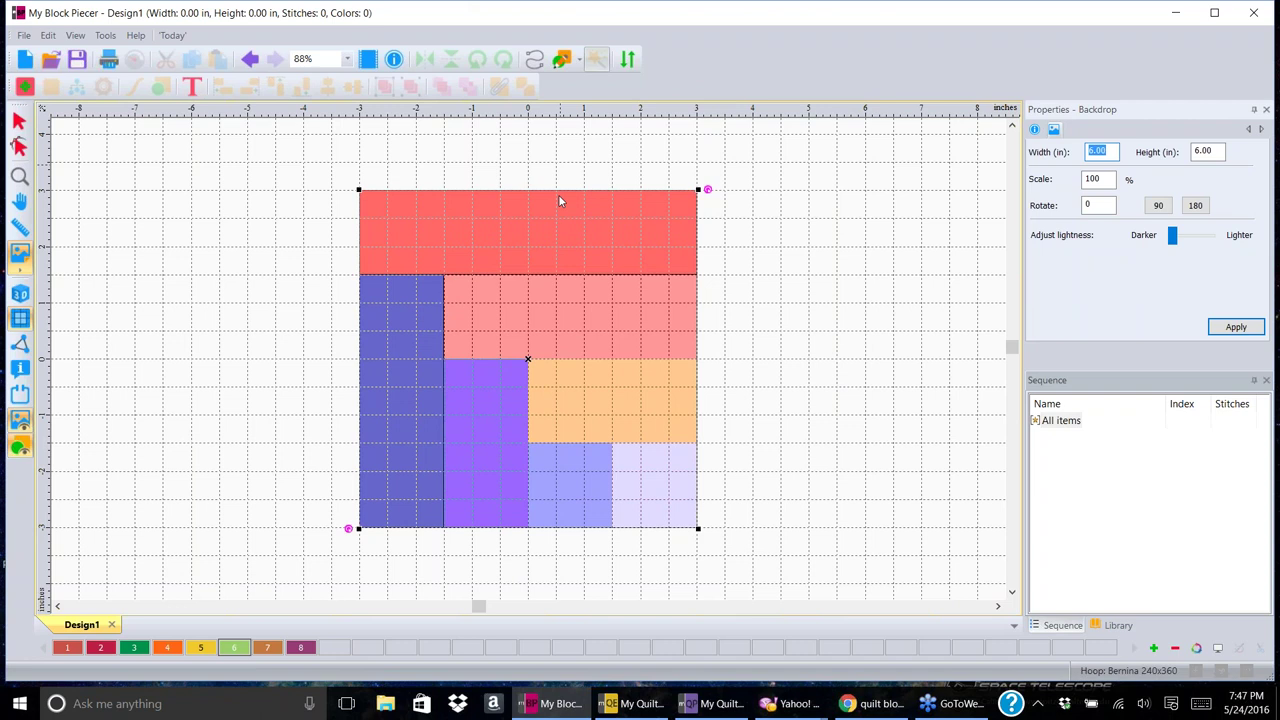
# - Set up the Artwork tool with the Fill type and magic wand tracing
pyautogui.click(562, 59)
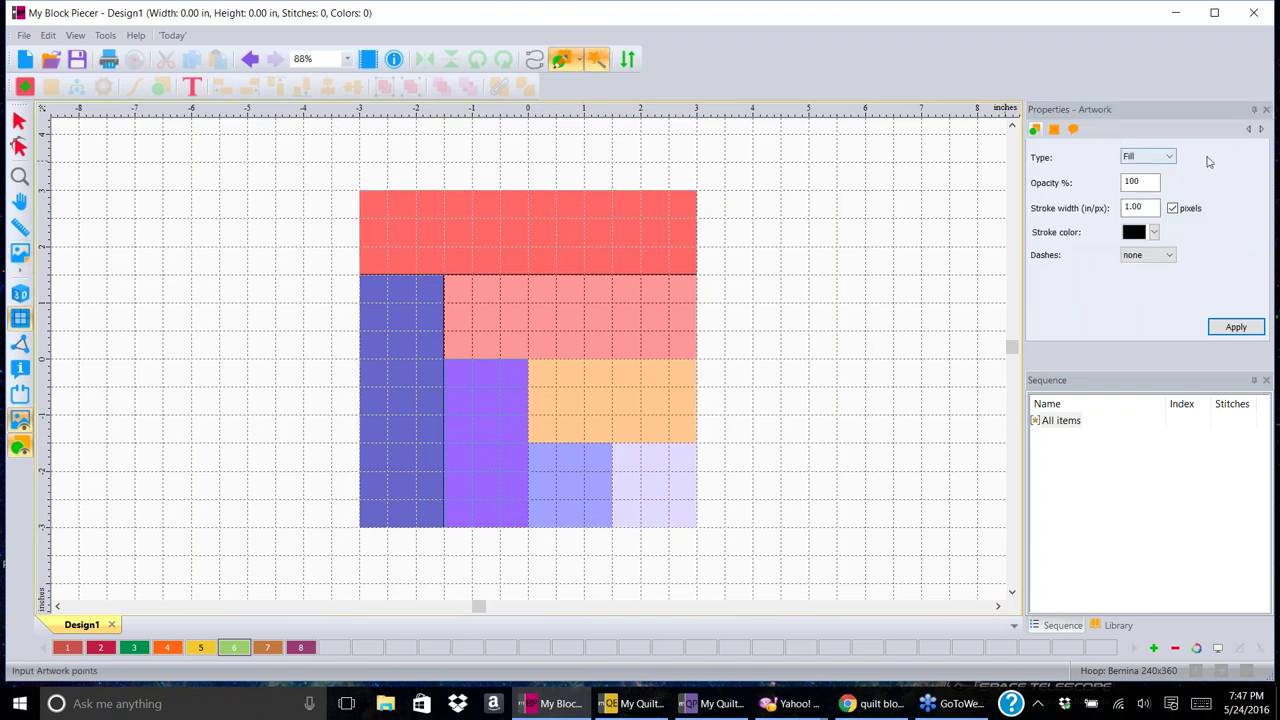
pyautogui.click(1165, 158)
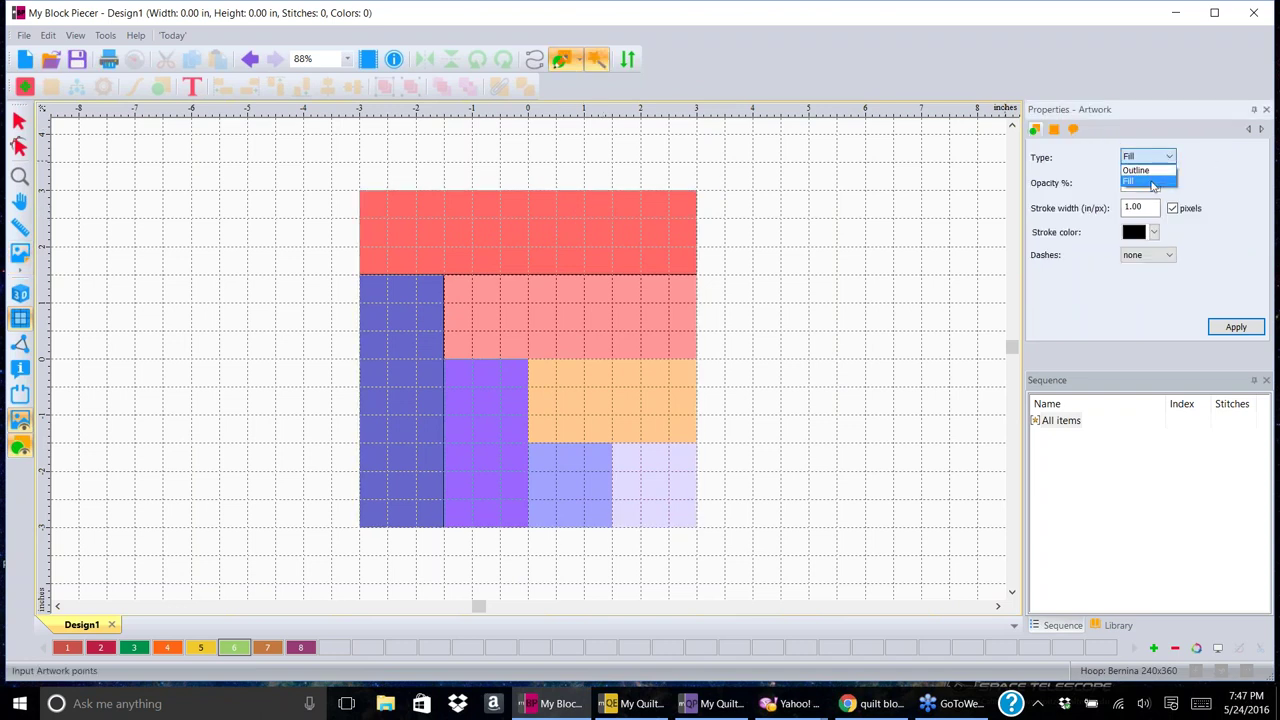
pyautogui.click(1153, 183)
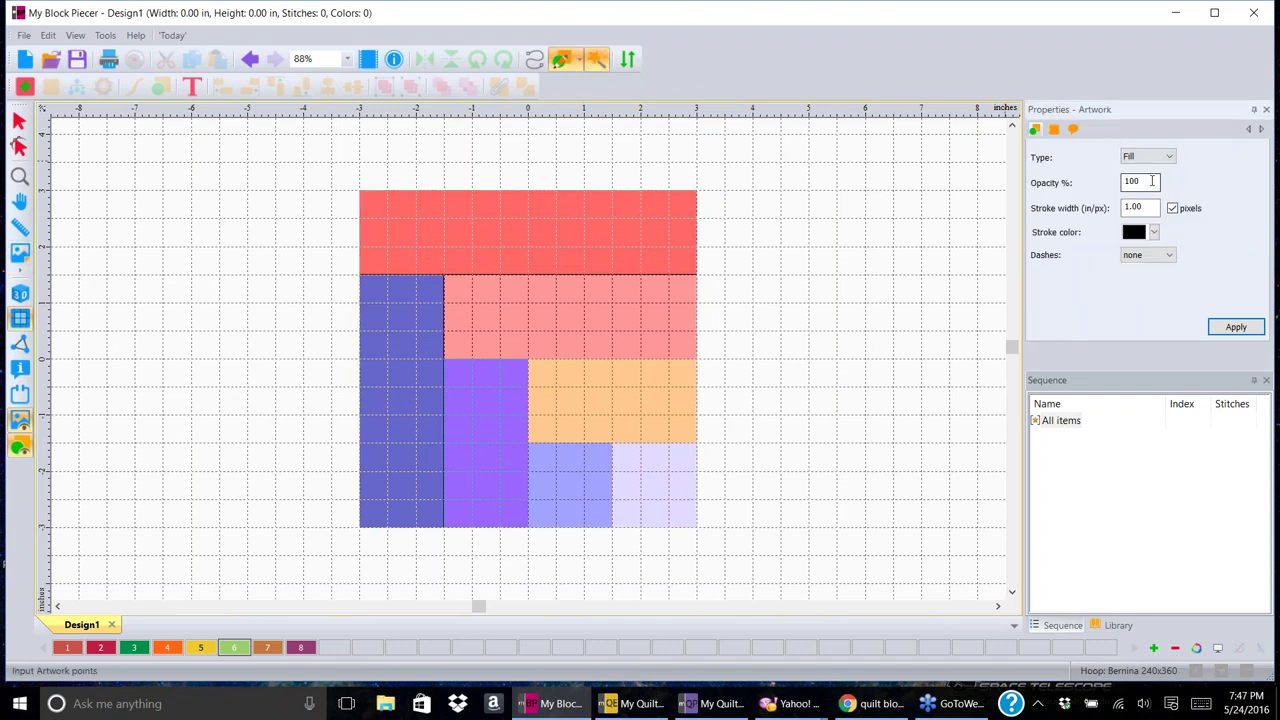
pyautogui.click(1234, 328)
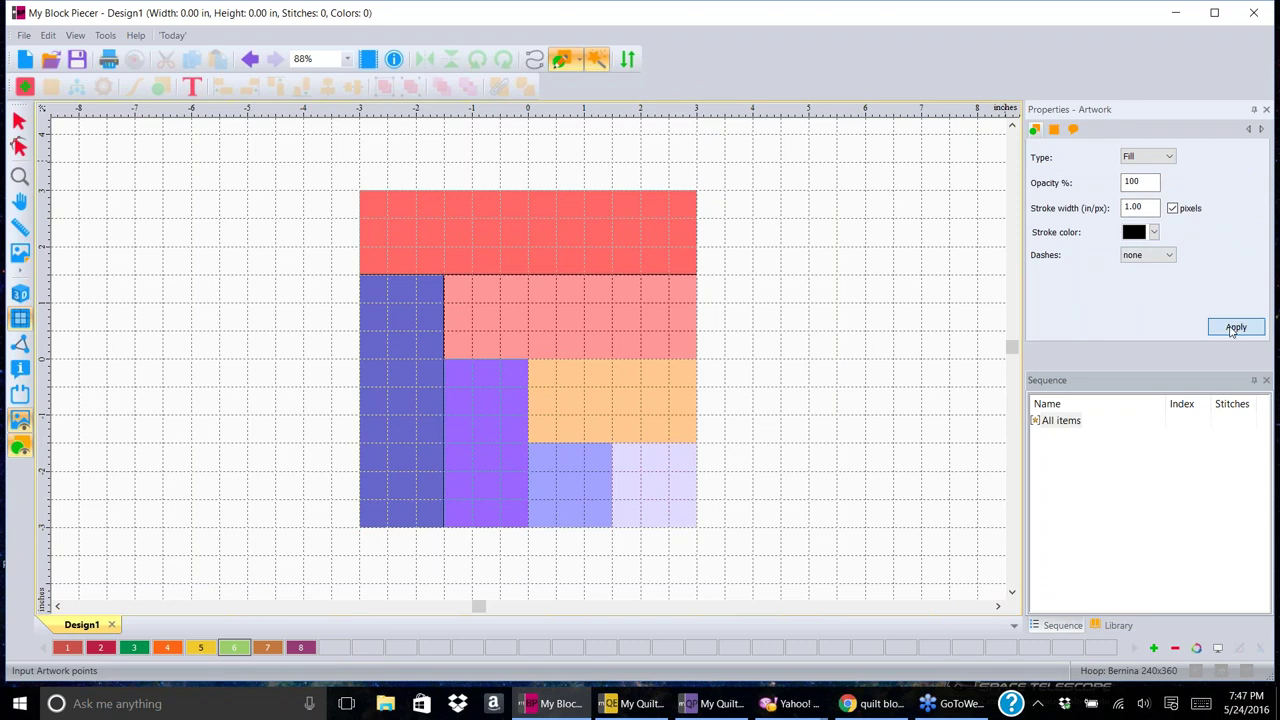
pyautogui.click(571, 60)
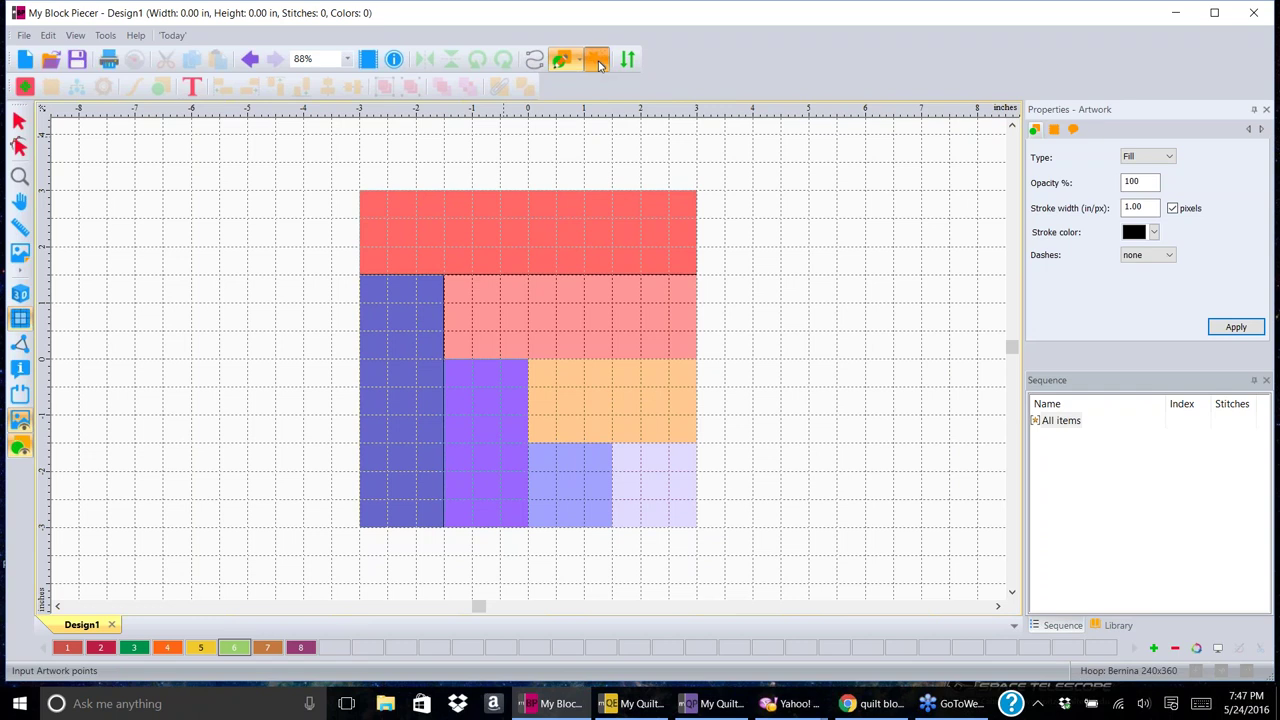
pyautogui.click(597, 61)
# - Trace the backdrop's full-width red strip with color 1 and the tall blue strip with color 2, undoing any trace in the wrong color
pyautogui.click(528, 240)
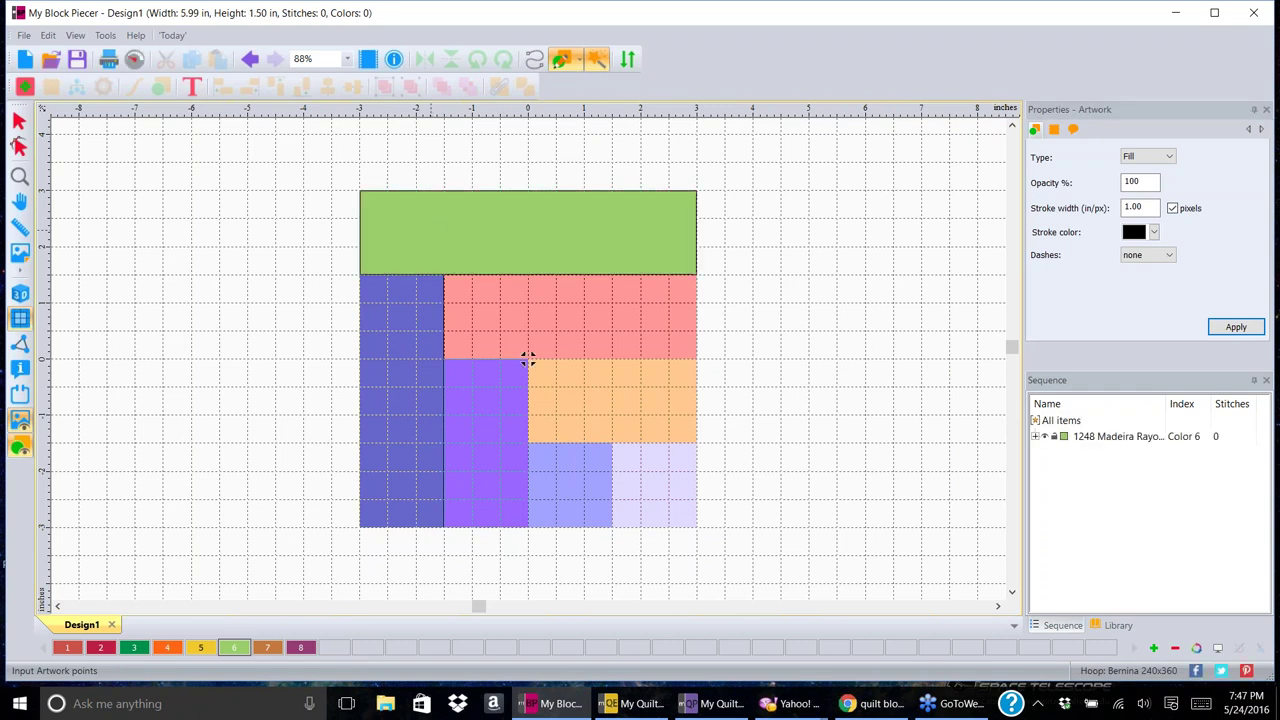
pyautogui.hotkey('ctrl', 'z')
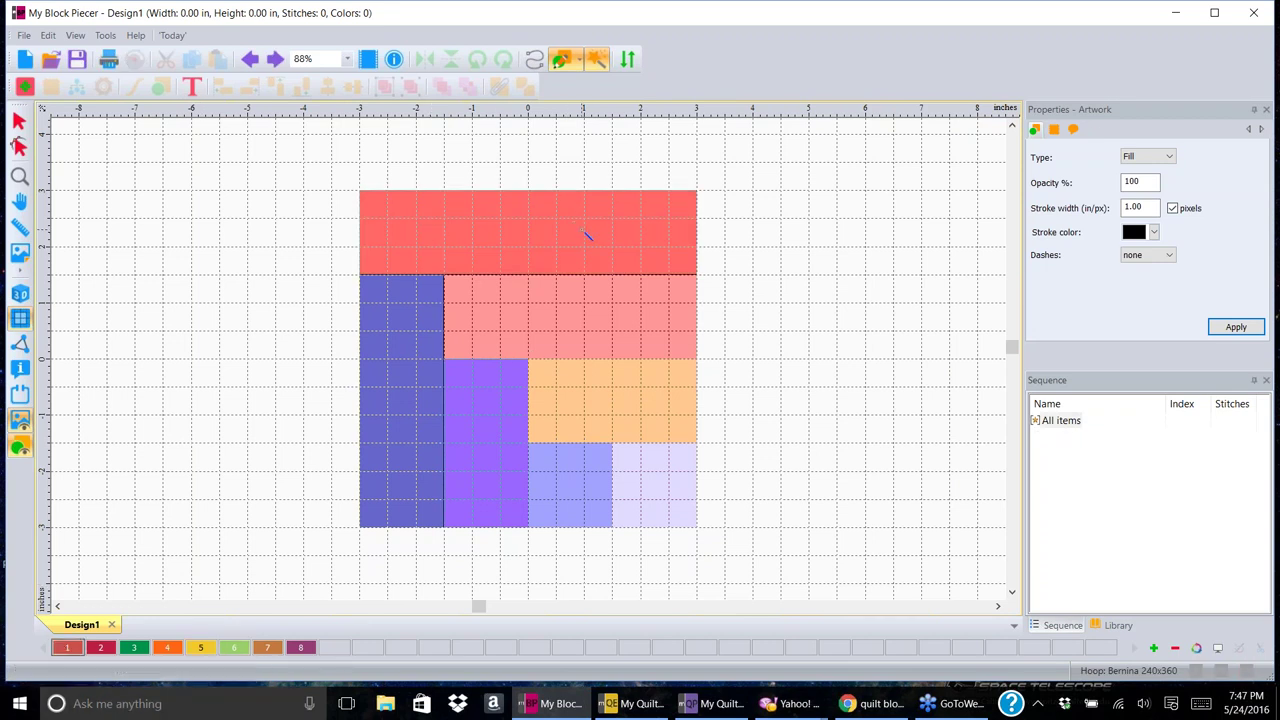
pyautogui.click(588, 236)
pyautogui.click(99, 648)
pyautogui.click(404, 379)
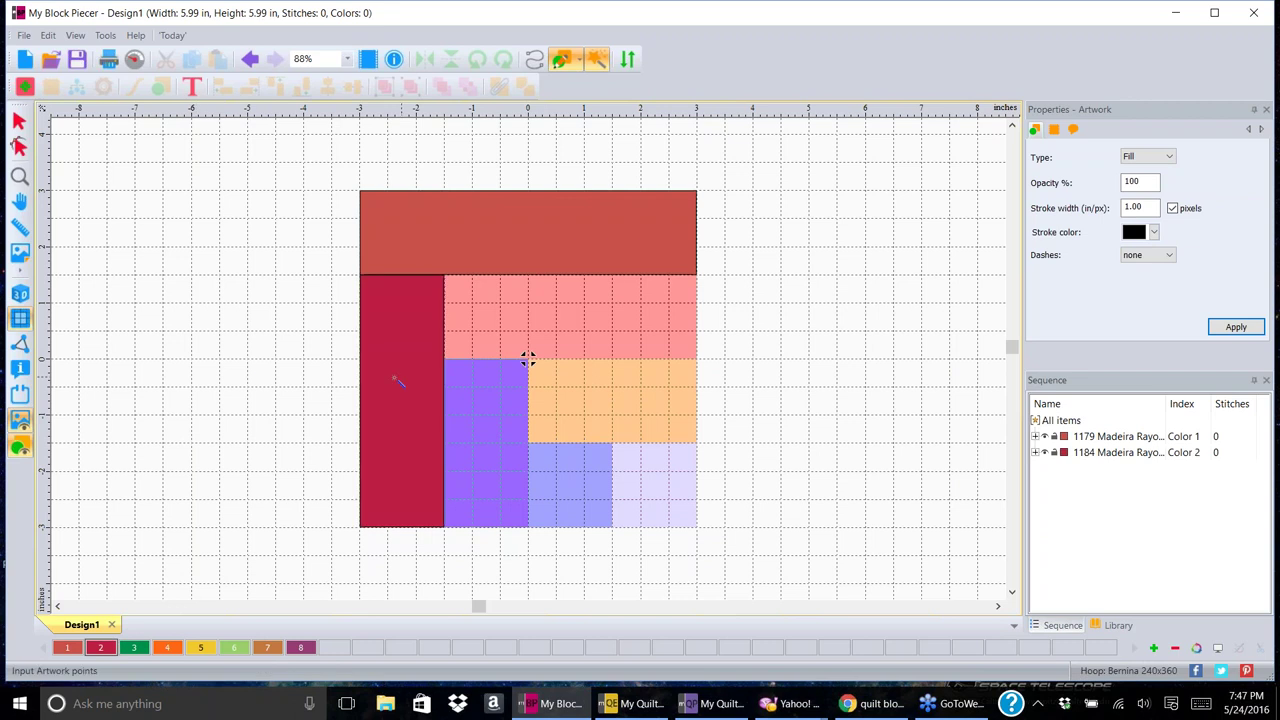
# - Trace the pink strip with color 3, the purple strip with color 4 and the light orange rectangle with color 5
pyautogui.click(133, 648)
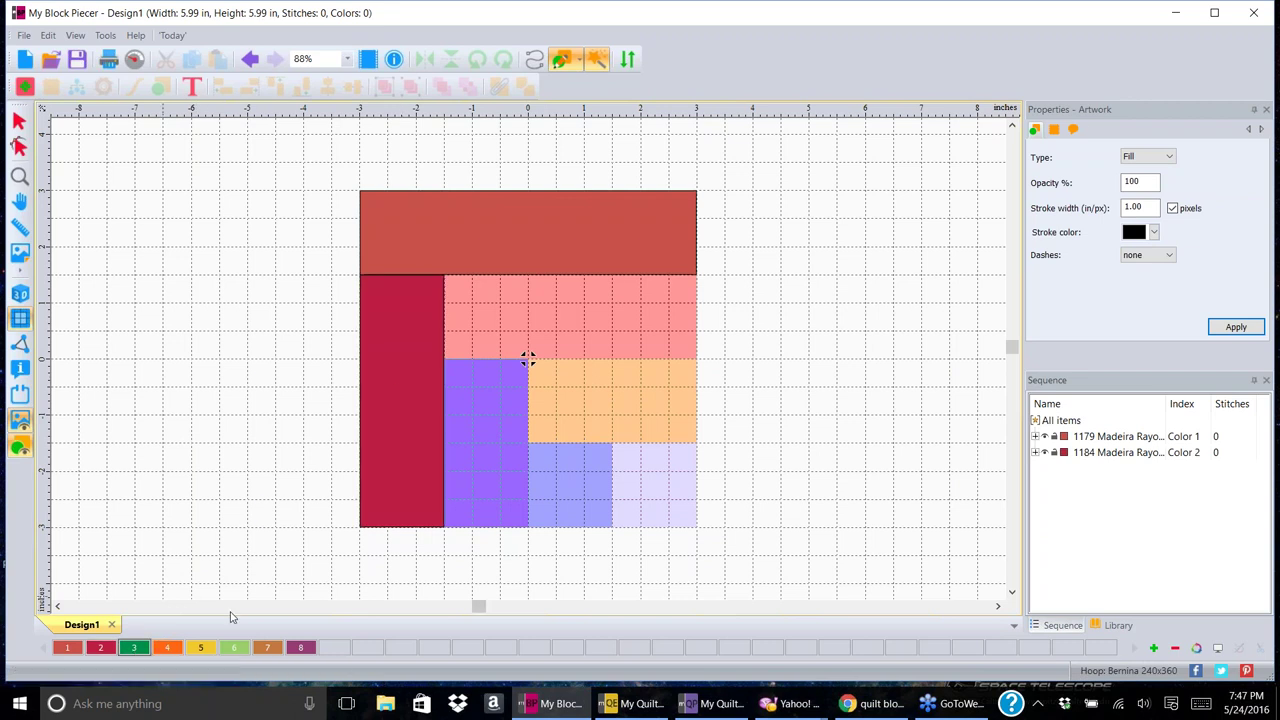
pyautogui.click(527, 357)
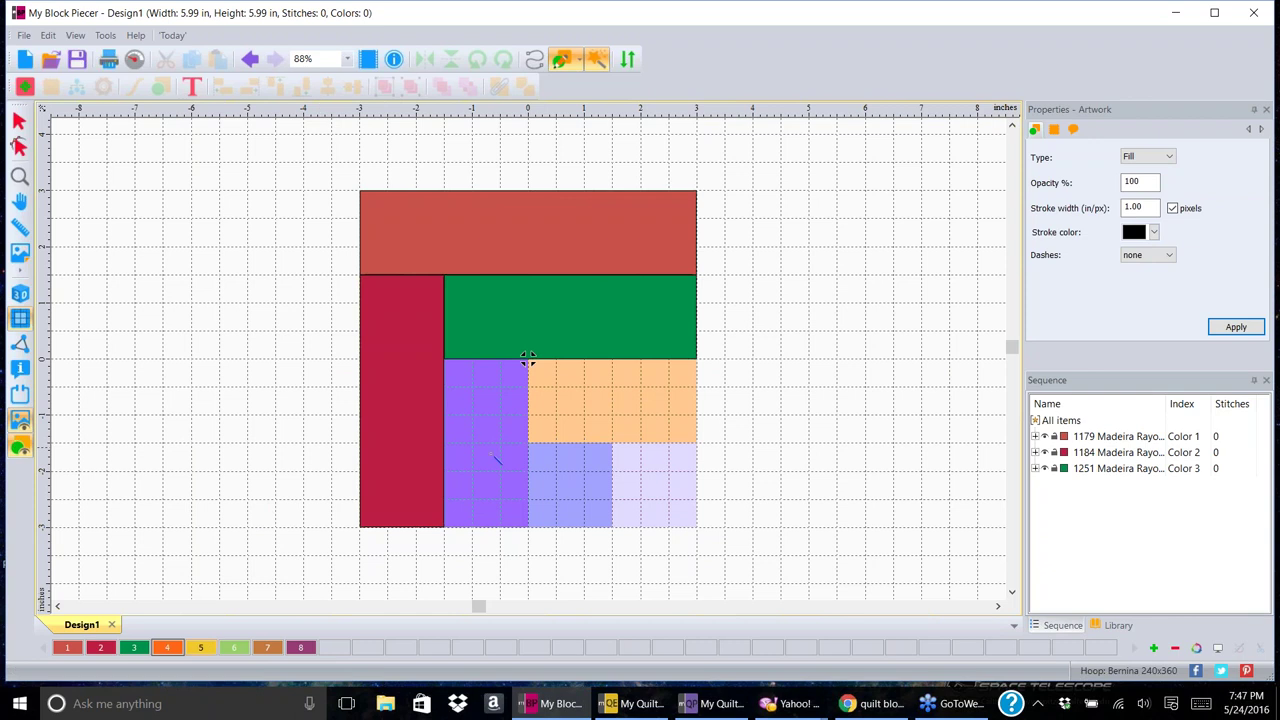
pyautogui.click(527, 357)
pyautogui.click(200, 648)
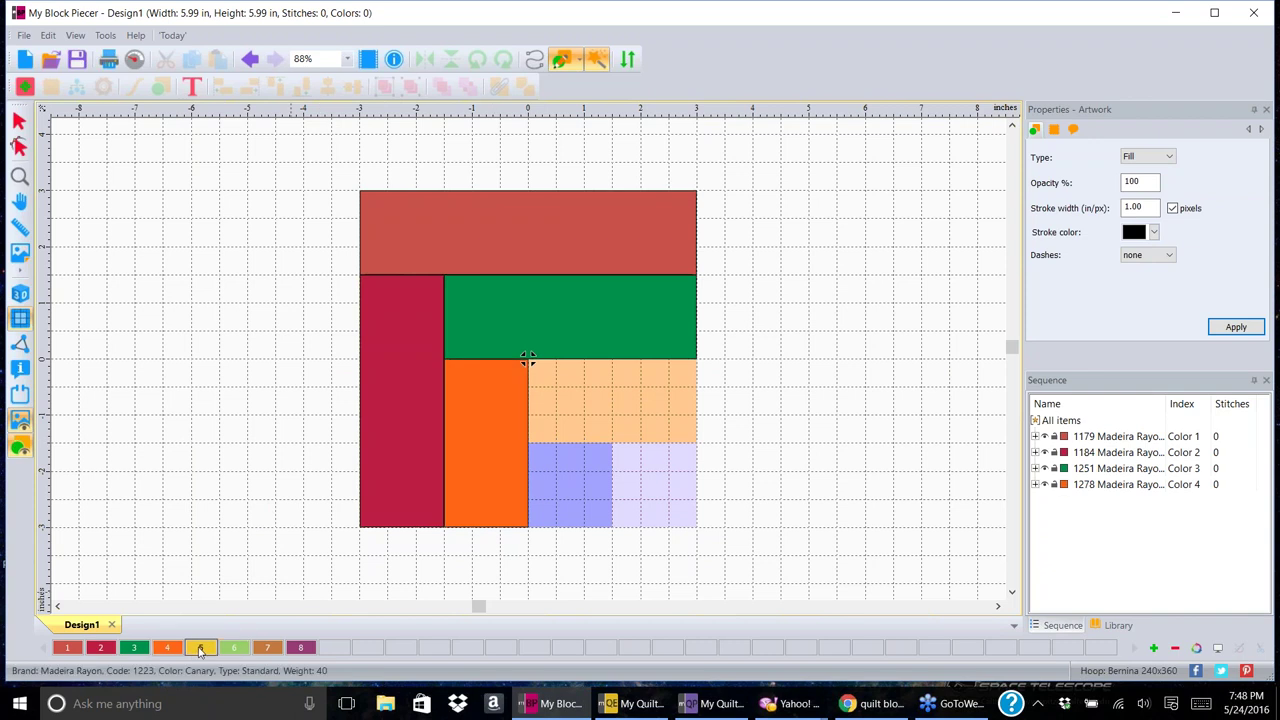
pyautogui.click(527, 357)
# - Trace the light blue square with color 6 and the pale lavender square with color 7
pyautogui.click(233, 648)
pyautogui.click(563, 511)
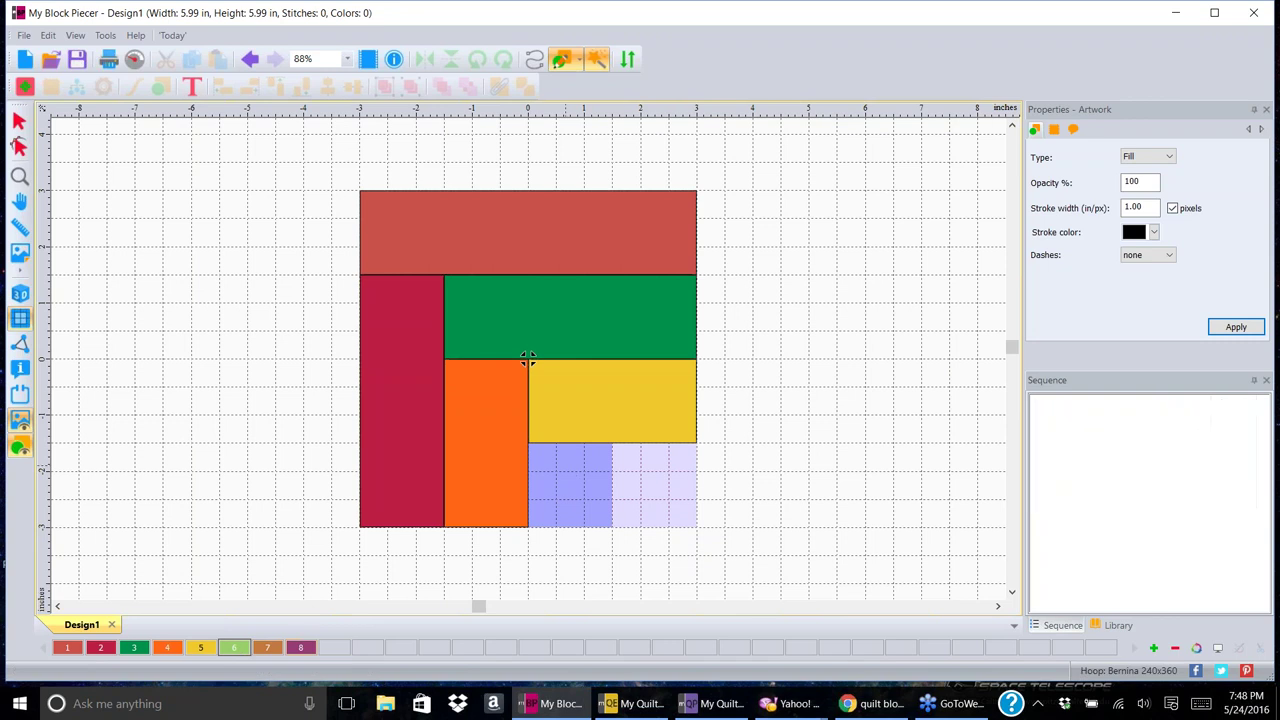
pyautogui.click(278, 648)
pyautogui.click(677, 486)
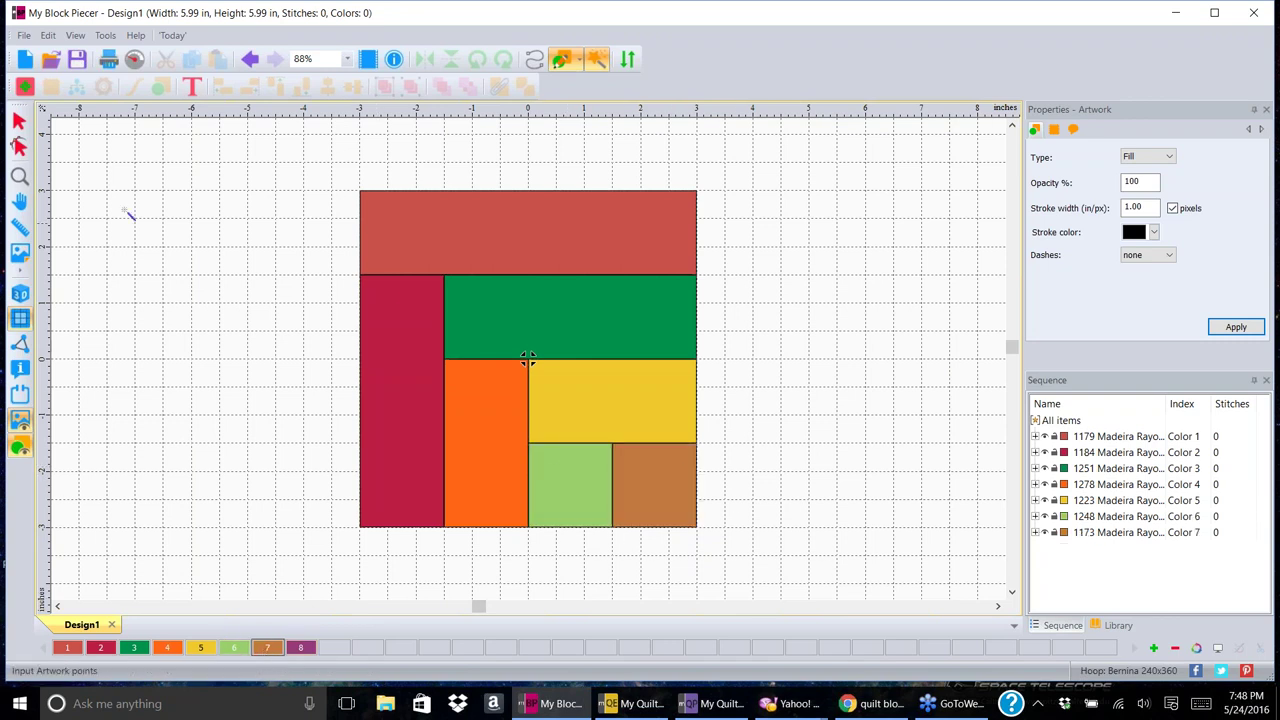
# - Select all seven block pieces and auto build their workflow units
pyautogui.click(19, 121)
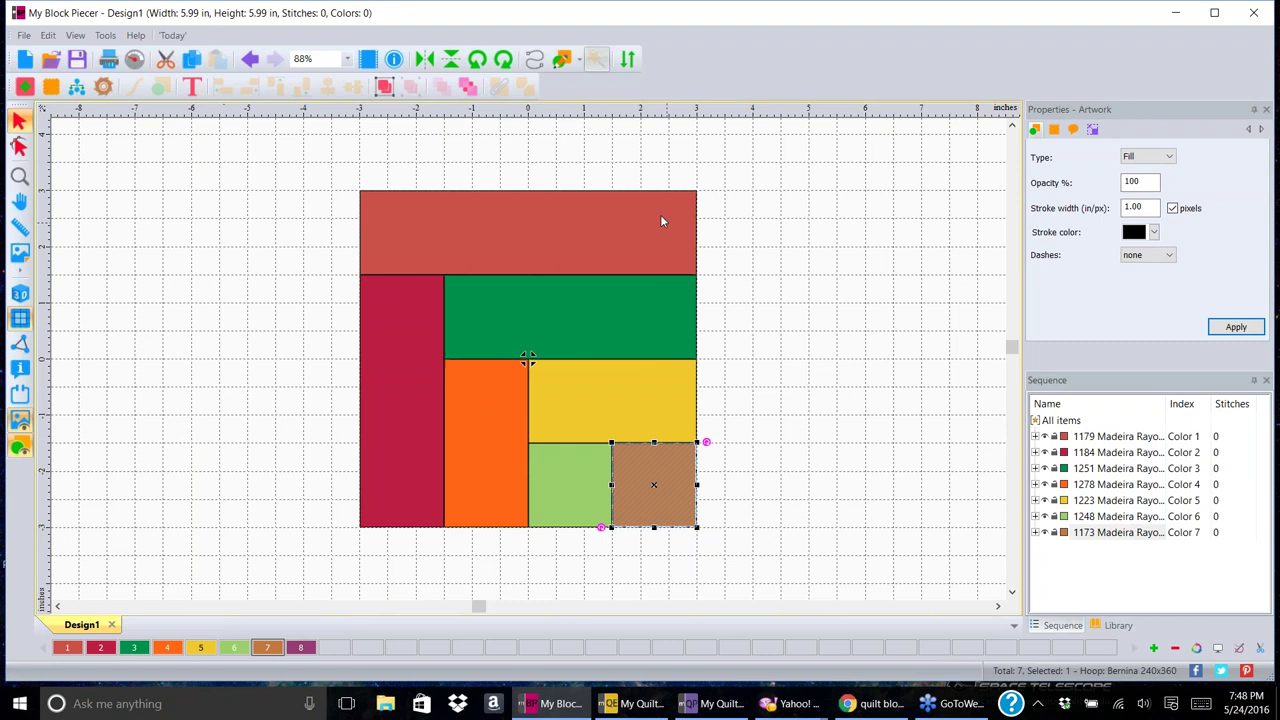
pyautogui.click(893, 263)
pyautogui.moveTo(300, 143); pyautogui.dragTo(815, 601)
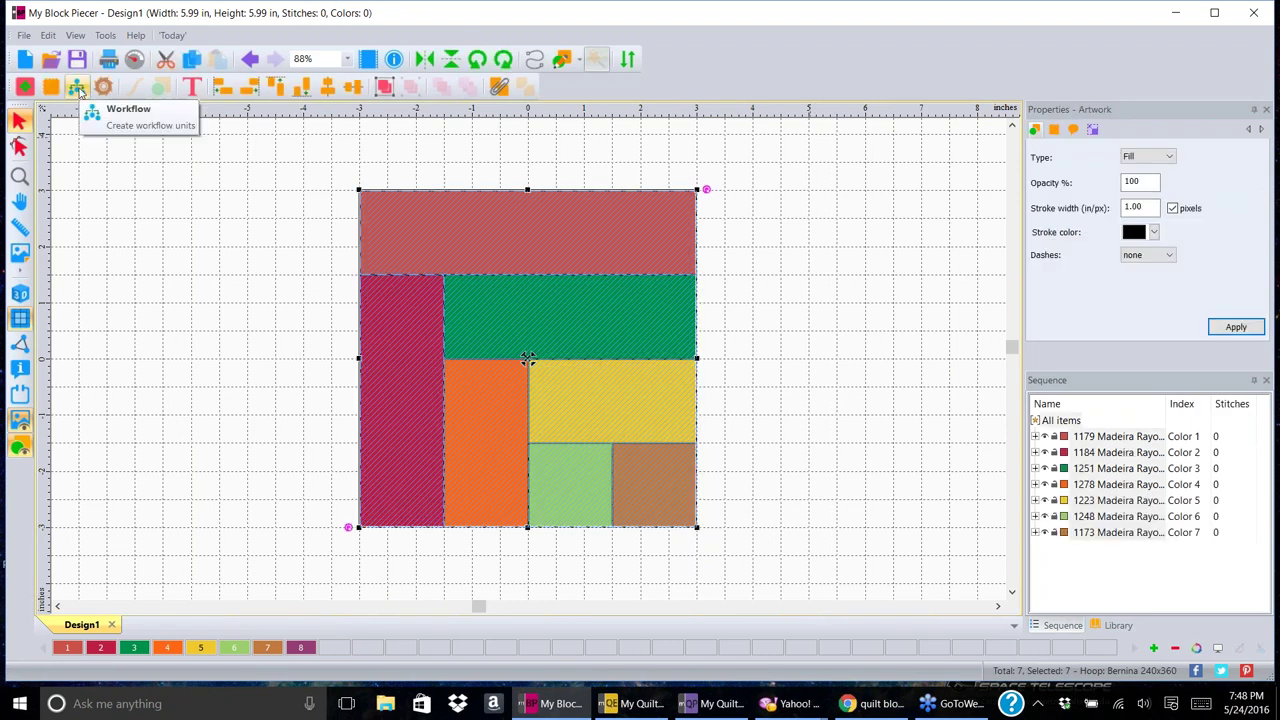
pyautogui.click(77, 88)
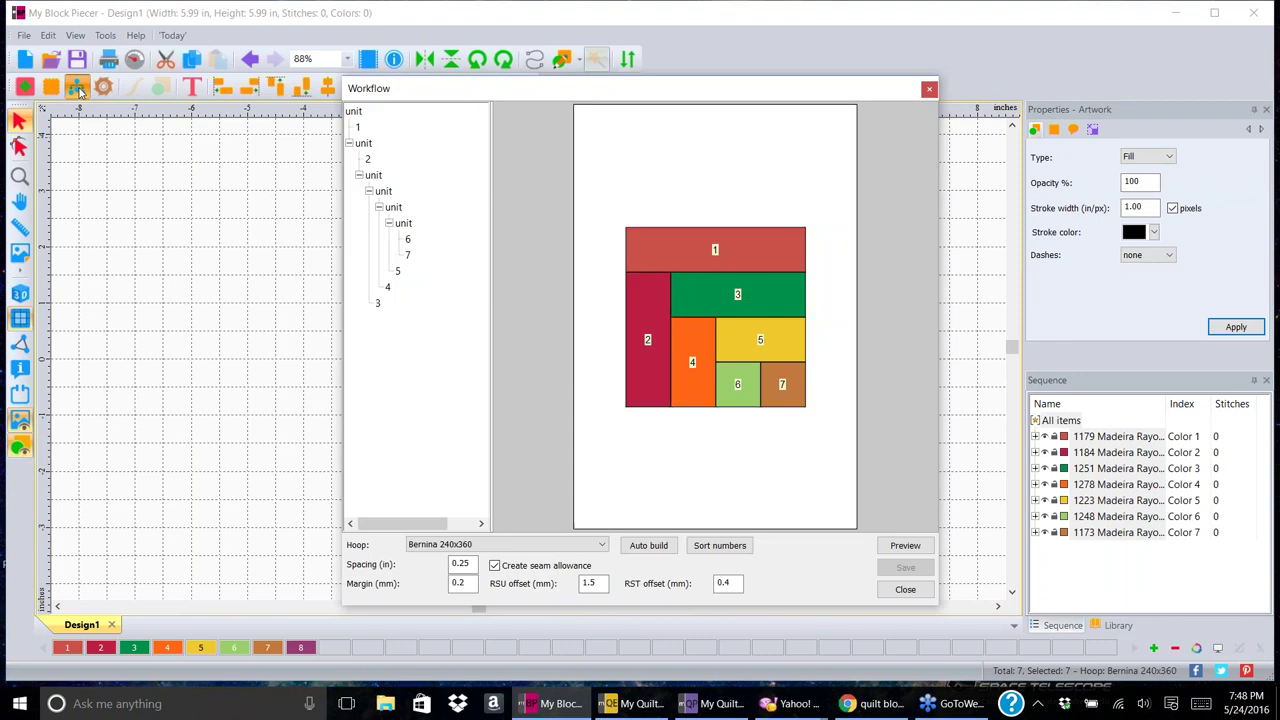
pyautogui.click(650, 550)
# - Preview the workflow's stitching layout, and sort the piece numbers into piecing order from the unit view
pyautogui.click(927, 545)
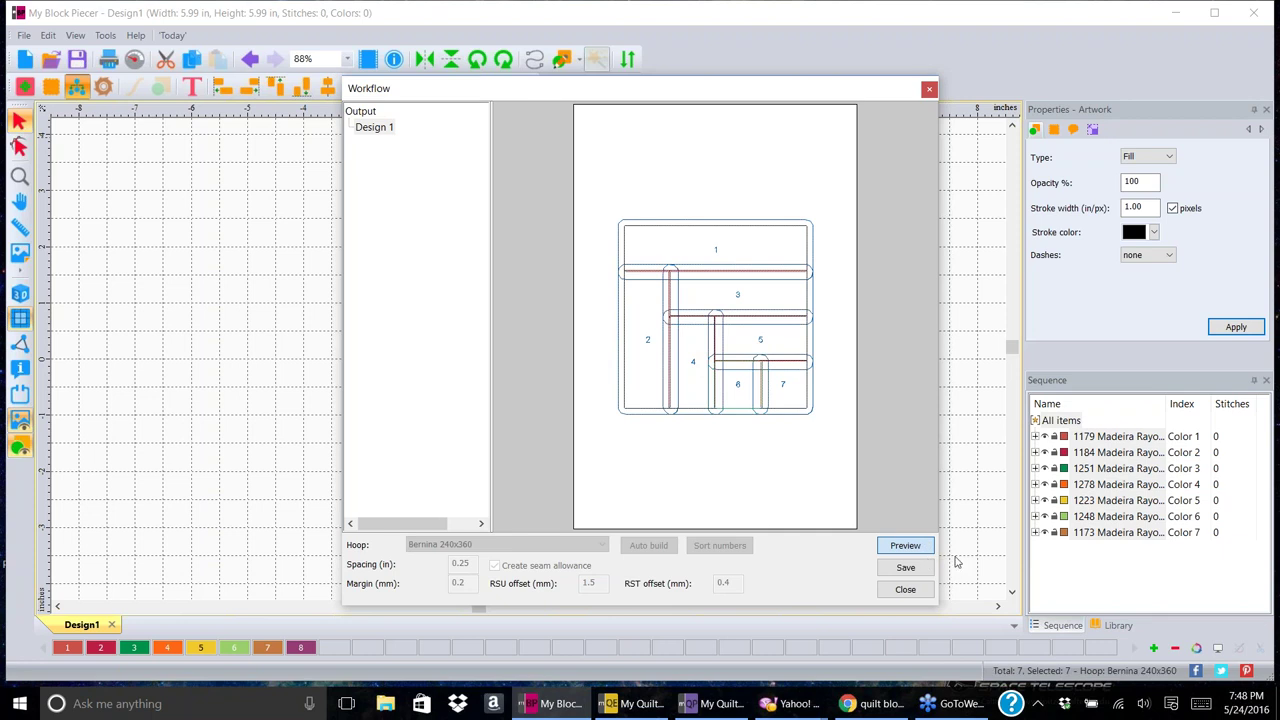
pyautogui.click(895, 550)
pyautogui.click(895, 550)
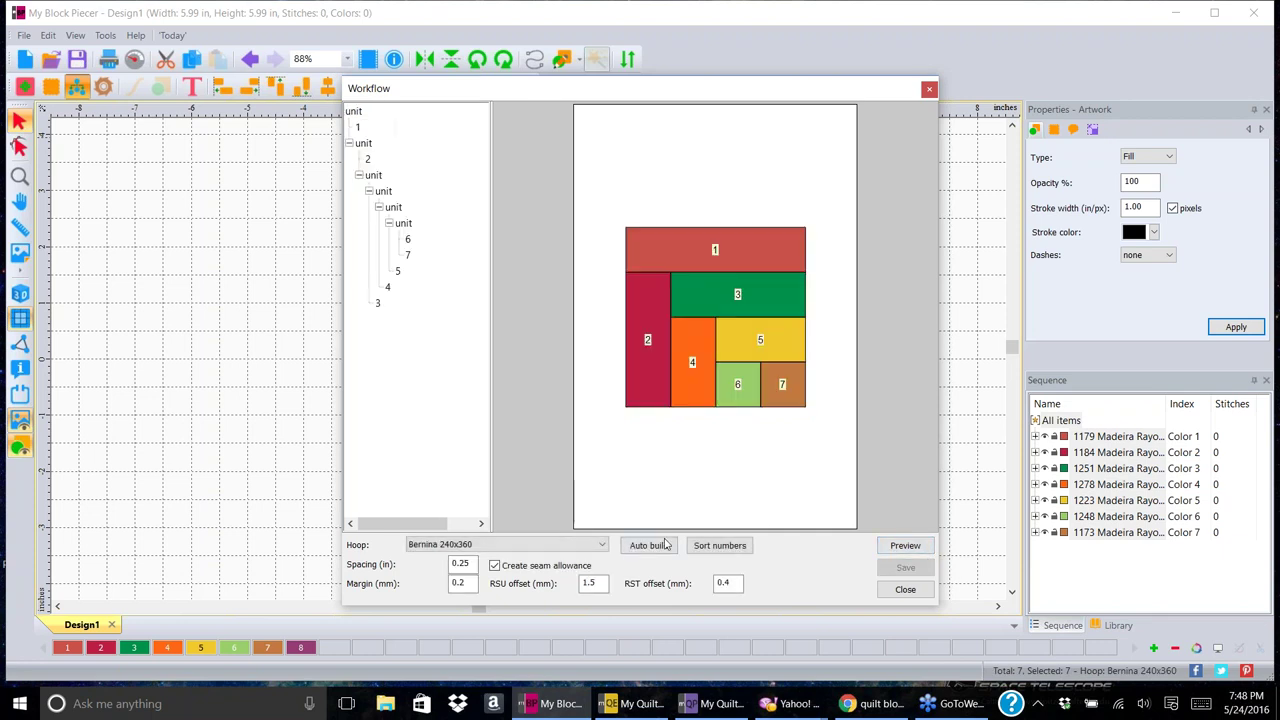
pyautogui.click(722, 547)
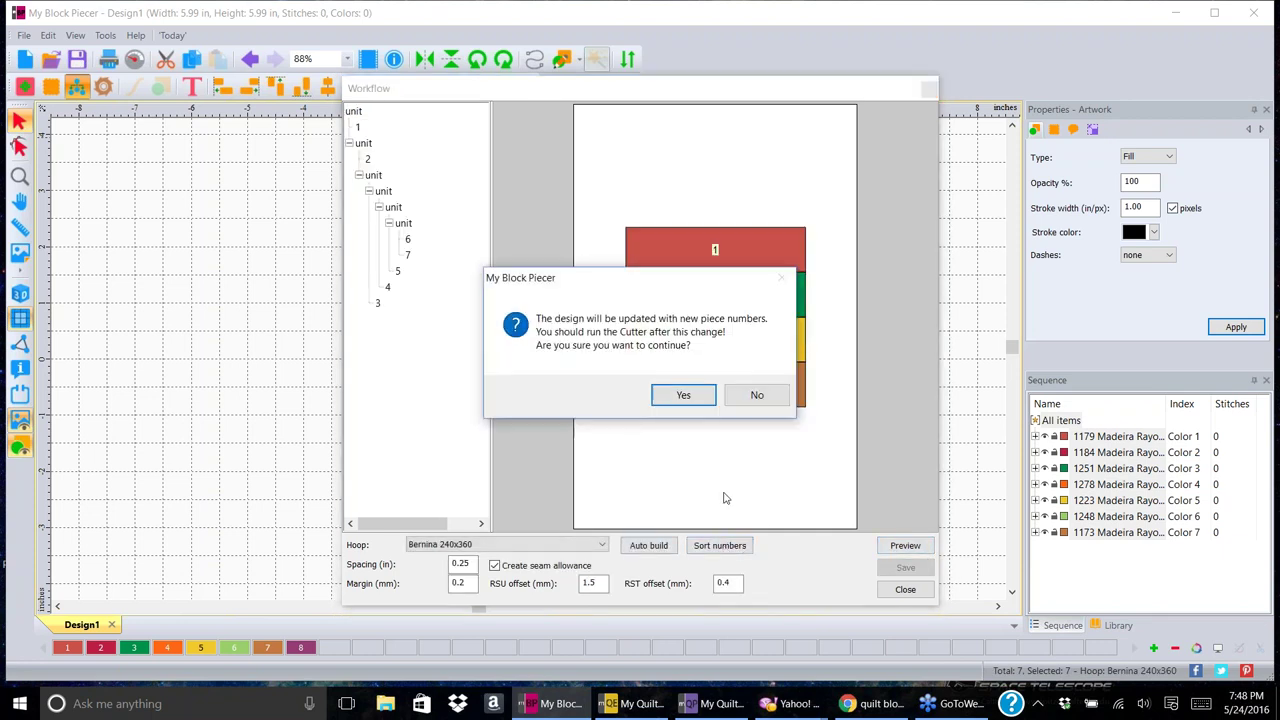
pyautogui.click(686, 395)
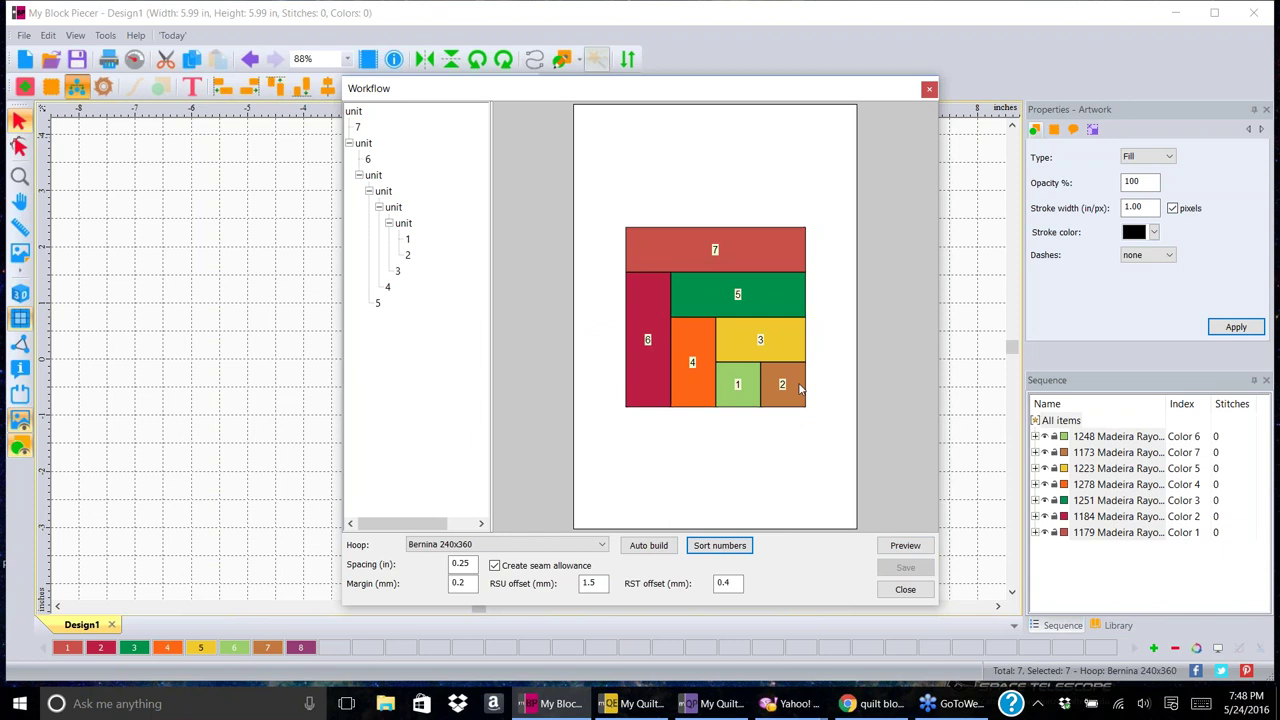
# - Preview the sorted workflow's stitching layout, close the workflow and deselect the block pieces
pyautogui.click(905, 546)
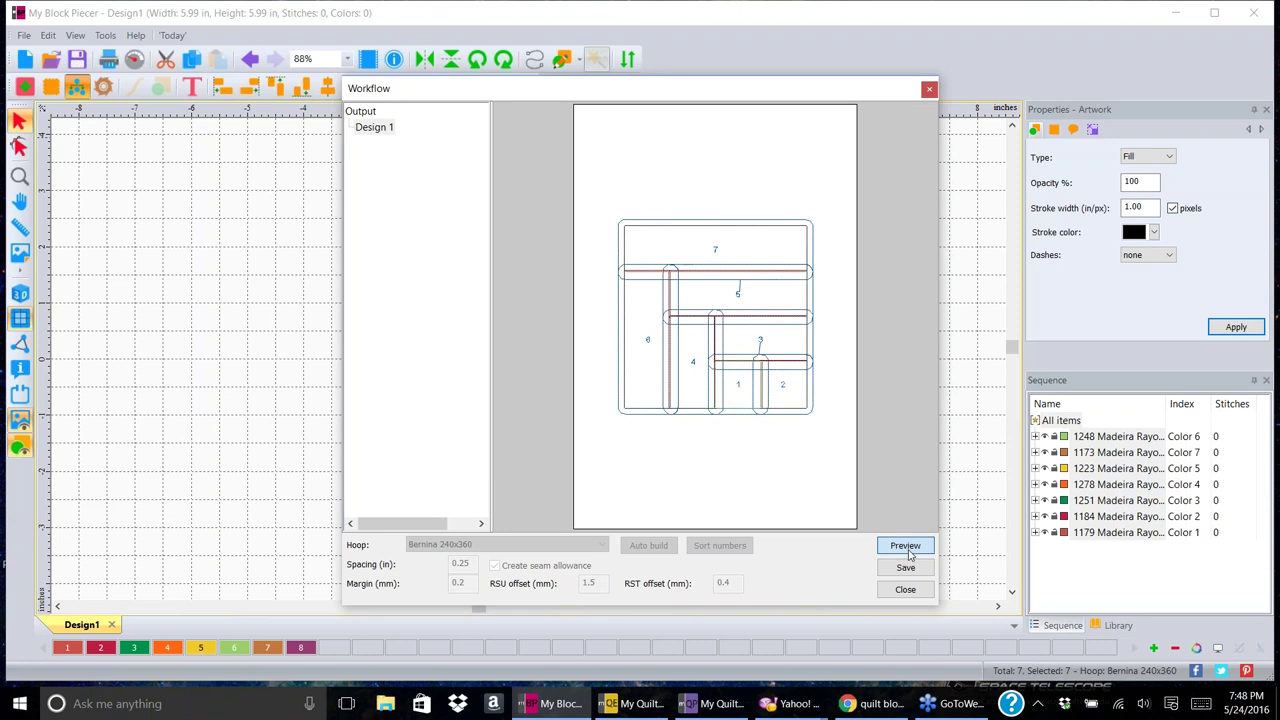
pyautogui.click(930, 92)
pyautogui.click(833, 333)
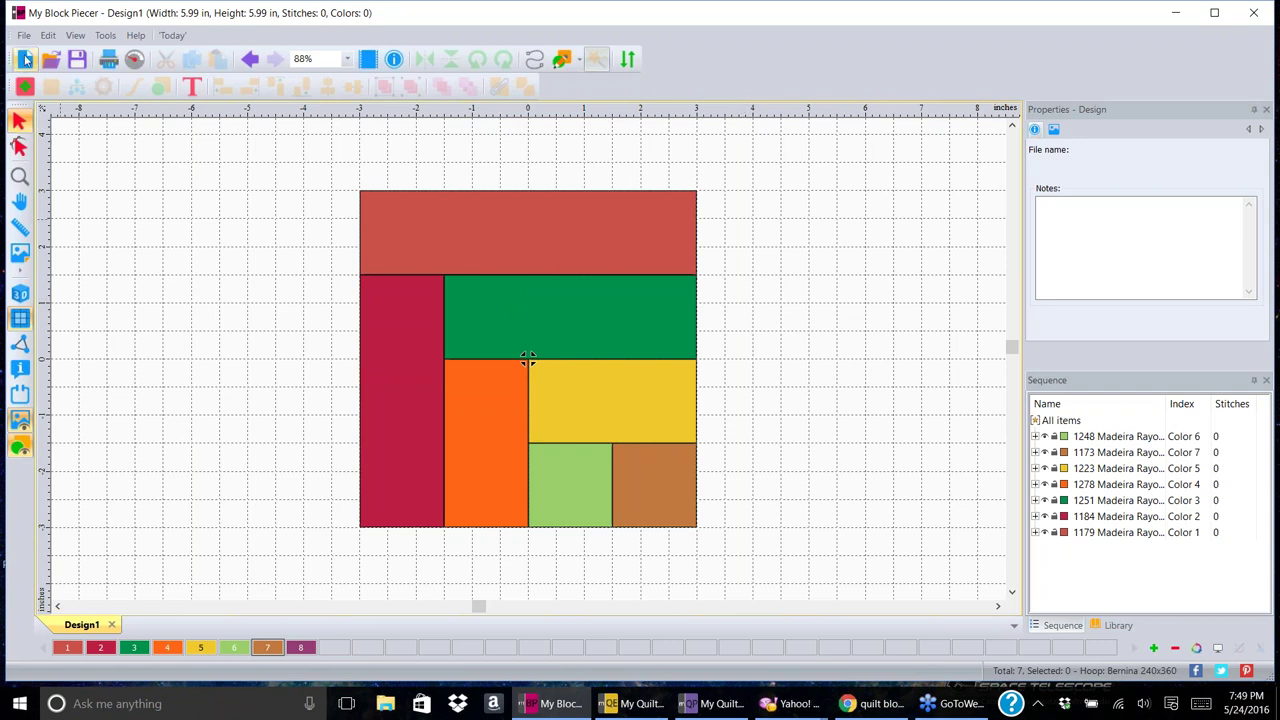
# - Create a new design and load the 4star image as its backdrop
pyautogui.click(25, 59)
pyautogui.click(21, 256)
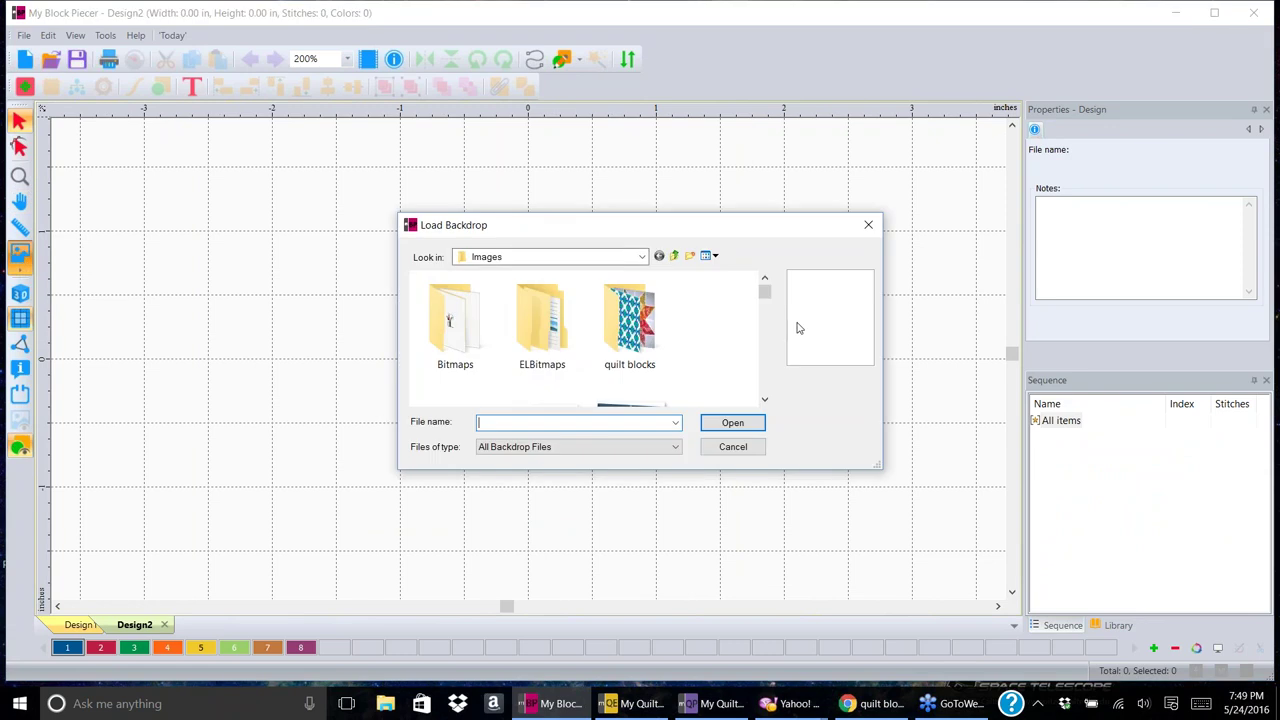
pyautogui.click(765, 401)
pyautogui.click(765, 401)
pyautogui.click(765, 401)
pyautogui.click(765, 401)
pyautogui.click(765, 401)
pyautogui.click(765, 401)
pyautogui.click(765, 401)
pyautogui.click(765, 401)
pyautogui.click(765, 401)
pyautogui.click(765, 278)
pyautogui.click(765, 278)
pyautogui.moveTo(766, 302); pyautogui.dragTo(765, 288)
pyautogui.click(765, 401)
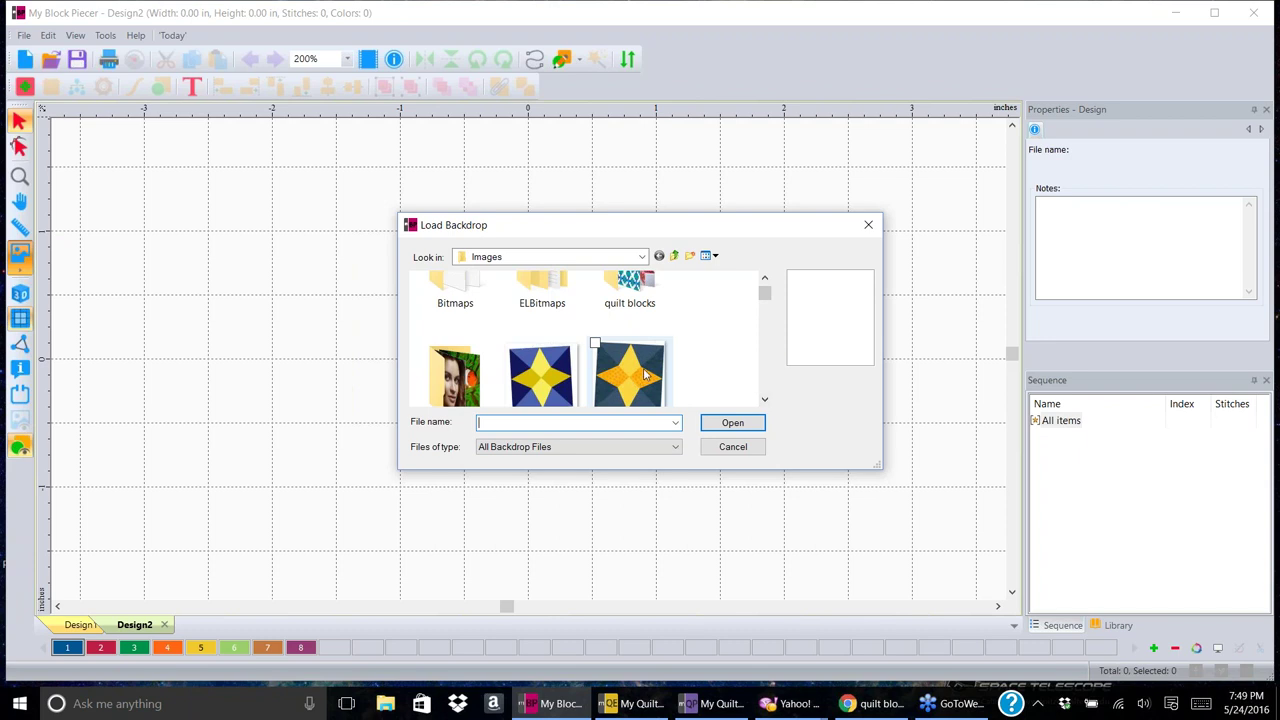
pyautogui.click(629, 350)
pyautogui.click(740, 425)
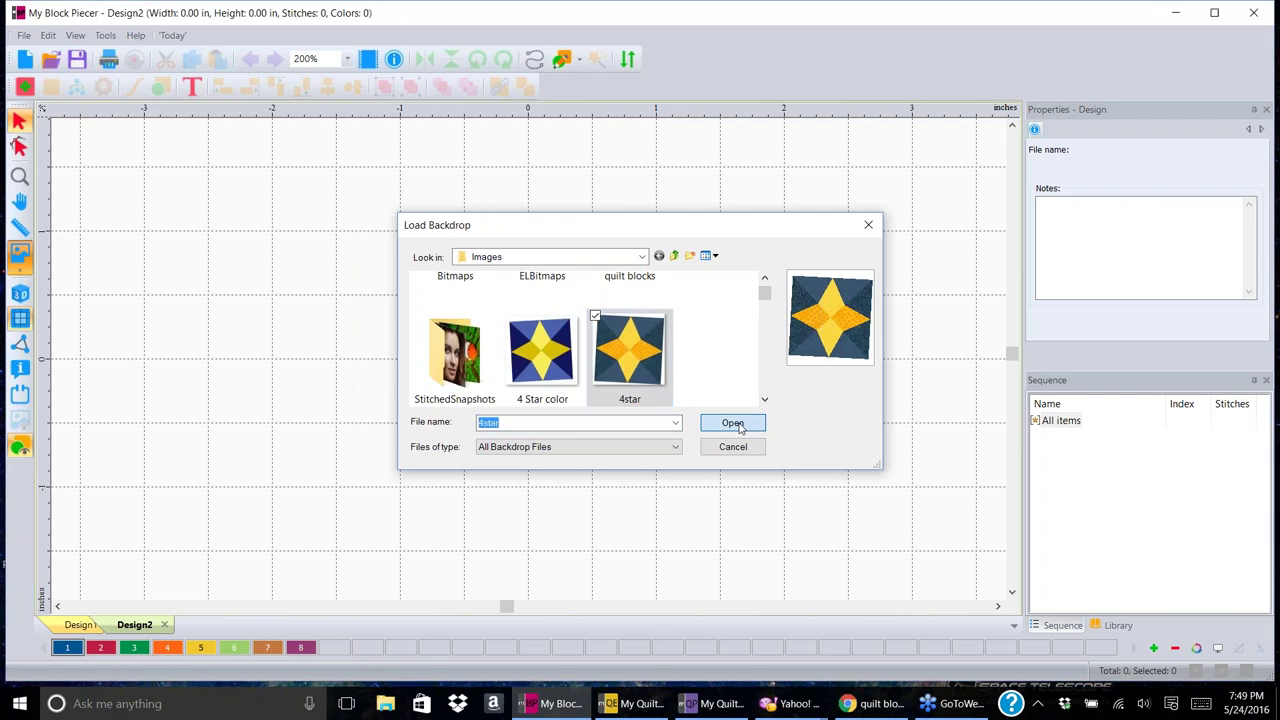
# - Try to auto-trace the blue patch beside the star's top point with color 1, check it without the backdrop, and delete it
pyautogui.click(565, 62)
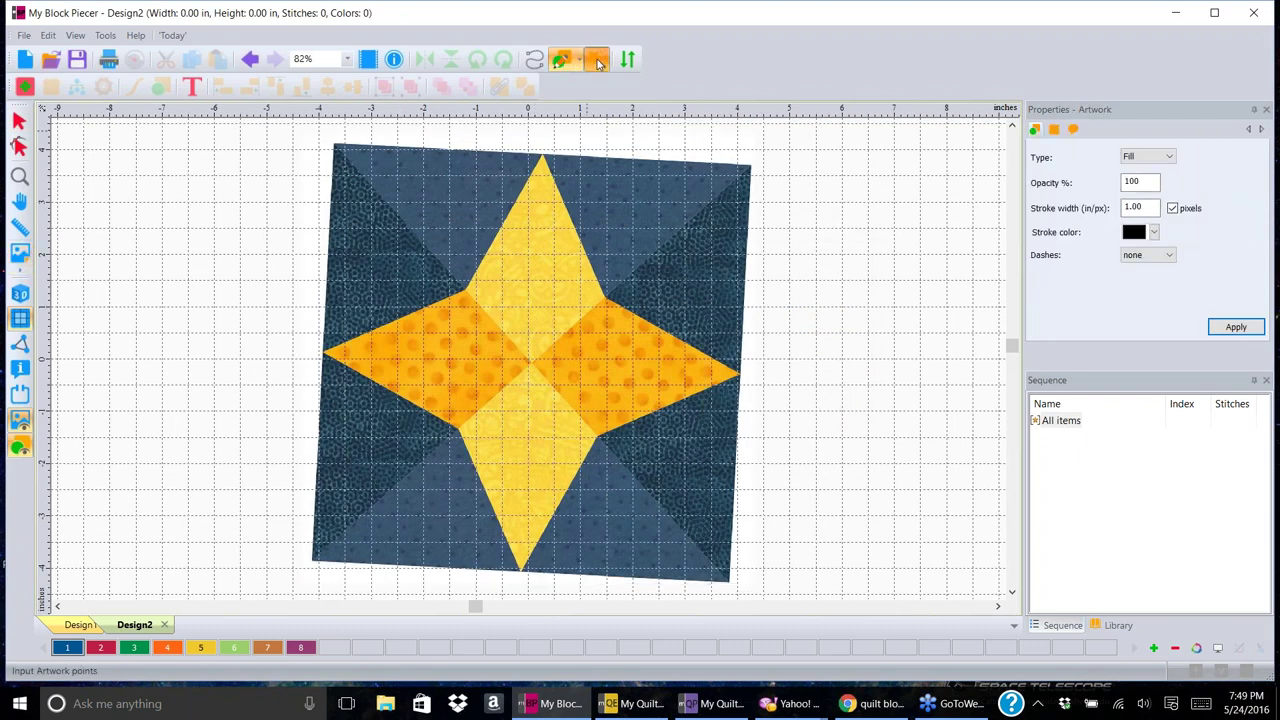
pyautogui.click(652, 197)
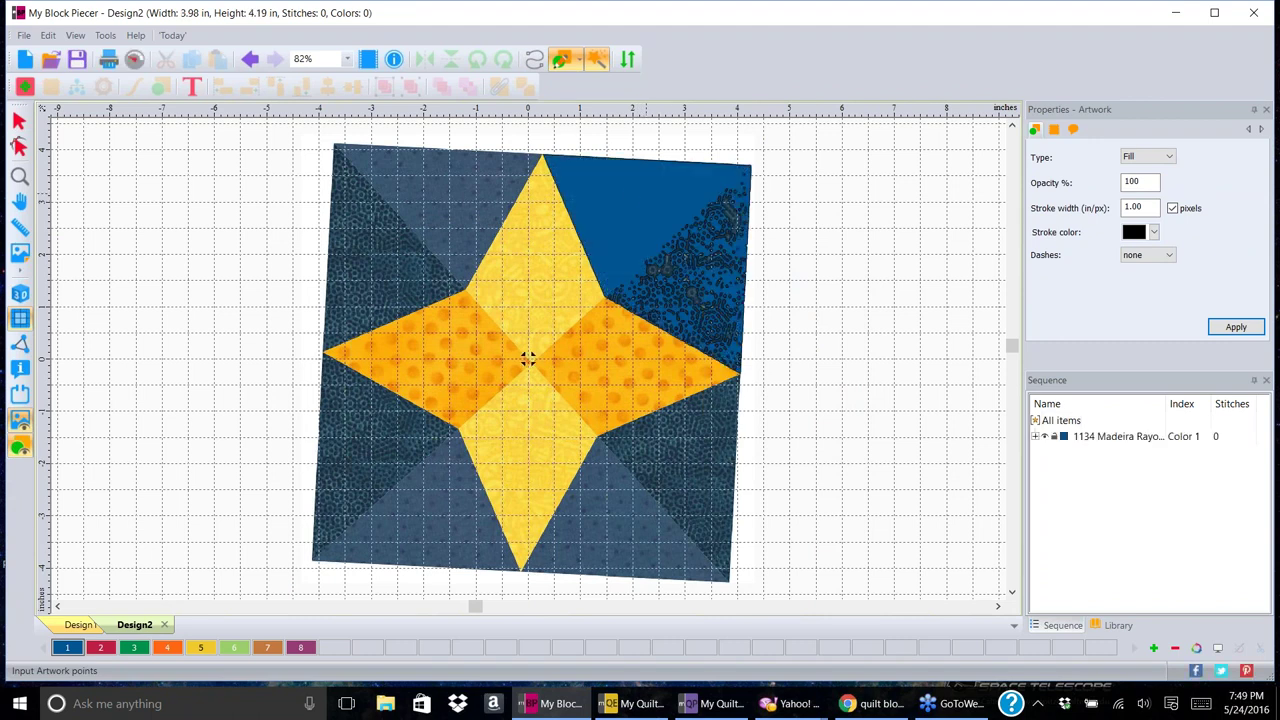
pyautogui.click(22, 424)
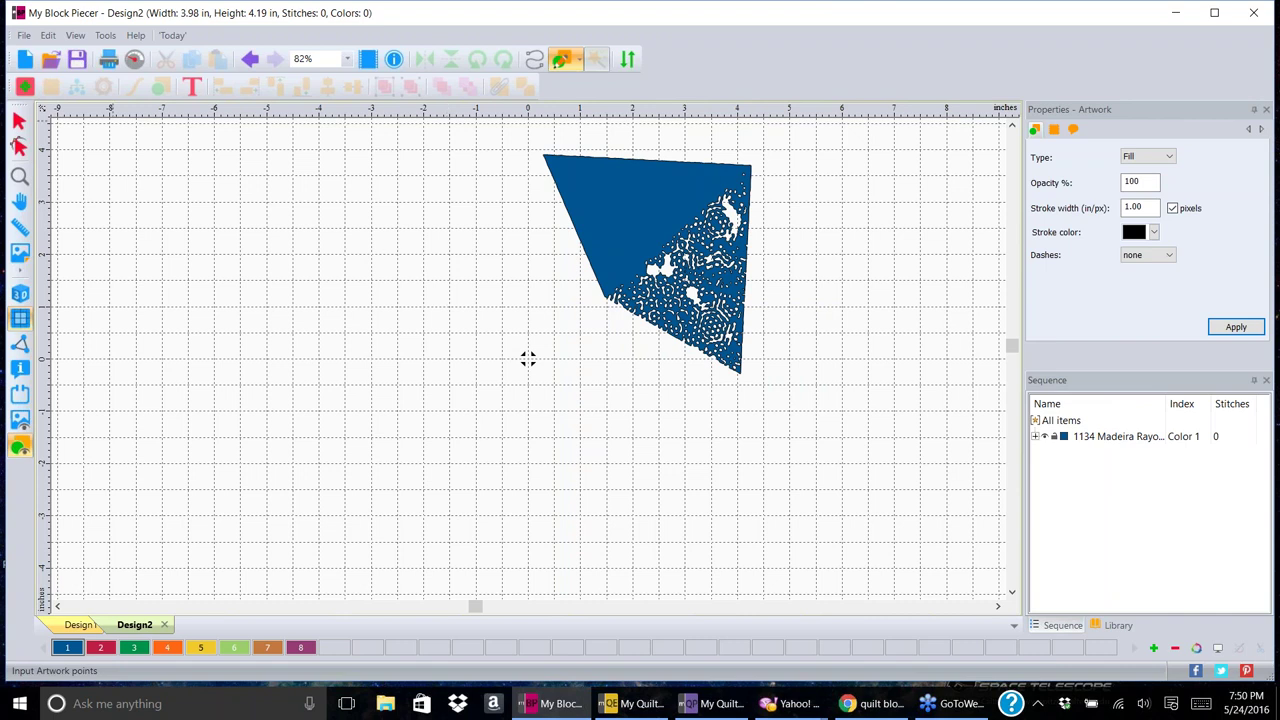
pyautogui.click(20, 420)
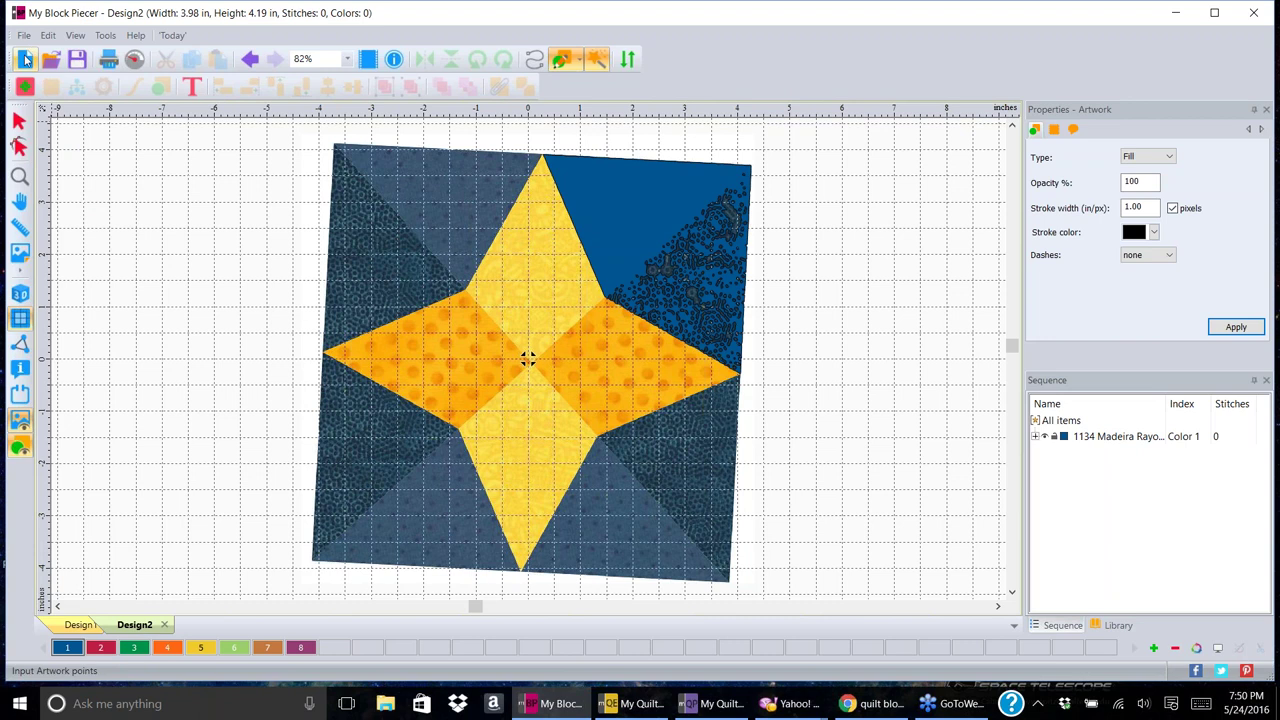
pyautogui.click(18, 121)
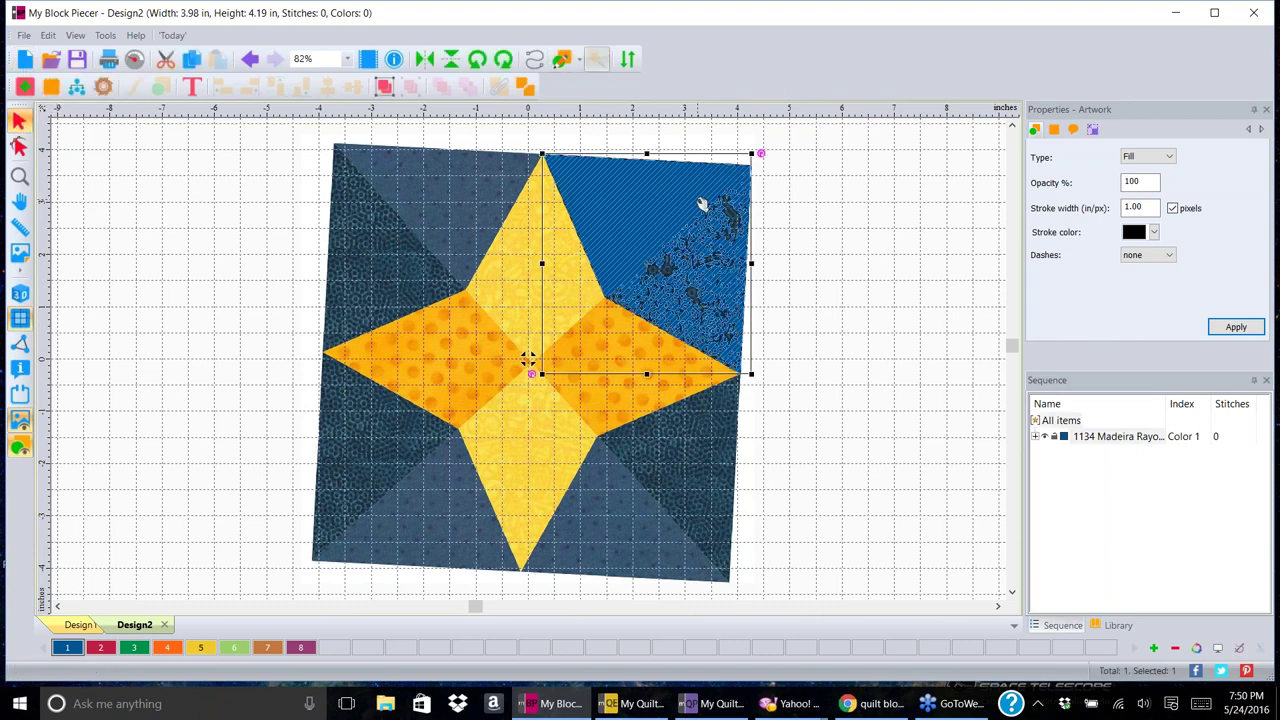
pyautogui.press('Delete')
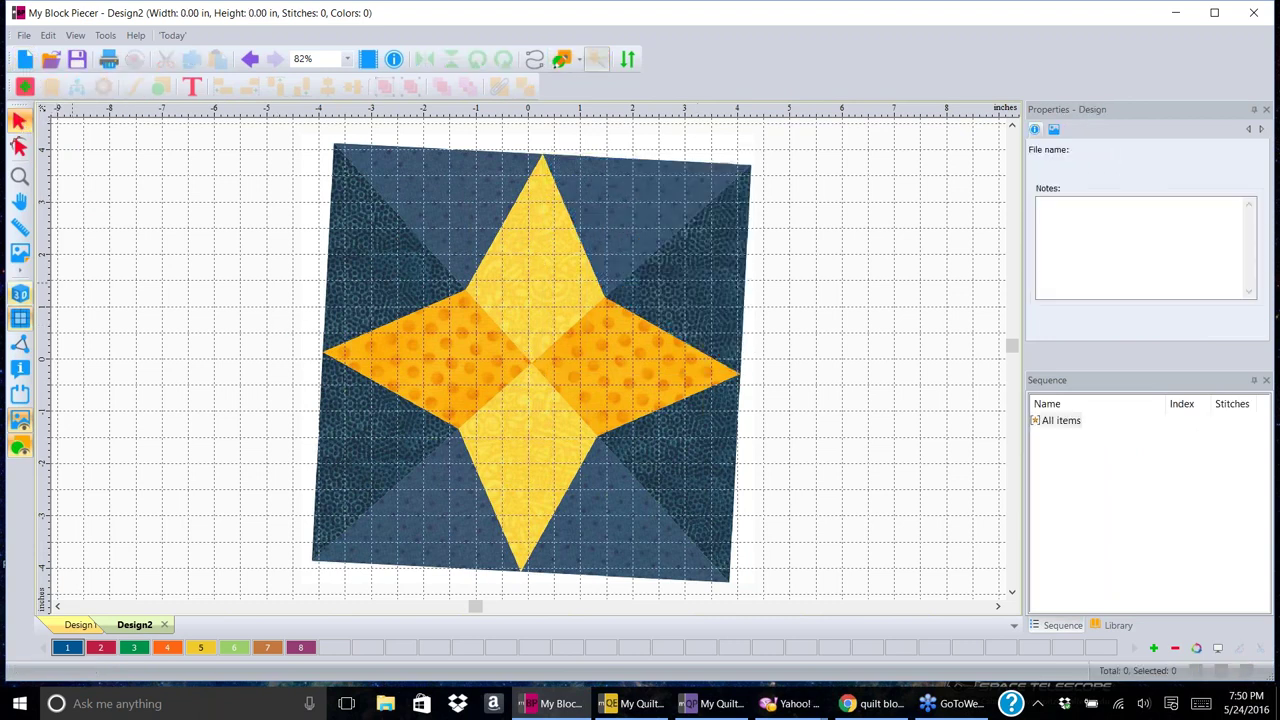
# - Straighten the tilted star backdrop by defining its horizon between the orange star points' outer tips
pyautogui.click(21, 275)
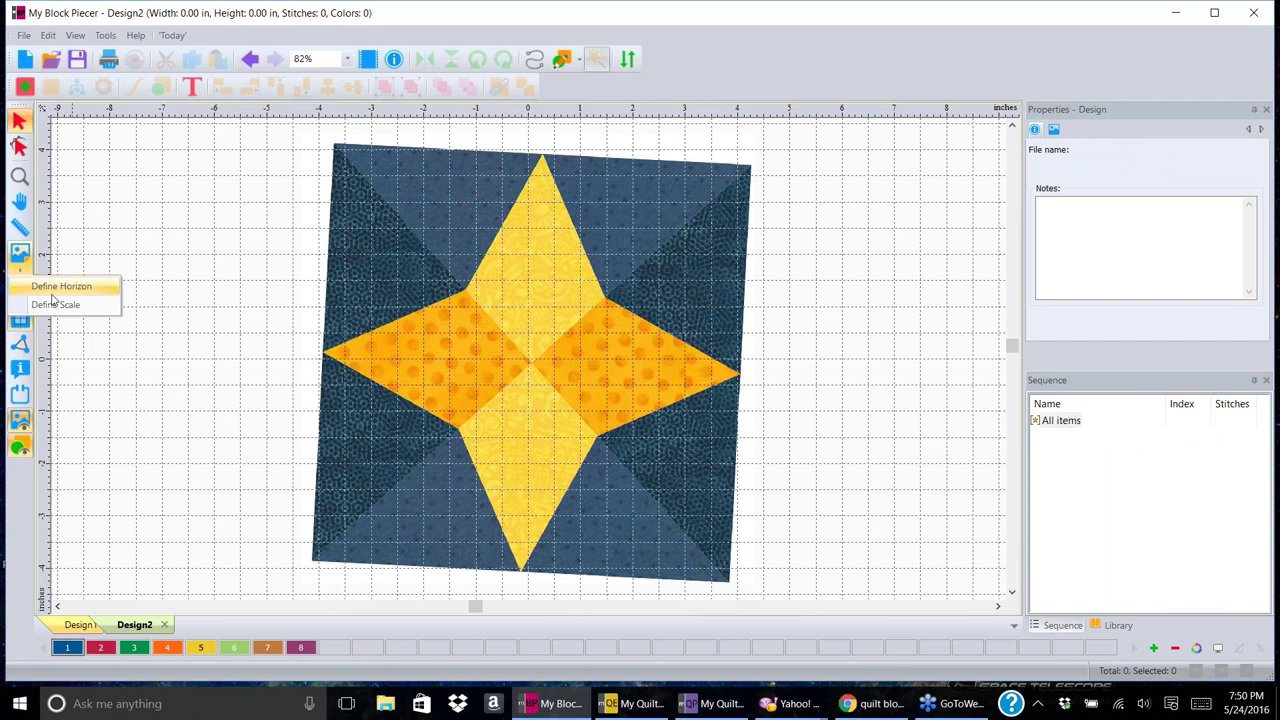
pyautogui.click(62, 287)
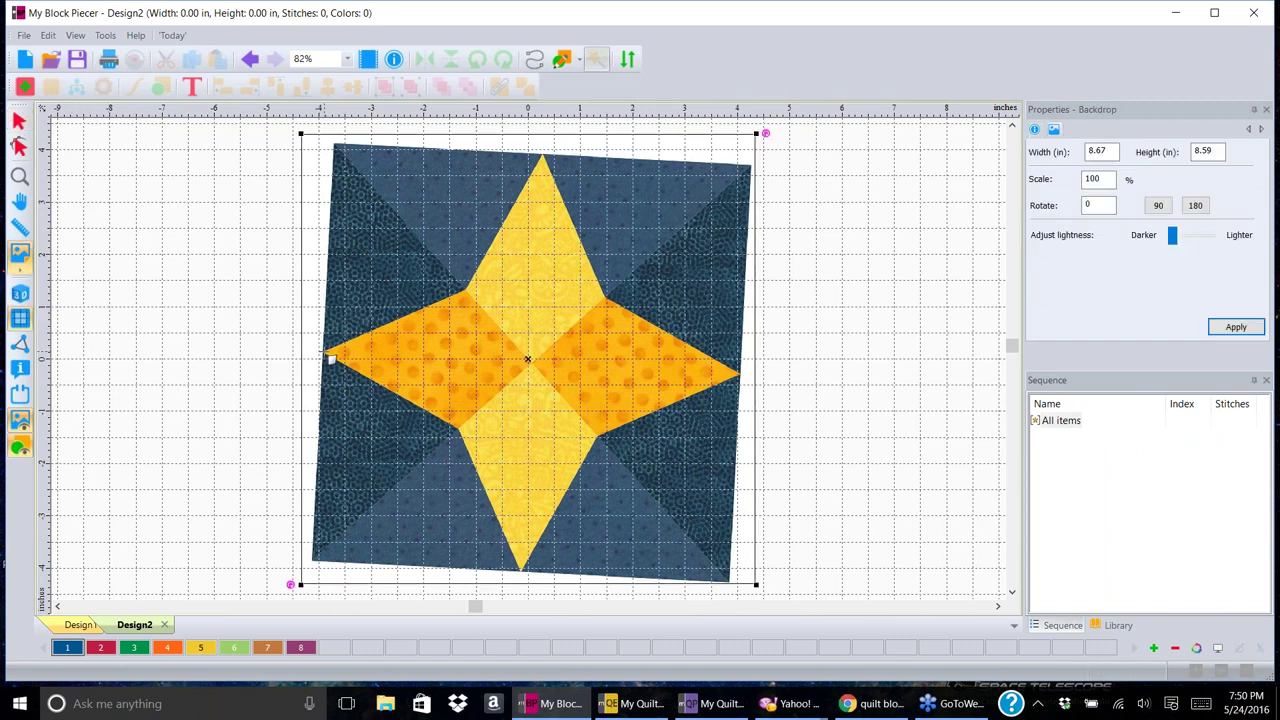
pyautogui.moveTo(330, 357)
pyautogui.mouseDown()
pyautogui.moveTo(414, 377)
pyautogui.moveTo(894, 420)
pyautogui.moveTo(781, 375)
pyautogui.moveTo(740, 374)
pyautogui.mouseUp()
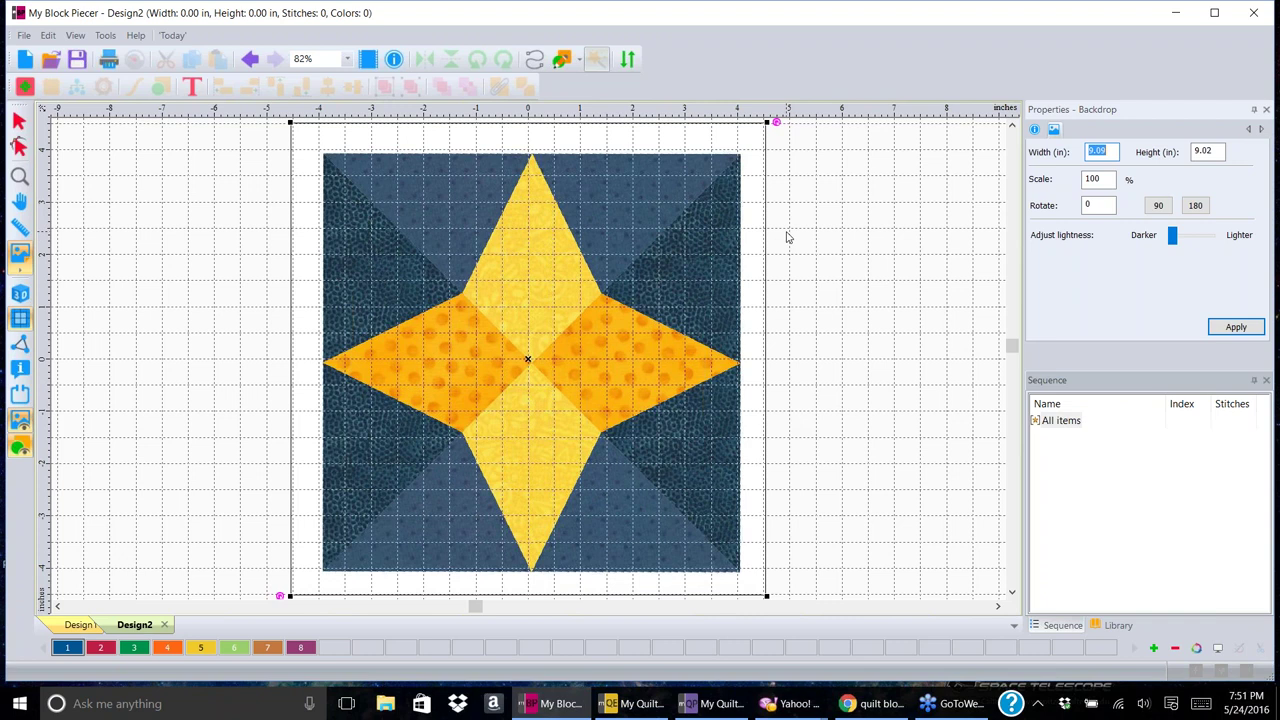
pyautogui.scroll(2, 787, 237)
pyautogui.click(480, 340)
pyautogui.moveTo(527, 407); pyautogui.dragTo(548, 404)
pyautogui.press('Home')
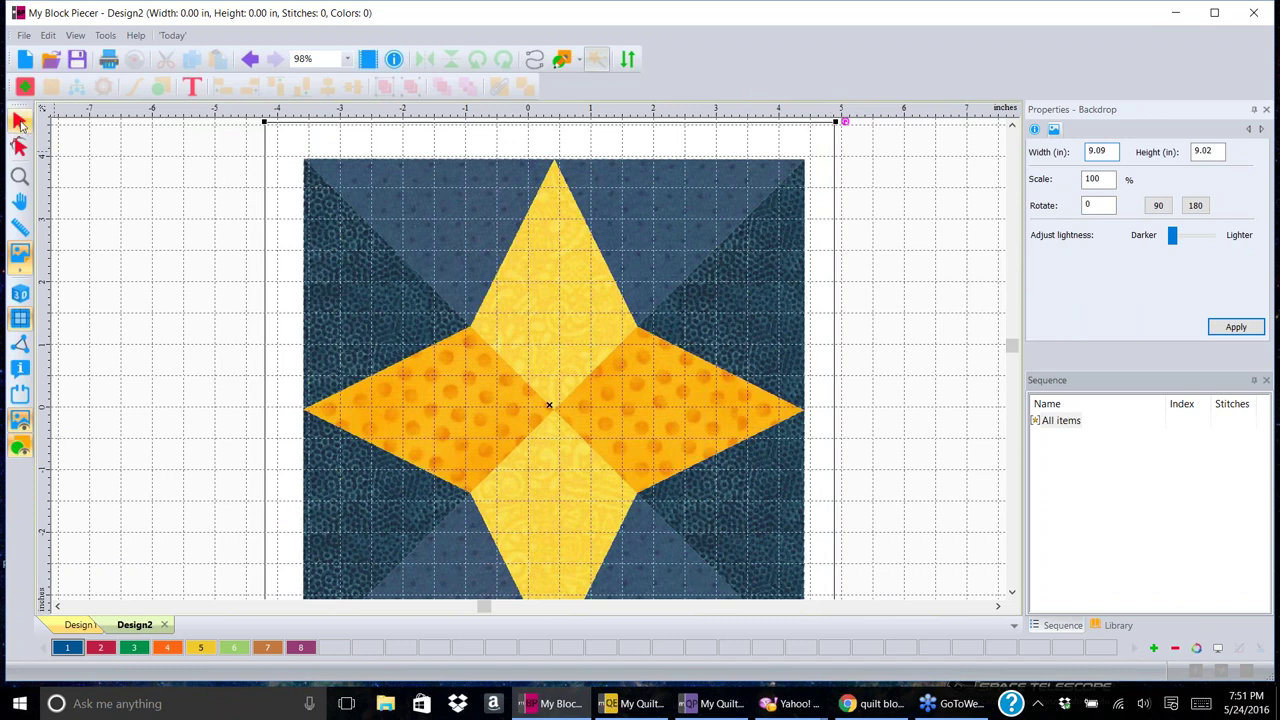
# - Refine the backdrop's horizon in two passes along the block's top edge, from corner to corner
pyautogui.click(20, 254)
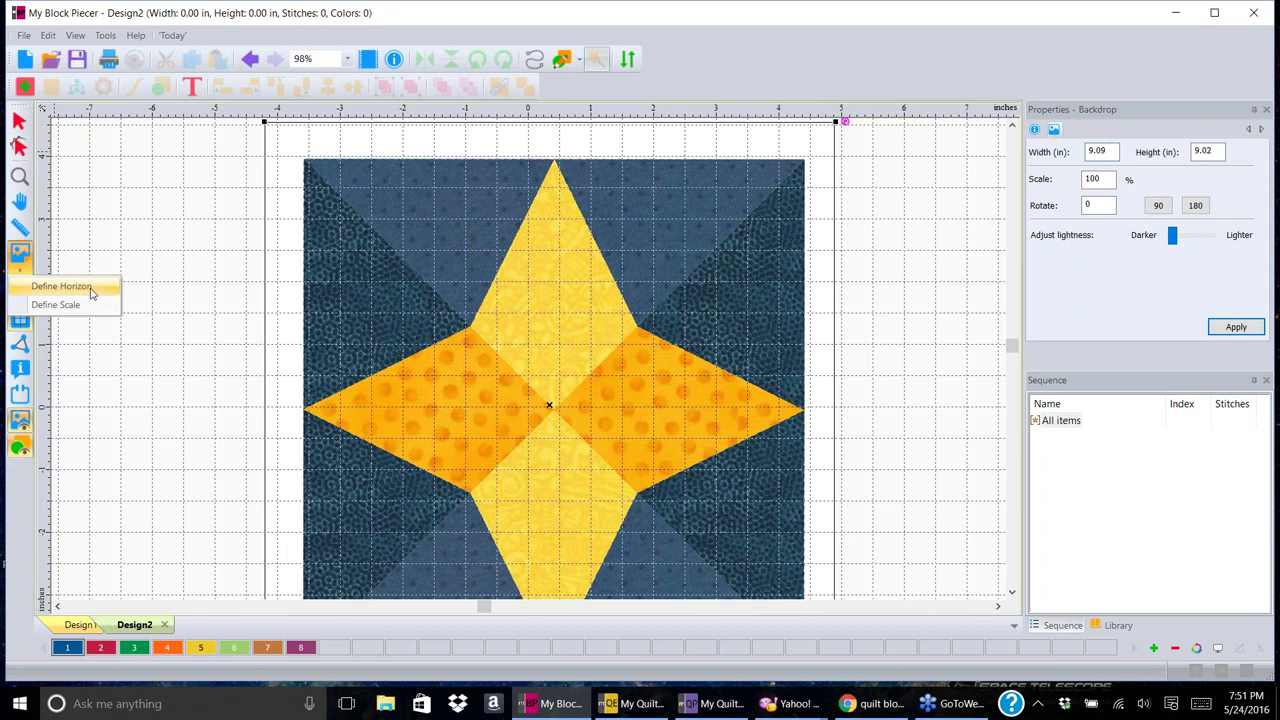
pyautogui.click(90, 288)
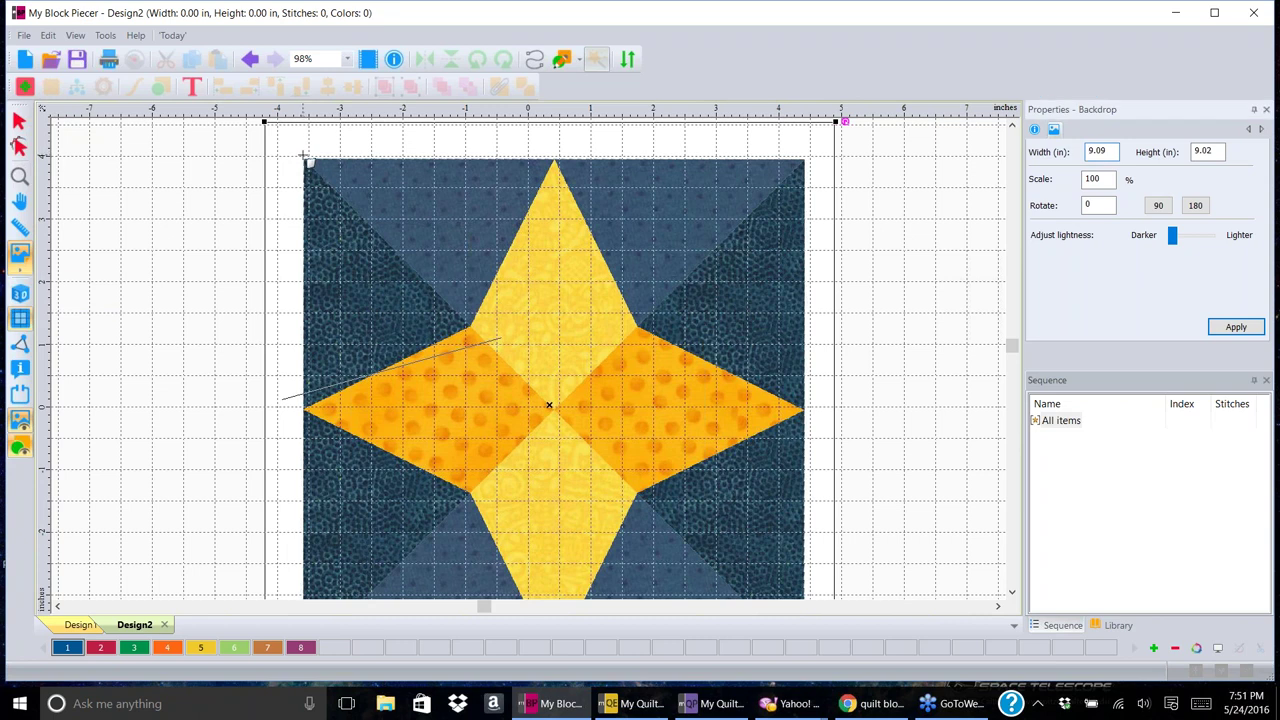
pyautogui.moveTo(308, 160); pyautogui.dragTo(817, 162)
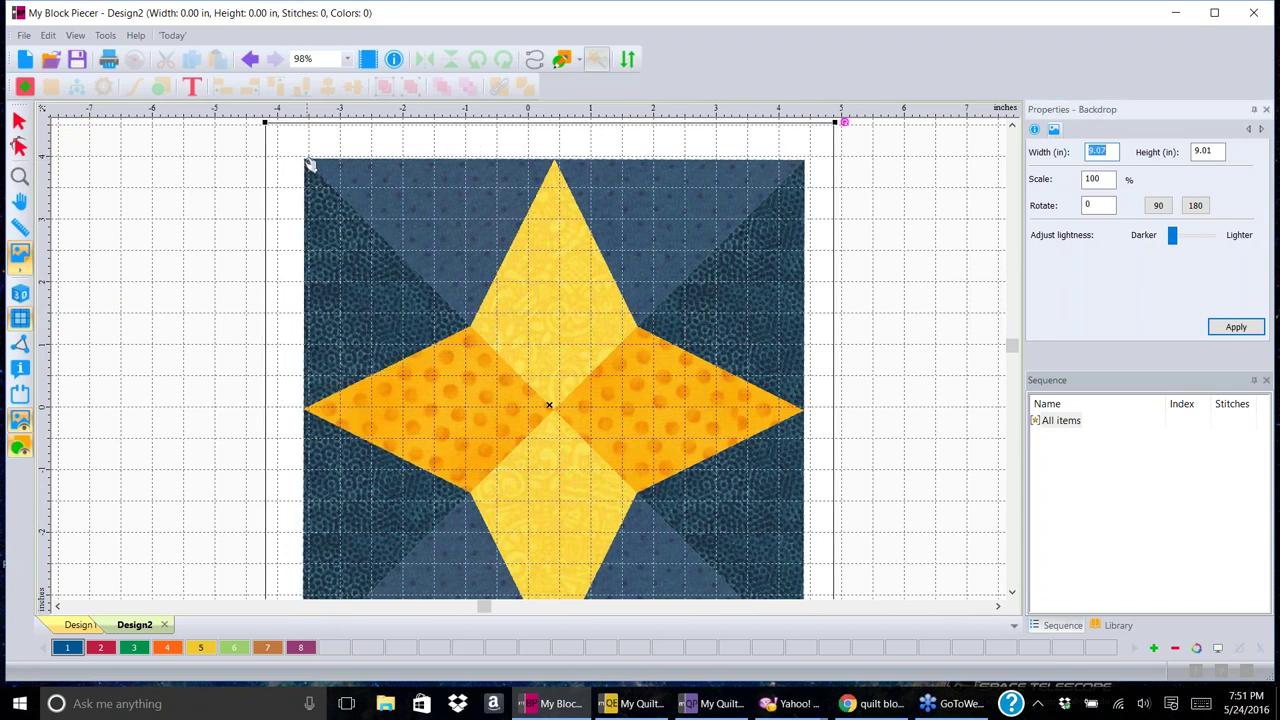
pyautogui.press('space')
pyautogui.click(19, 256)
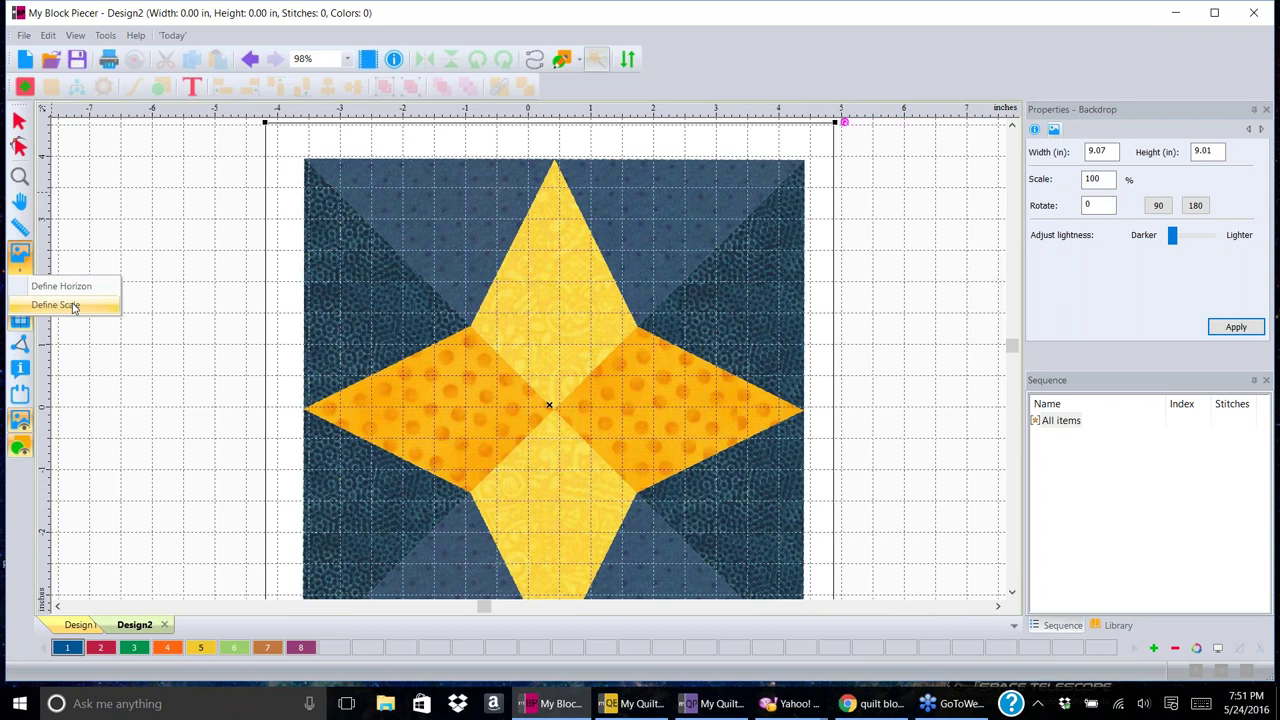
pyautogui.click(60, 284)
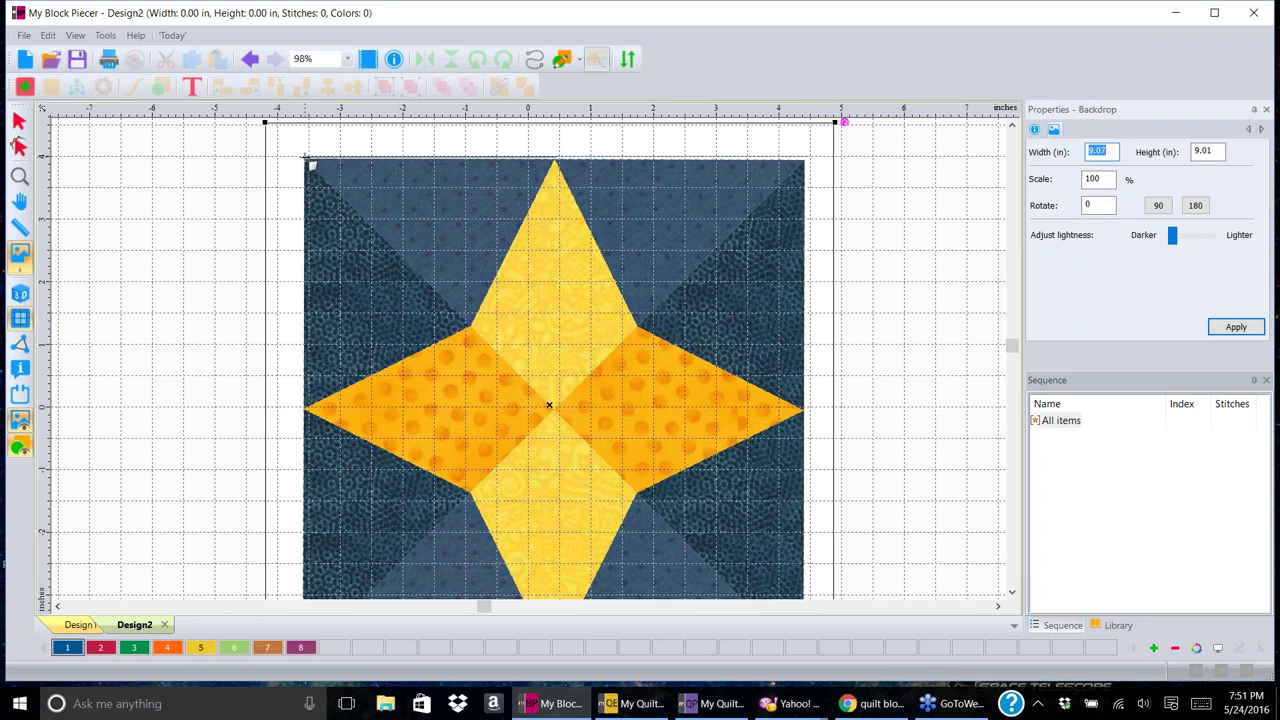
pyautogui.click(310, 165)
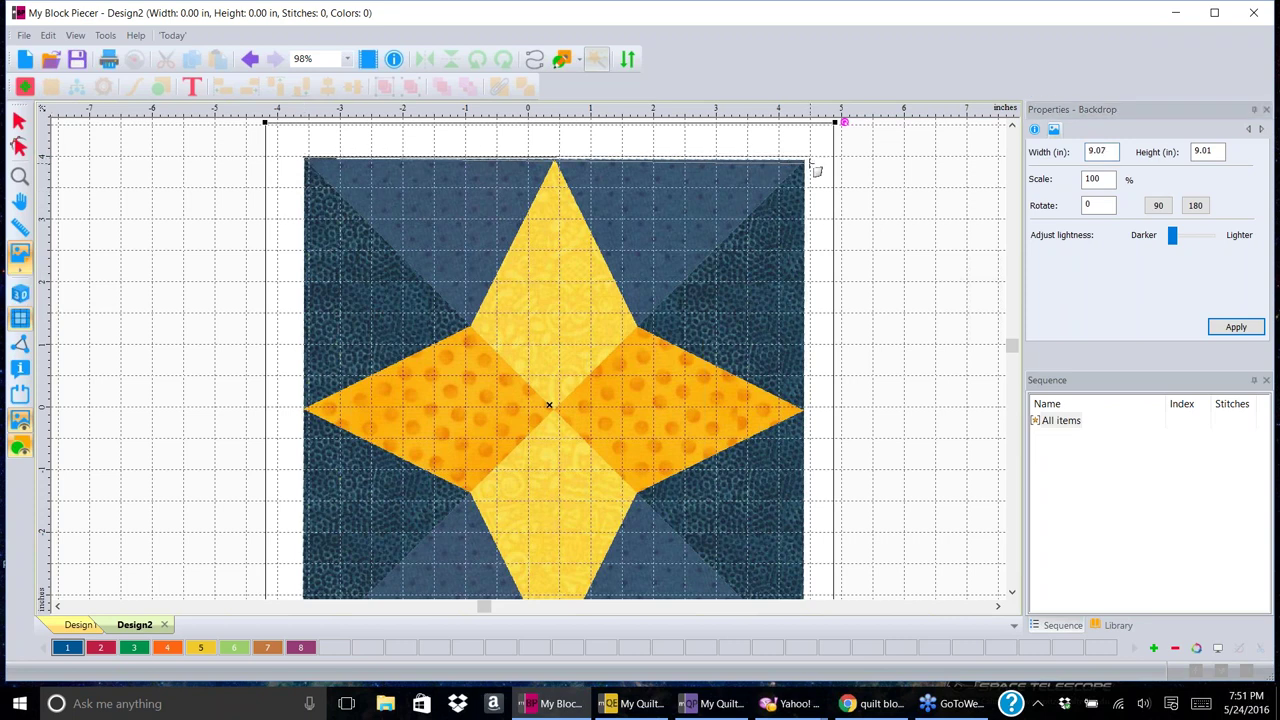
pyautogui.moveTo(812, 168); pyautogui.dragTo(815, 166)
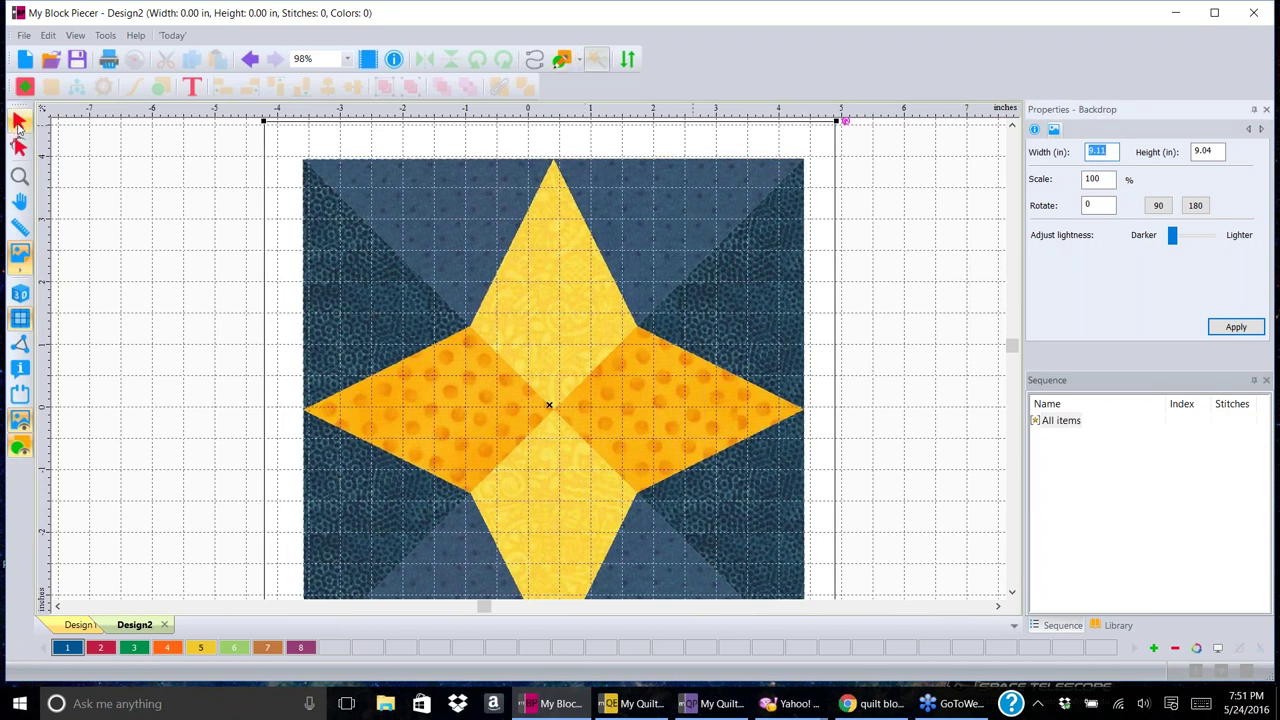
pyautogui.click(19, 124)
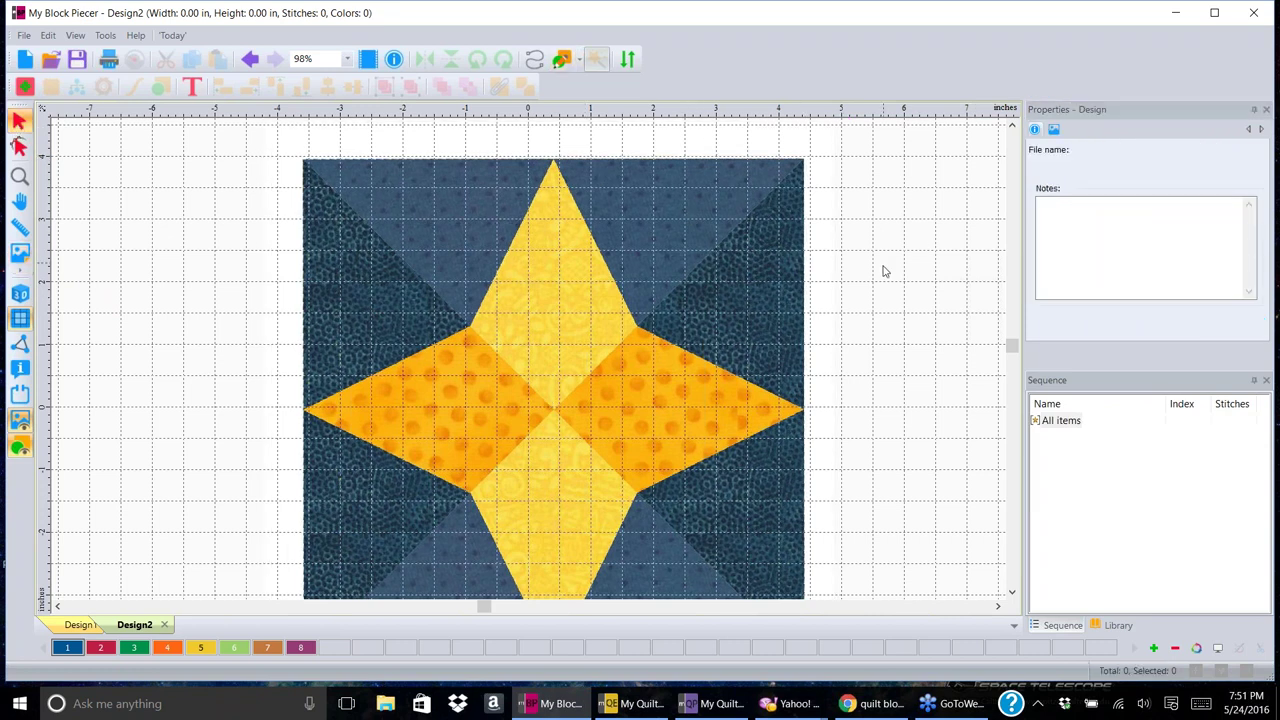
# - Switch to My Quilt Planner
pyautogui.scroll(1, 885, 270)
pyautogui.scroll(1, 885, 270)
pyautogui.scroll(-2, 884, 267)
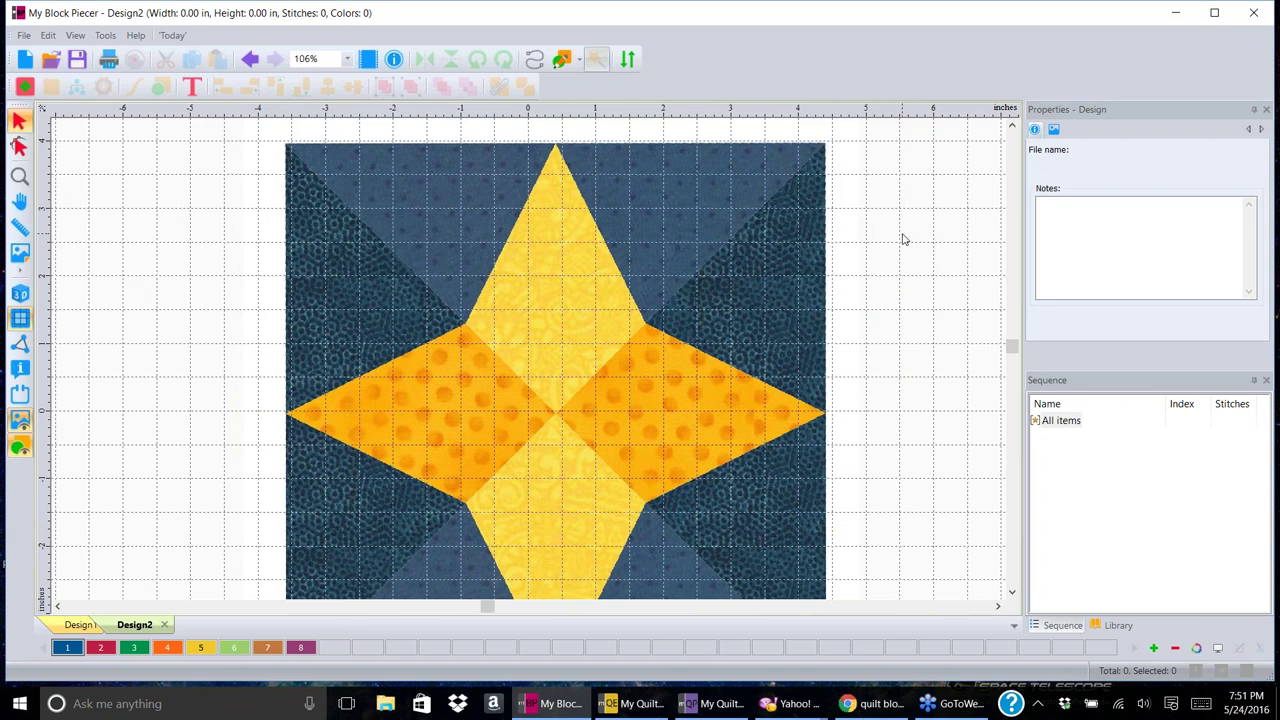
pyautogui.click(735, 708)
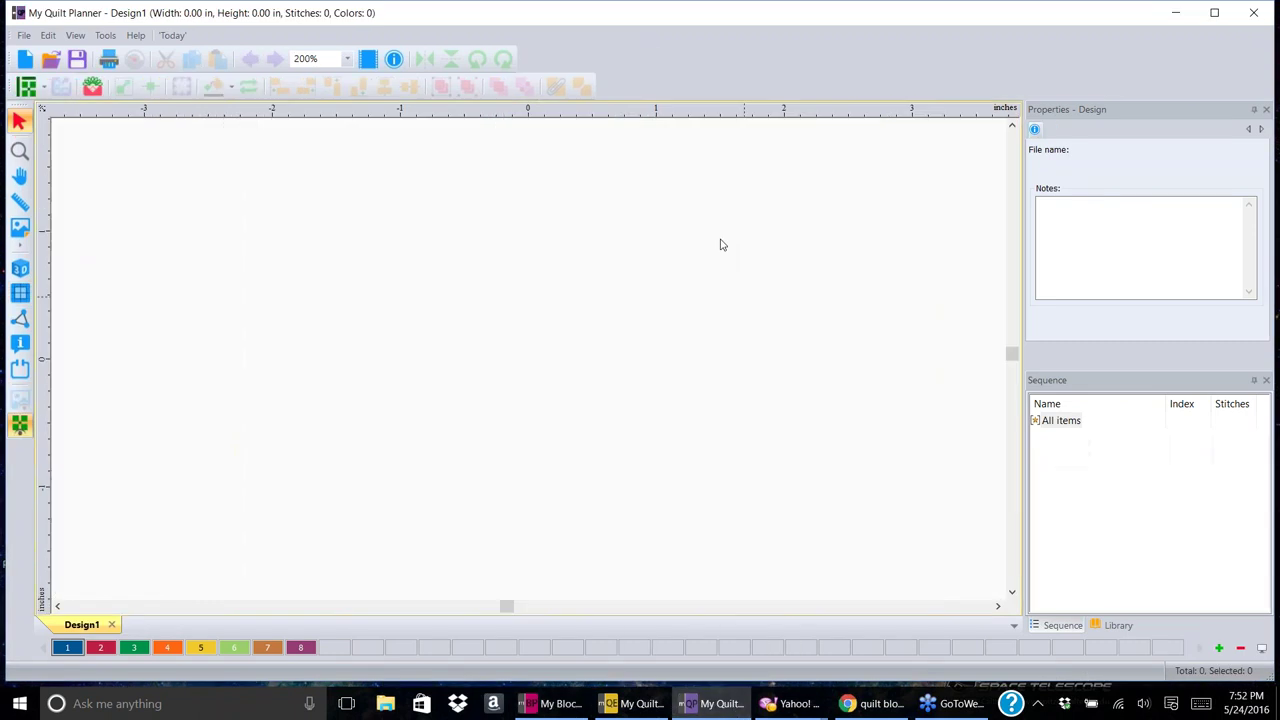
pyautogui.click(20, 231)
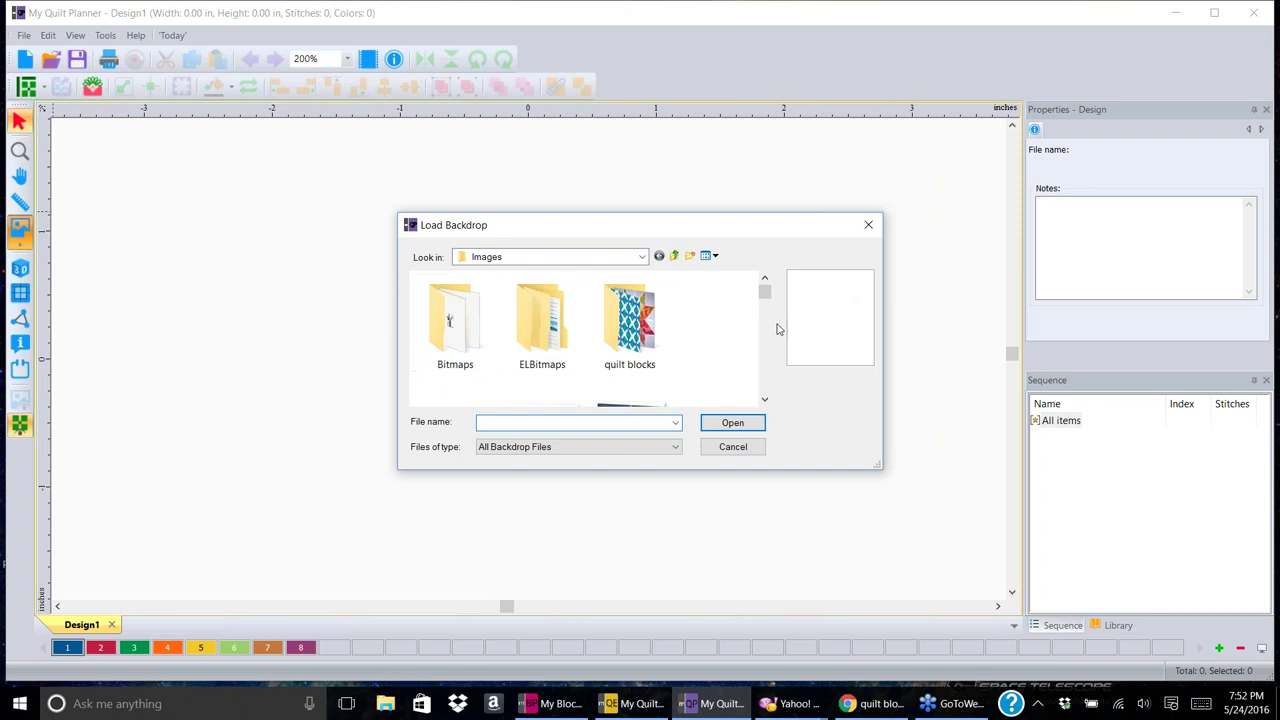
pyautogui.click(765, 401)
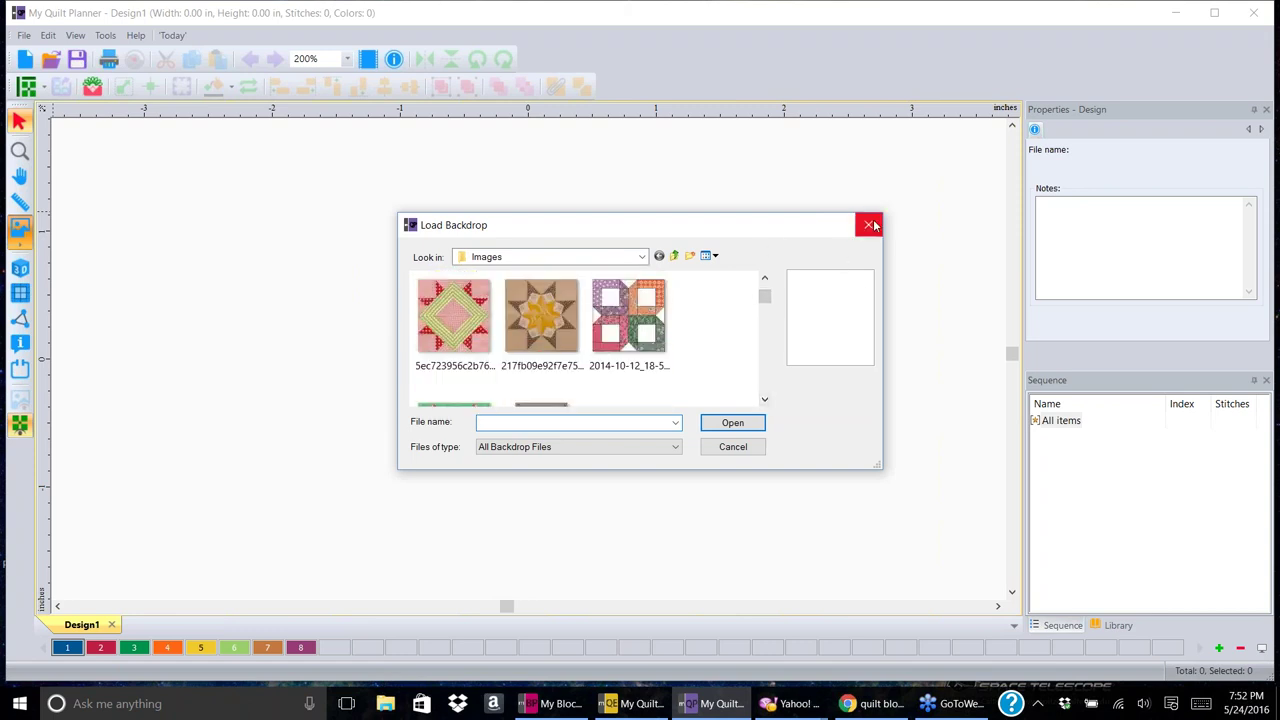
pyautogui.click(765, 401)
pyautogui.click(765, 401)
pyautogui.click(765, 401)
pyautogui.click(765, 401)
pyautogui.click(765, 401)
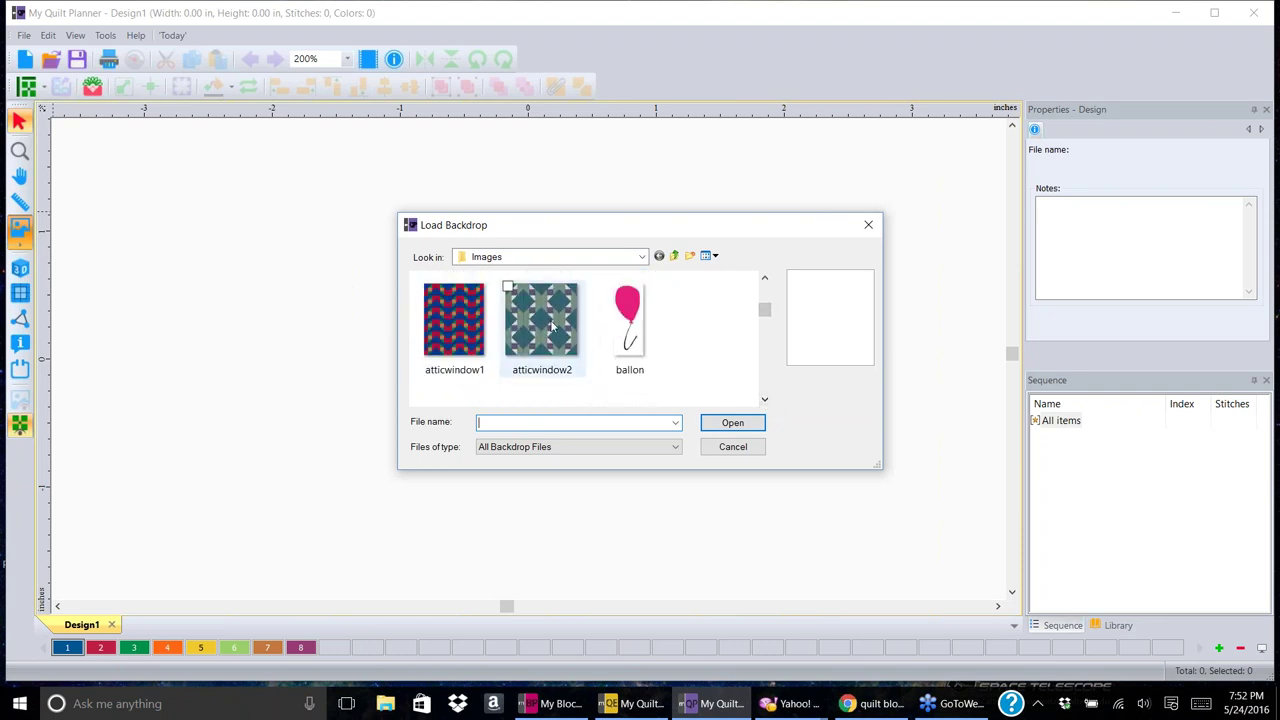
pyautogui.click(868, 224)
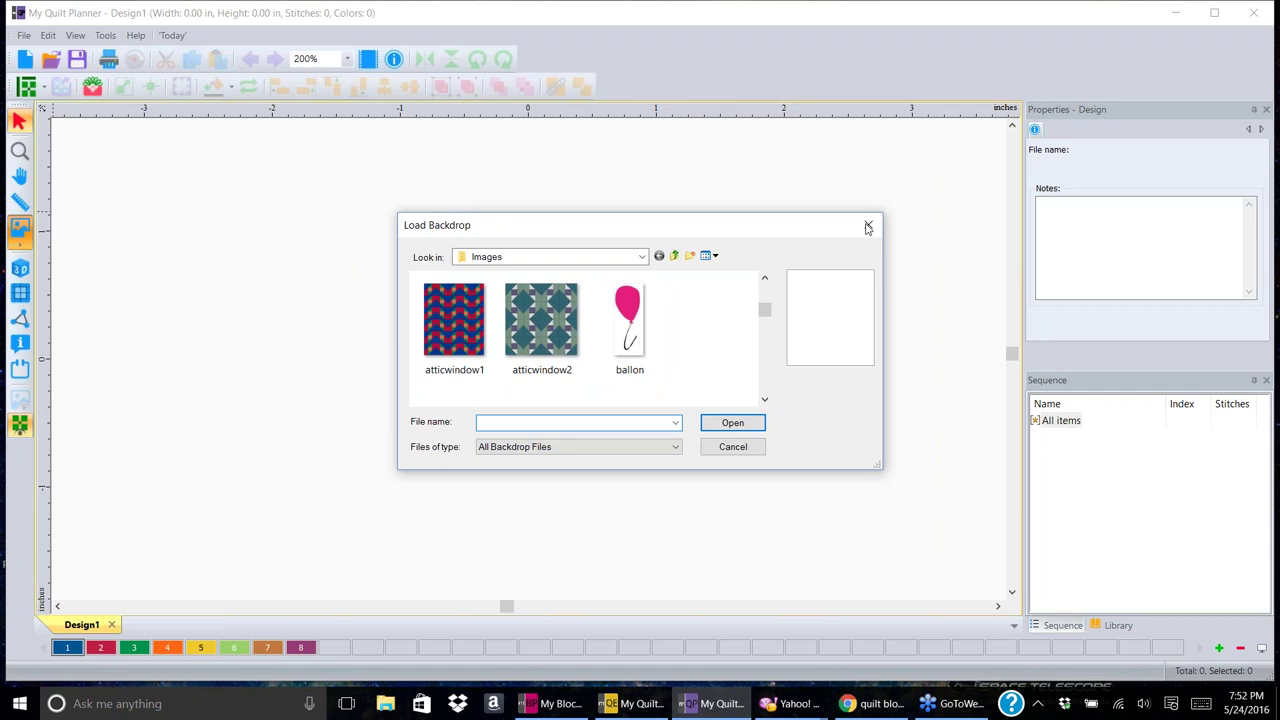
# - Show the design library and expand its MQP folder
pyautogui.click(1115, 624)
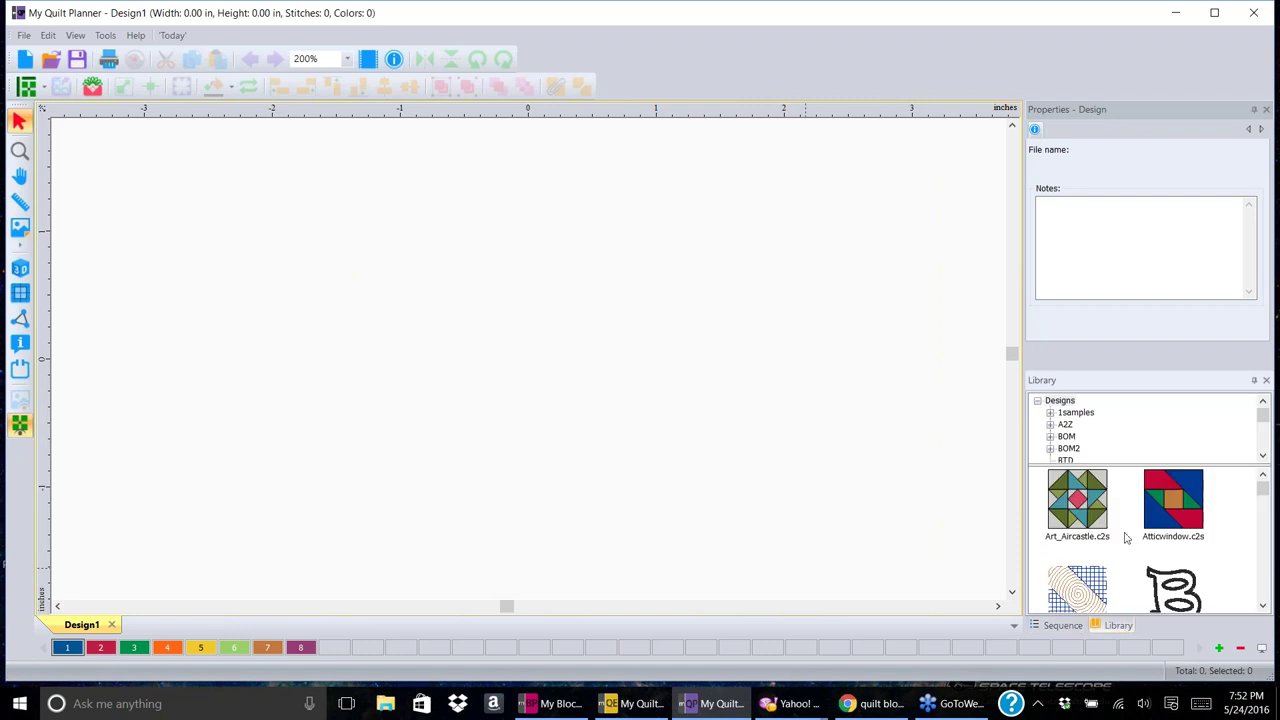
pyautogui.click(1263, 455)
pyautogui.click(1263, 455)
pyautogui.click(1263, 455)
pyautogui.click(1263, 455)
pyautogui.click(1263, 455)
pyautogui.click(1263, 455)
pyautogui.click(1263, 455)
pyautogui.click(1263, 455)
pyautogui.click(1263, 455)
pyautogui.click(1050, 437)
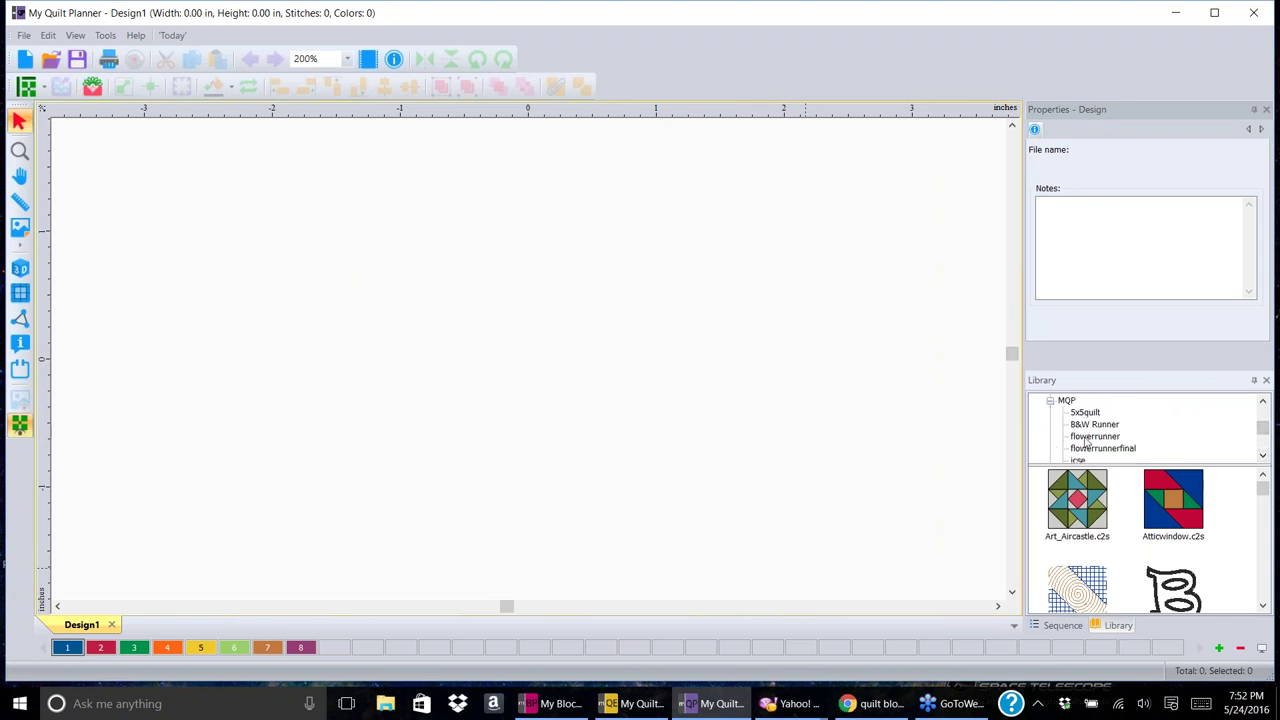
# - Look through the MQP subfolders and display the contents of VDTA_Tam
pyautogui.click(1263, 455)
pyautogui.click(1263, 455)
pyautogui.click(1263, 455)
pyautogui.click(1263, 455)
pyautogui.click(1263, 455)
pyautogui.click(1263, 455)
pyautogui.click(1263, 455)
pyautogui.click(1263, 455)
pyautogui.click(1263, 457)
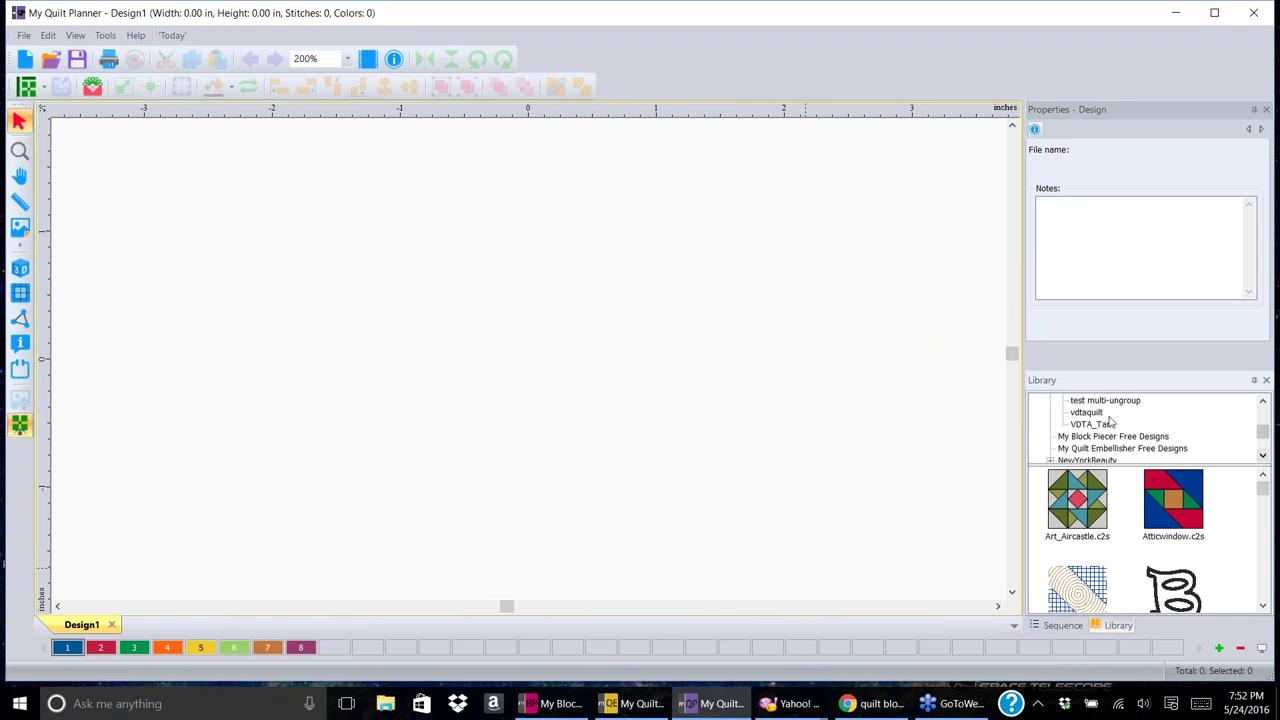
pyautogui.click(1090, 424)
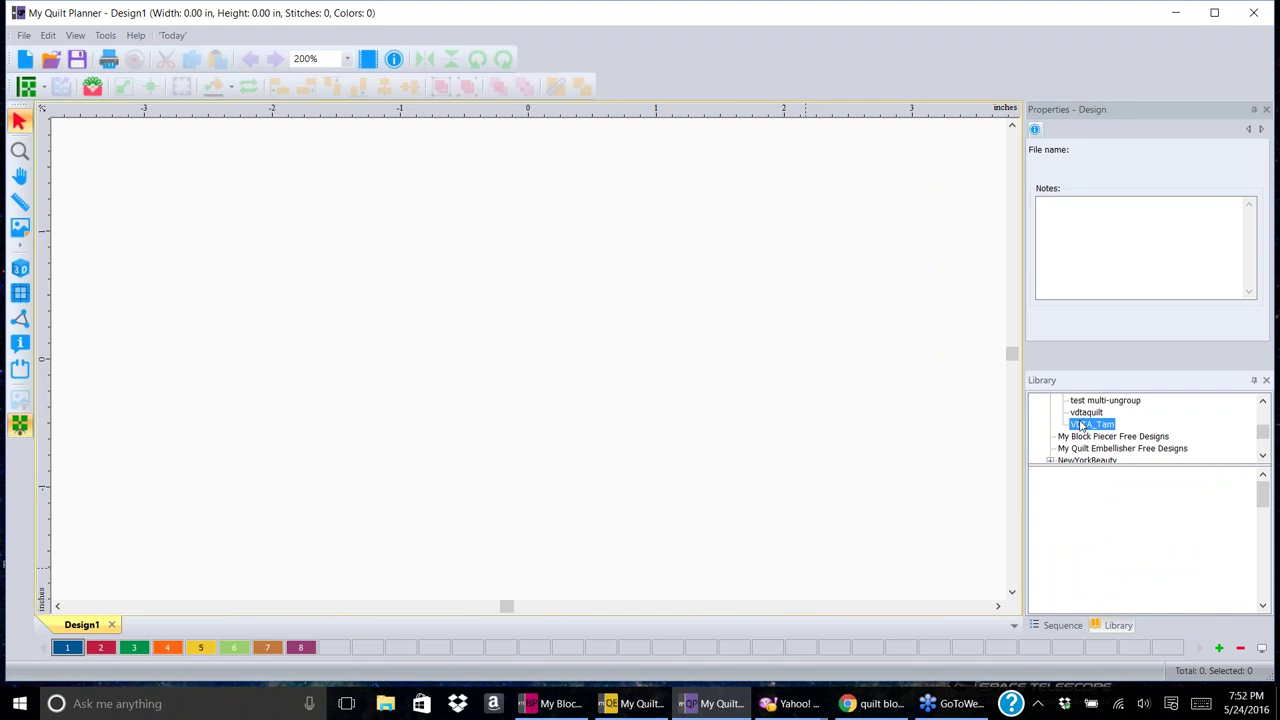
# - Show the MQP folder's designs and place the Atticwindow.c2s quilting design at the centre of the empty design
pyautogui.click(1263, 401)
pyautogui.click(1263, 401)
pyautogui.click(1263, 401)
pyautogui.click(1263, 401)
pyautogui.click(1263, 401)
pyautogui.click(1263, 401)
pyautogui.click(1263, 401)
pyautogui.click(1263, 401)
pyautogui.click(1263, 401)
pyautogui.click(1263, 401)
pyautogui.click(1066, 412)
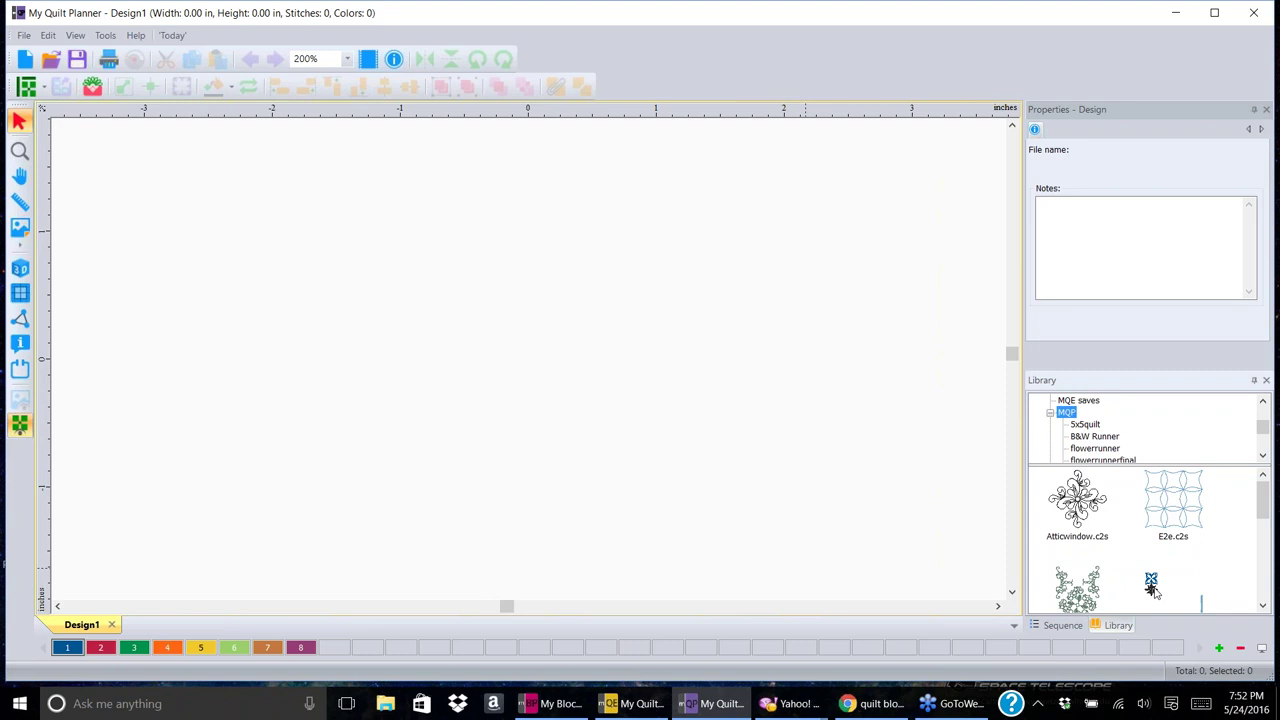
pyautogui.click(1087, 512)
pyautogui.moveTo(1080, 507); pyautogui.dragTo(528, 366)
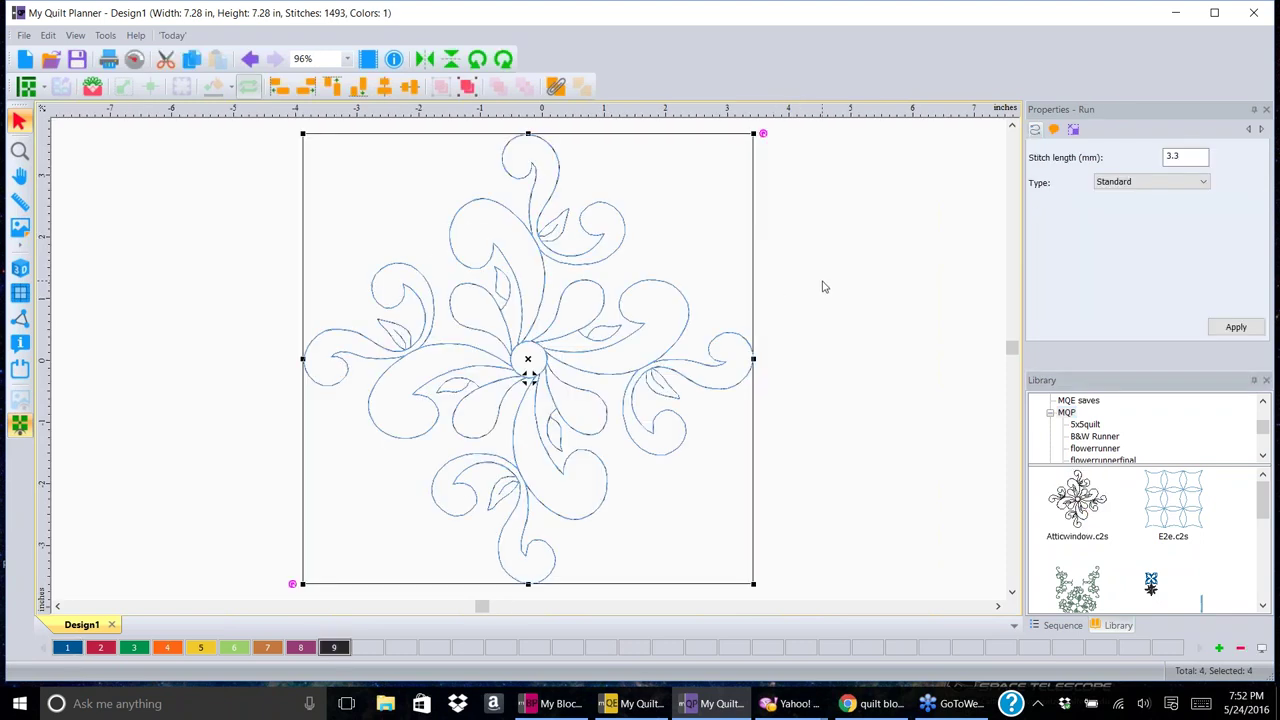
# - Undo the placement of the Atticwindow quilting design to empty the canvas
pyautogui.rightClick(123, 407)
pyautogui.hotkey('ctrl', 'a')
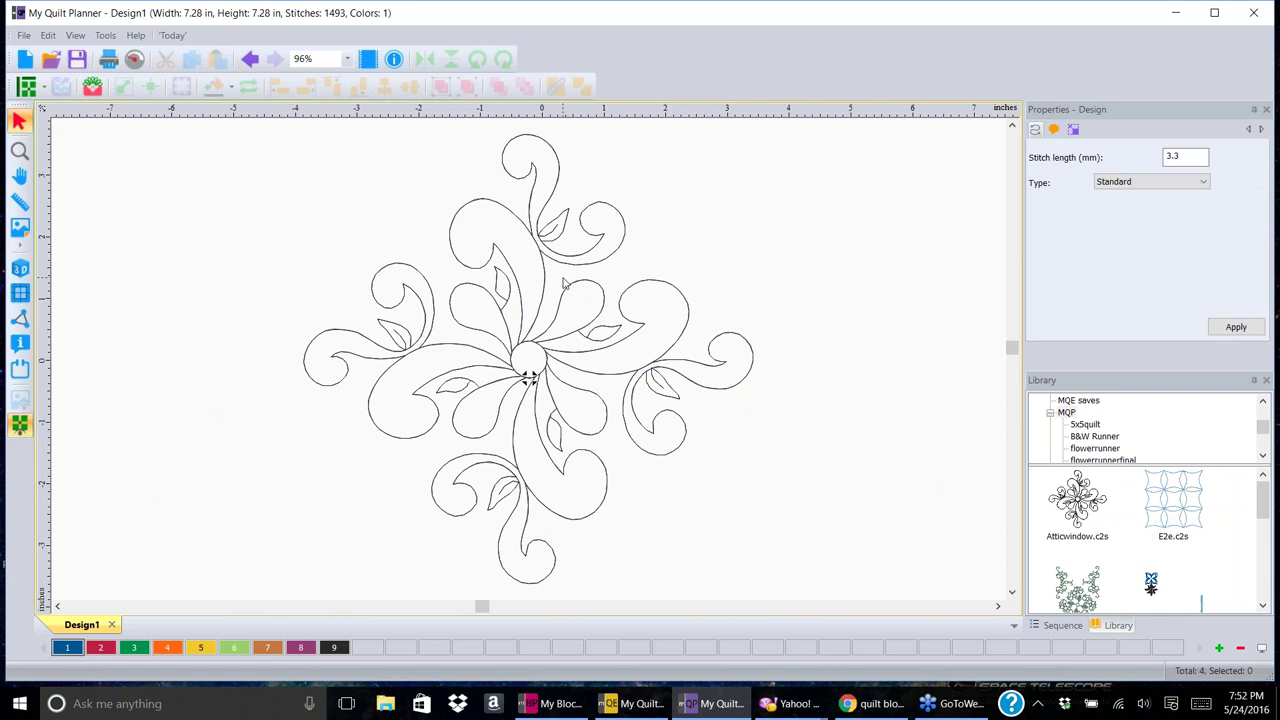
pyautogui.hotkey('ctrl', 'z')
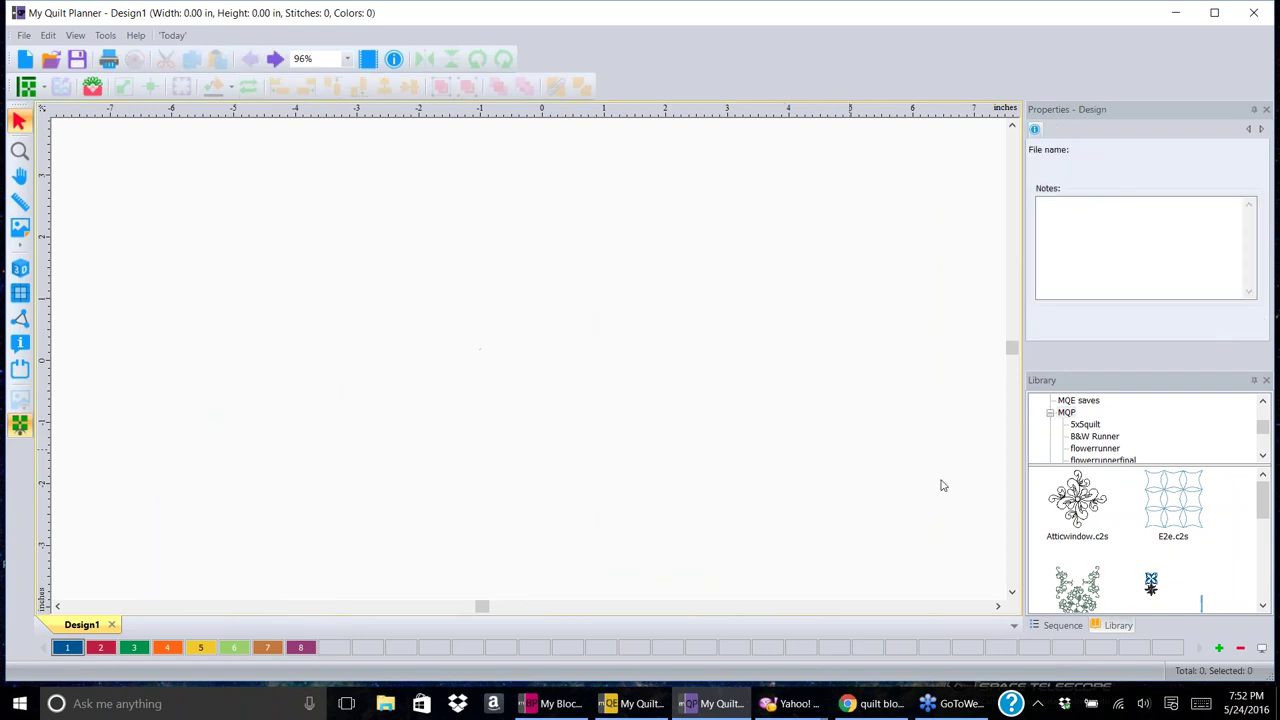
pyautogui.click(1251, 8)
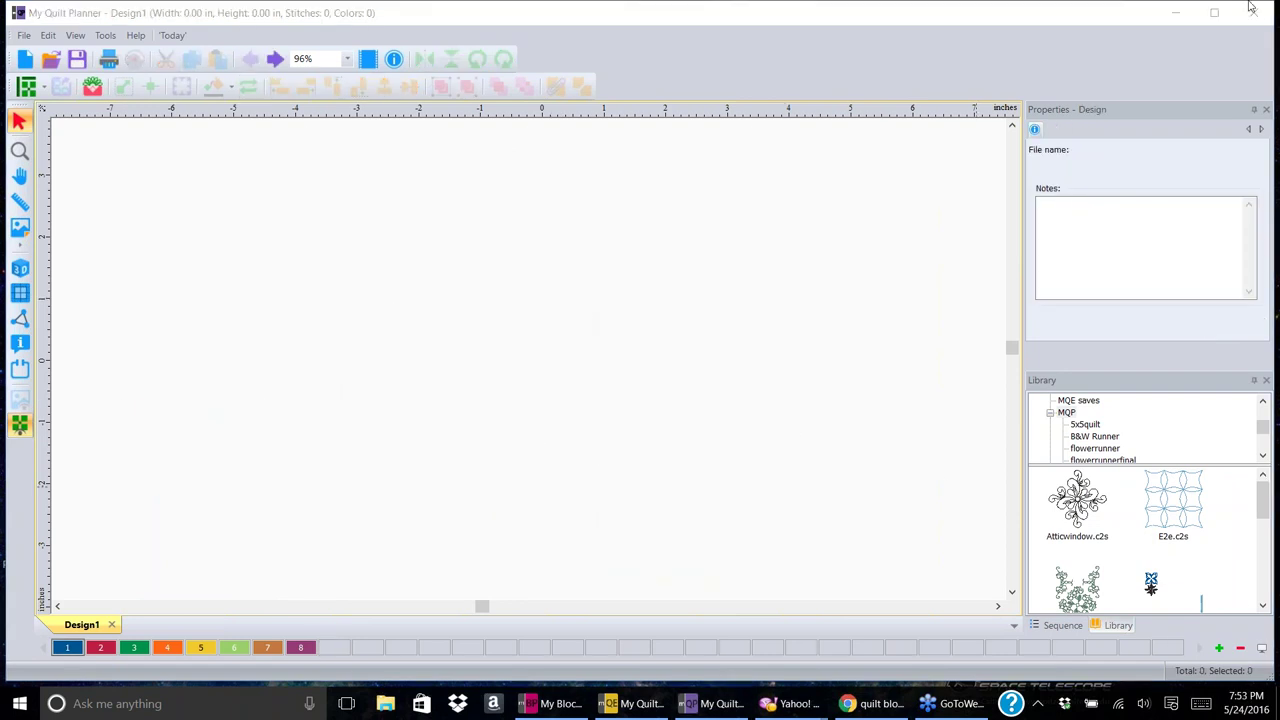
# - Find Irishchain.c2s among the MQP folder's designs and place it in the empty design
pyautogui.click(1263, 607)
pyautogui.click(1263, 607)
pyautogui.click(1263, 607)
pyautogui.click(1263, 607)
pyautogui.click(1263, 607)
pyautogui.moveTo(1263, 580); pyautogui.dragTo(1261, 512)
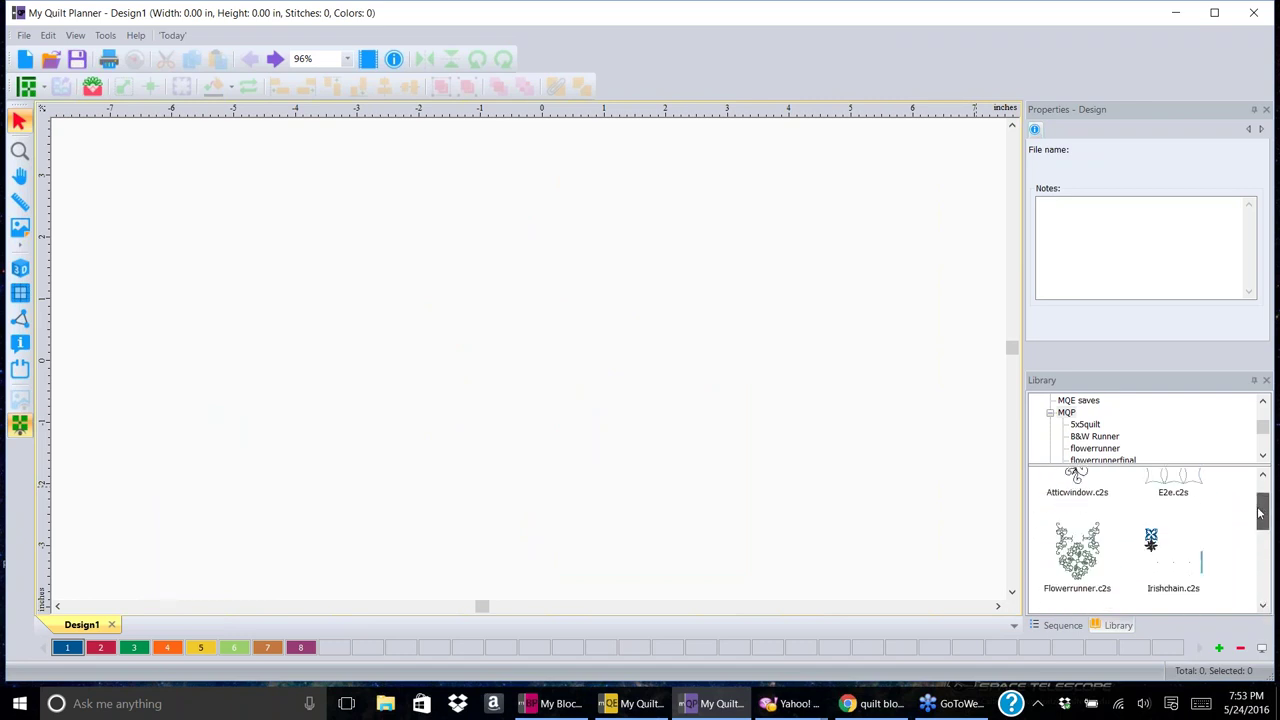
pyautogui.click(1173, 552)
pyautogui.moveTo(1151, 540); pyautogui.dragTo(624, 378)
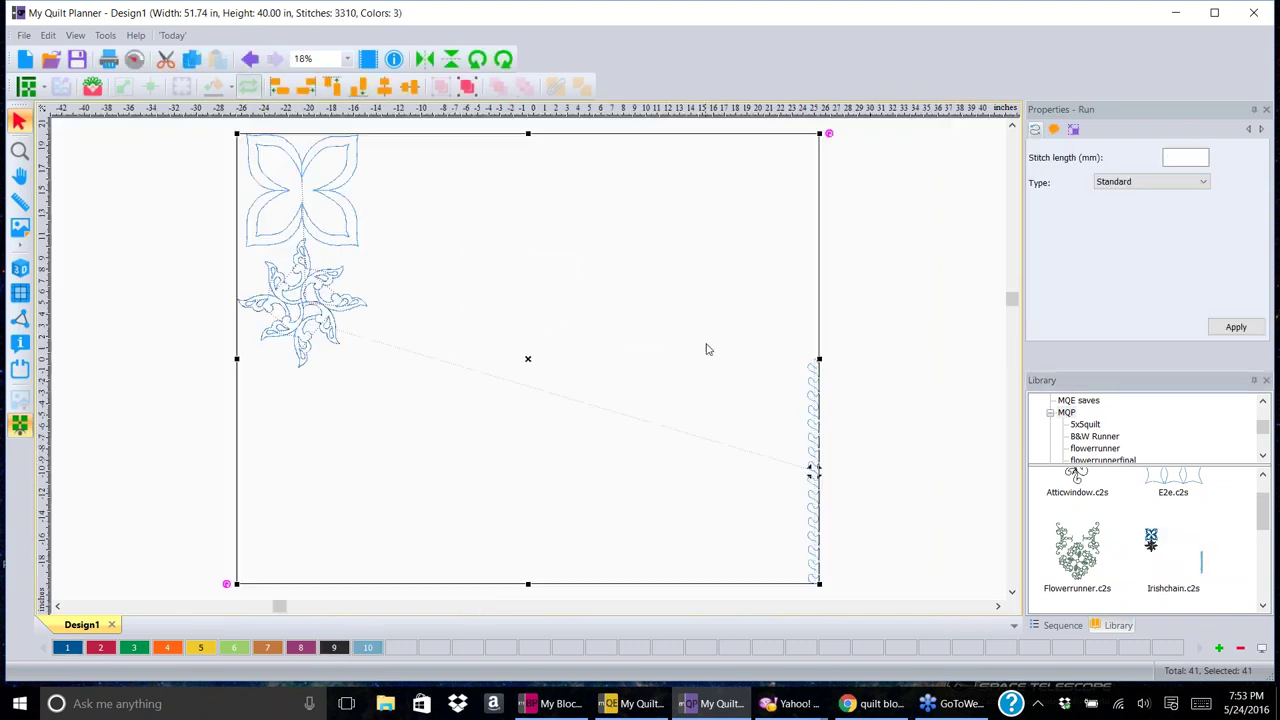
pyautogui.click(122, 242)
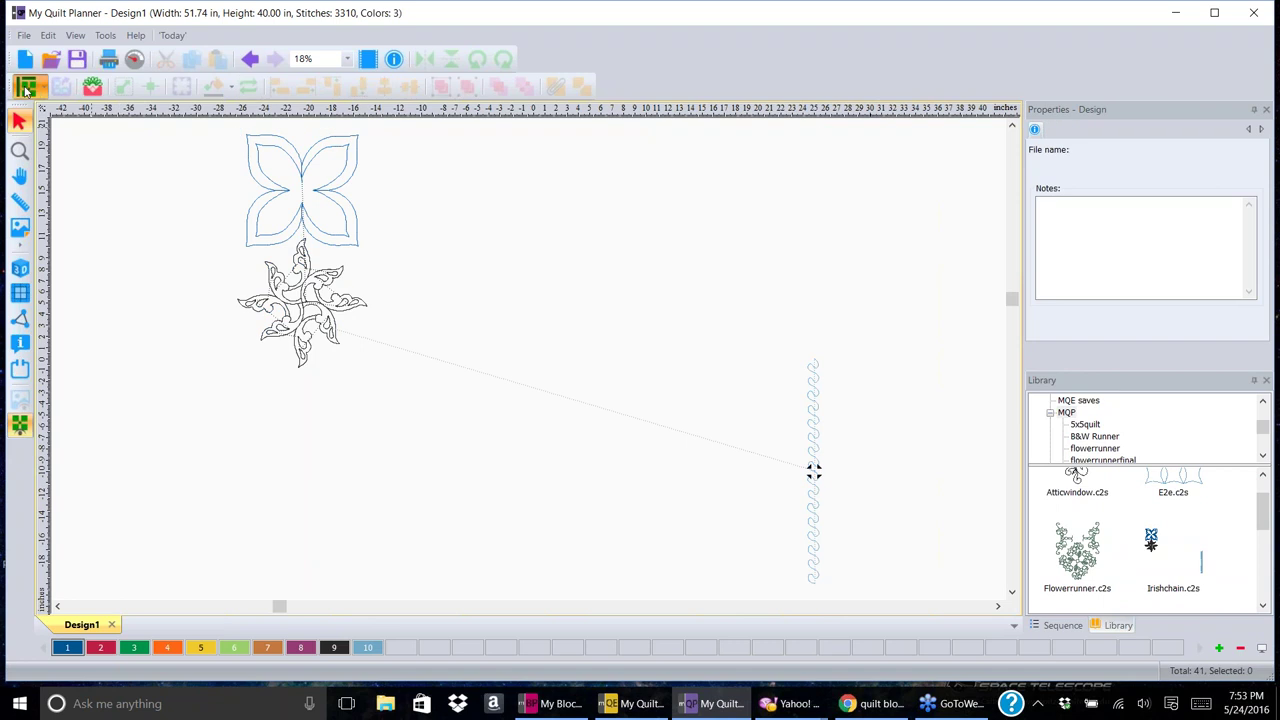
pyautogui.click(27, 89)
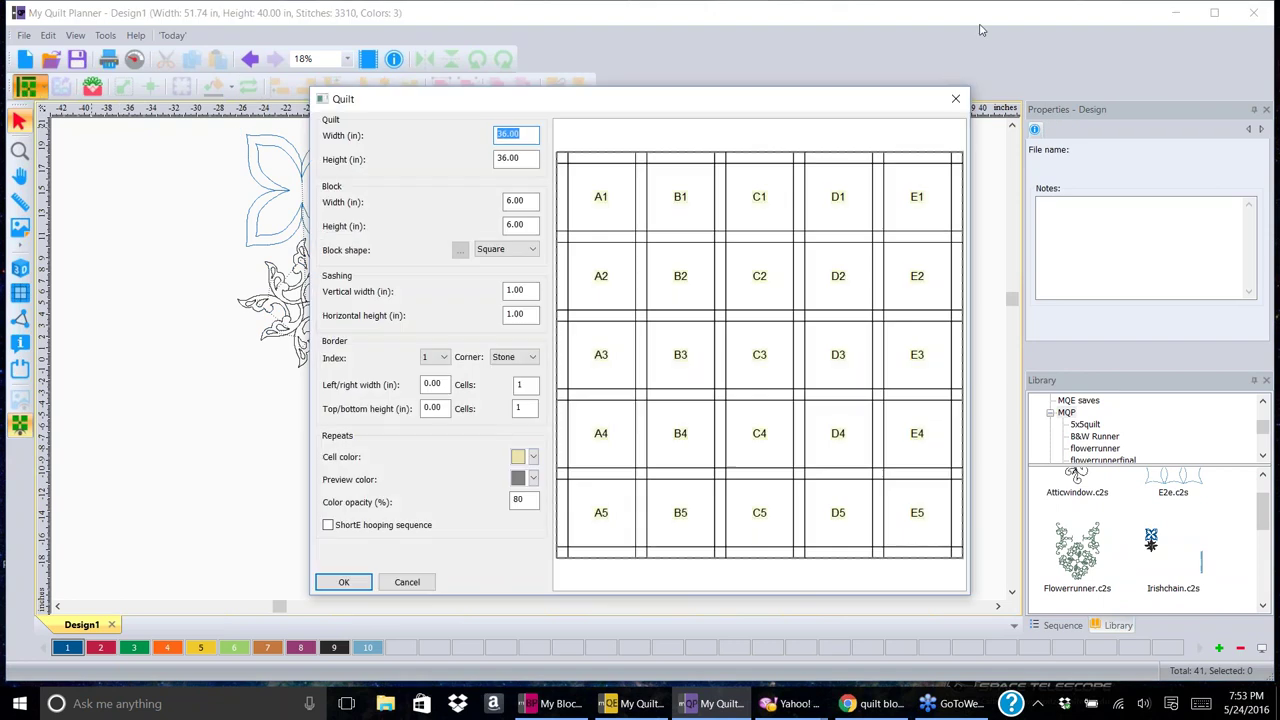
pyautogui.click(957, 103)
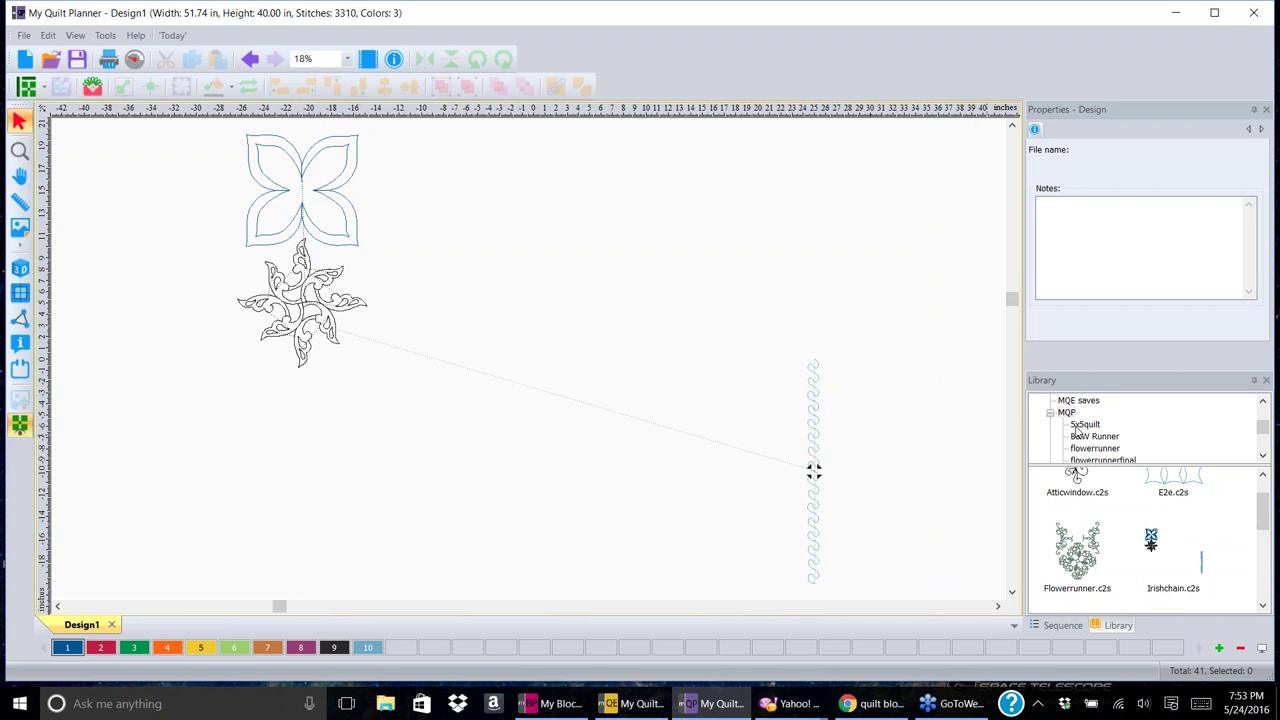
# - Display the contents of the 5x5quilt library folder and undo the Irishchain placement
pyautogui.click(1085, 426)
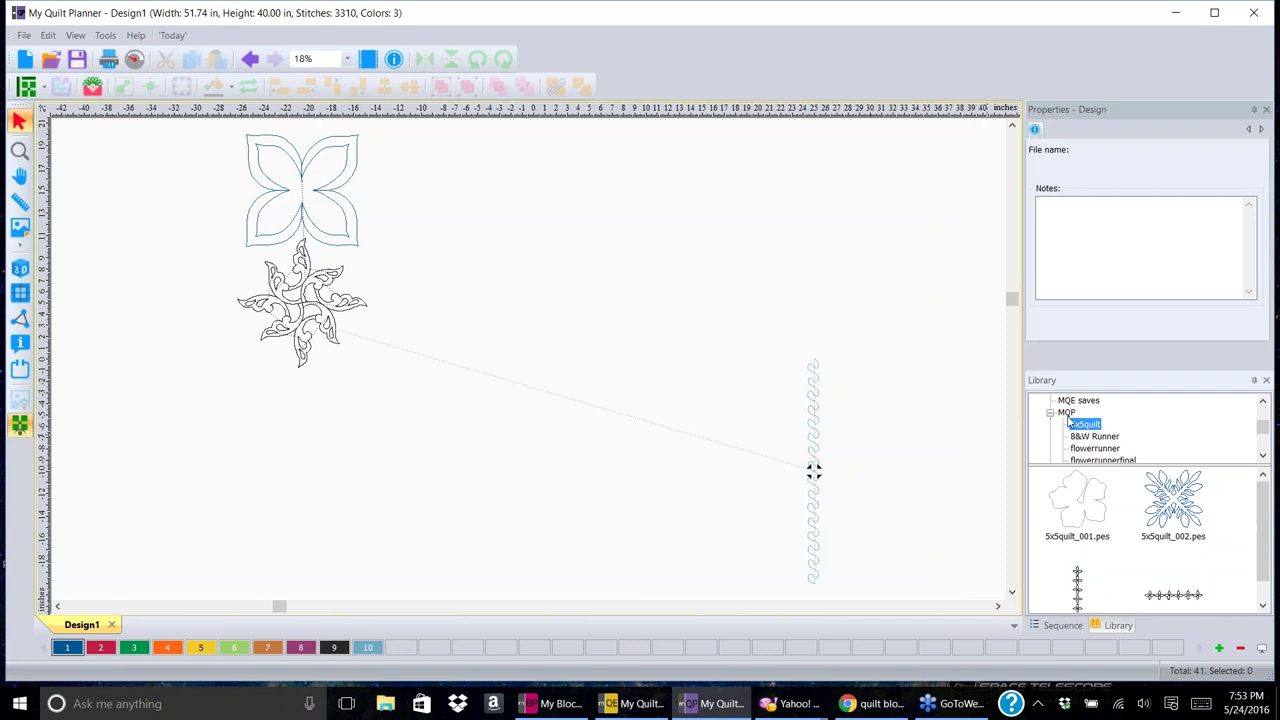
pyautogui.hotkey('ctrl', 'a')
pyautogui.hotkey('ctrl', 'z')
pyautogui.click(1264, 606)
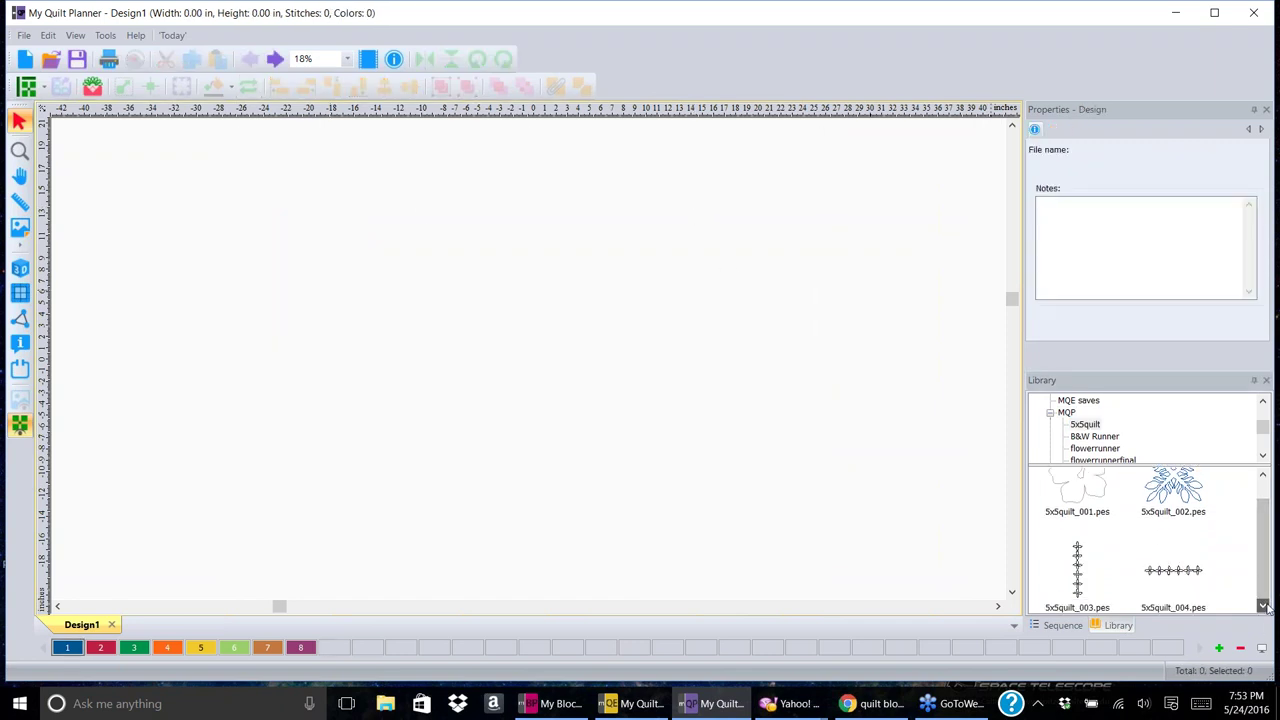
pyautogui.click(1263, 475)
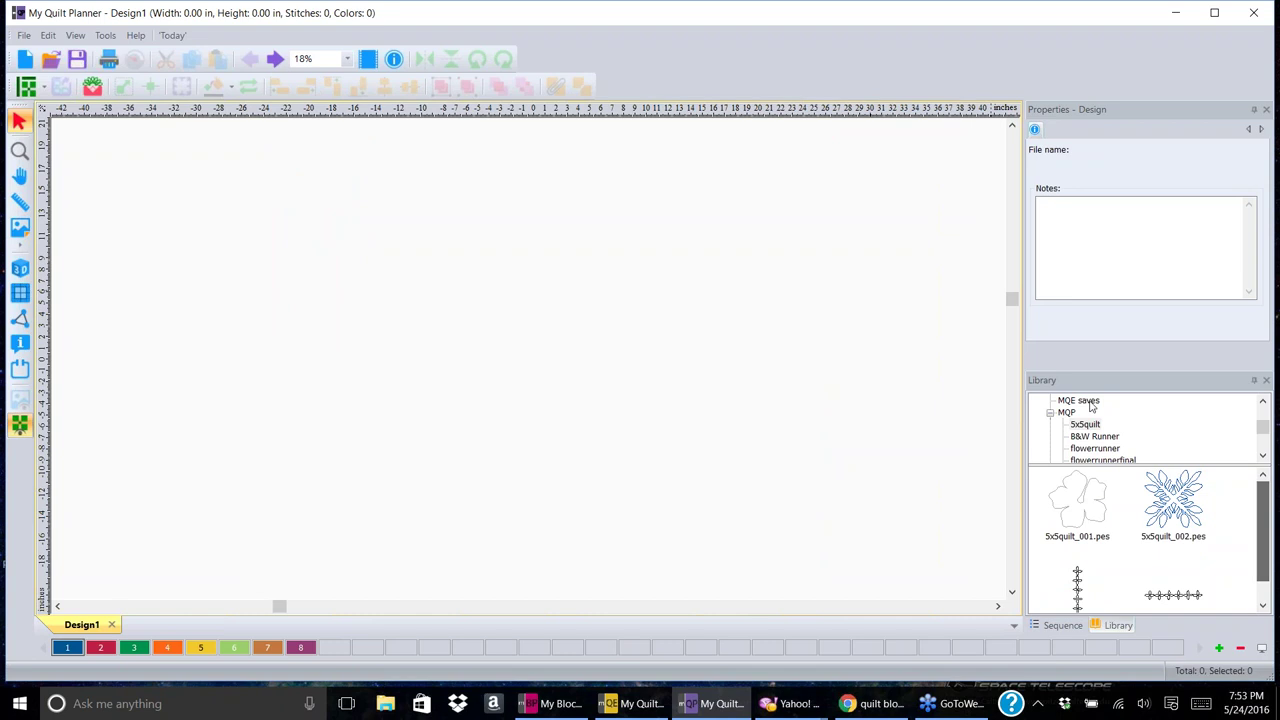
# - Return to the MQP folder's designs and look through them as far as Stormatsea.c2s and Vdtaquilt.c2s
pyautogui.click(1066, 413)
pyautogui.click(1262, 455)
pyautogui.click(1262, 455)
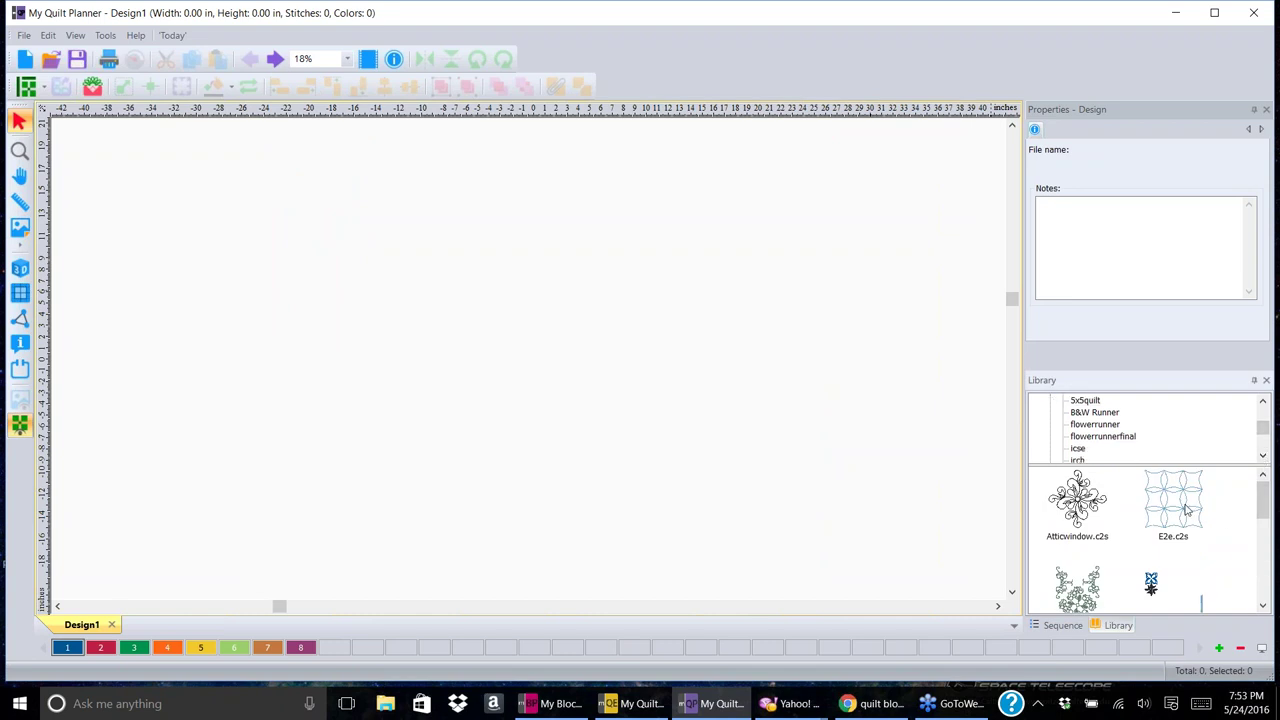
pyautogui.click(1087, 597)
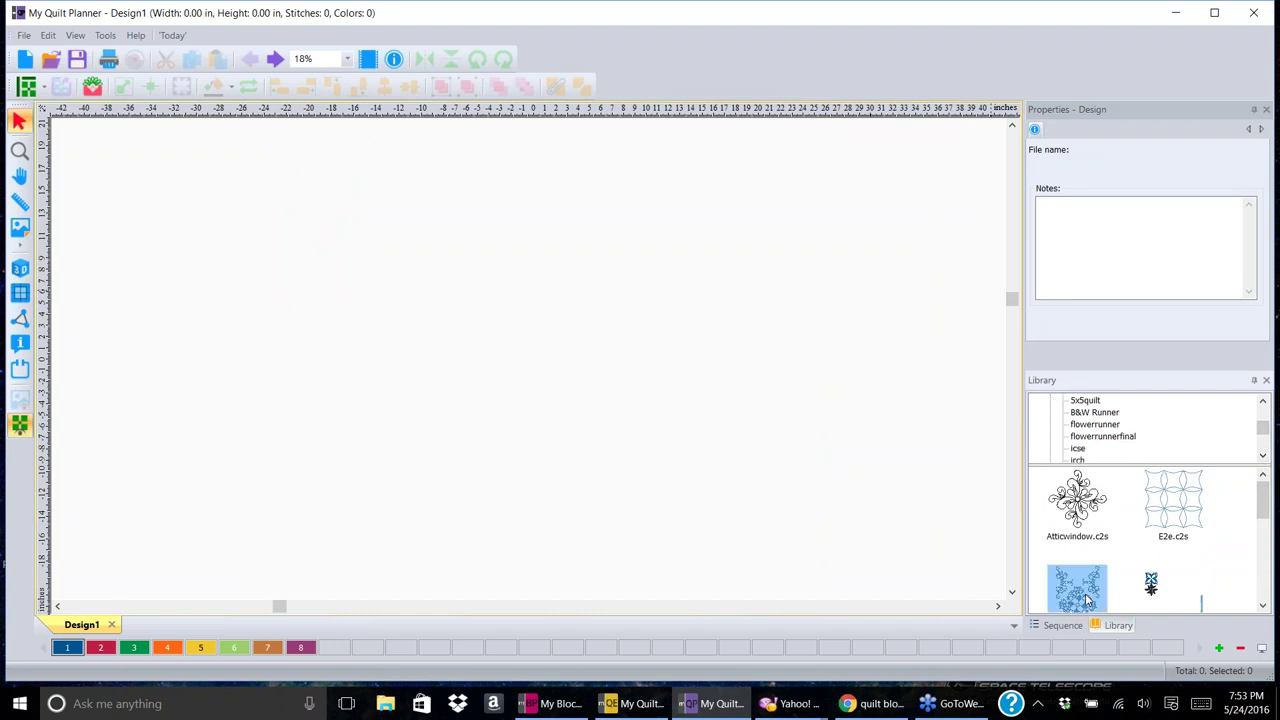
pyautogui.click(1262, 605)
pyautogui.click(1262, 605)
pyautogui.click(1262, 606)
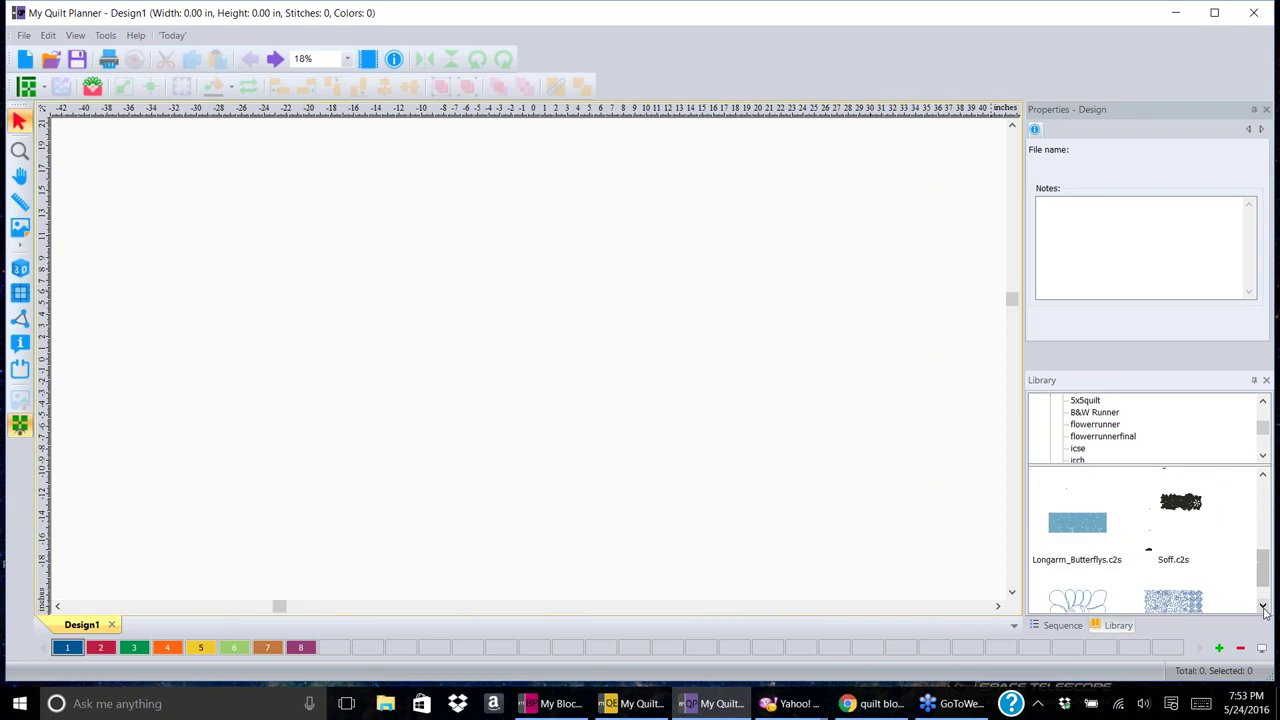
pyautogui.click(1262, 606)
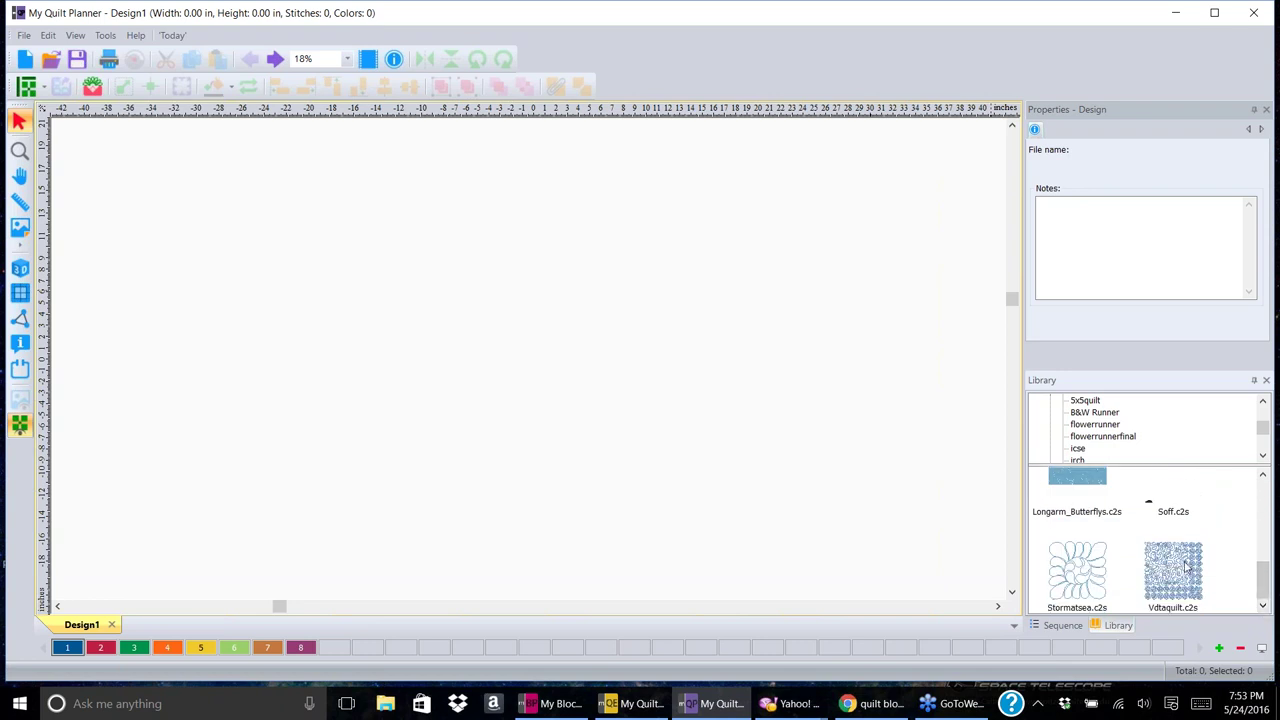
# - Place Longarm_Butterflys.c2s in the empty design and delete it again
pyautogui.click(1085, 486)
pyautogui.moveTo(1085, 486); pyautogui.dragTo(427, 276)
pyautogui.rightClick(845, 312)
pyautogui.click(831, 230)
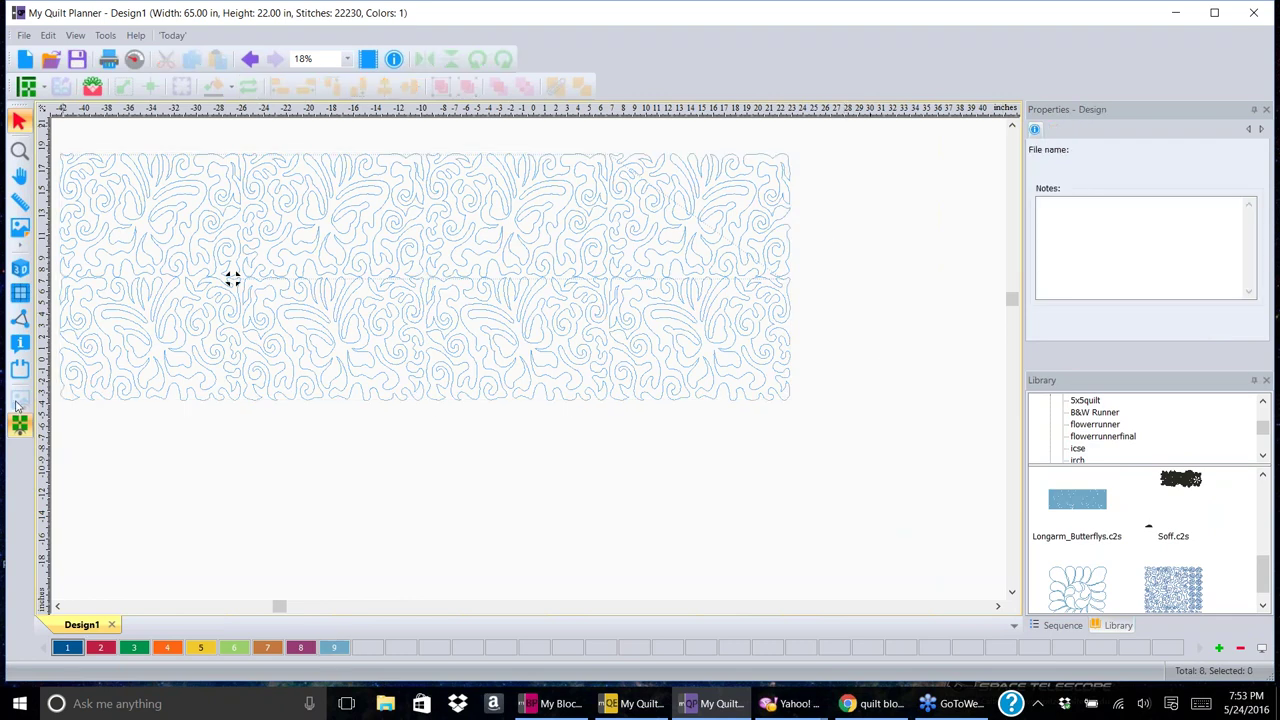
pyautogui.click(443, 309)
pyautogui.press('Delete')
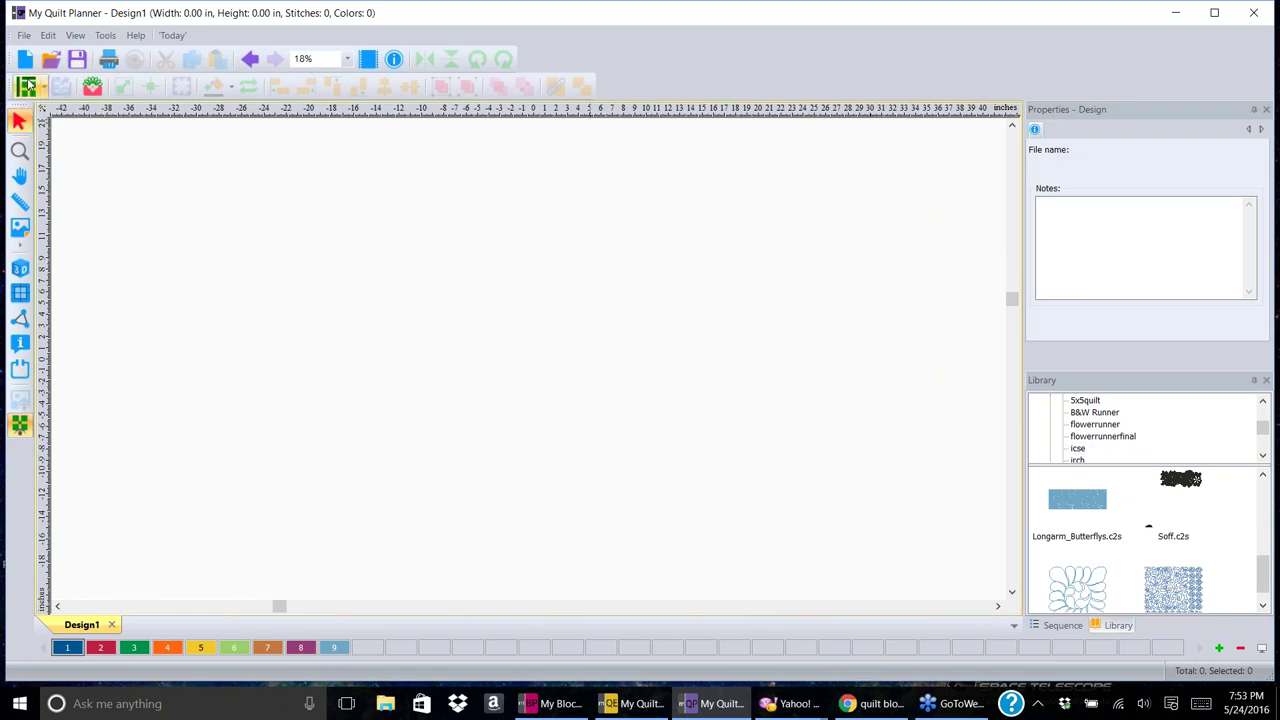
pyautogui.click(20, 228)
pyautogui.click(765, 401)
pyautogui.click(765, 401)
pyautogui.click(765, 401)
pyautogui.click(765, 401)
pyautogui.click(765, 401)
pyautogui.click(765, 401)
pyautogui.click(765, 401)
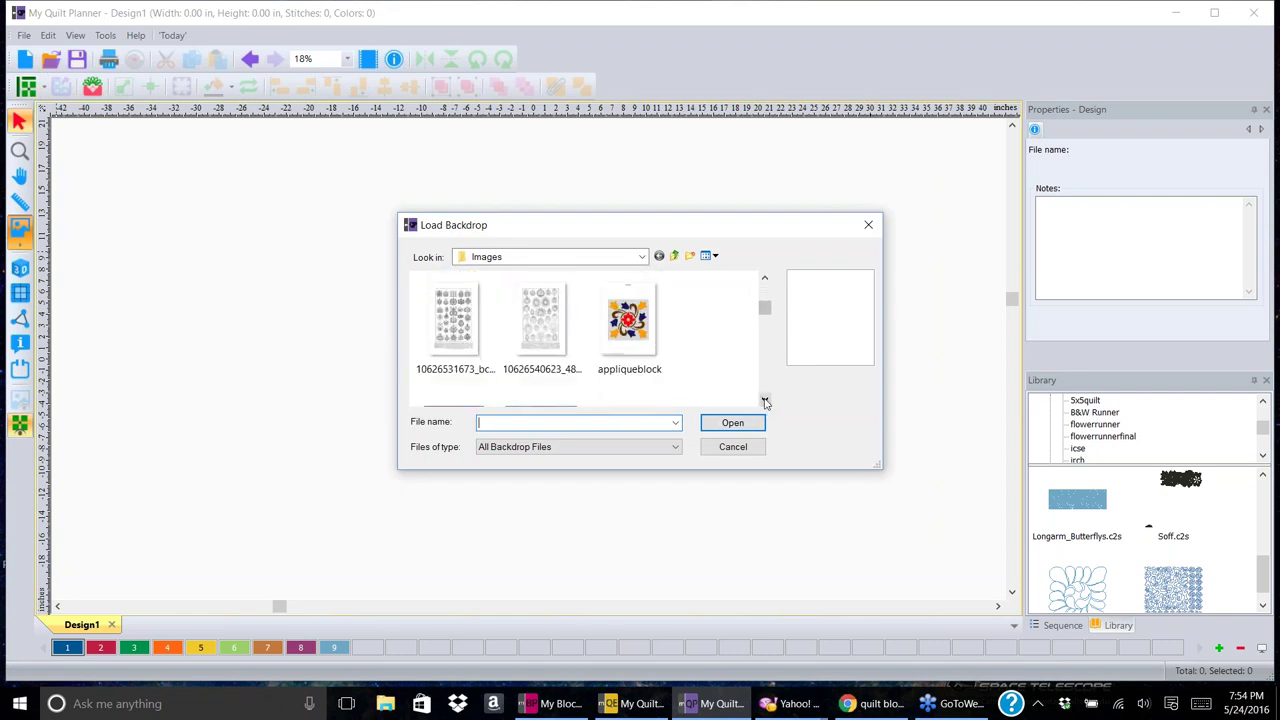
pyautogui.click(765, 401)
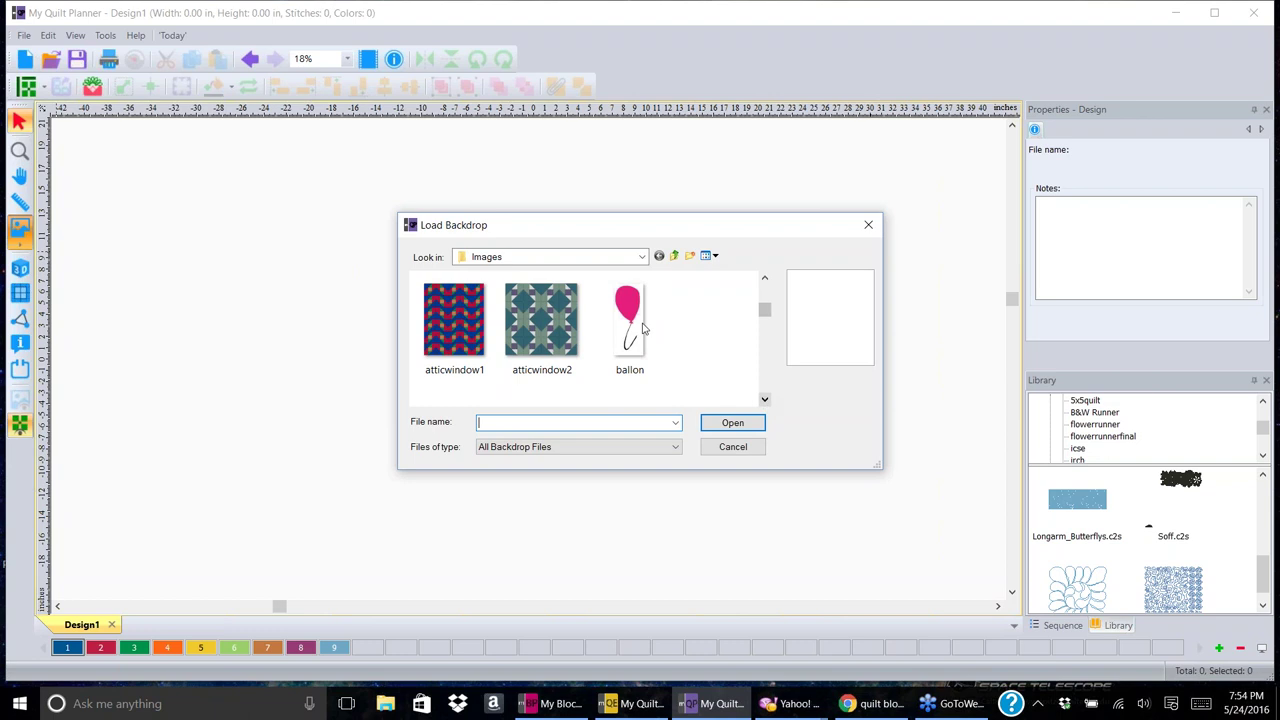
pyautogui.click(540, 323)
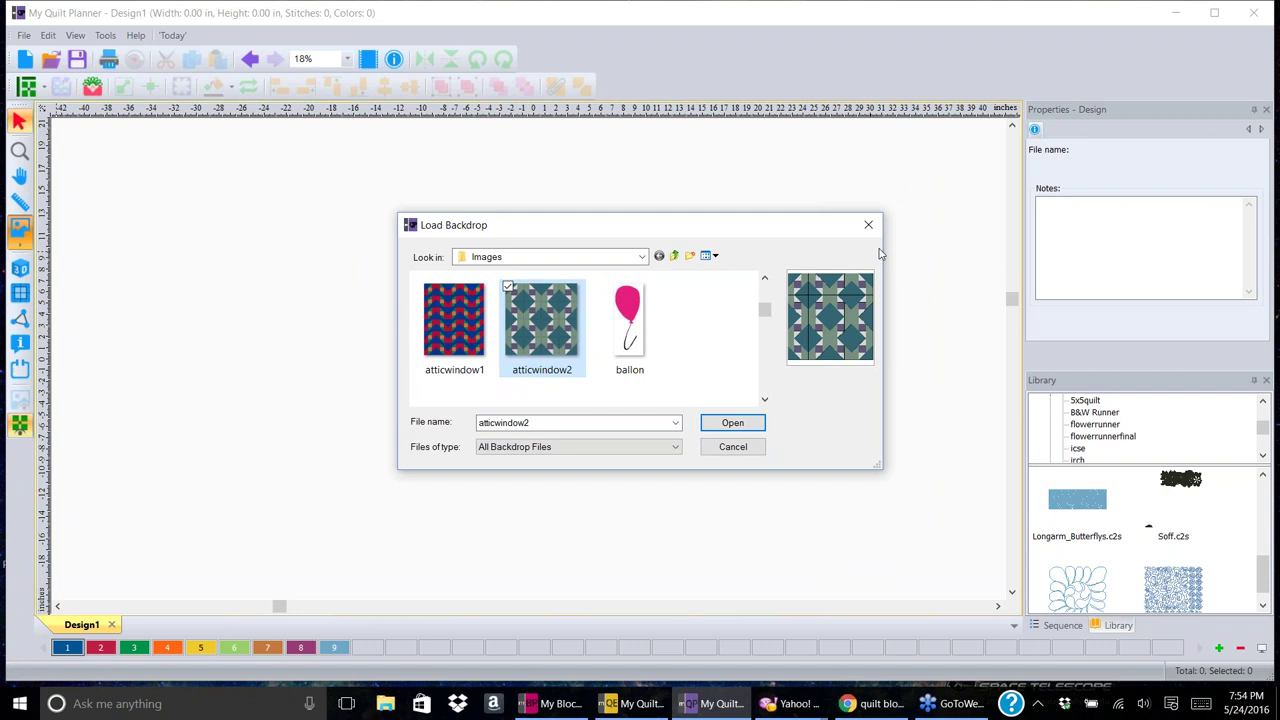
pyautogui.click(868, 224)
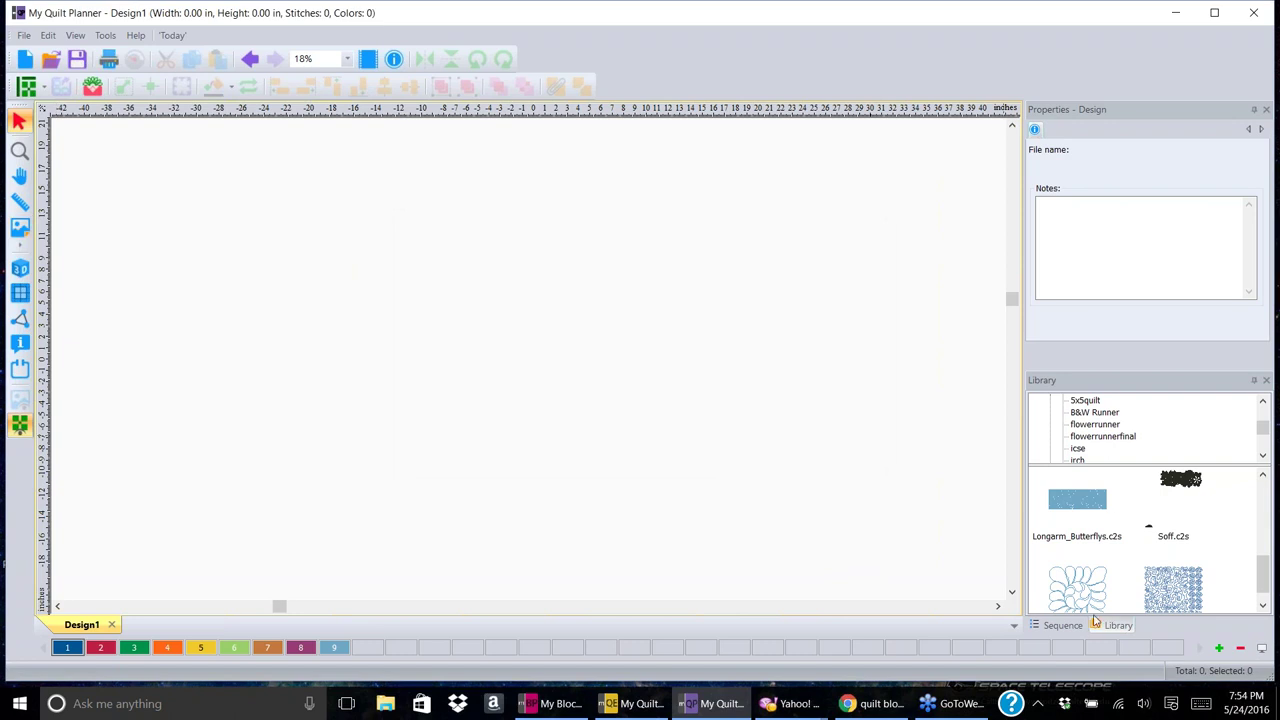
# - Place Irishchaindone.c2s from the MQP folder in the empty design and remove it again
pyautogui.click(1264, 477)
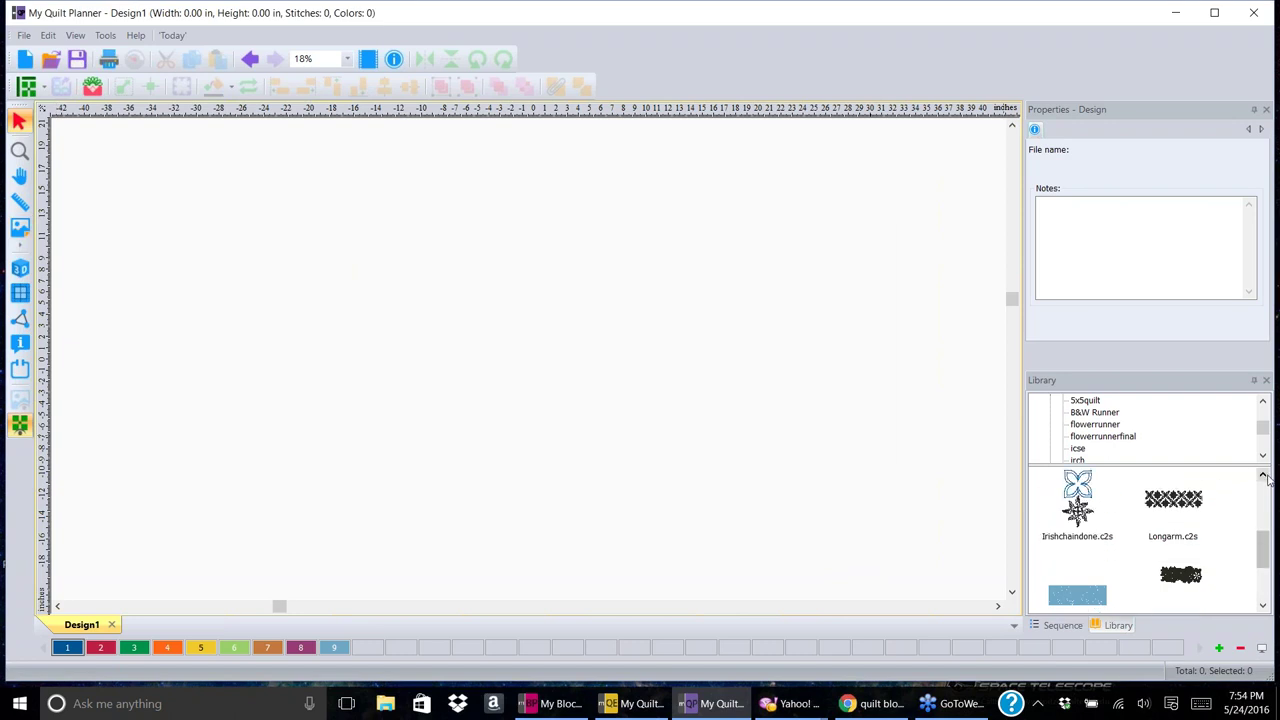
pyautogui.click(1264, 477)
pyautogui.moveTo(1088, 522); pyautogui.dragTo(456, 341)
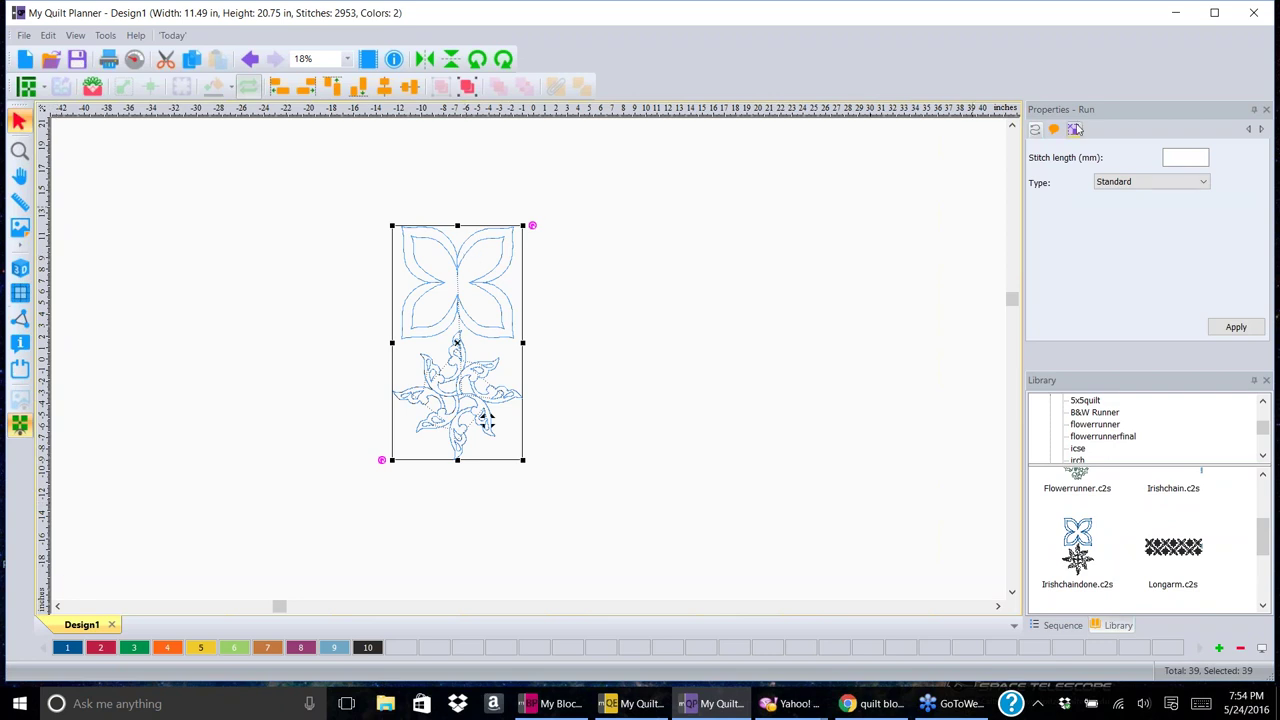
pyautogui.press('Delete')
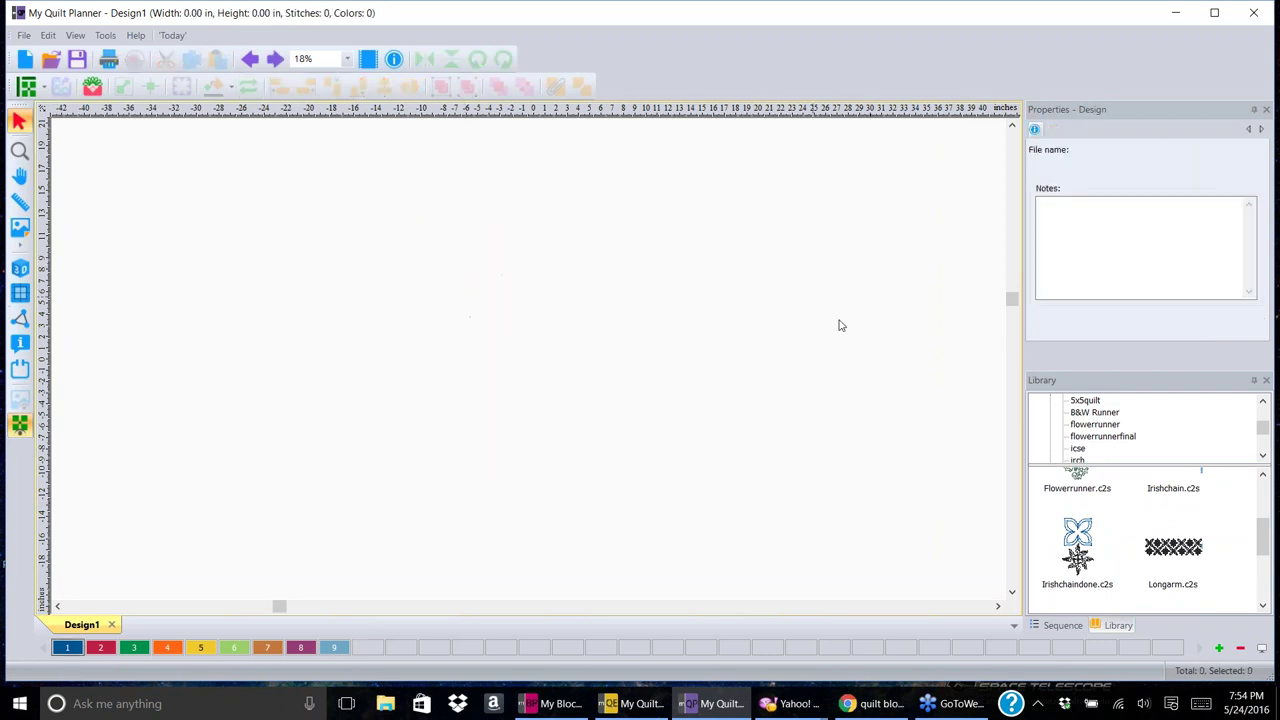
# - Load the IrishChain(72x92) quilt image from the Images folder as the backdrop
pyautogui.scroll(-2, 1150, 540)
pyautogui.scroll(2, 1150, 540)
pyautogui.click(20, 228)
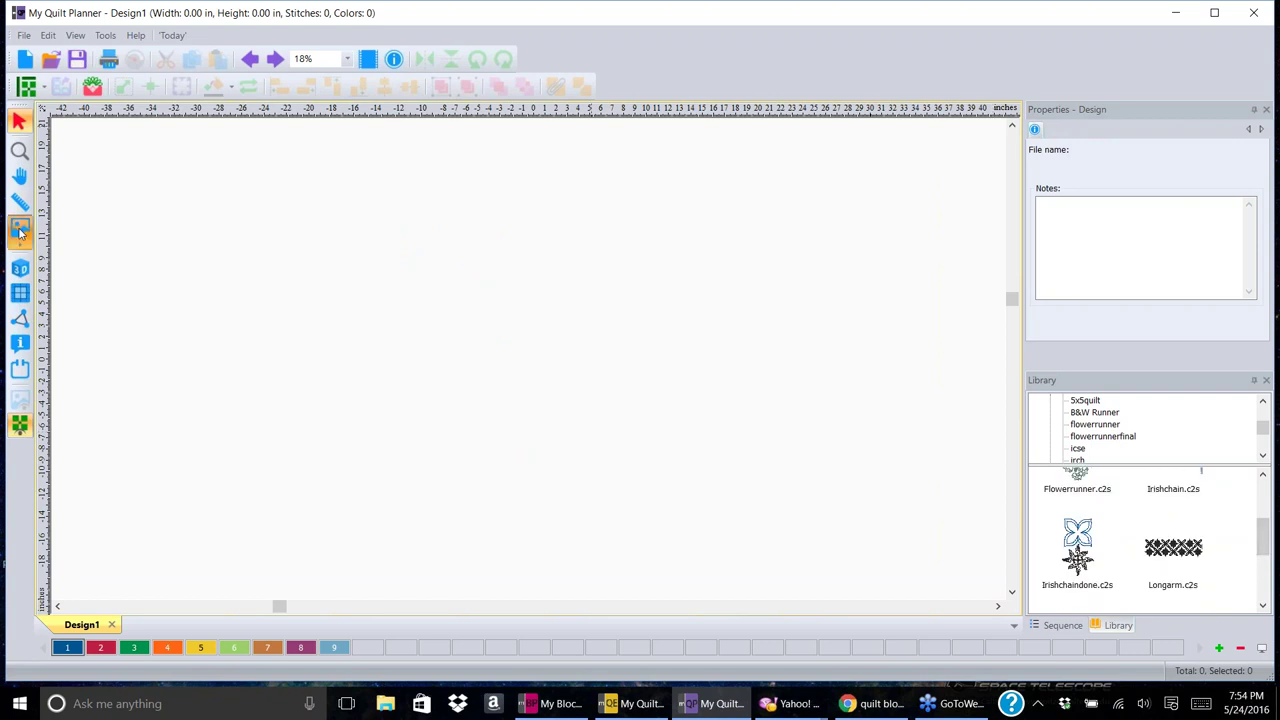
pyautogui.click(764, 401)
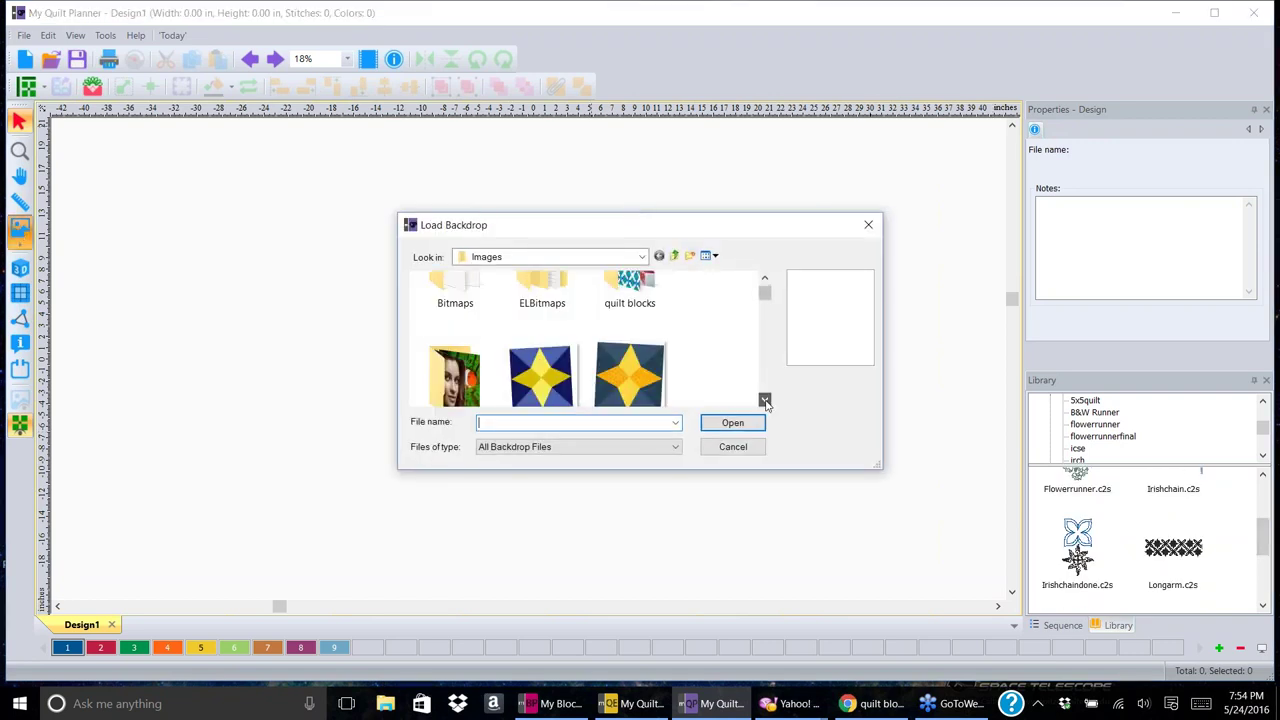
pyautogui.click(764, 401)
pyautogui.click(764, 401)
pyautogui.click(764, 401)
pyautogui.click(764, 401)
pyautogui.click(764, 401)
pyautogui.click(764, 401)
pyautogui.click(764, 401)
pyautogui.click(764, 277)
pyautogui.click(541, 320)
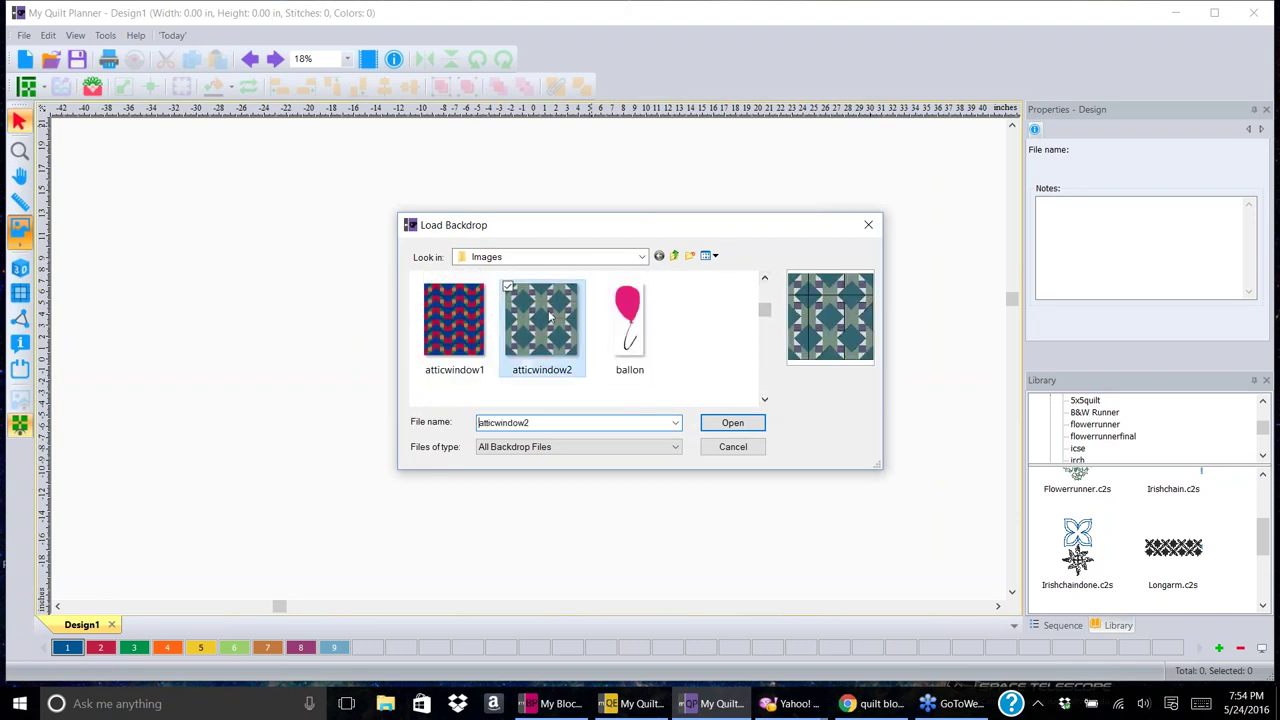
pyautogui.click(764, 401)
pyautogui.click(764, 401)
pyautogui.click(765, 400)
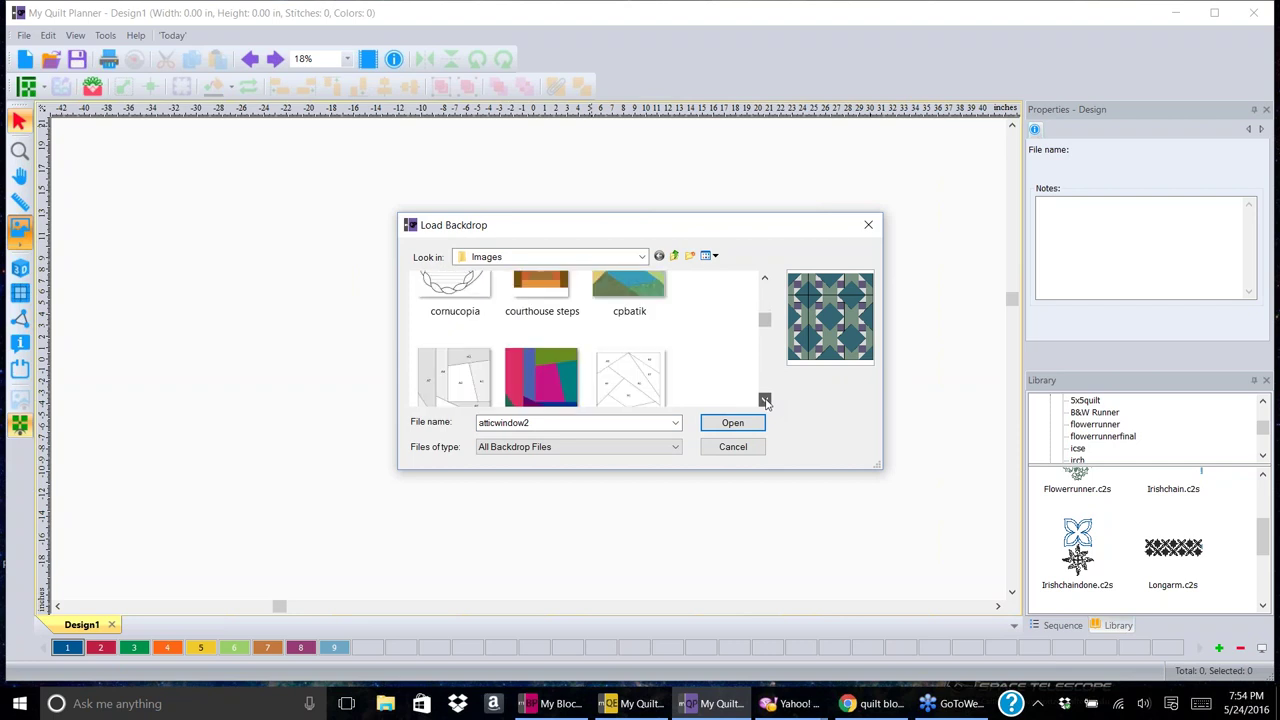
pyautogui.click(765, 400)
pyautogui.click(765, 400)
pyautogui.click(765, 280)
pyautogui.click(765, 280)
pyautogui.click(765, 400)
pyautogui.click(765, 400)
pyautogui.click(765, 400)
pyautogui.click(765, 400)
pyautogui.click(765, 400)
pyautogui.click(765, 400)
pyautogui.click(765, 400)
pyautogui.click(765, 400)
pyautogui.click(765, 400)
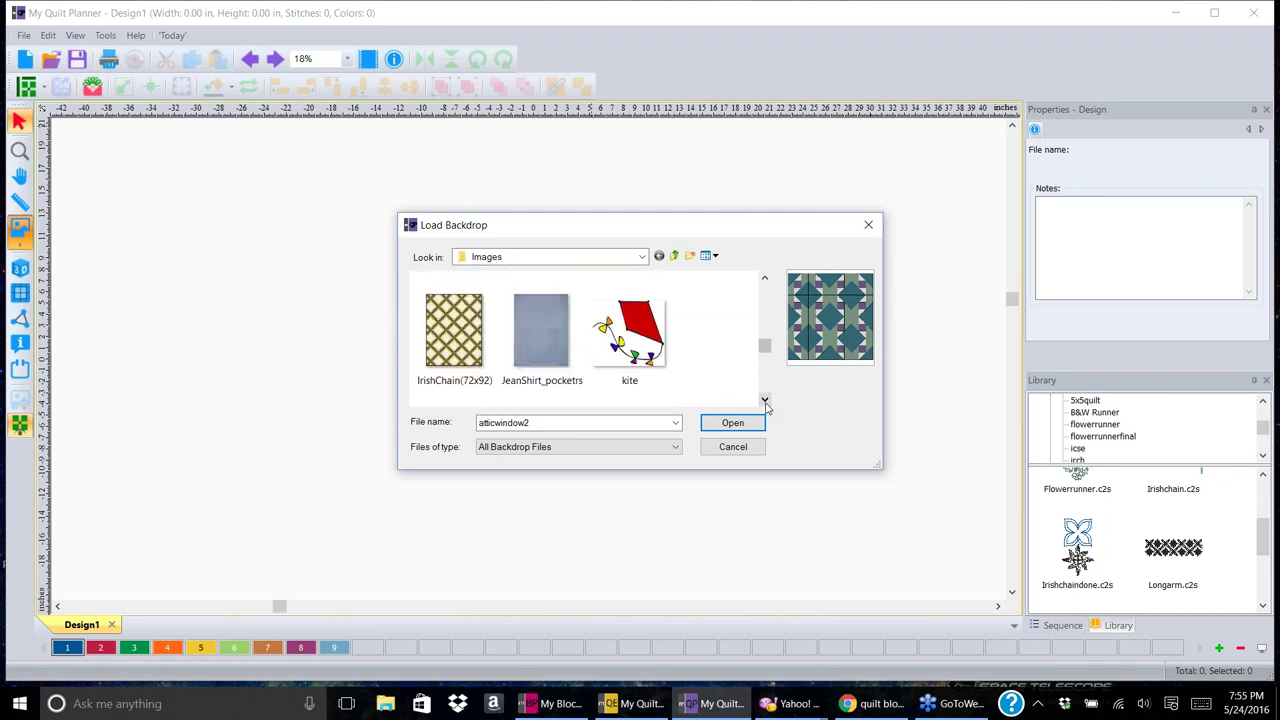
pyautogui.click(436, 330)
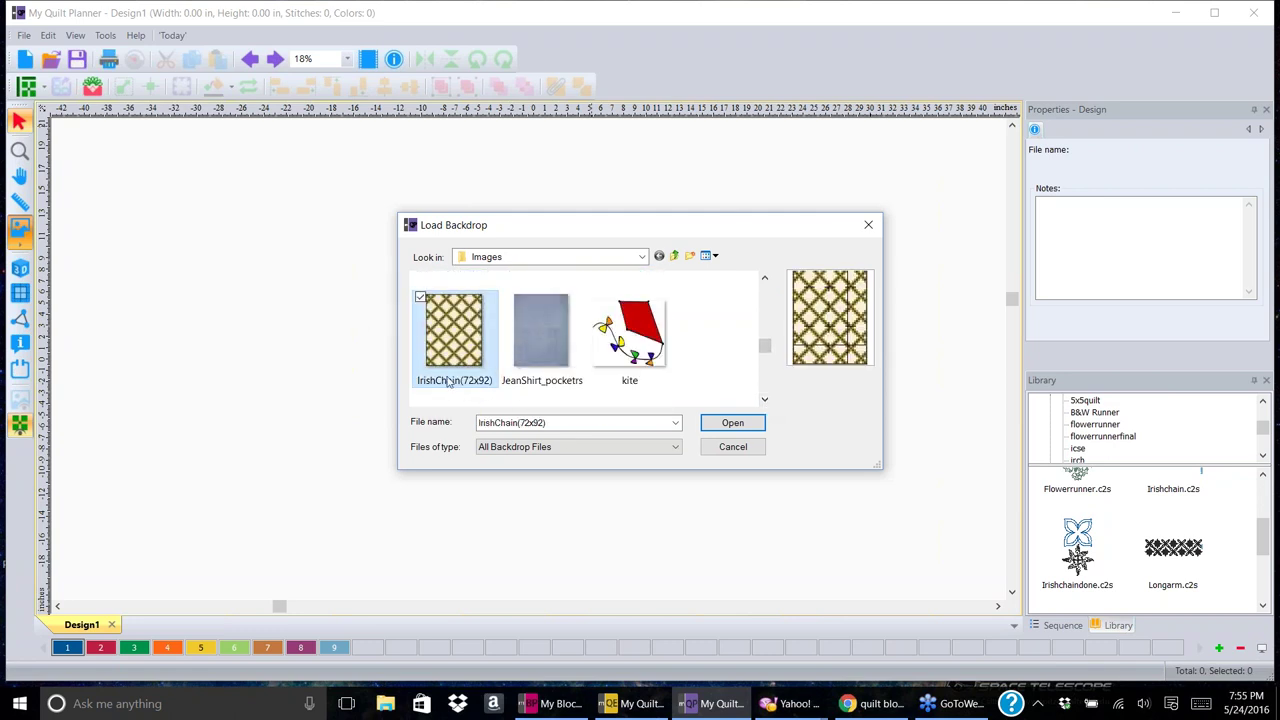
pyautogui.click(733, 425)
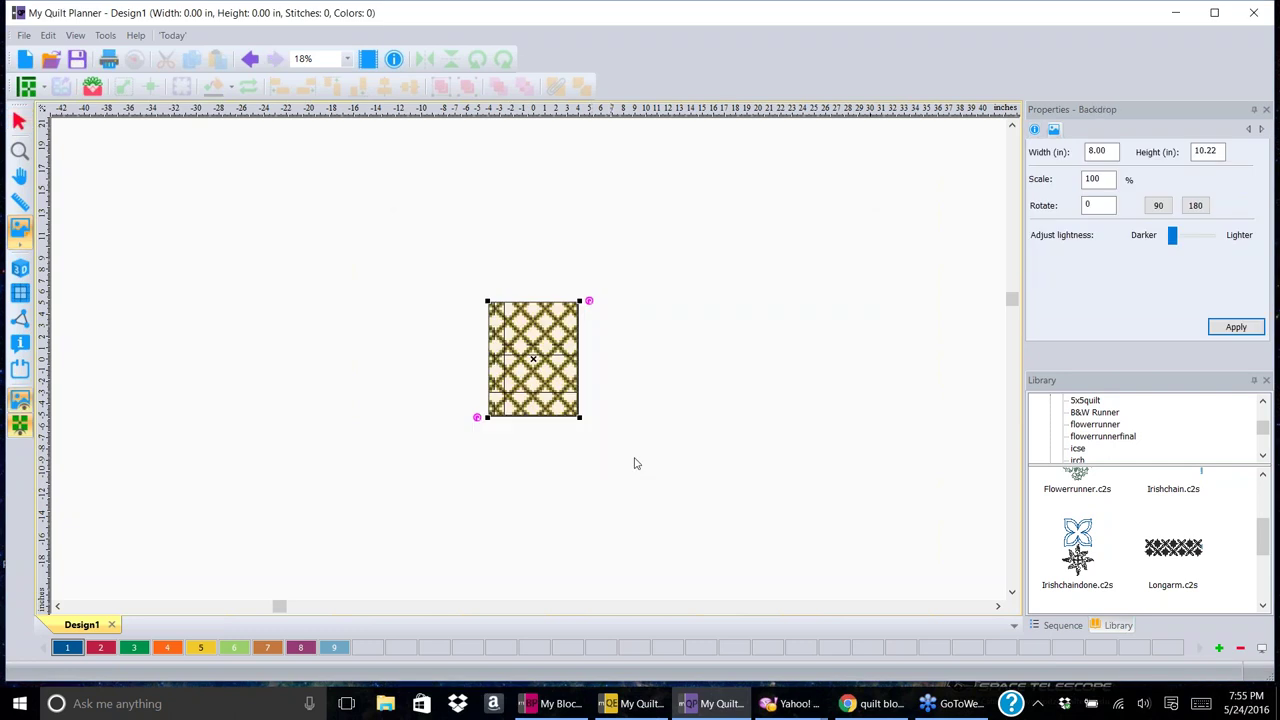
# - Set the Irish chain backdrop's width to 72 inches with its height scaled in proportion, and bring more of the quilt into view
pyautogui.click(1108, 149)
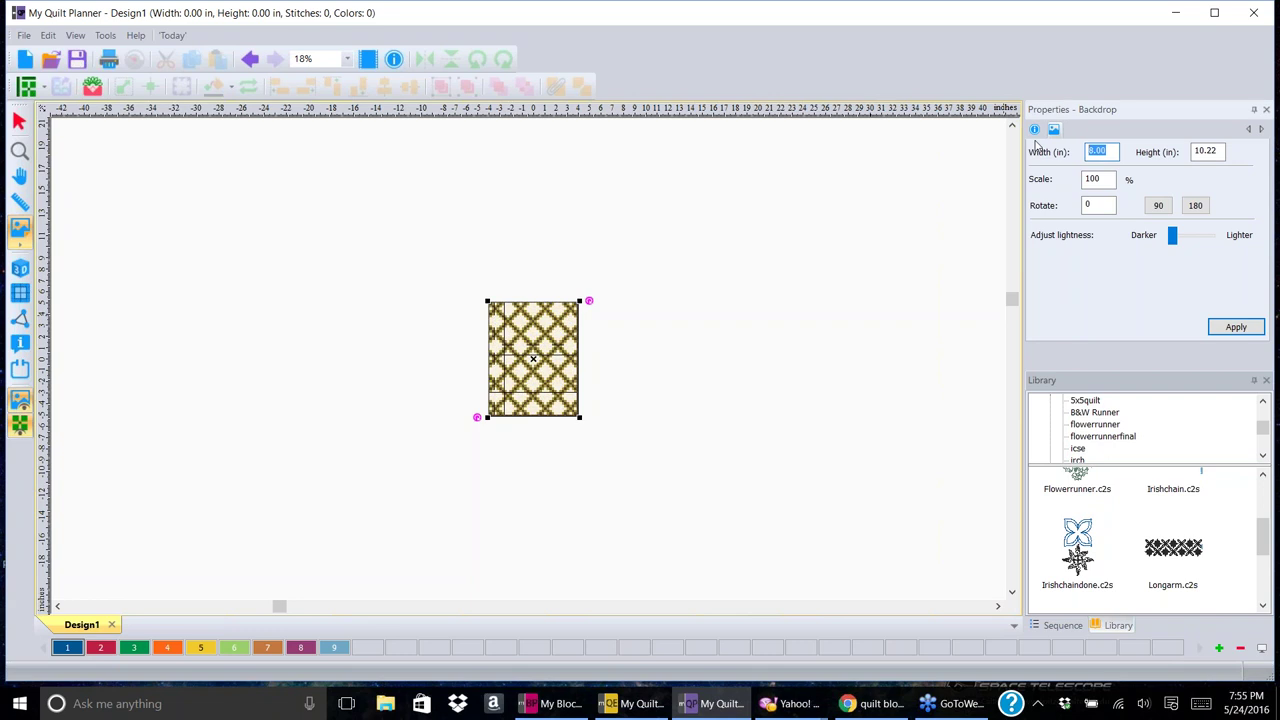
pyautogui.write('72')
pyautogui.click(1236, 328)
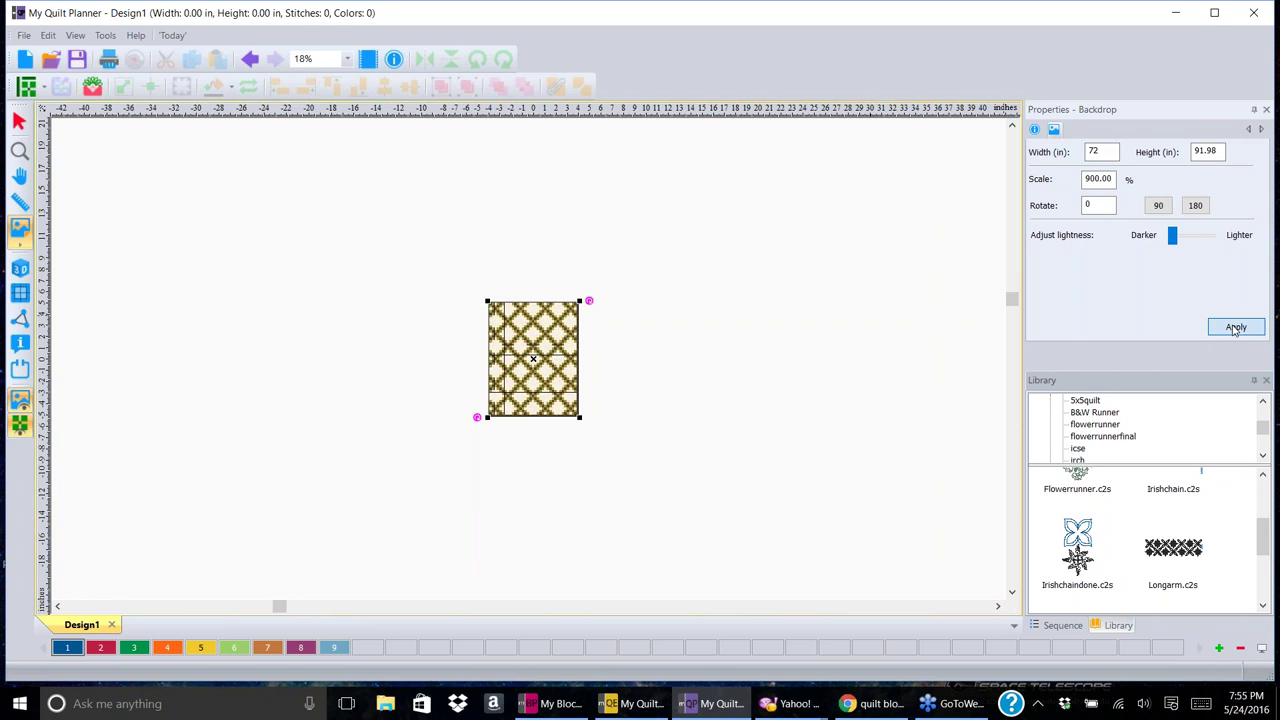
pyautogui.scroll(-2, 348, 225)
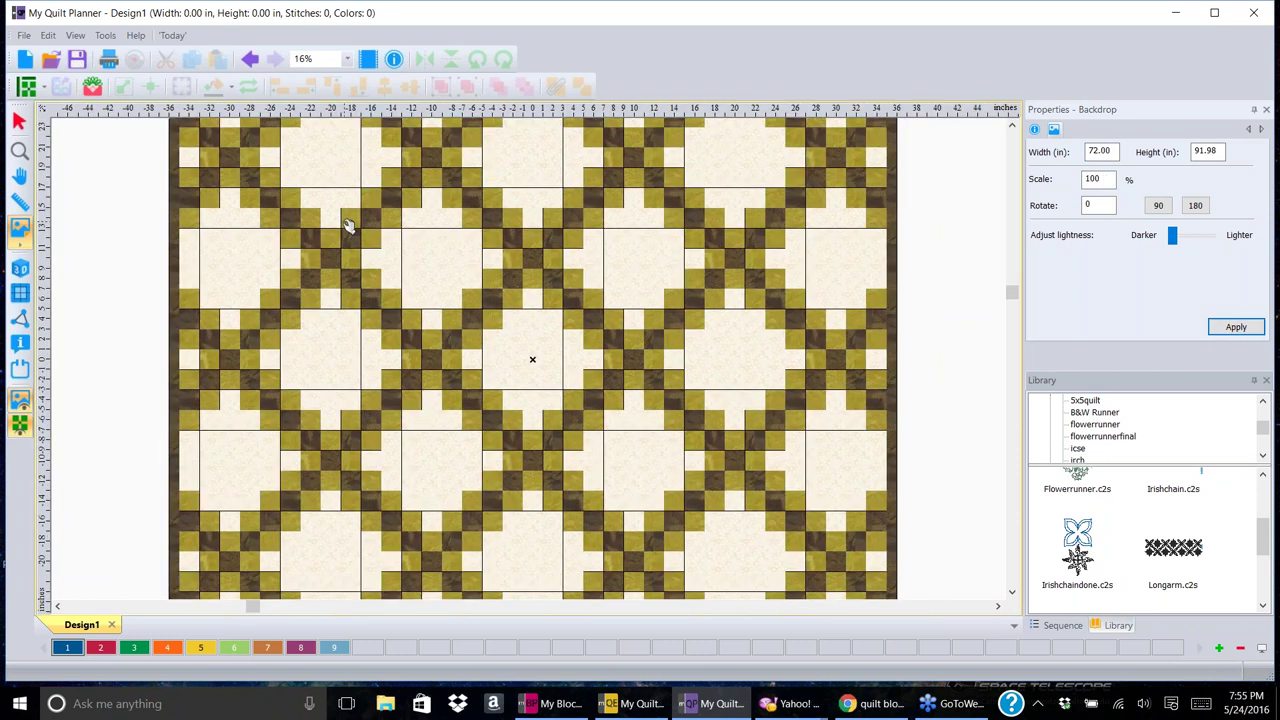
pyautogui.scroll(-1, 348, 225)
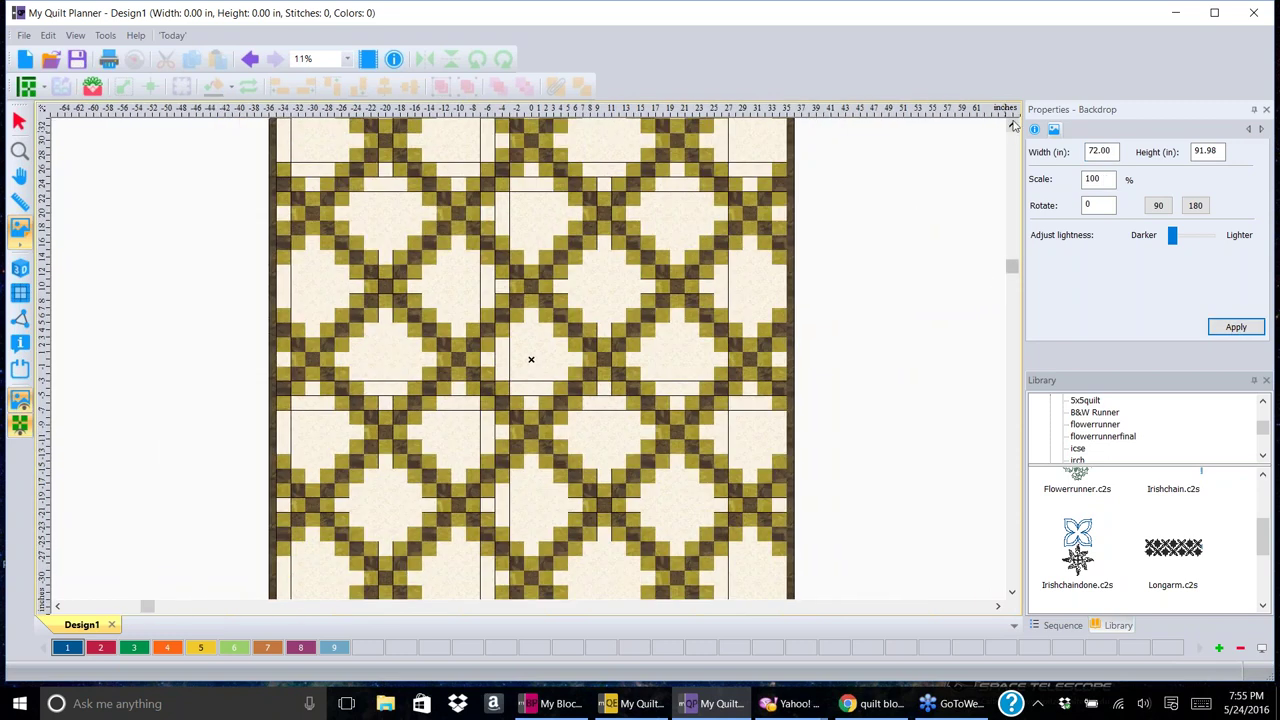
# - Try an 8-inch width for the Irish chain backdrop and clear the width value again
pyautogui.click(1012, 124)
pyautogui.click(1012, 124)
pyautogui.click(1012, 124)
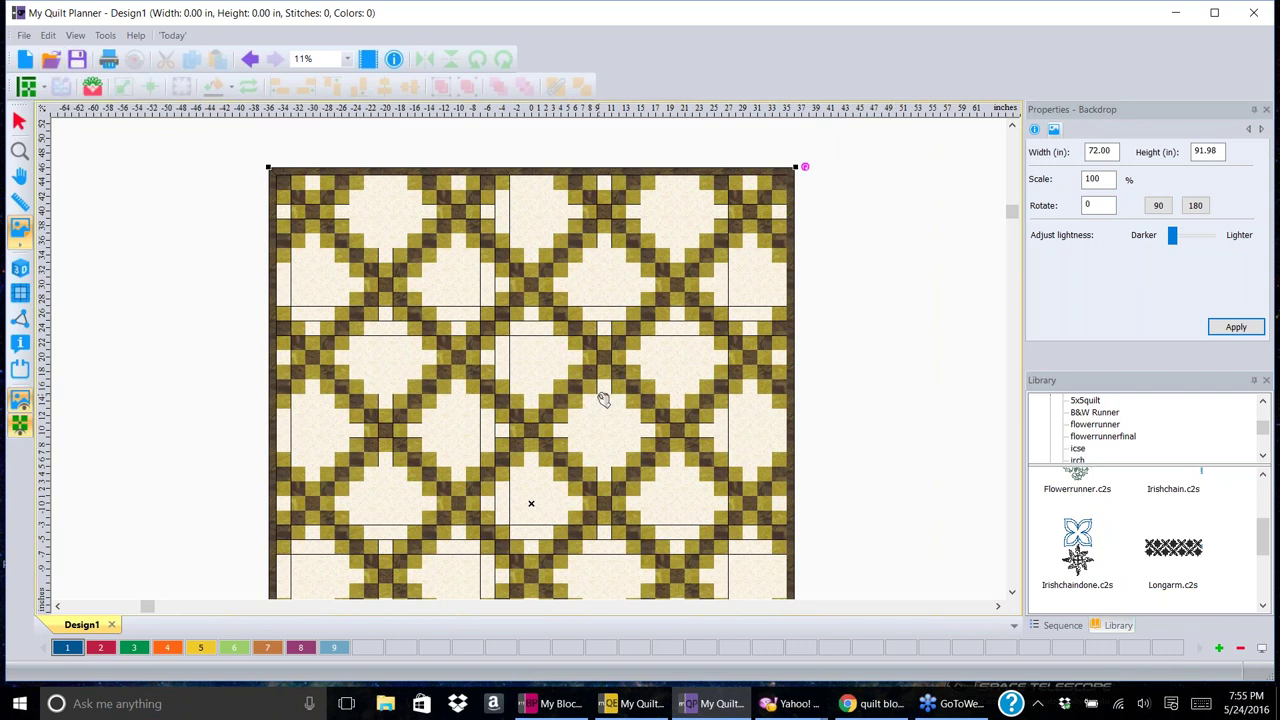
pyautogui.write('8')
pyautogui.press('Return')
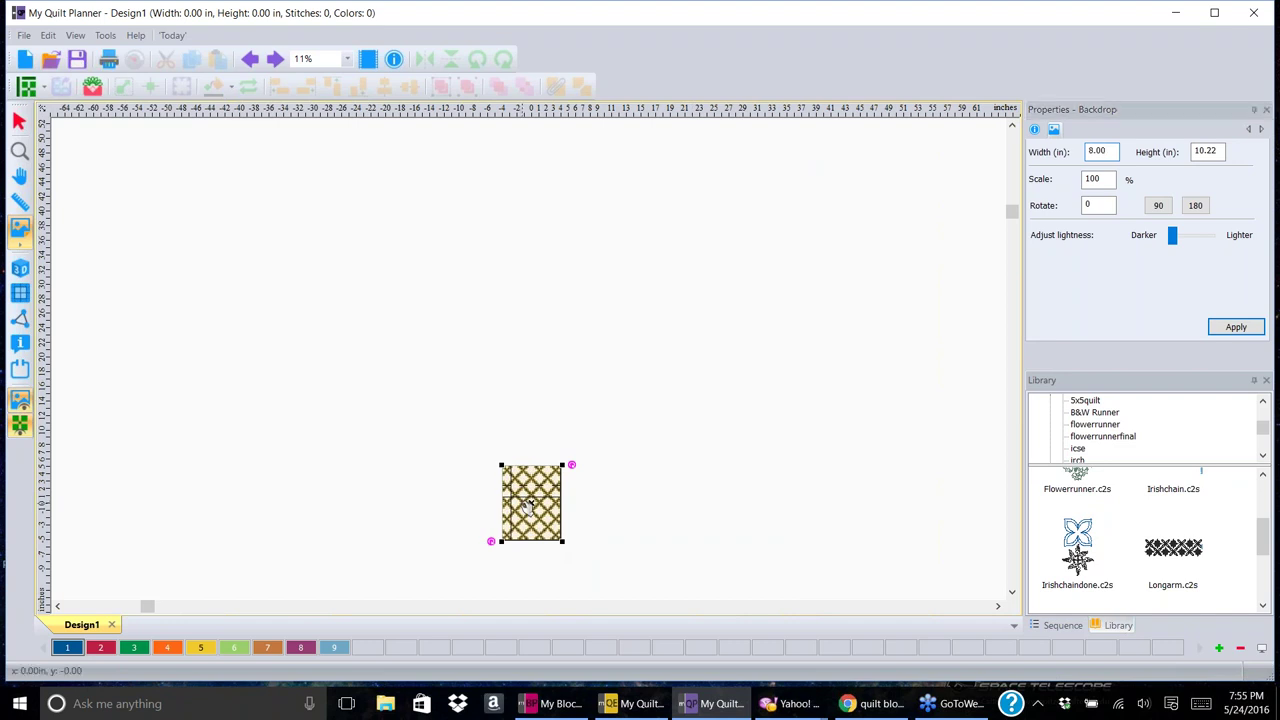
pyautogui.write('0')
pyautogui.press('BackSpace')
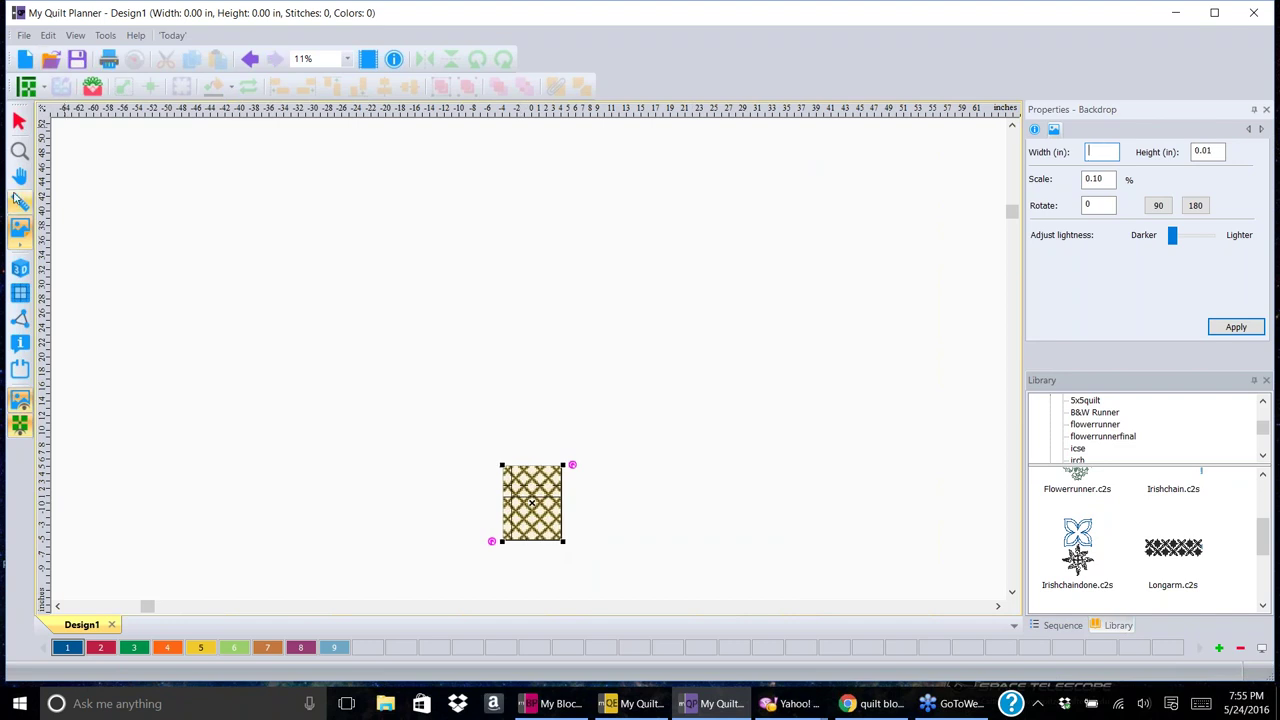
# - Open the IrishChain design from the MQP folder
pyautogui.click(53, 60)
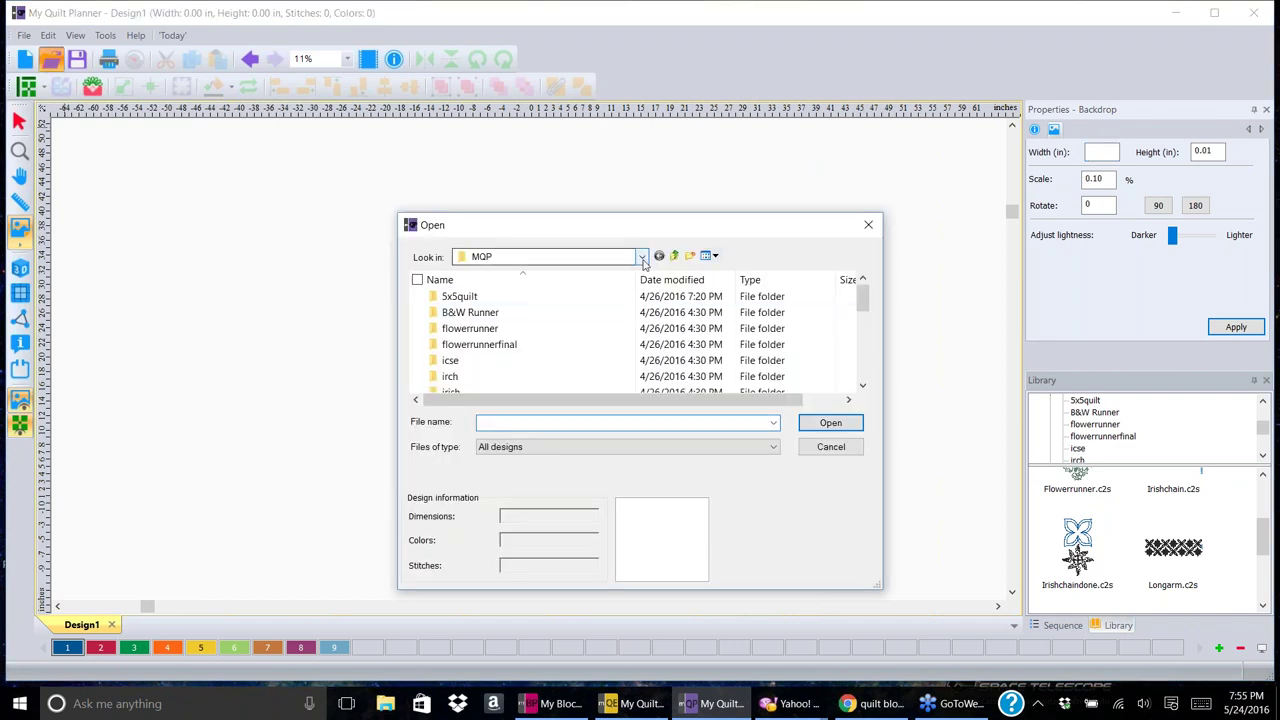
pyautogui.click(862, 386)
pyautogui.click(862, 386)
pyautogui.click(862, 386)
pyautogui.click(862, 386)
pyautogui.click(862, 386)
pyautogui.click(862, 386)
pyautogui.click(862, 386)
pyautogui.click(862, 386)
pyautogui.click(862, 386)
pyautogui.click(862, 386)
pyautogui.click(862, 387)
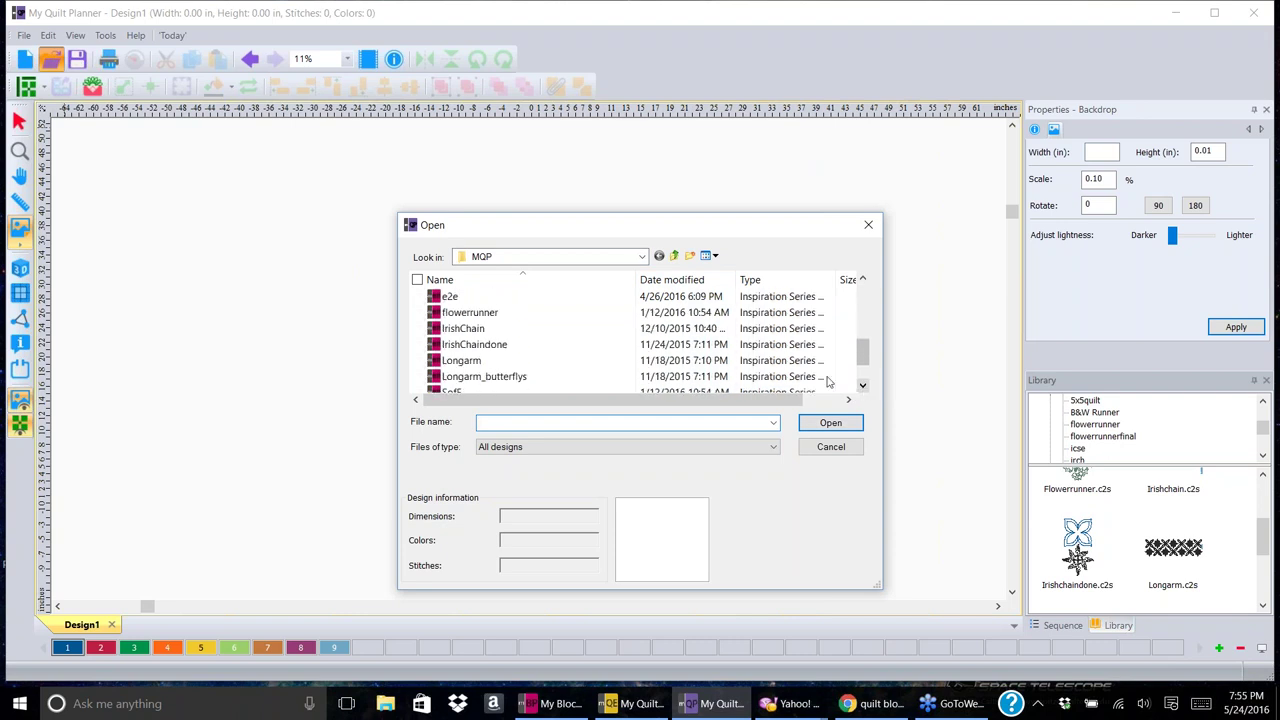
pyautogui.click(490, 332)
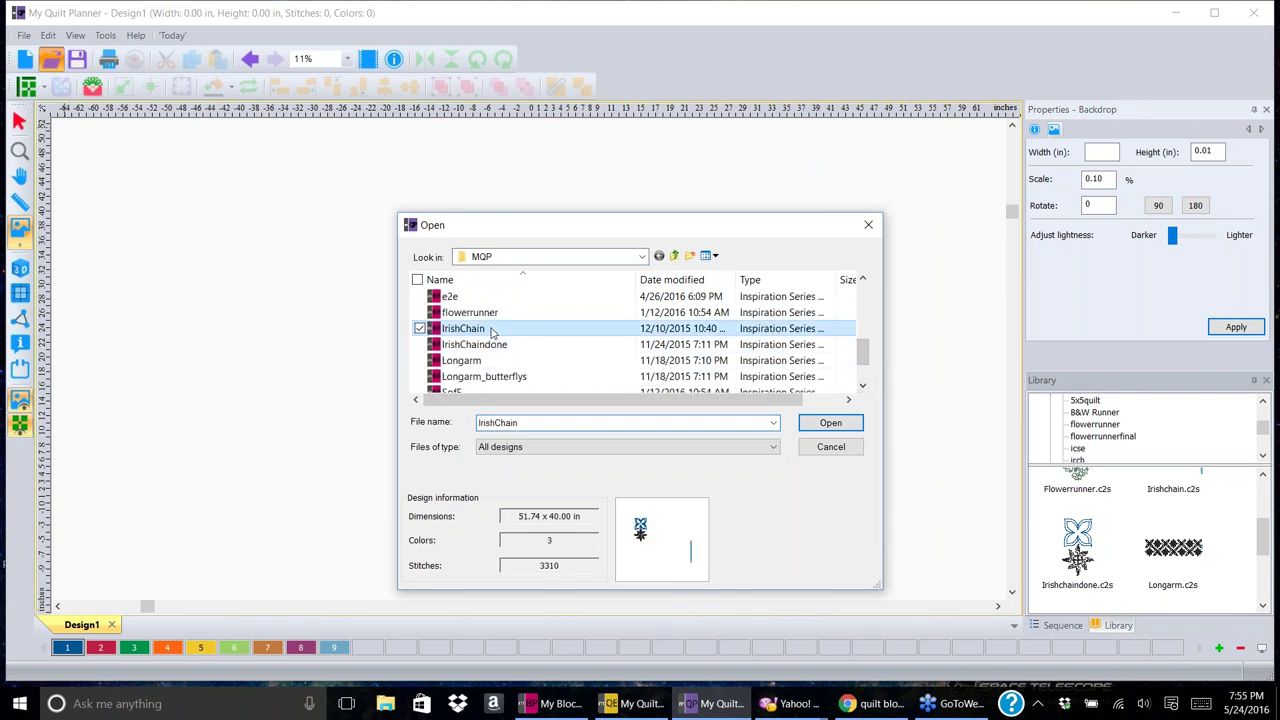
pyautogui.click(831, 423)
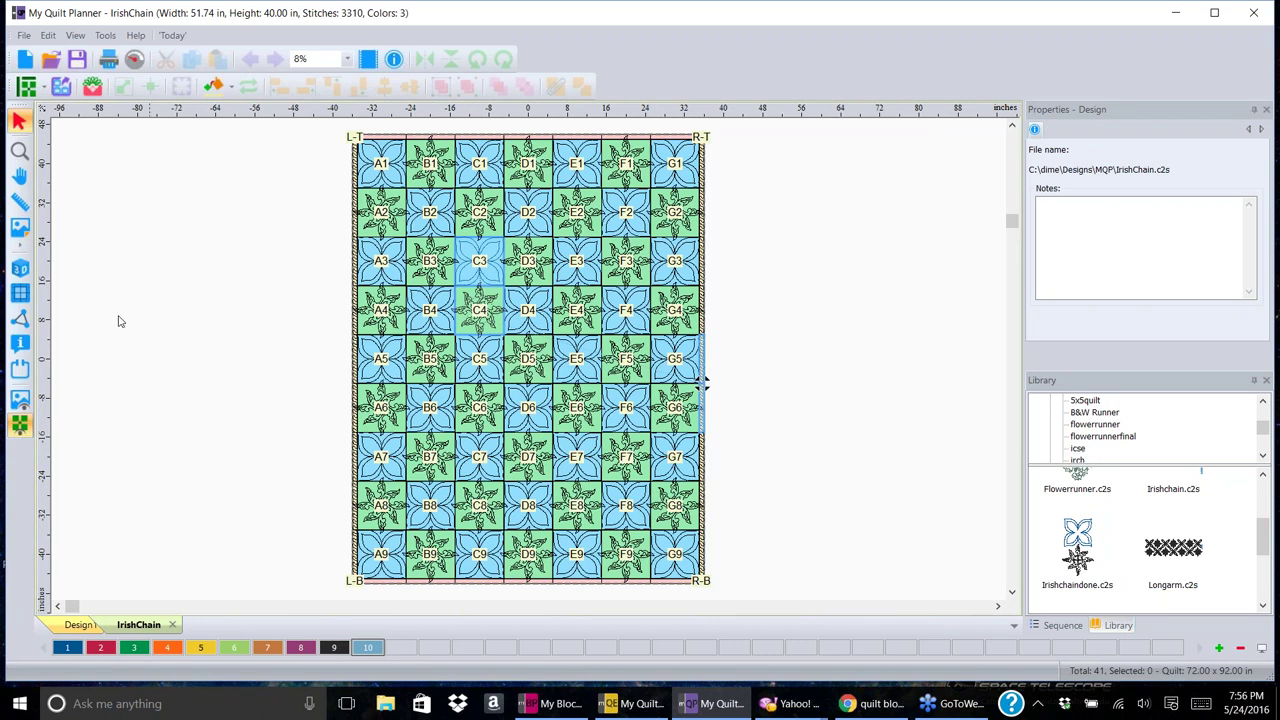
# - Show the backdrop and hide the quilt layout to examine the stitching over the Irish chain fabric image
pyautogui.click(19, 401)
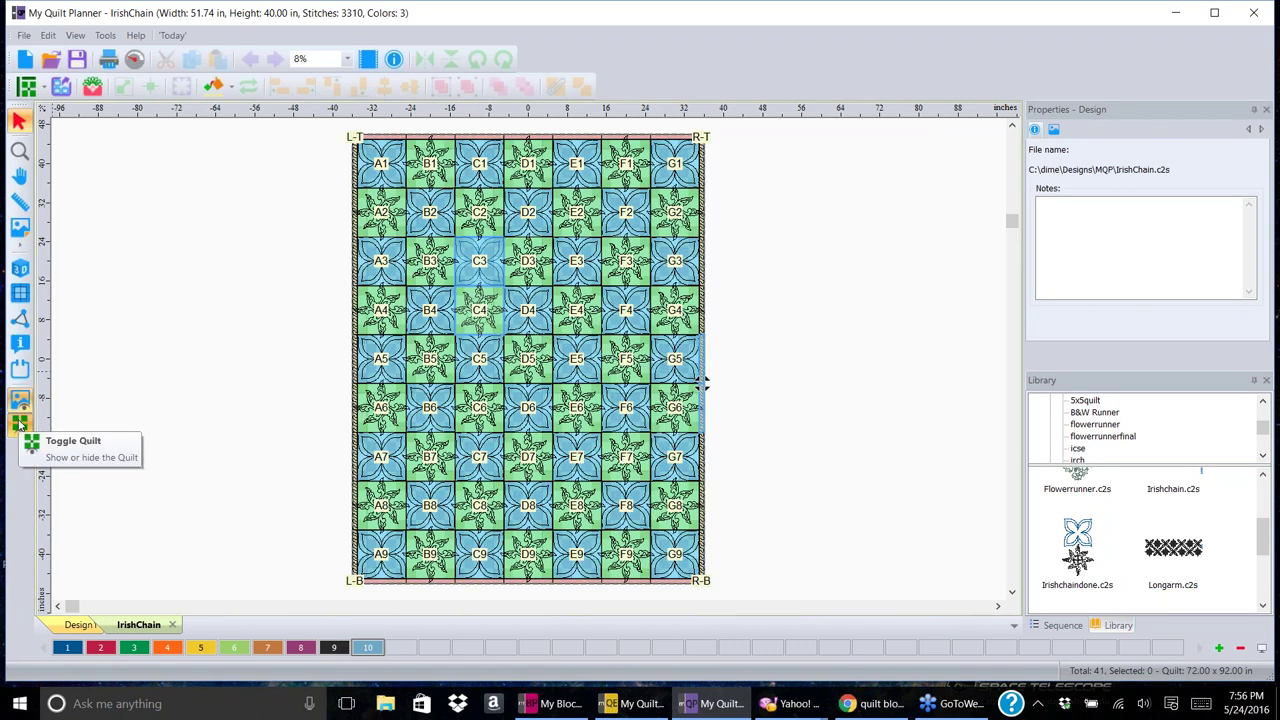
pyautogui.click(19, 425)
pyautogui.click(19, 428)
pyautogui.click(19, 425)
pyautogui.scroll(1, 703, 383)
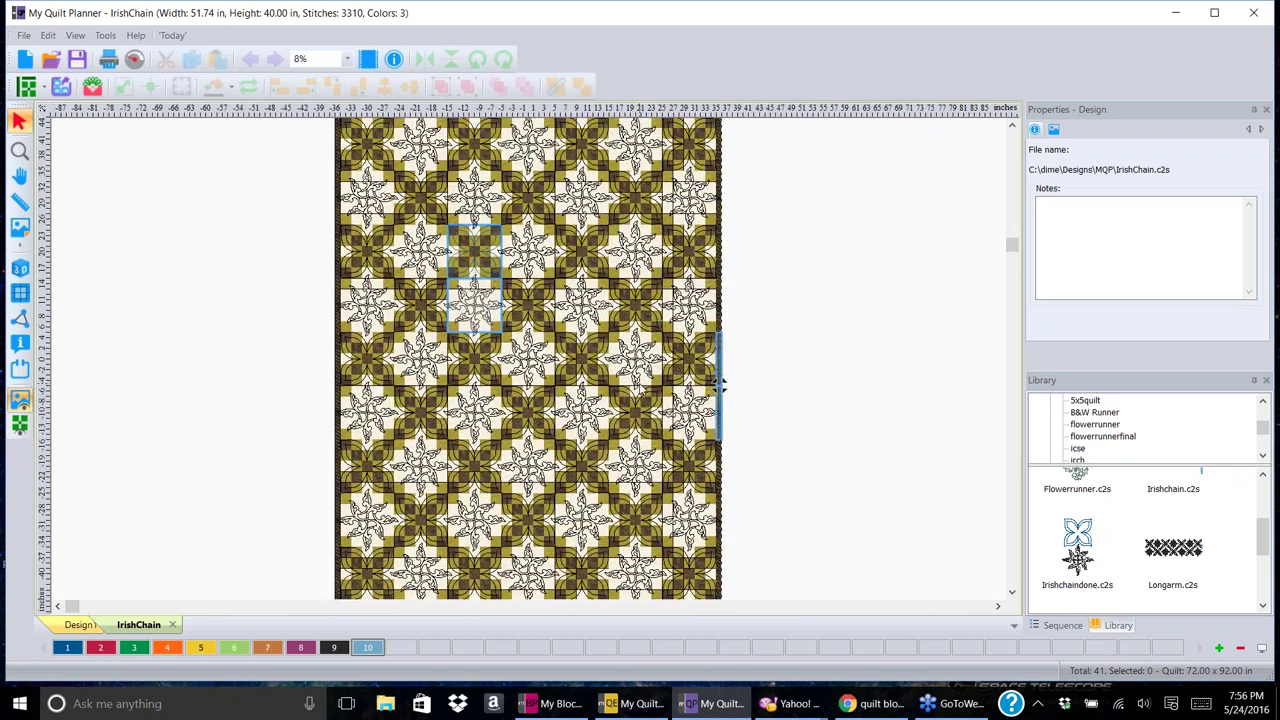
pyautogui.scroll(1, 718, 385)
pyautogui.scroll(1, 641, 390)
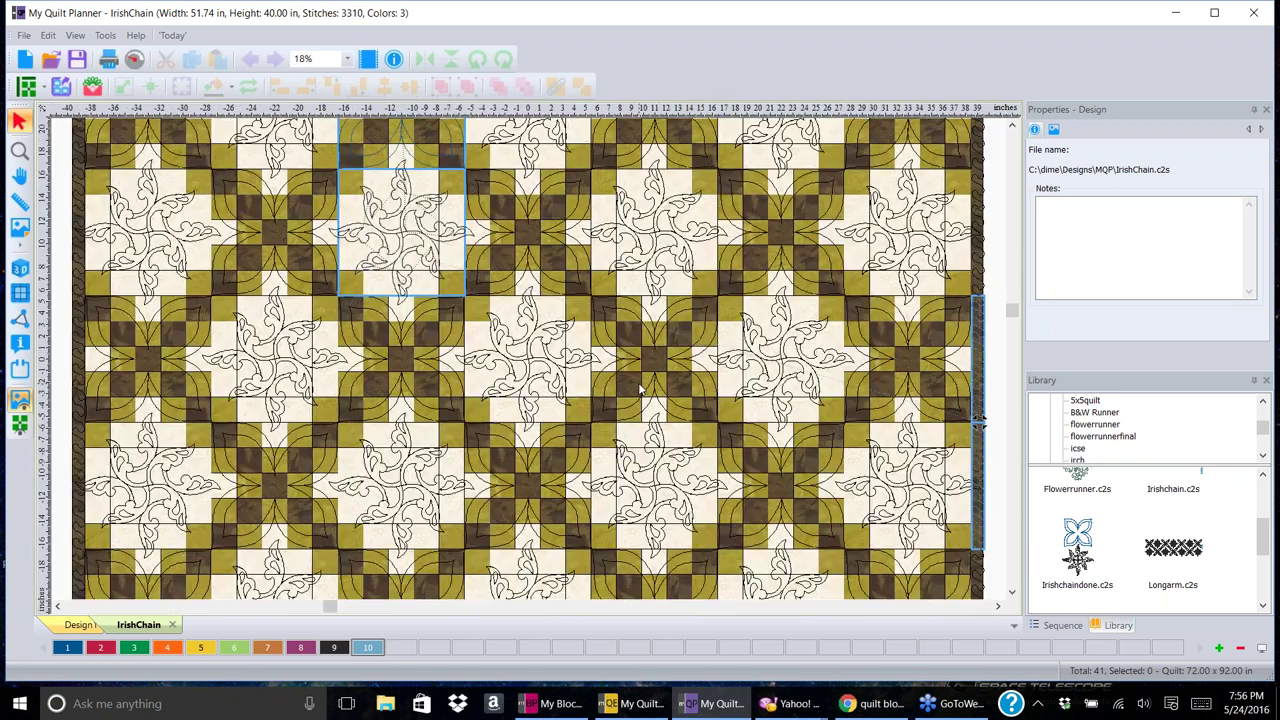
pyautogui.scroll(1, 641, 390)
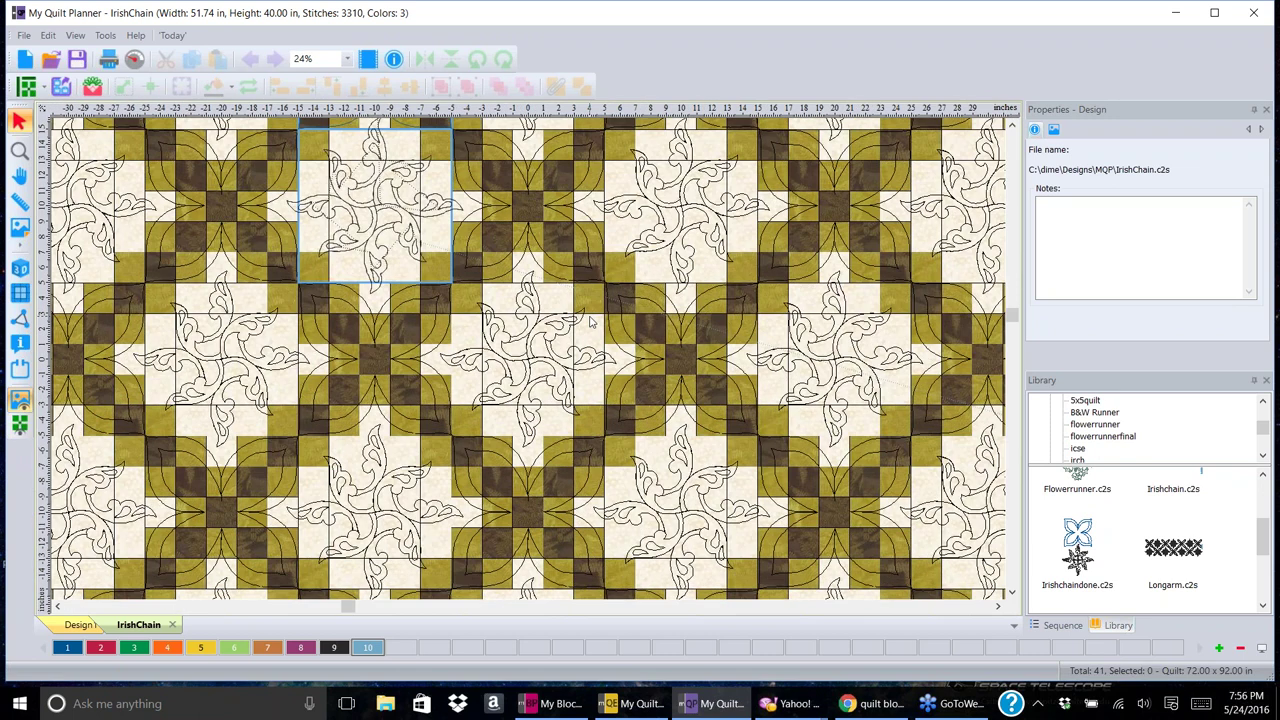
pyautogui.scroll(-3, 590, 322)
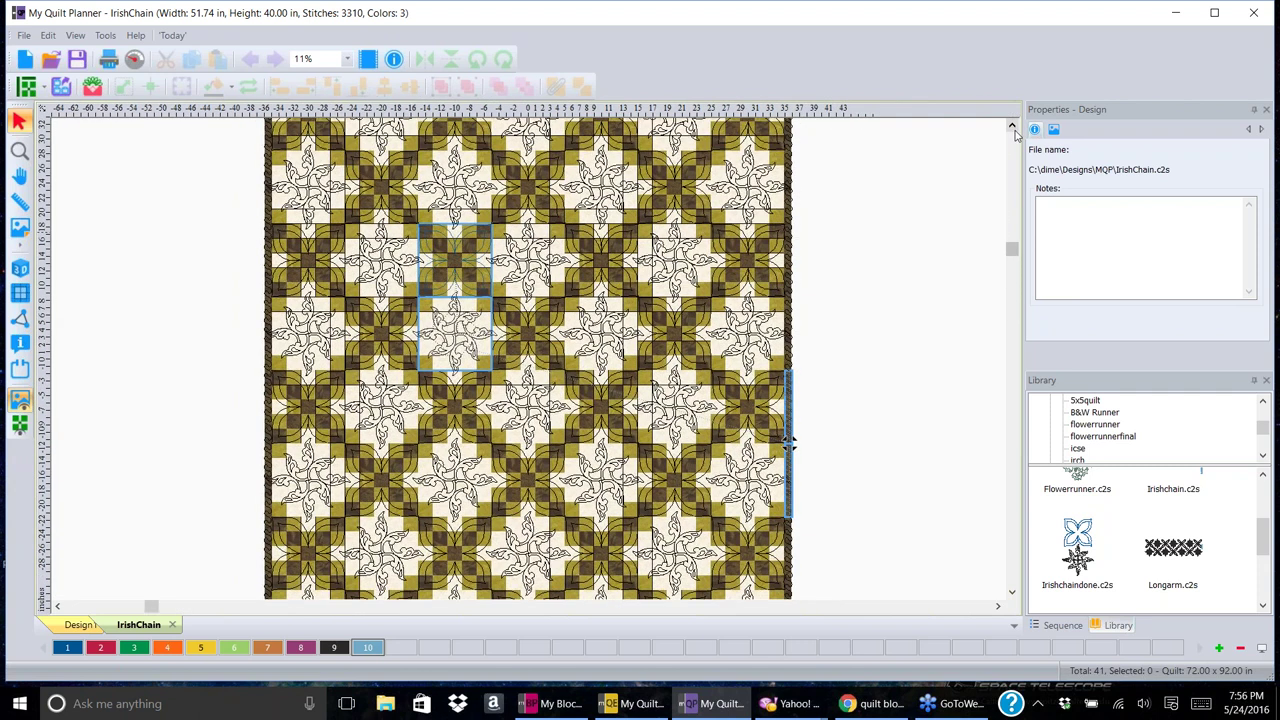
# - Review the quilt's size, block and border settings, including the corner options, and accept them without changes
pyautogui.click(1012, 127)
pyautogui.click(30, 89)
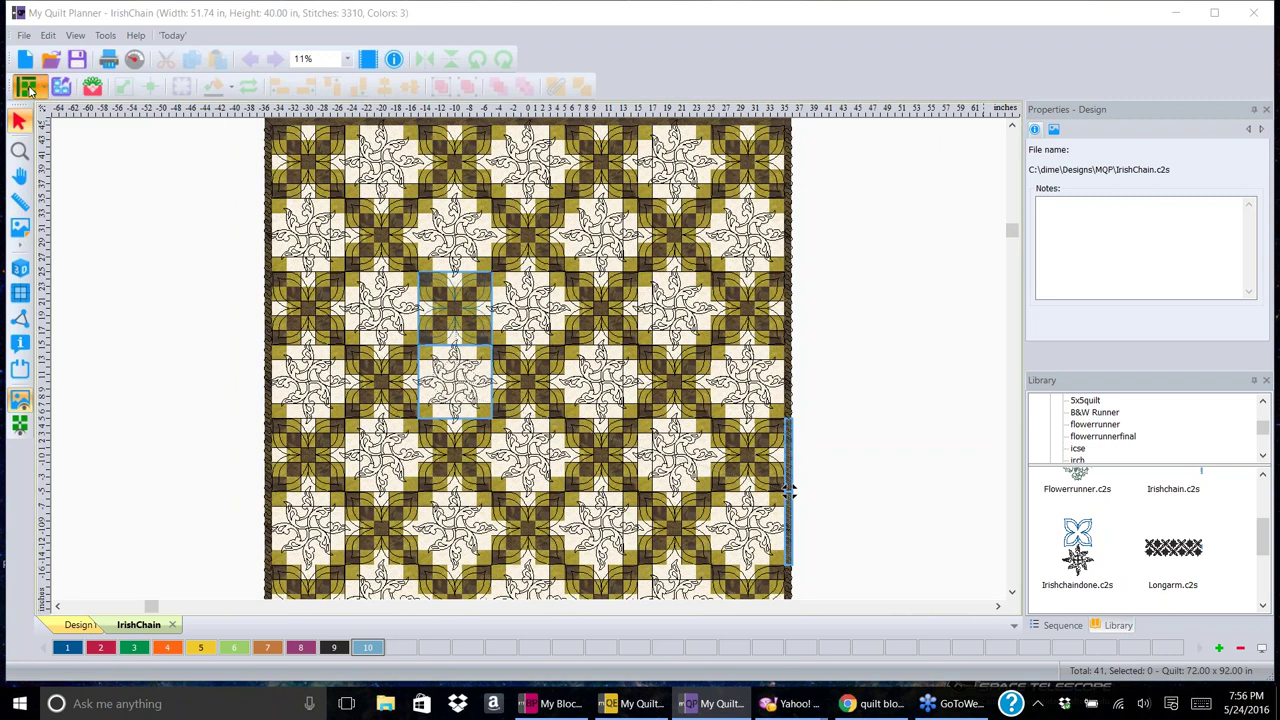
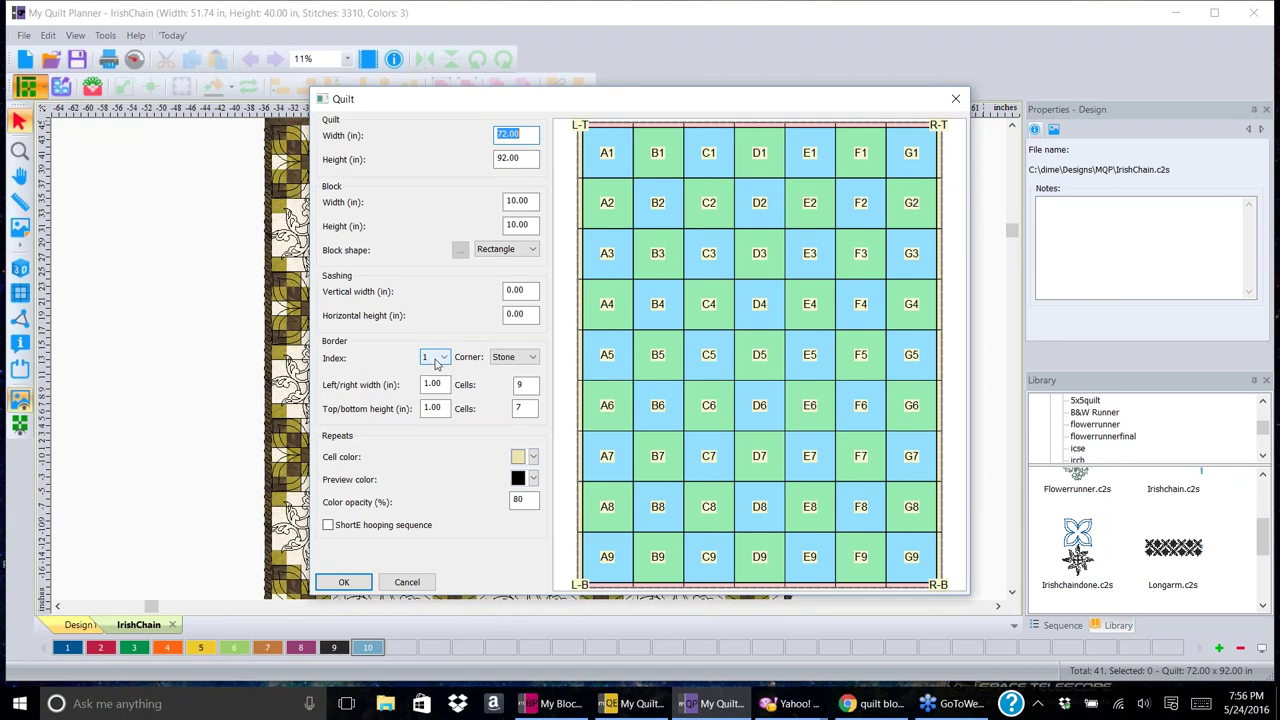
pyautogui.click(535, 361)
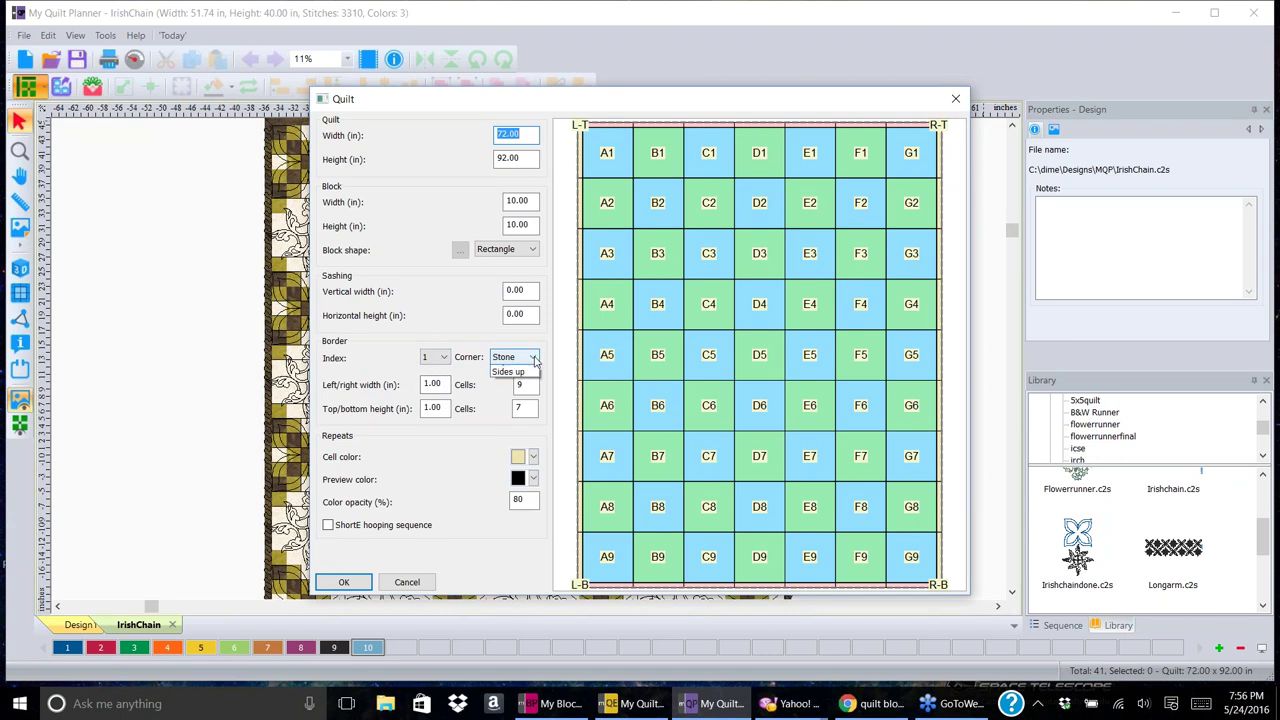
pyautogui.click(535, 361)
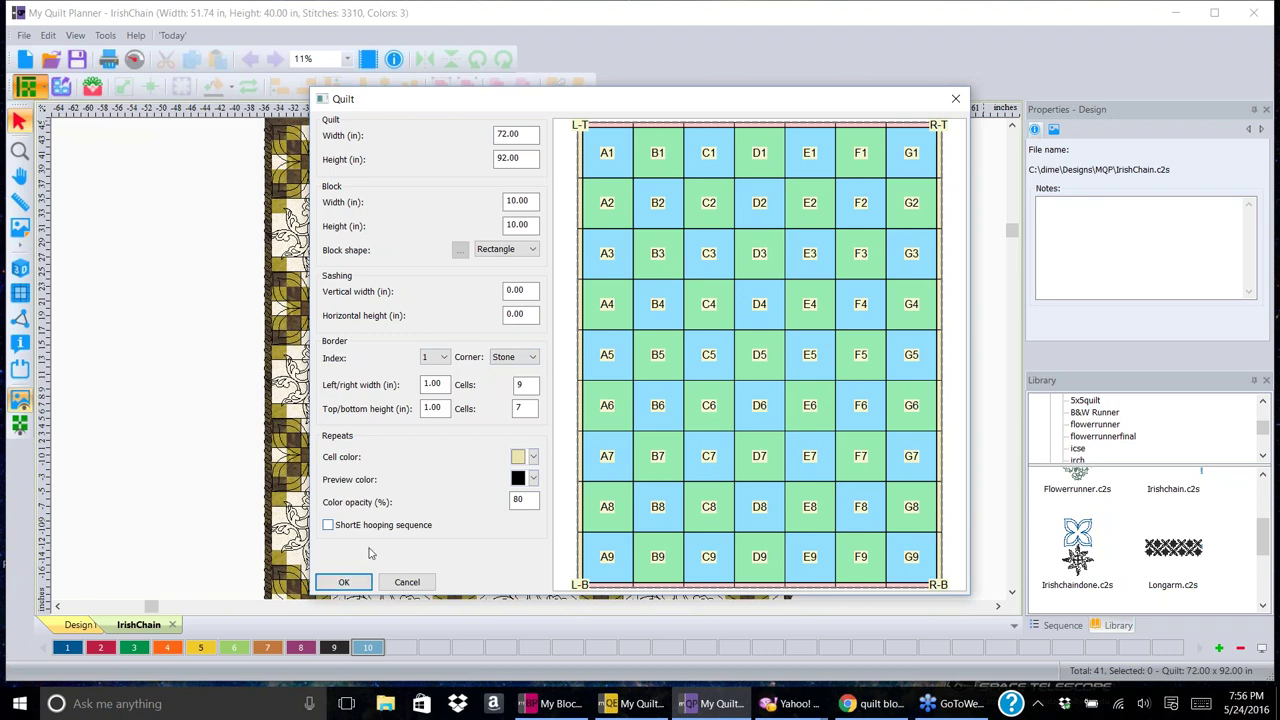
pyautogui.click(345, 583)
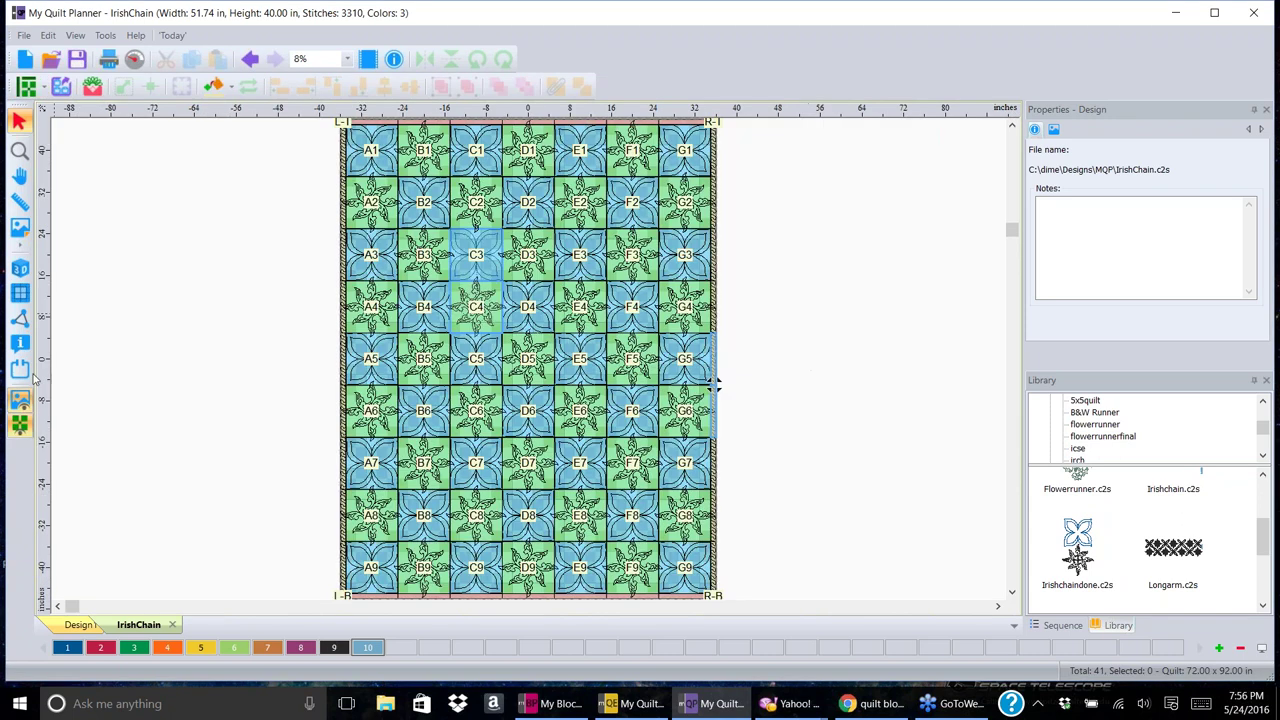
# - Hide the backdrop to examine the alternating block layout, and show the backdrop again
pyautogui.click(20, 398)
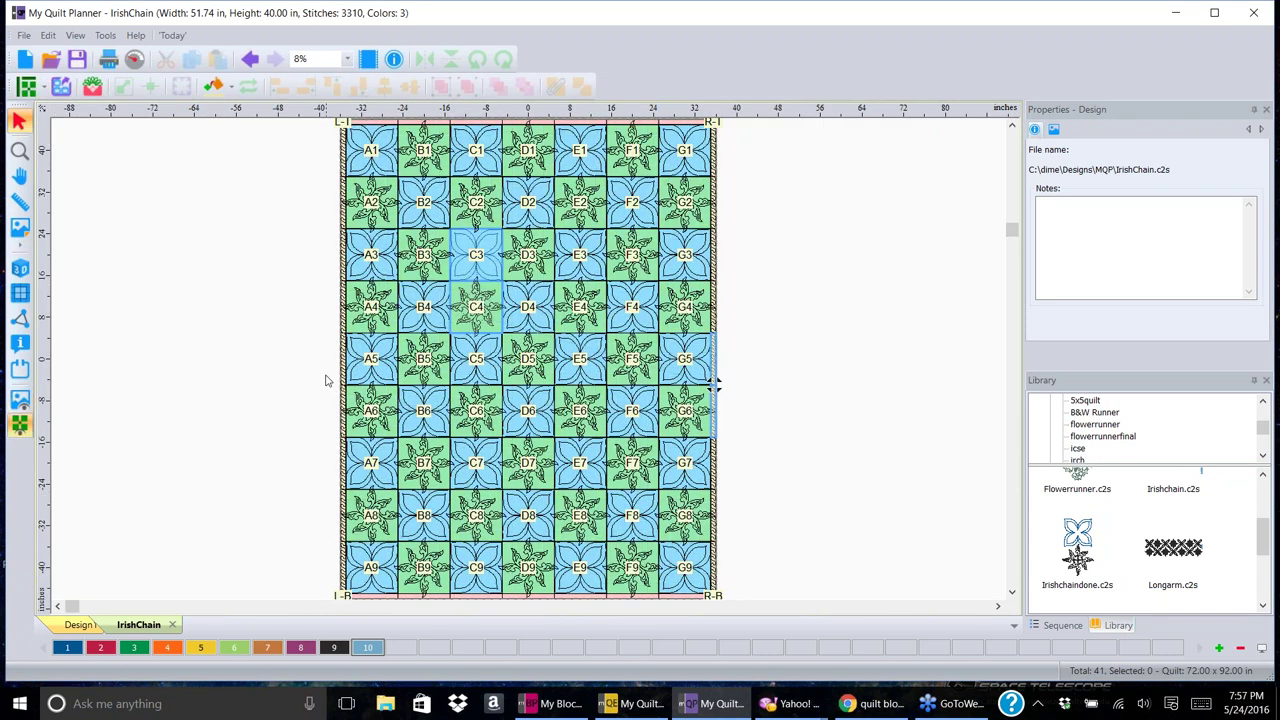
pyautogui.scroll(5, 322, 347)
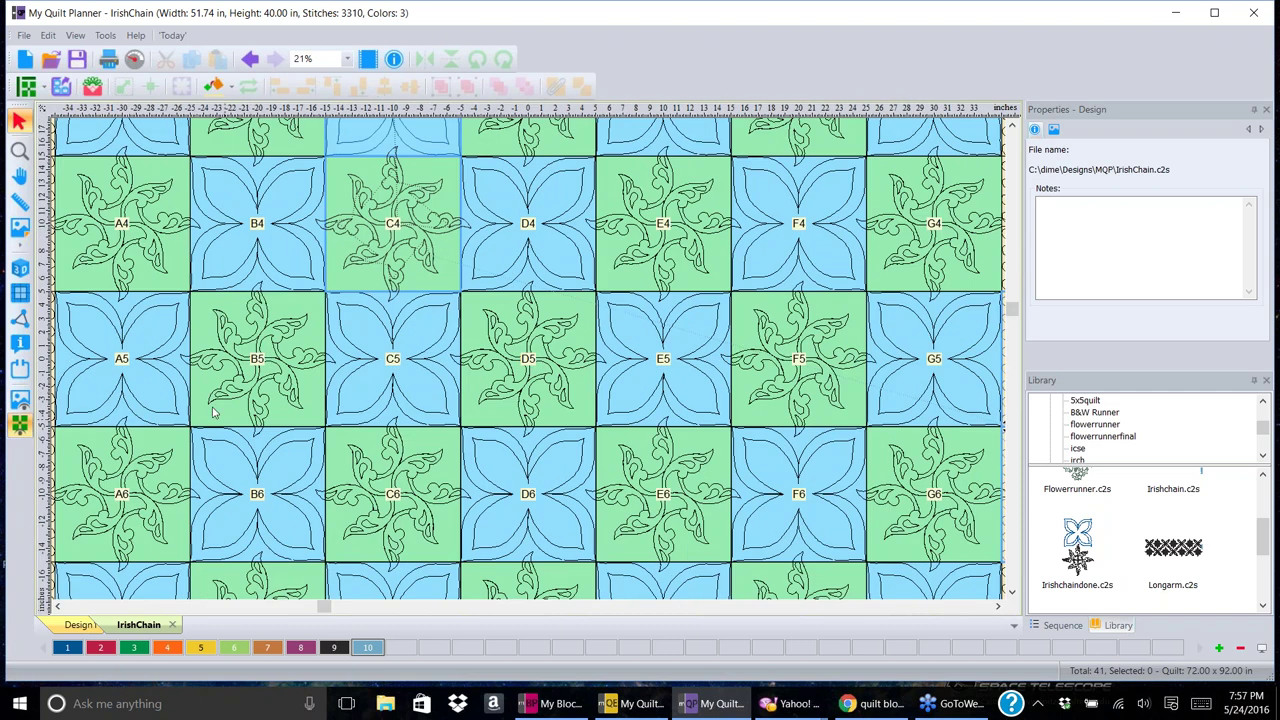
pyautogui.click(19, 425)
pyautogui.scroll(-4, 513, 343)
pyautogui.scroll(-1, 512, 348)
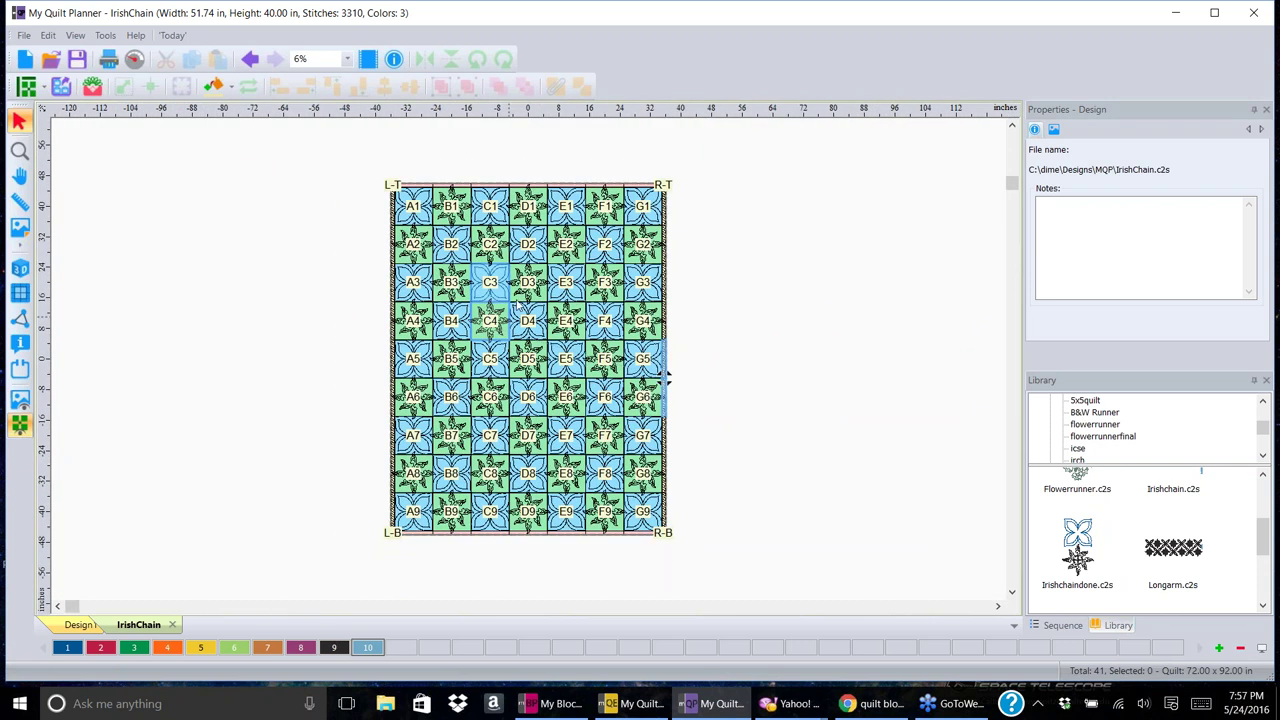
pyautogui.click(19, 400)
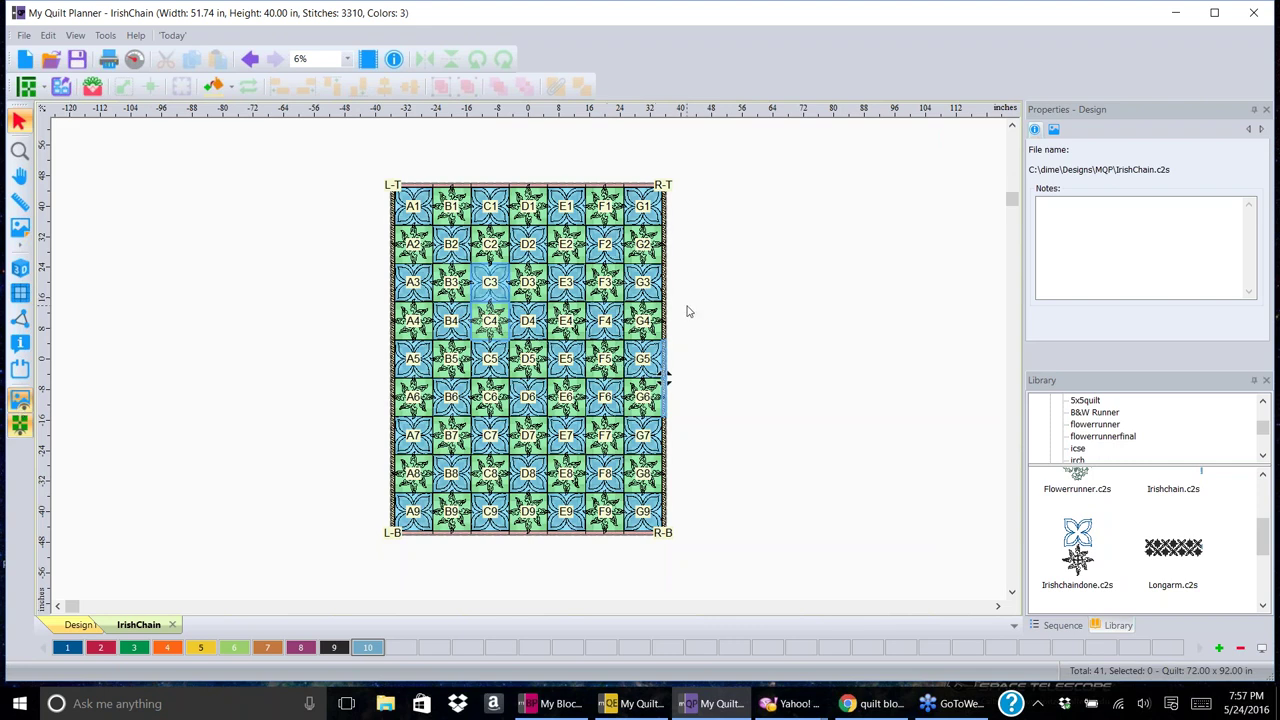
# - Delete the four-petal quilting design from block C3
pyautogui.scroll(1, 600, 350)
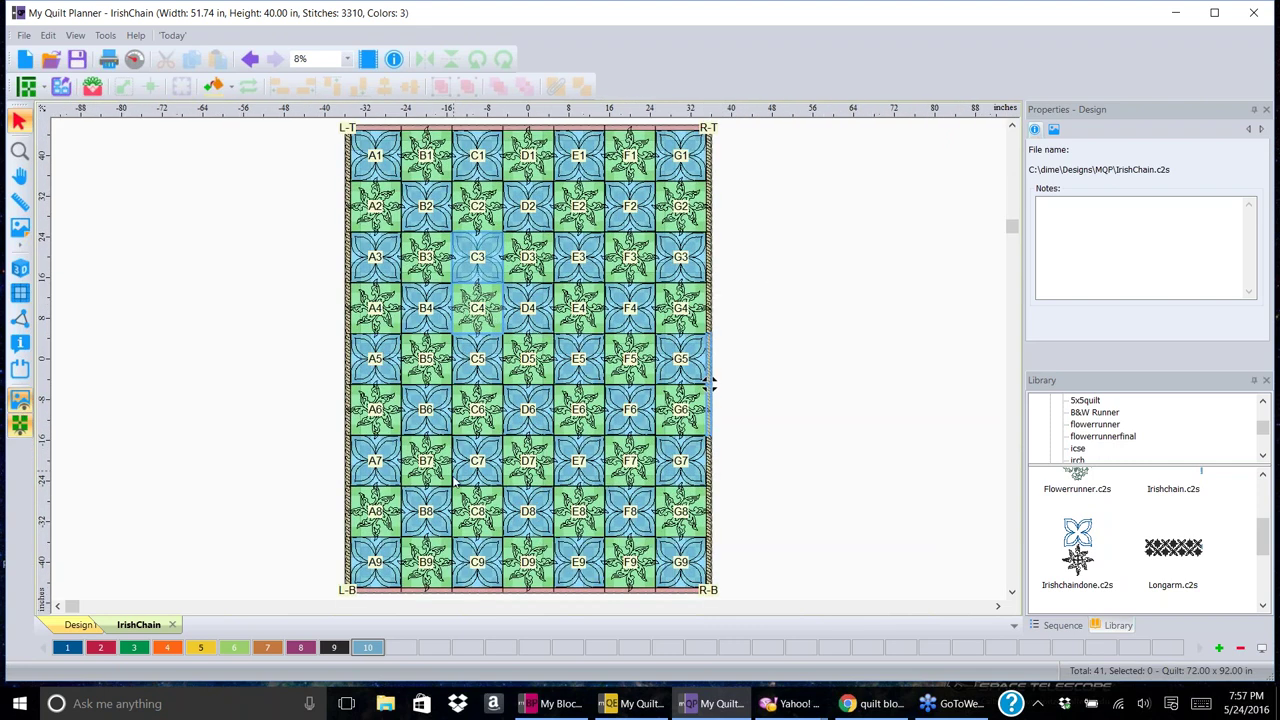
pyautogui.click(467, 258)
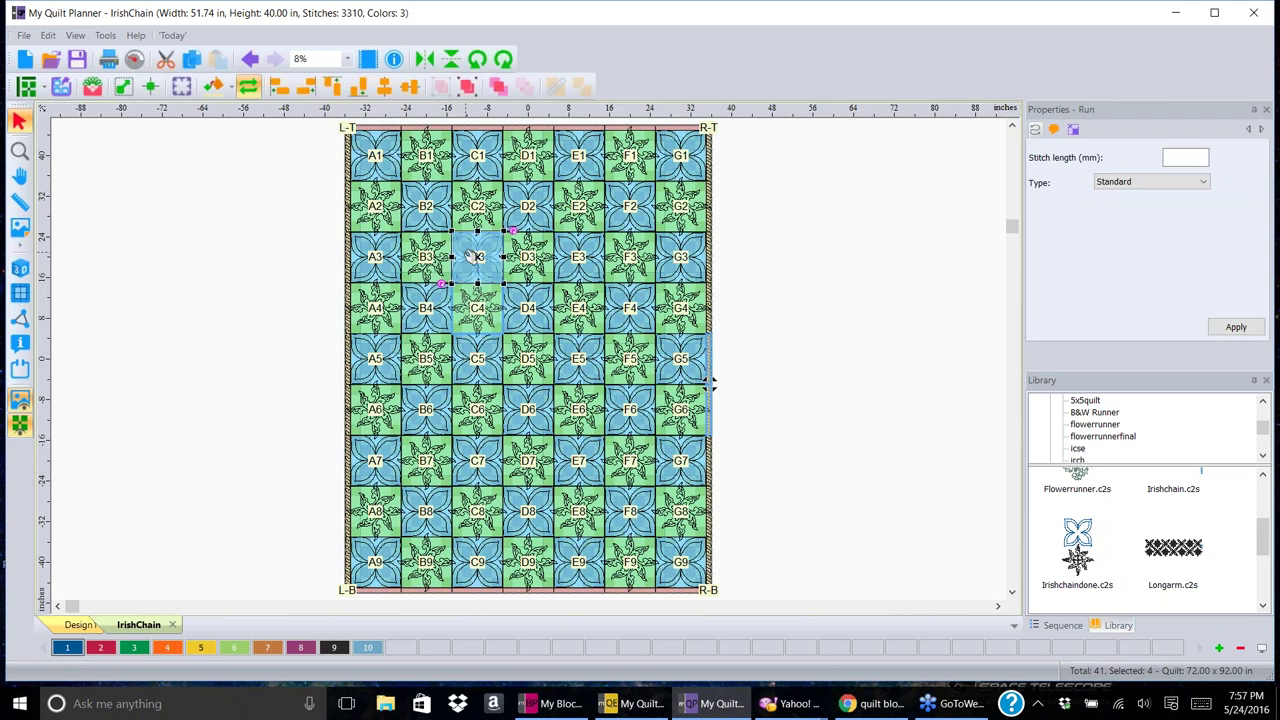
pyautogui.press('Delete')
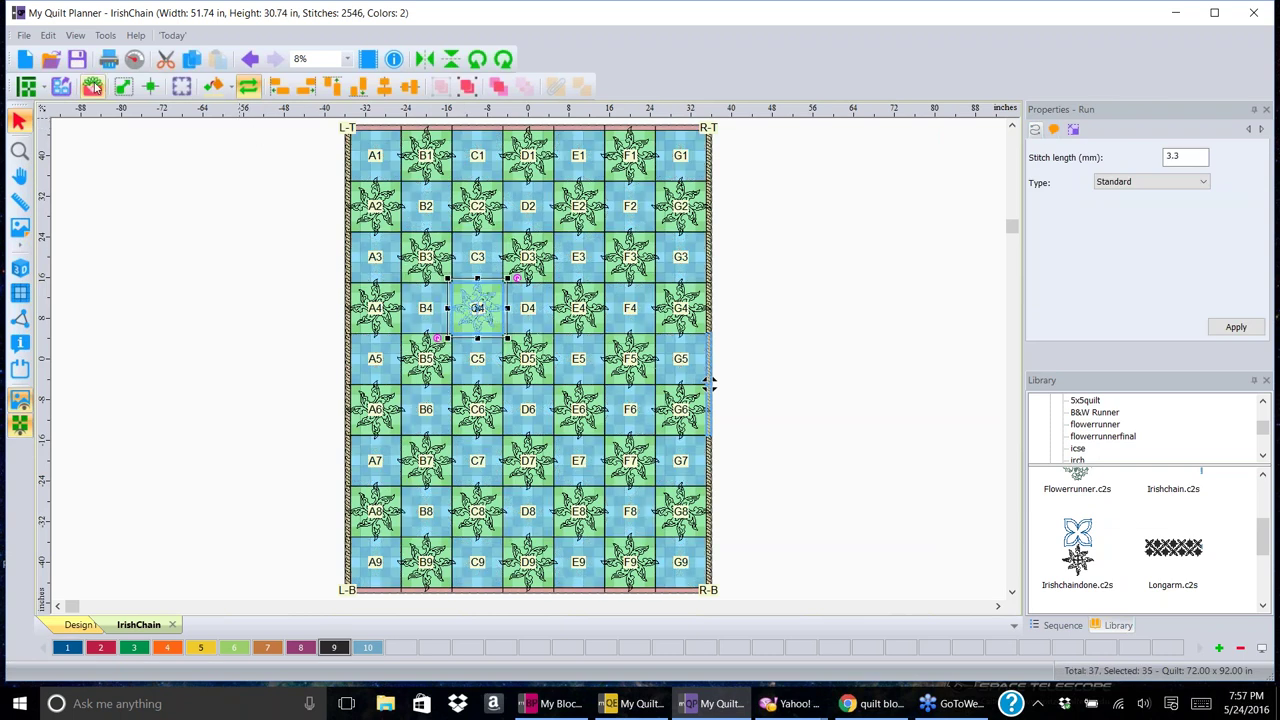
# - Browse the quilt design categories and insert the Shorte-02_7x7 design from the Square category
pyautogui.click(92, 86)
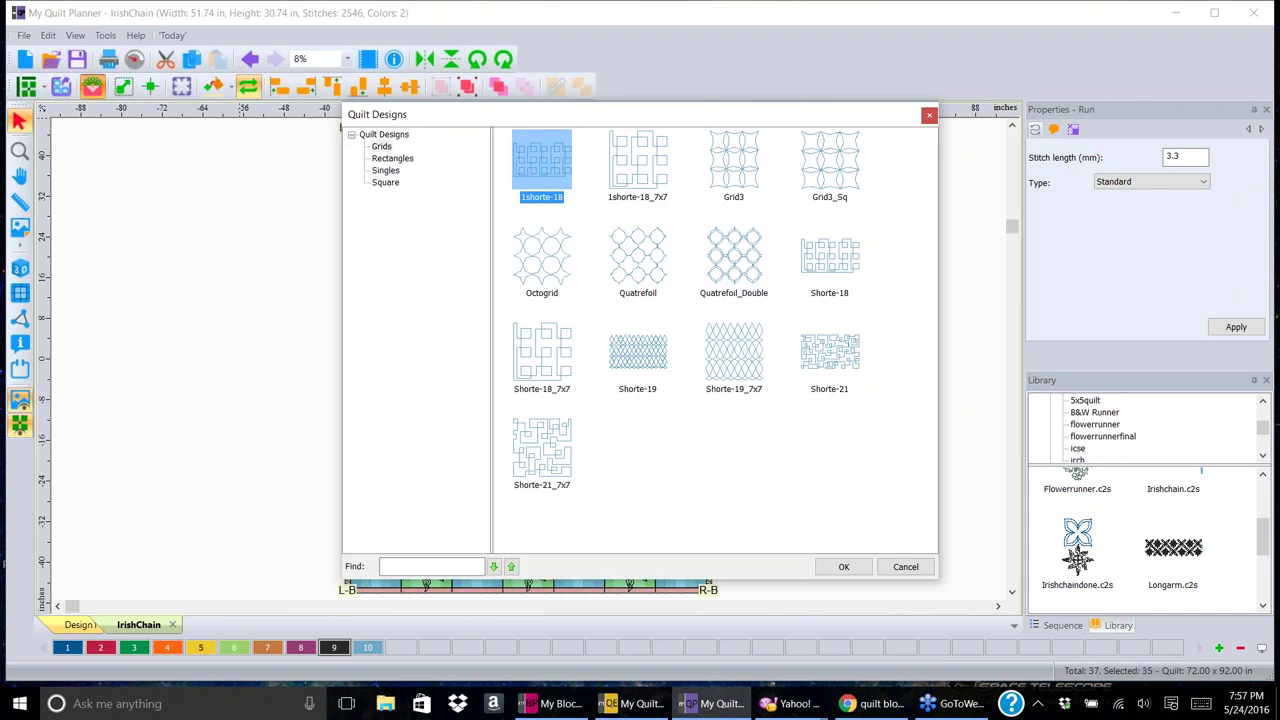
pyautogui.click(394, 158)
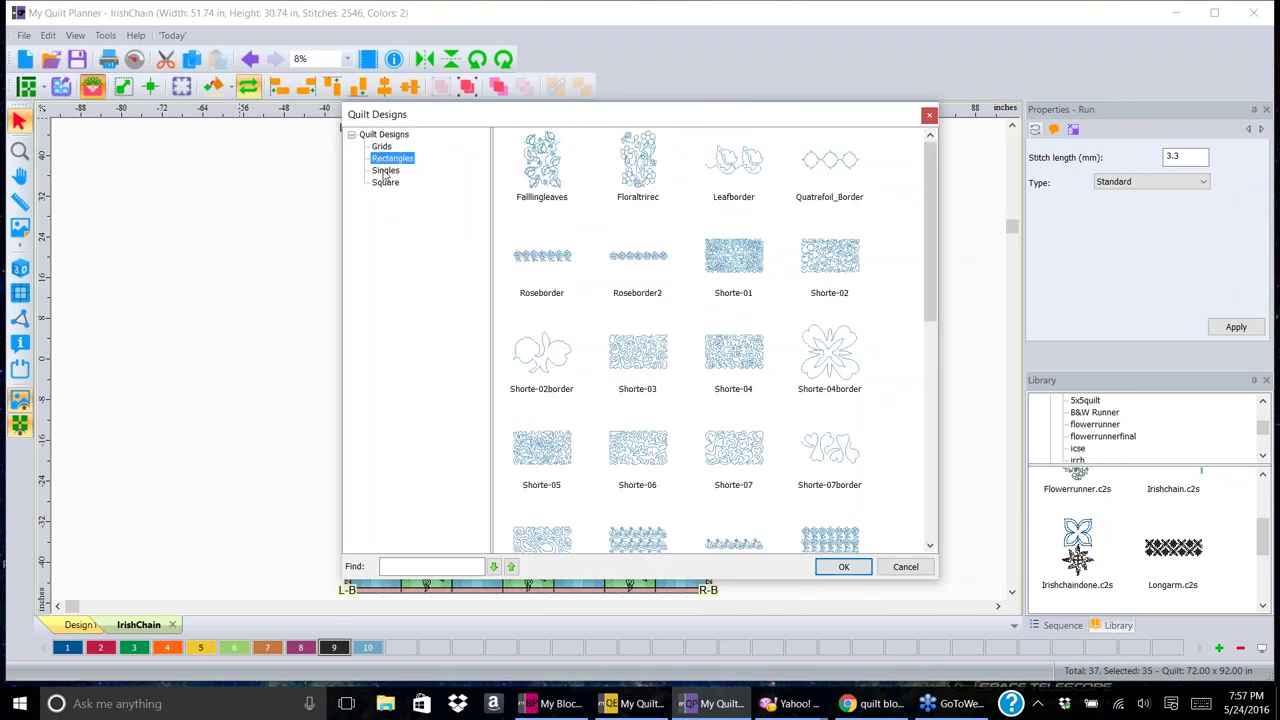
pyautogui.click(385, 171)
pyautogui.click(384, 184)
pyautogui.moveTo(931, 163); pyautogui.dragTo(938, 335)
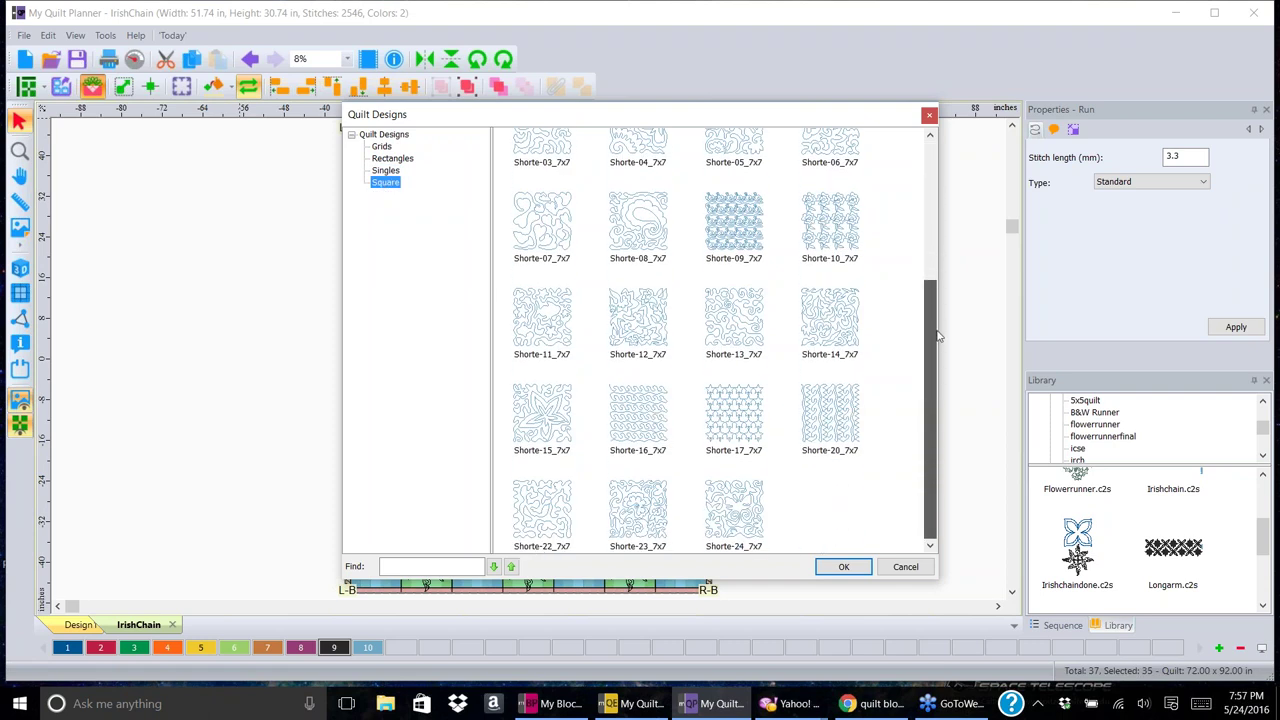
pyautogui.scroll(3, 940, 375)
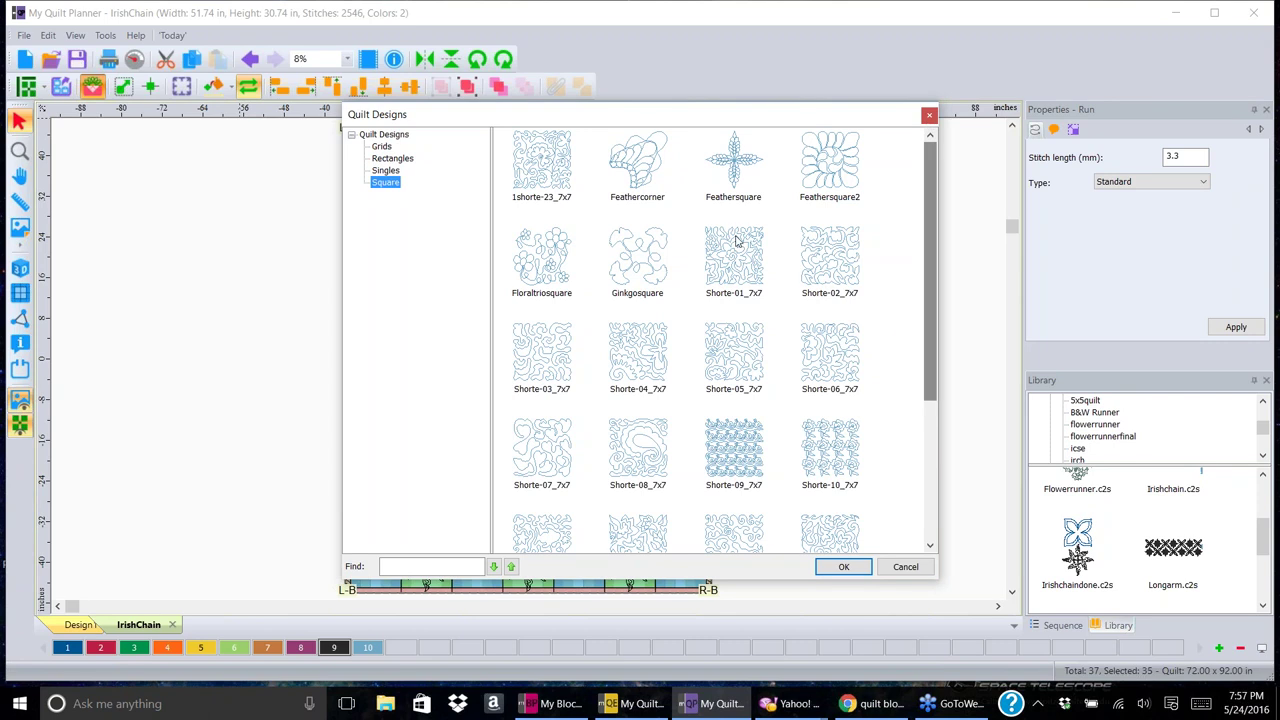
pyautogui.click(830, 250)
pyautogui.click(843, 566)
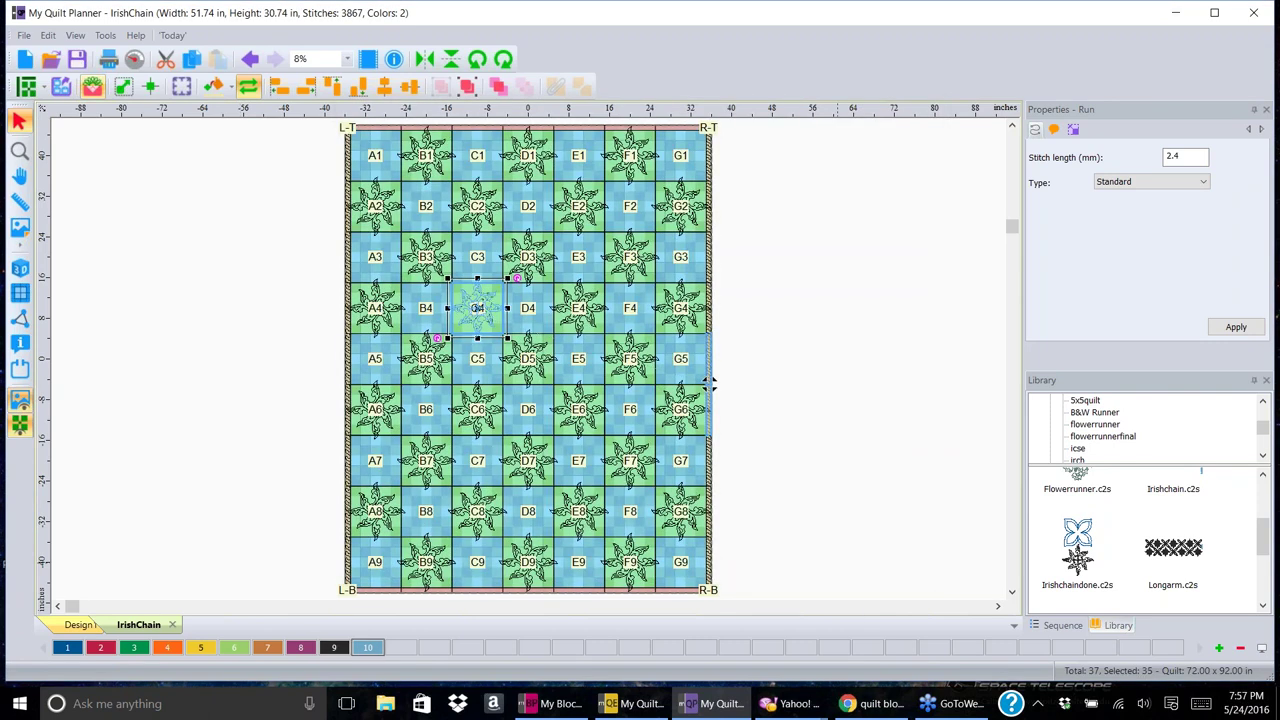
# - Move the inserted design onto block C3 and resize it to fill the block
pyautogui.moveTo(488, 312); pyautogui.dragTo(490, 262)
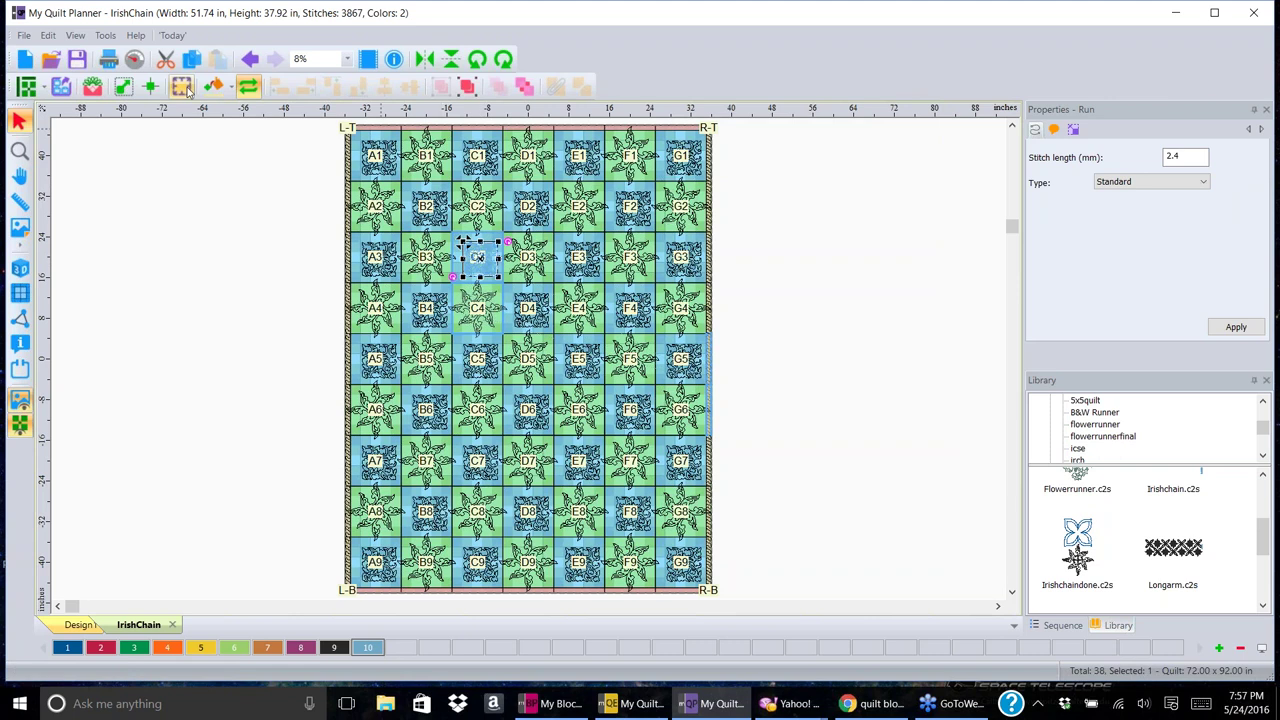
pyautogui.click(125, 88)
pyautogui.click(806, 258)
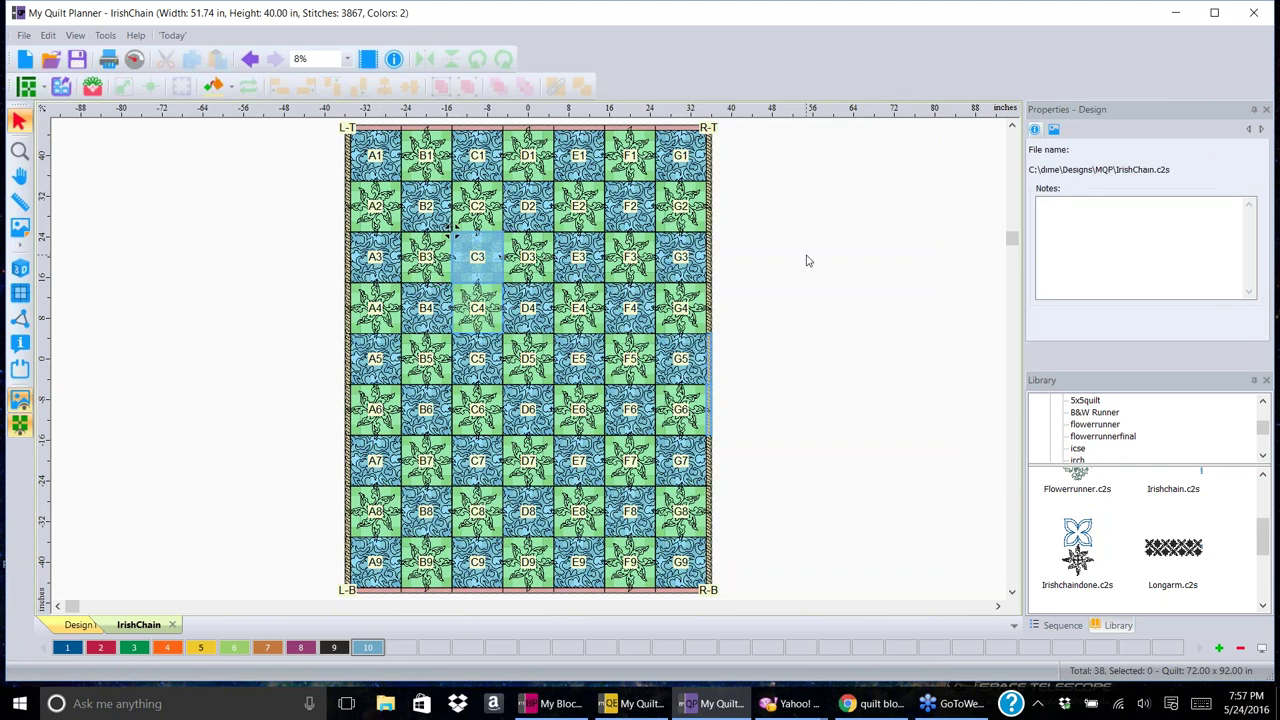
# - Hide the quilt layout to examine the new quilting over the backdrop, and select the design in block C3
pyautogui.scroll(1, 806, 260)
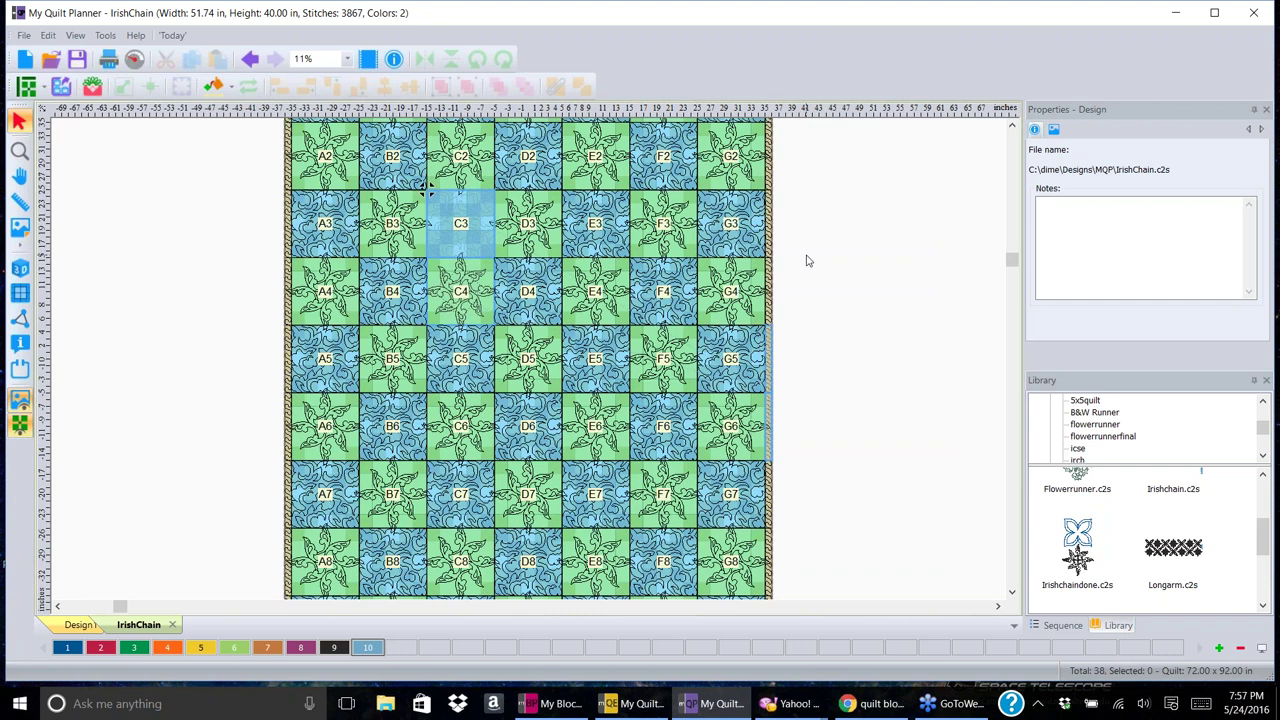
pyautogui.scroll(1, 806, 260)
pyautogui.click(19, 427)
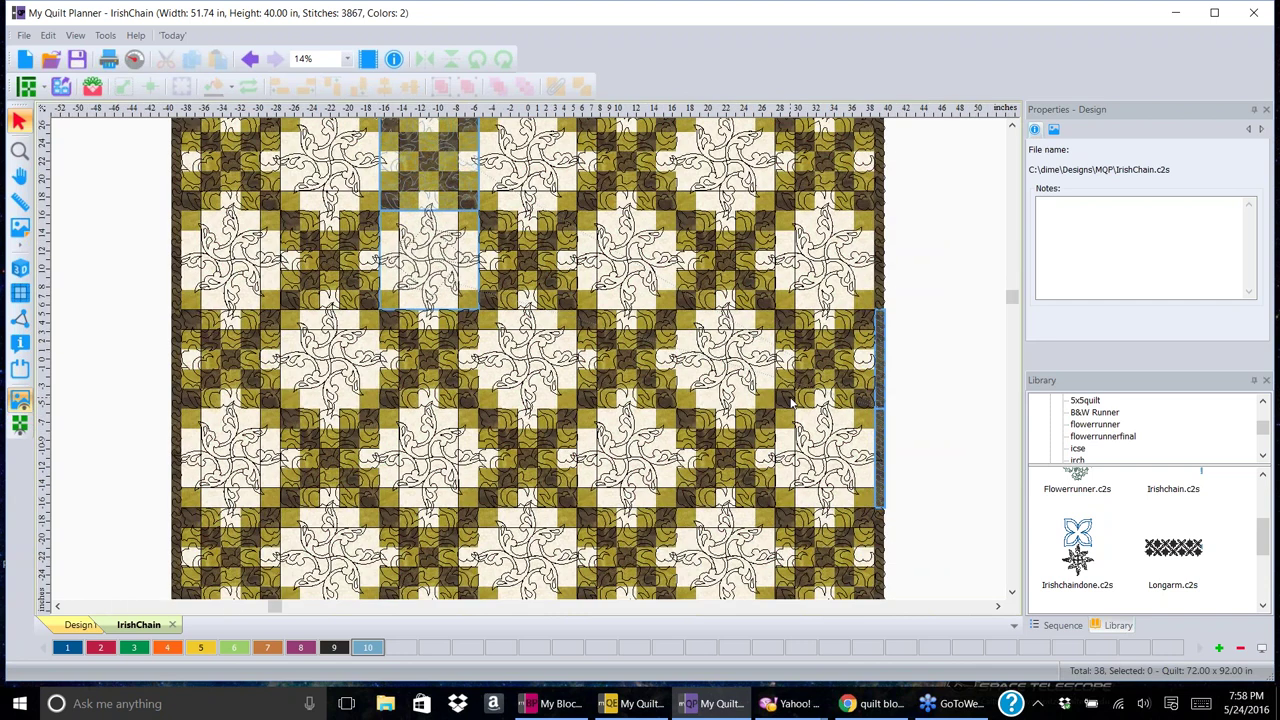
pyautogui.scroll(1, 790, 400)
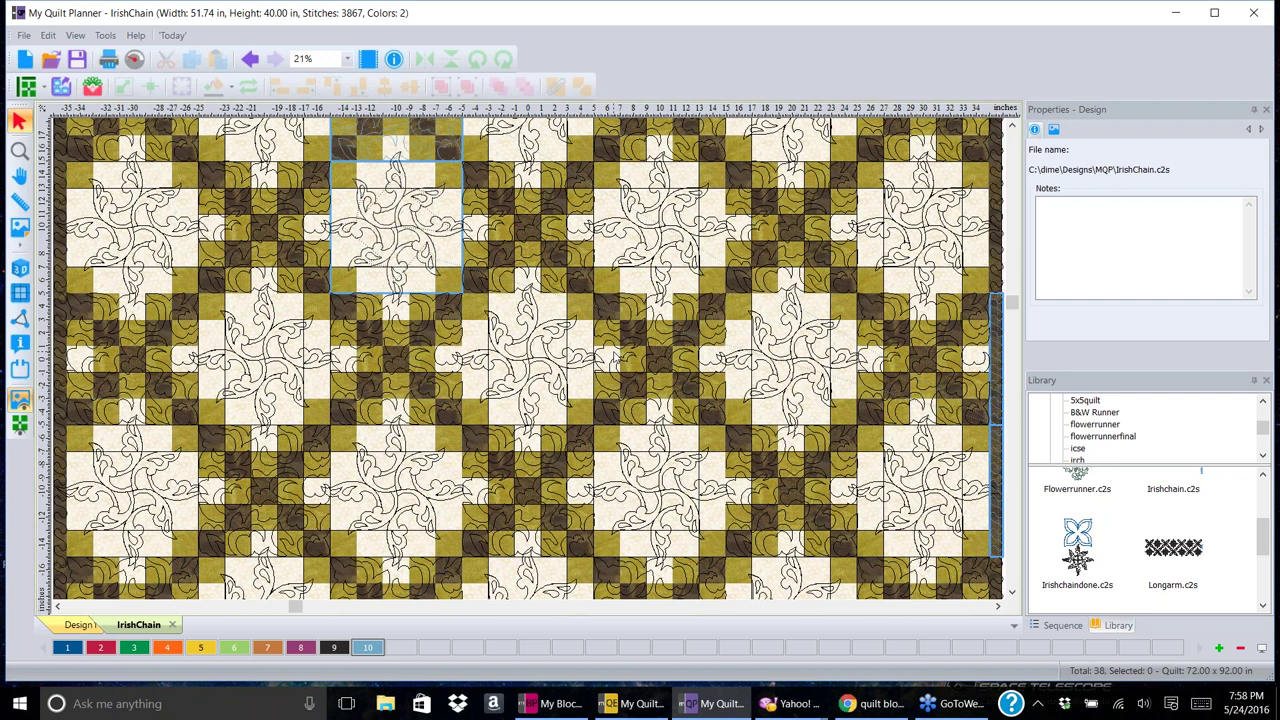
pyautogui.scroll(-2, 613, 350)
pyautogui.click(465, 232)
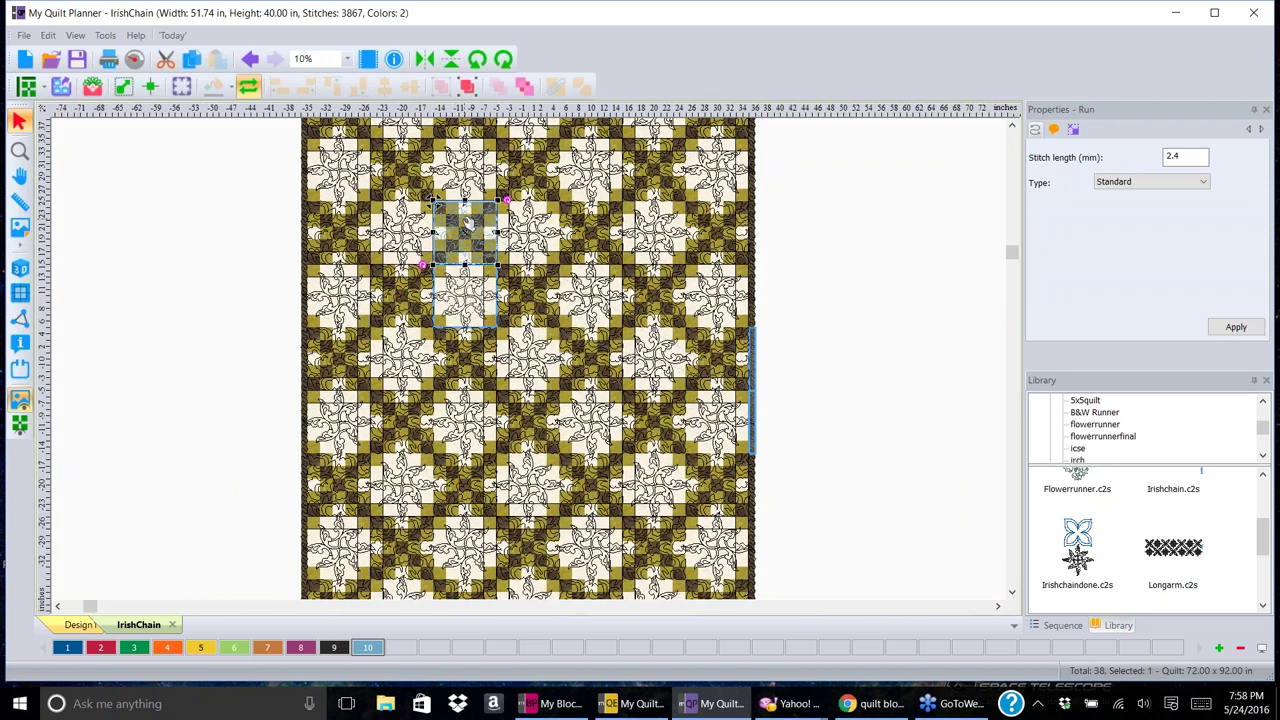
# - Show the quilt layout again, remove the Shorte-02 design from block C3, and open the Quilt Motifs collection in the design library
pyautogui.click(20, 424)
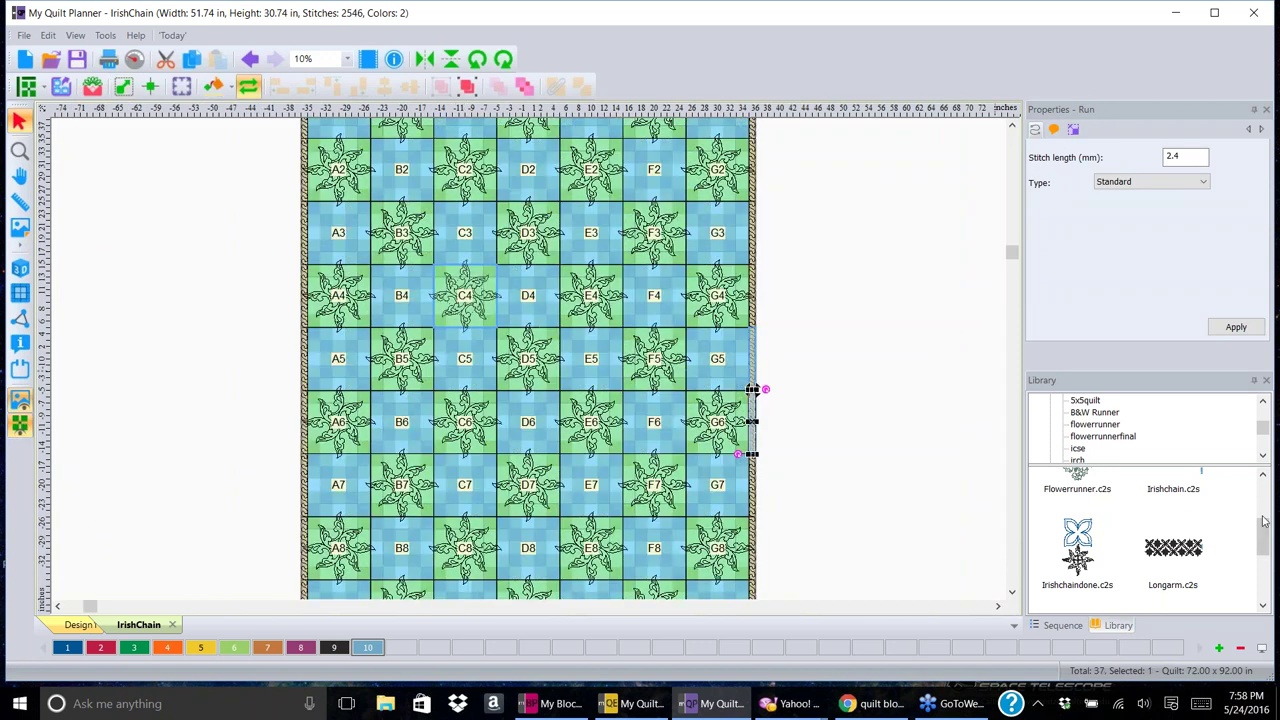
pyautogui.scroll(-1, 1263, 435)
pyautogui.scroll(-3, 1263, 432)
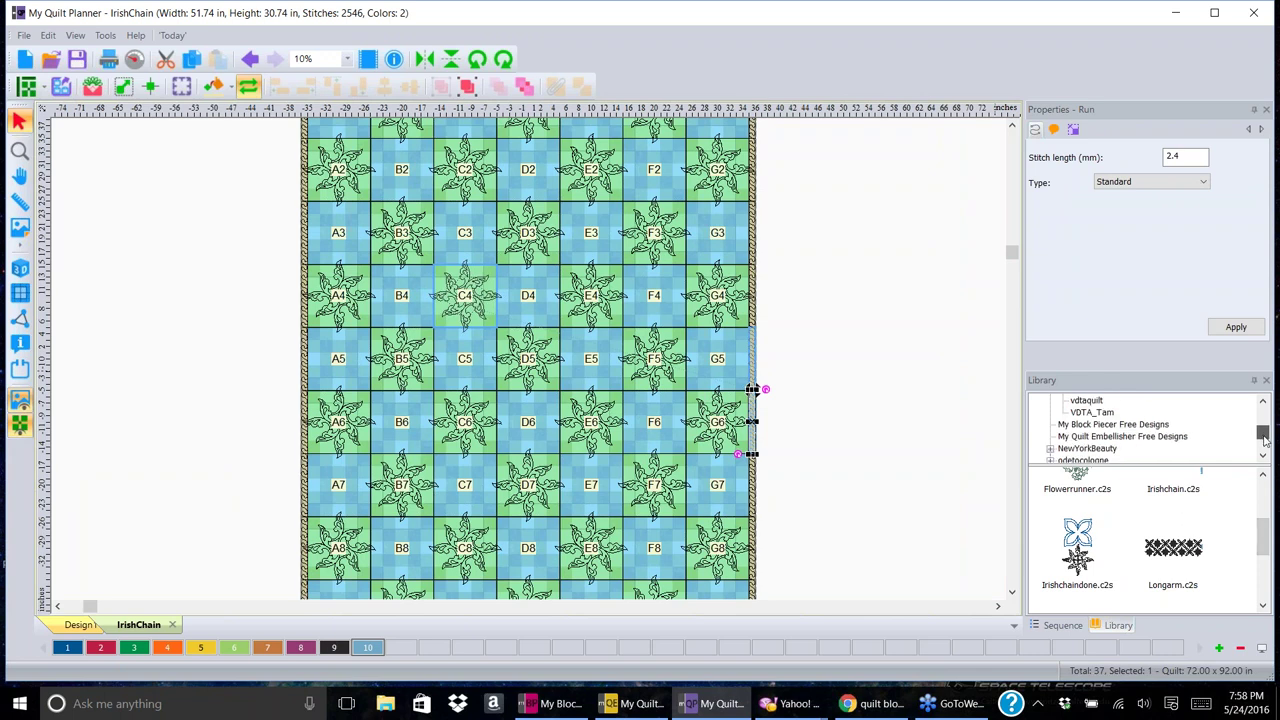
pyautogui.scroll(-4, 1263, 455)
pyautogui.click(1048, 440)
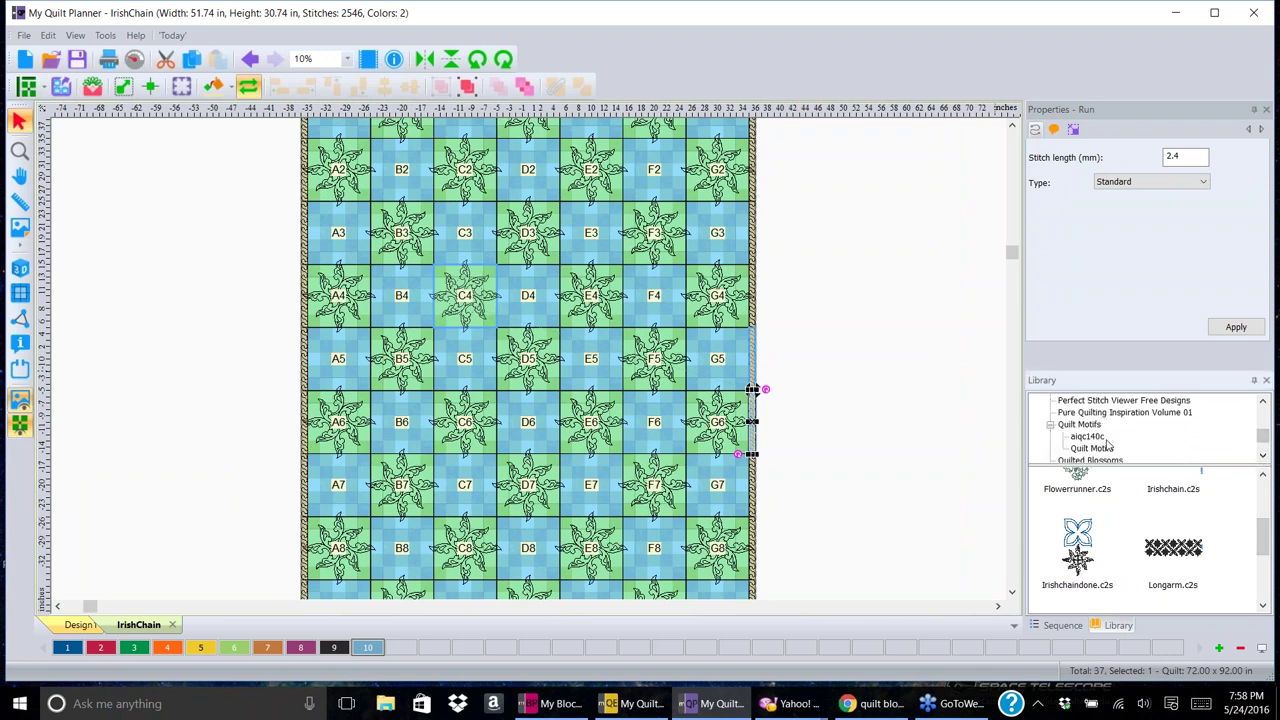
pyautogui.click(1091, 448)
# - Browse the designs in the Quilt Motifs collection and open the Aiqc132a.pes motif
pyautogui.moveTo(1265, 502); pyautogui.dragTo(1265, 500)
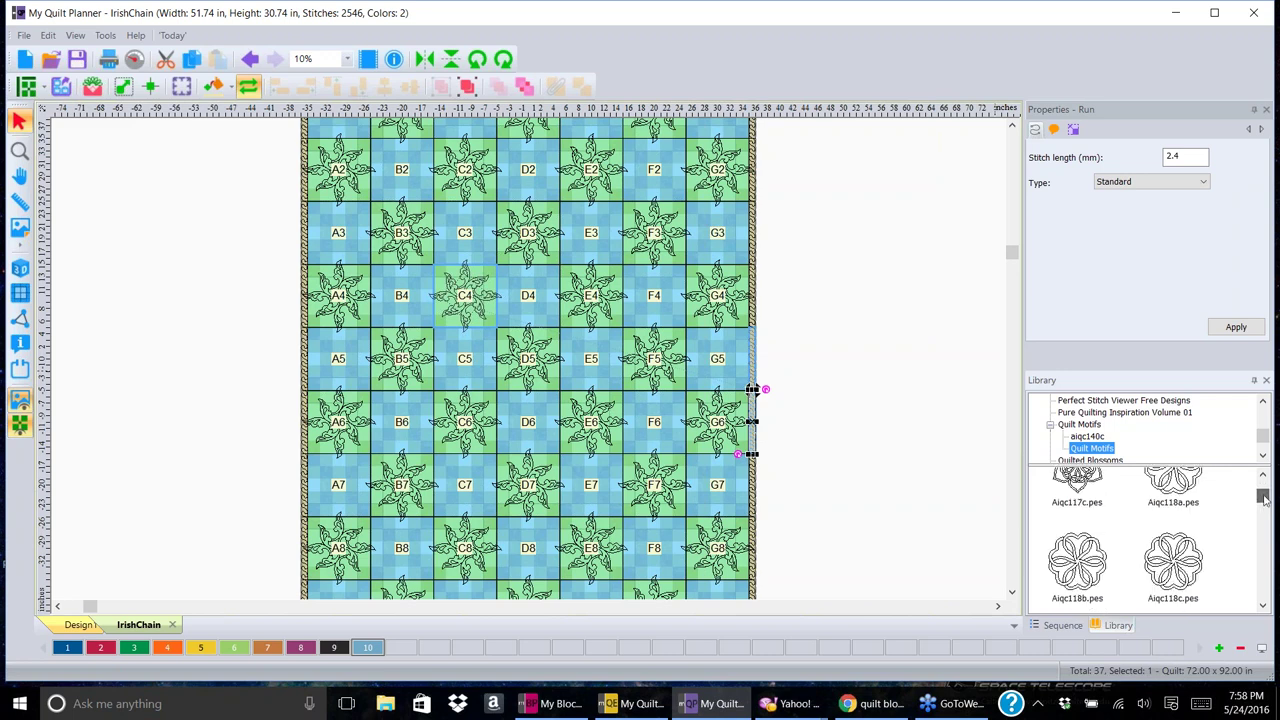
pyautogui.click(1263, 476)
pyautogui.click(1263, 476)
pyautogui.click(1263, 476)
pyautogui.click(1264, 606)
pyautogui.click(1264, 606)
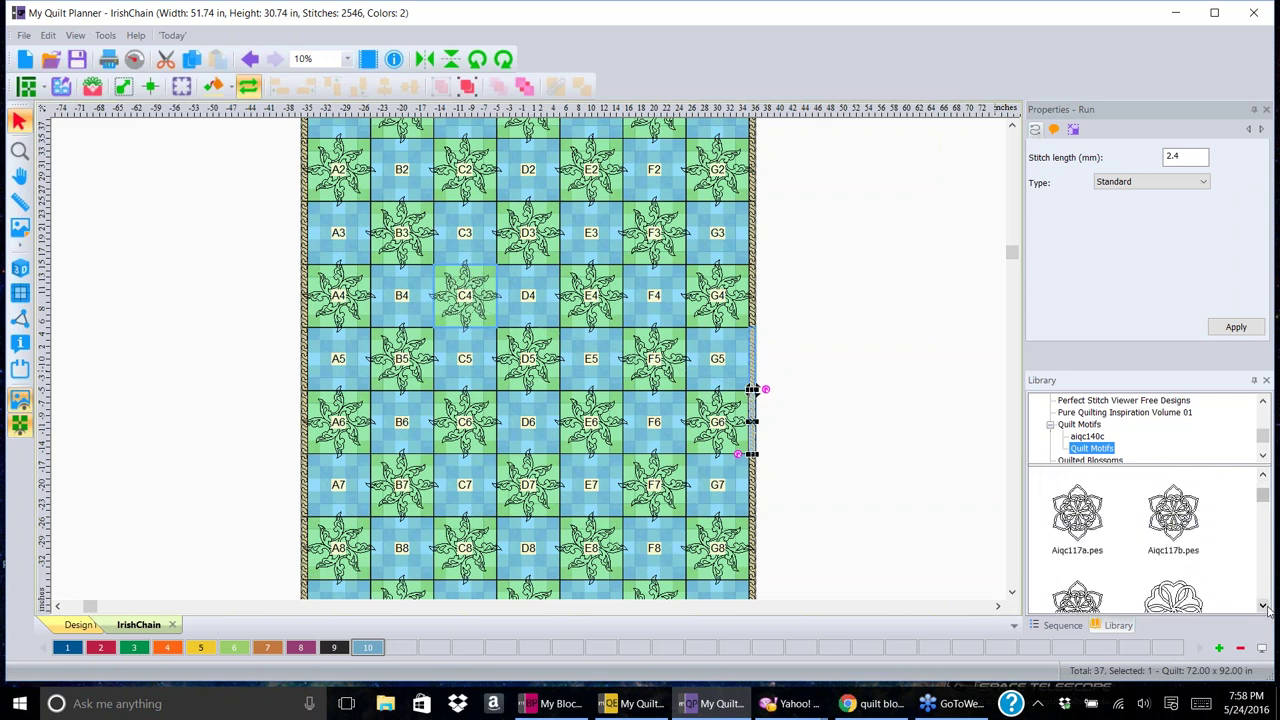
pyautogui.click(1264, 606)
pyautogui.click(1264, 606)
pyautogui.click(1264, 606)
pyautogui.click(1264, 606)
pyautogui.click(1264, 606)
pyautogui.click(1264, 606)
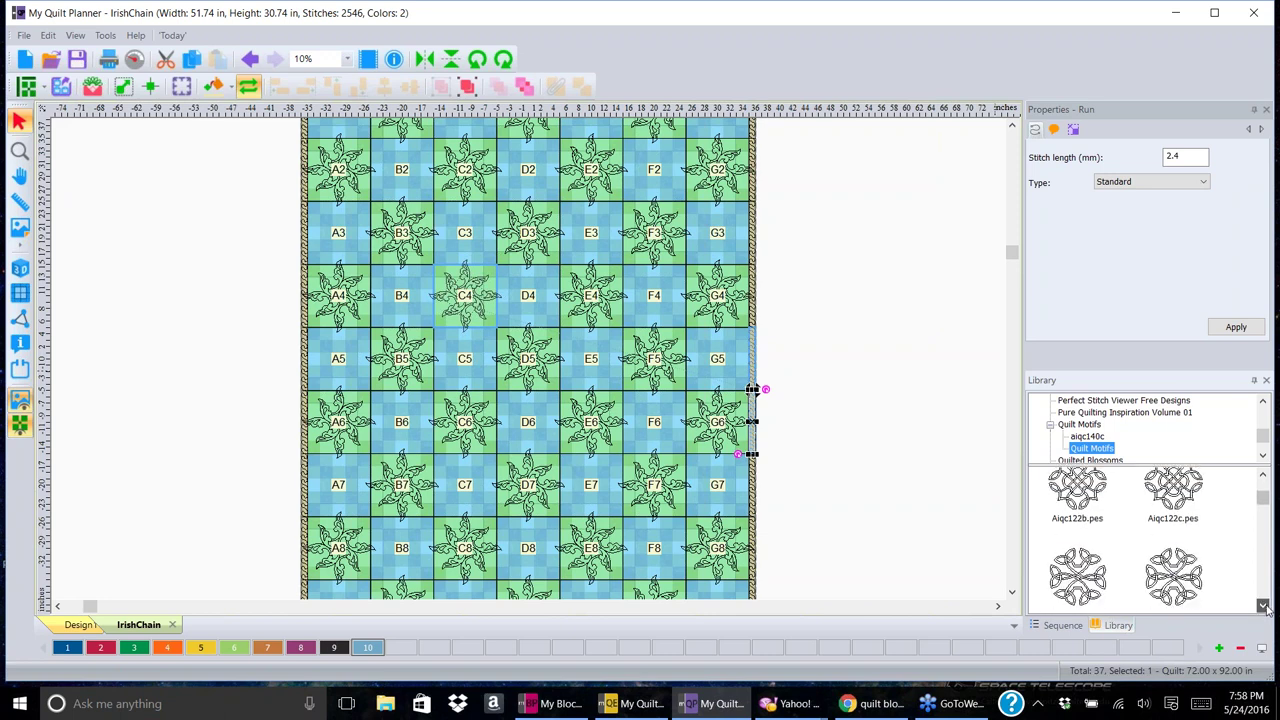
pyautogui.click(1264, 606)
pyautogui.click(1264, 606)
pyautogui.click(1264, 606)
pyautogui.click(1264, 606)
pyautogui.click(1264, 606)
pyautogui.click(1264, 606)
pyautogui.click(1264, 606)
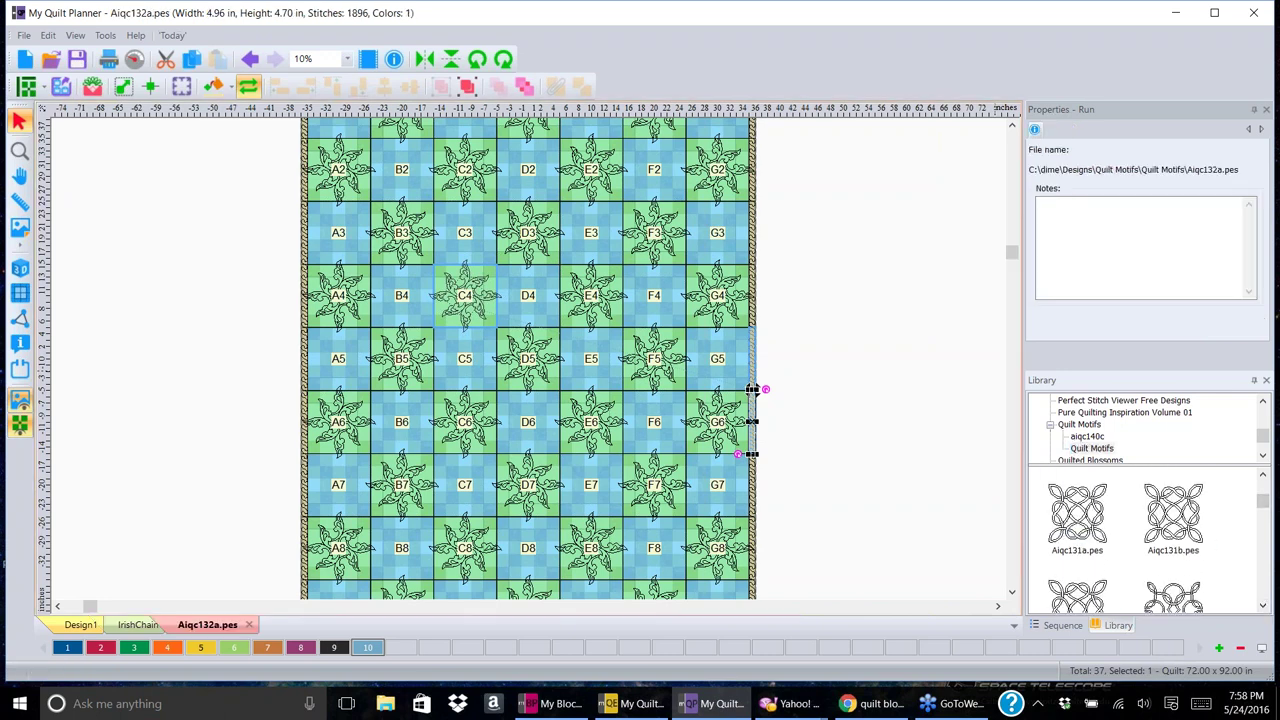
# - Return to the IrishChain quilt, insert the Aiqc132a.pes motif on block B4, and fit it to the block
pyautogui.click(138, 624)
pyautogui.moveTo(1183, 590); pyautogui.dragTo(403, 300)
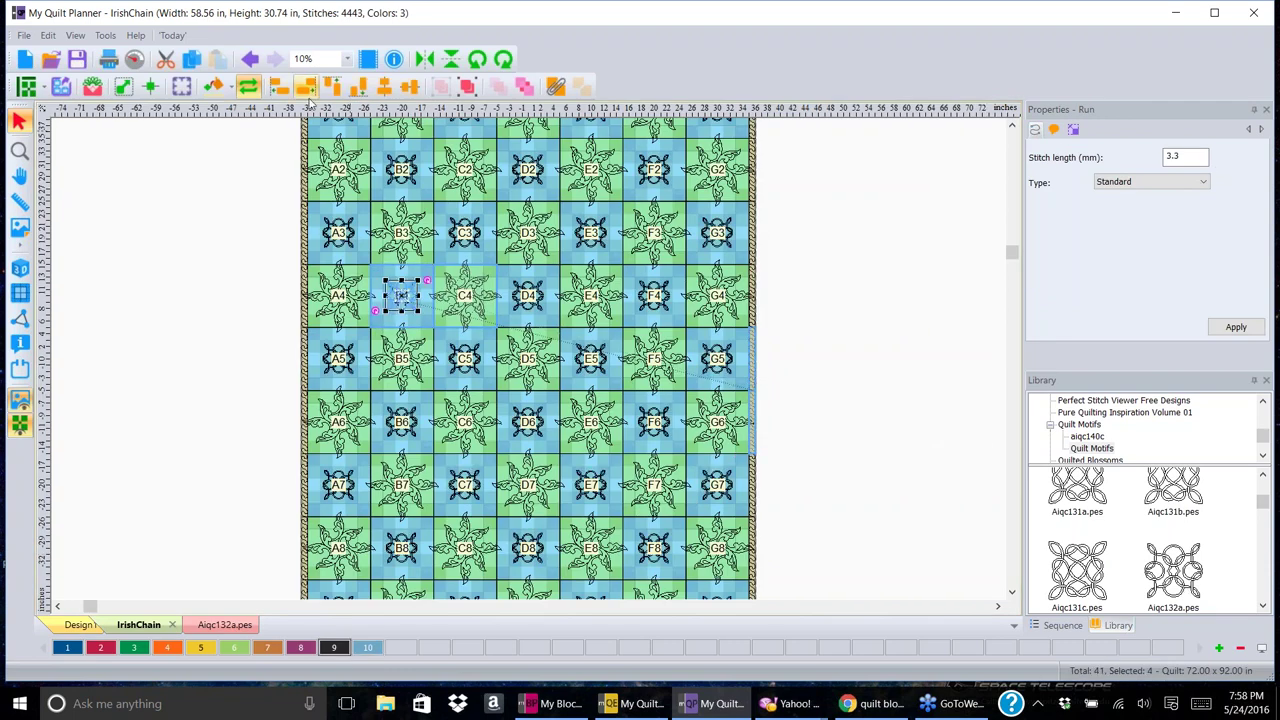
pyautogui.click(123, 87)
pyautogui.click(858, 306)
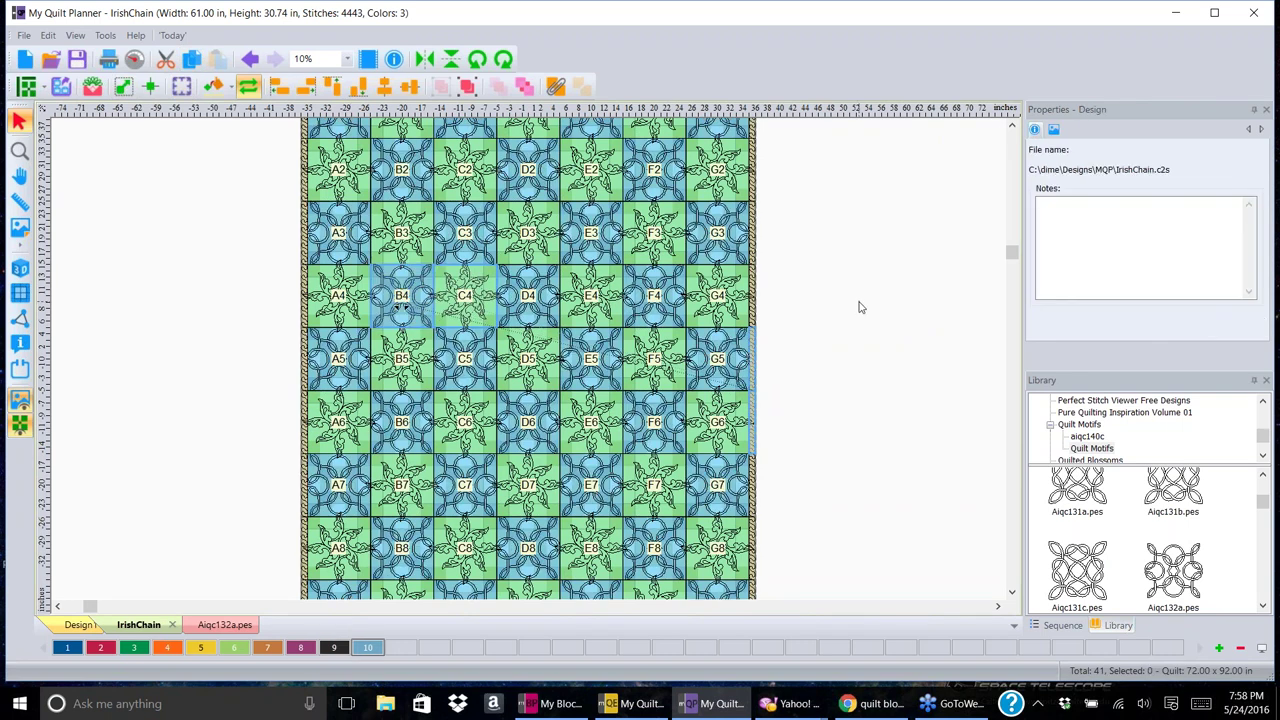
# - Shrink the leaf star design in block C4 to fit inside the block, and hide the quilt layout to examine the quilting
pyautogui.click(466, 300)
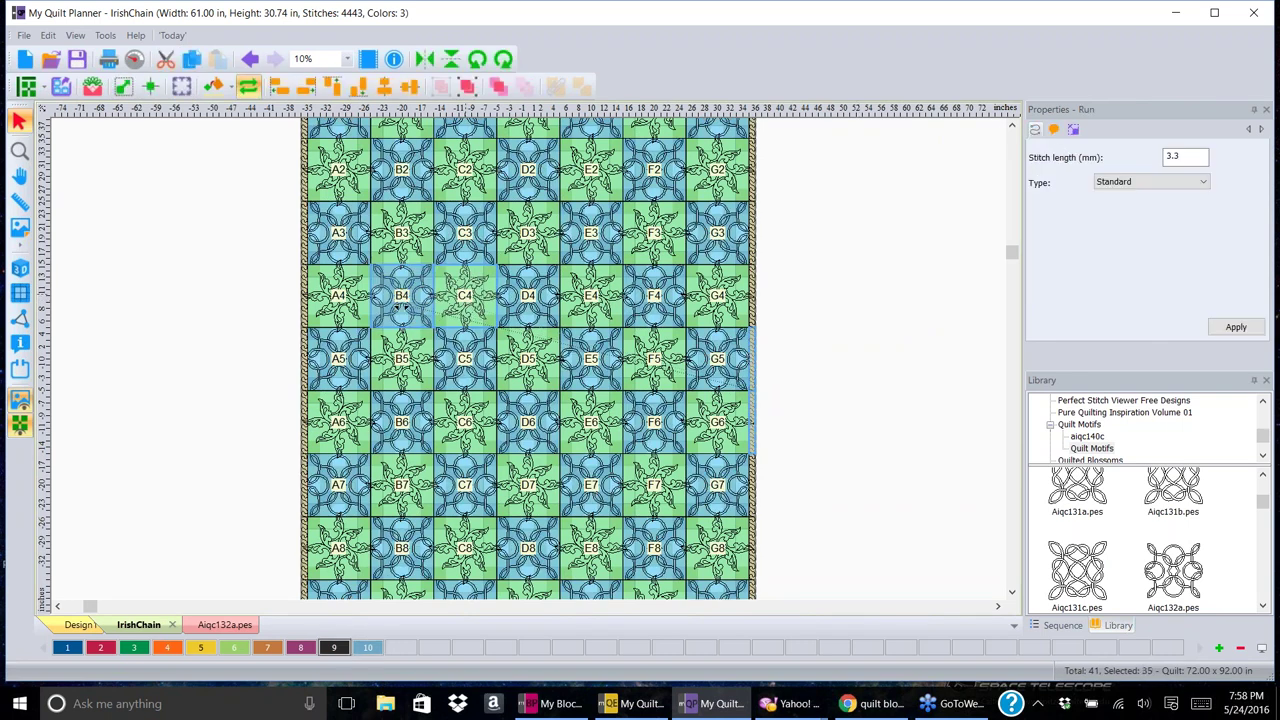
pyautogui.moveTo(427, 258); pyautogui.dragTo(446, 274)
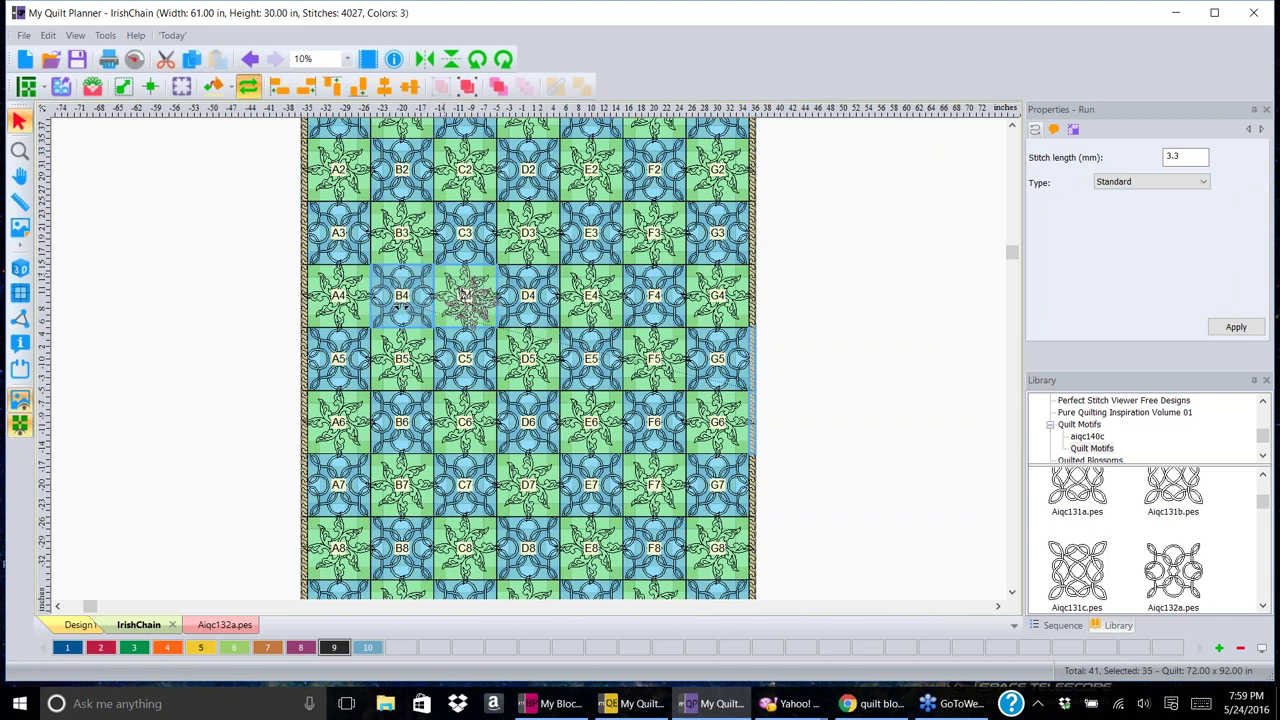
pyautogui.click(979, 238)
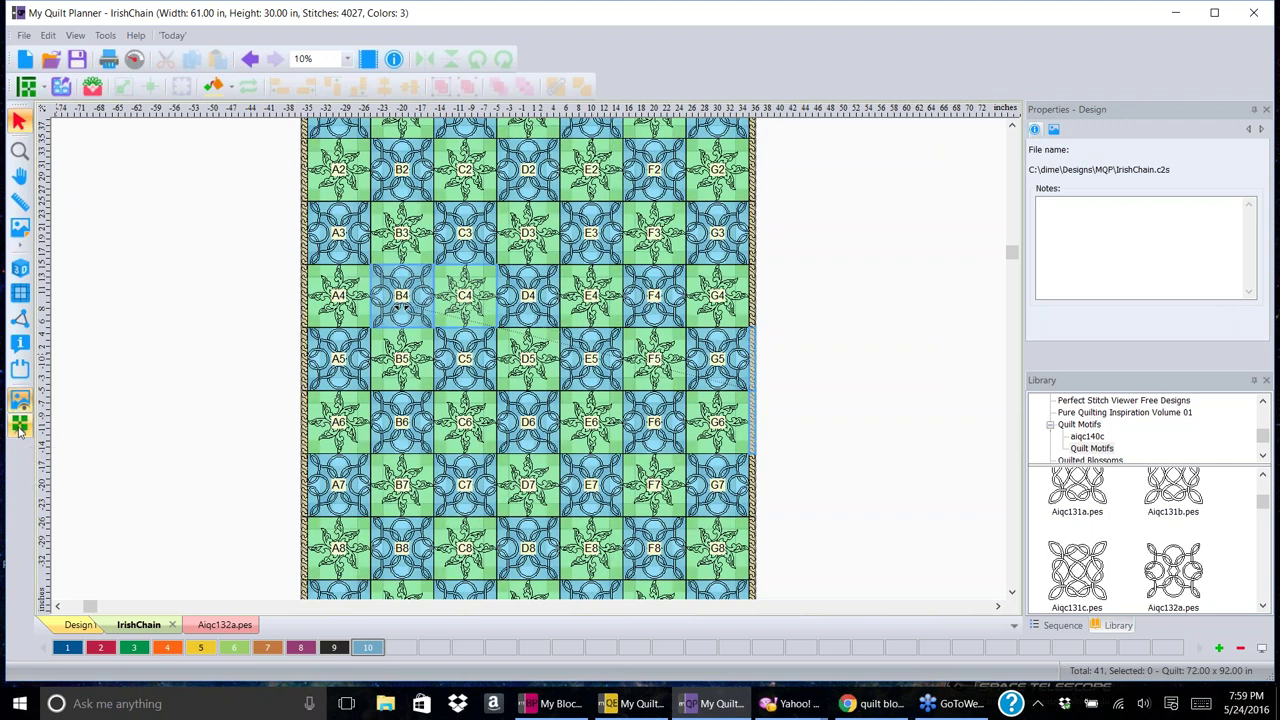
pyautogui.click(19, 426)
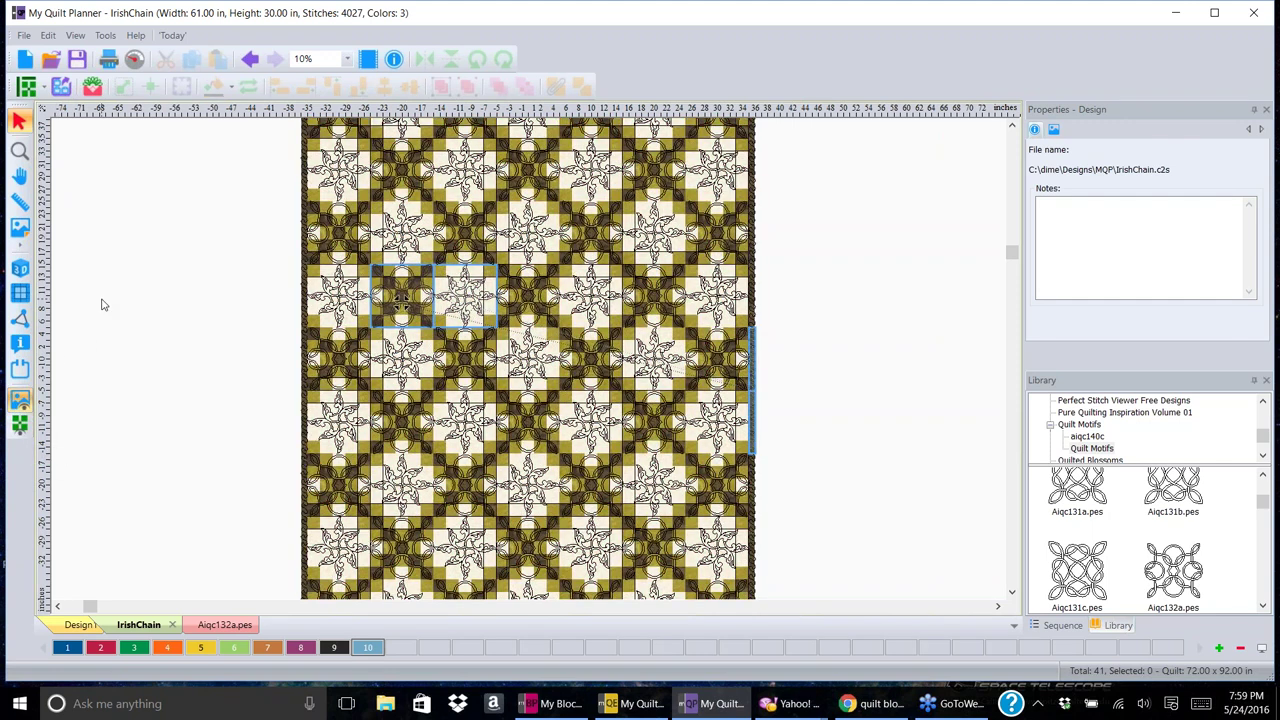